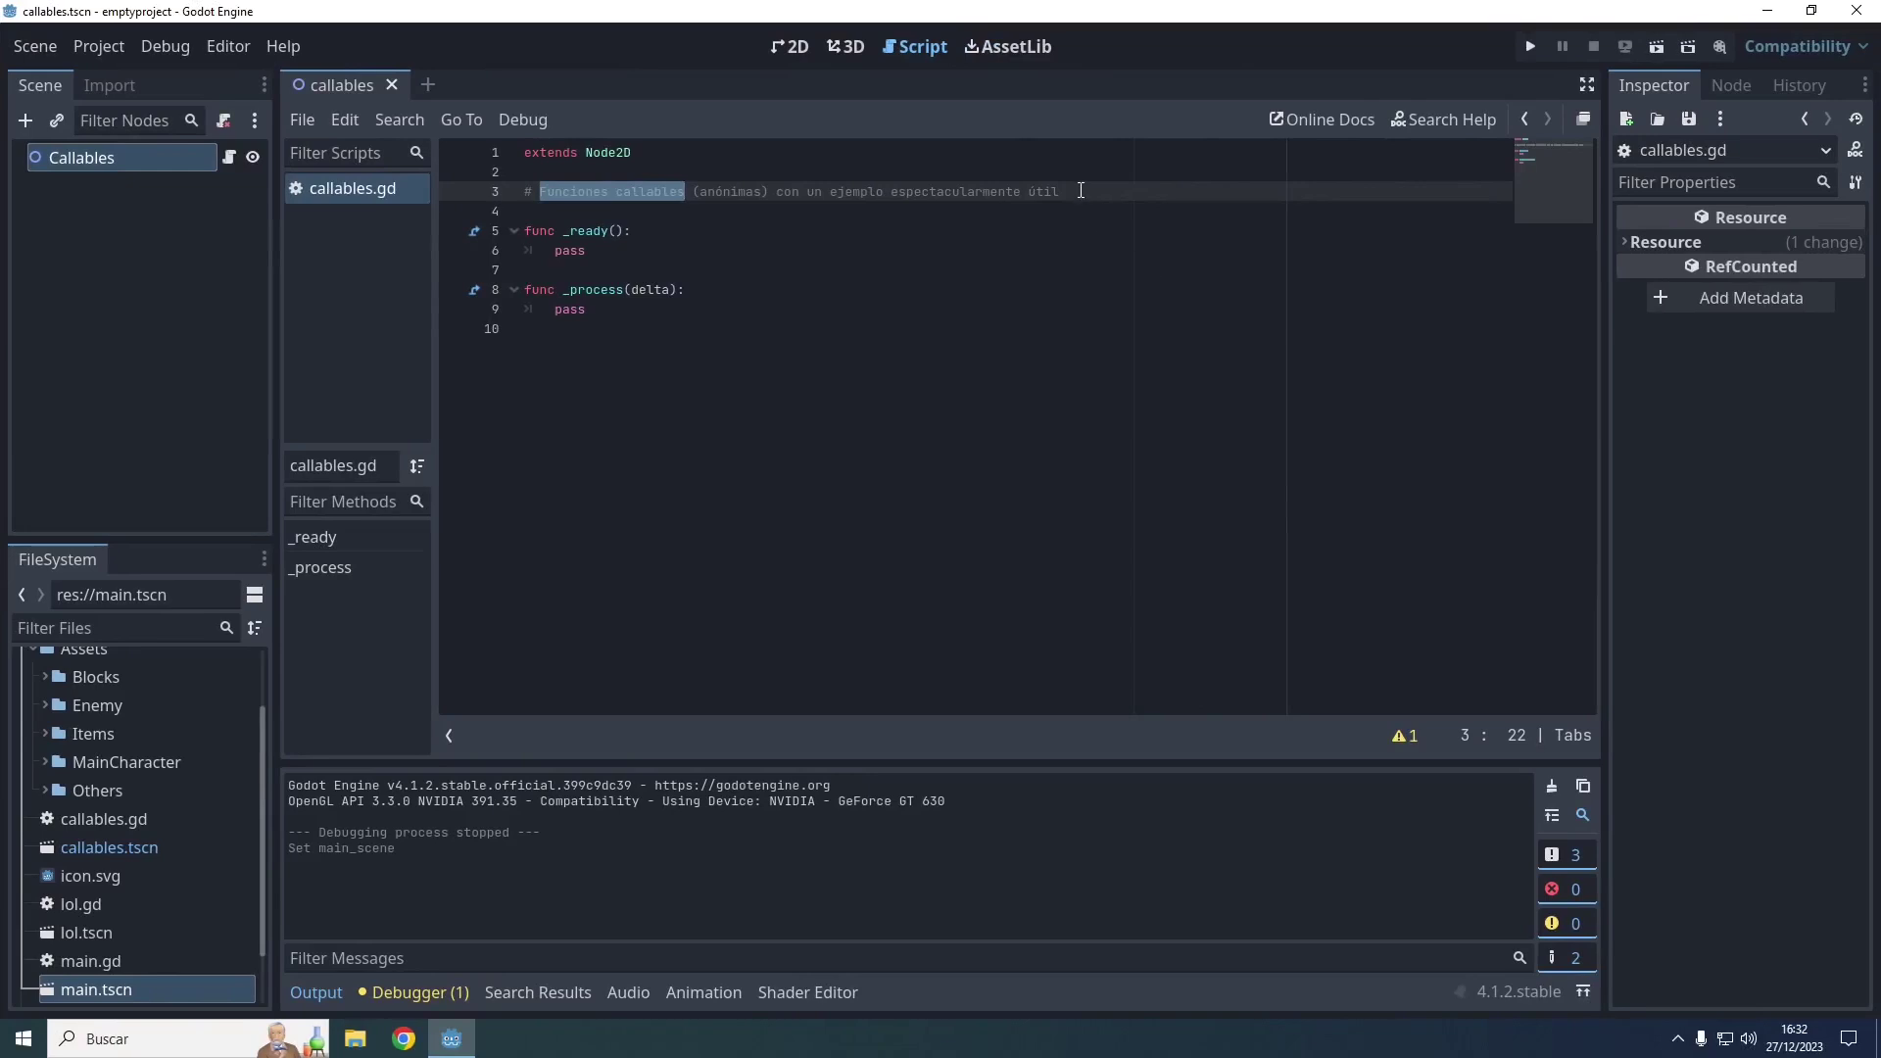
- Highlight and review the 'espectacularmente útil' and 'Funciones callables' phrases in the script's comment line
left_click(1080, 190)
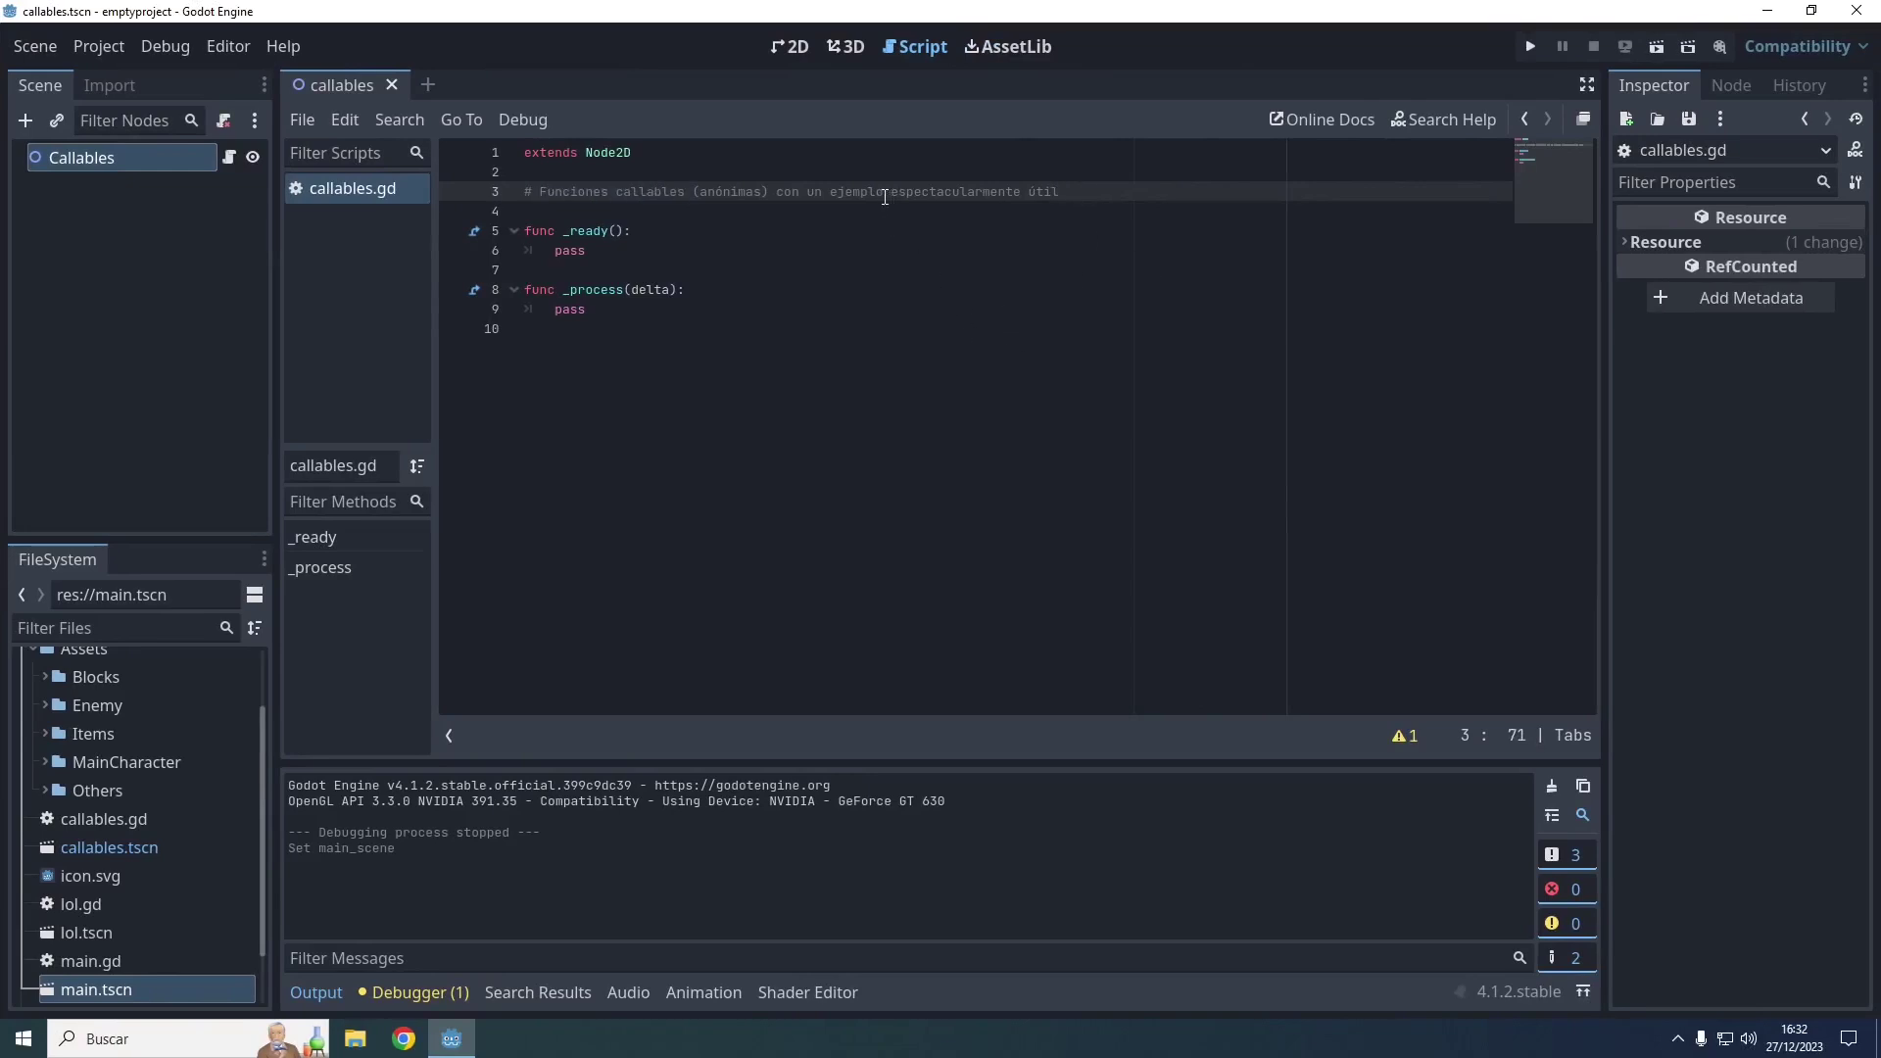
left_click_drag(885, 192, 1102, 212)
left_click(1088, 190)
left_click_drag(540, 192, 685, 210)
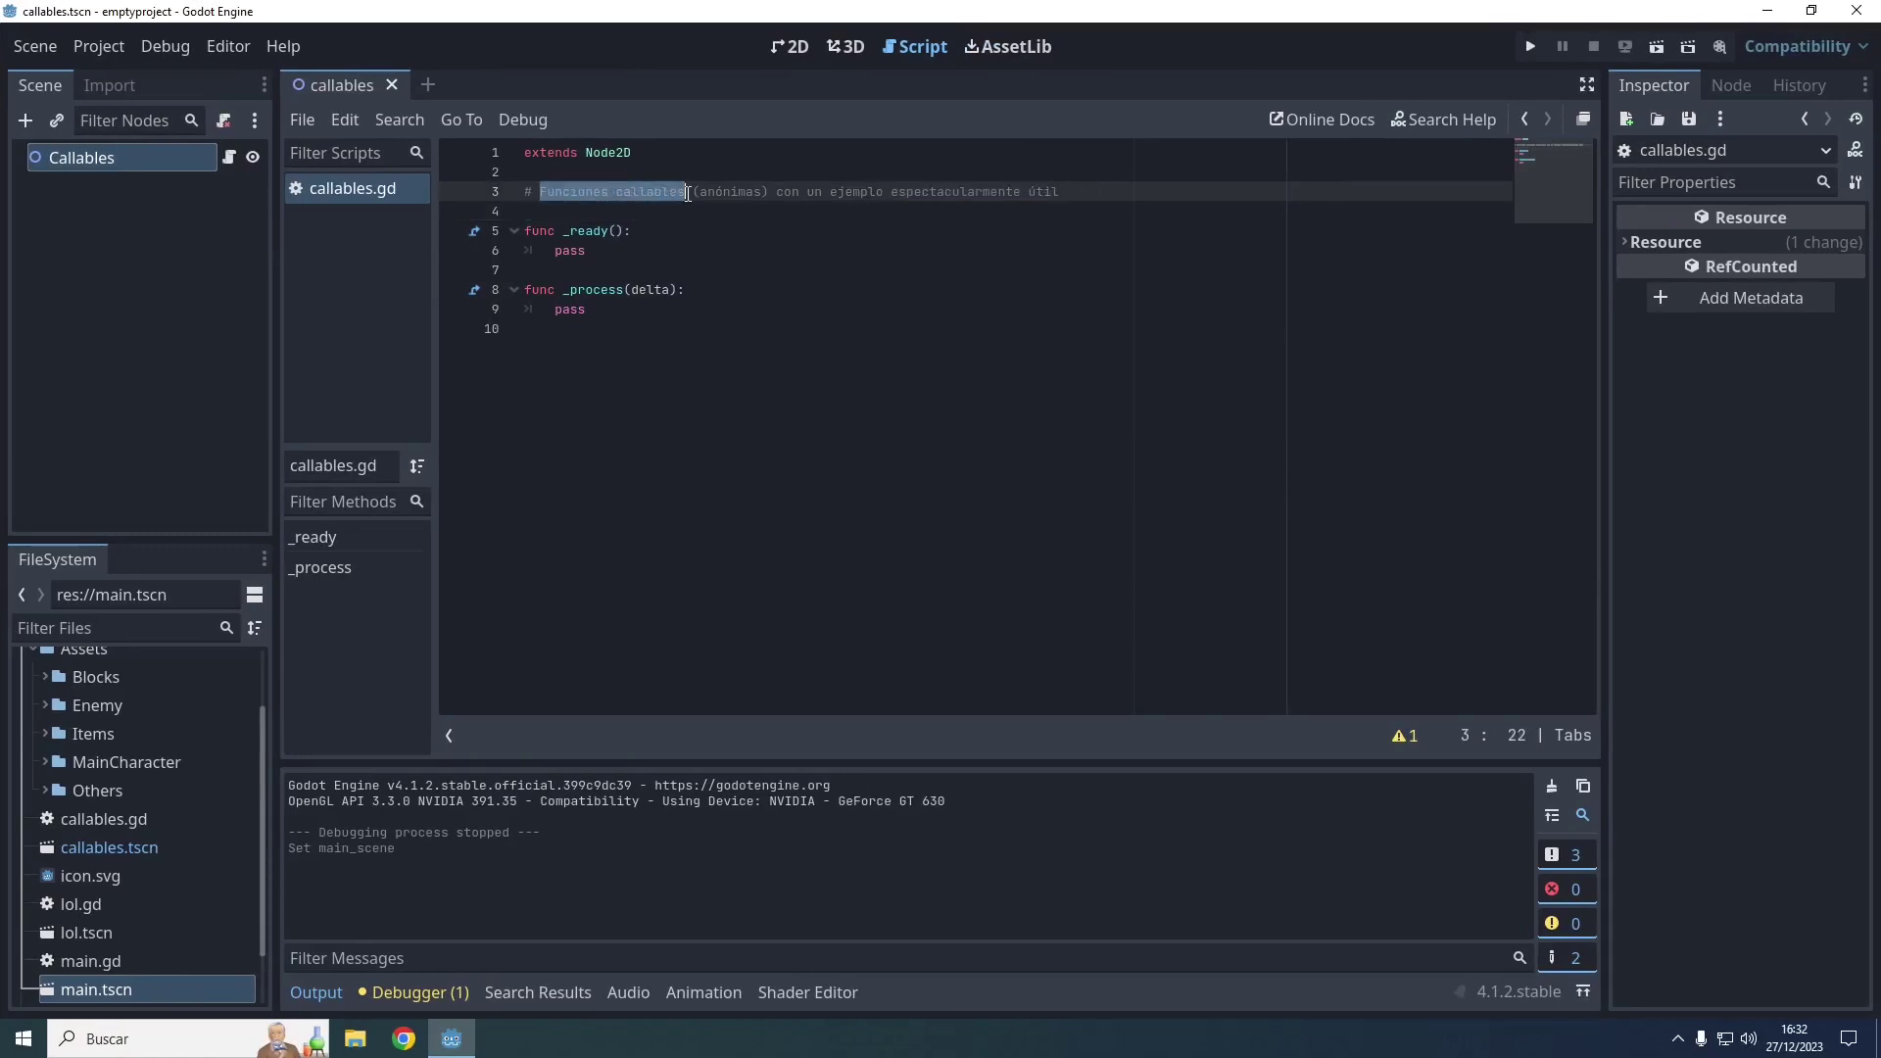
left_click(779, 194)
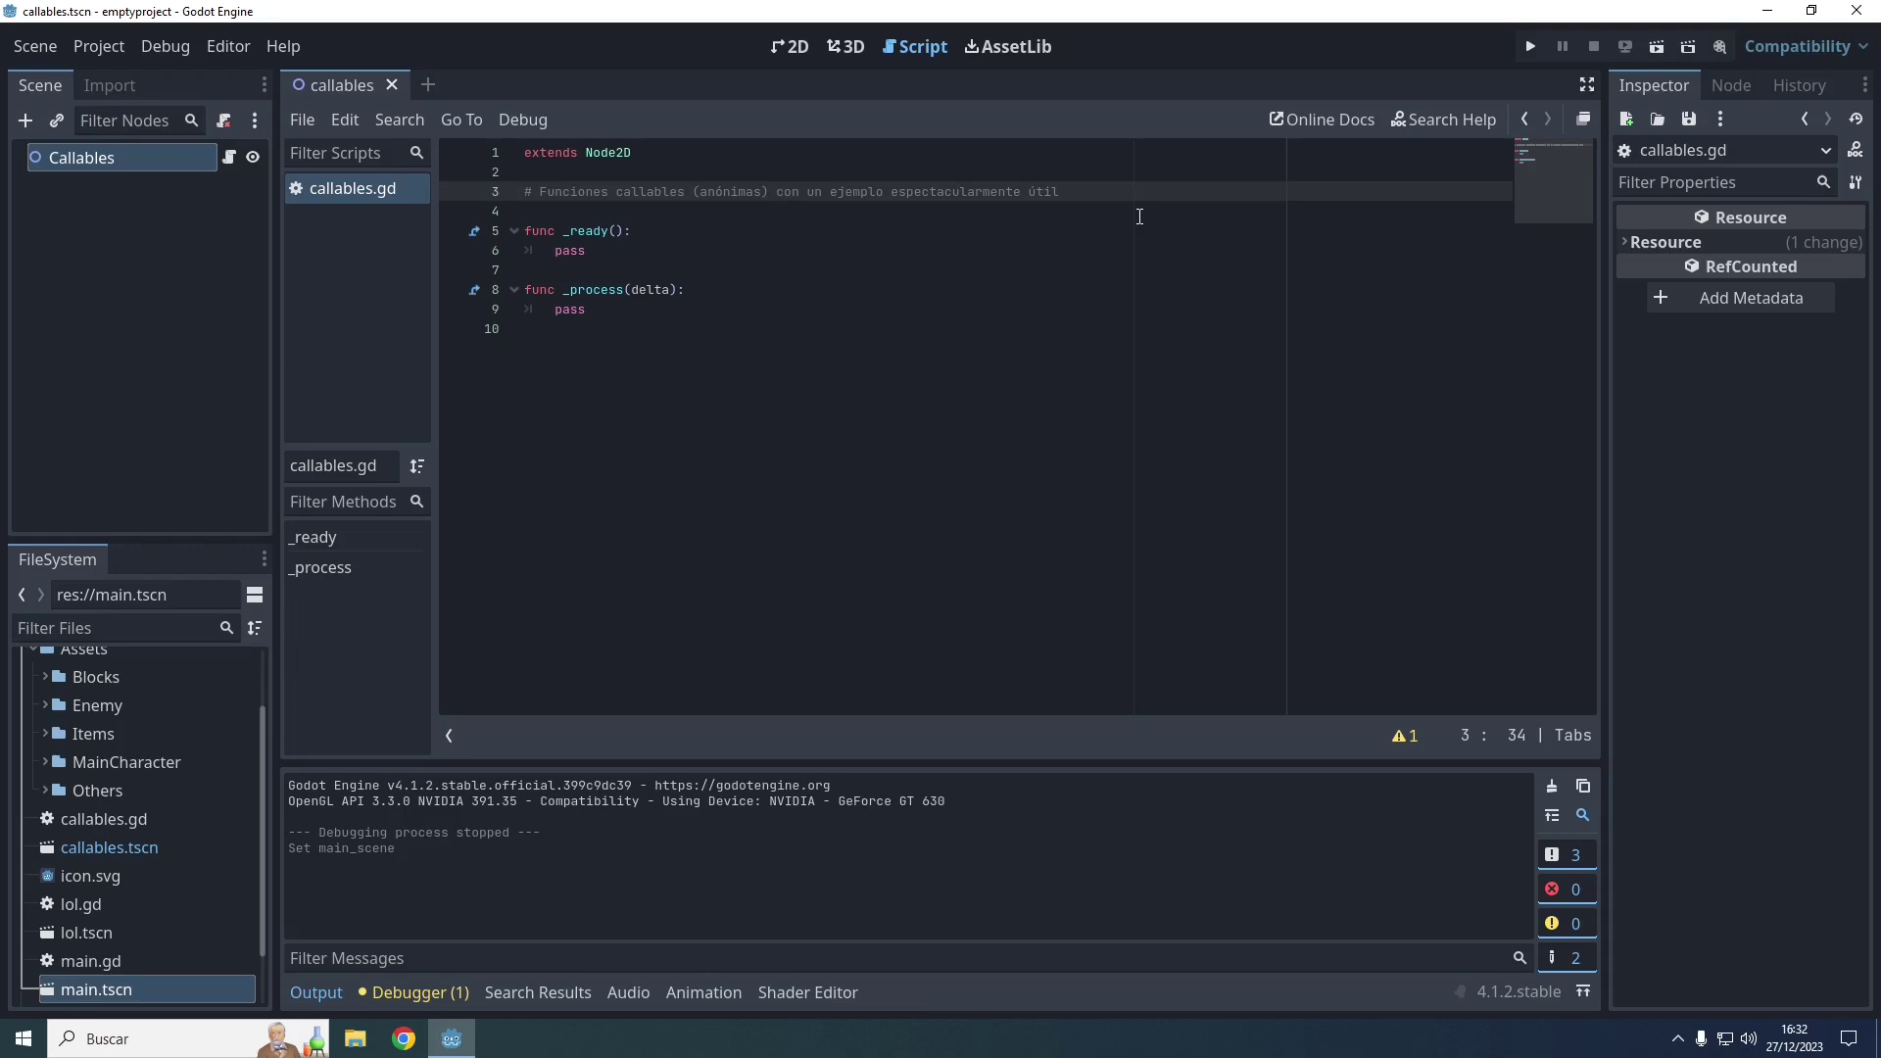
left_click(1092, 193)
- Add a Label child node under Callables, check it in the 2D view, and return to callables.gd
right_click(84, 169)
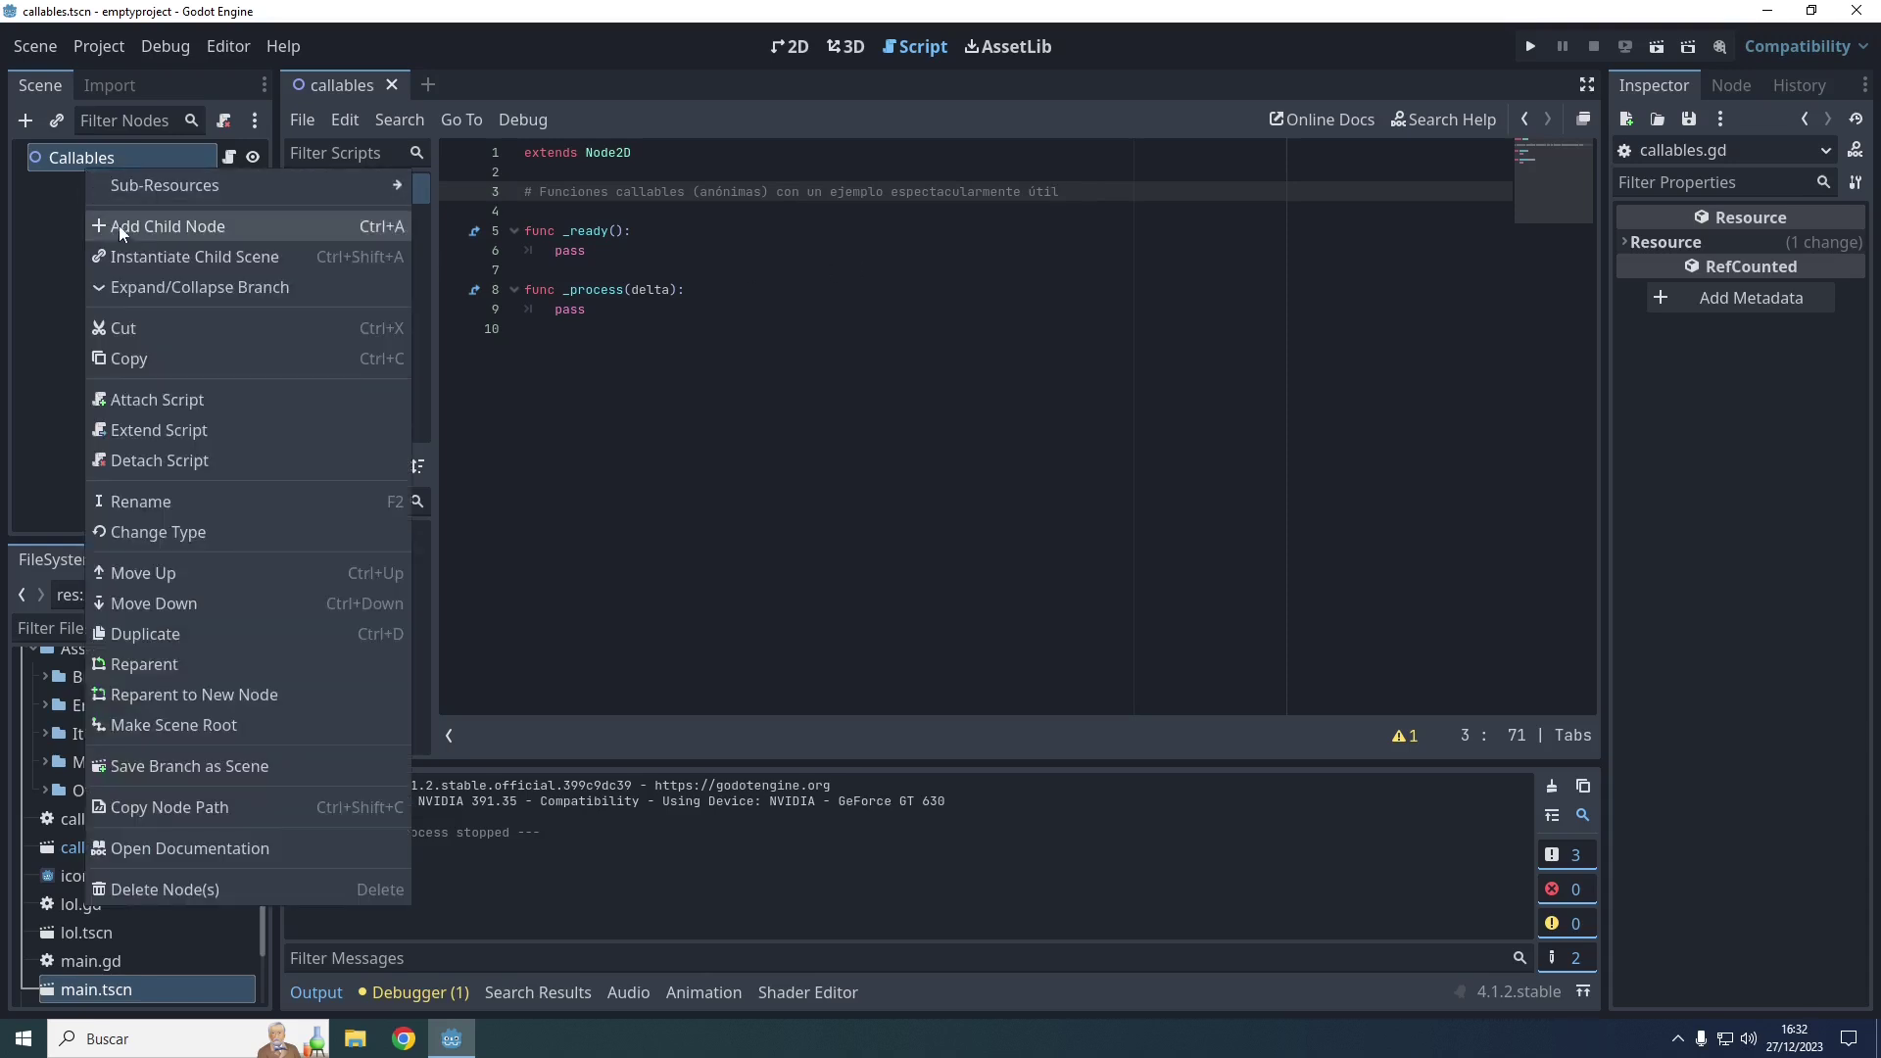
left_click(120, 226)
type("label")
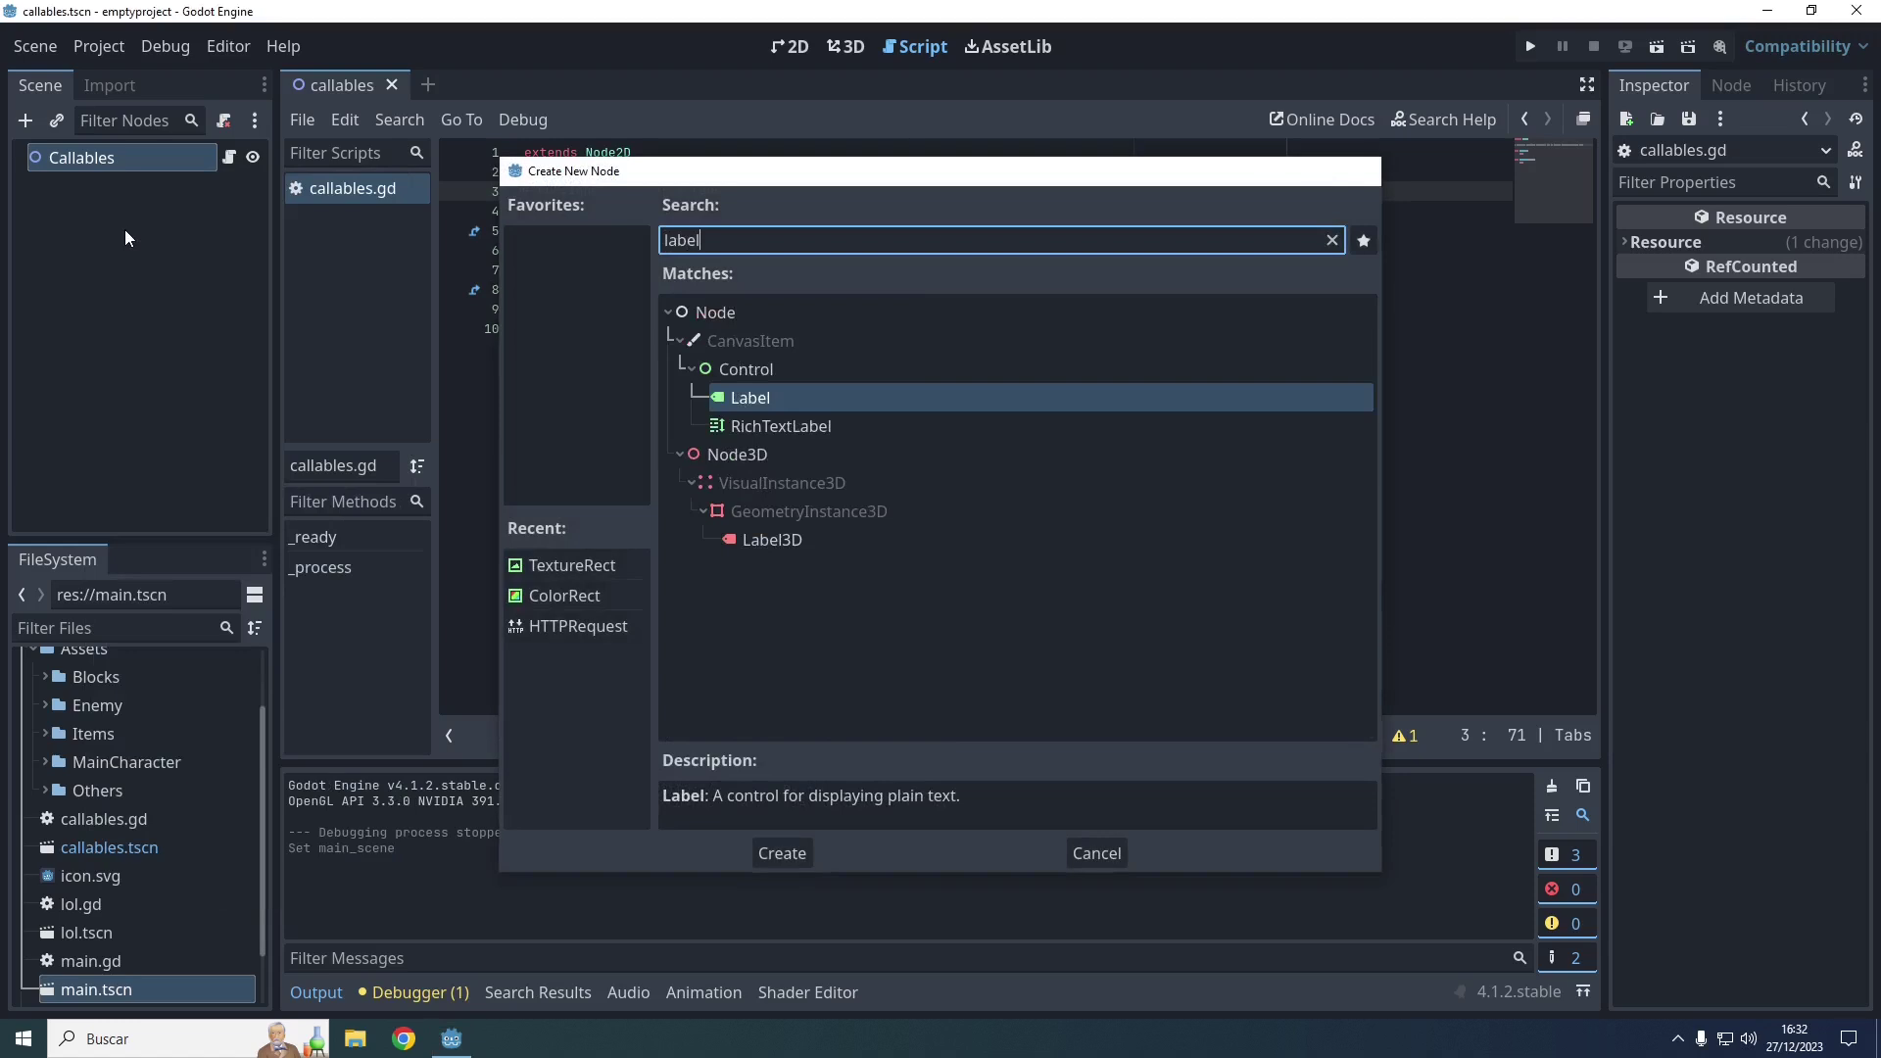
key("Return")
left_click(790, 46)
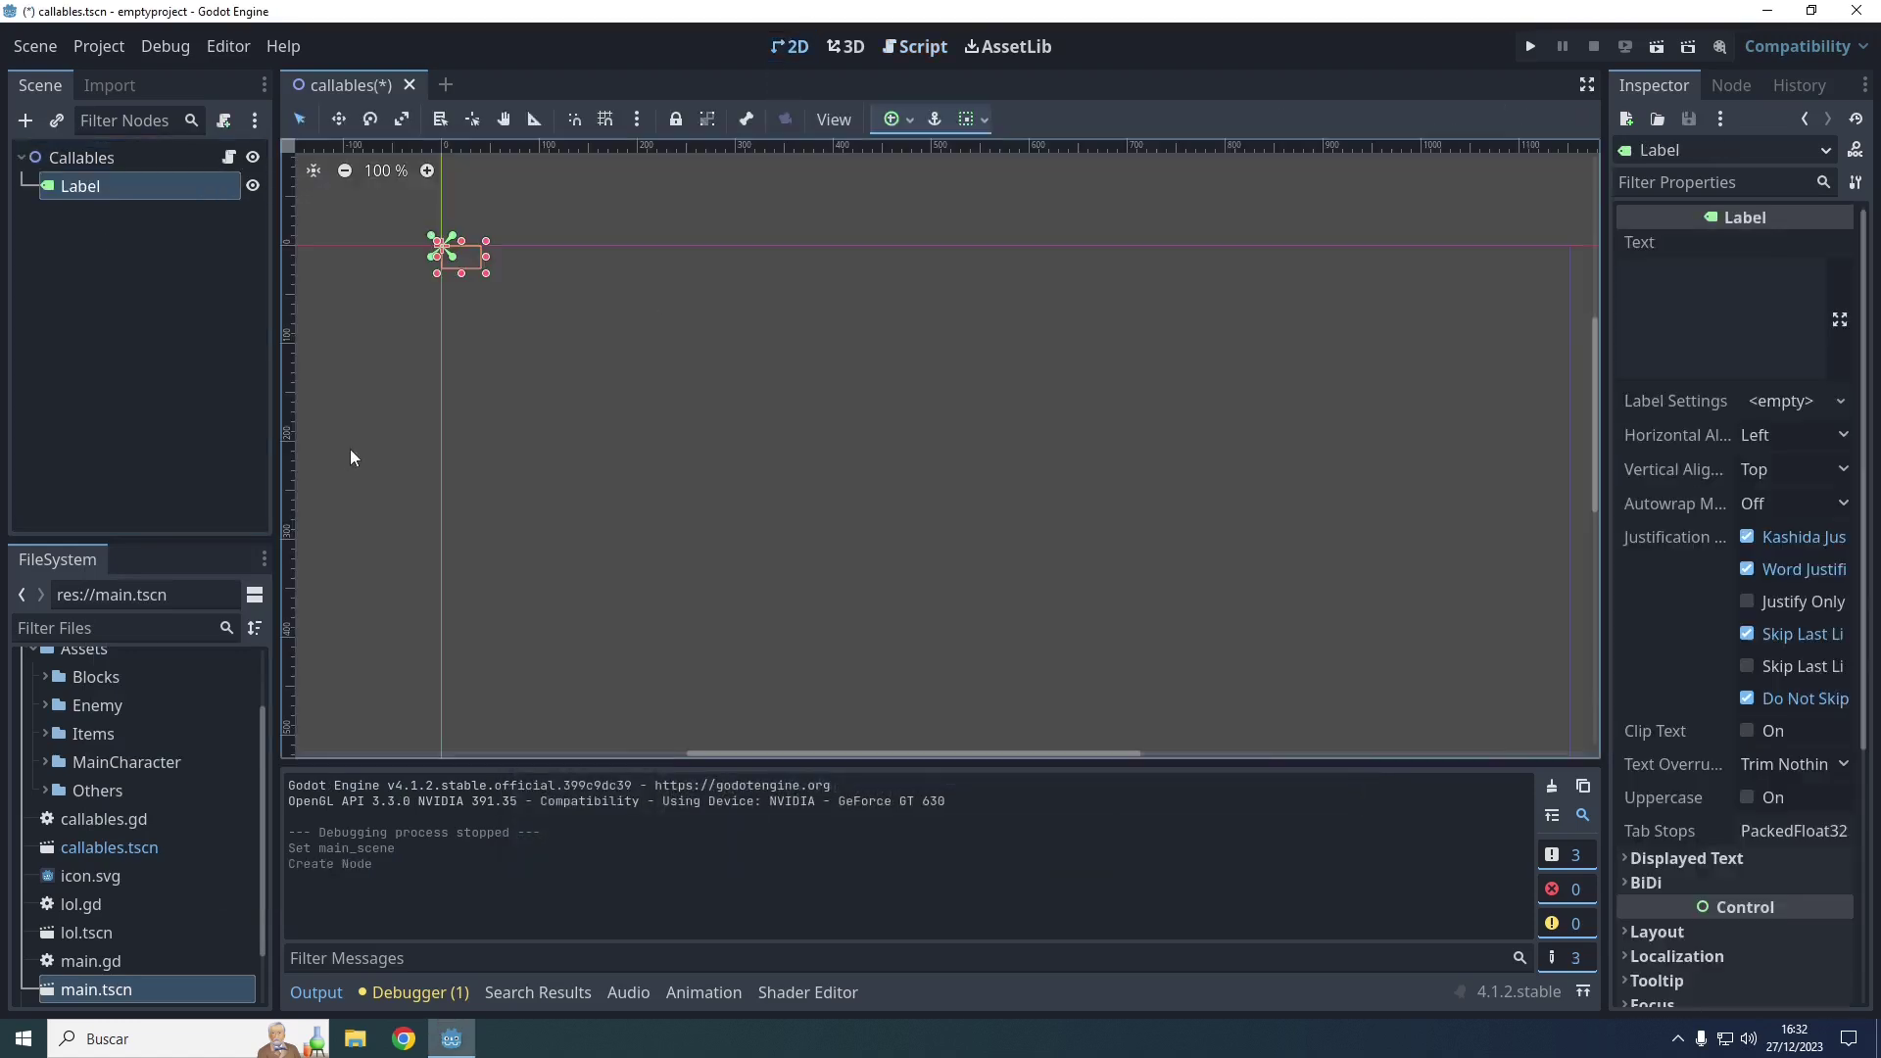
left_click(230, 156)
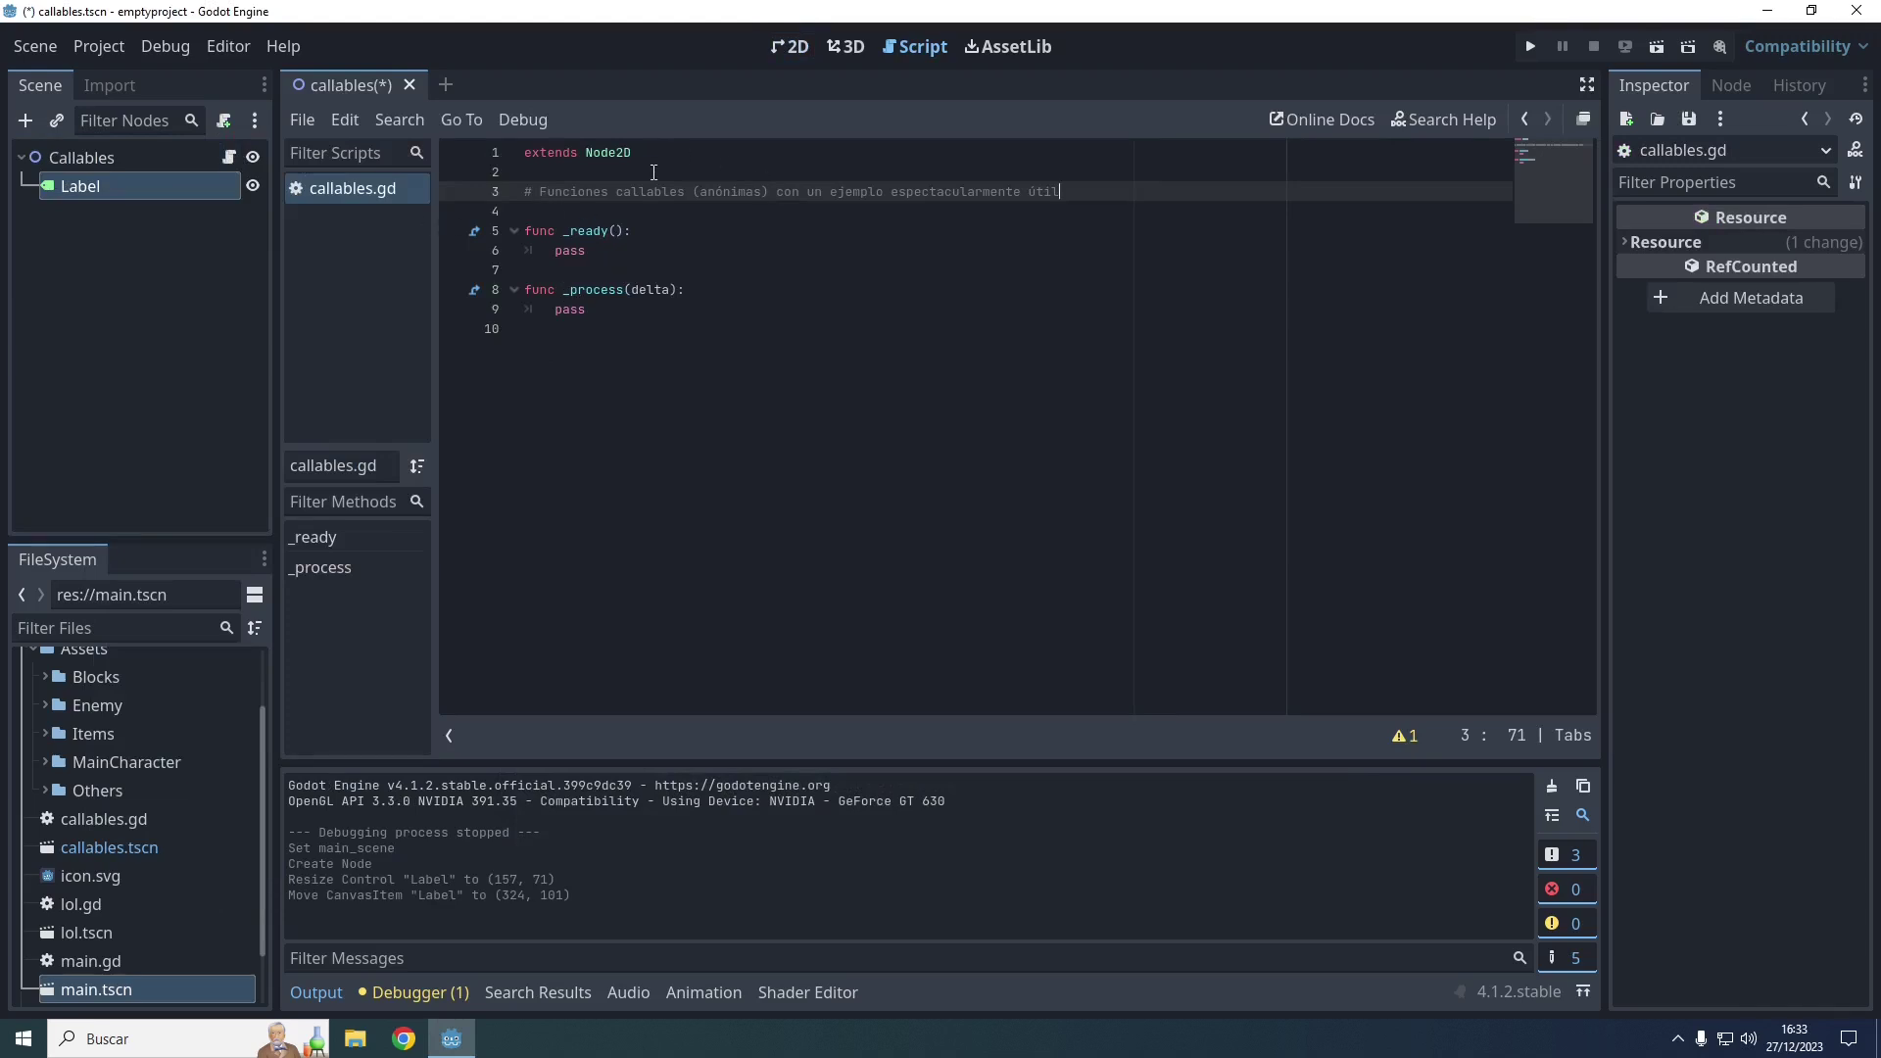
key("Return")
key("Return")
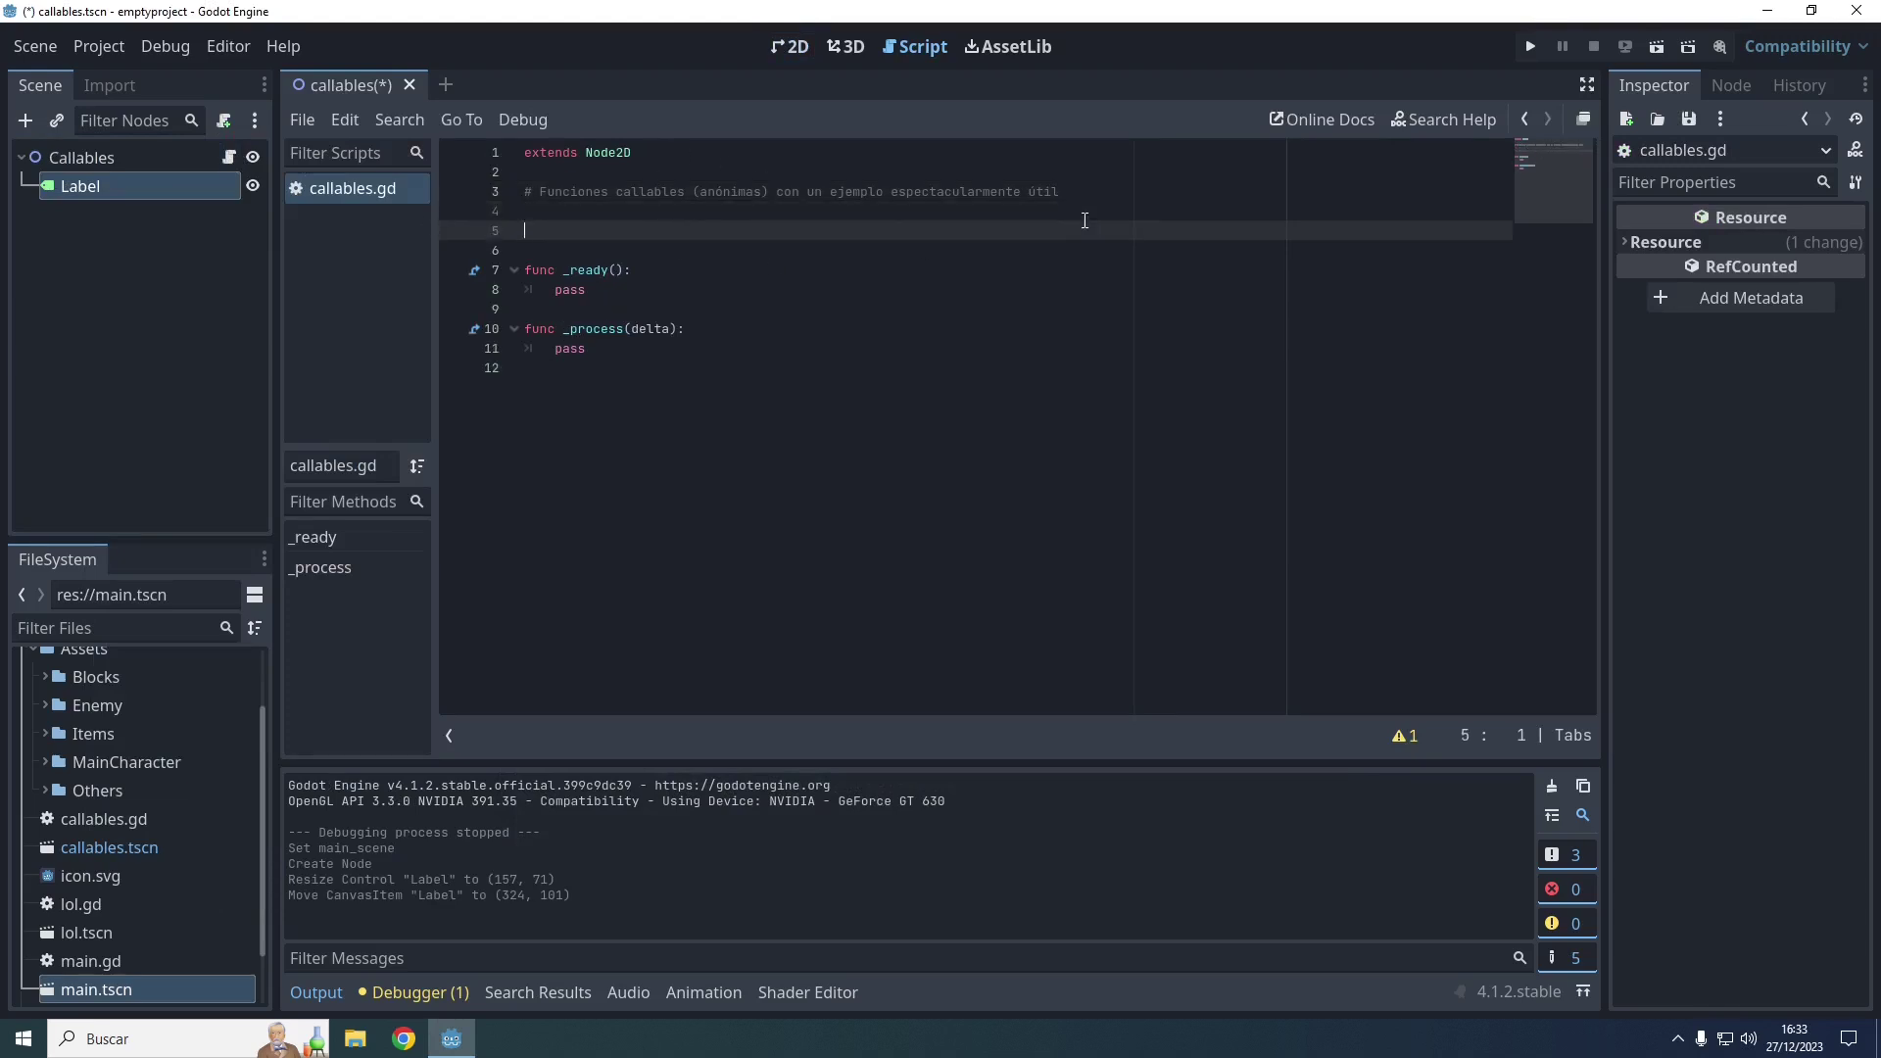
type("@onready ")
type("var reloj : Label = $Label")
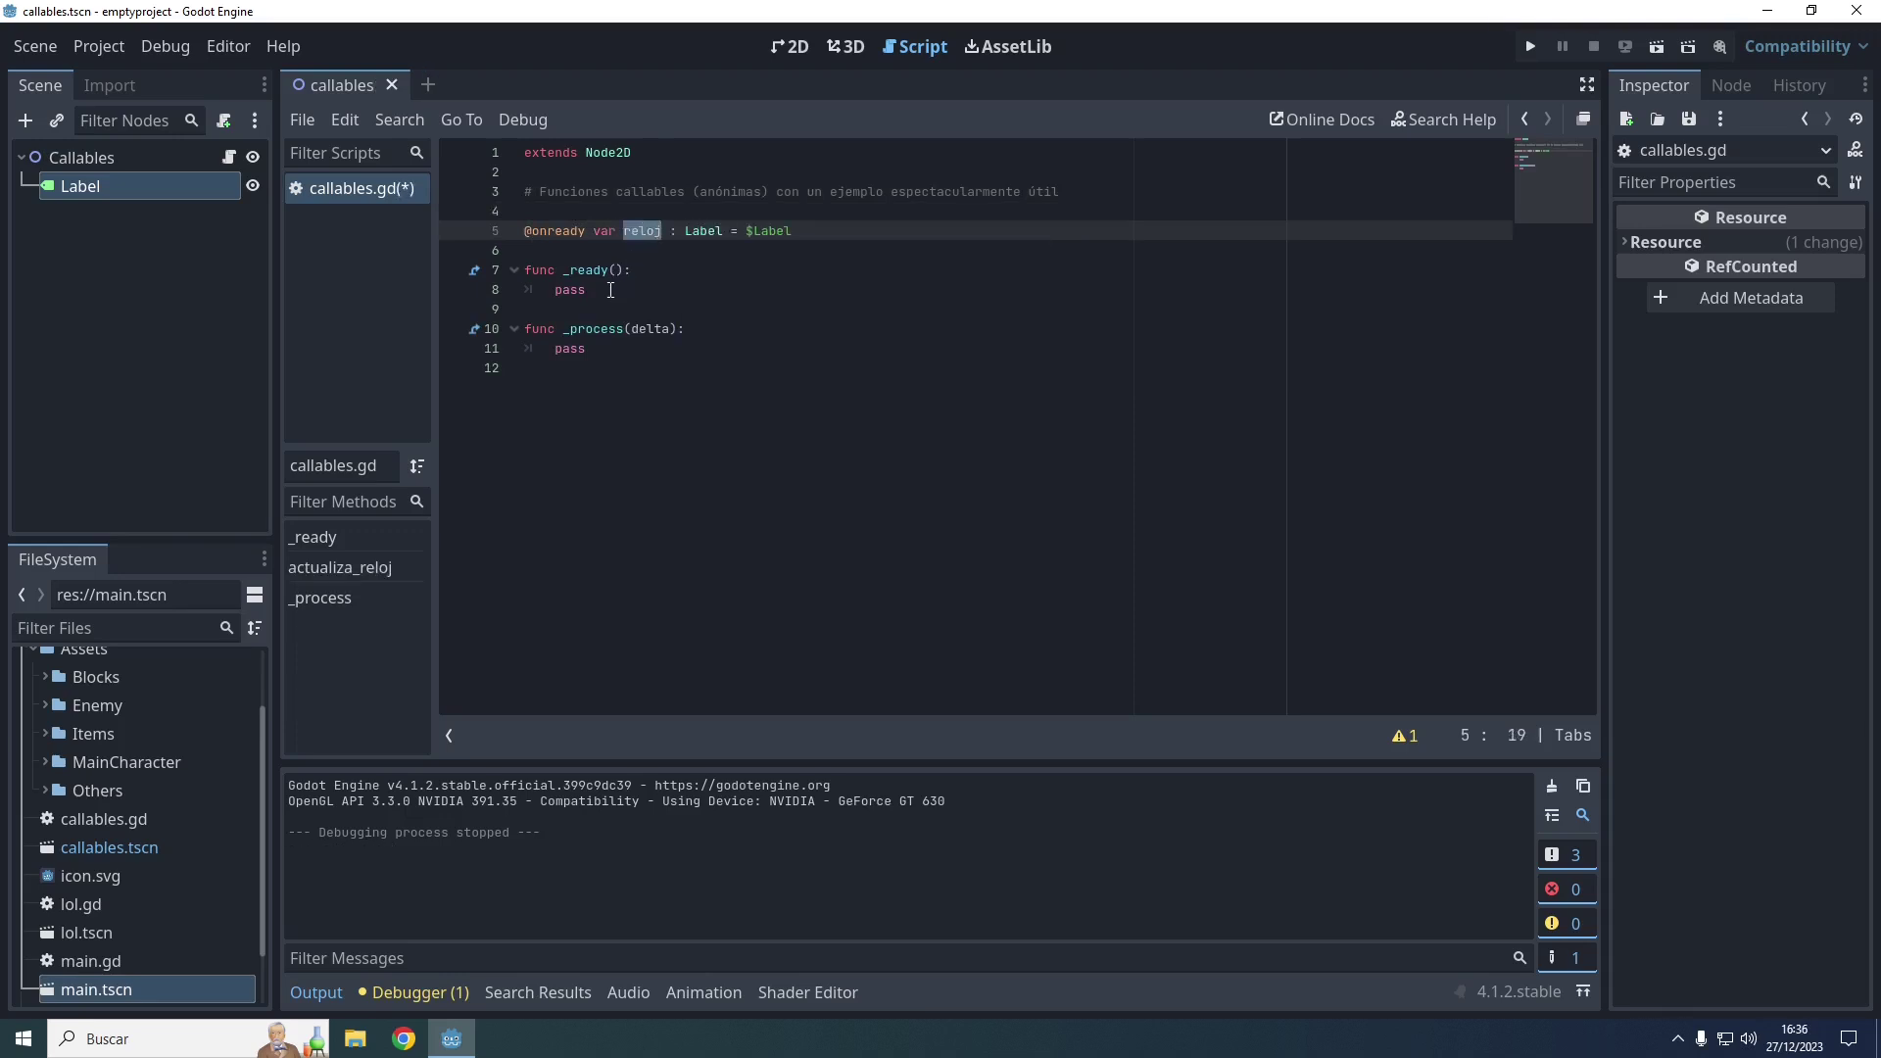
left_click(564, 307)
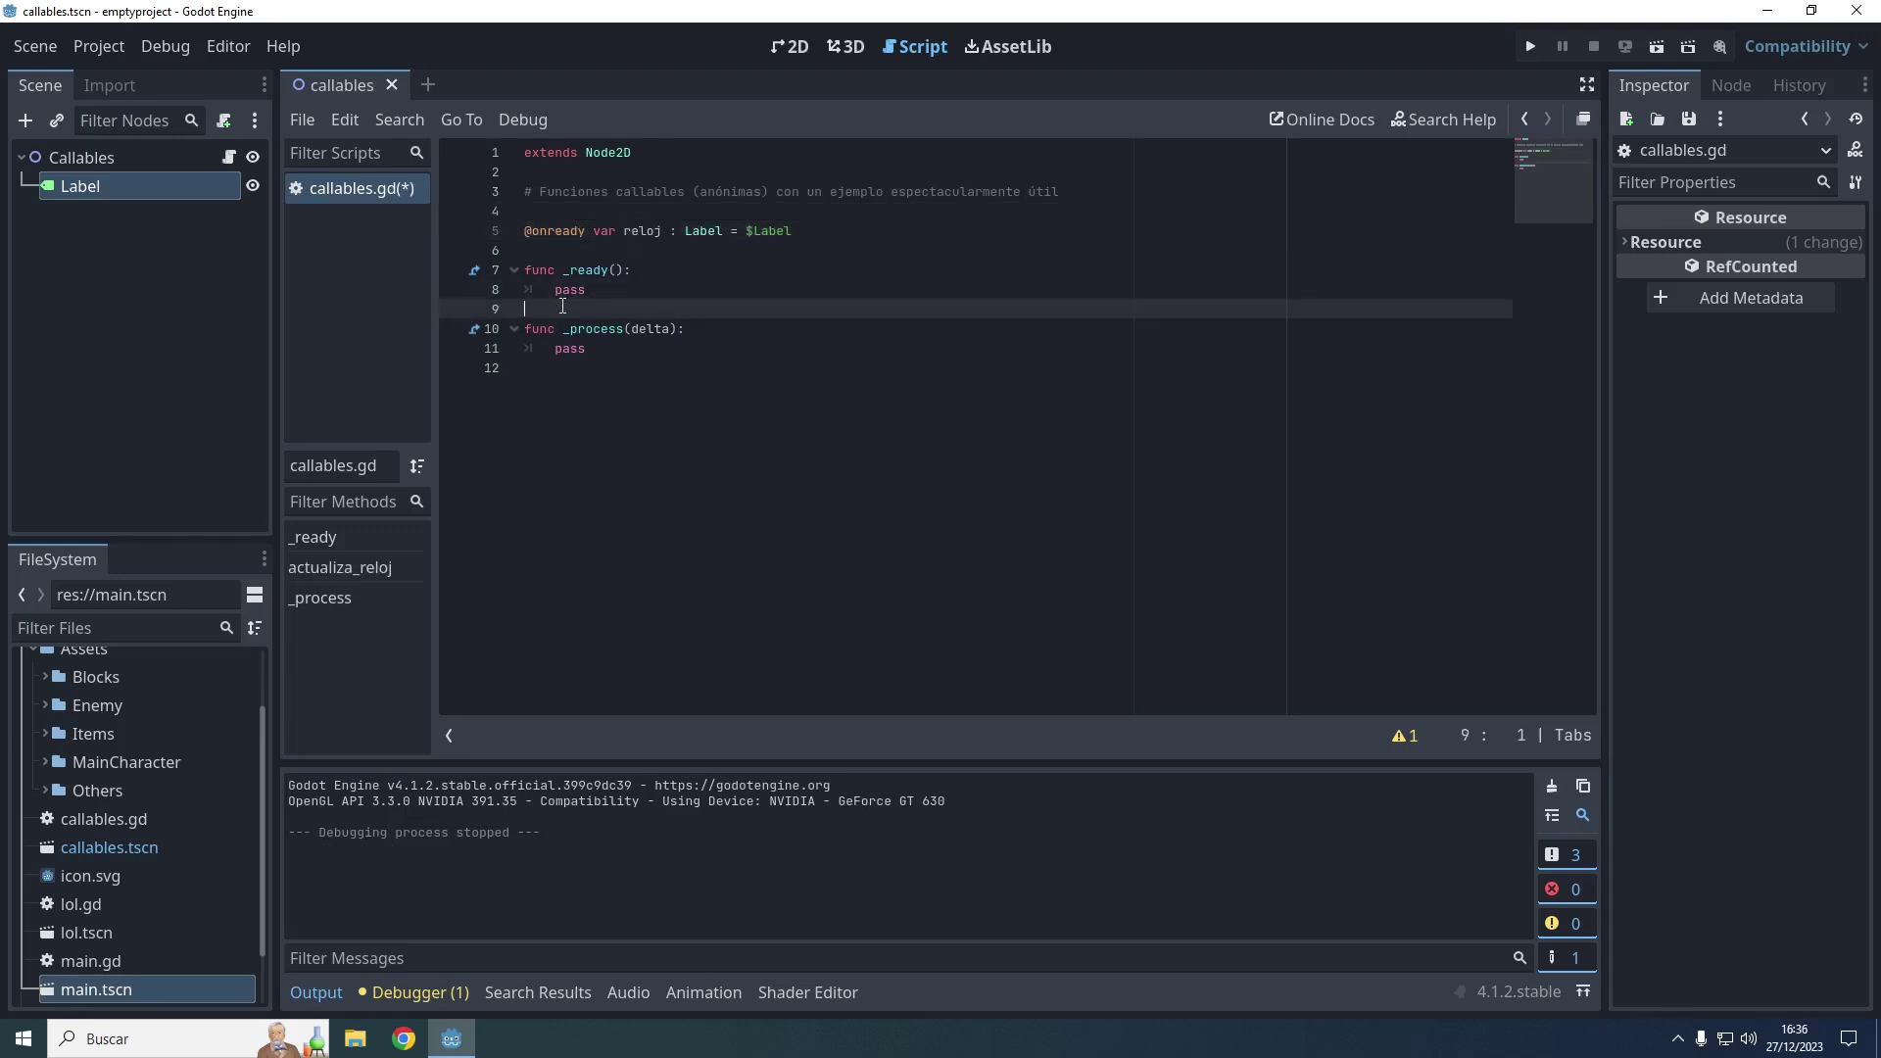
key("Return")
key("Return")
key("Return")
key("Up")
key("Up")
type("func actualiza_")
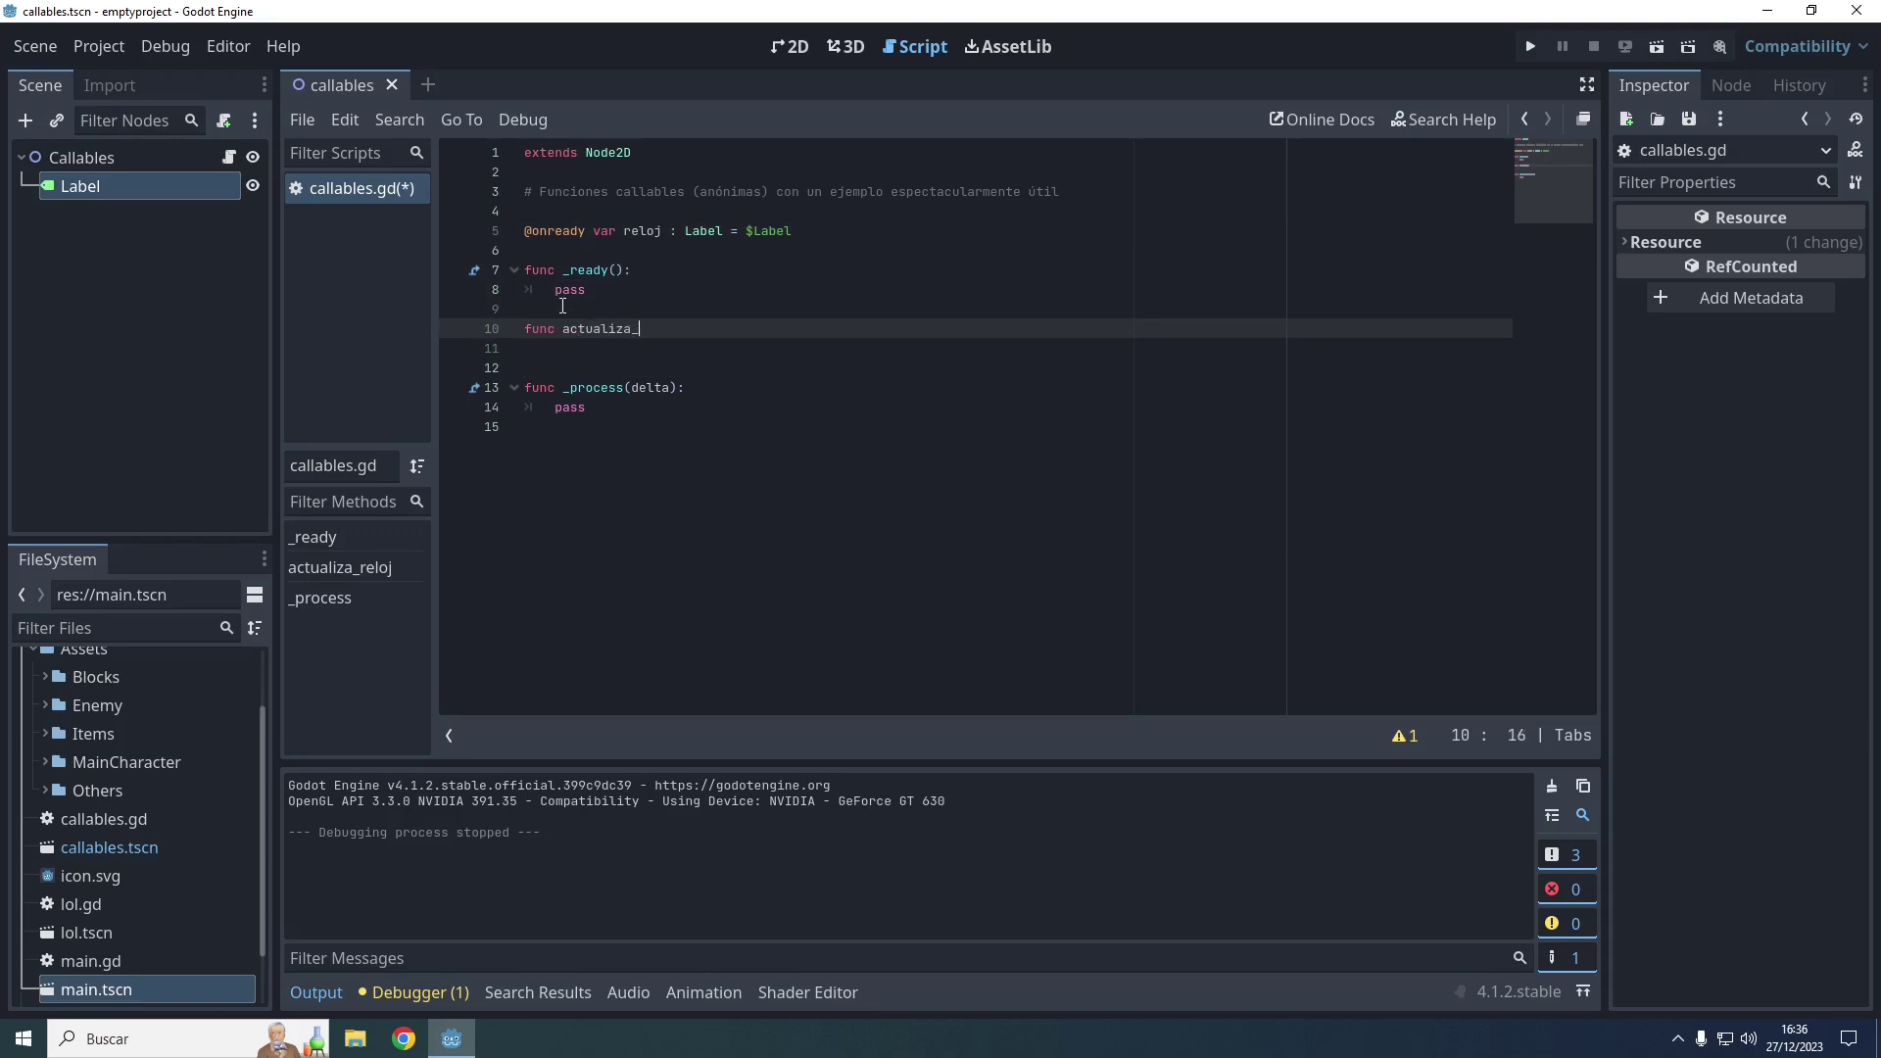
type("reloj():")
key("Return")
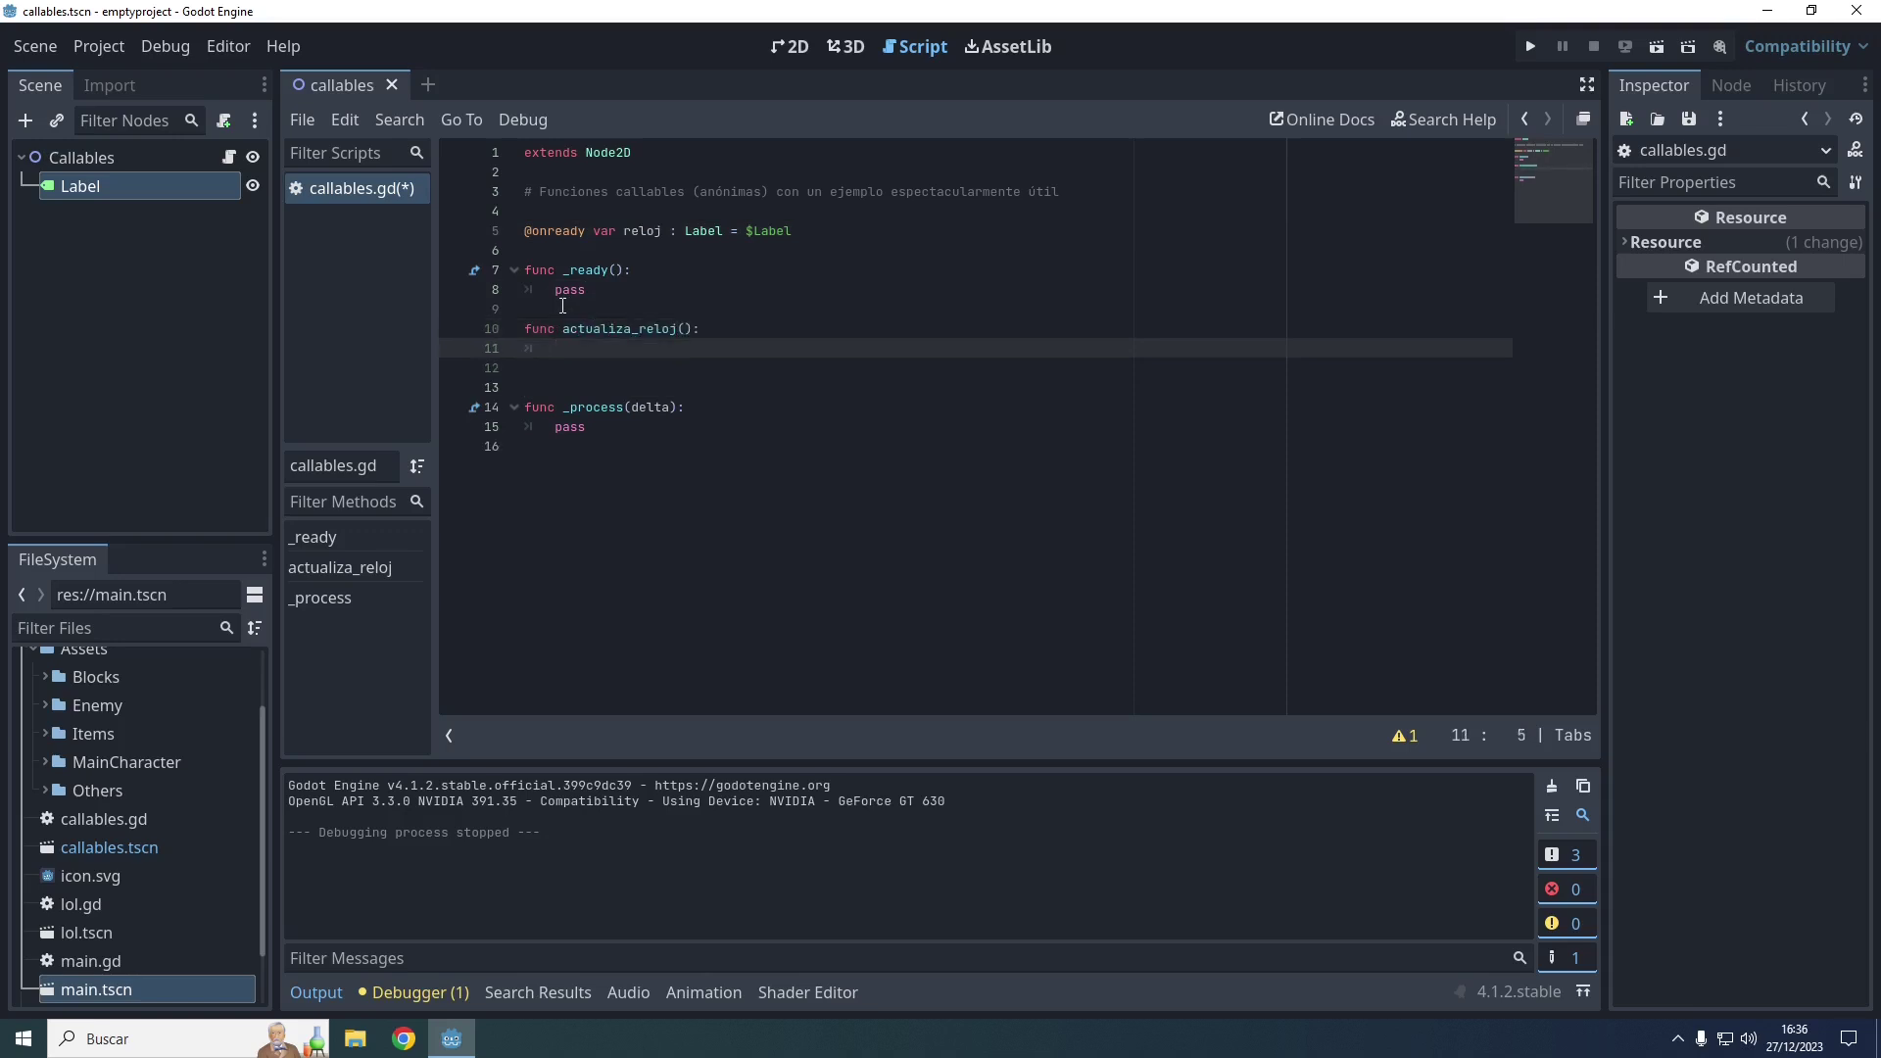
- Start the body with reloj.text = Time.get_datetime_dict_from_system().hour followed by a quoted separator
type("reloj")
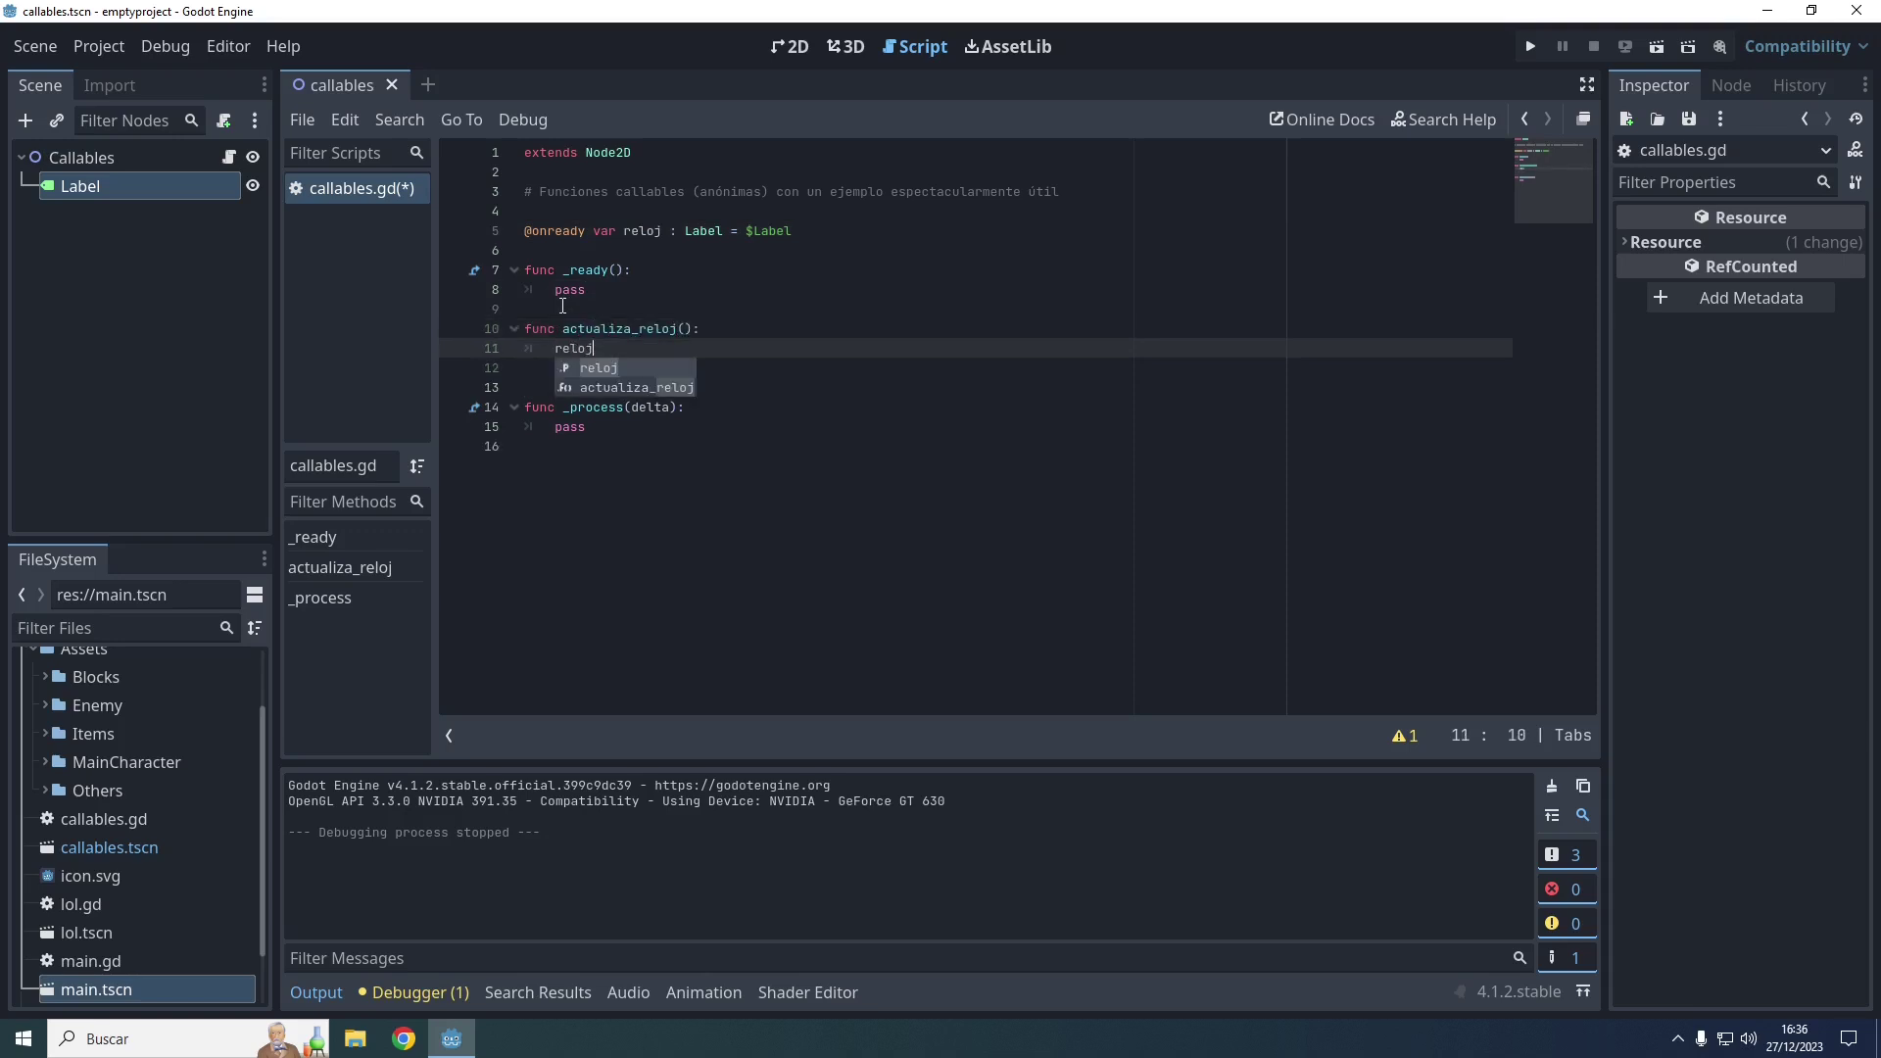
type(".text = ")
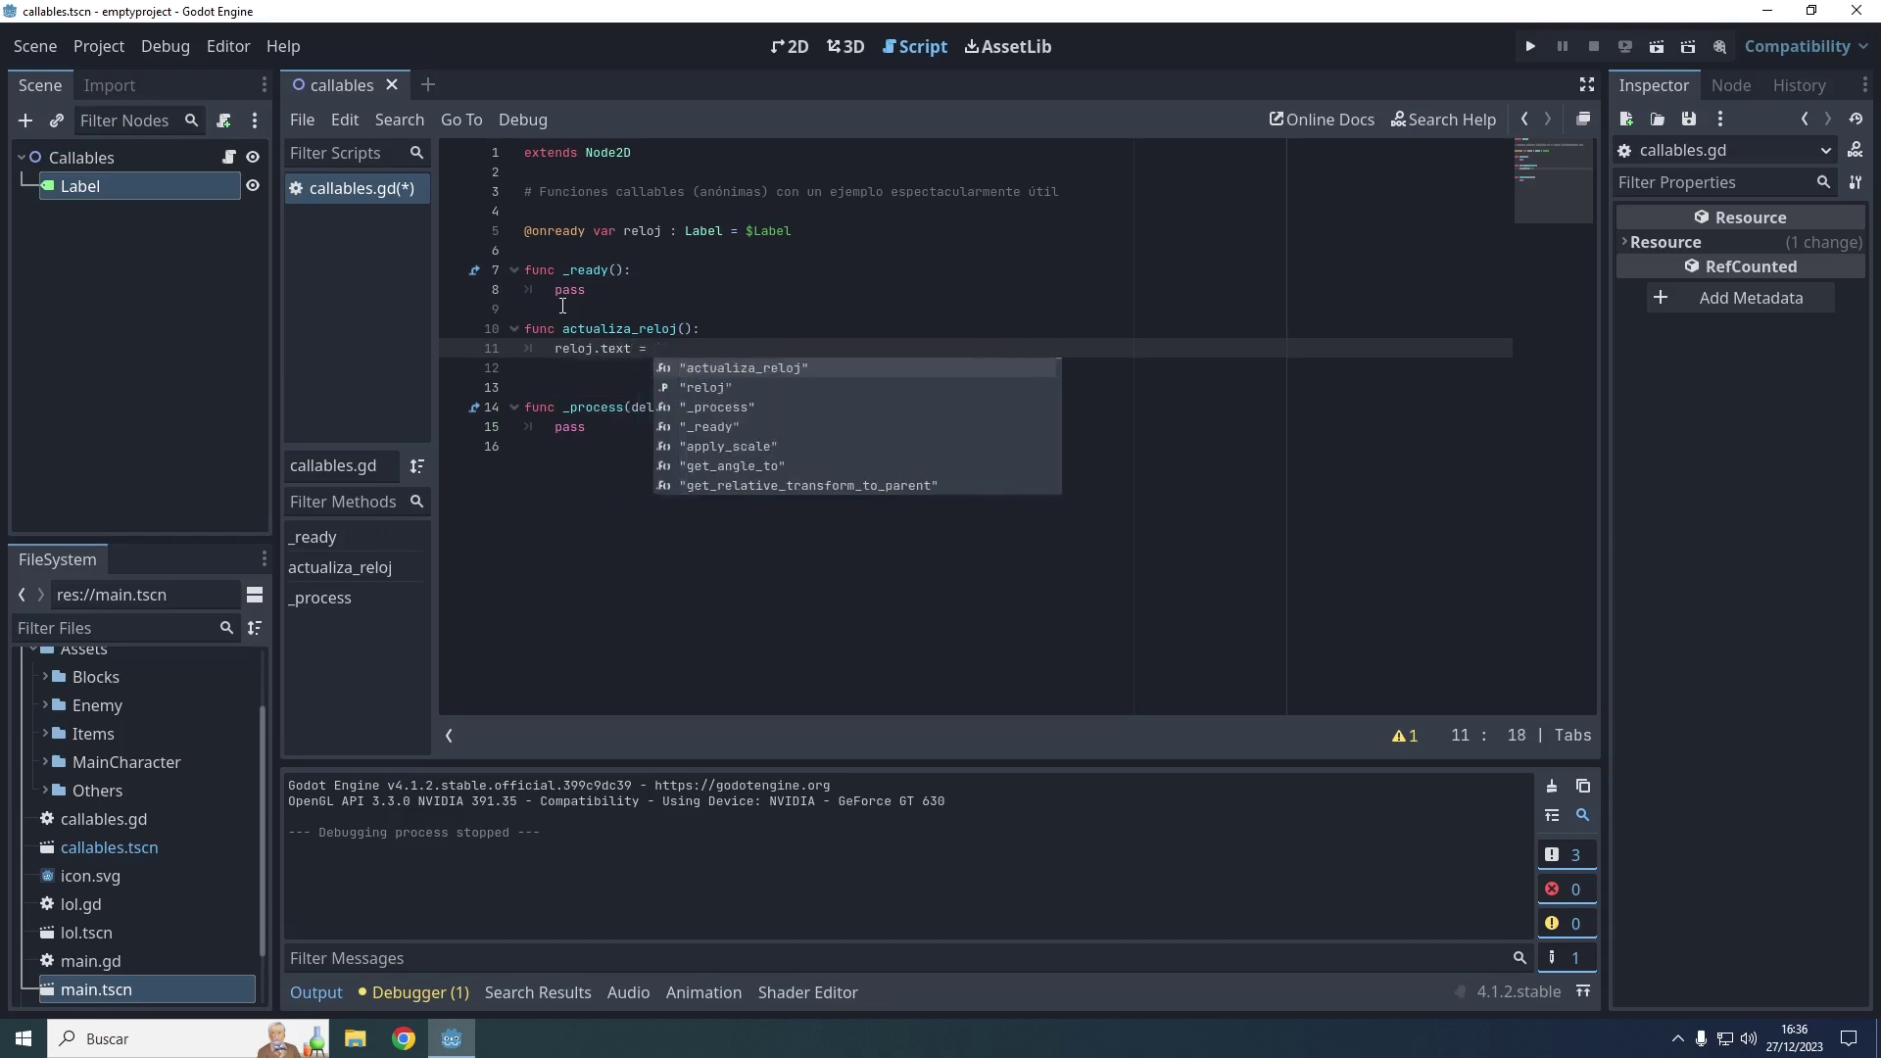
type("Time.")
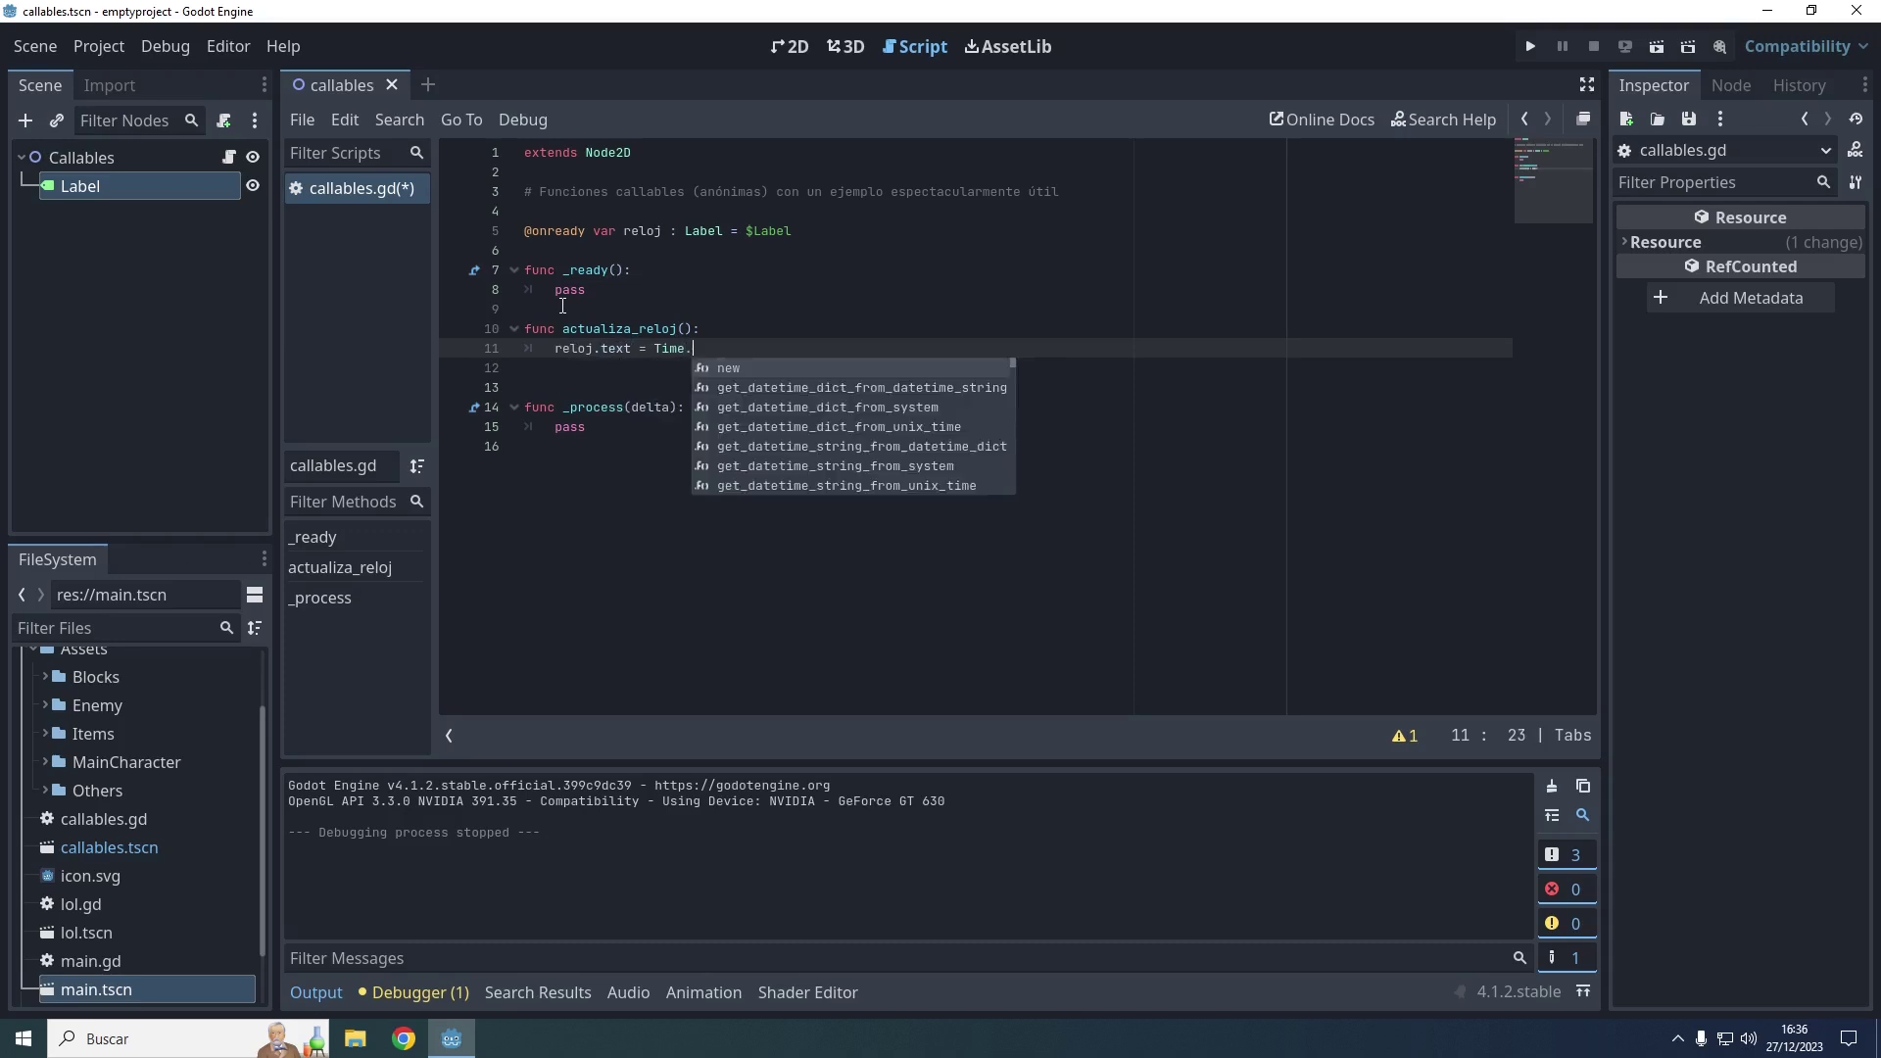
type("get")
key("Down")
key("Return")
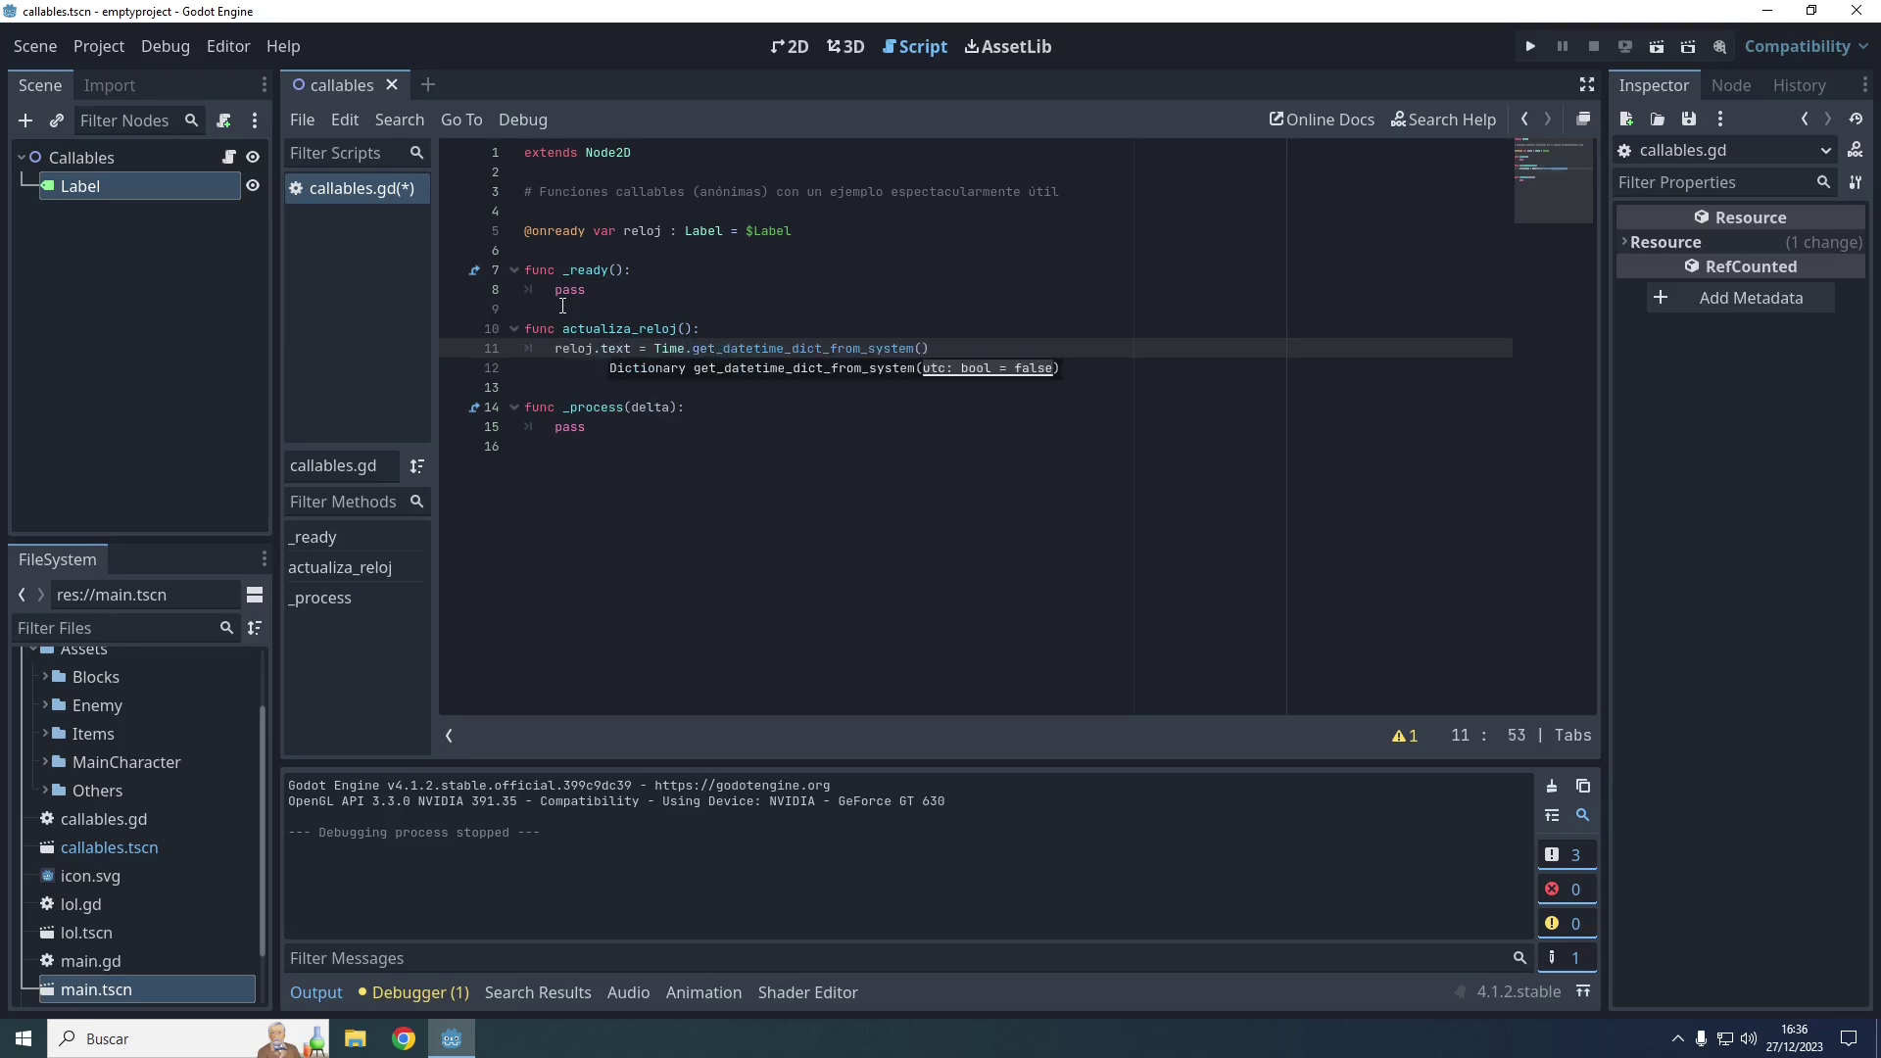
key("Right")
type(".ho")
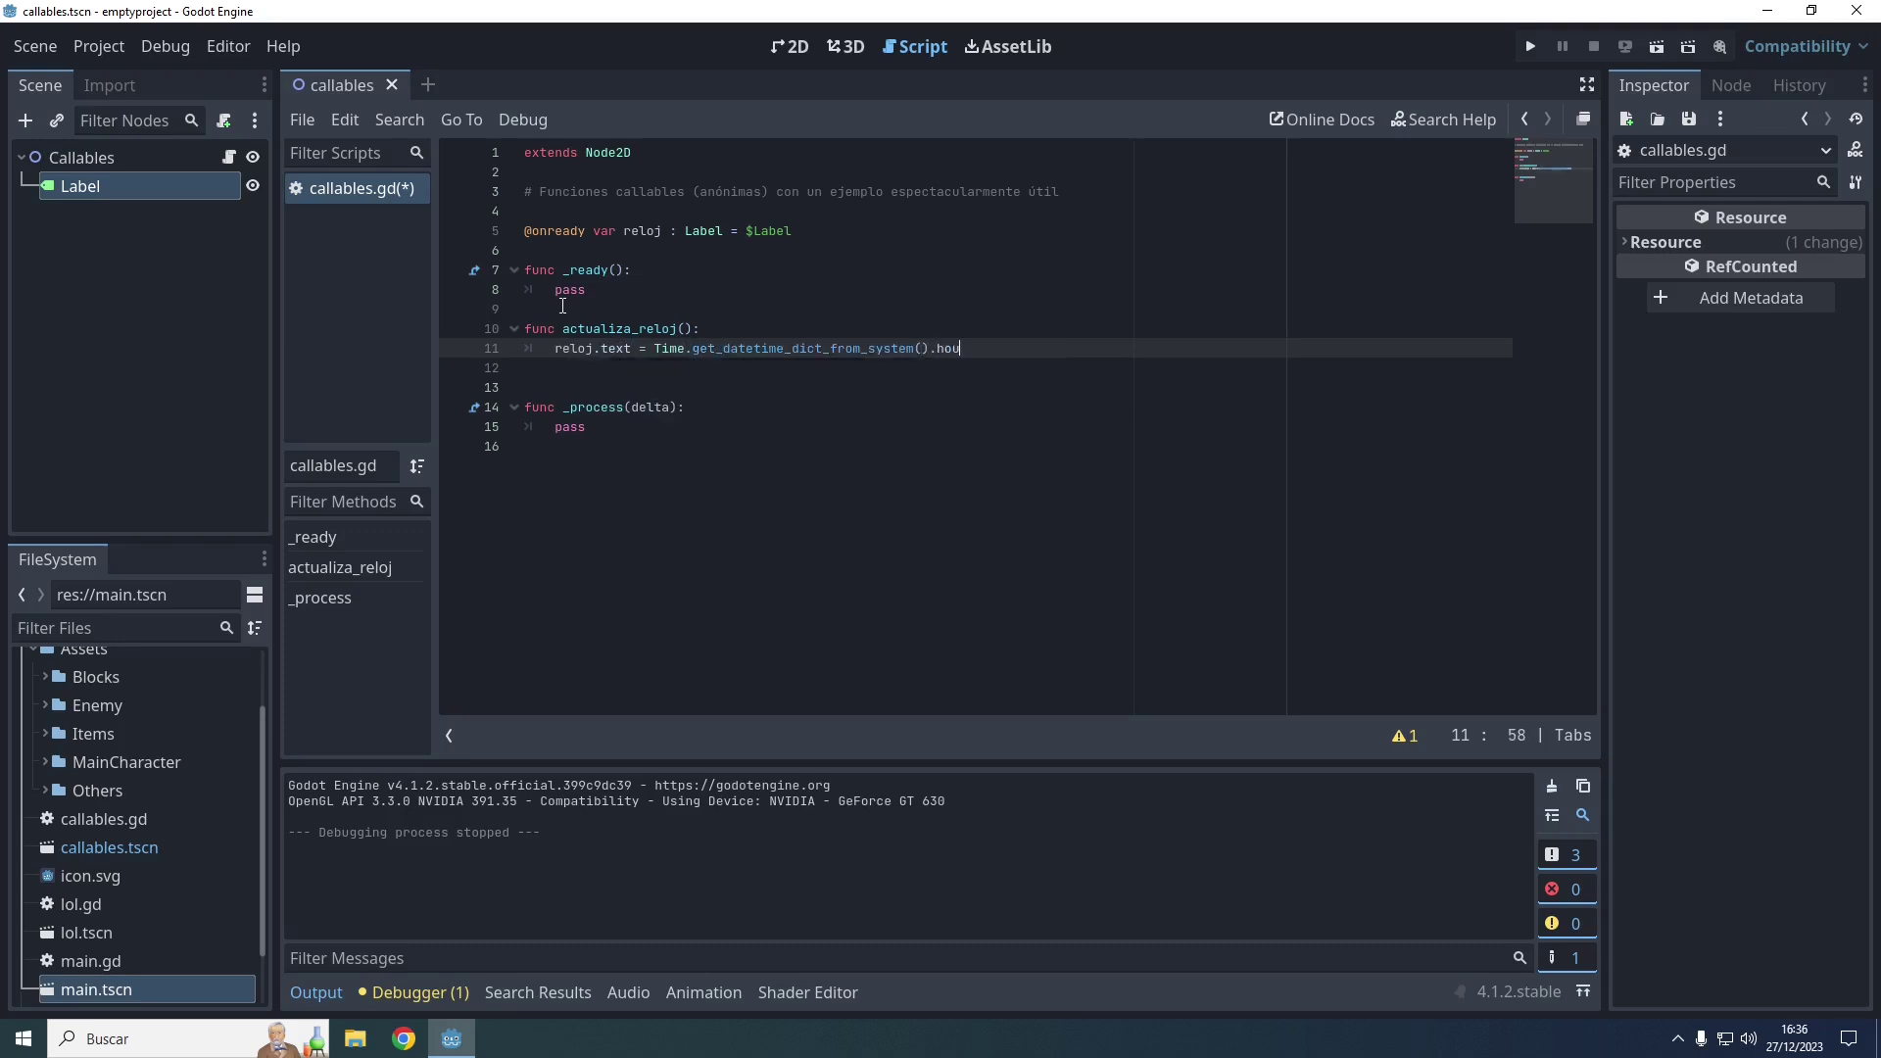
type("ur")
type(" \".")
key("Left")
key("Left")
- Finish the hour part with a + ":" separator
type("+")
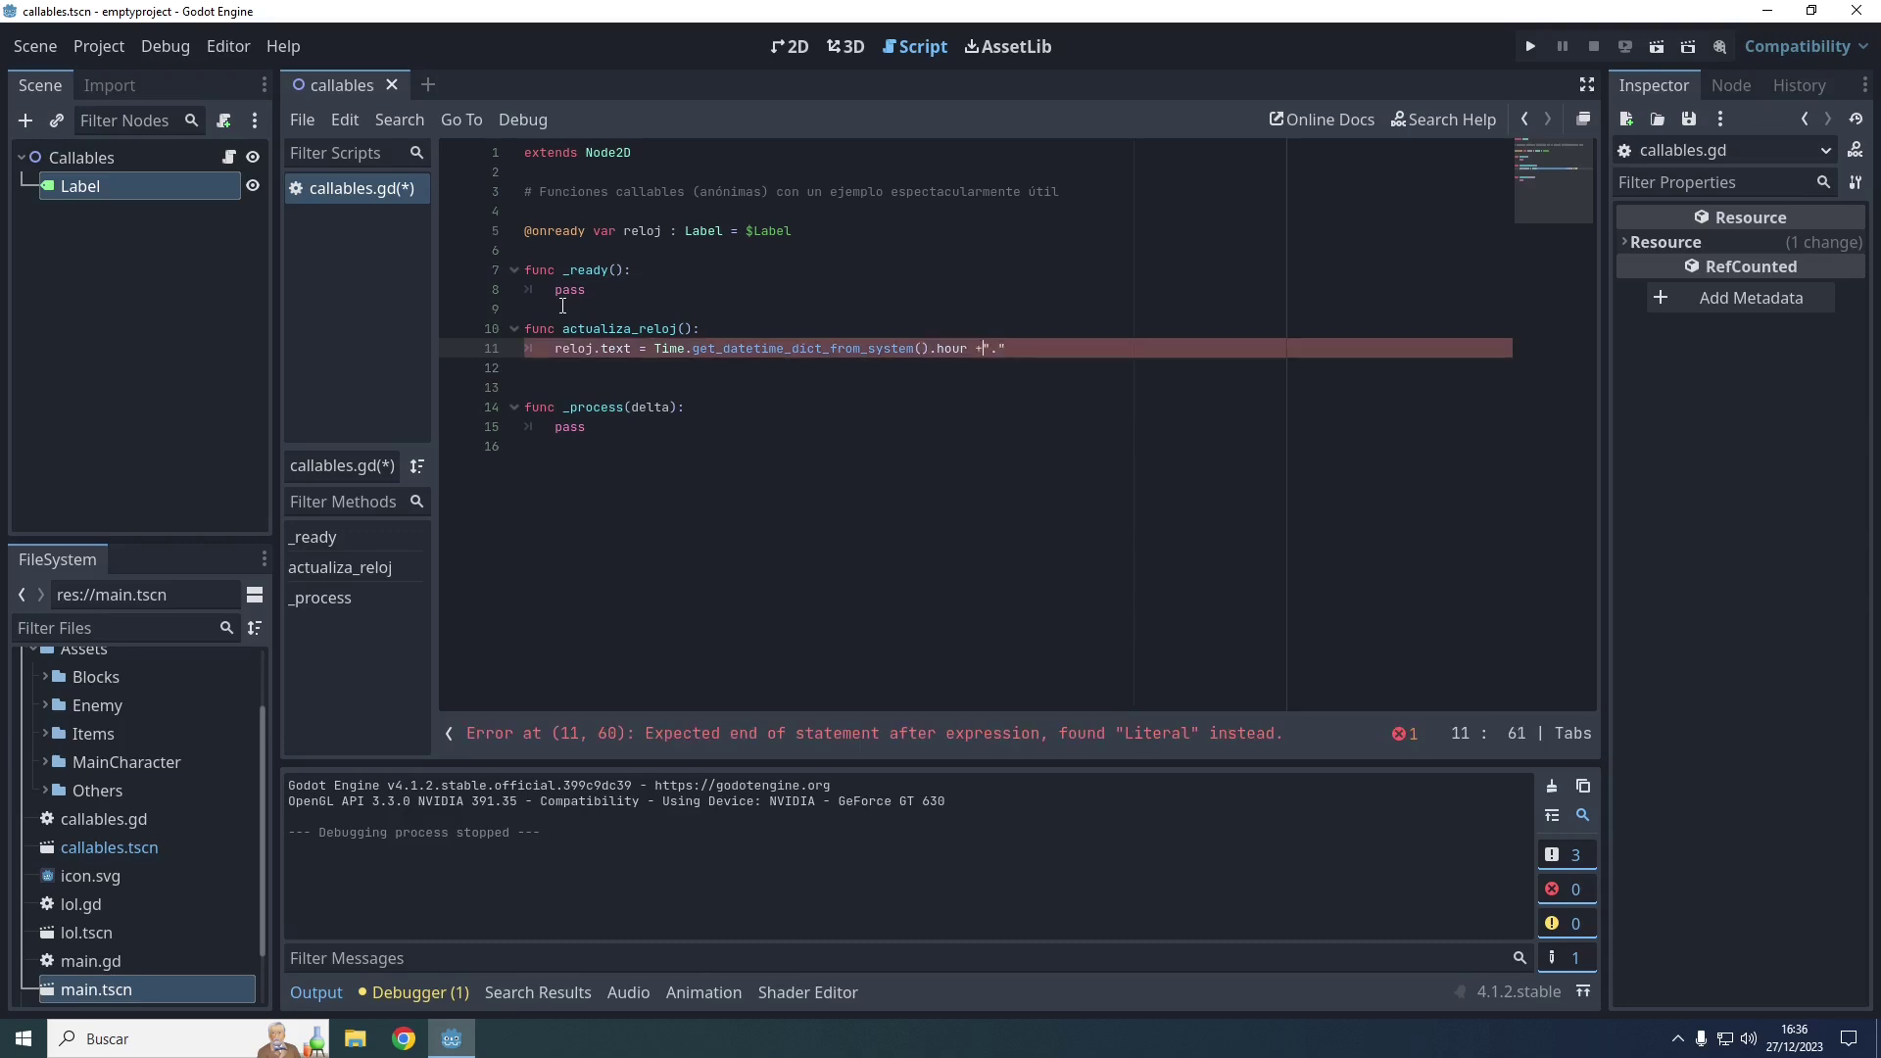
key("Right")
key("Escape")
key("Delete")
type(":")
- Reuse the copied time expression to append .minute plus another ":" separator
left_click_drag(655, 348, 967, 348)
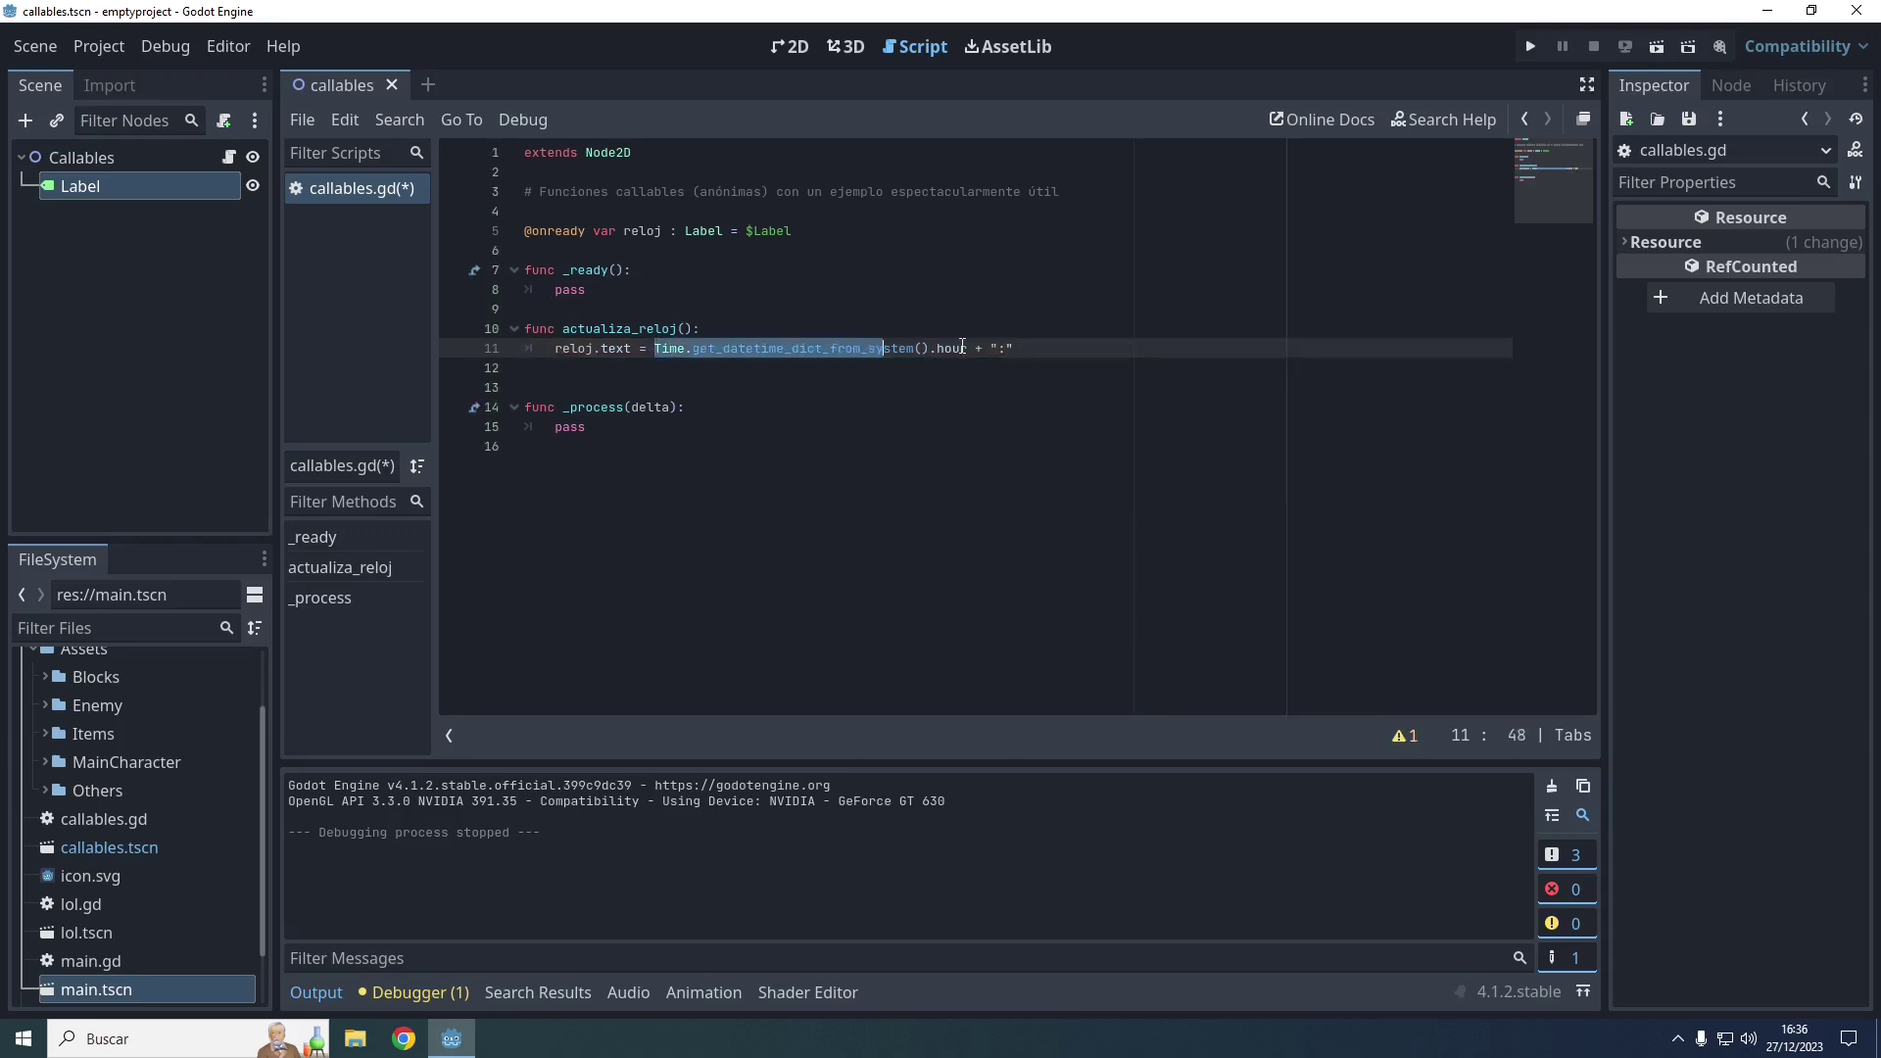
key("End")
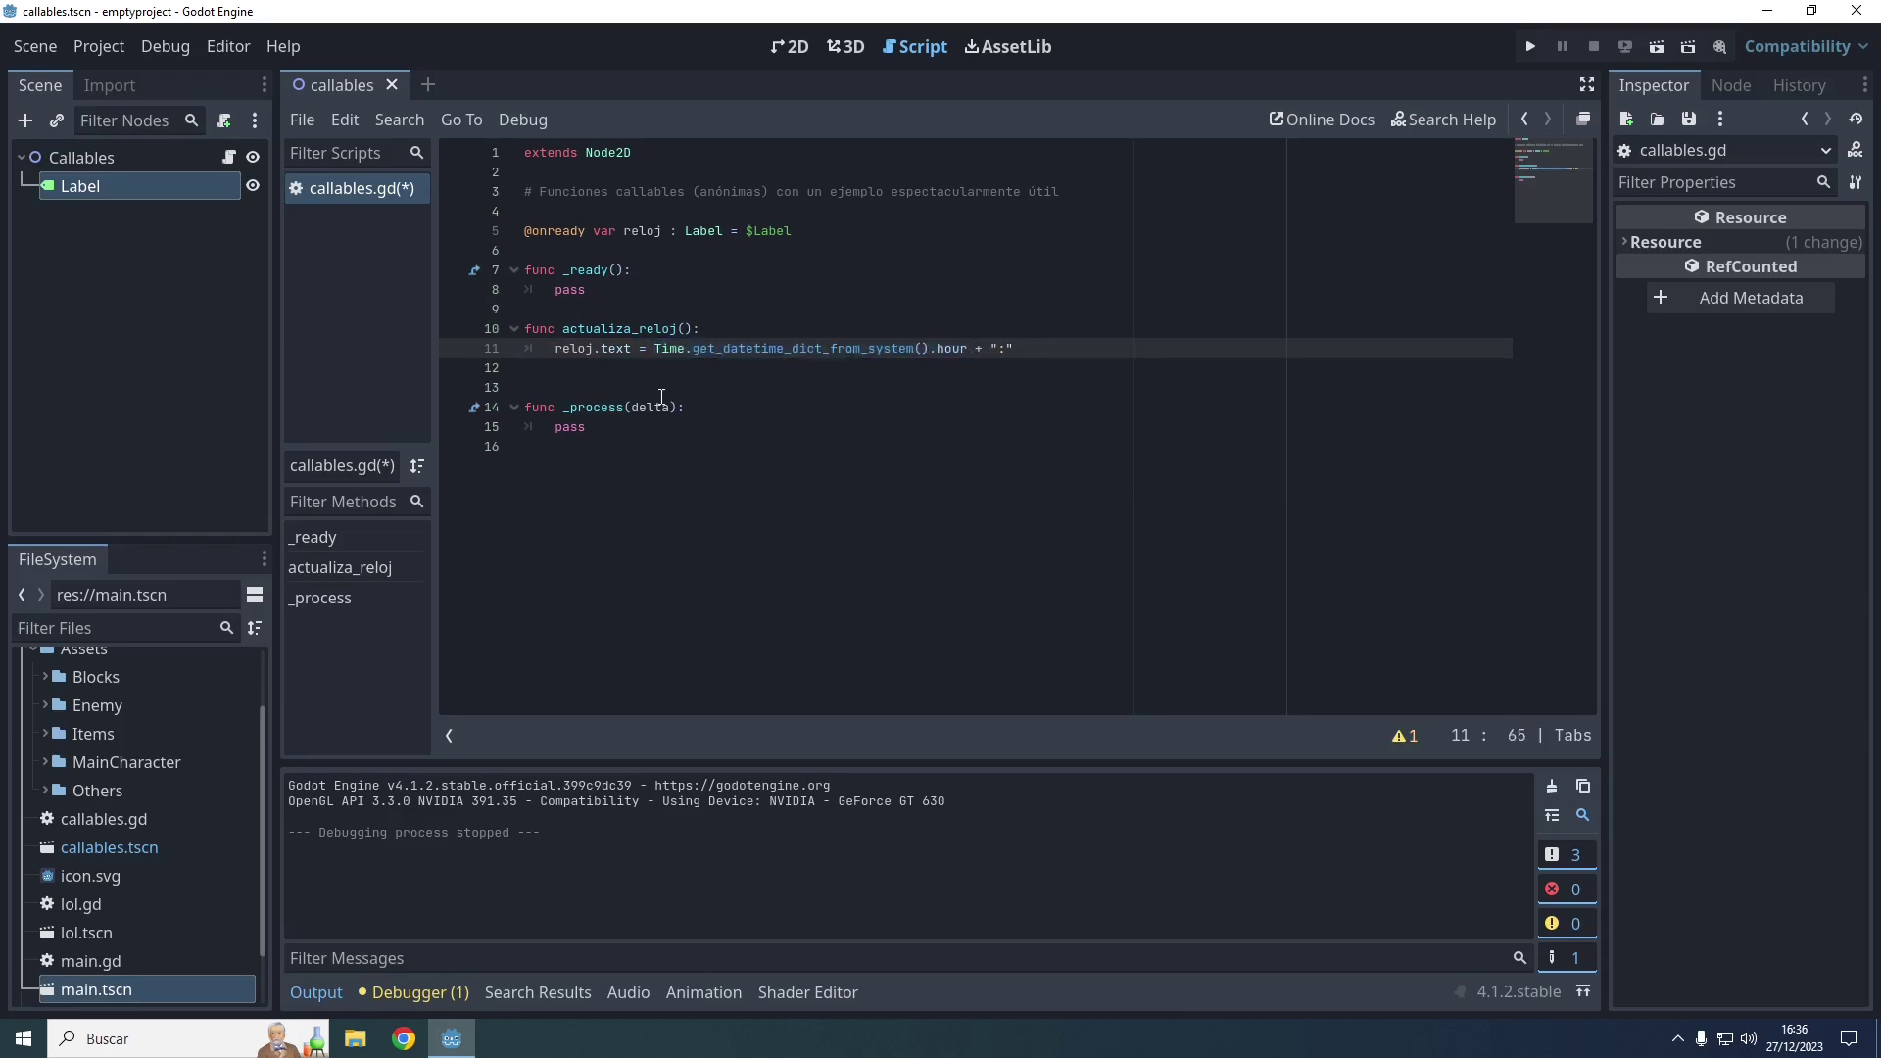
type("+")
type("+ Time.get_datetime_dict_from_system().hour")
key("BackSpace")
key("BackSpace")
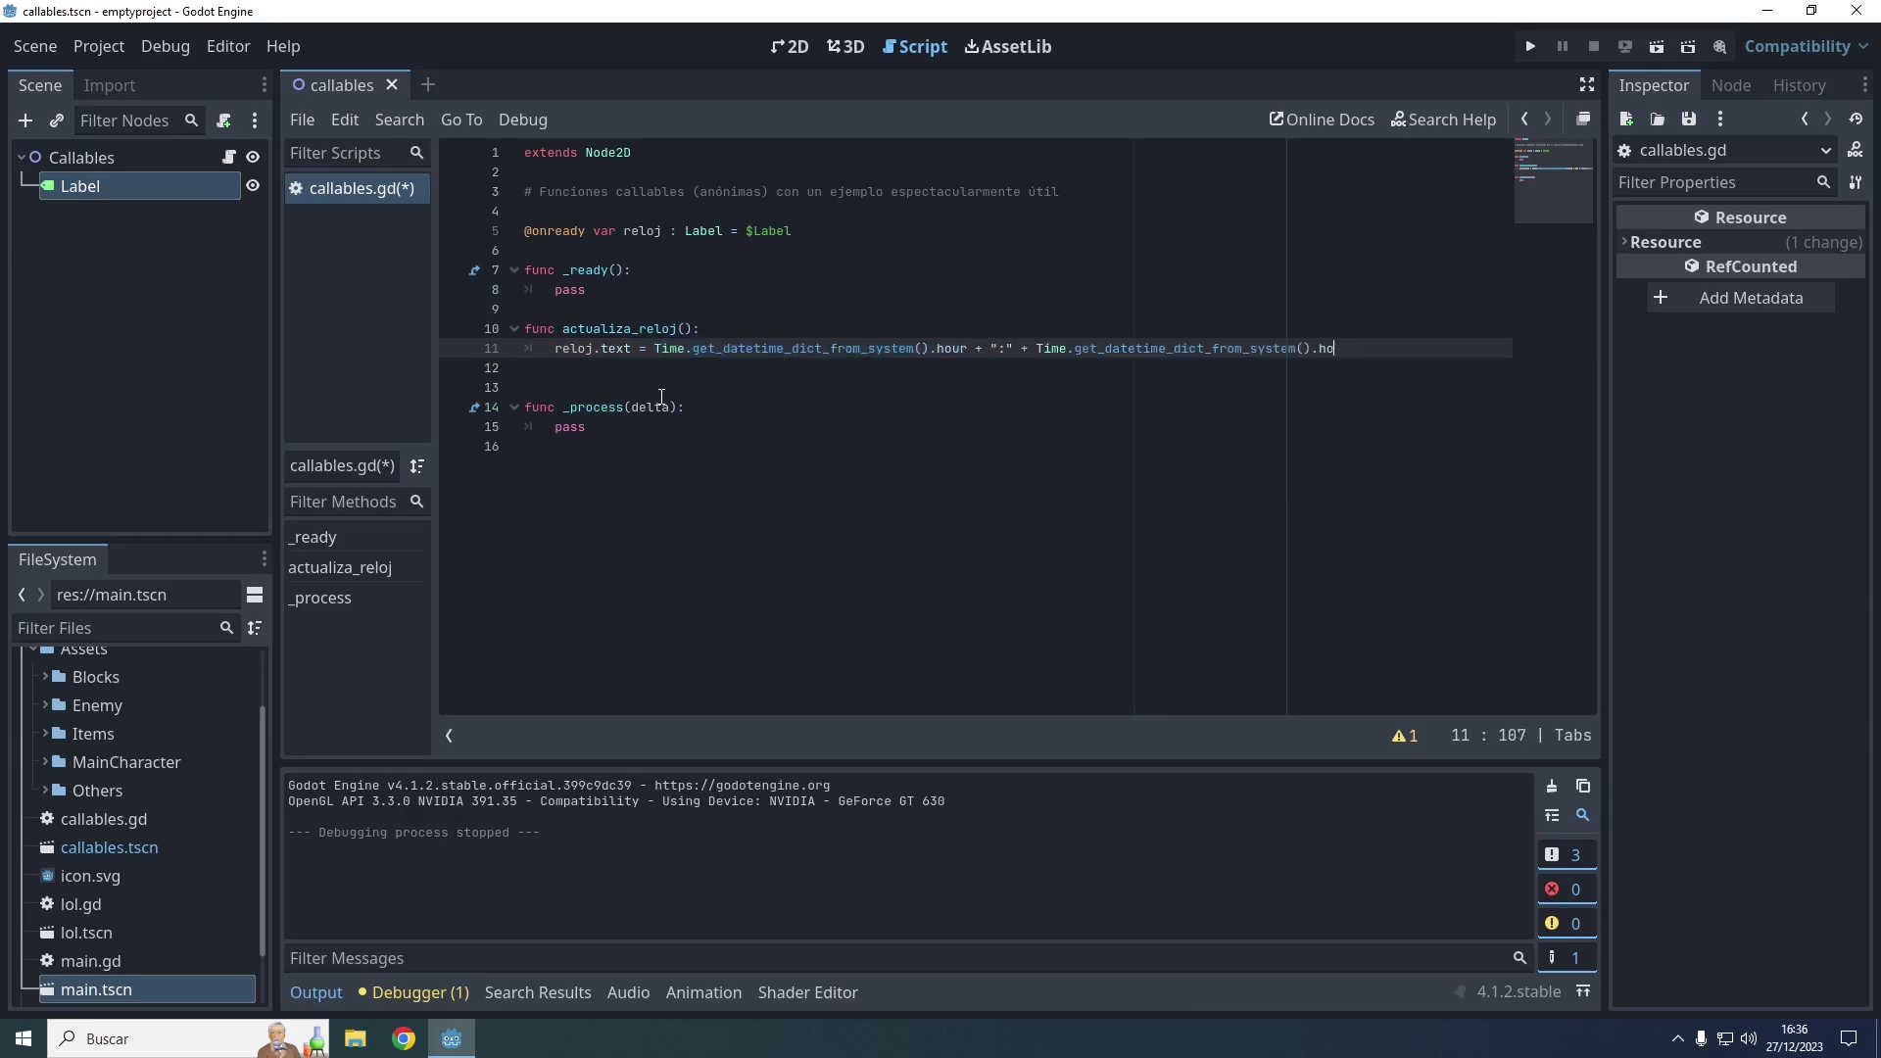
key("BackSpace")
key("BackSpace")
type("minou")
key("BackSpace")
key("BackSpace")
type("ute + \":")
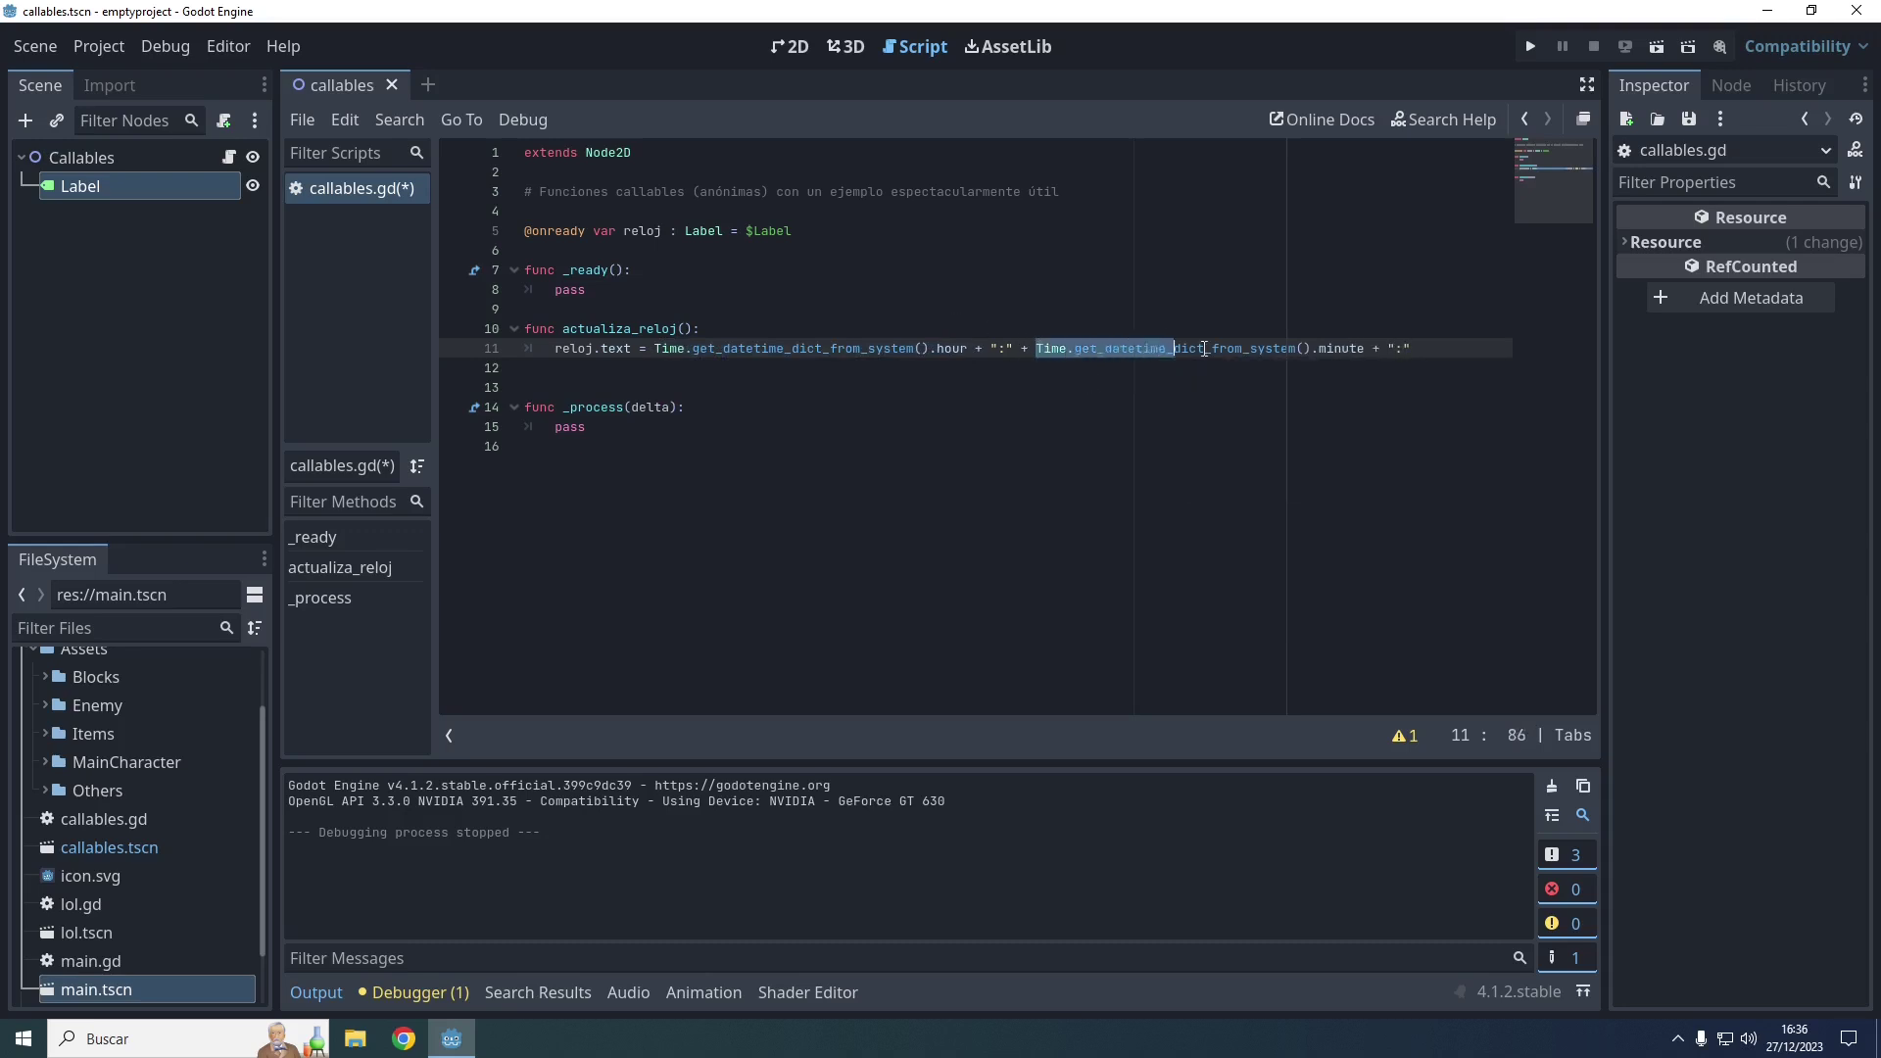
- Append Time.get_datetime_dict_from_system().seconds to complete the clock string on line 11
left_click_drag(1038, 349, 1317, 348)
key("ctrl+c")
left_click(1468, 349)
type("+ +")
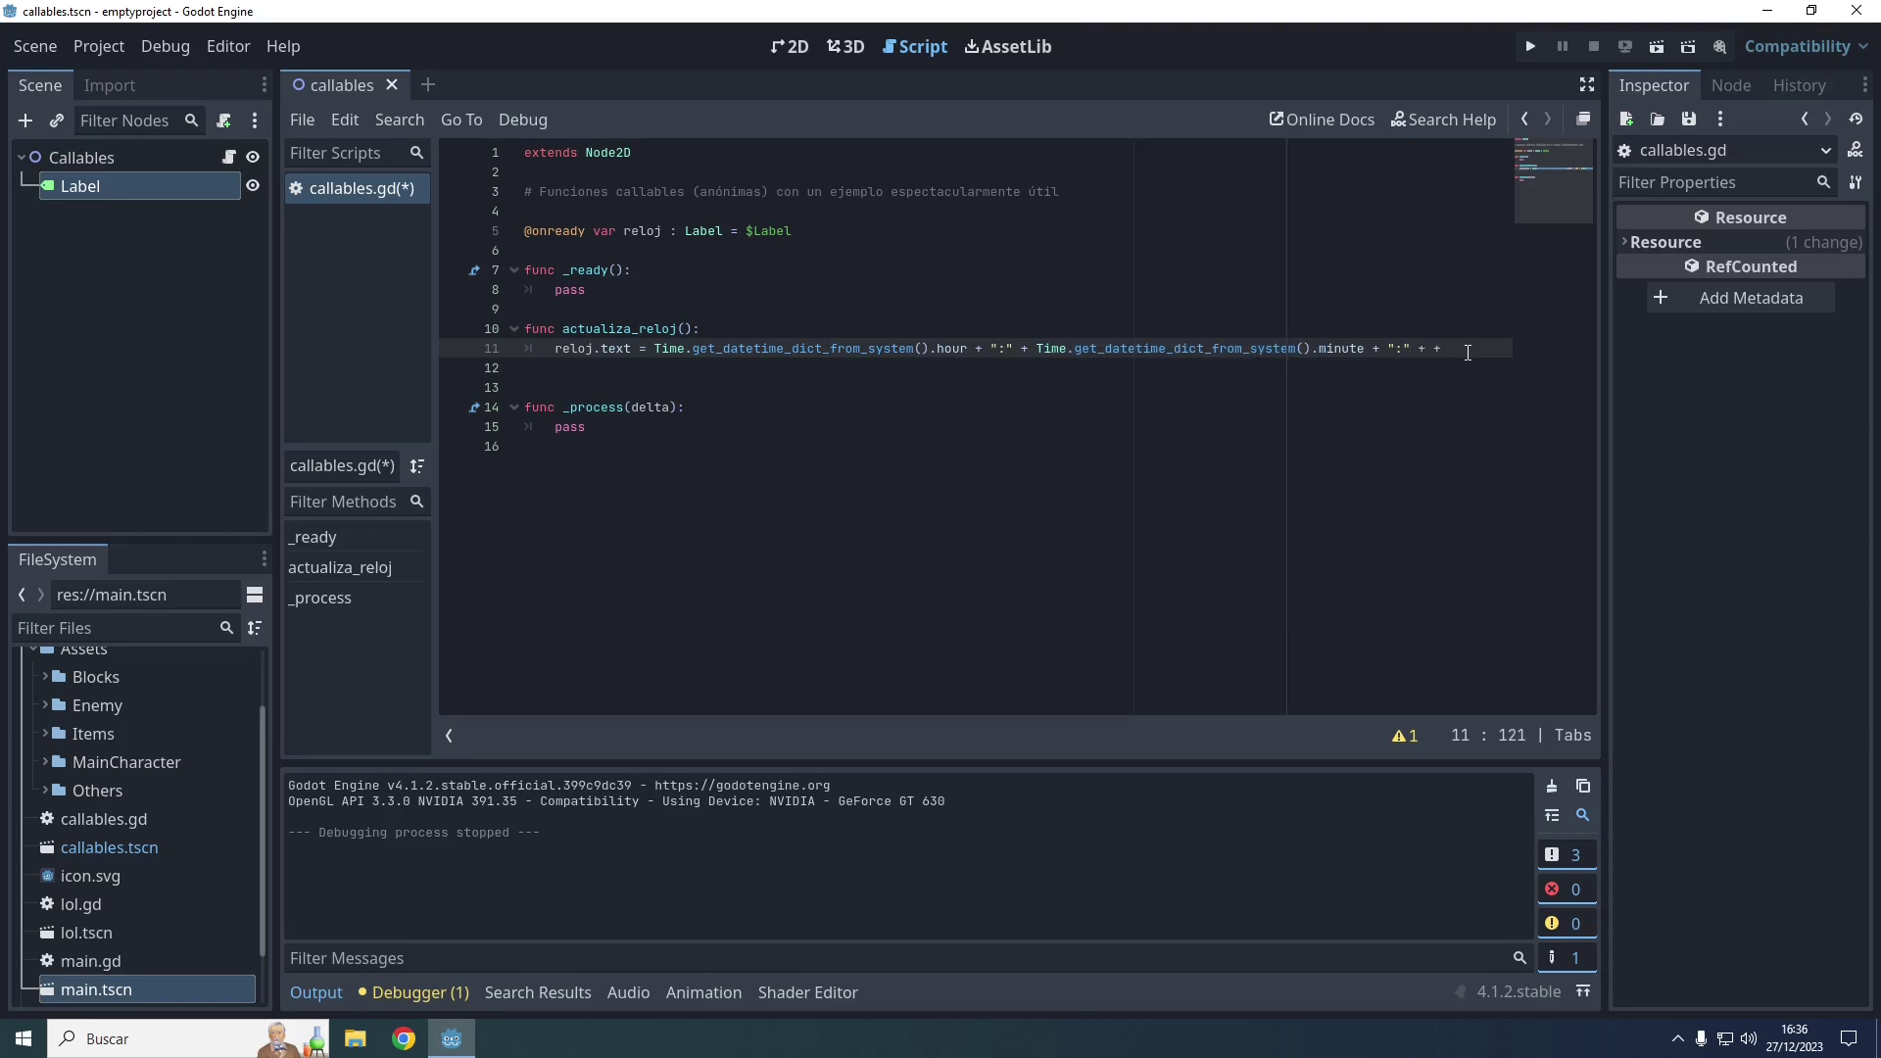
key("BackSpace")
key("ctrl+v")
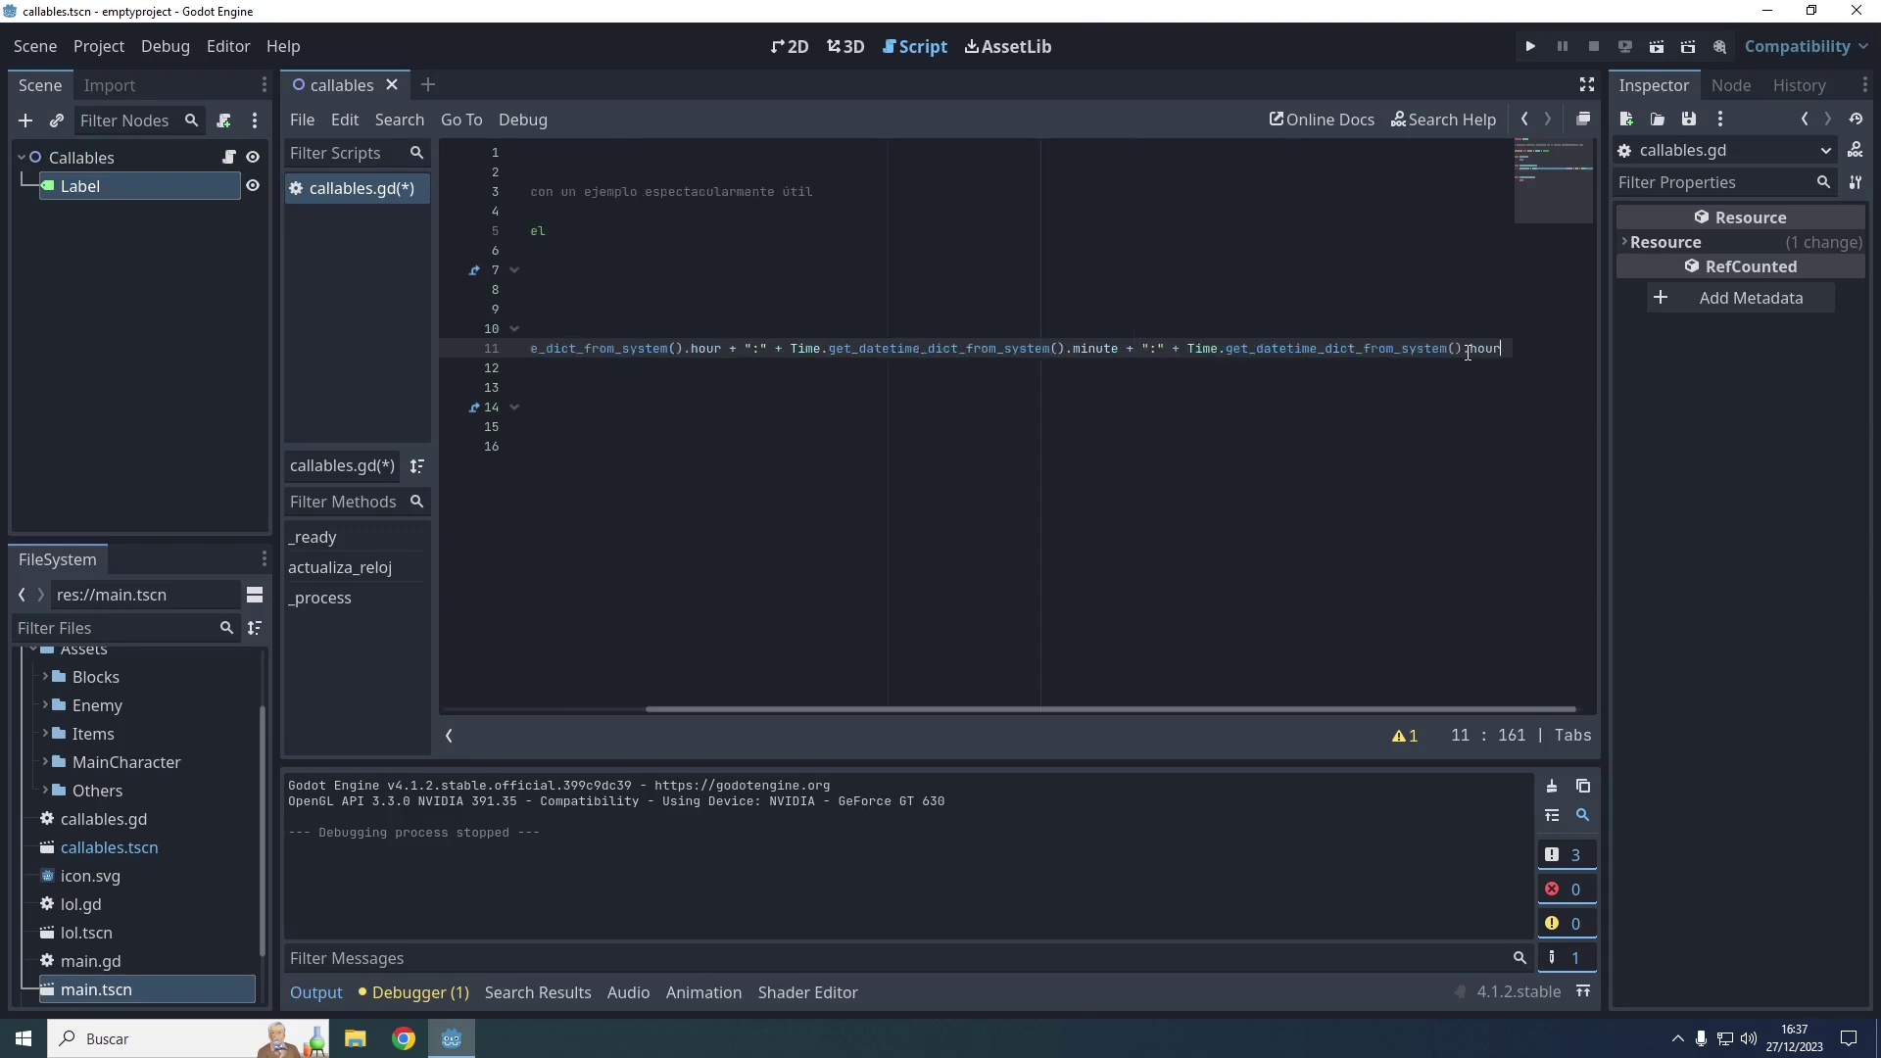
type(".seconds")
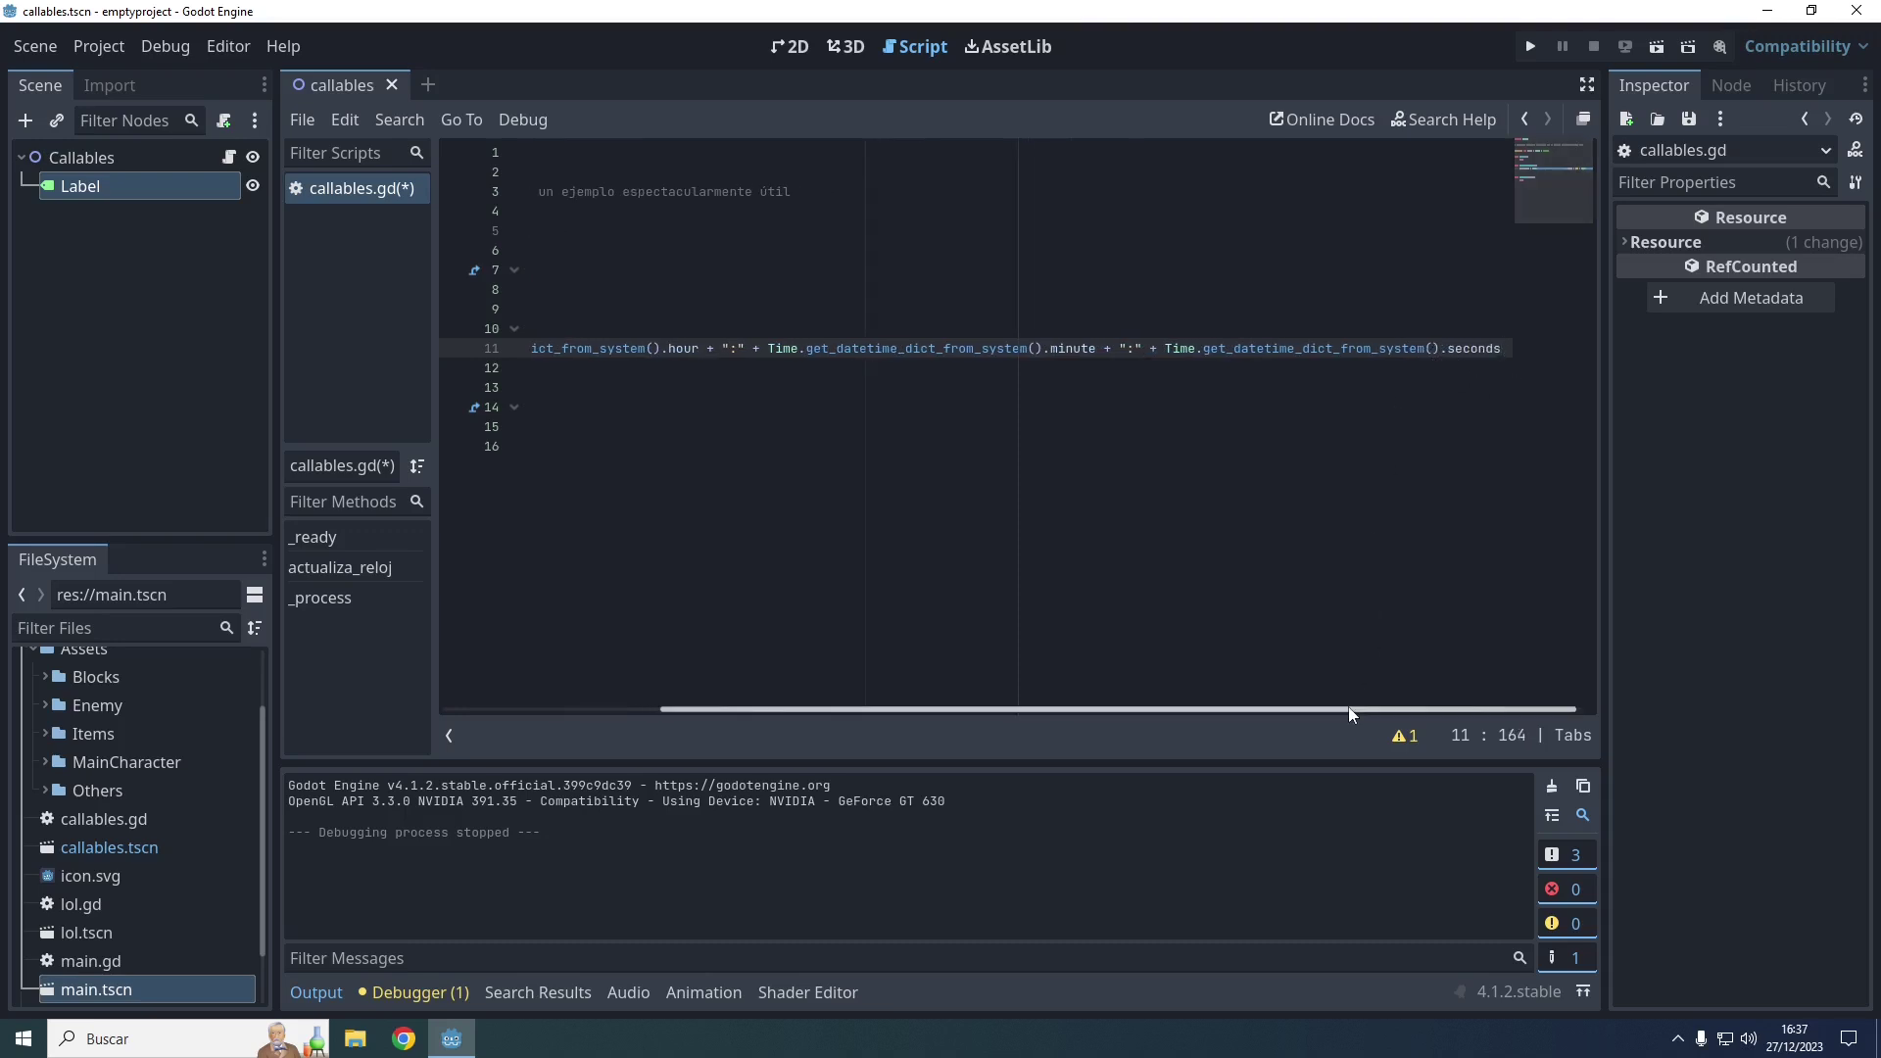
left_click_drag(1348, 707, 1134, 709)
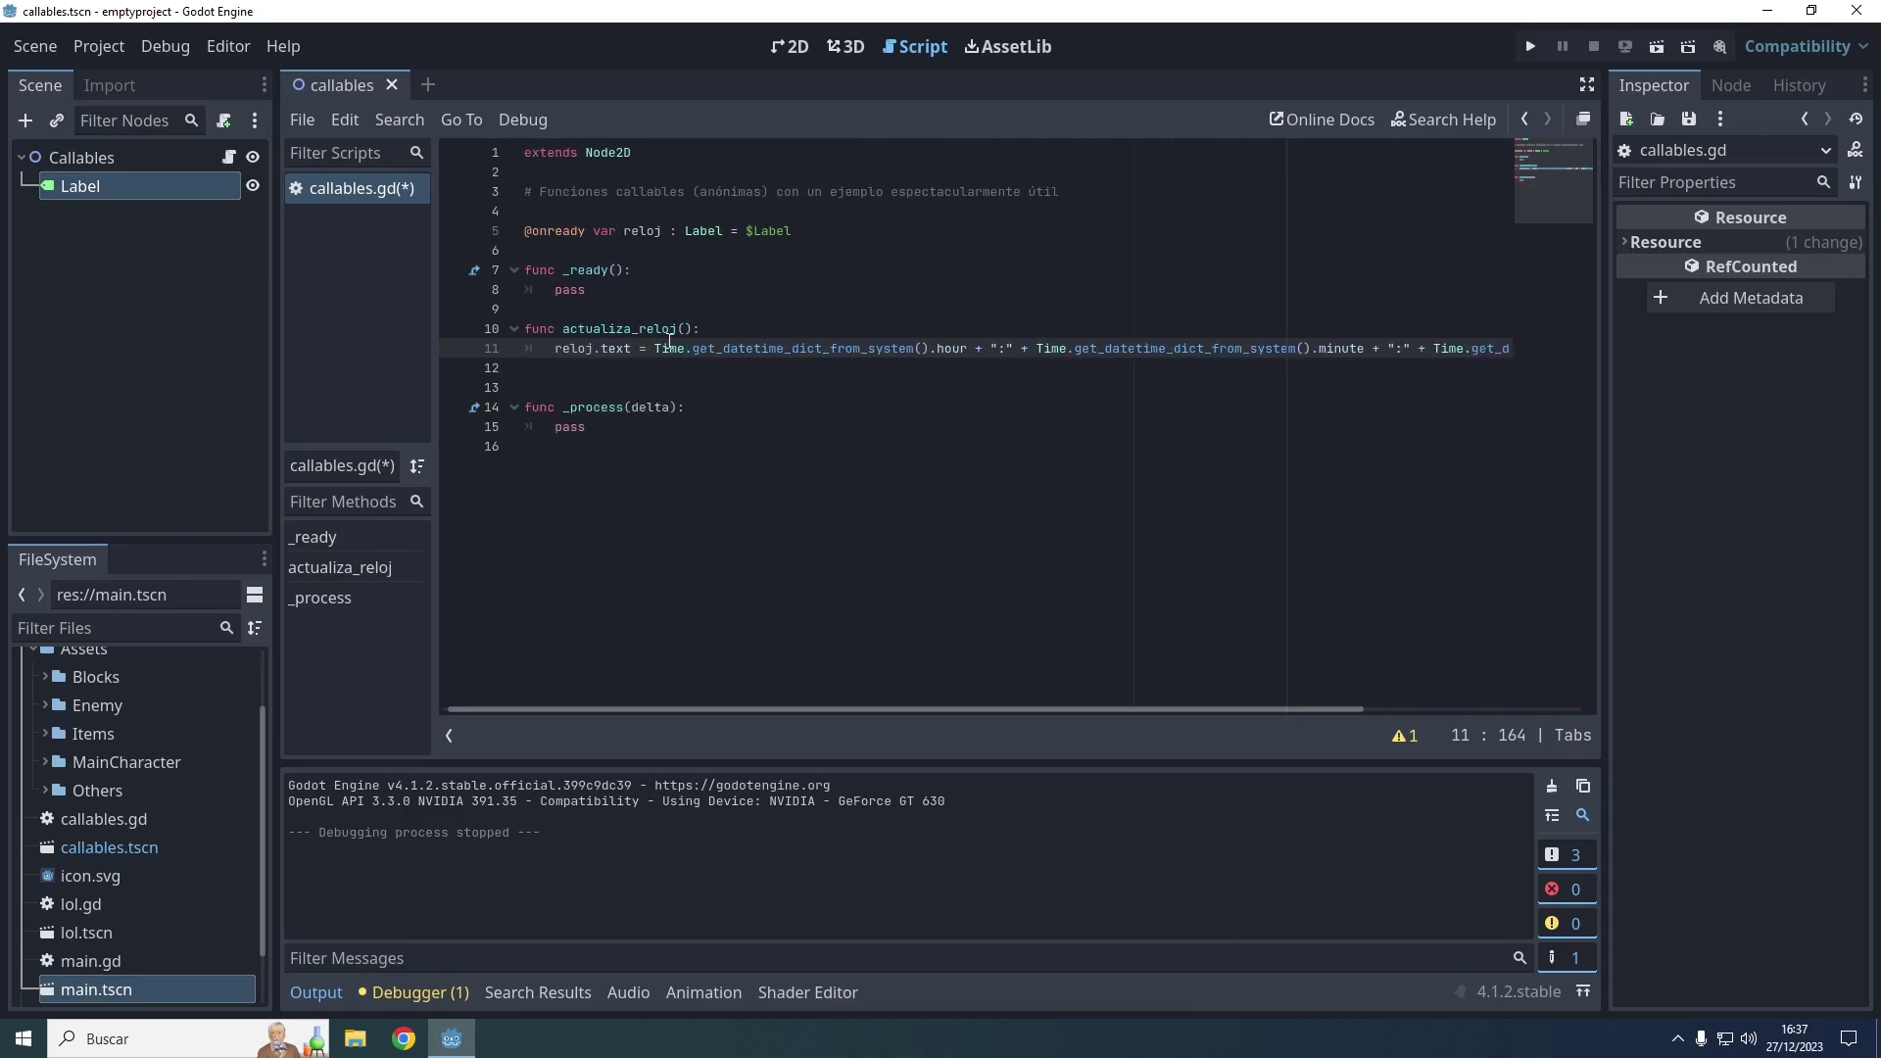
left_click_drag(654, 348, 968, 347)
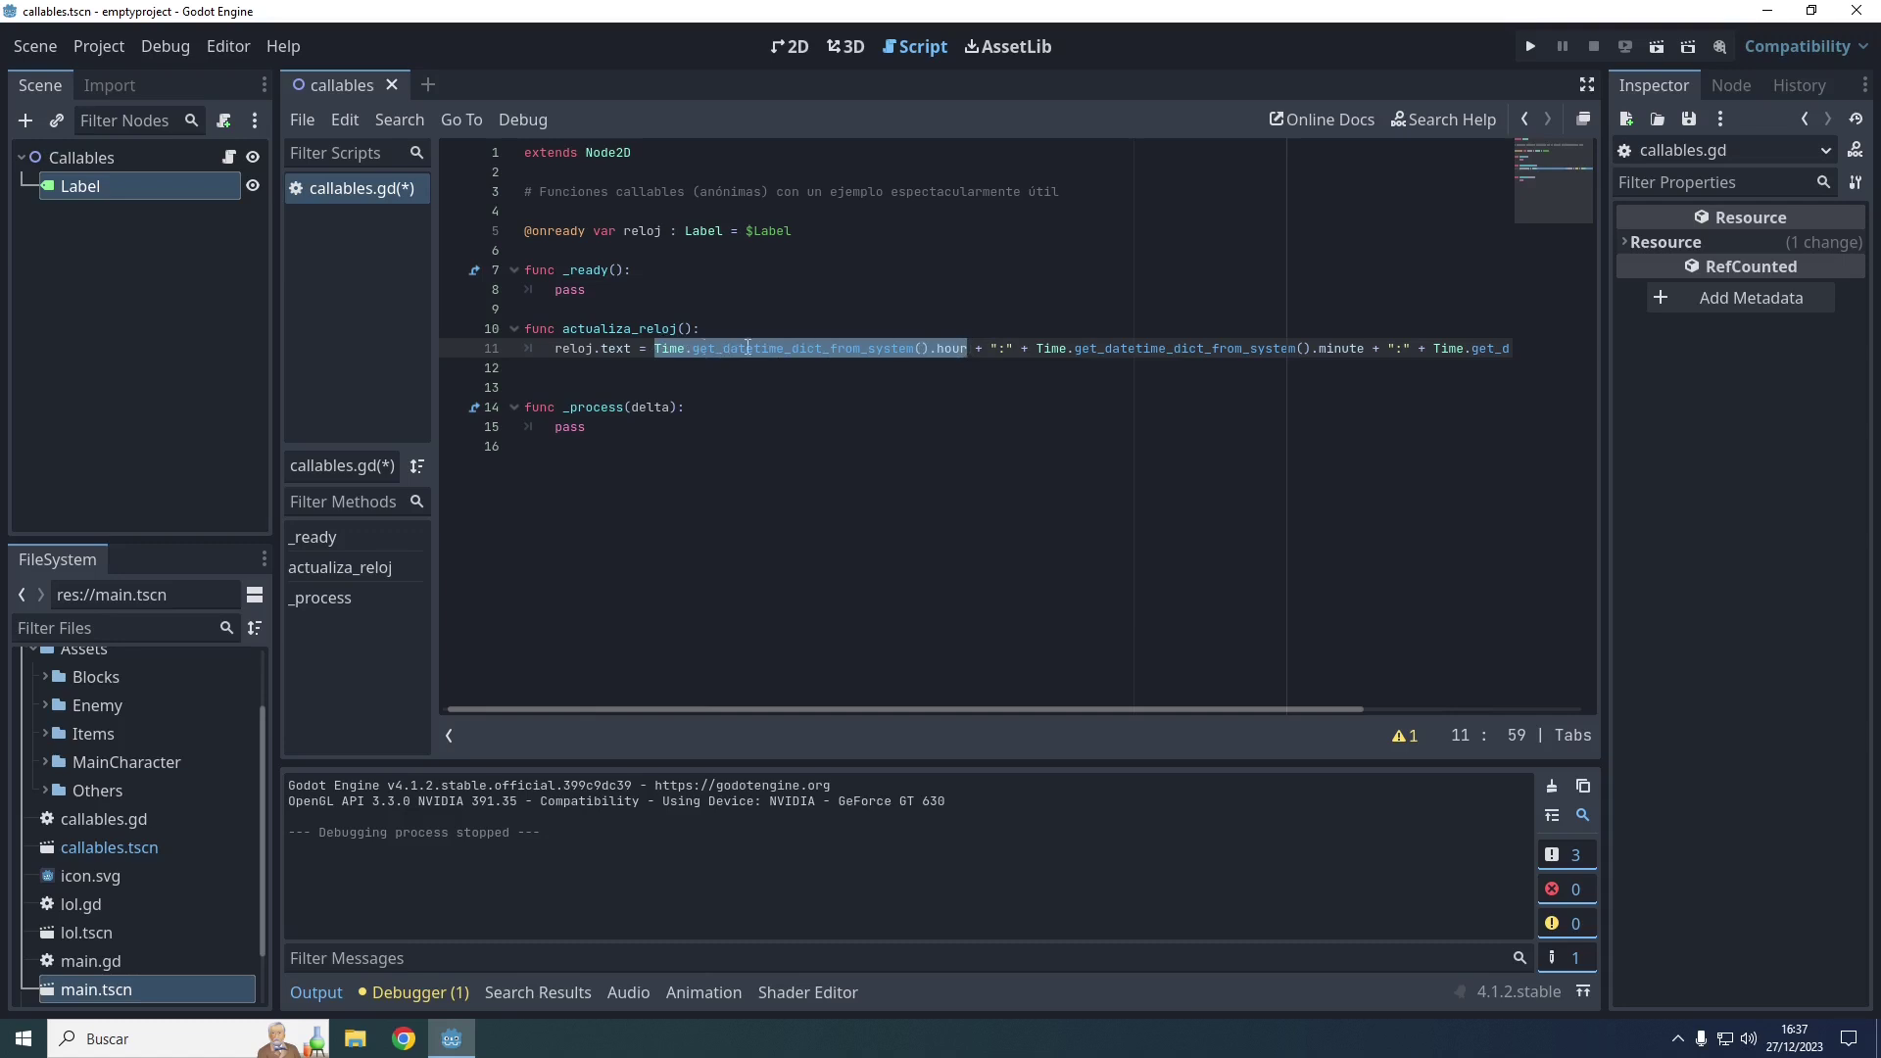
left_click(639, 349)
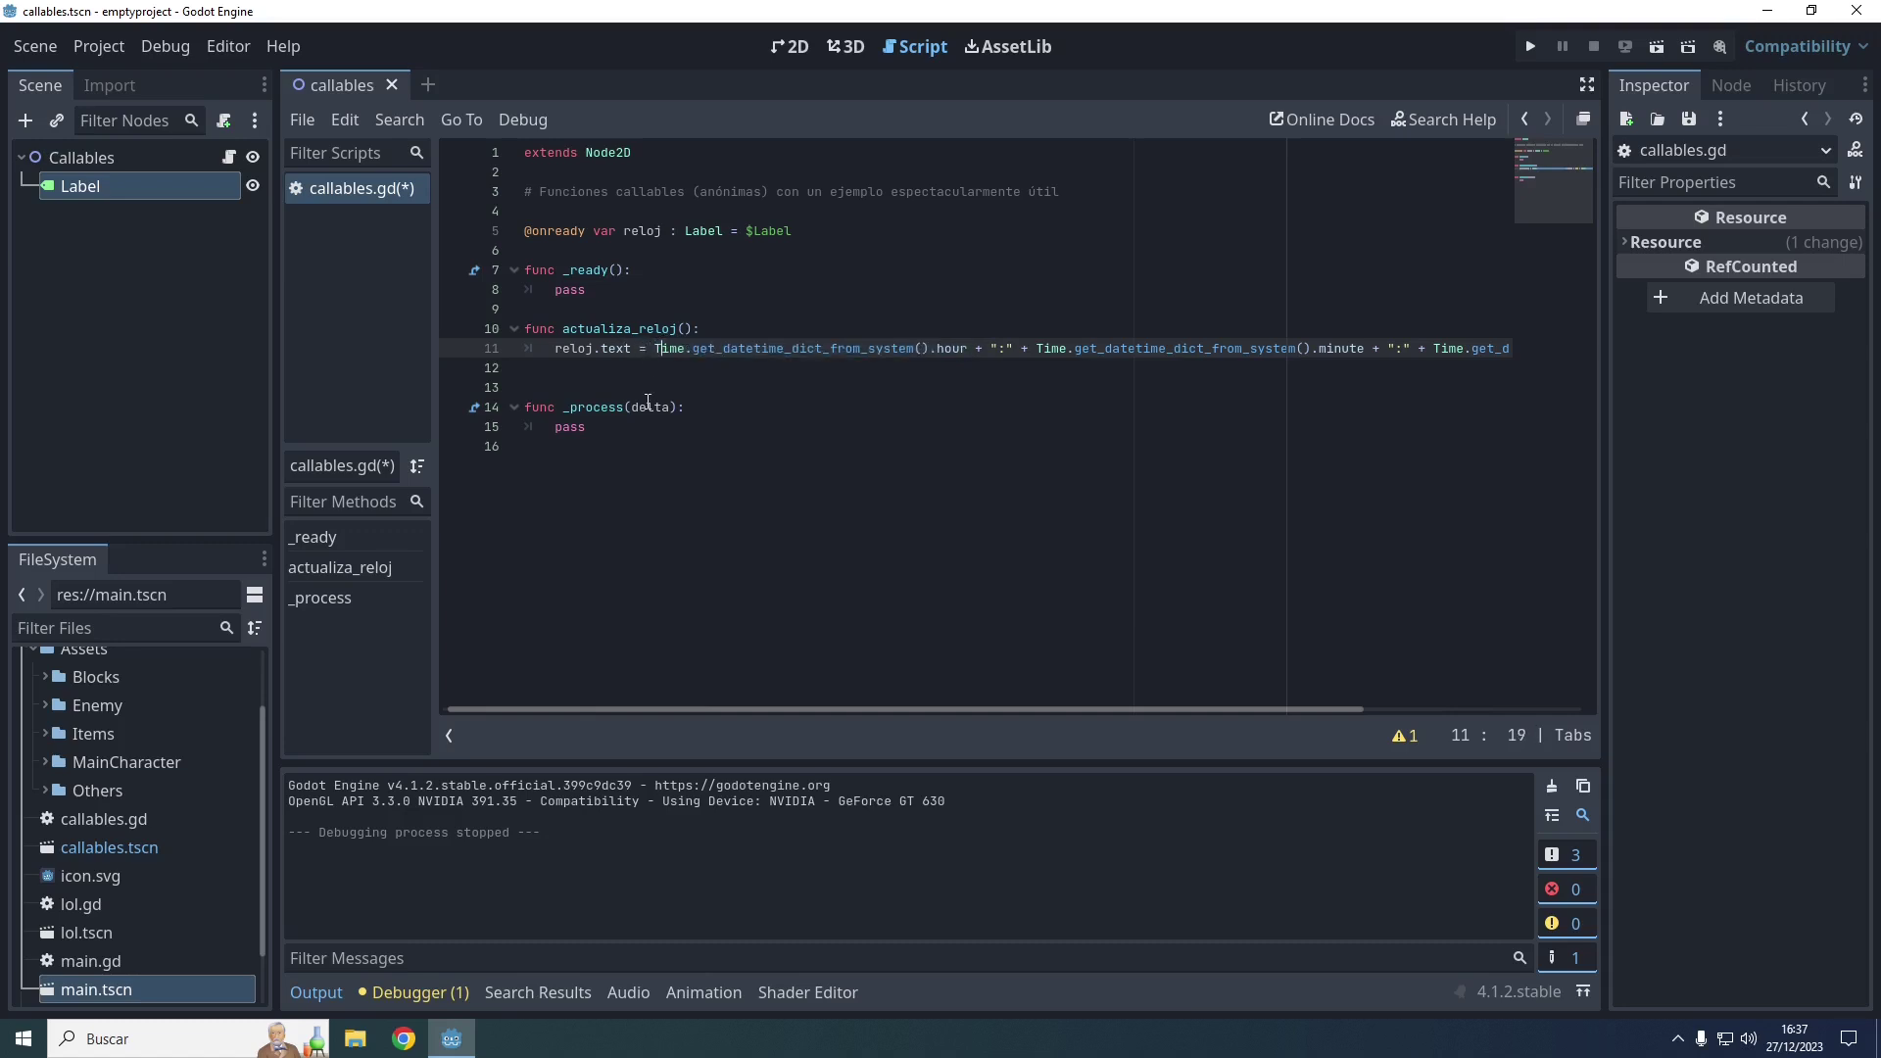
- Wrap the hour, minute and seconds expressions on line 11 each in str()
type("str(")
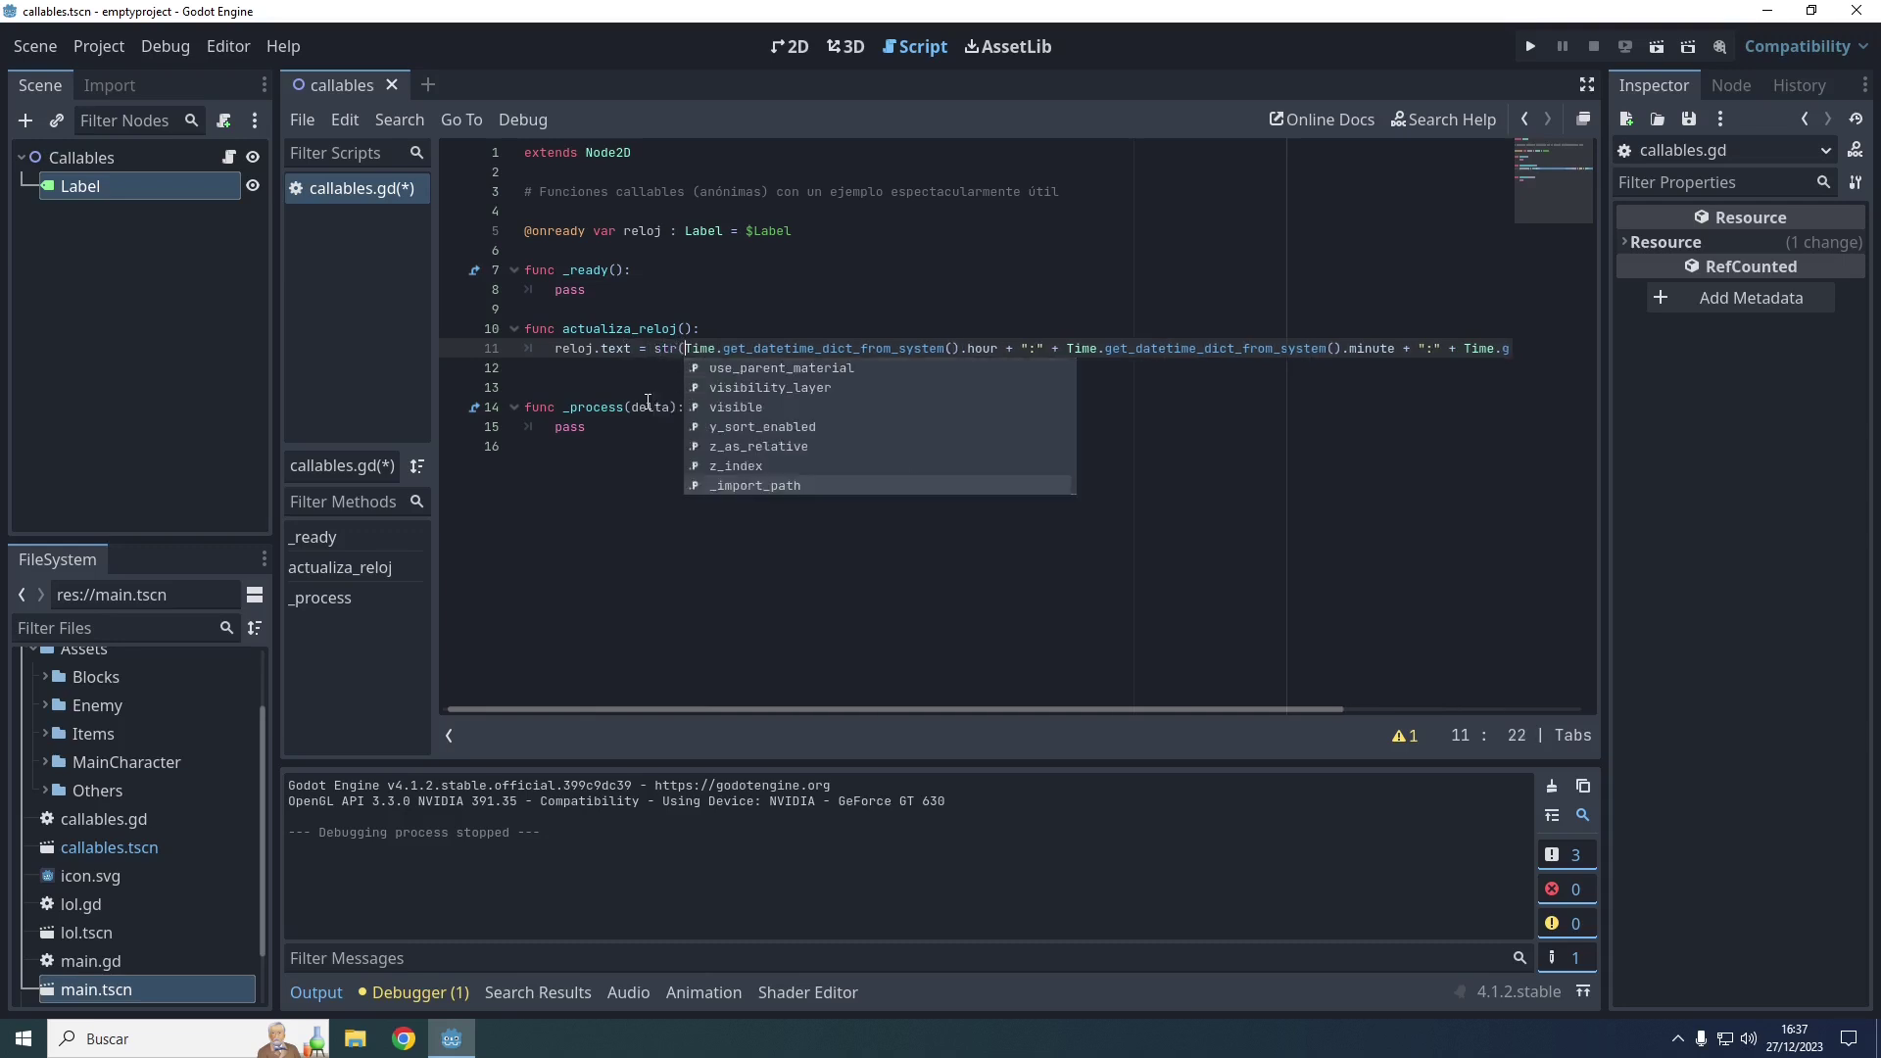
left_click(998, 349)
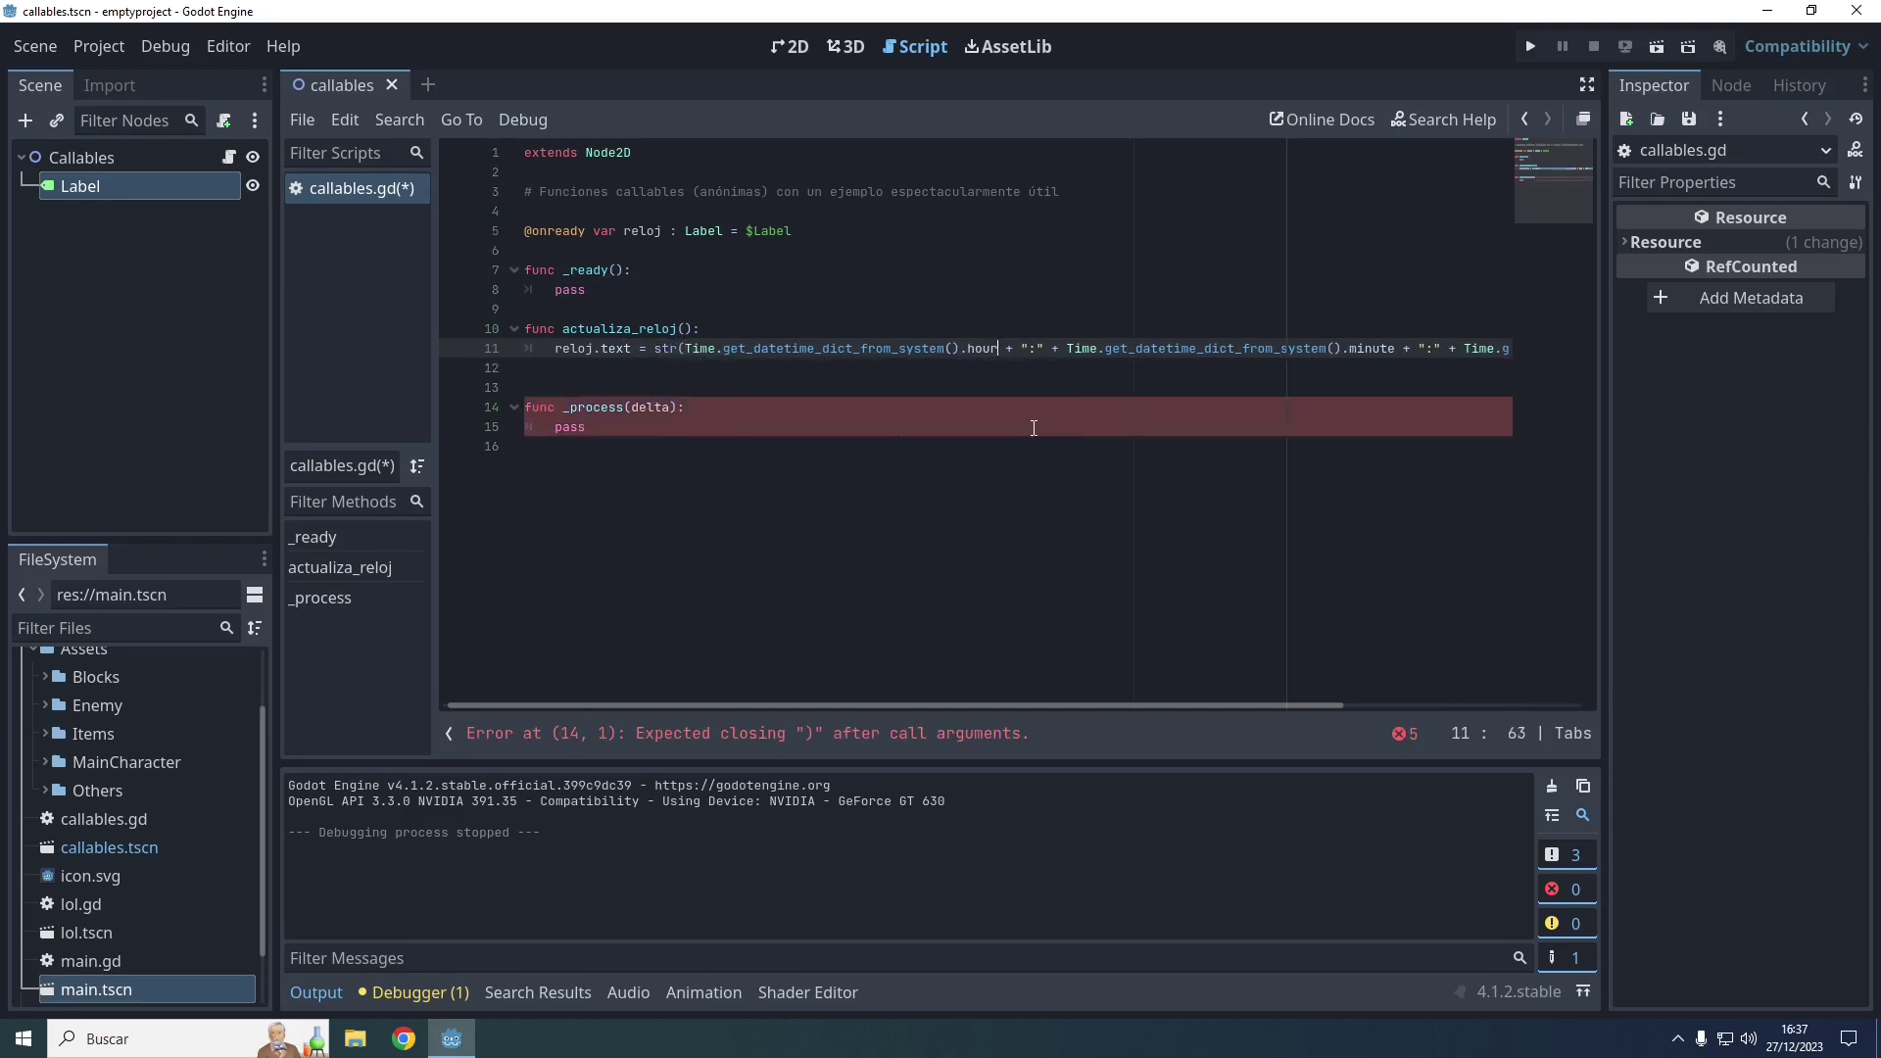
type(")")
key("Right")
key("Right")
key("Right")
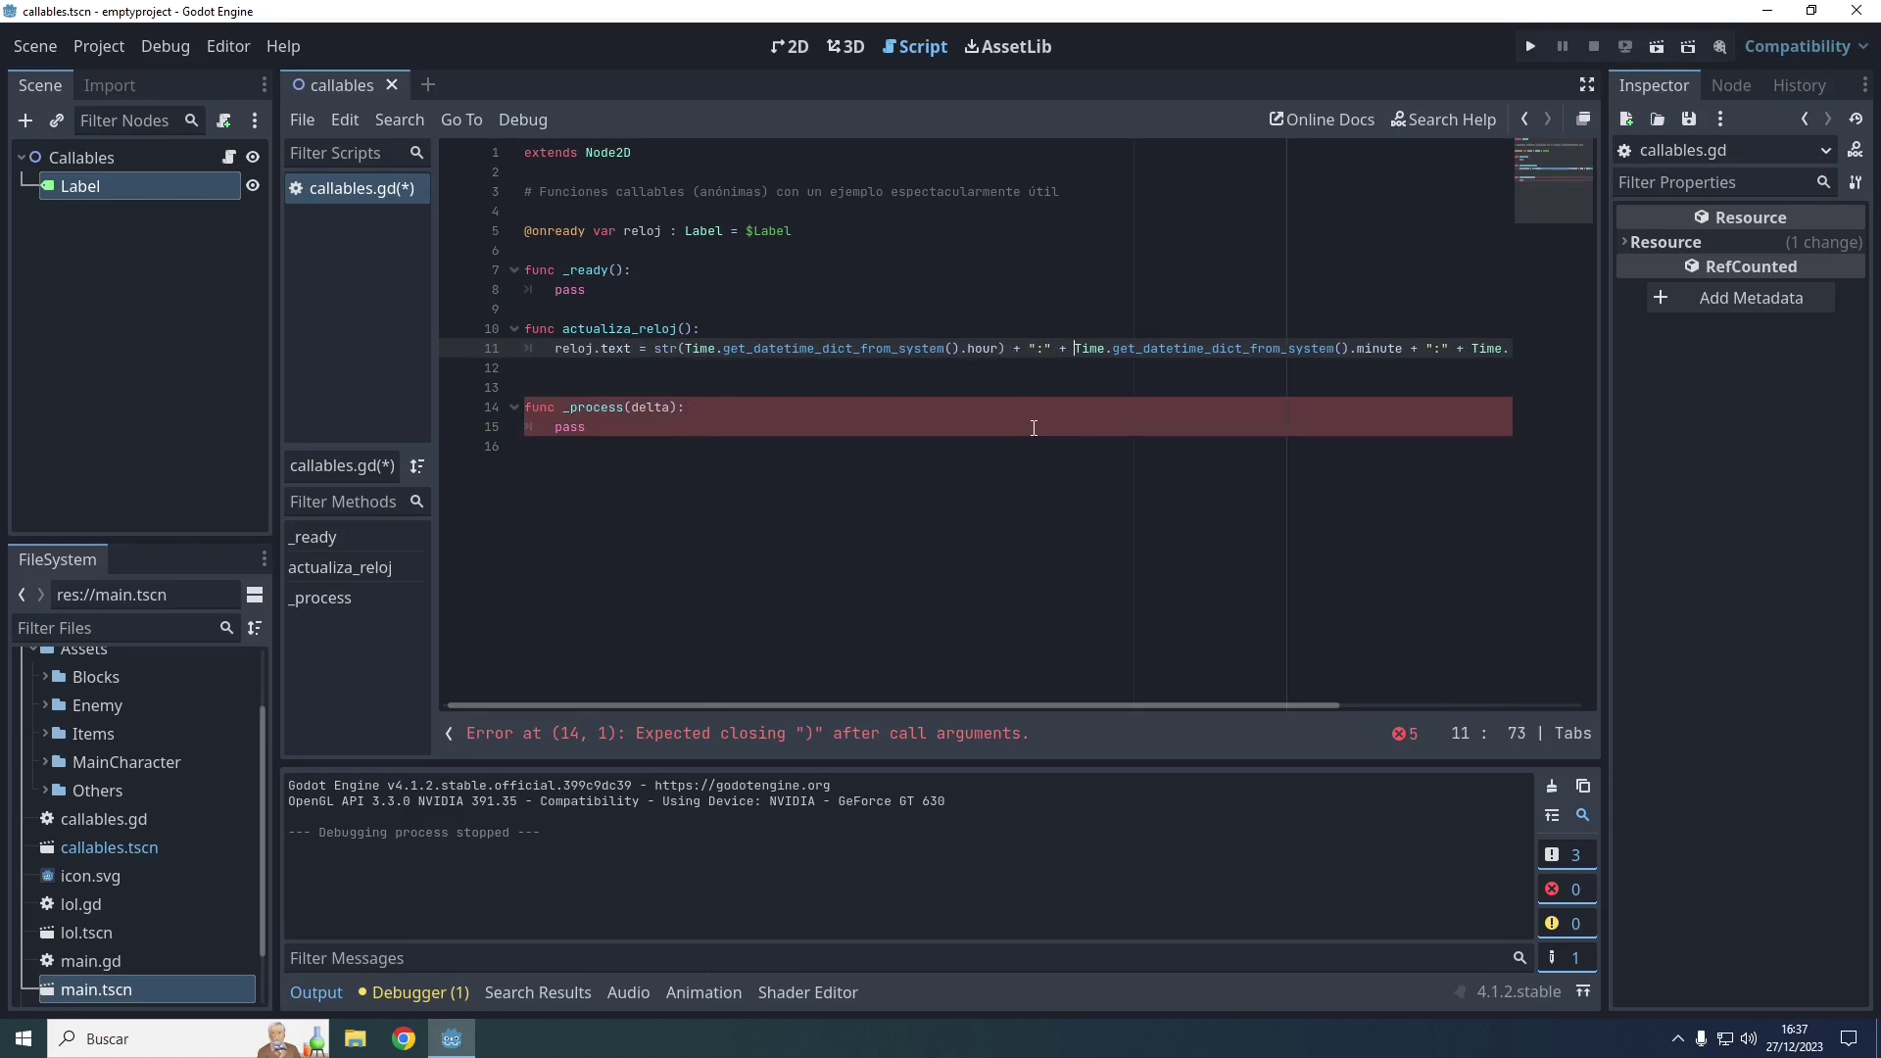
type("str(")
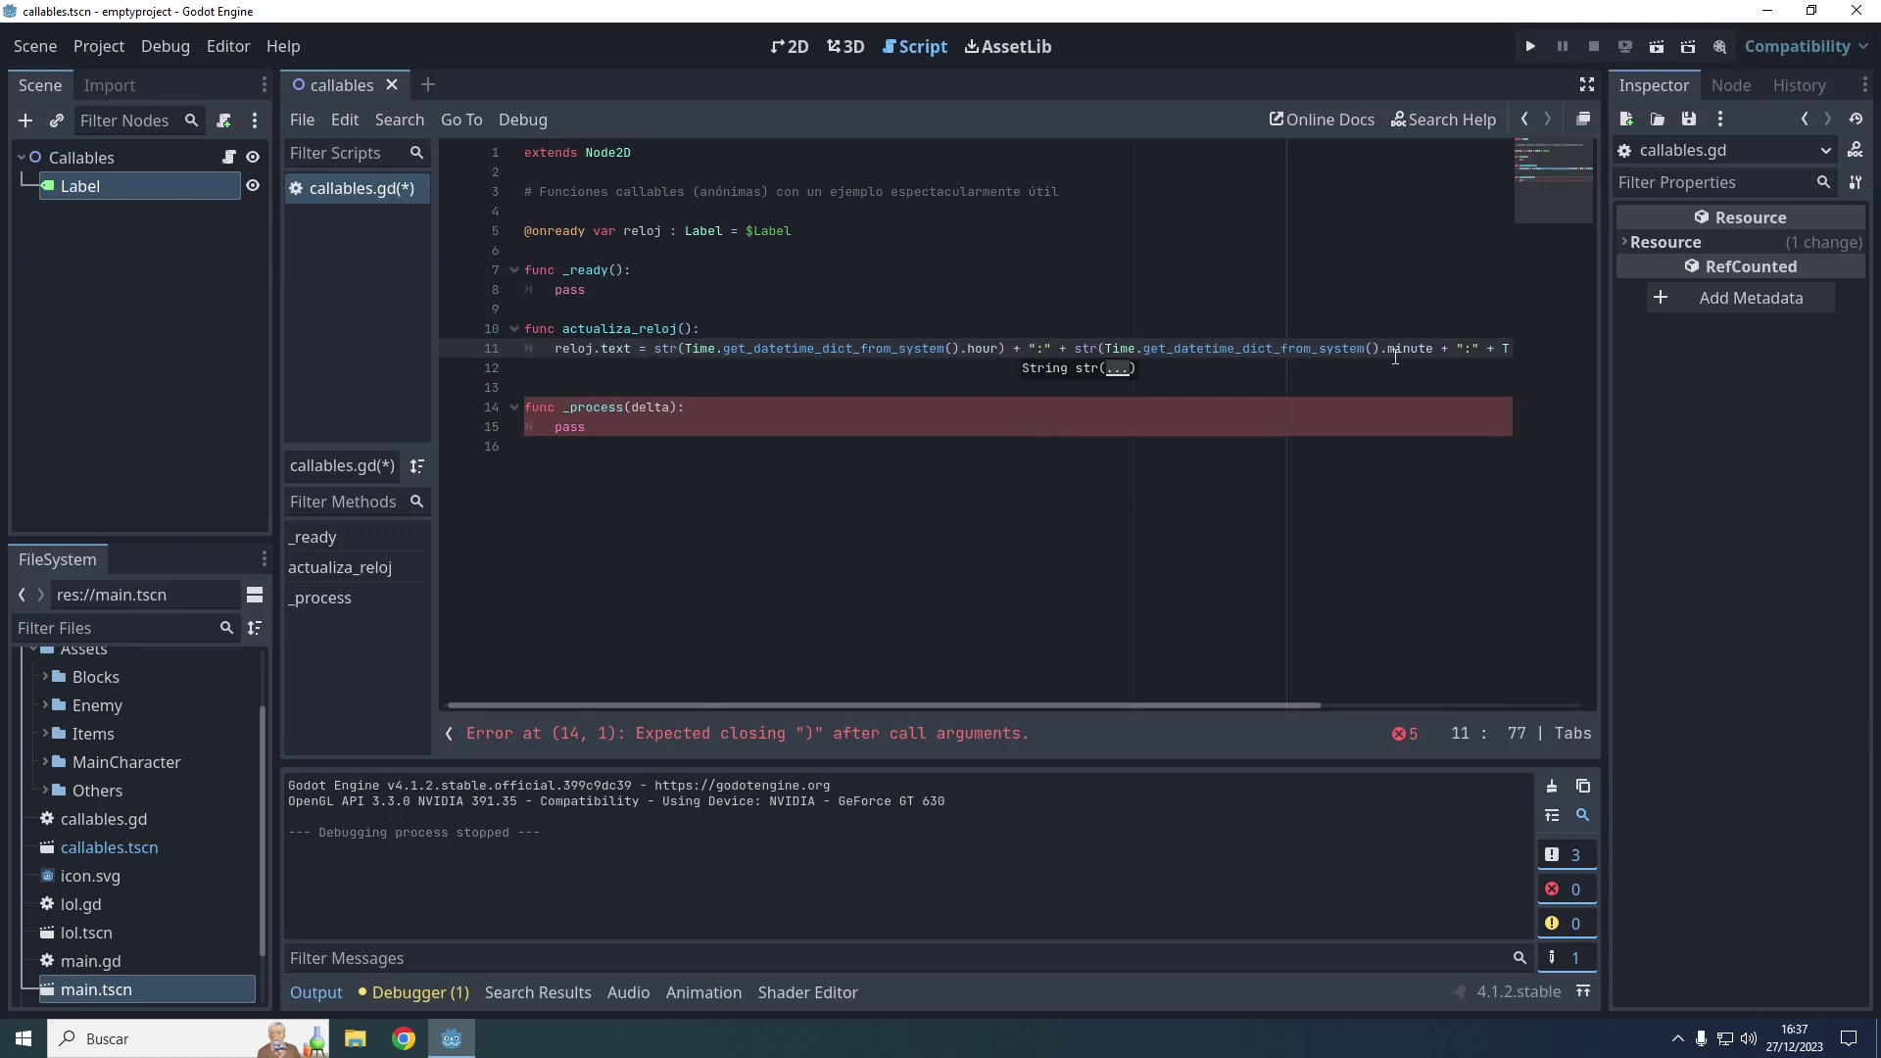
left_click(1435, 349)
type(")")
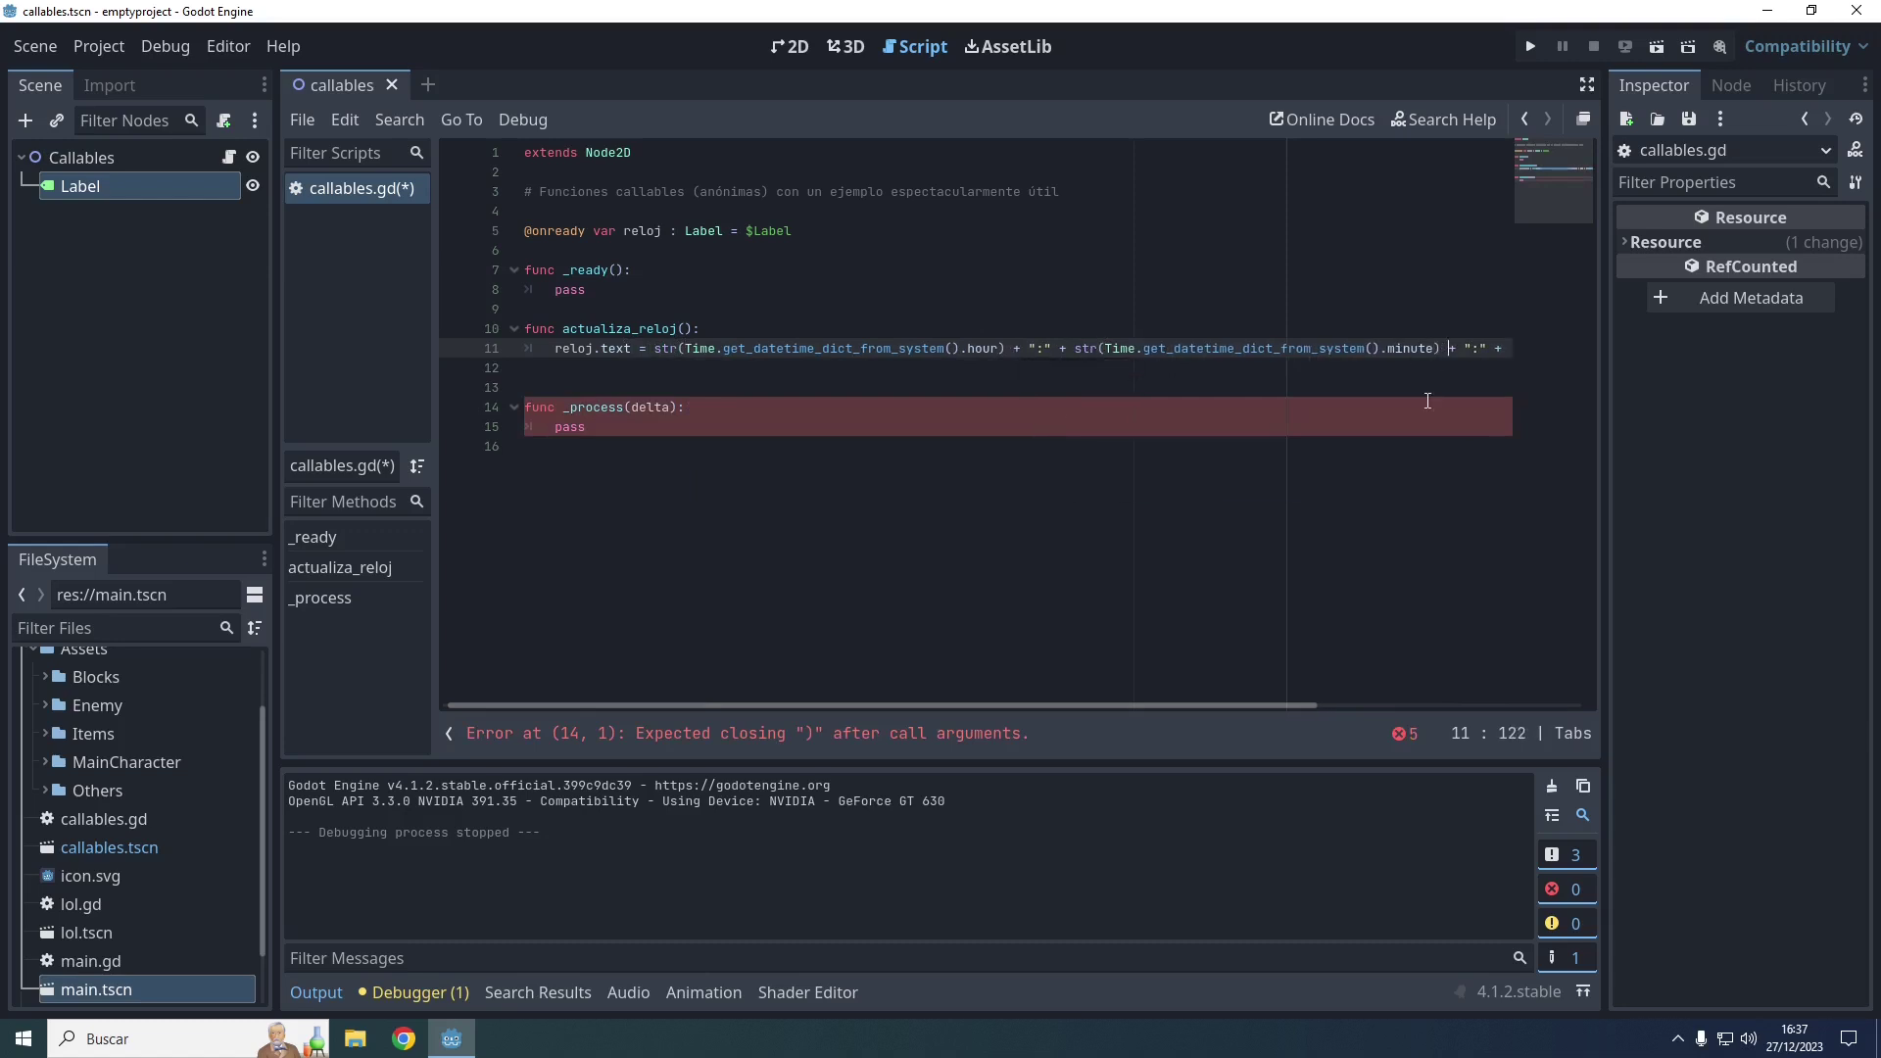
key("Right")
key("Right")
key("Right")
key("Right")
key("Right")
key("Right")
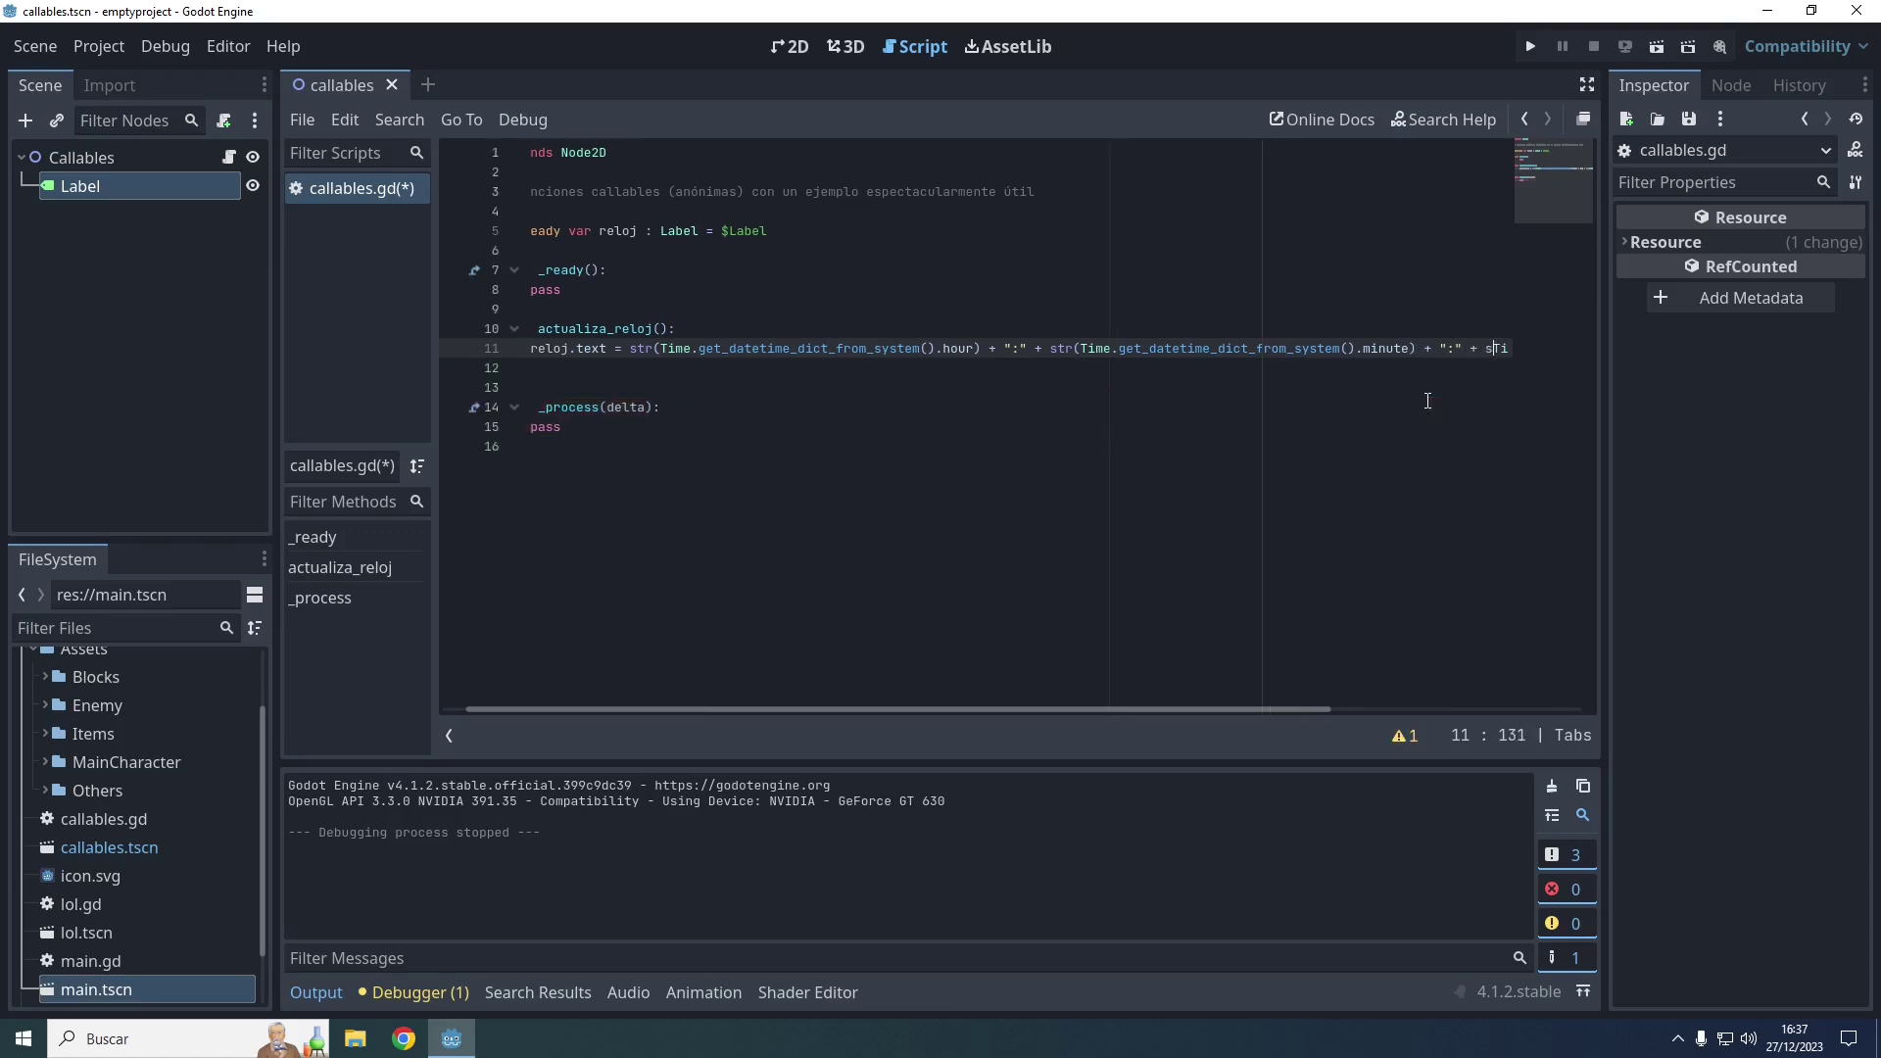
key("Right")
type("str(")
key("End")
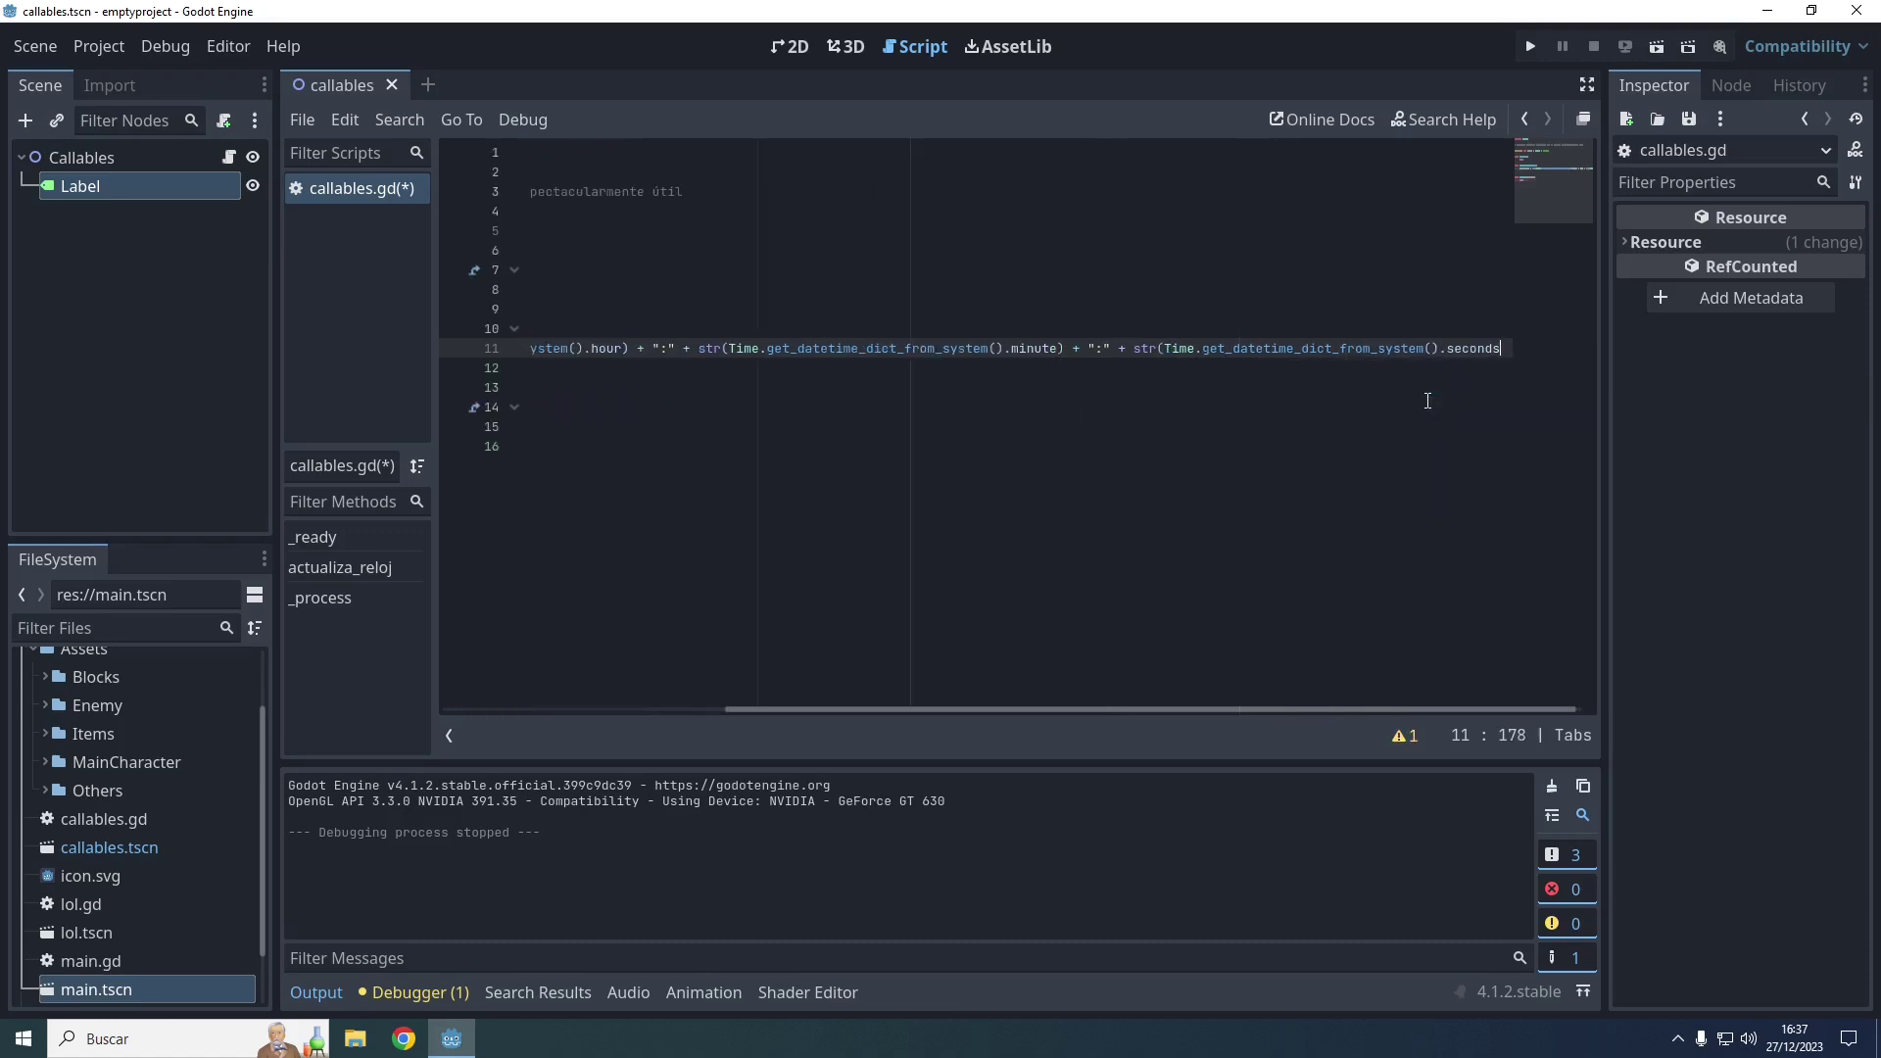
type(")")
- Test-run the project with F5, close the blank game window, and select _ready's pass
key("F5")
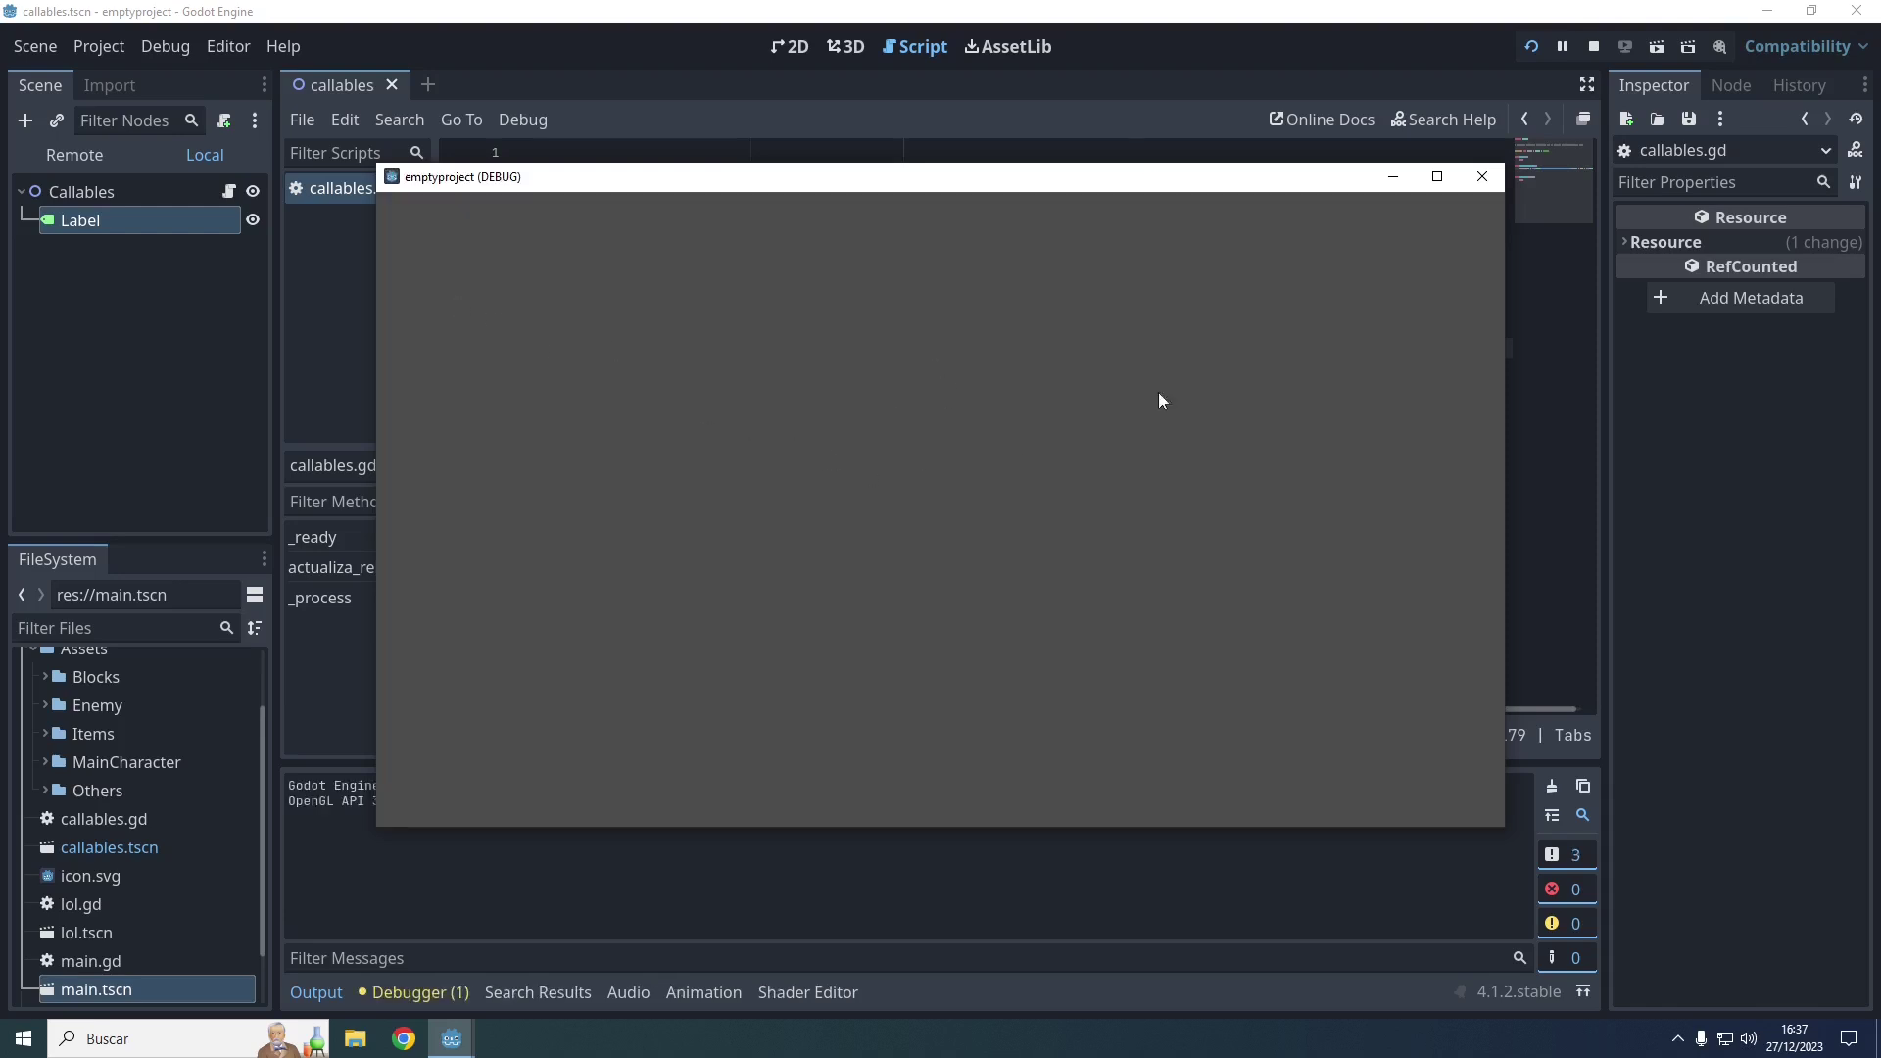
left_click(1469, 186)
left_click(1198, 366)
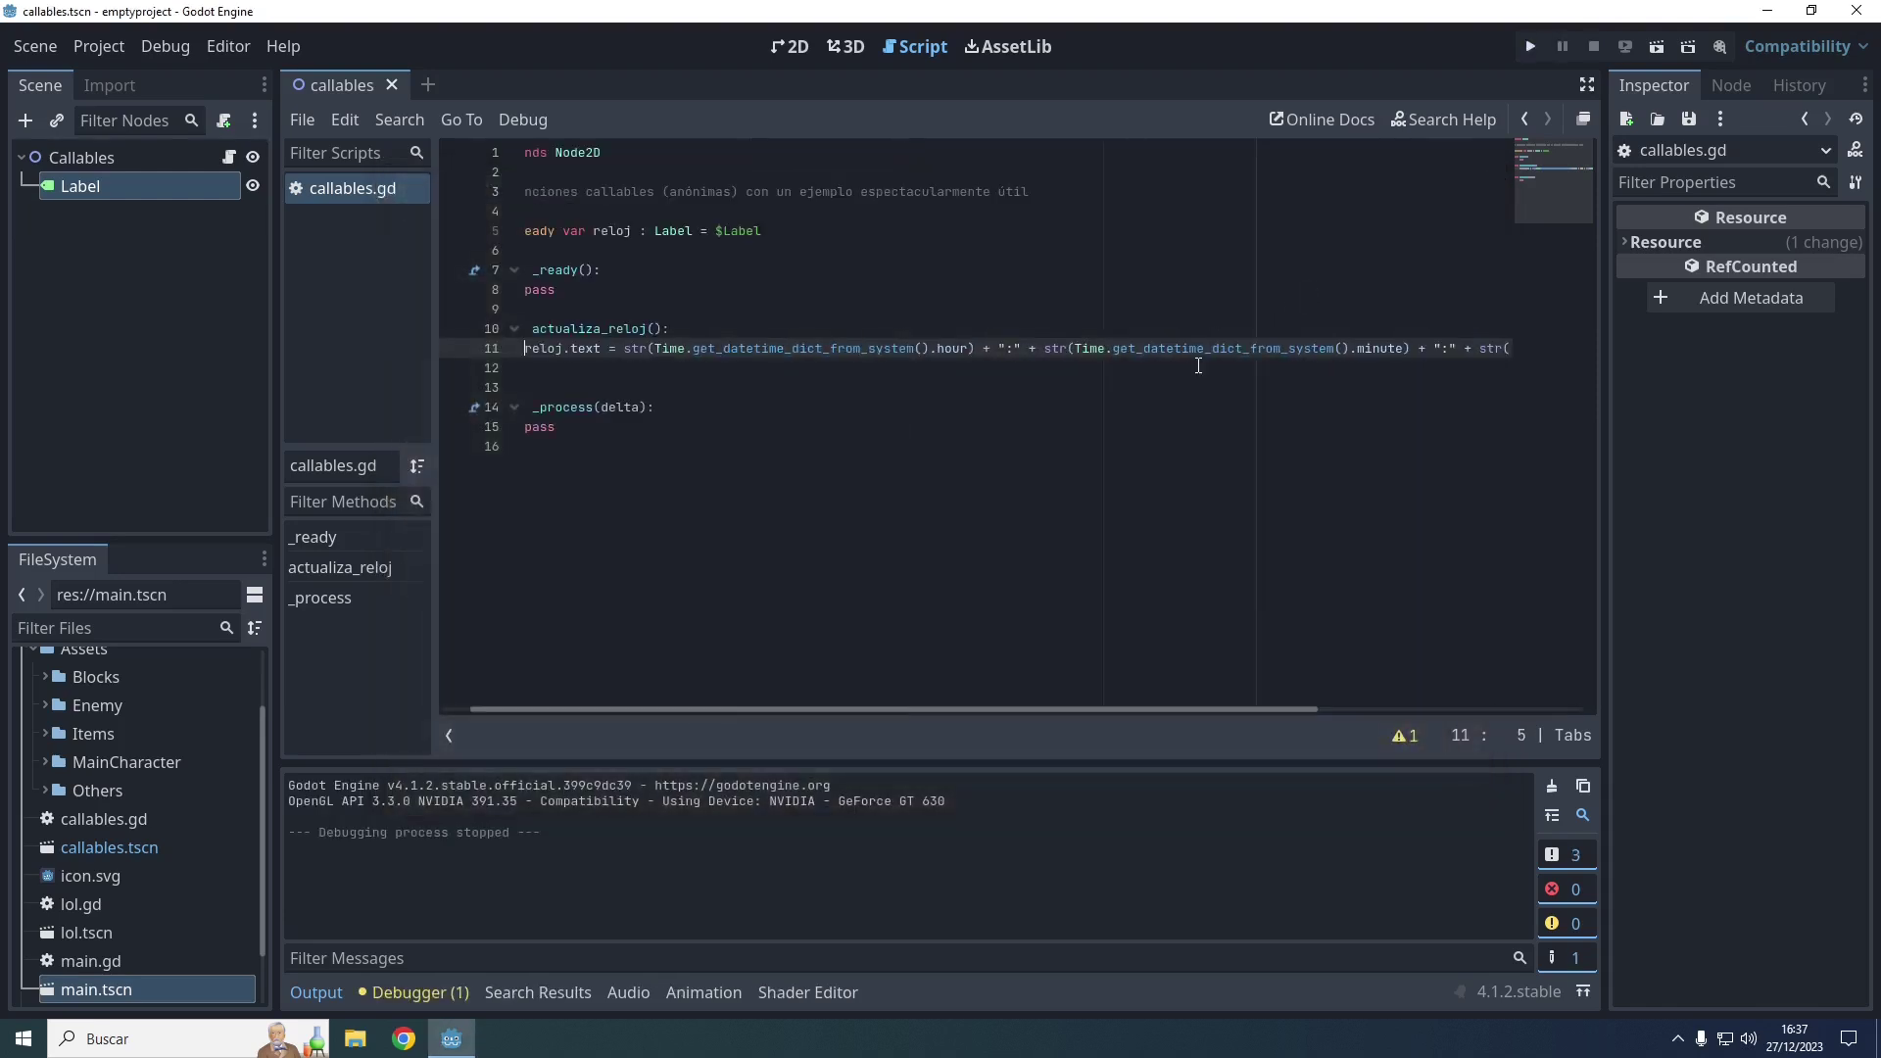
key("ctrl+z")
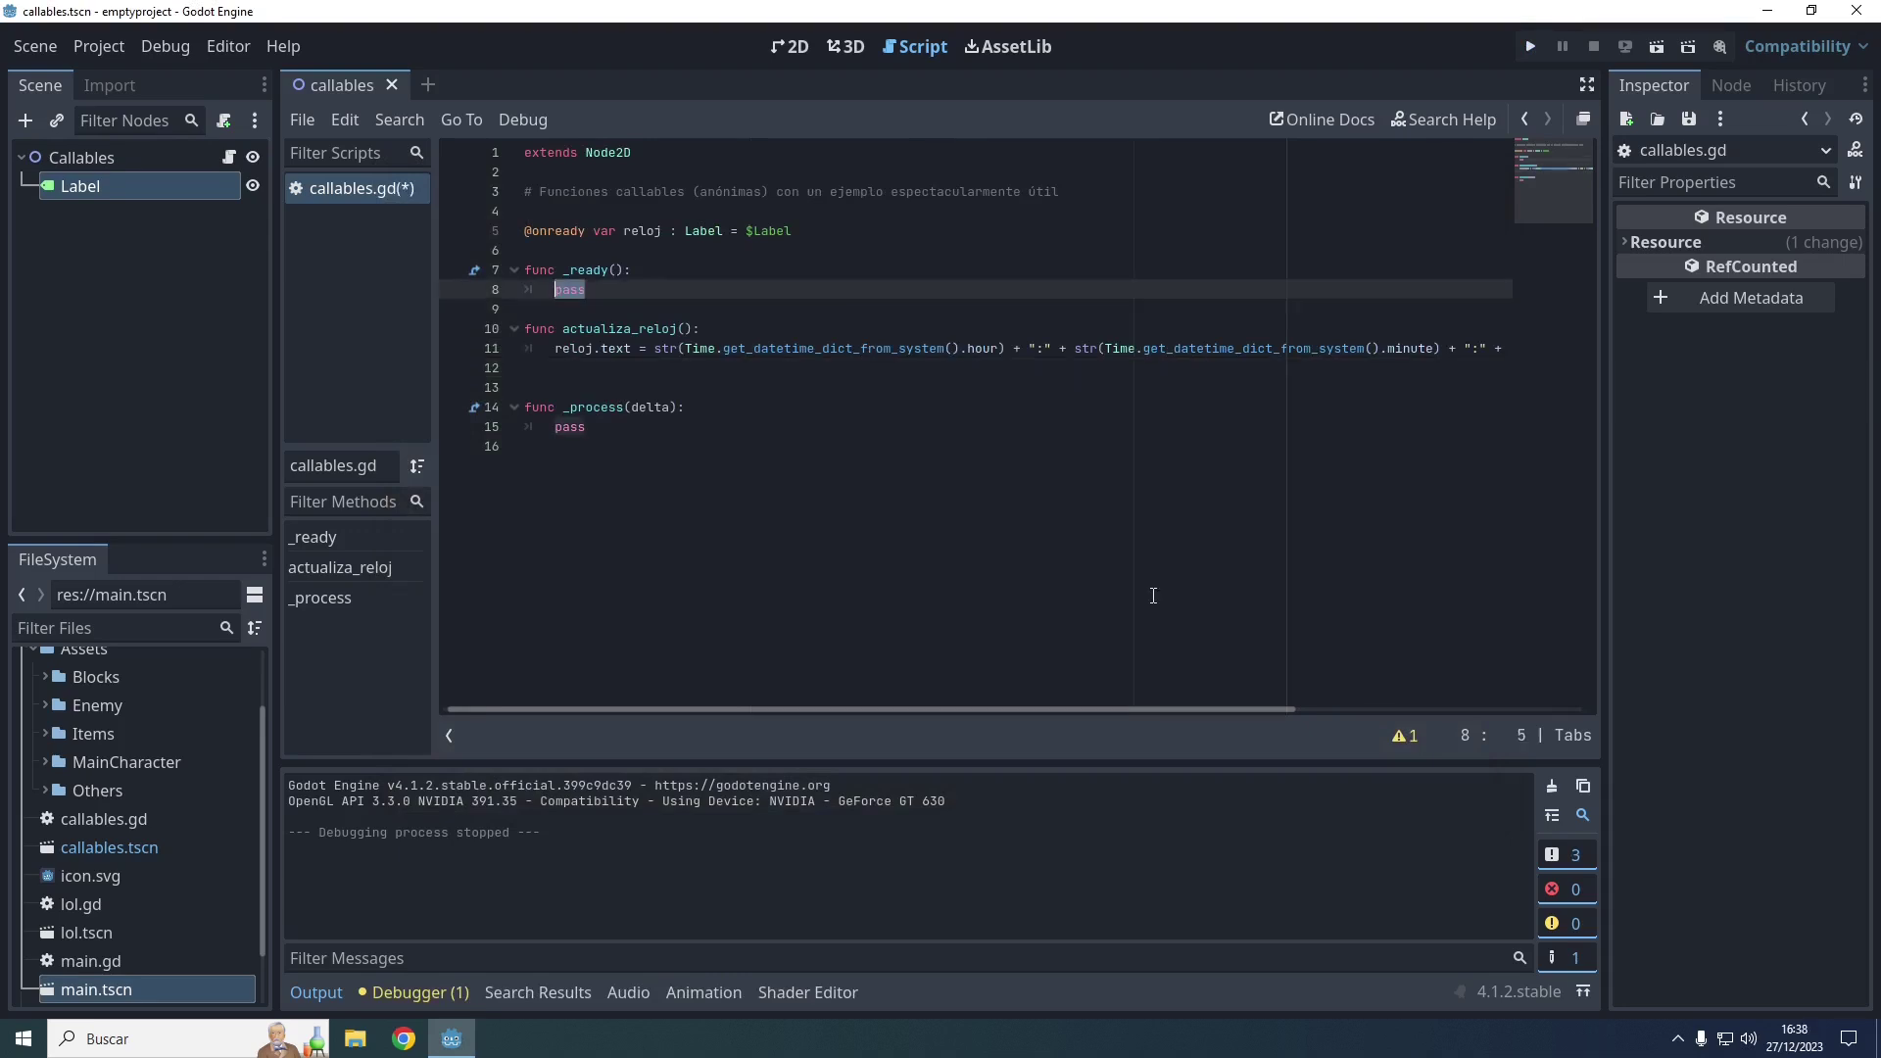
- Call actualiza_reloj() in _ready and run the game to see the 16:39:12 clock label
type("ac")
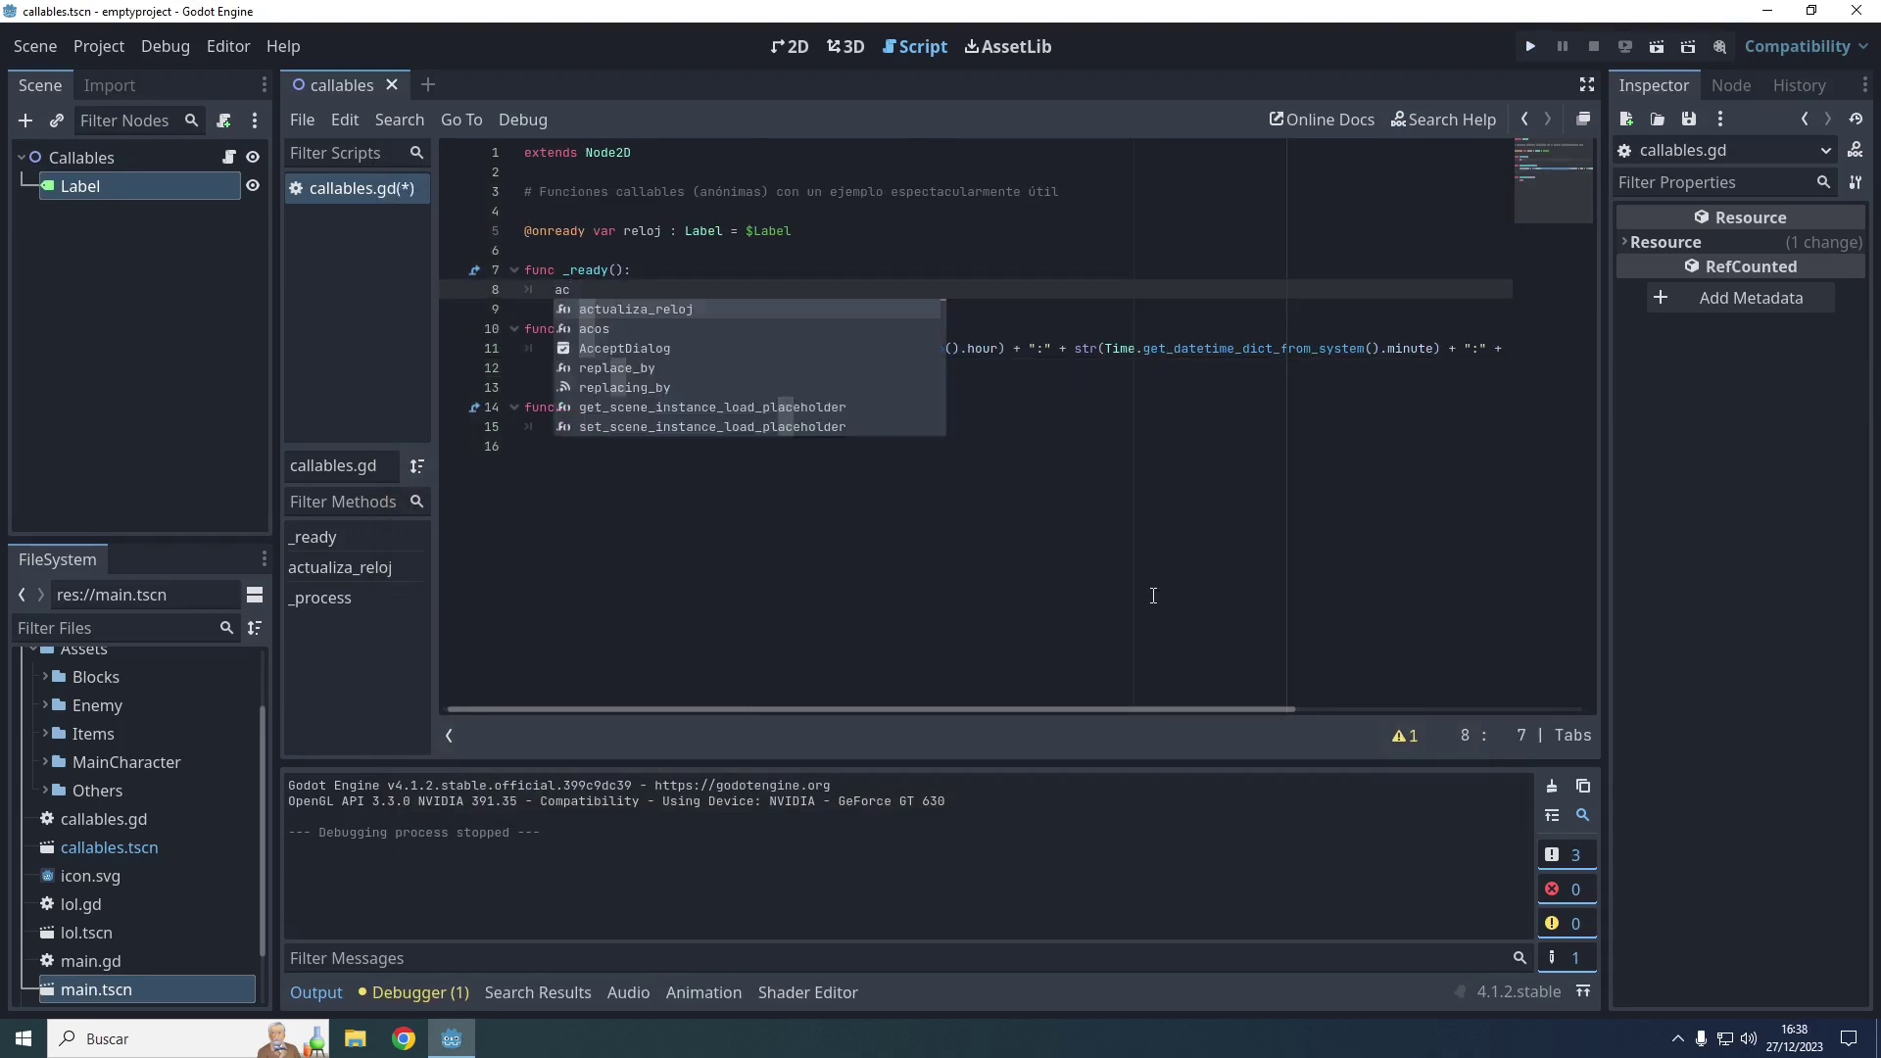
key("Return")
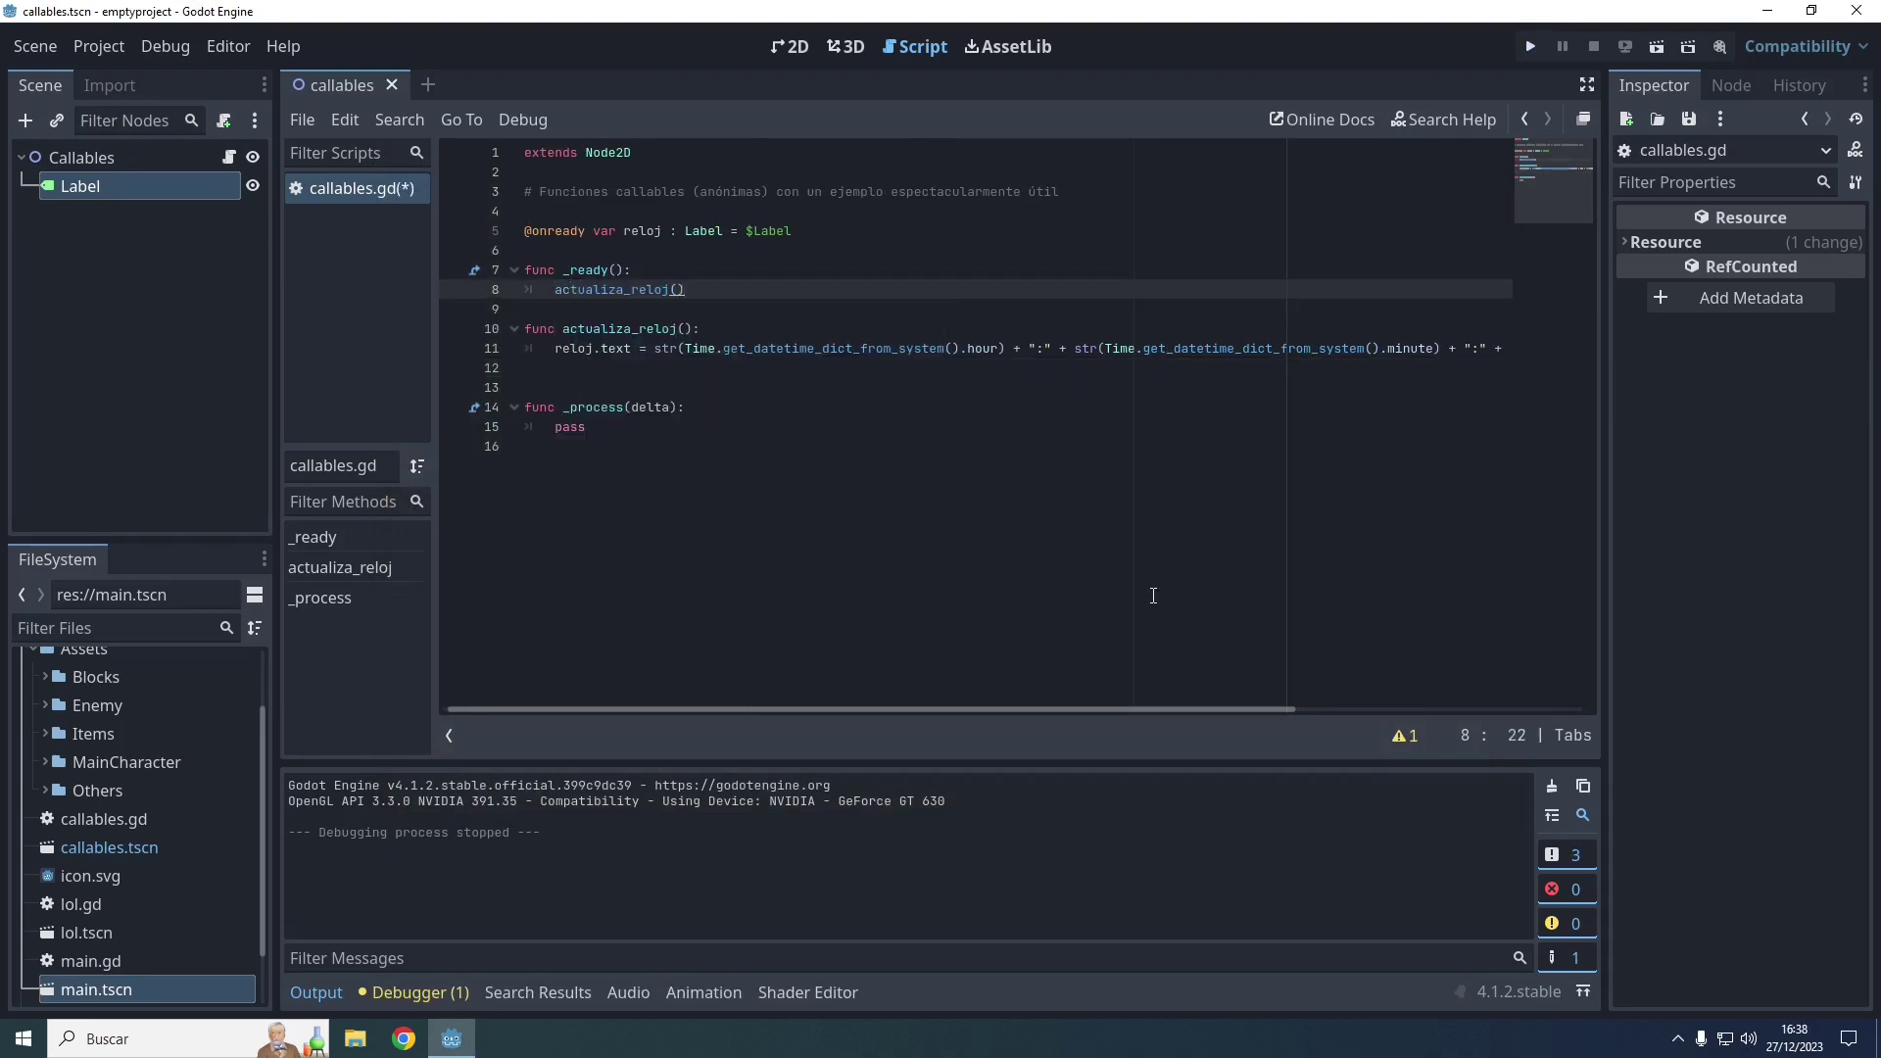
key("F5")
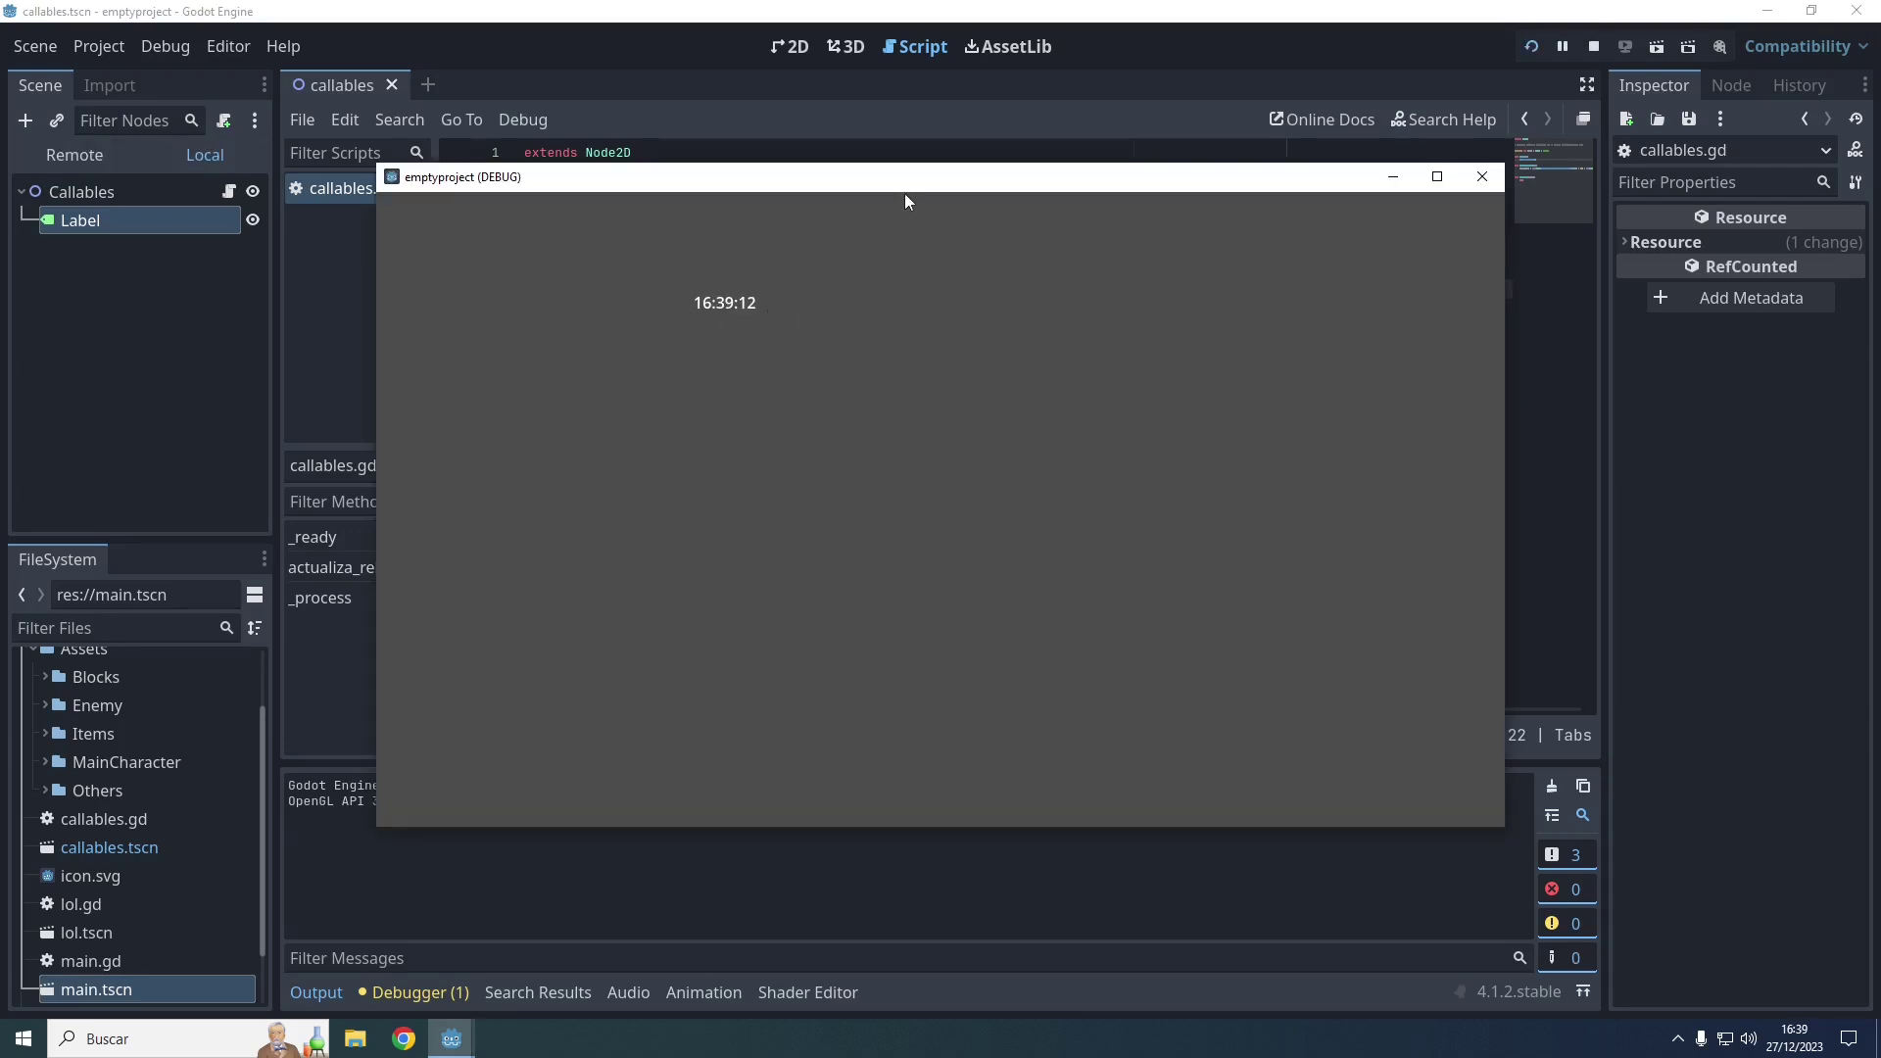
left_click_drag(906, 200, 869, 467)
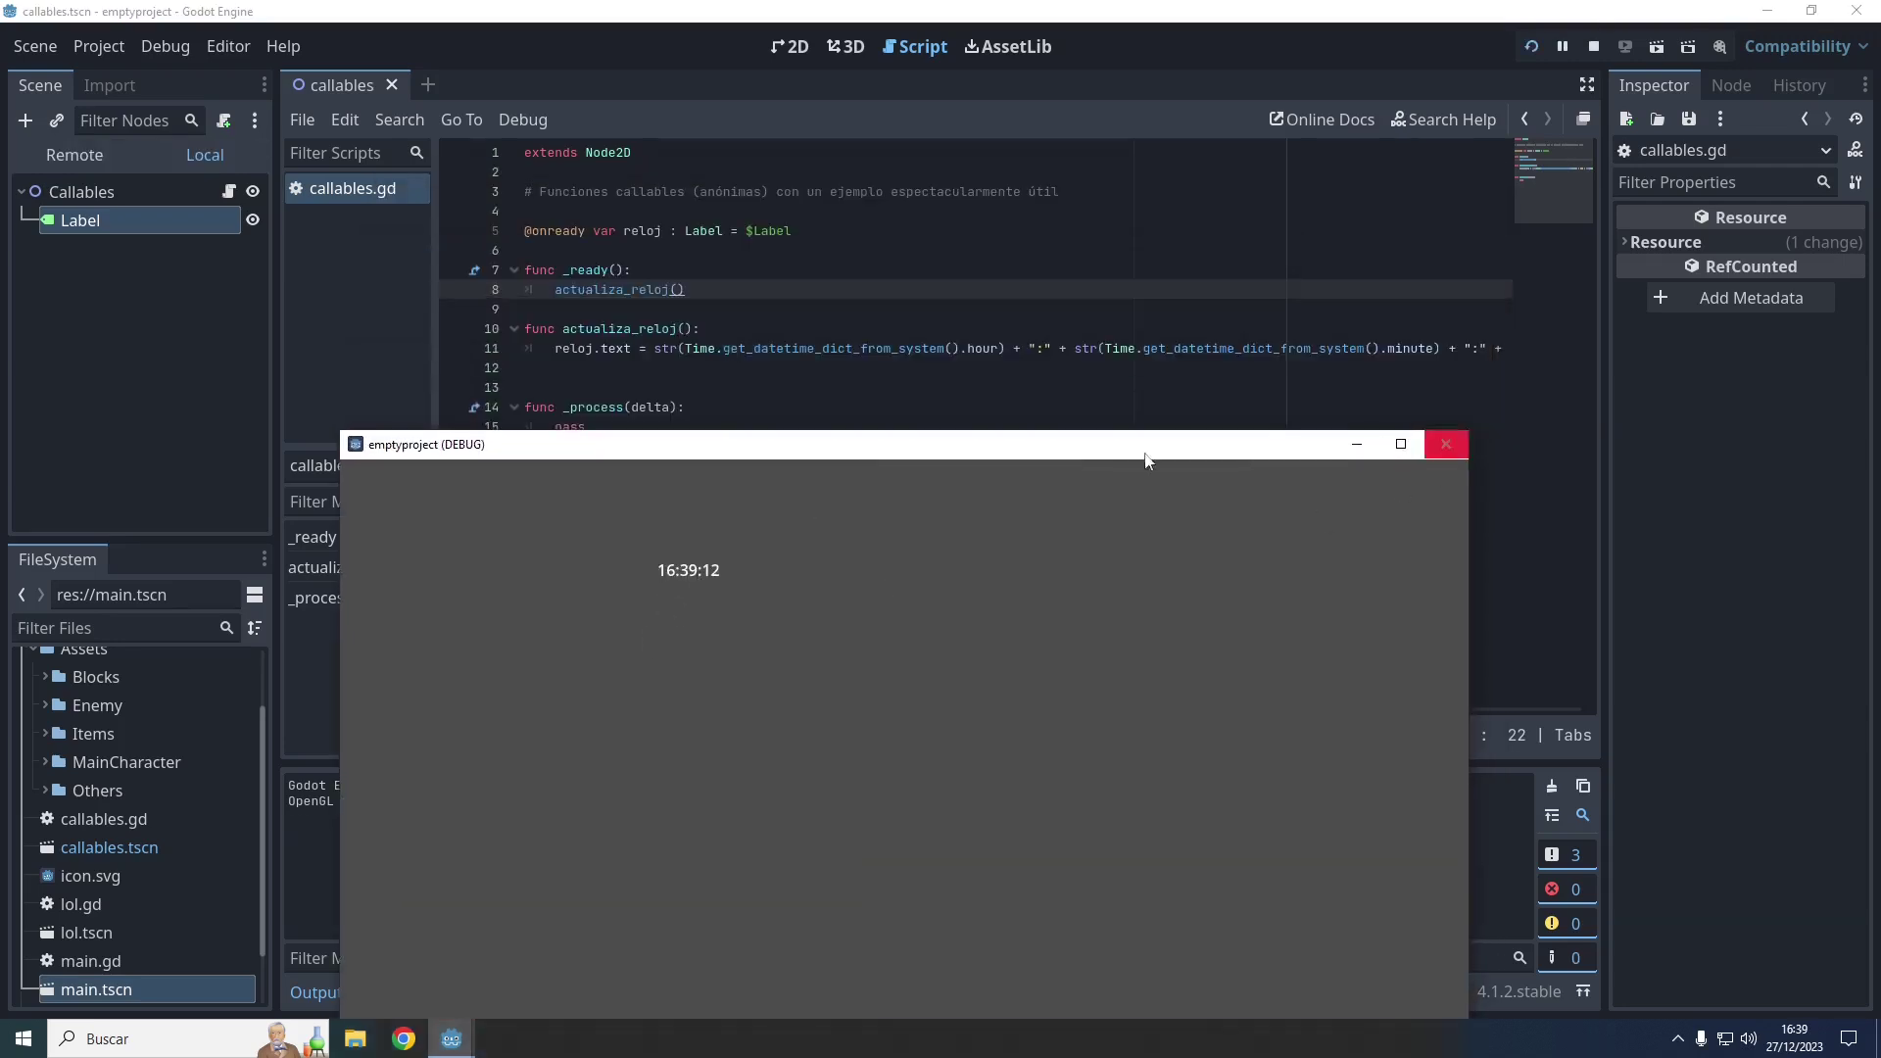
left_click(1447, 445)
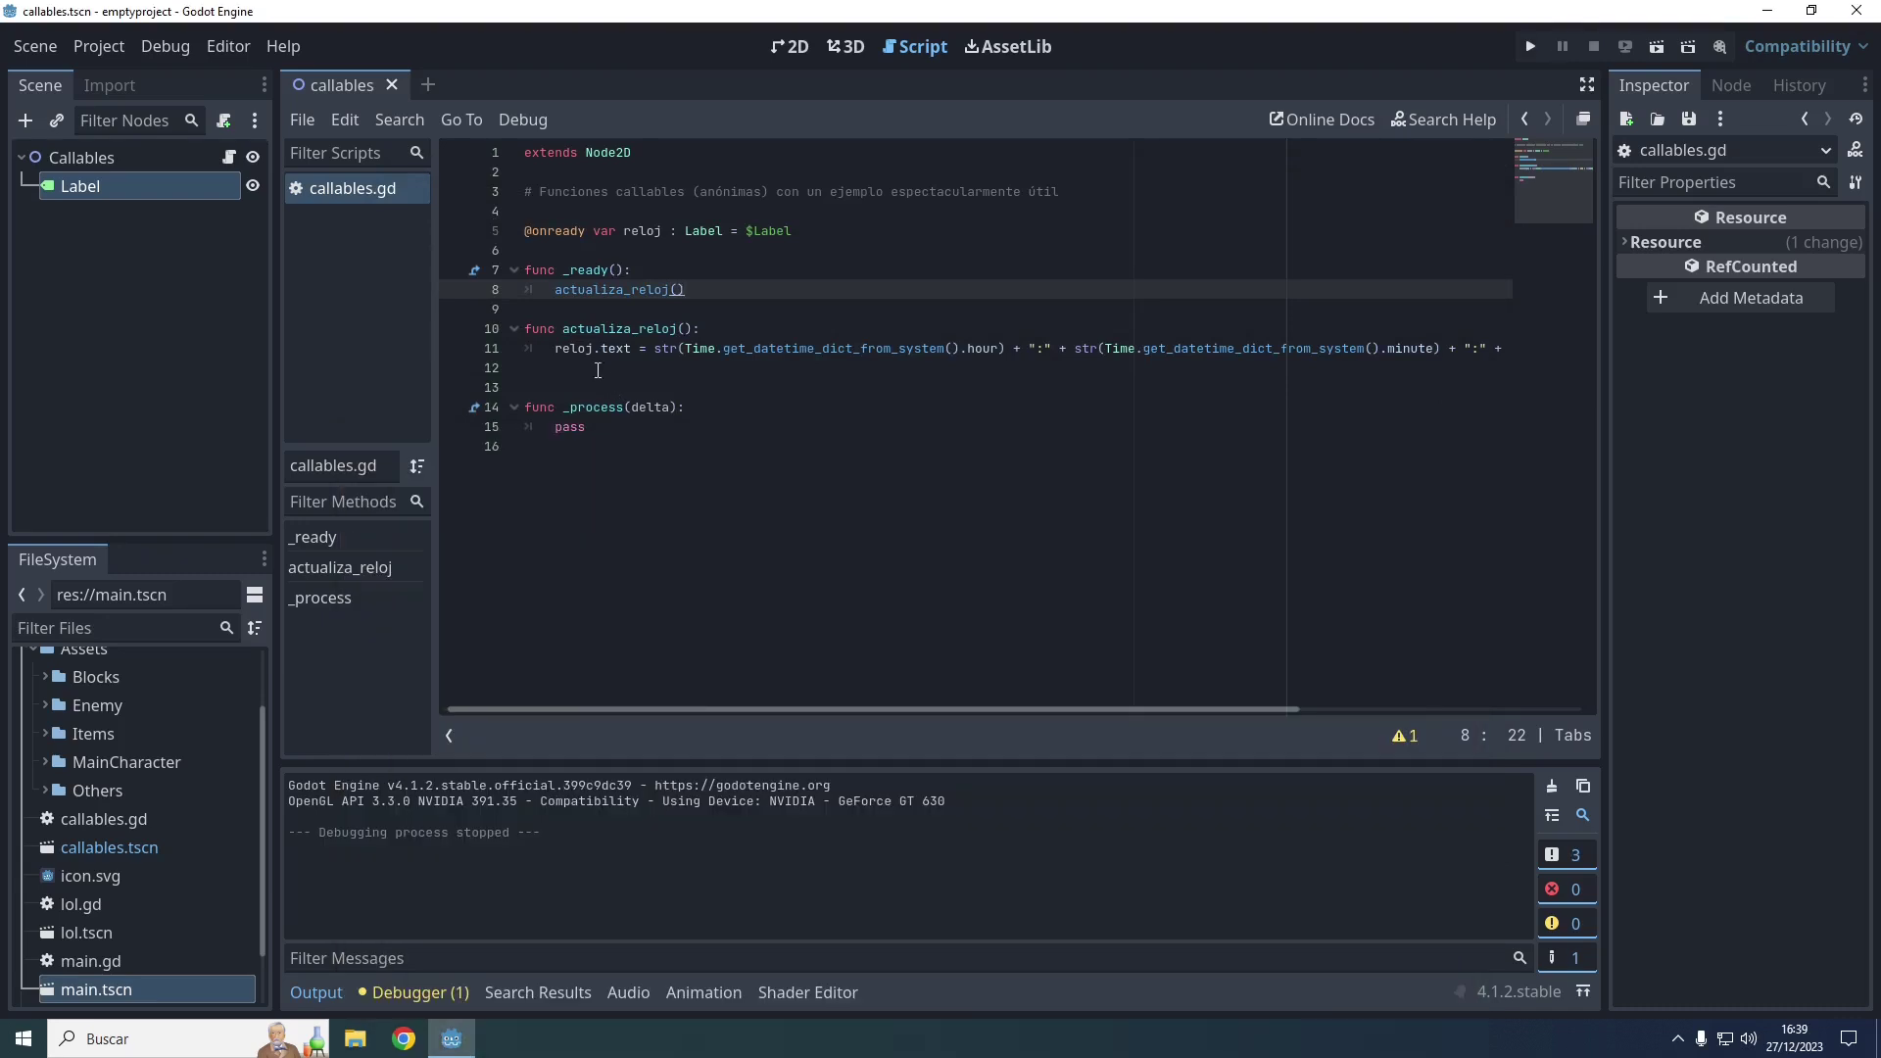
- Examine the actualiza_reloj header, then delete the actualiza_reloj() call from line 8
left_click_drag(563, 329, 707, 326)
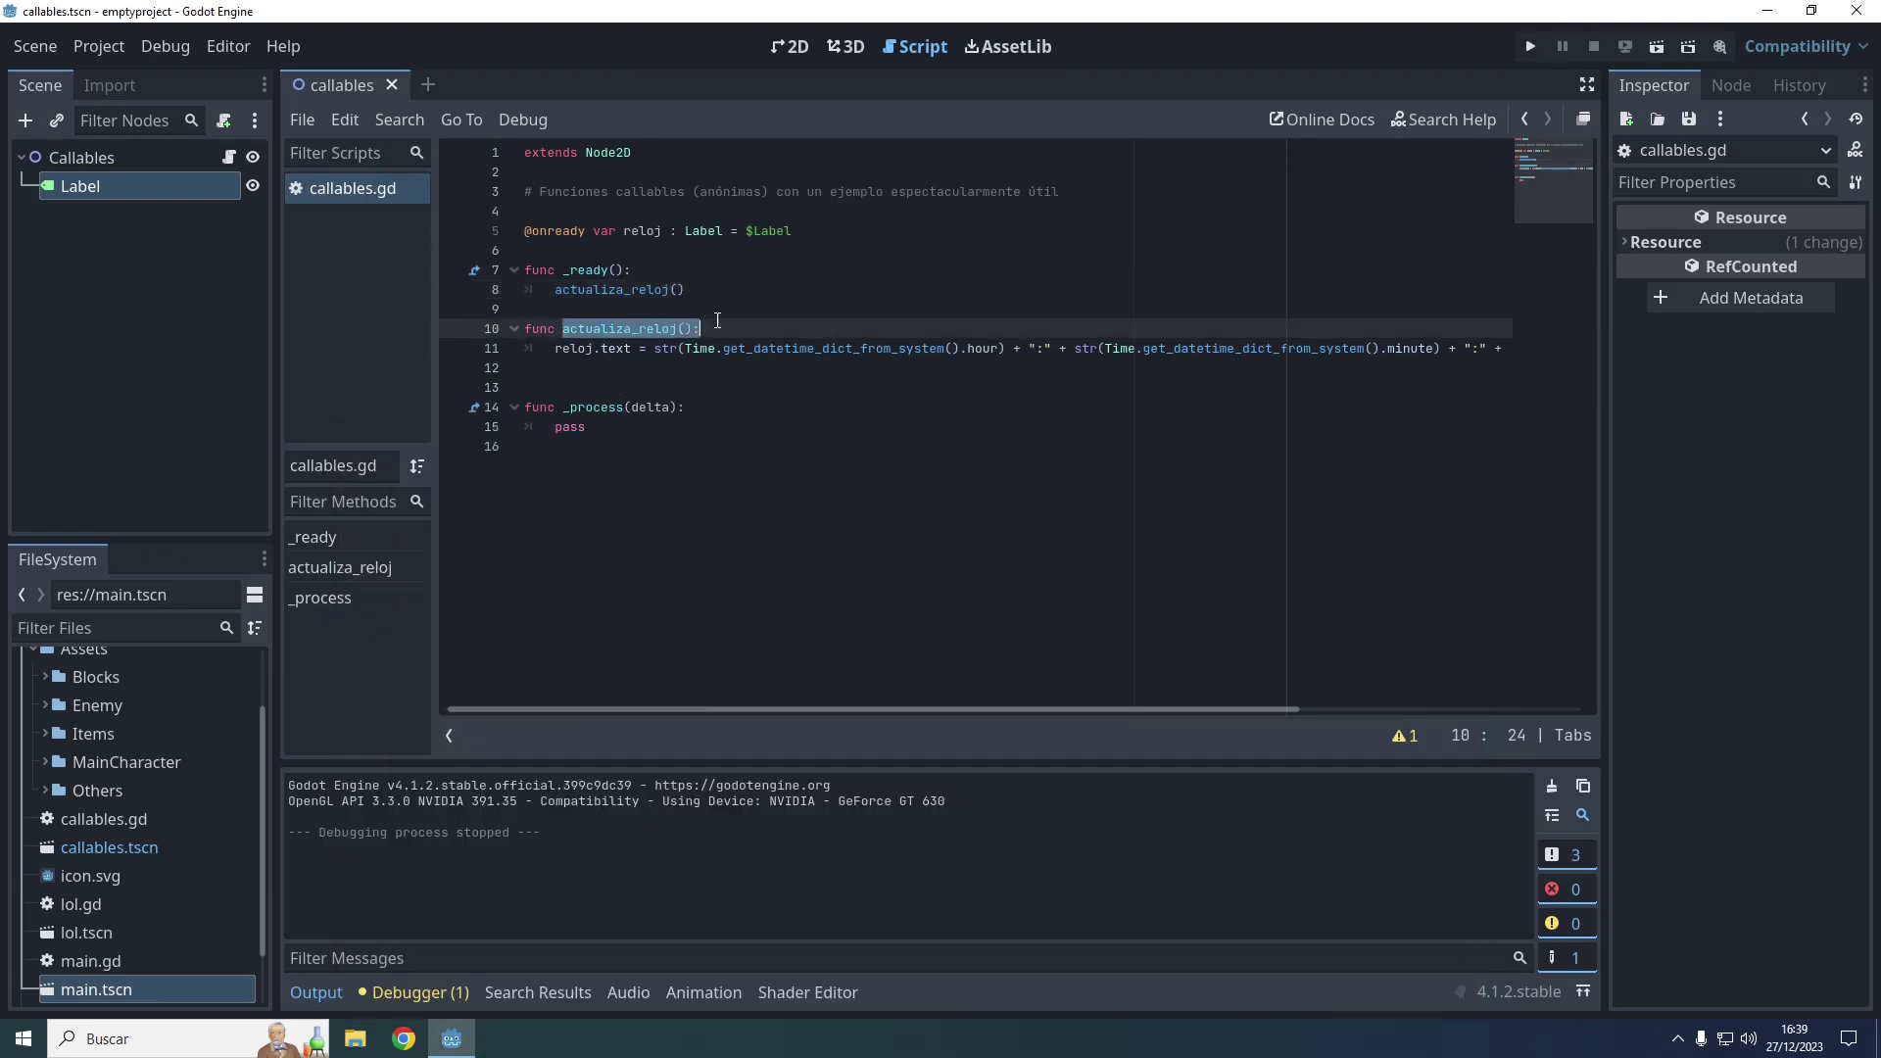
left_click(717, 320)
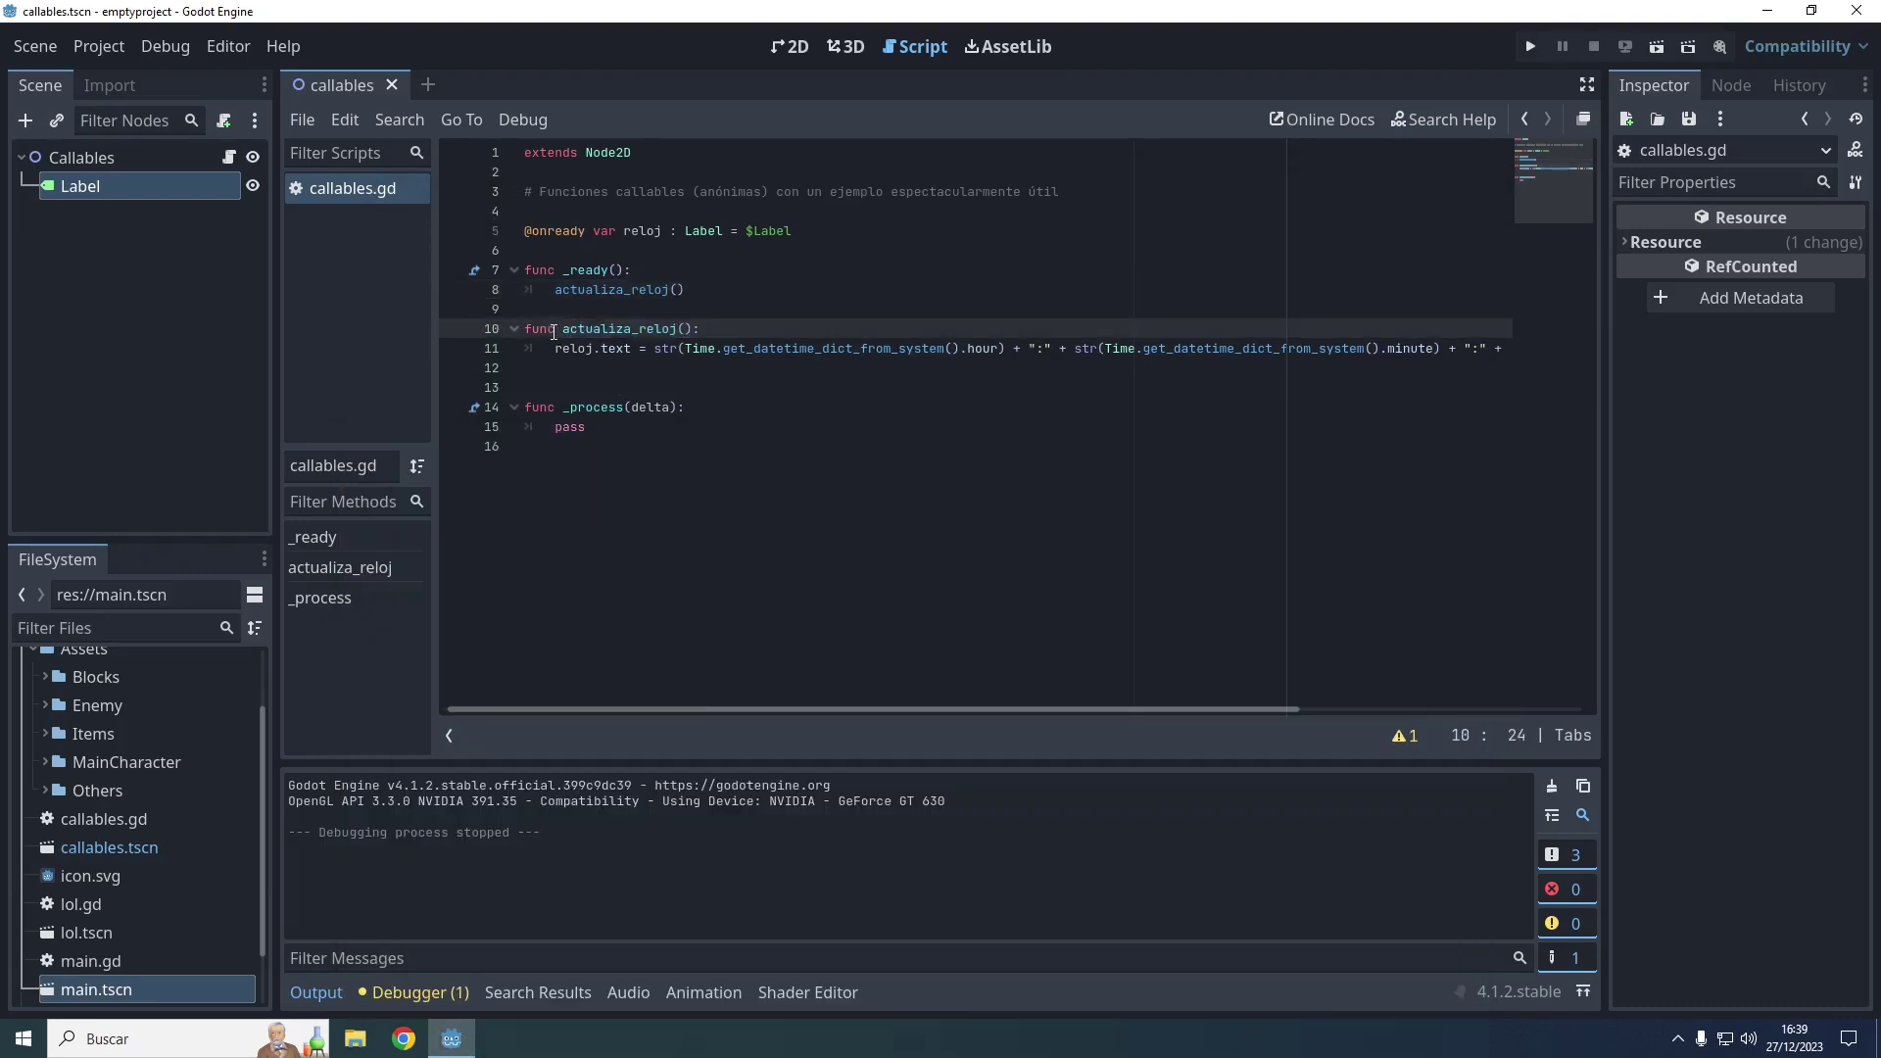
left_click_drag(563, 329, 674, 329)
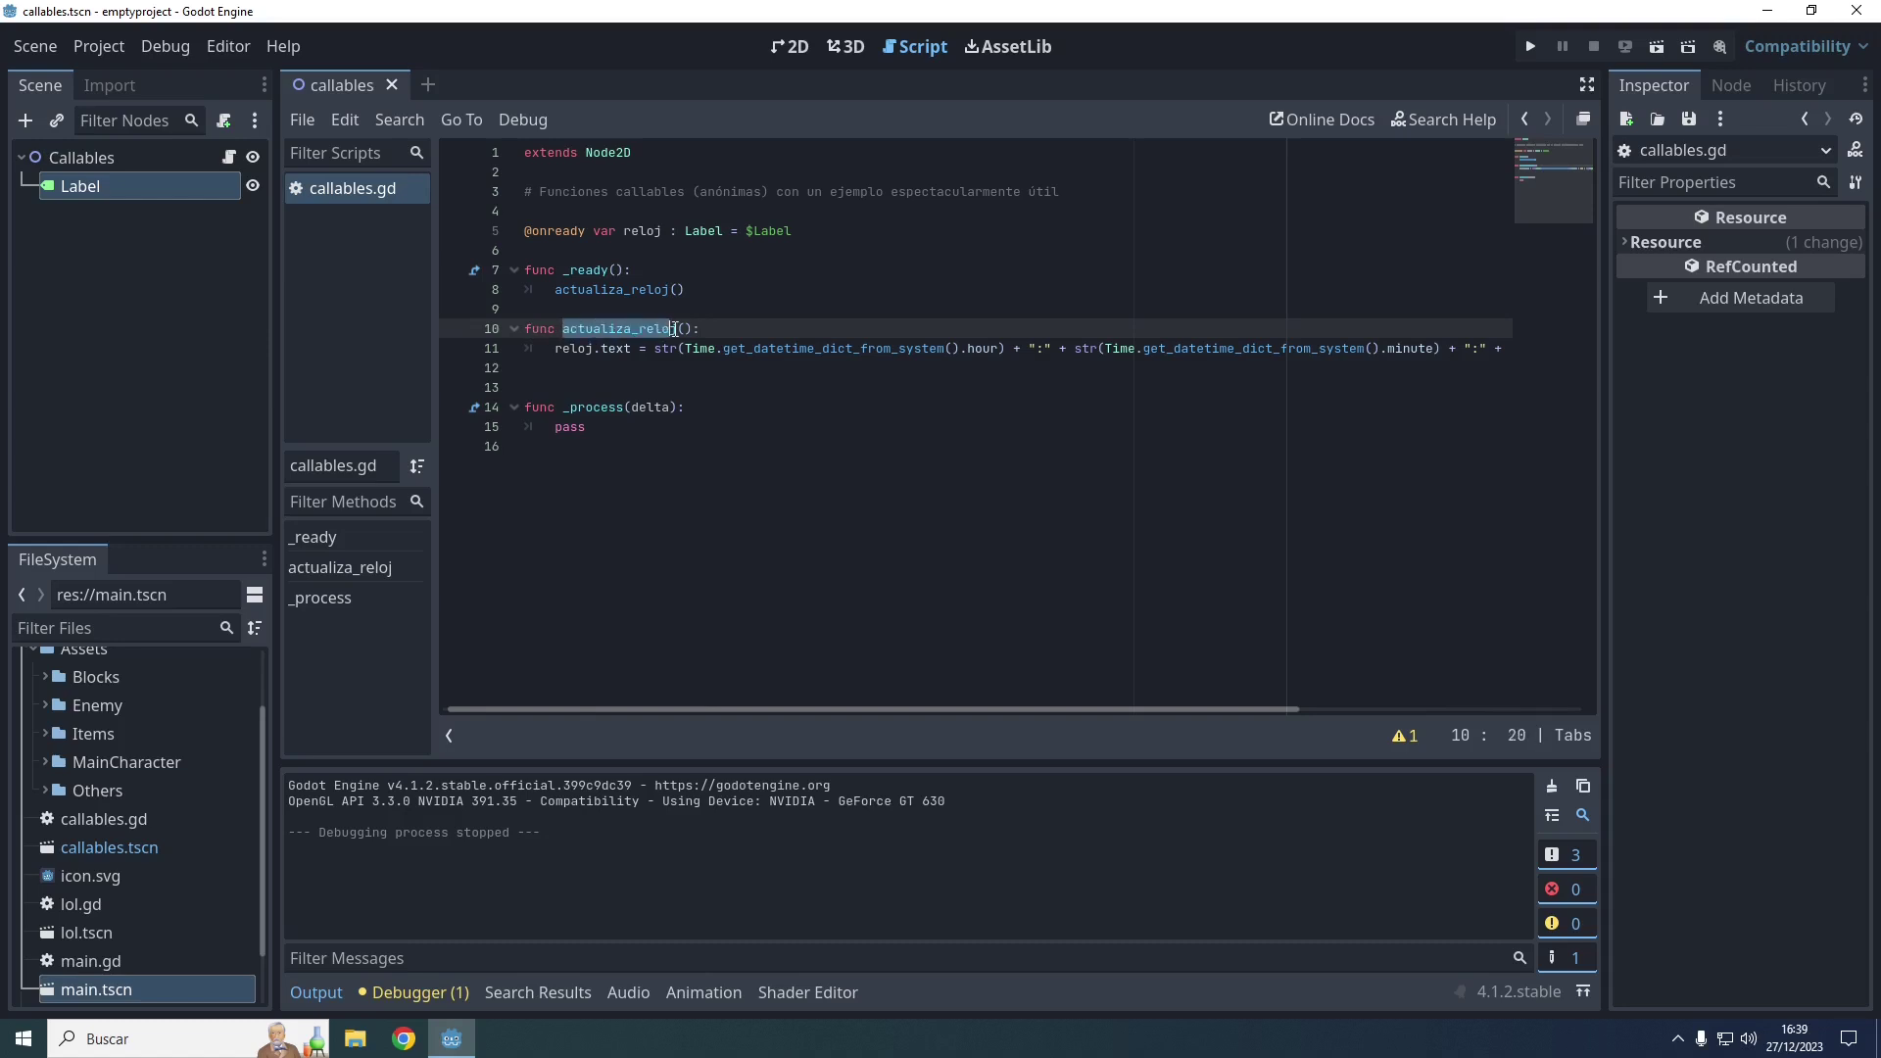
left_click(715, 329)
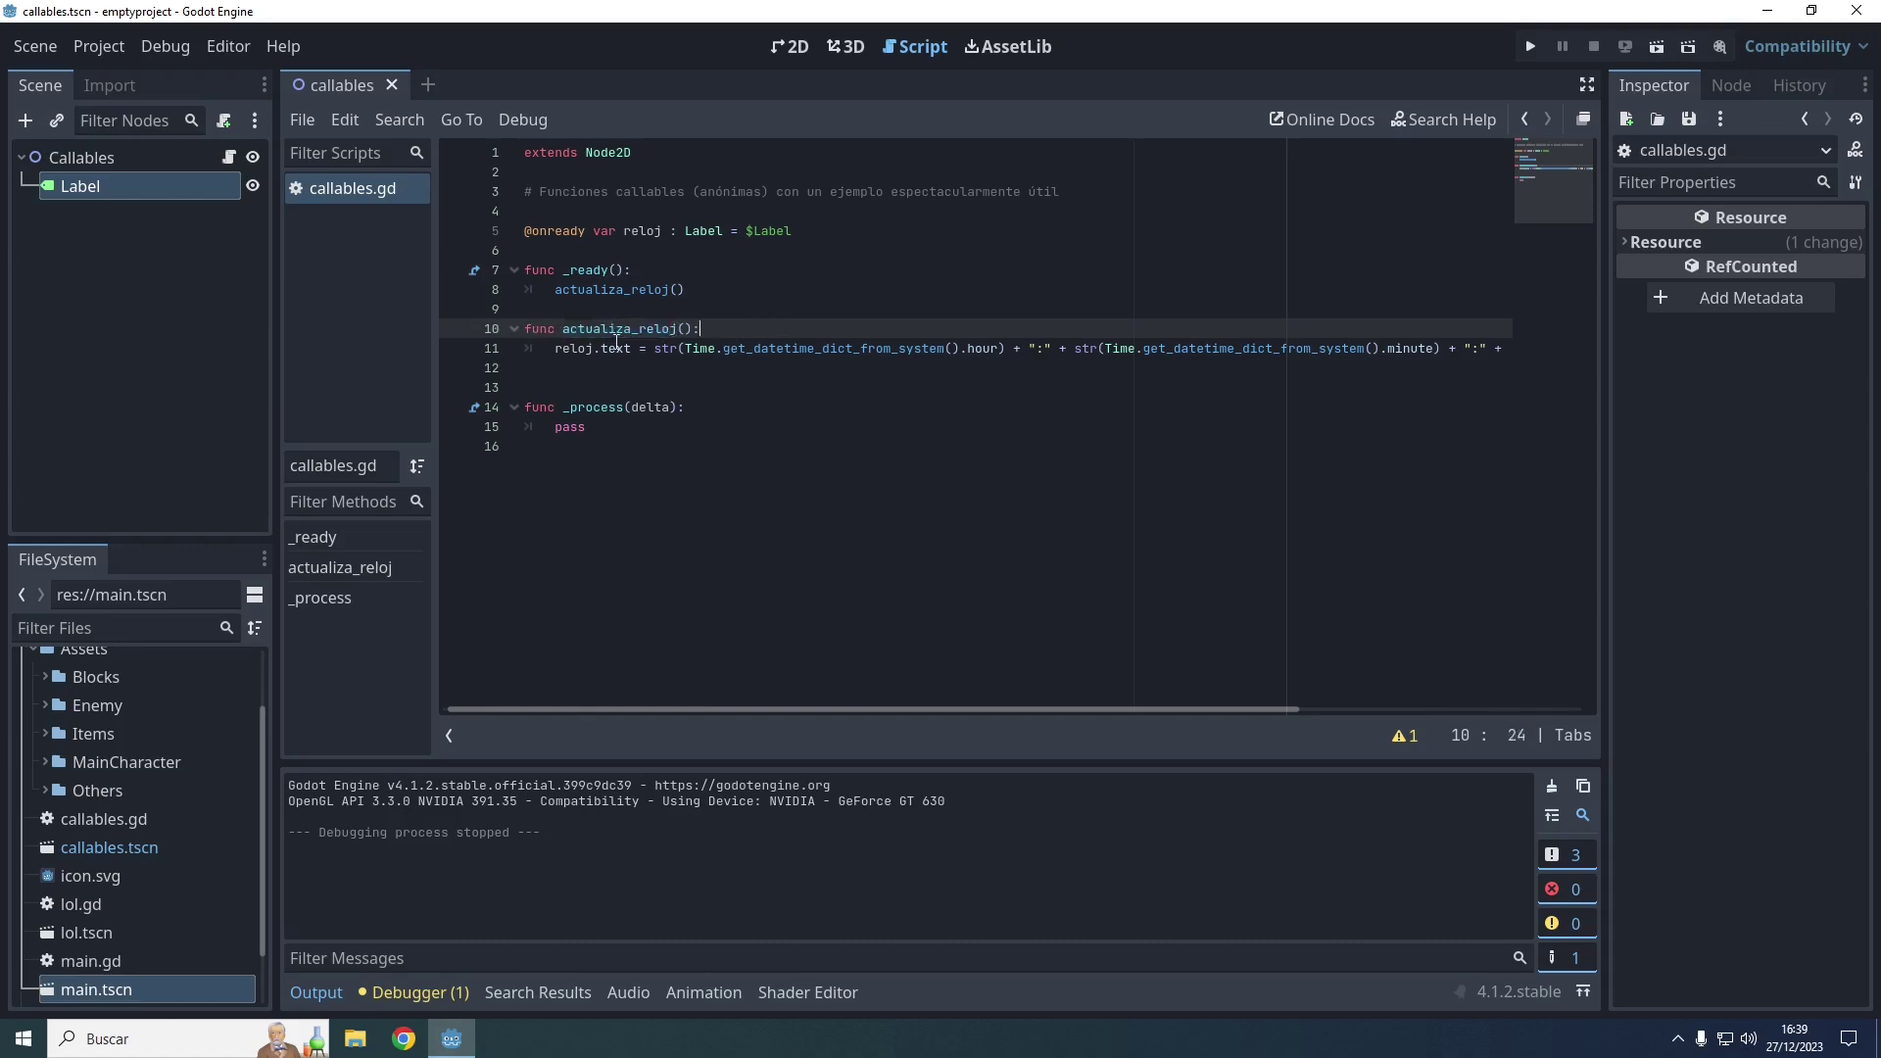
left_click(694, 289)
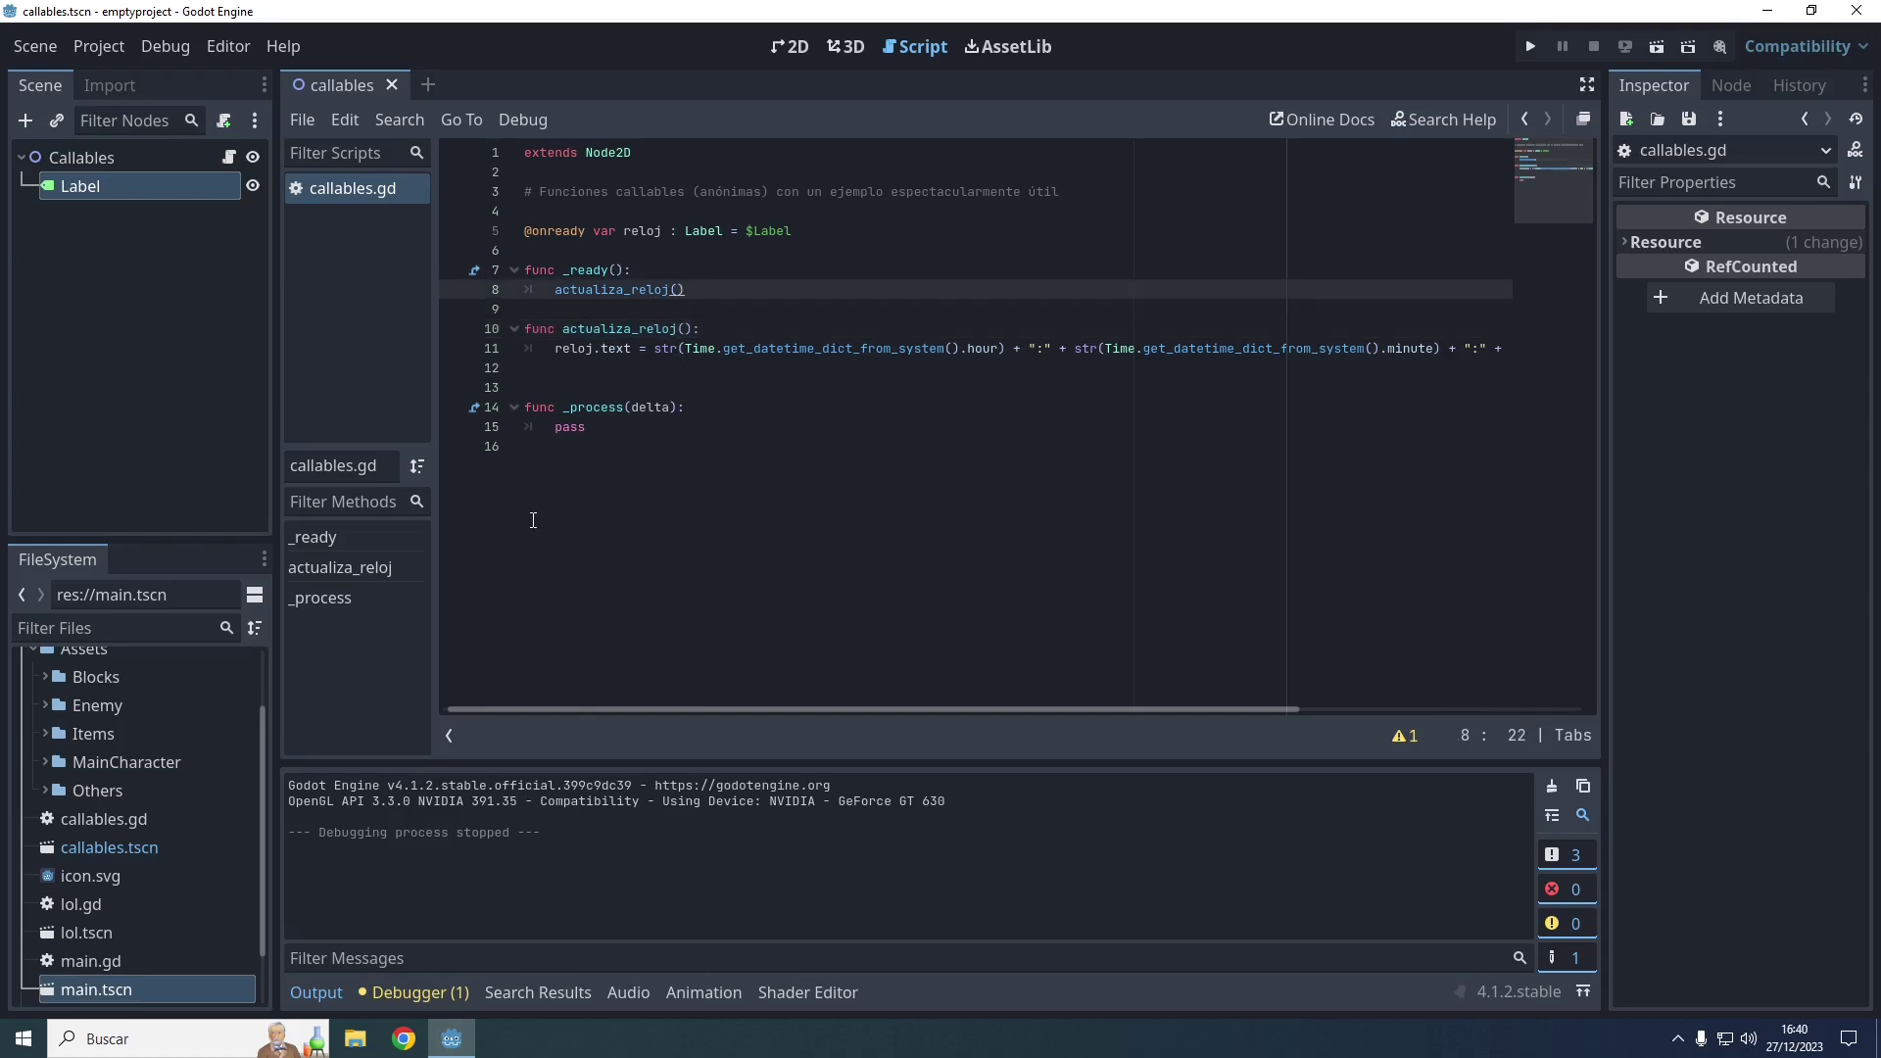
key("shift+Home")
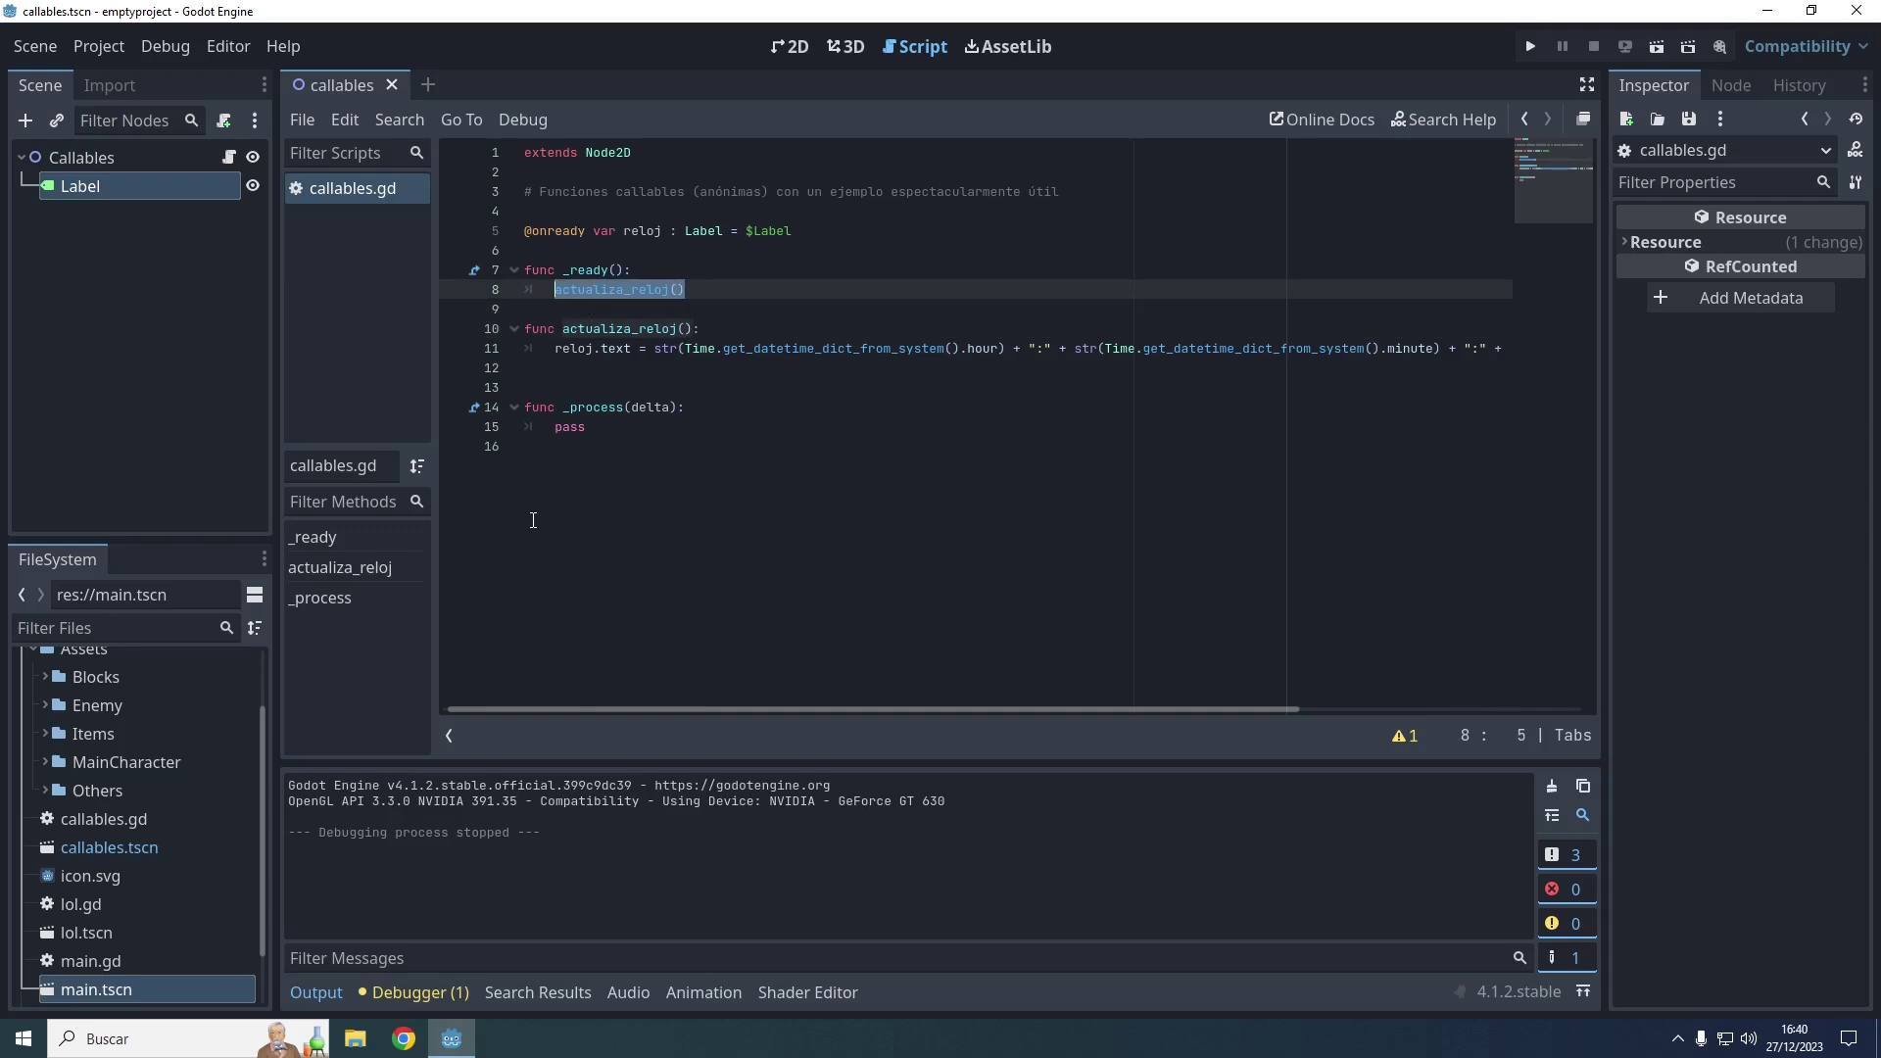
key("Delete")
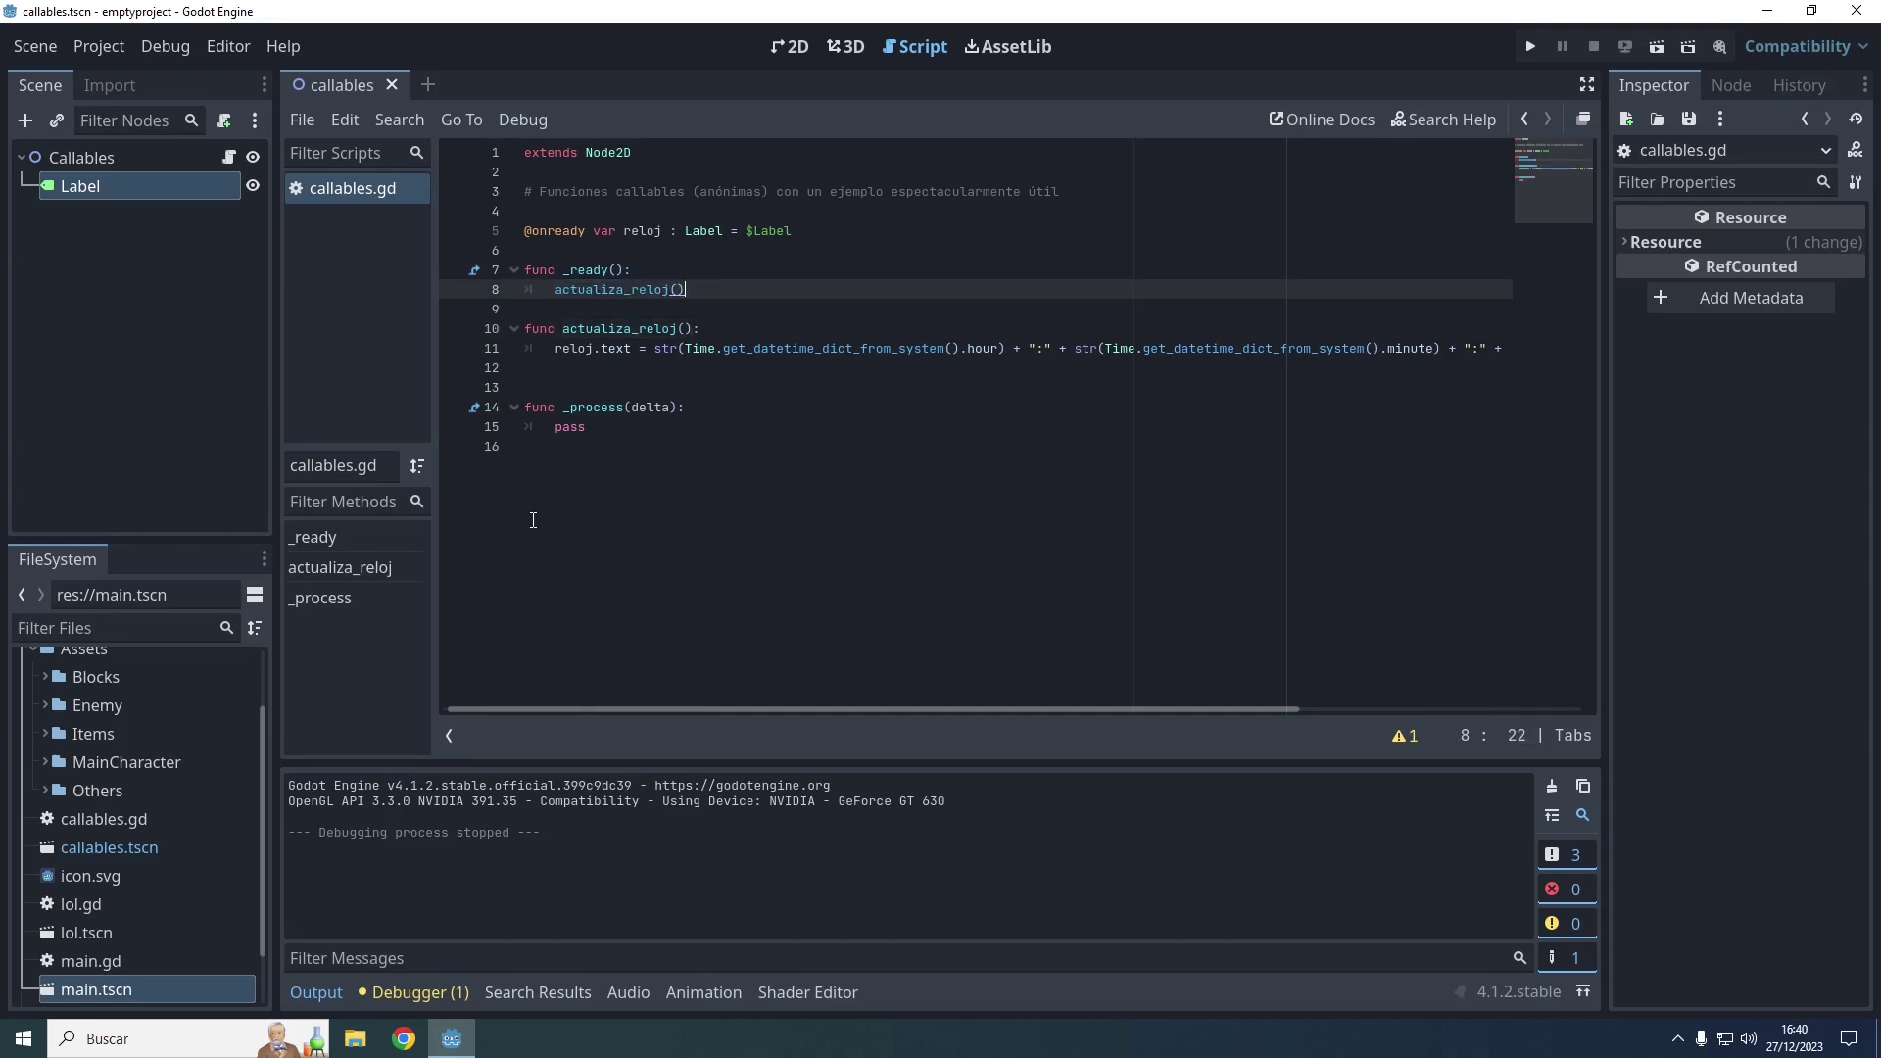
key("ctrl+z")
key("Delete")
- Write print(actualiza_reloj) in _ready and run the project with F5
type("print")
type("(act")
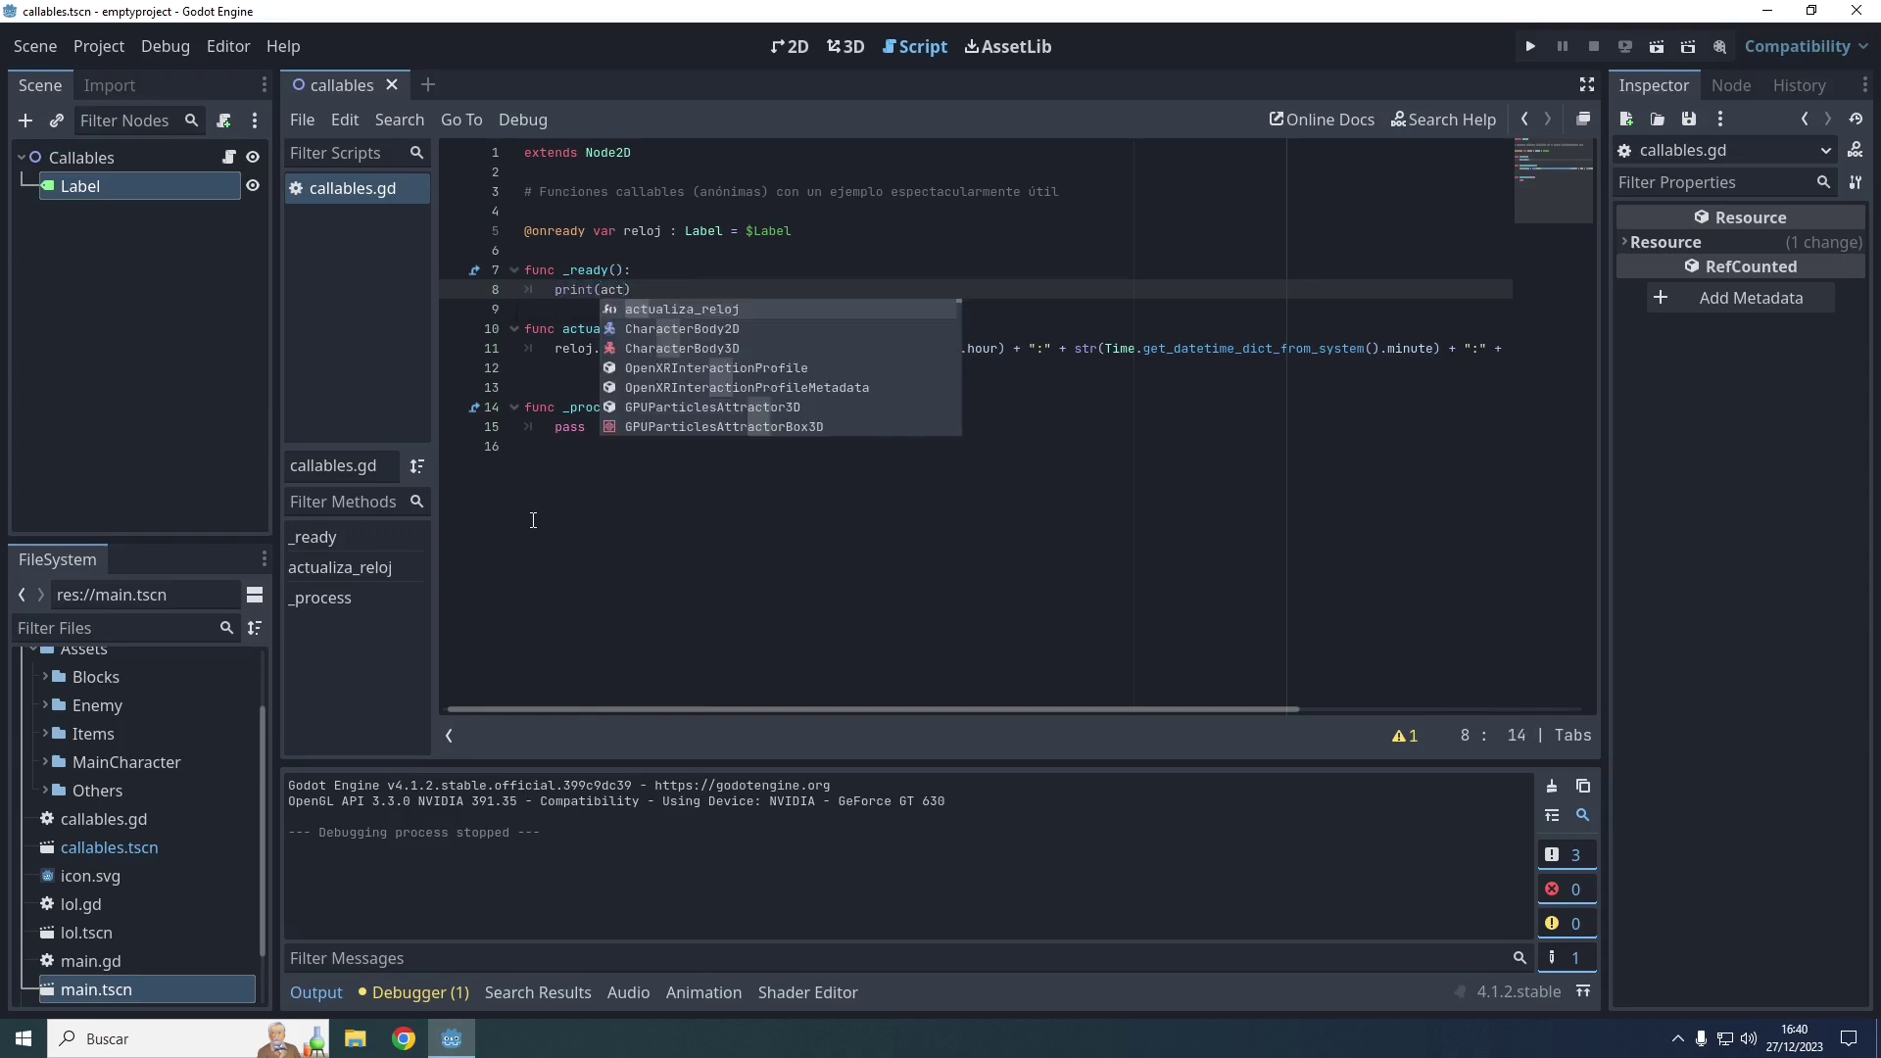
key("Return")
key("BackSpace")
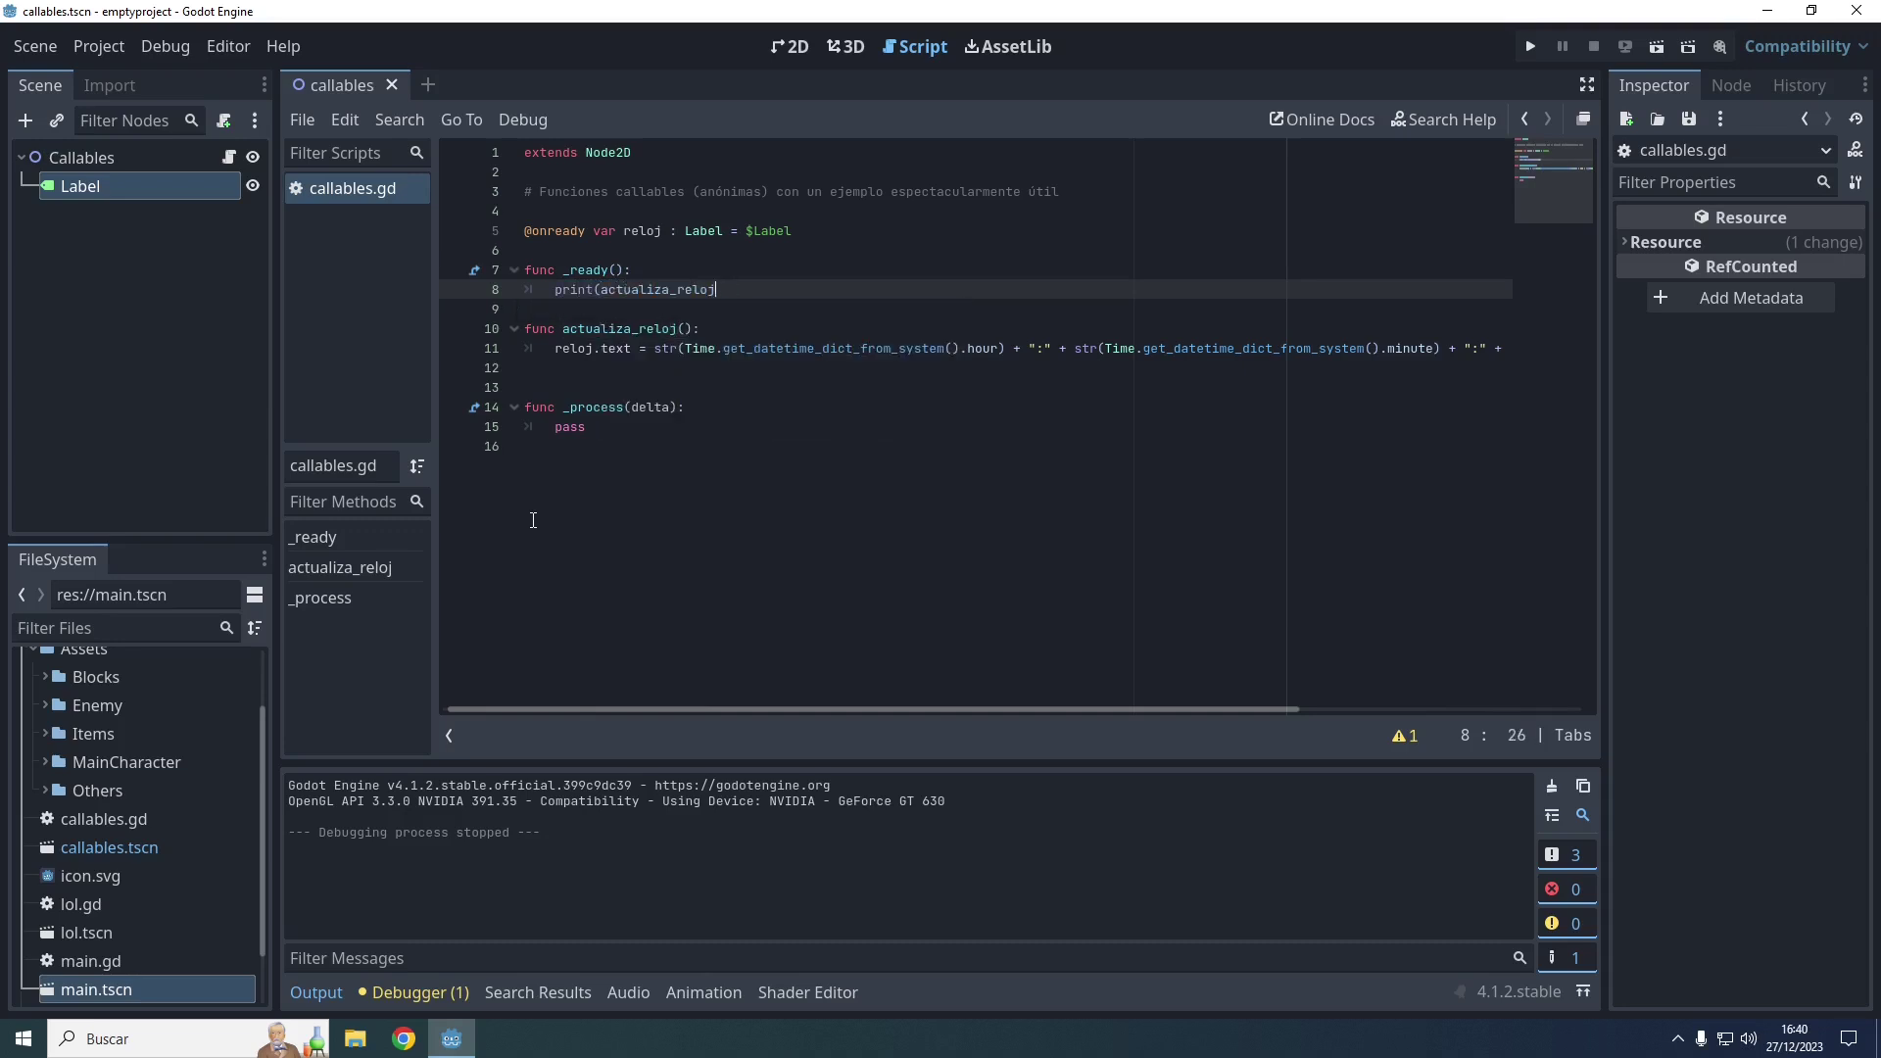
type(")")
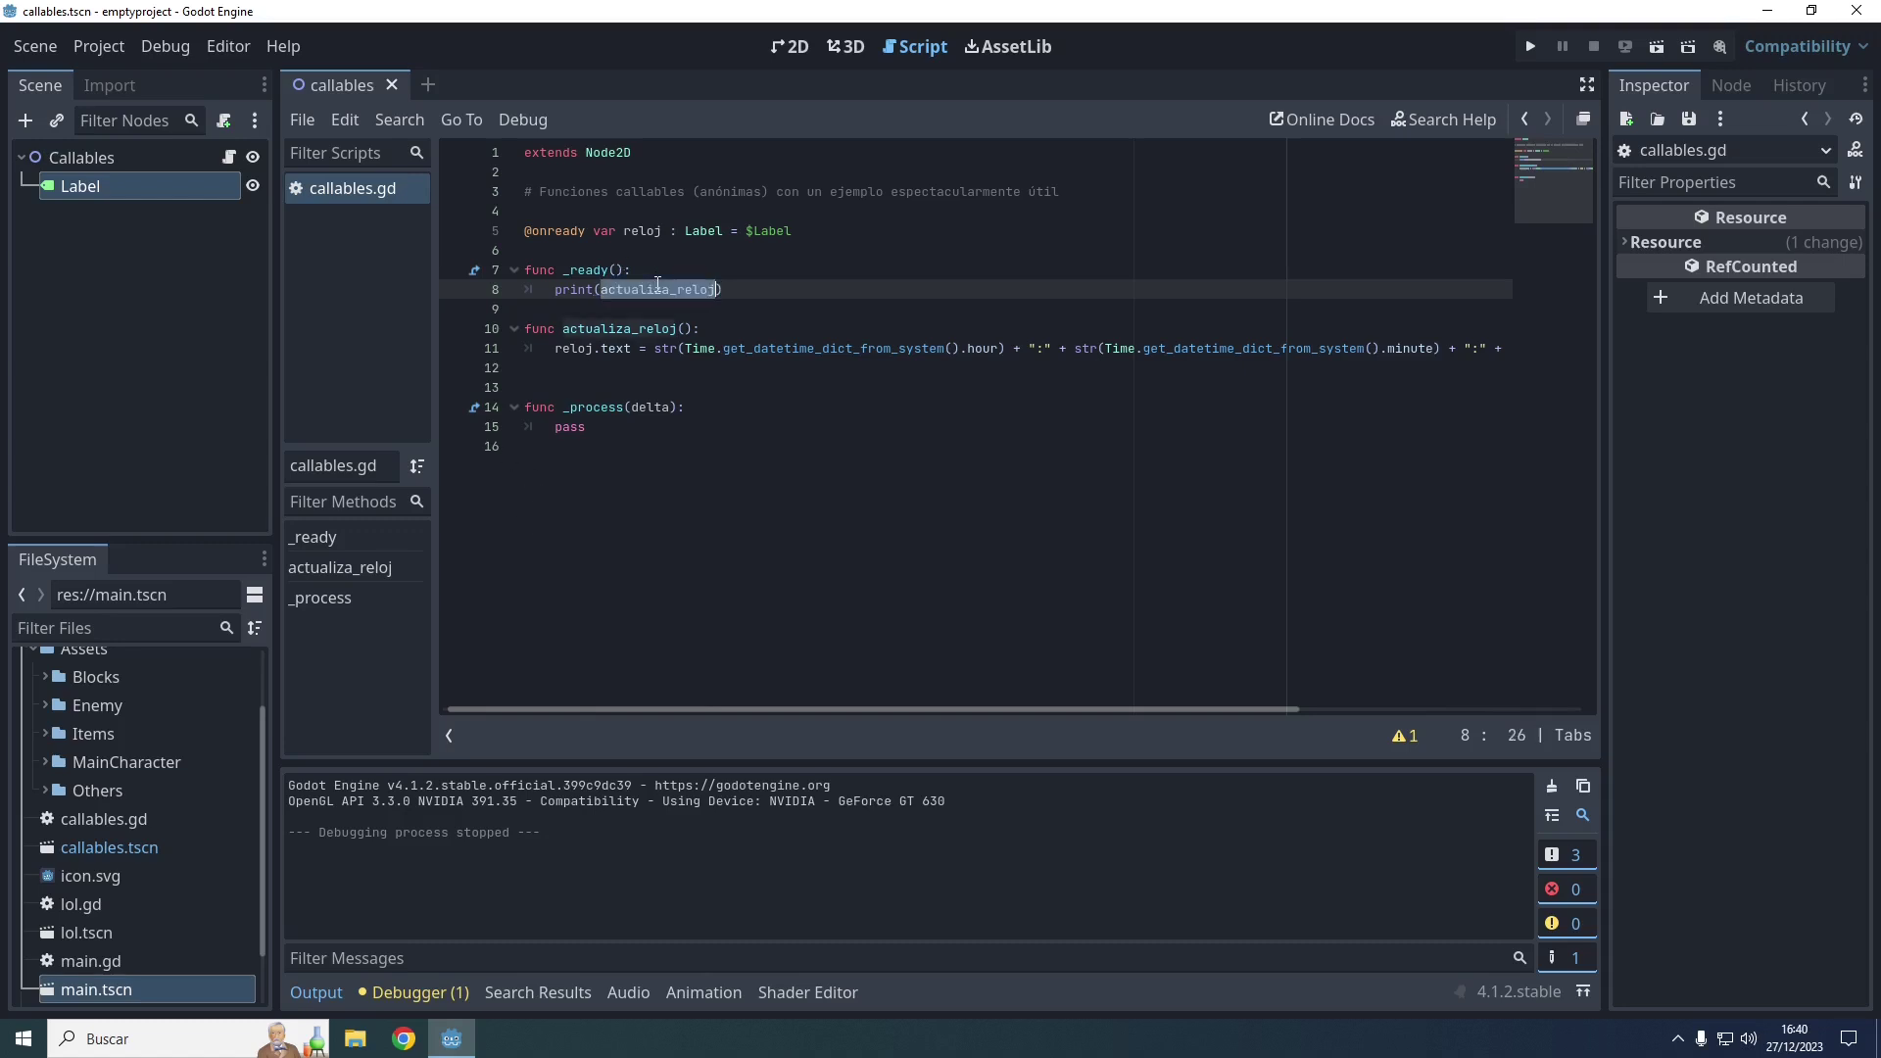
double_click(619, 330)
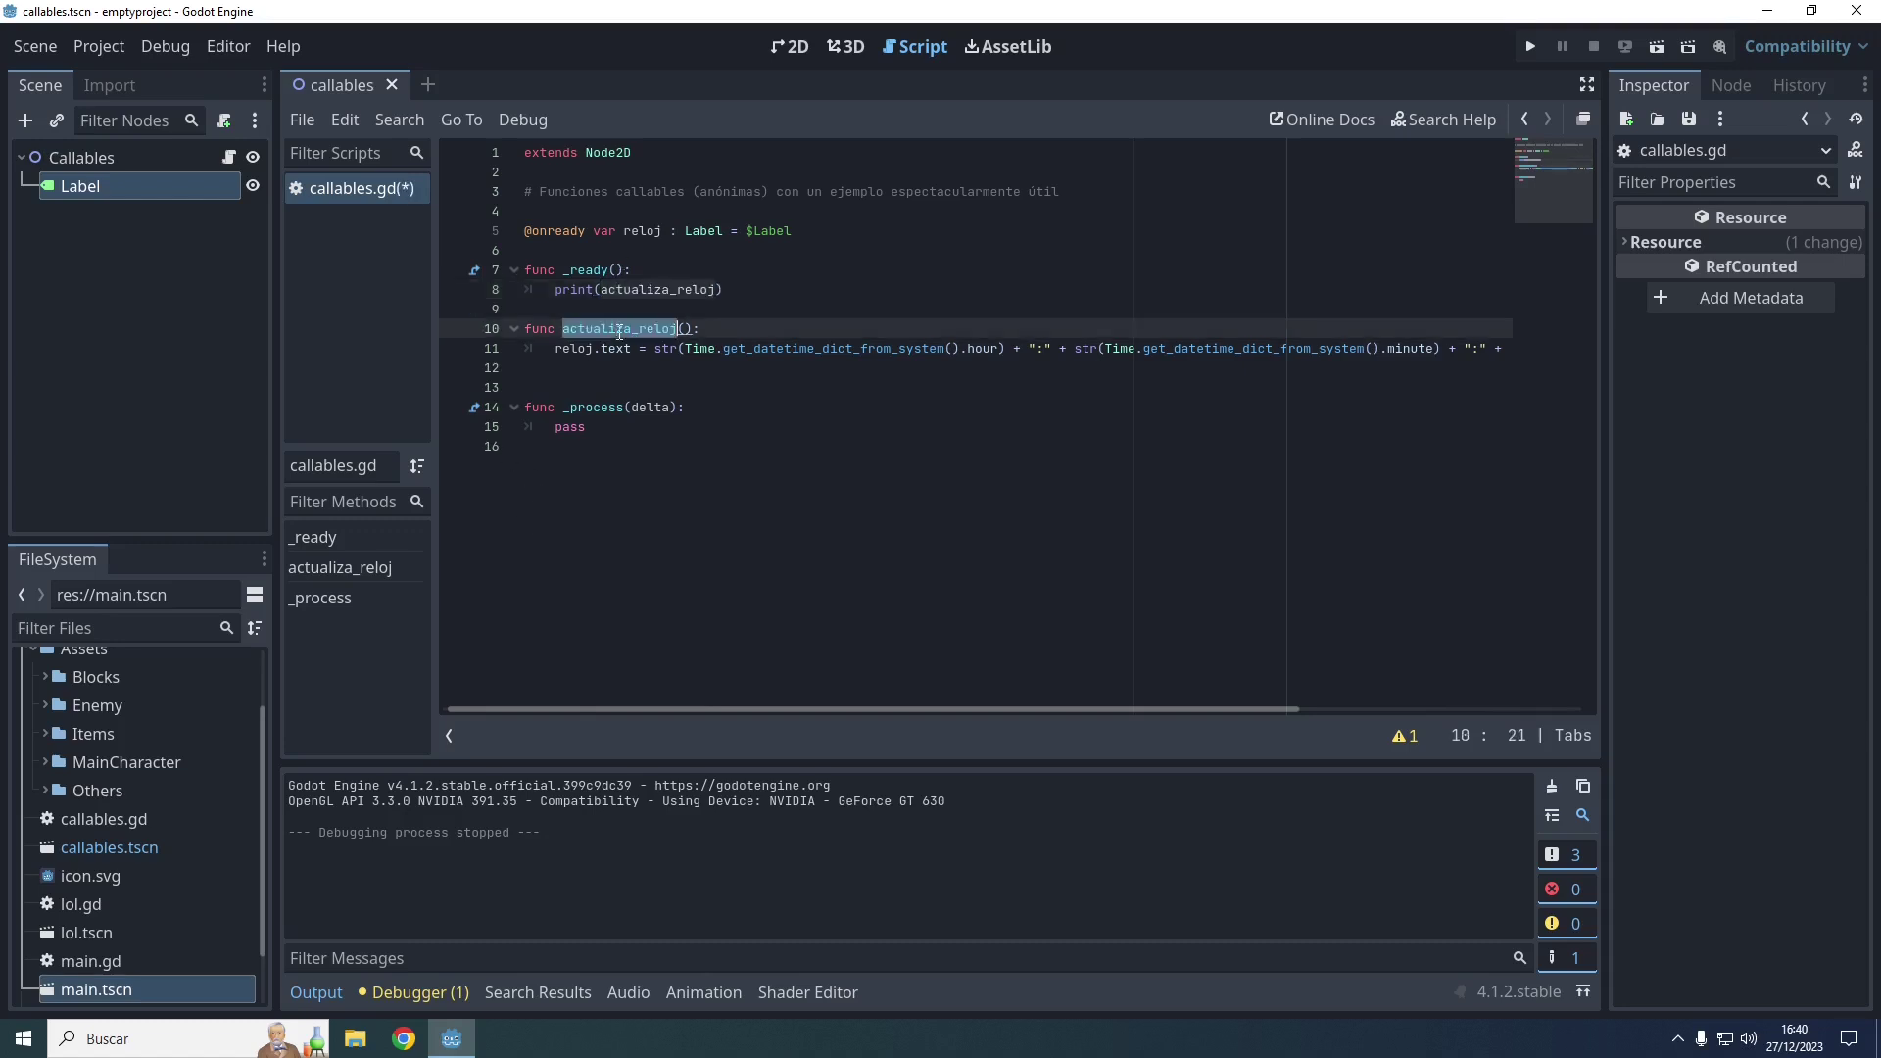
double_click(685, 287)
key("F5")
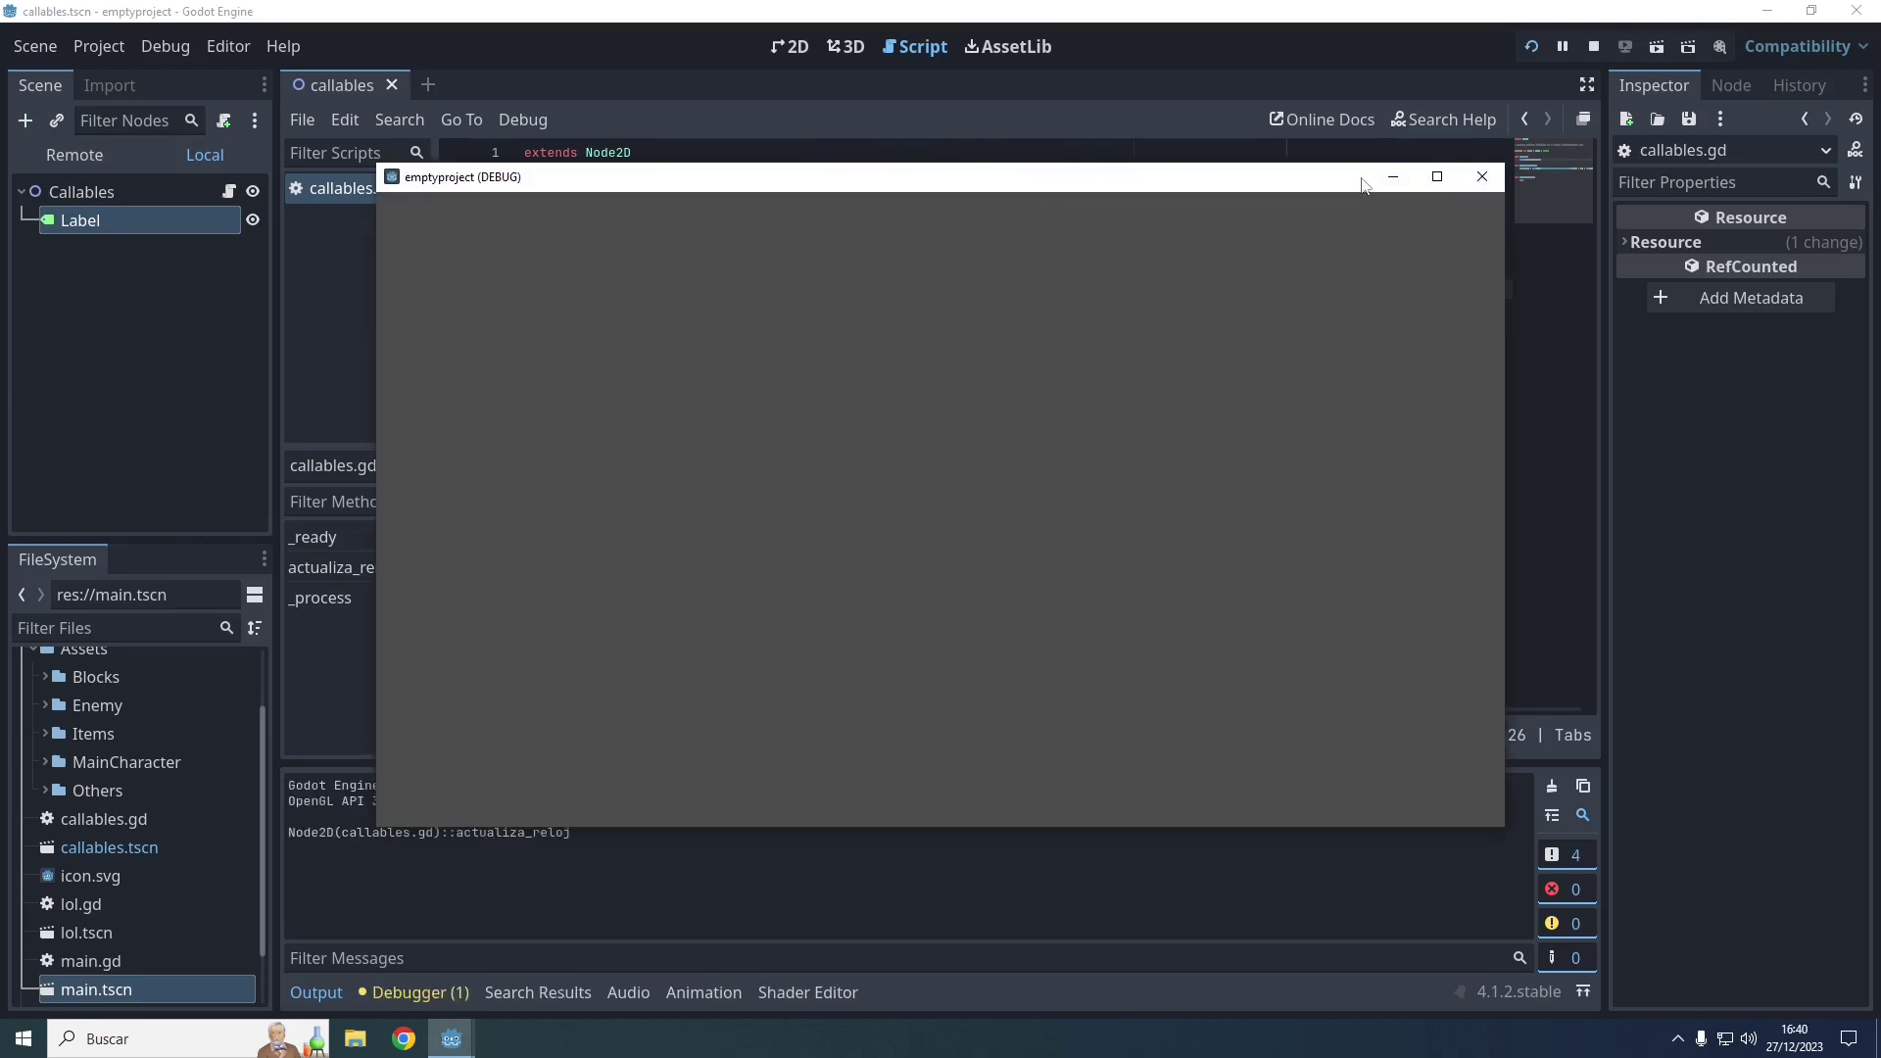
- Close the game and inspect the Output line Node2D(callables.gd)::actualiza_reloj, then select the print statement
left_click(1481, 176)
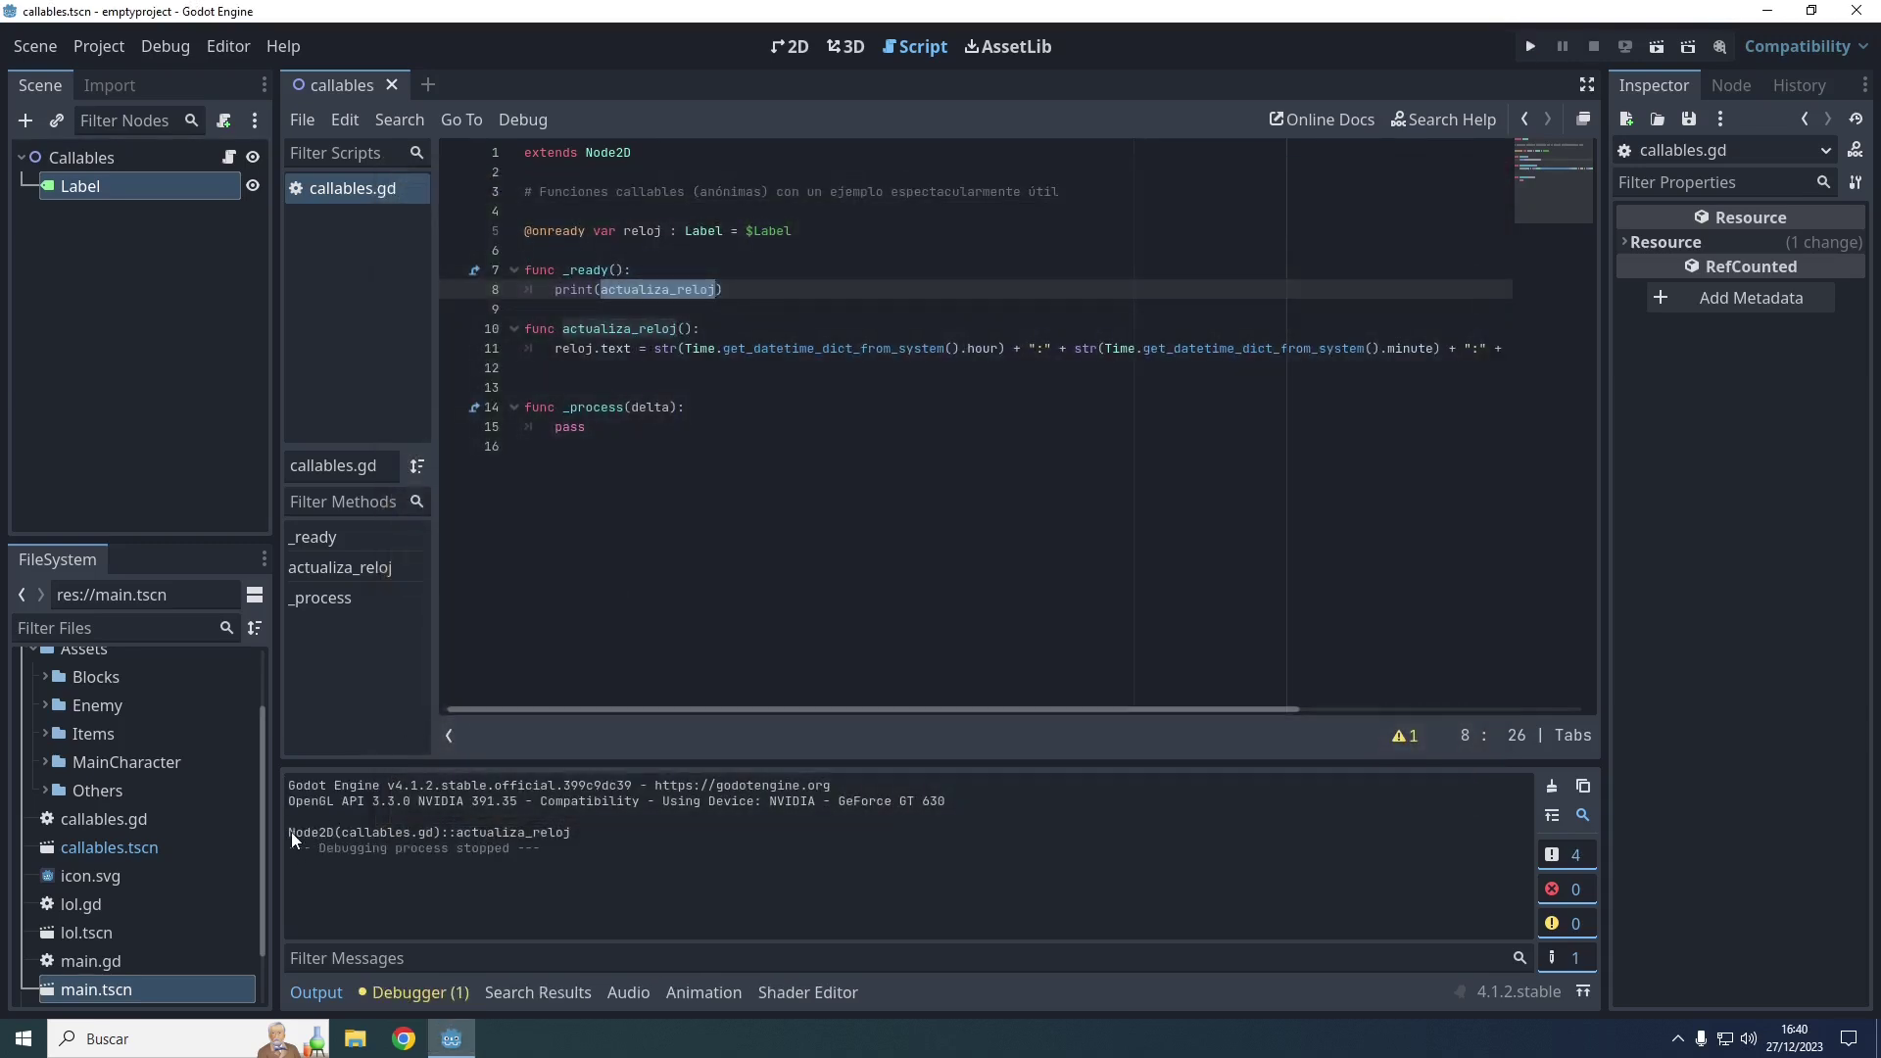
left_click_drag(290, 832, 572, 832)
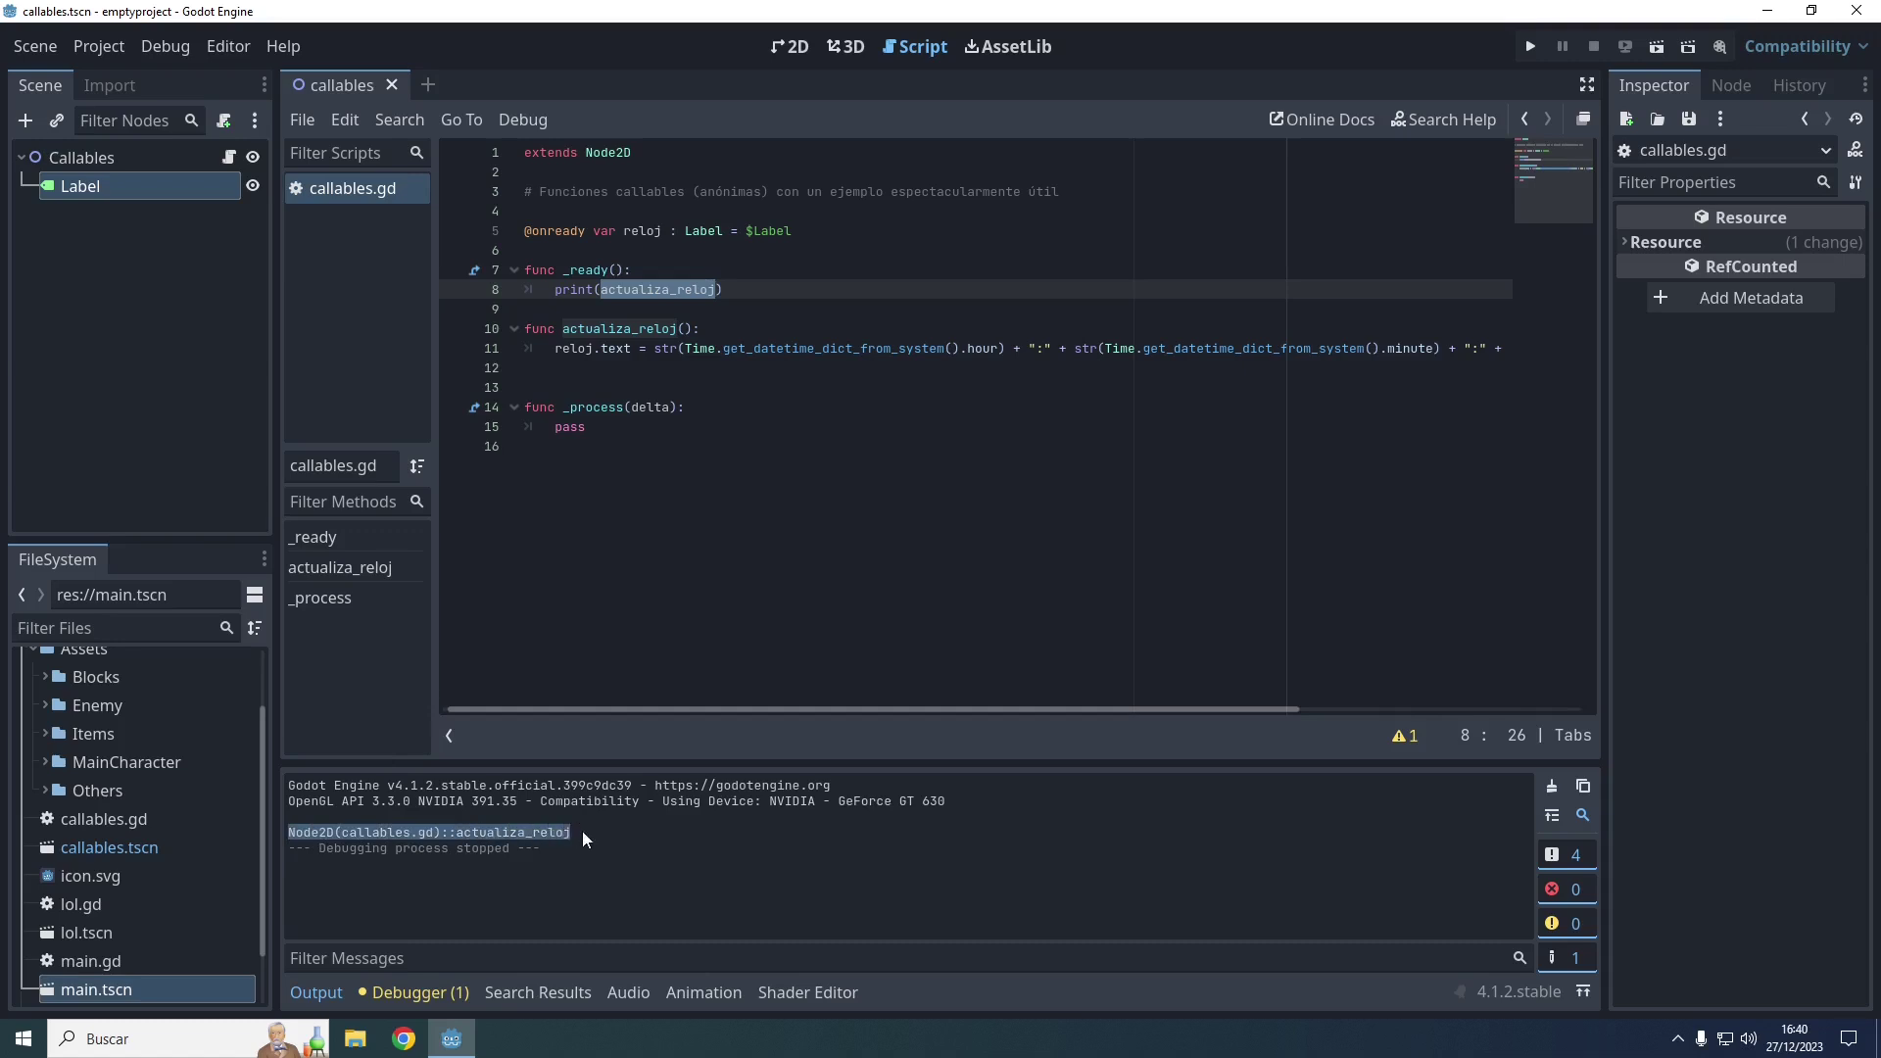
double_click(617, 328)
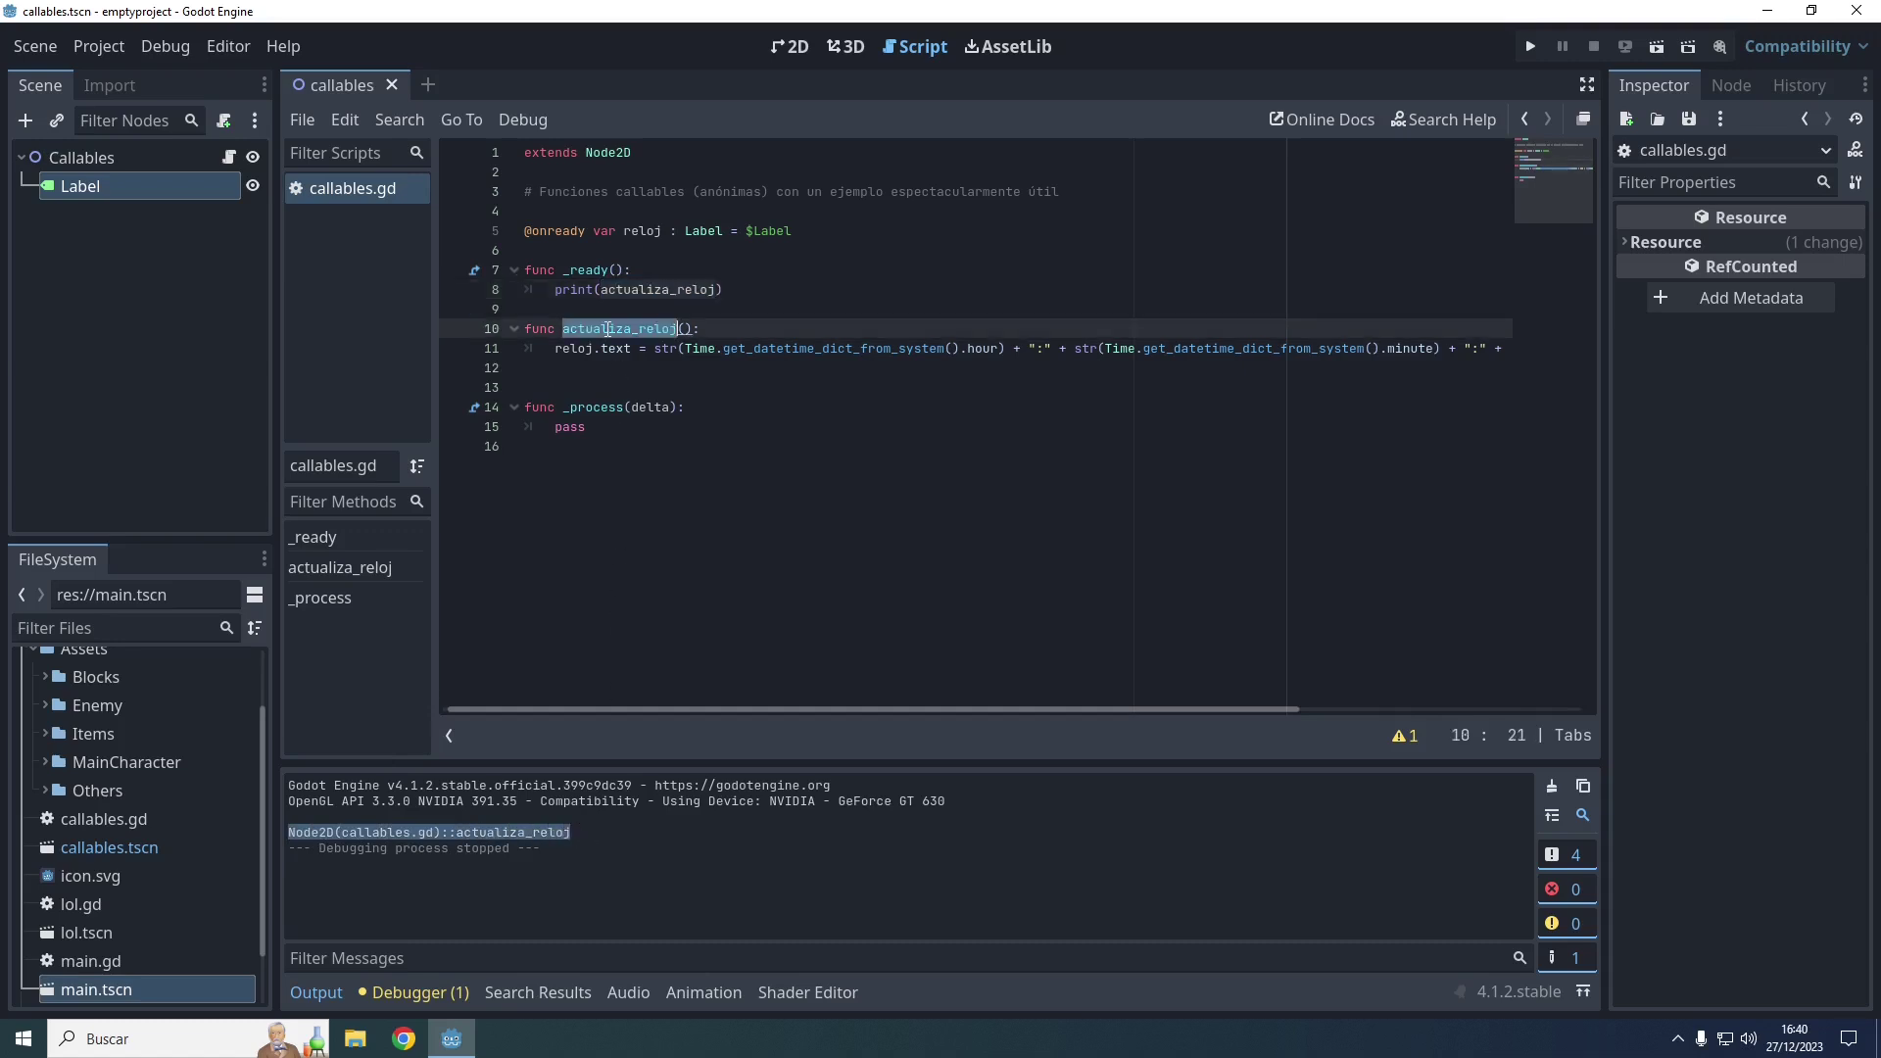
left_click(478, 838)
left_click_drag(456, 833, 570, 833)
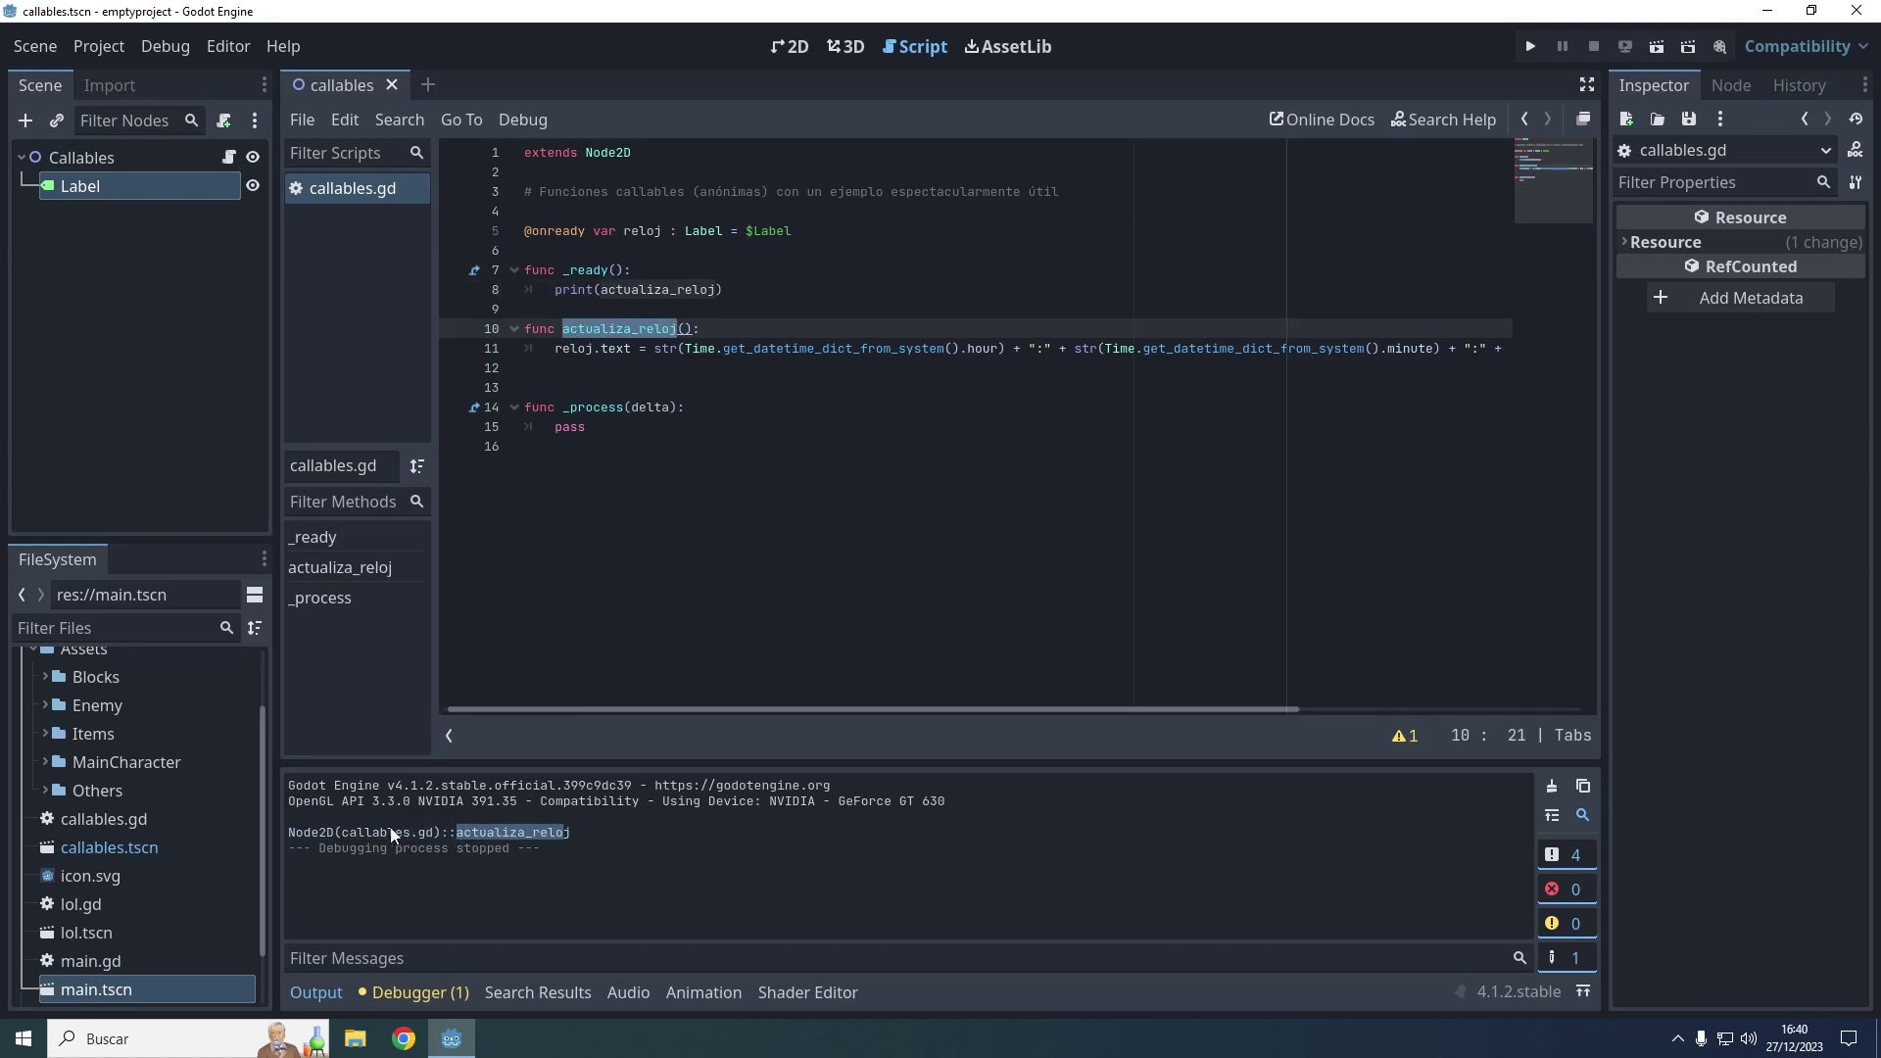
left_click_drag(342, 832, 434, 832)
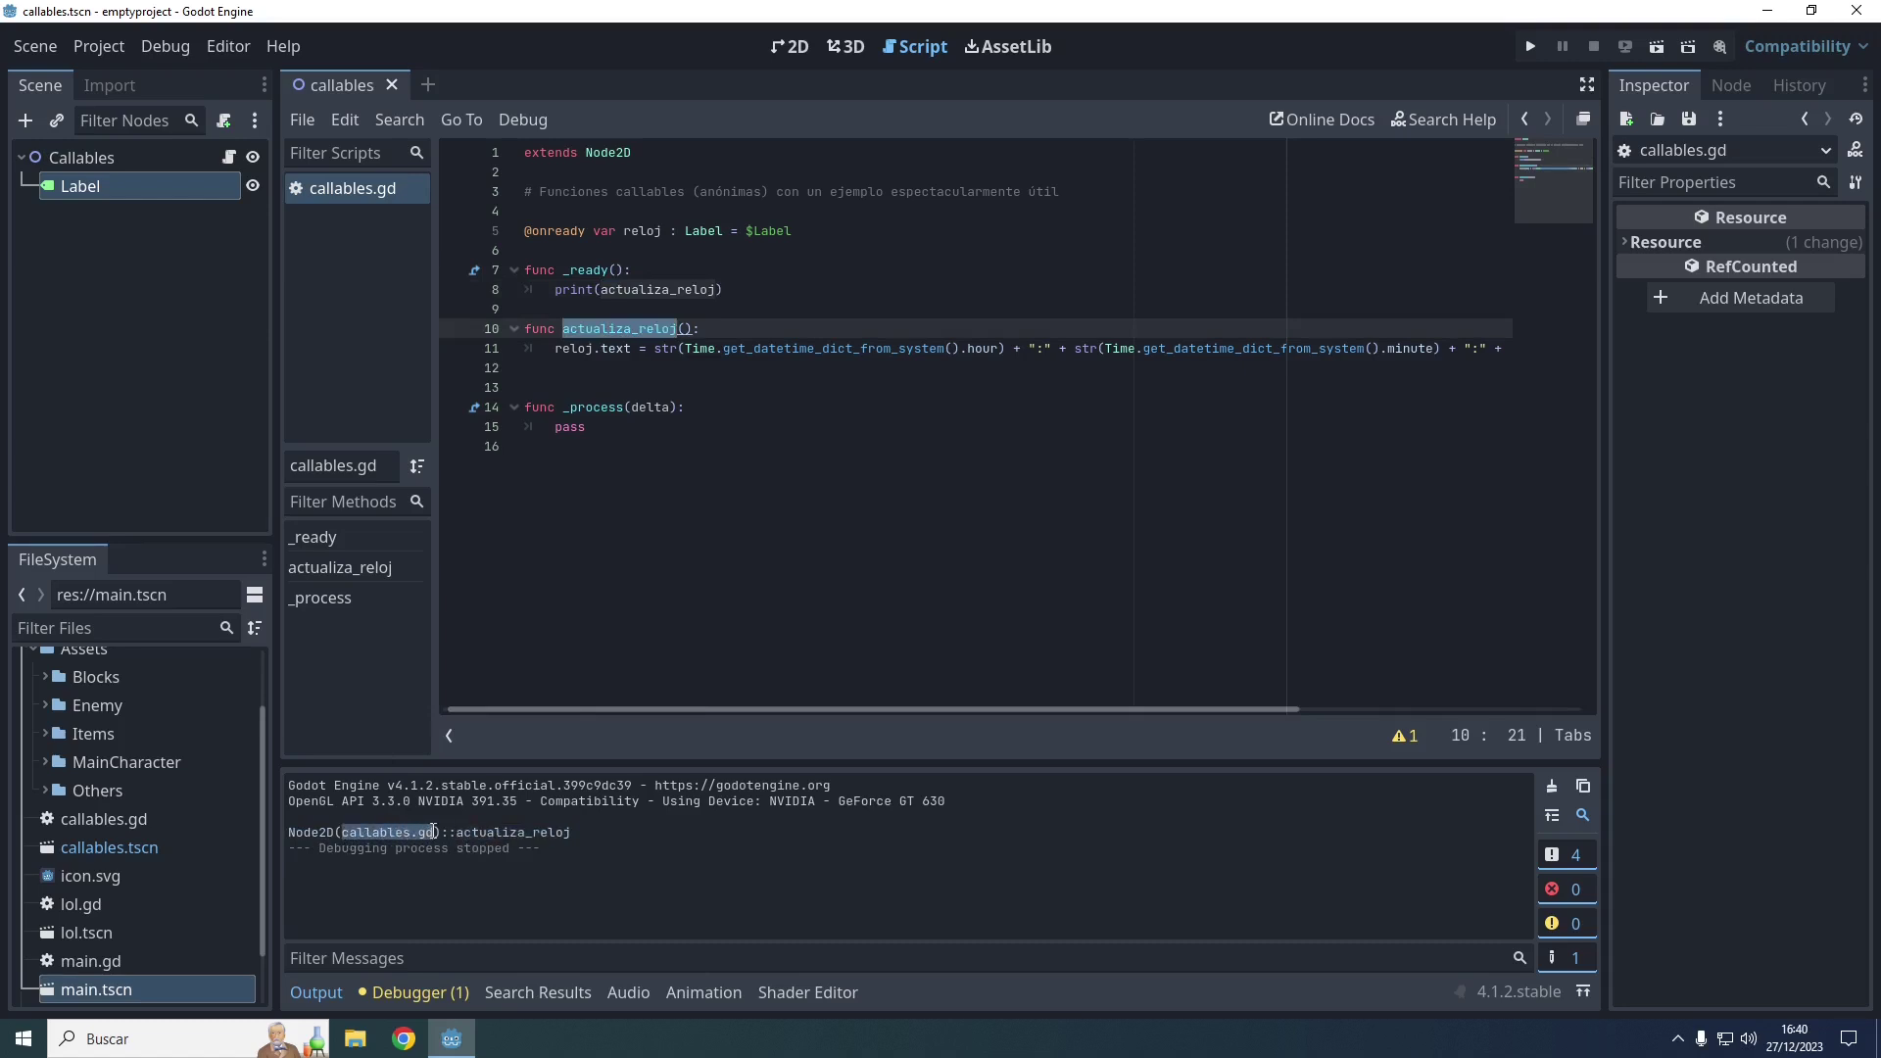
left_click(736, 331)
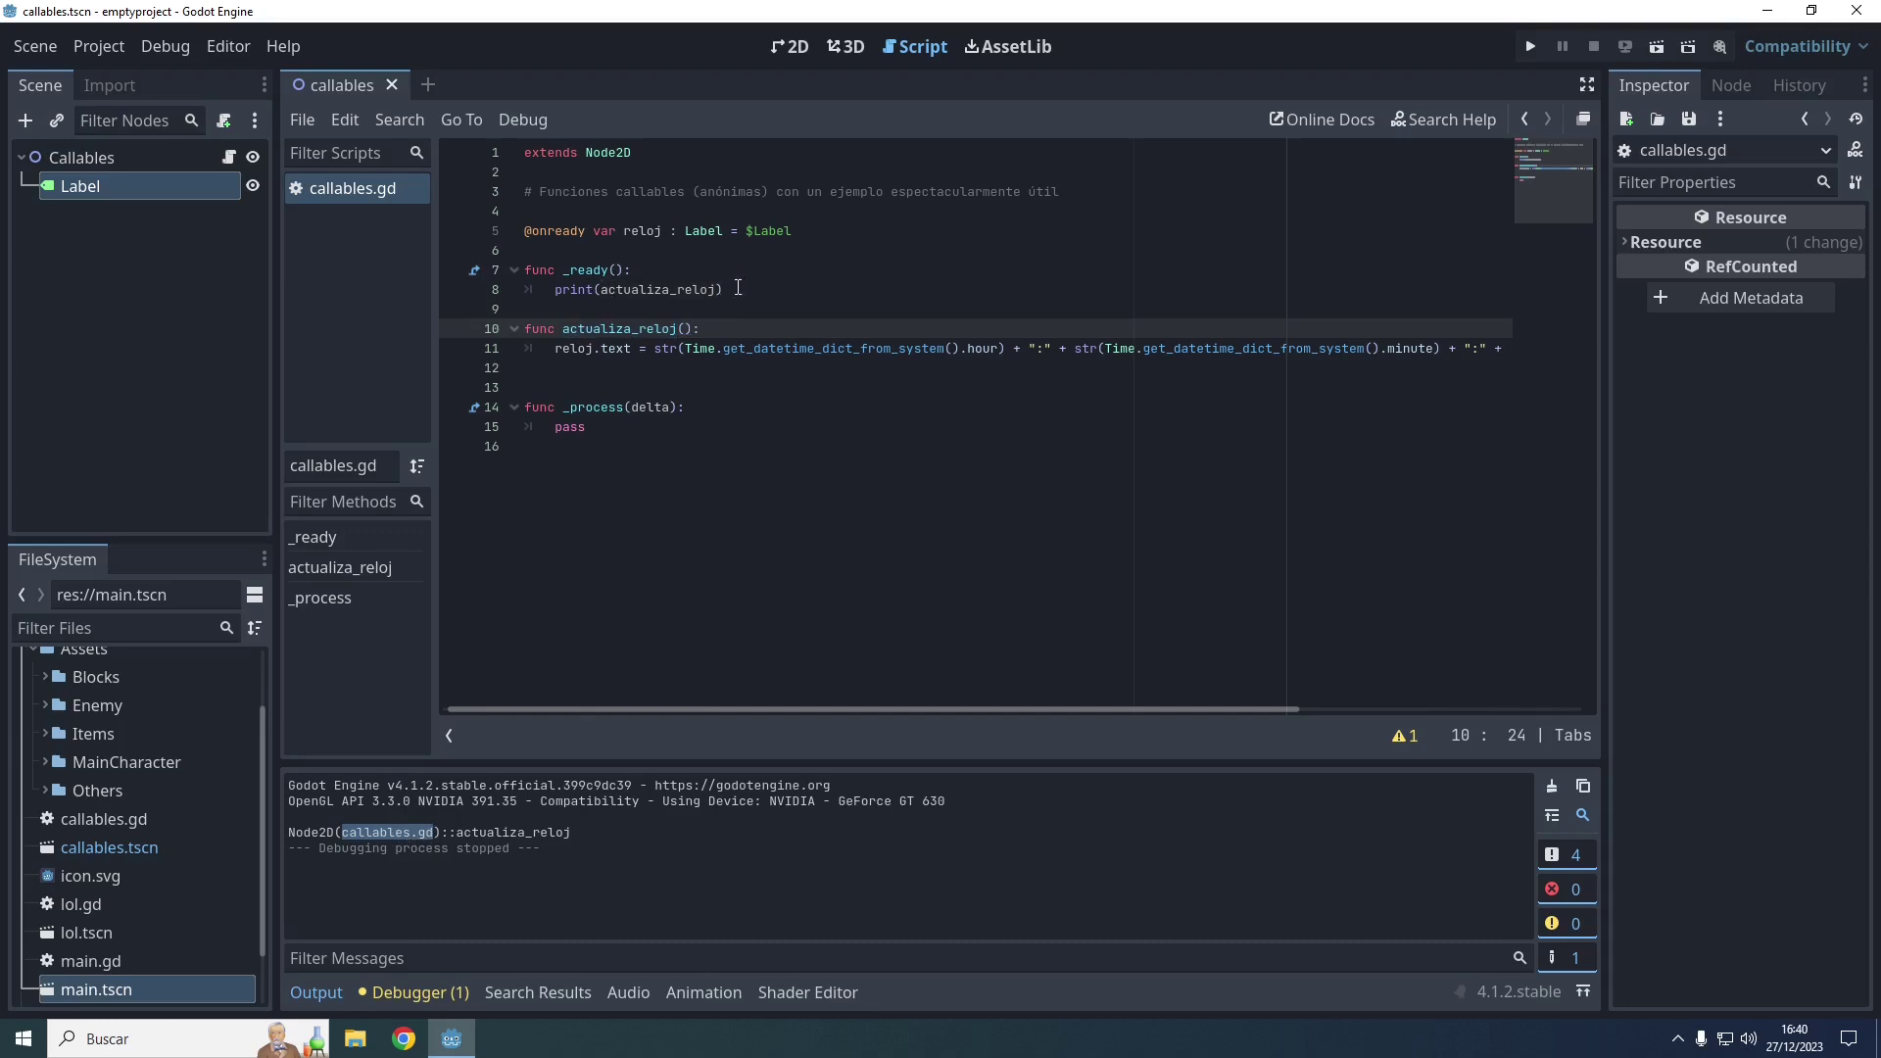
left_click_drag(738, 287, 554, 290)
- Replace line 8 with actualiza_reloj.call() using autocomplete
type("act")
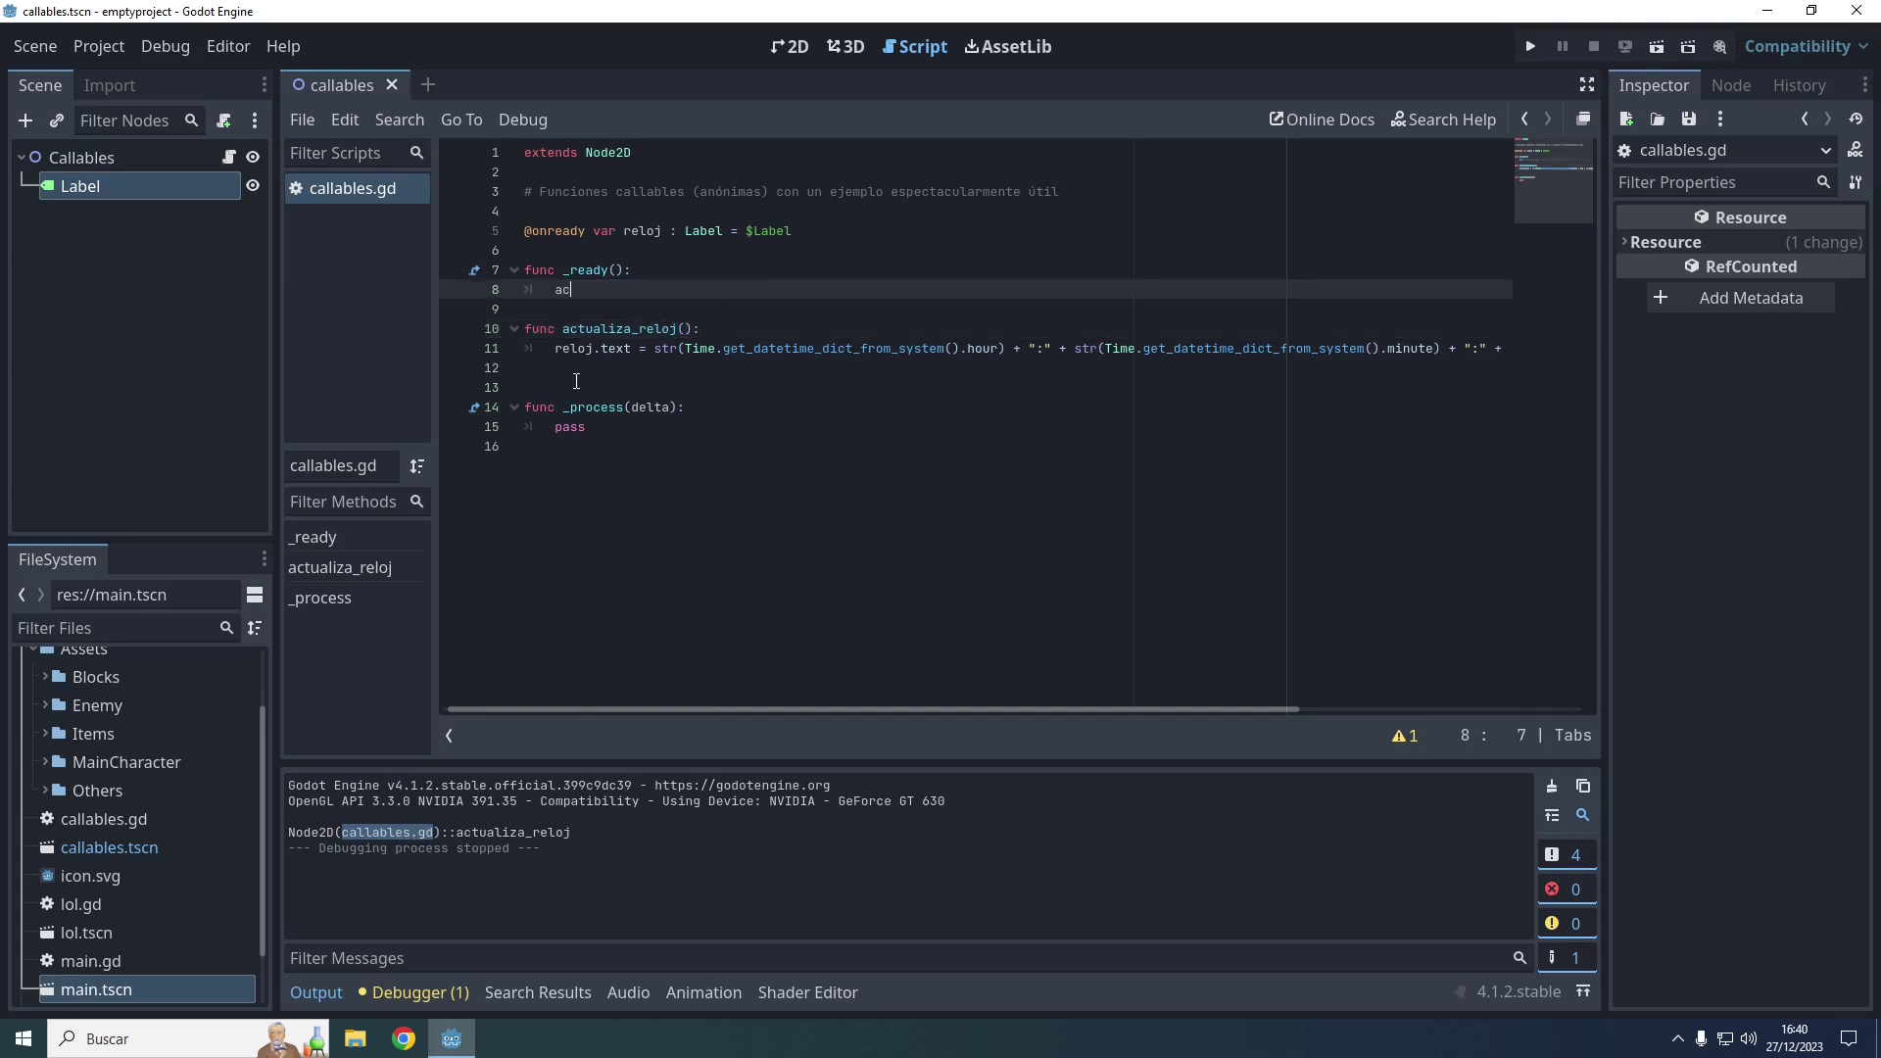
key("Return")
key("BackSpace")
key("BackSpace")
type(".call")
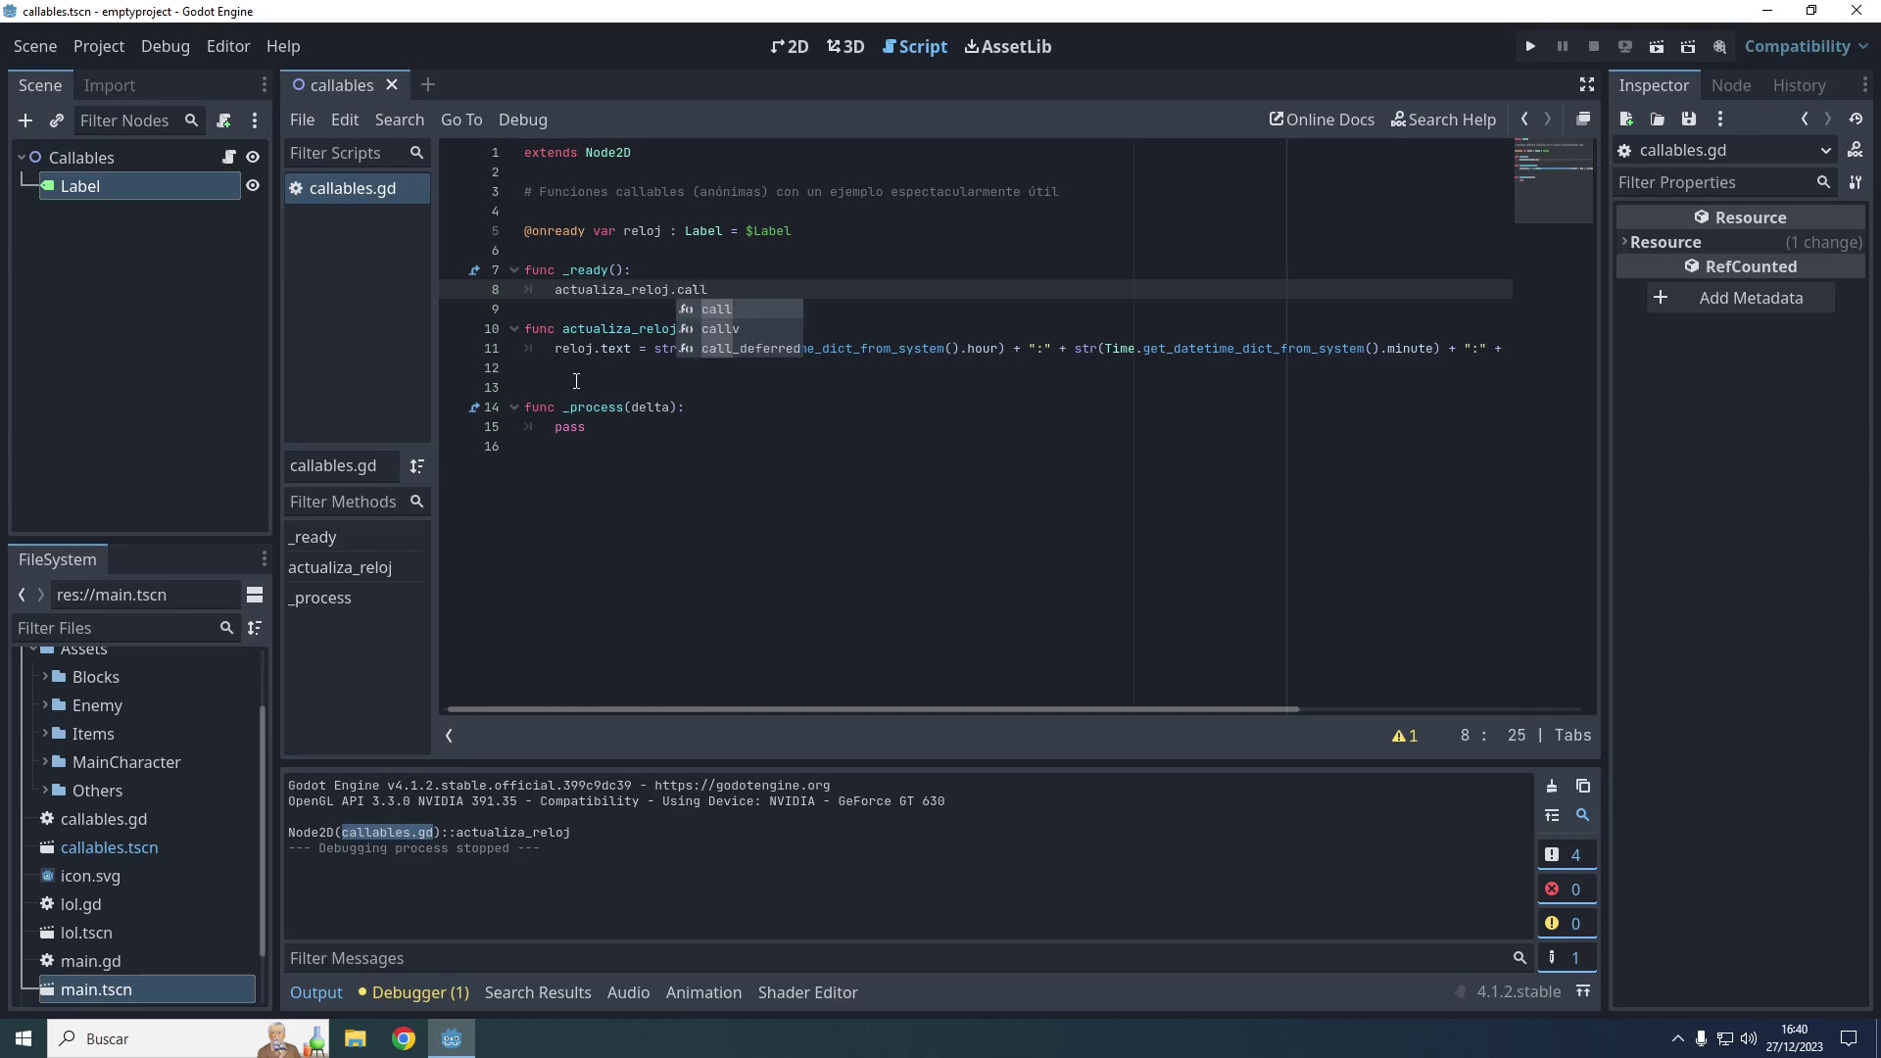
key("Return")
left_click_drag(670, 289, 764, 291)
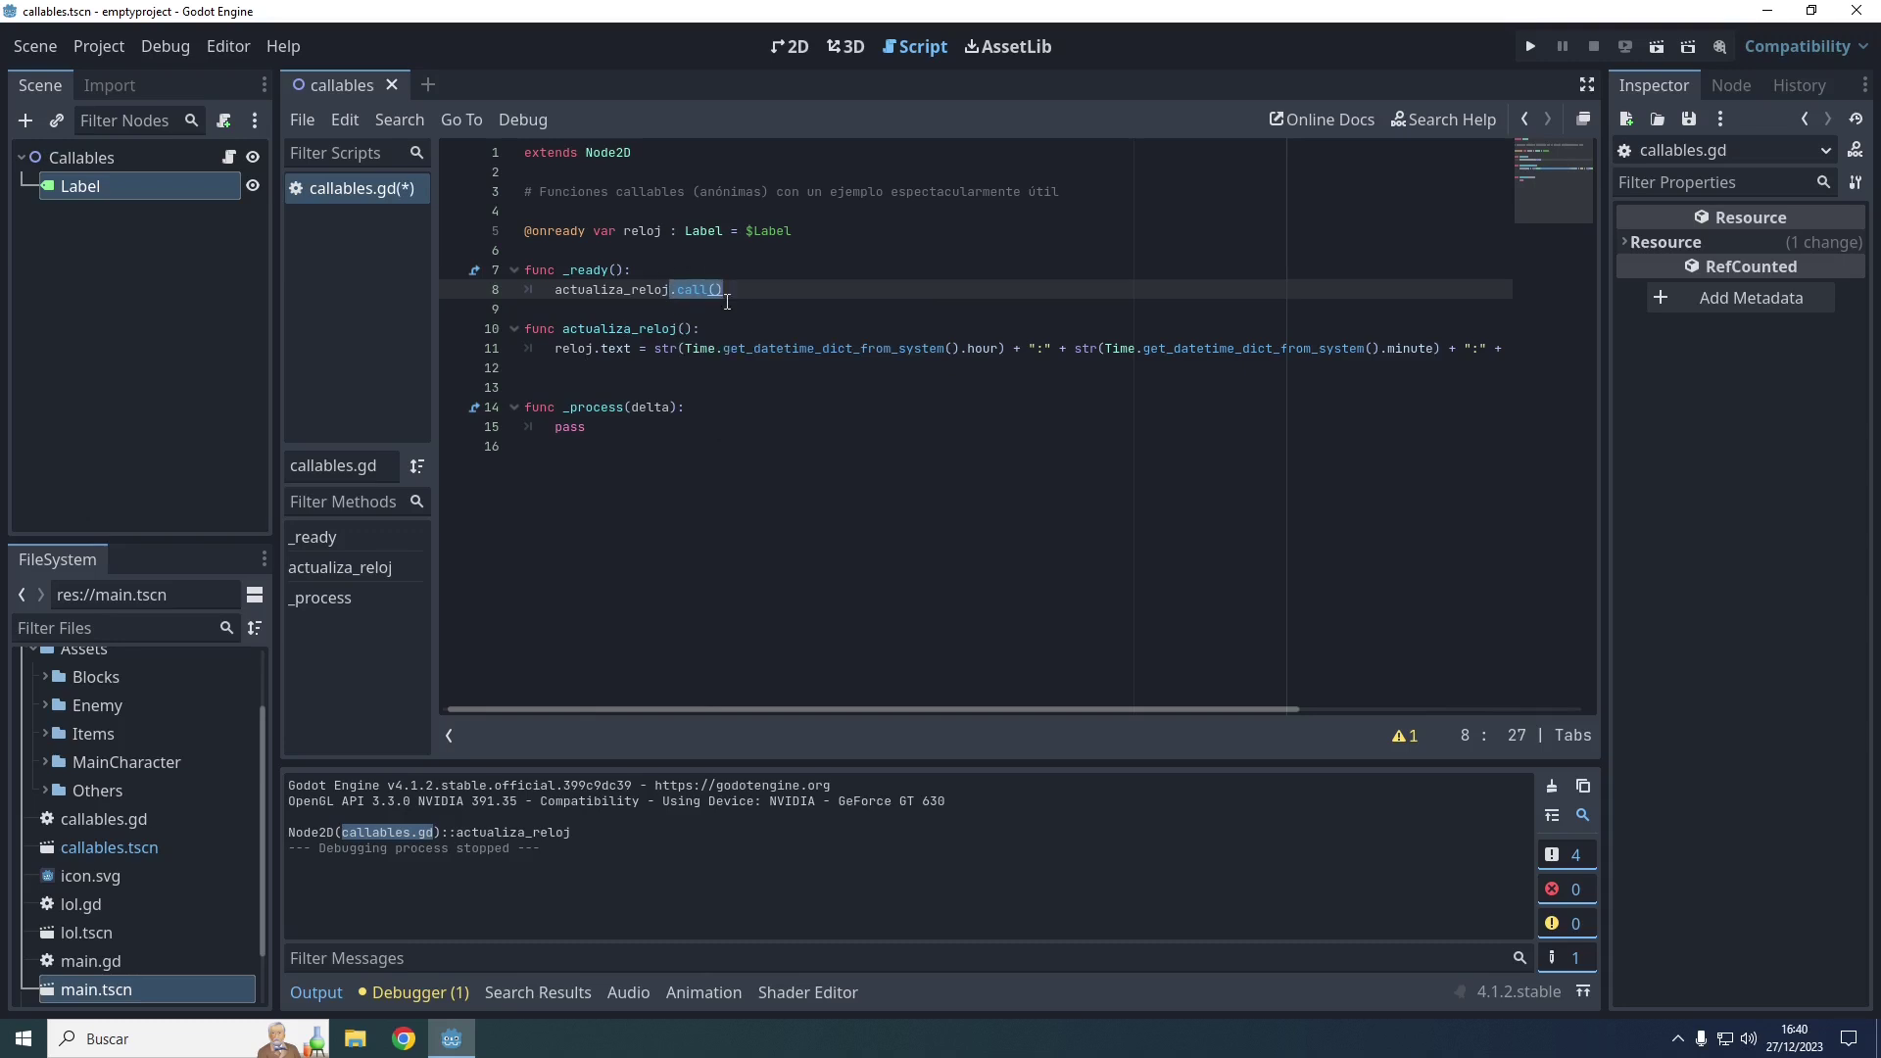
key("Right")
- Run the scene with F6, check the clock label, and close the game
key("F6")
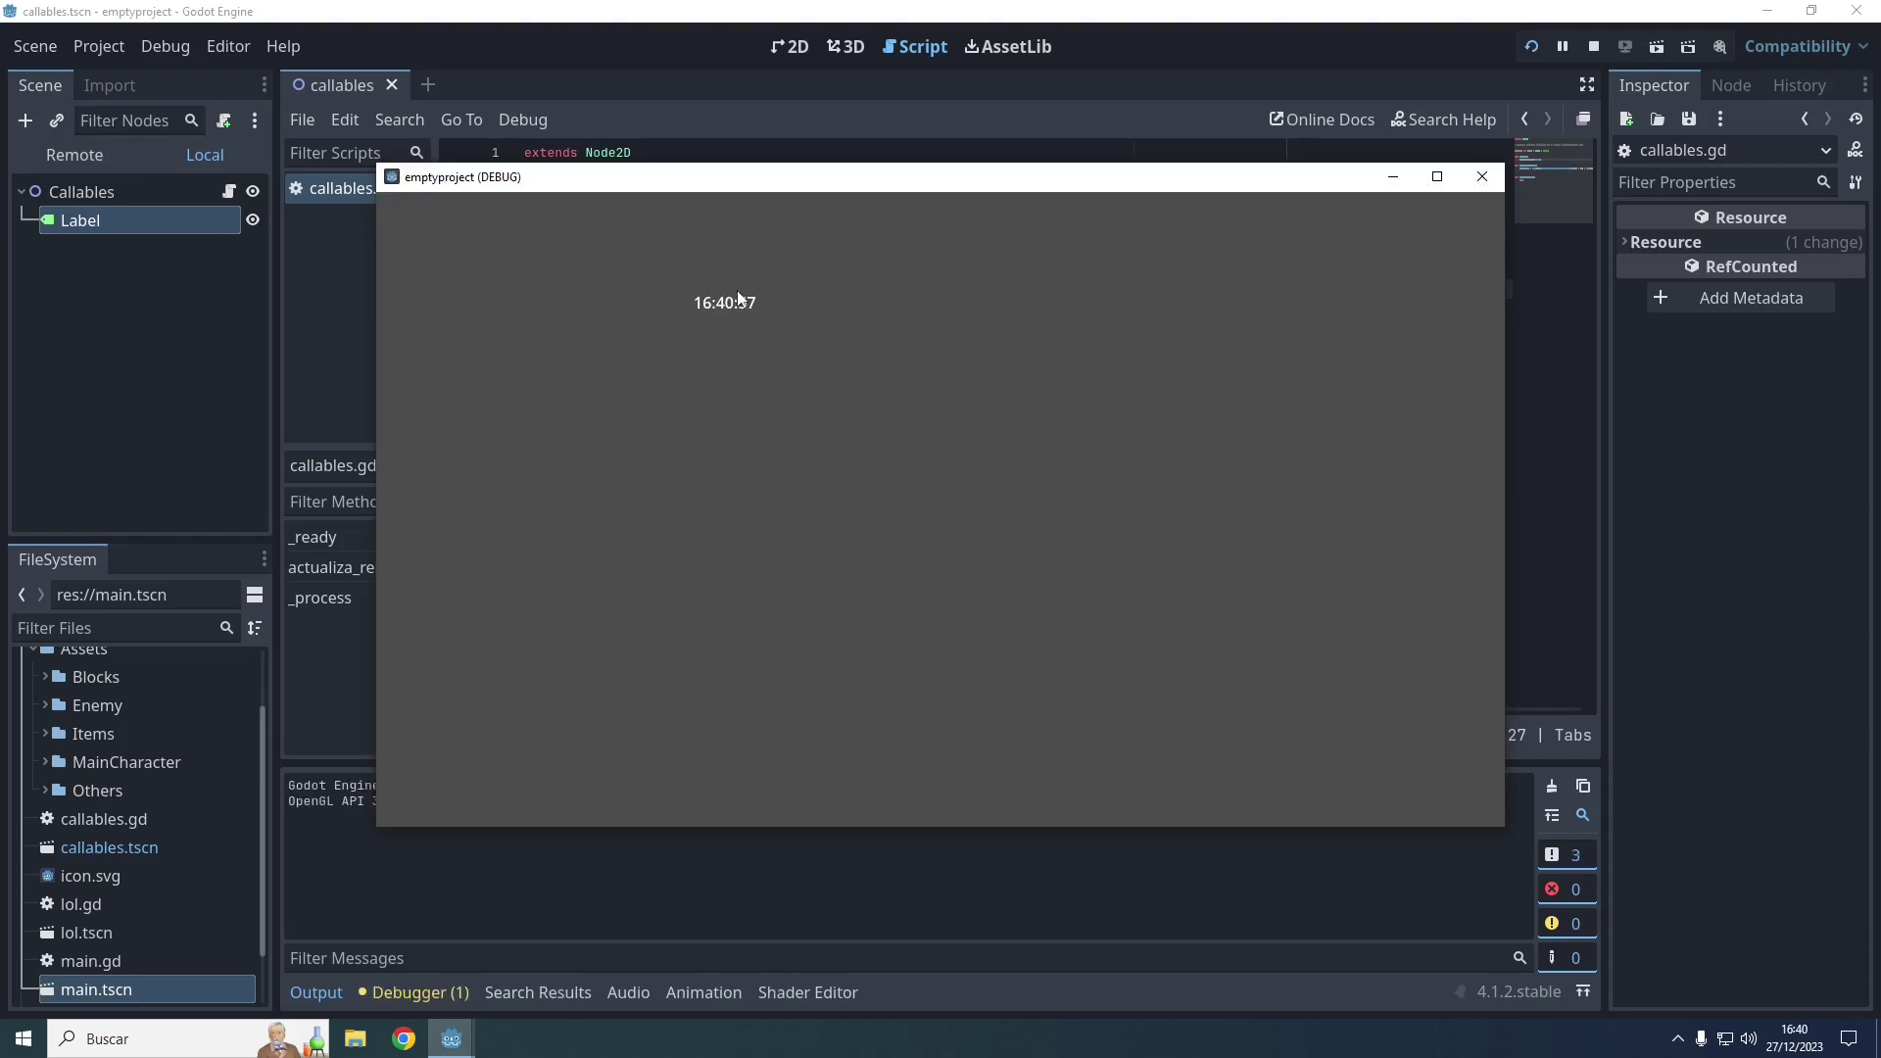
left_click_drag(744, 178, 776, 171)
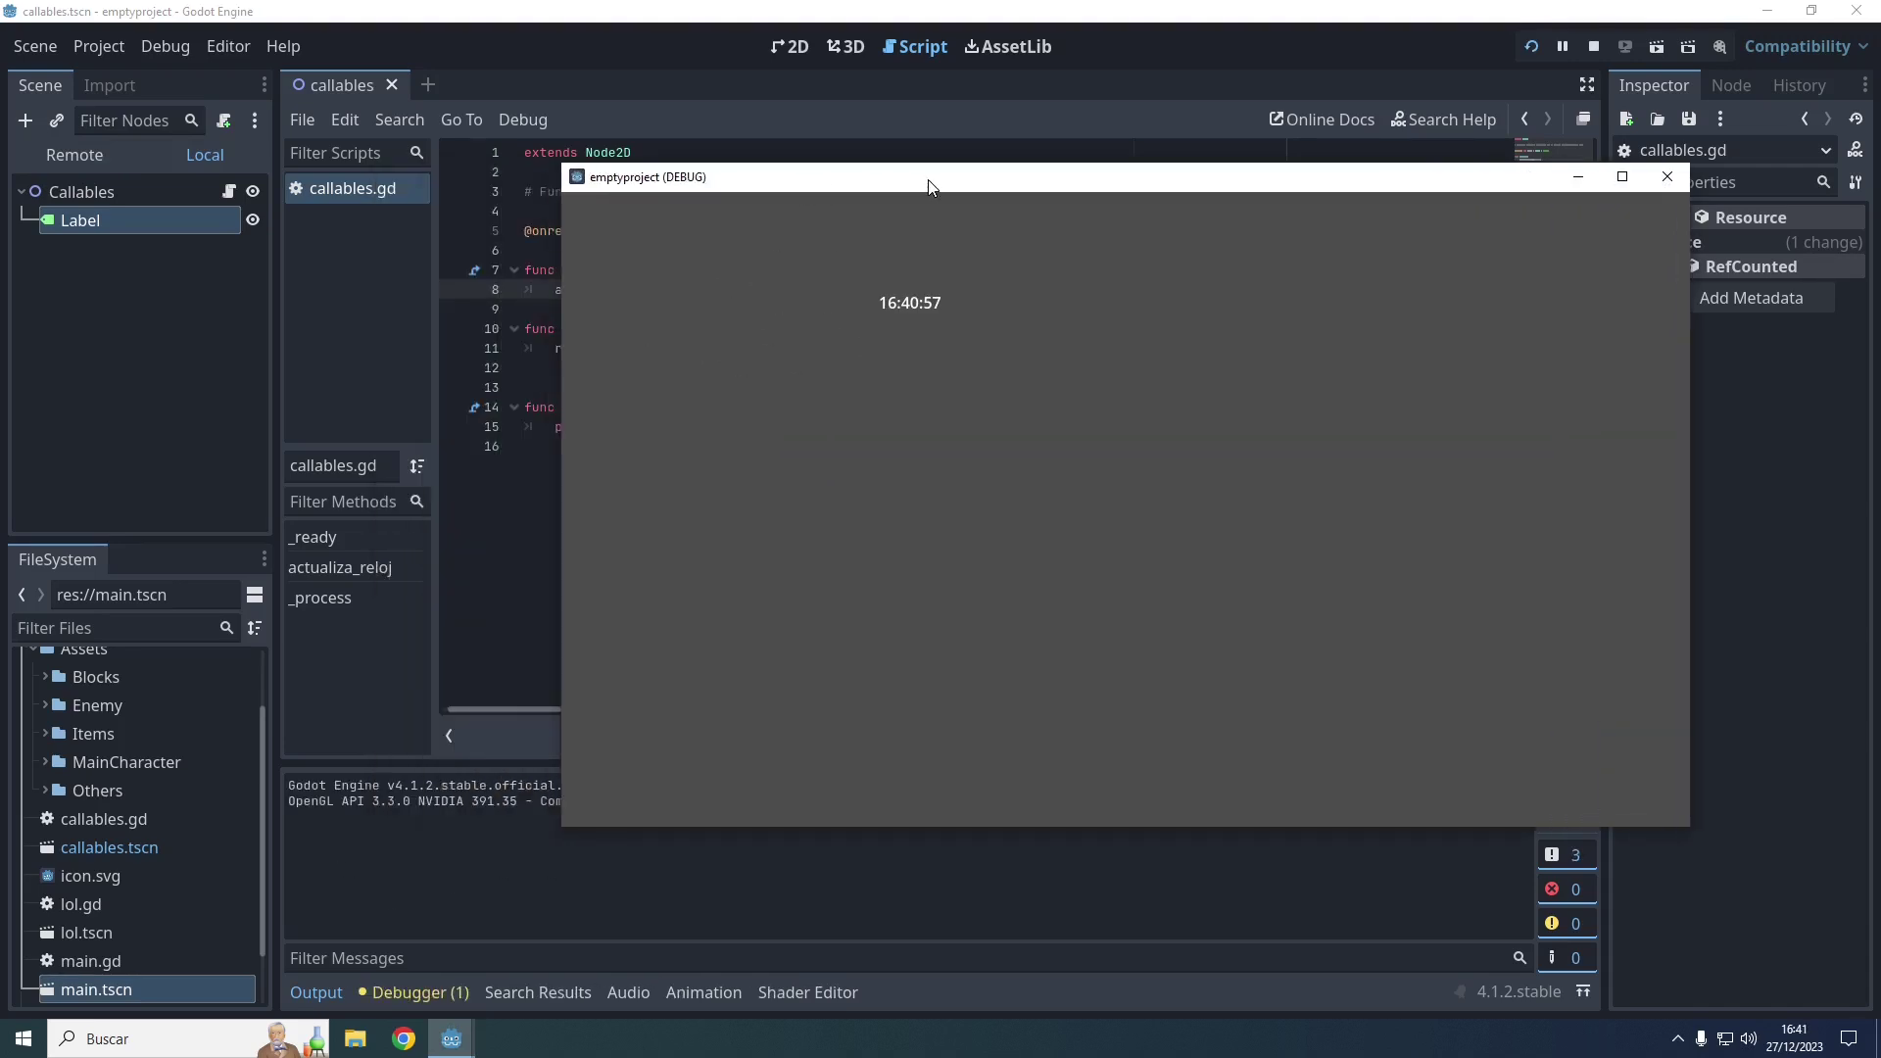
left_click(1514, 170)
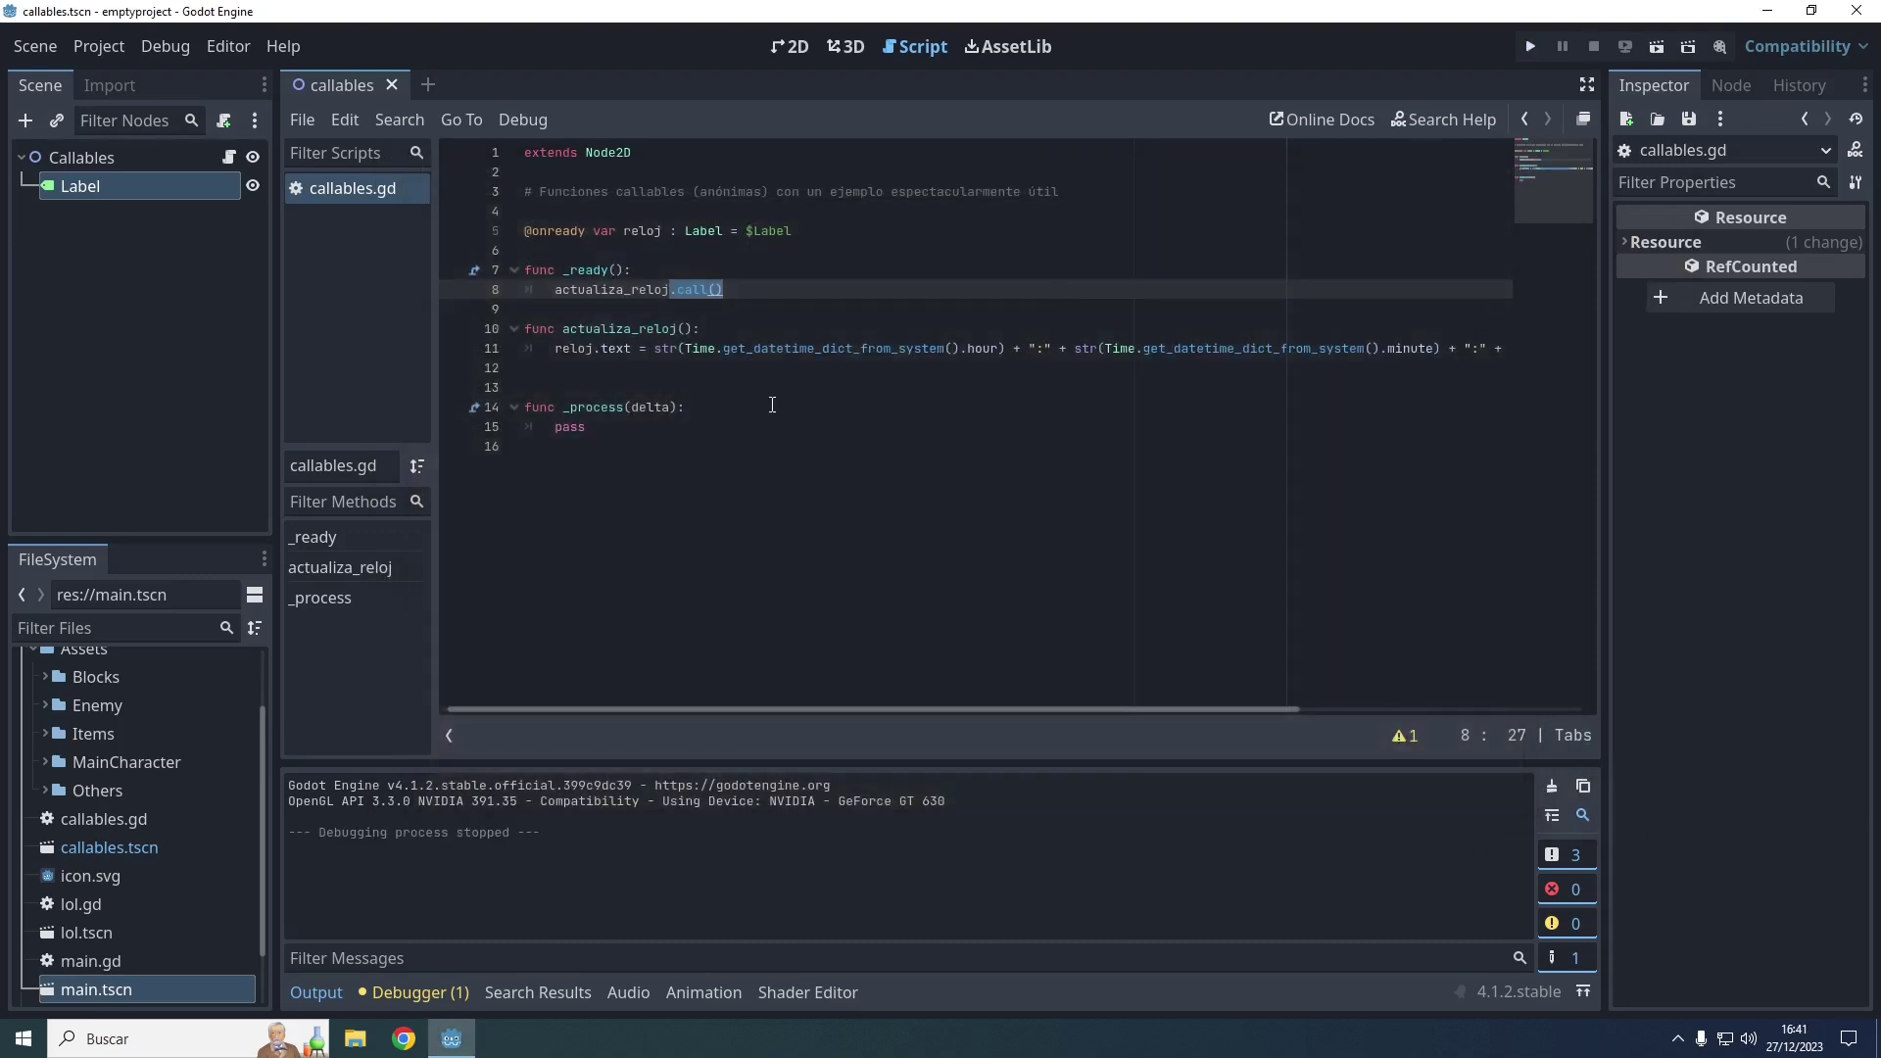
left_click(772, 283)
- Change line 8 to 'if actualiza_reloj is Callable:' with print("si lo es") indented below
left_click_drag(645, 289, 785, 289)
type("is Ca")
type("ll")
key("Return")
key("Home")
type("if")
key("End")
type(":")
key("Return")
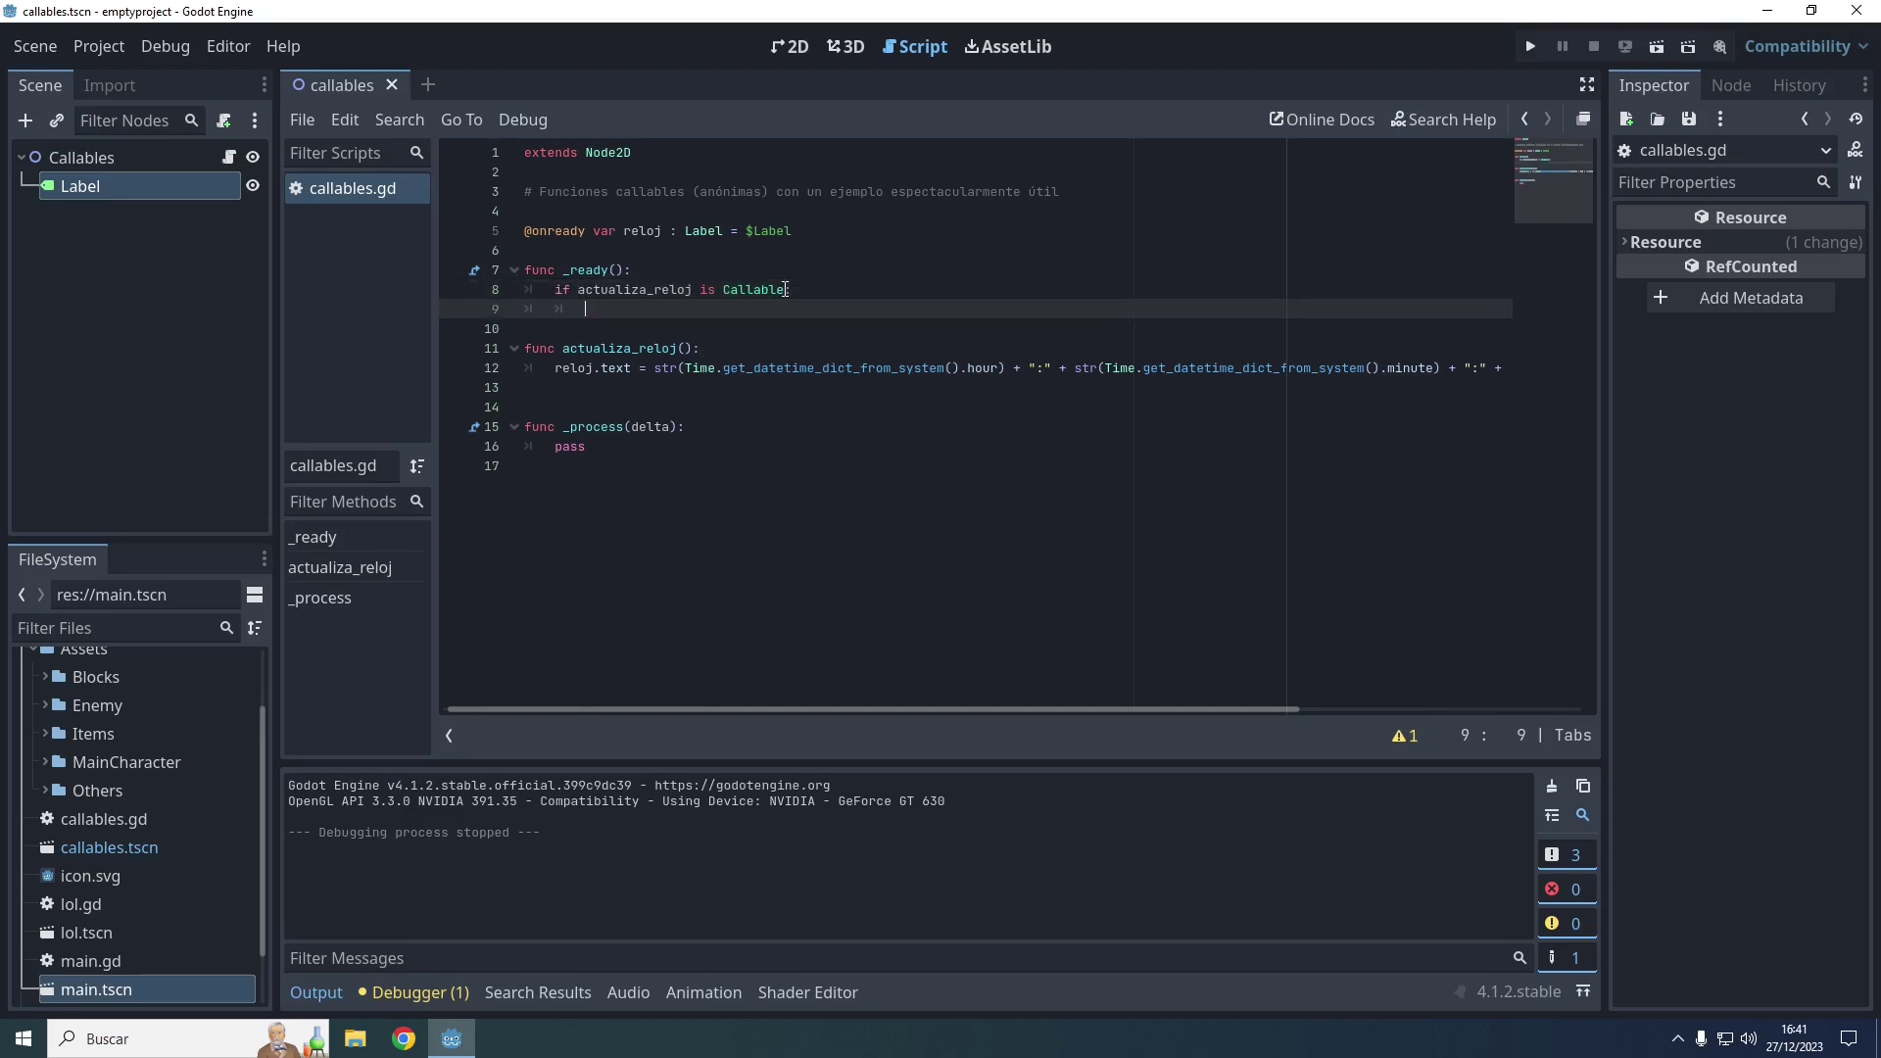
type("print")
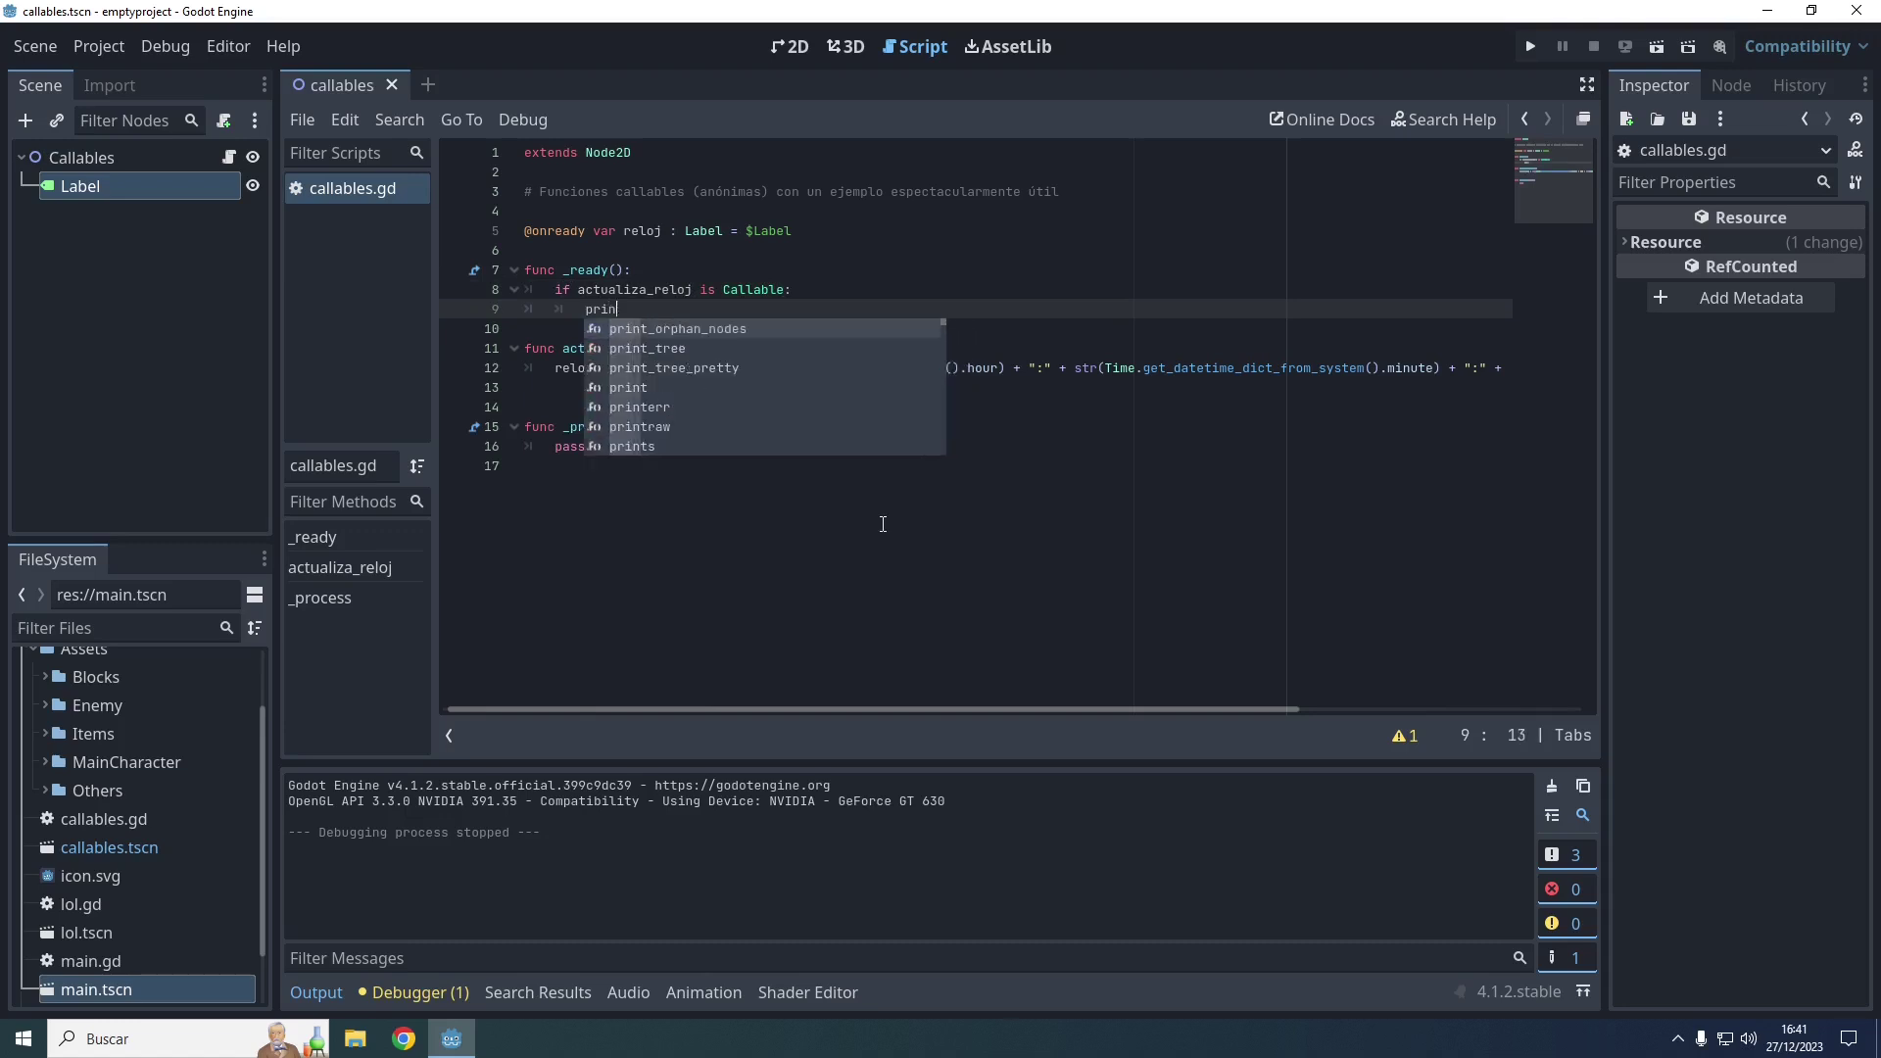
key("Return")
type("\"si lo es")
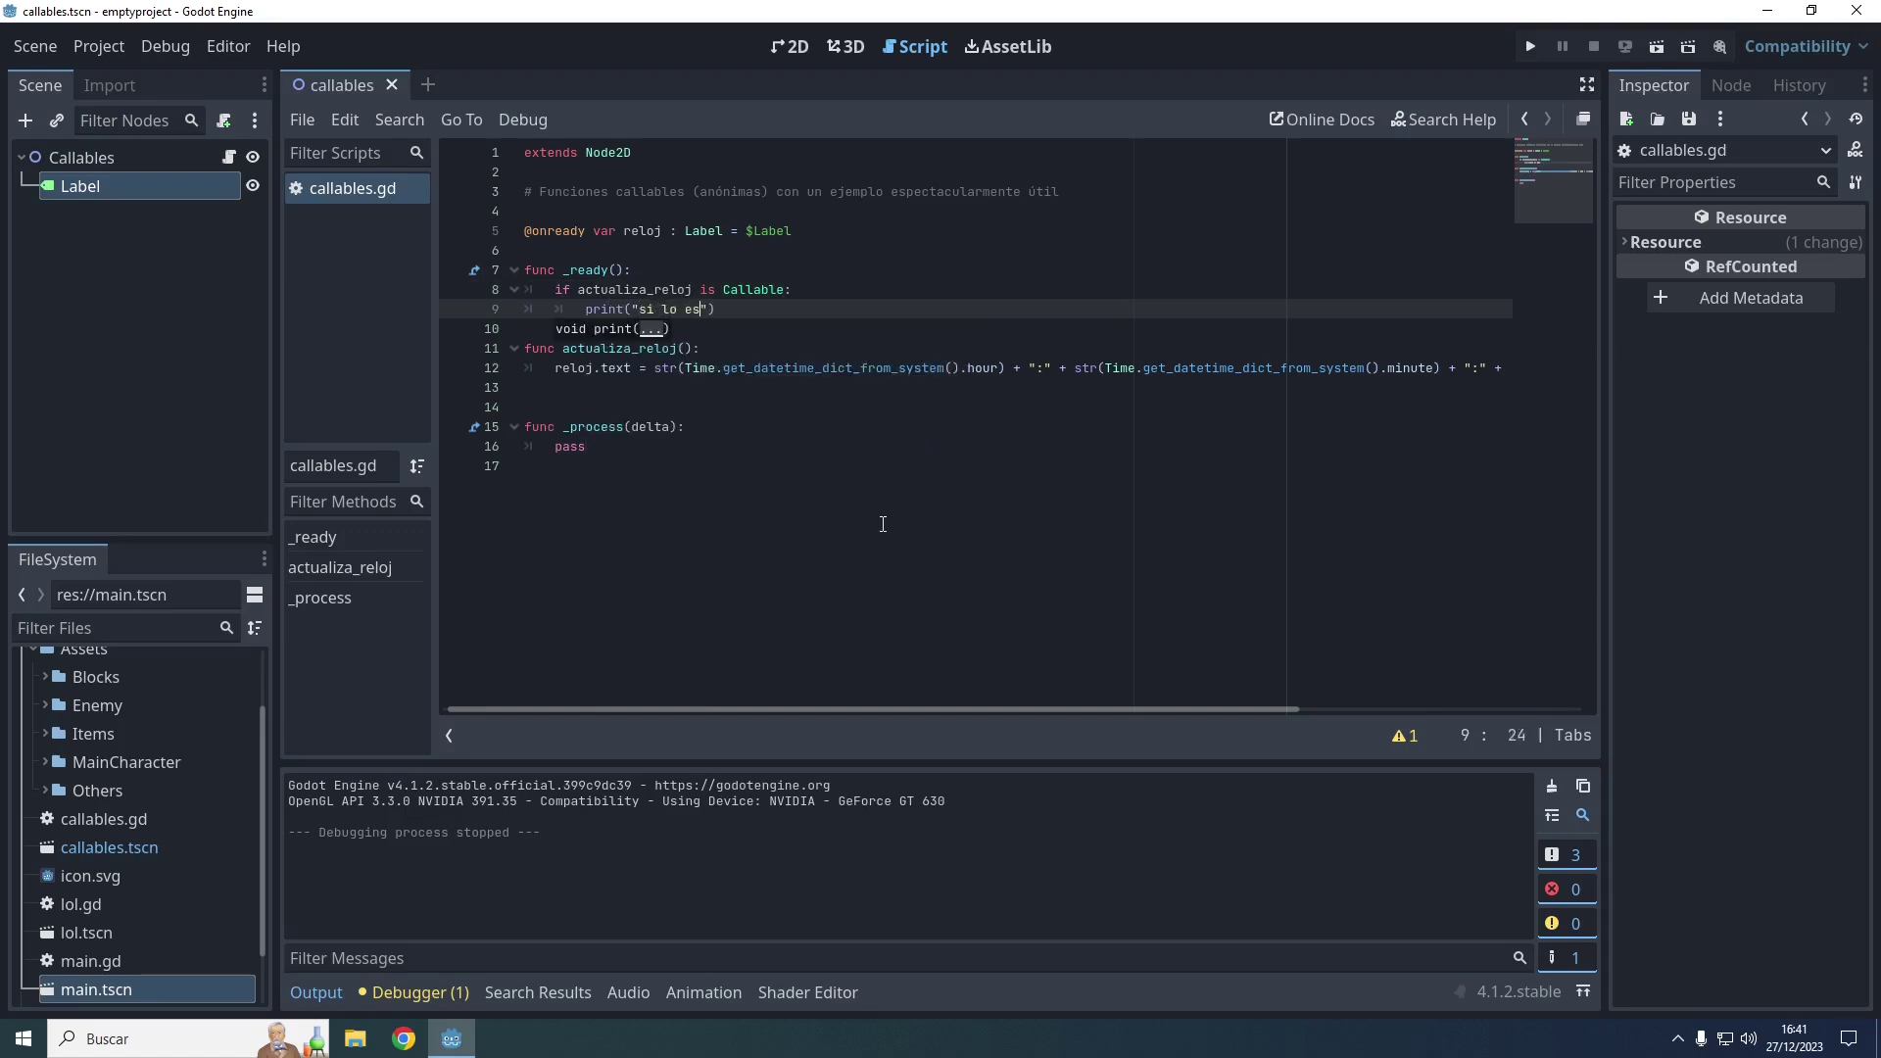
- Run with F5 to log "si lo es", then close the game window
key("F5")
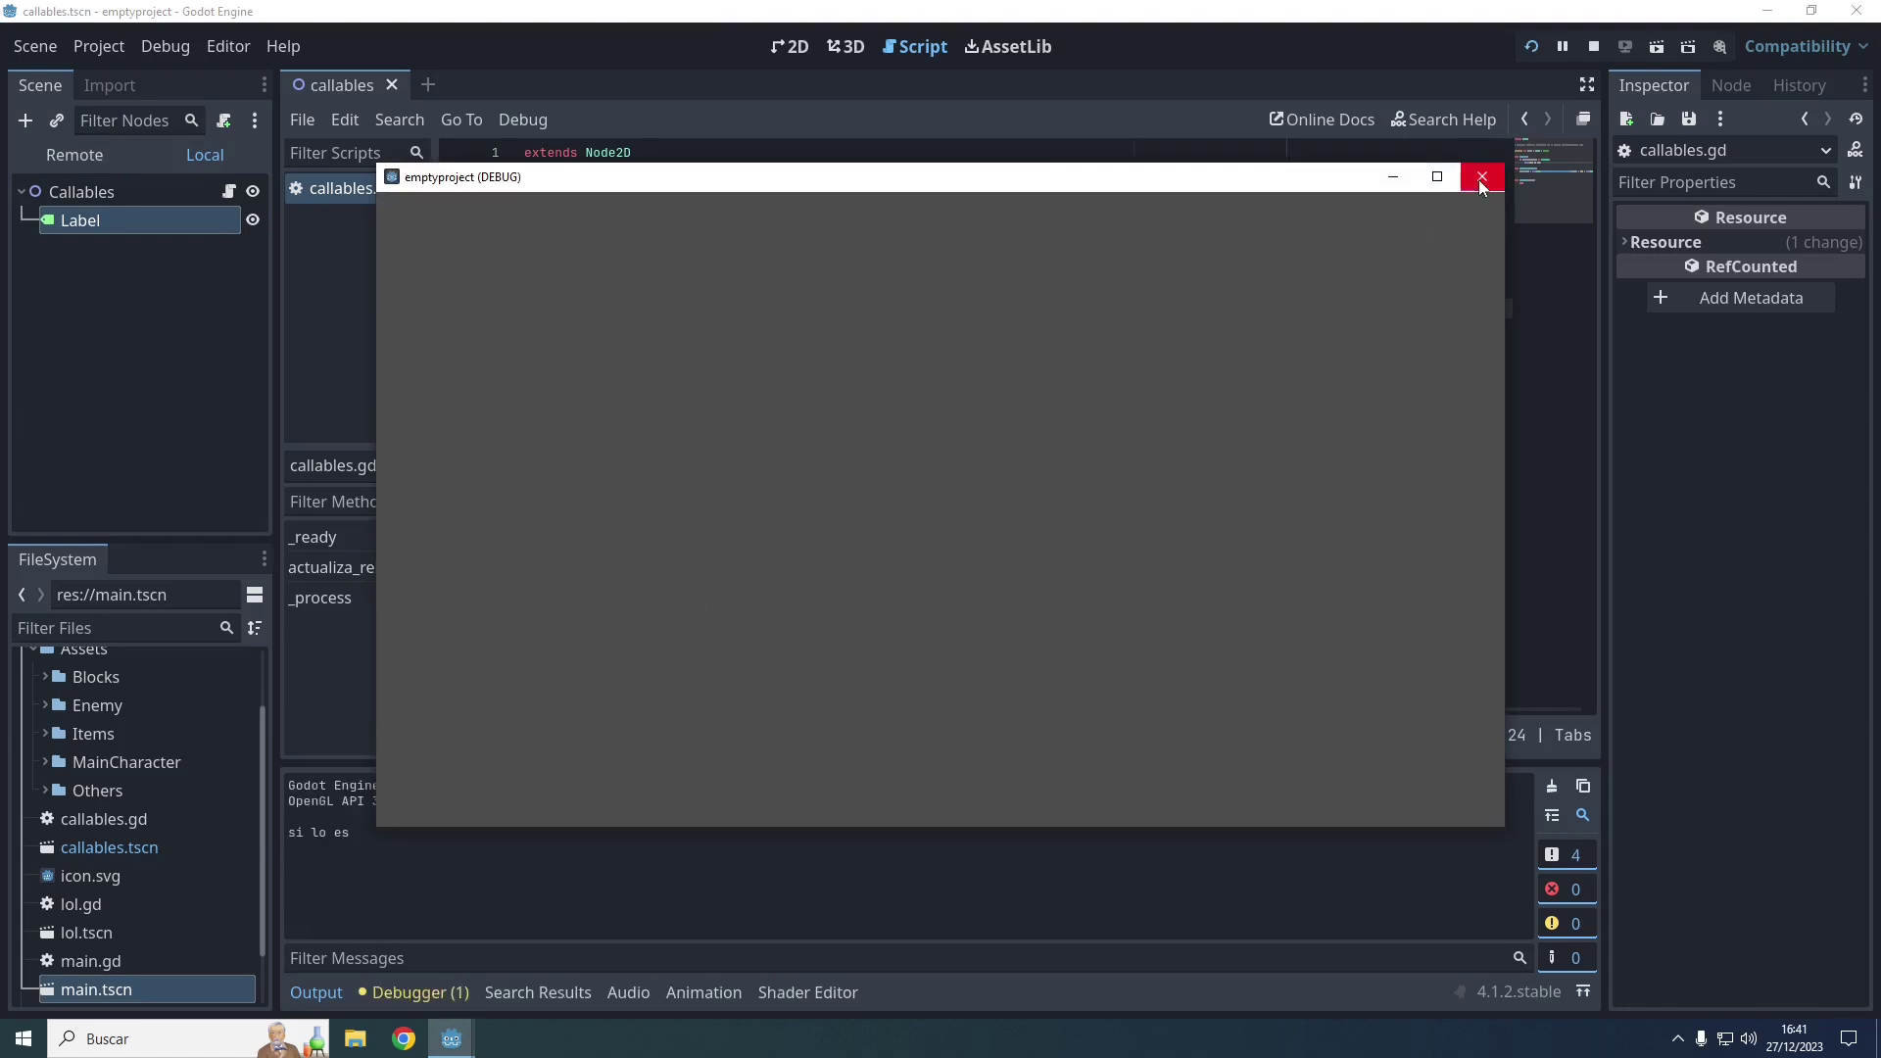
left_click(1480, 184)
left_click(811, 287)
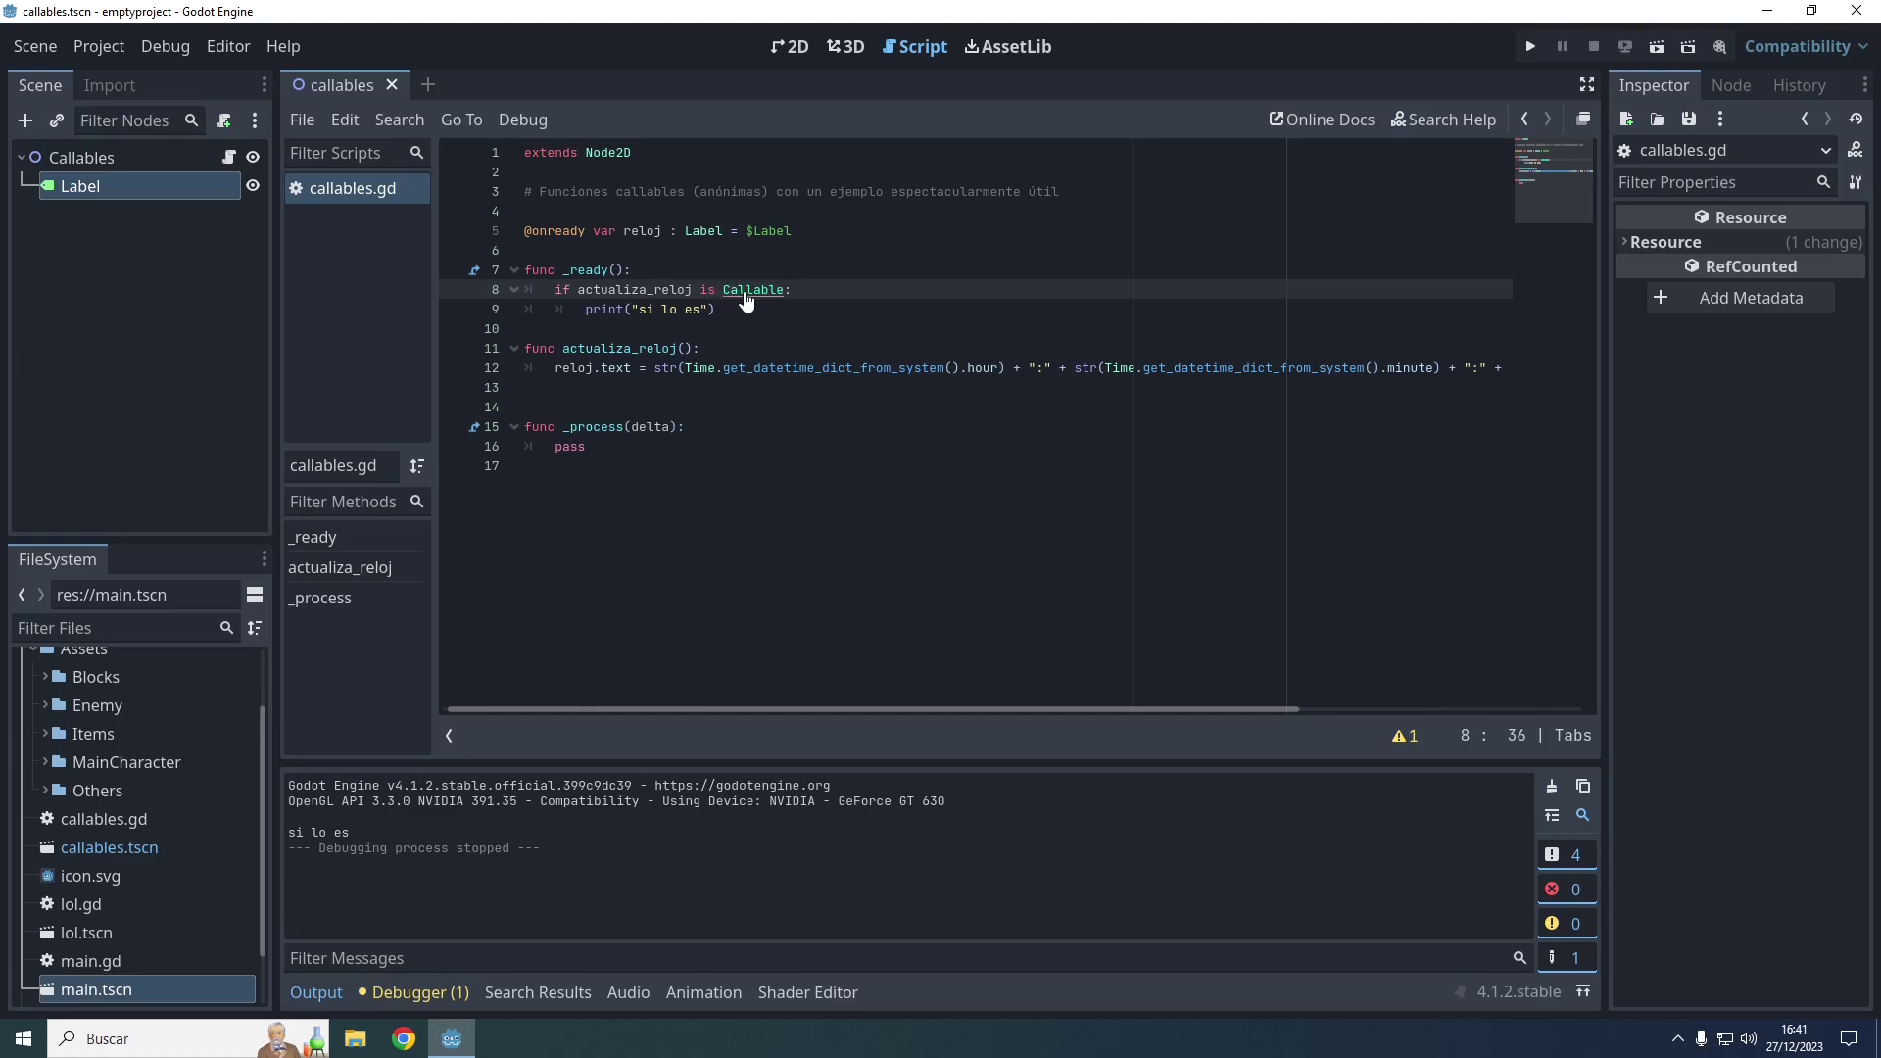
- Check the Callable documentation, then add and delete a trial String, Timer, Node2D line in _ready
left_click(747, 291, "ctrl")
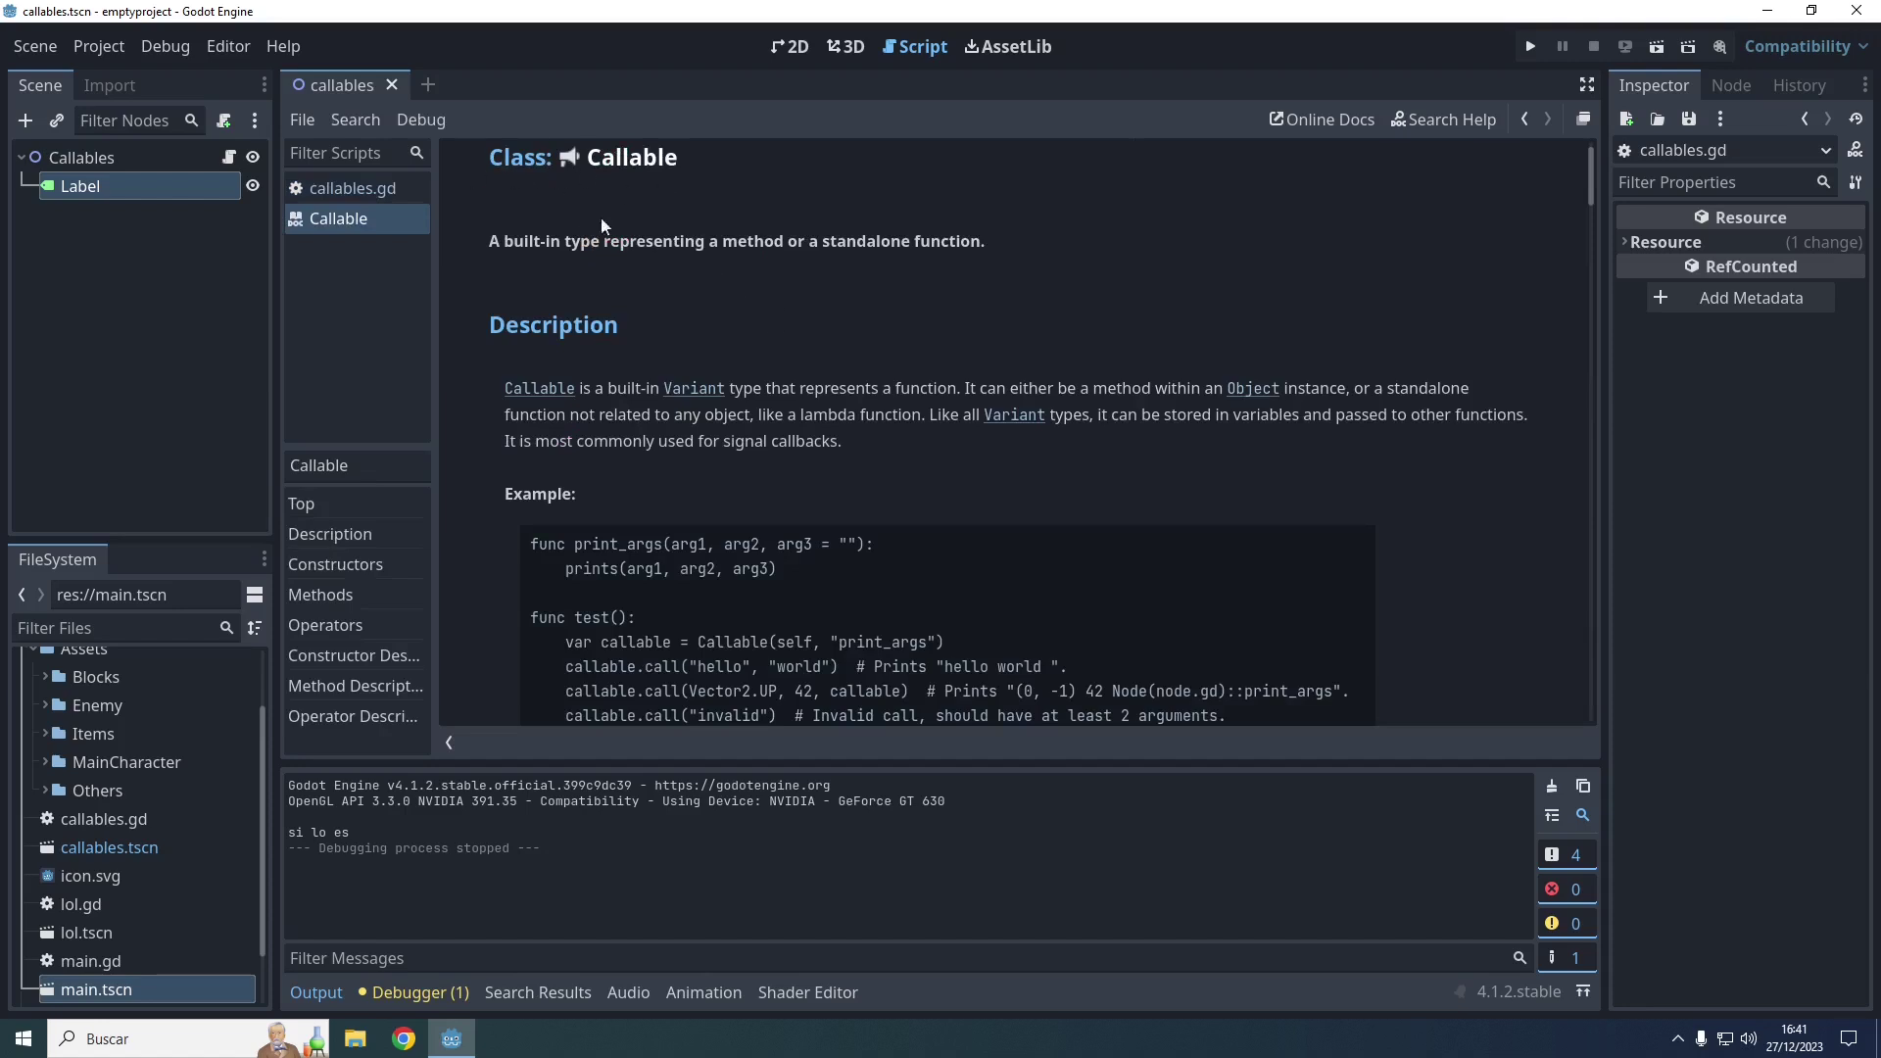
left_click(347, 189)
double_click(757, 287)
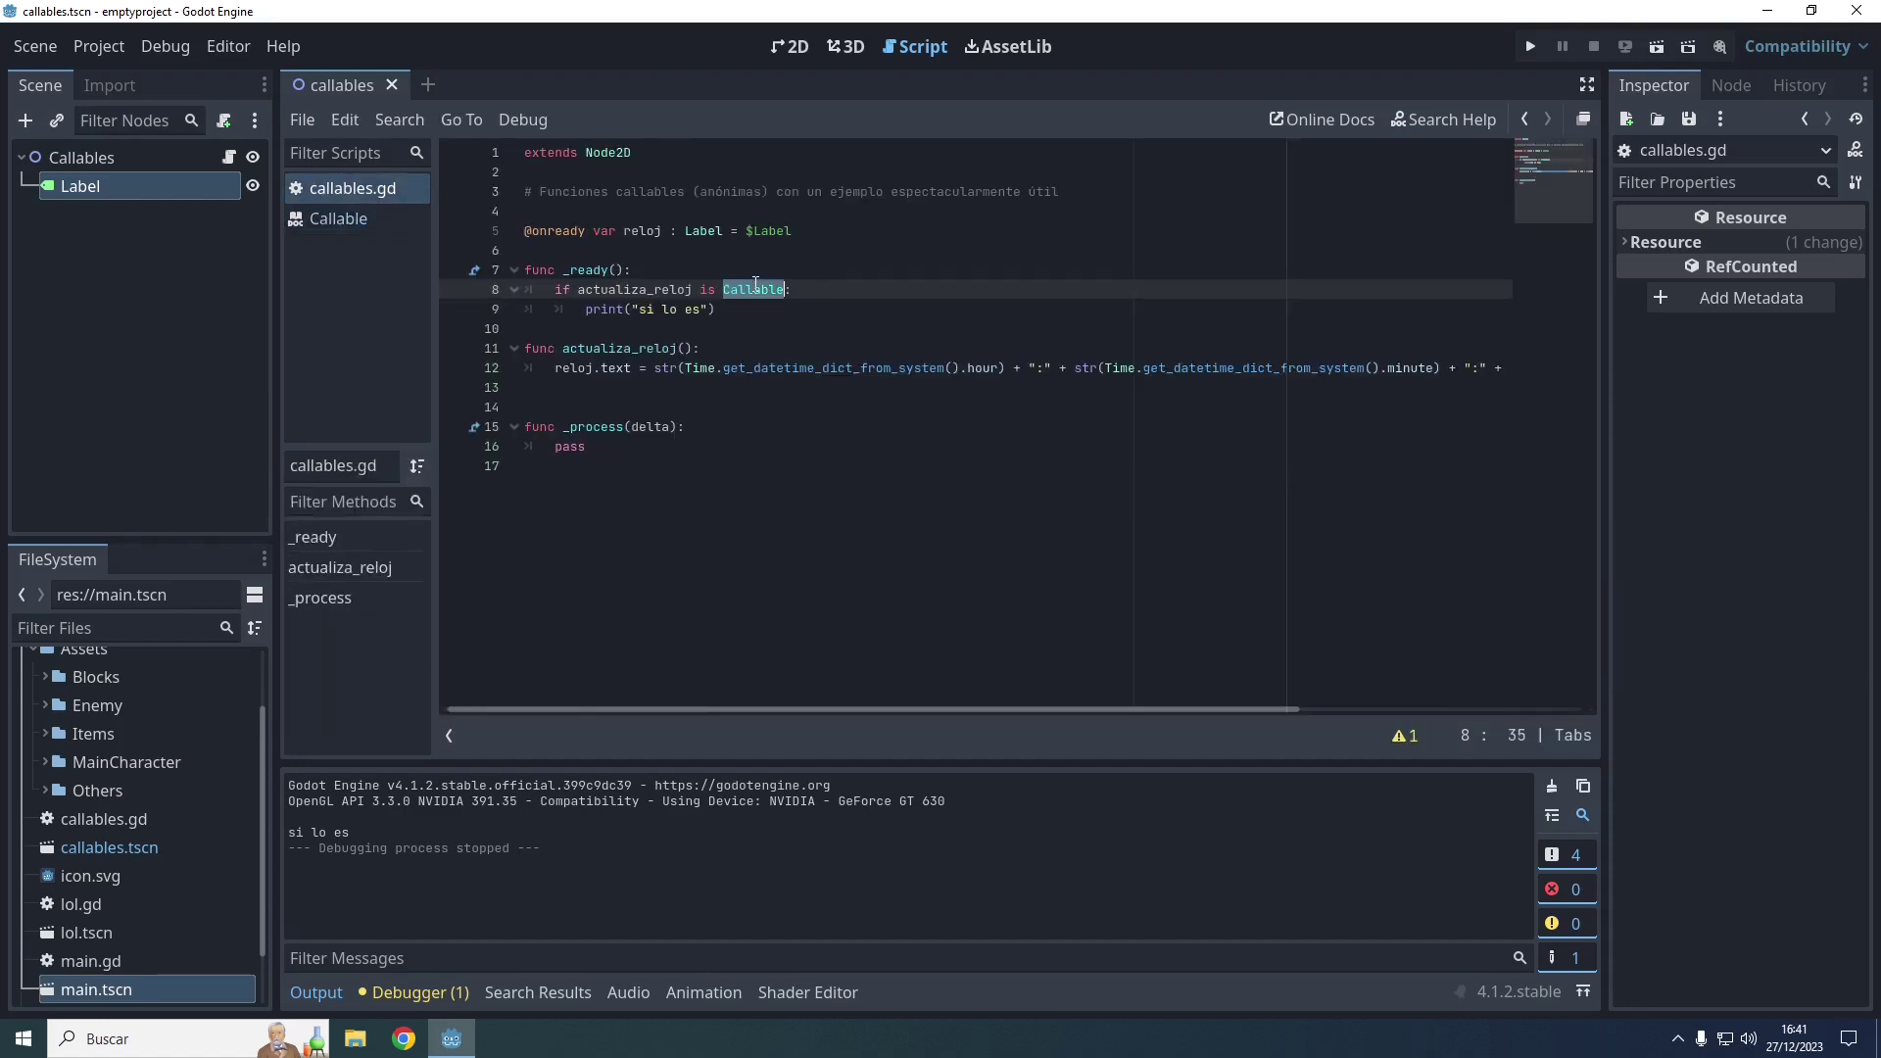
left_click(656, 273)
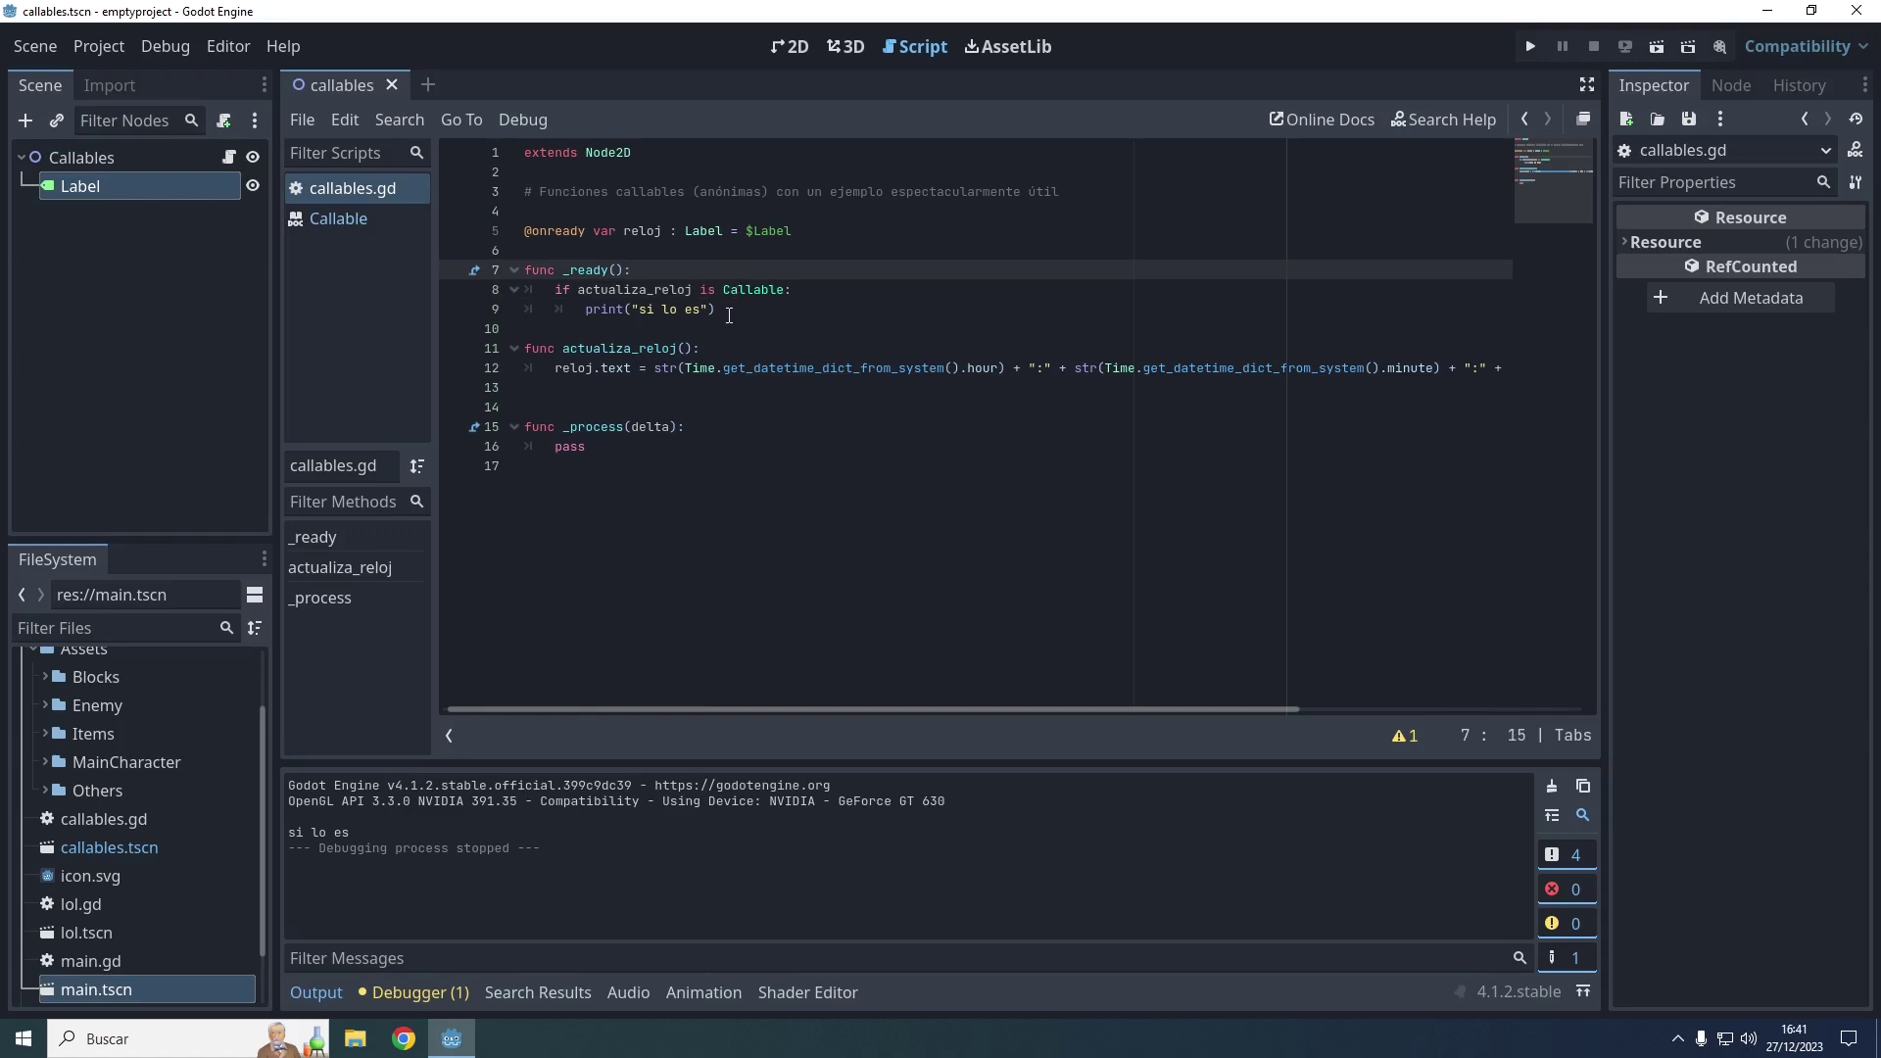
key("Return")
type("S")
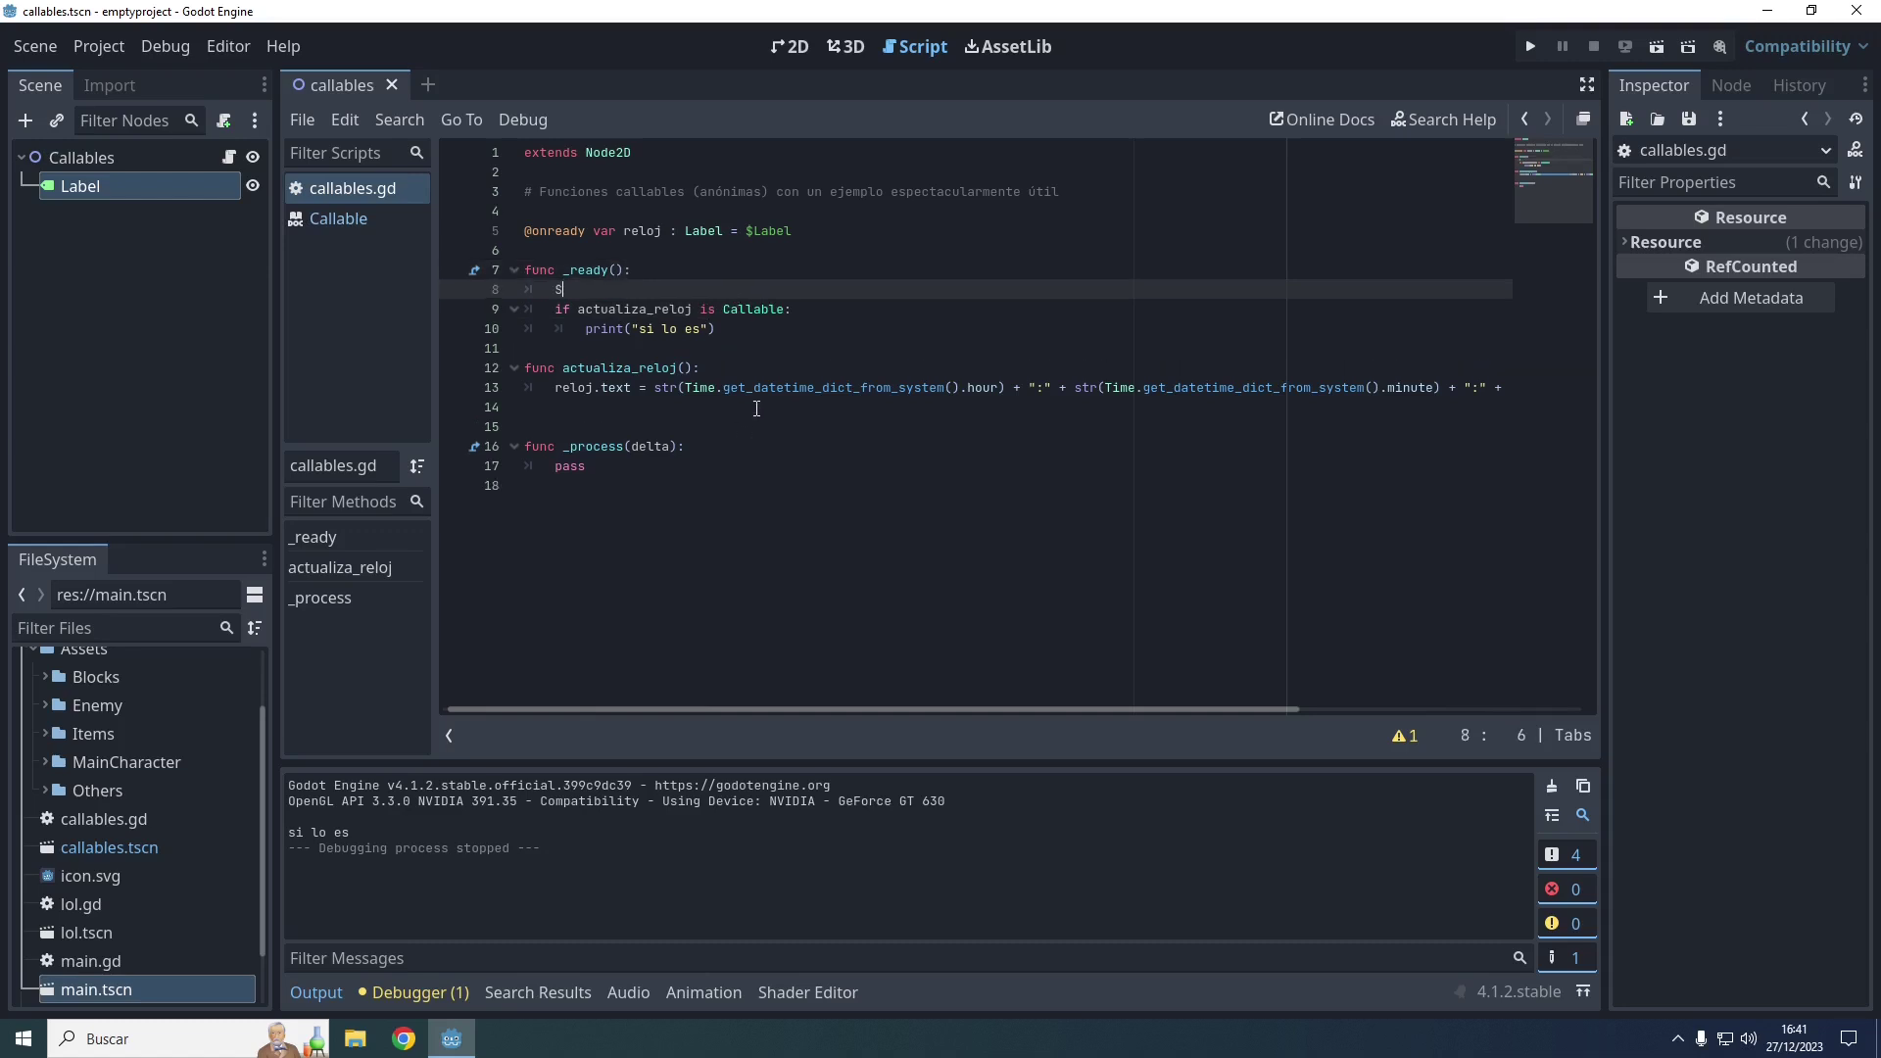
type("tring ")
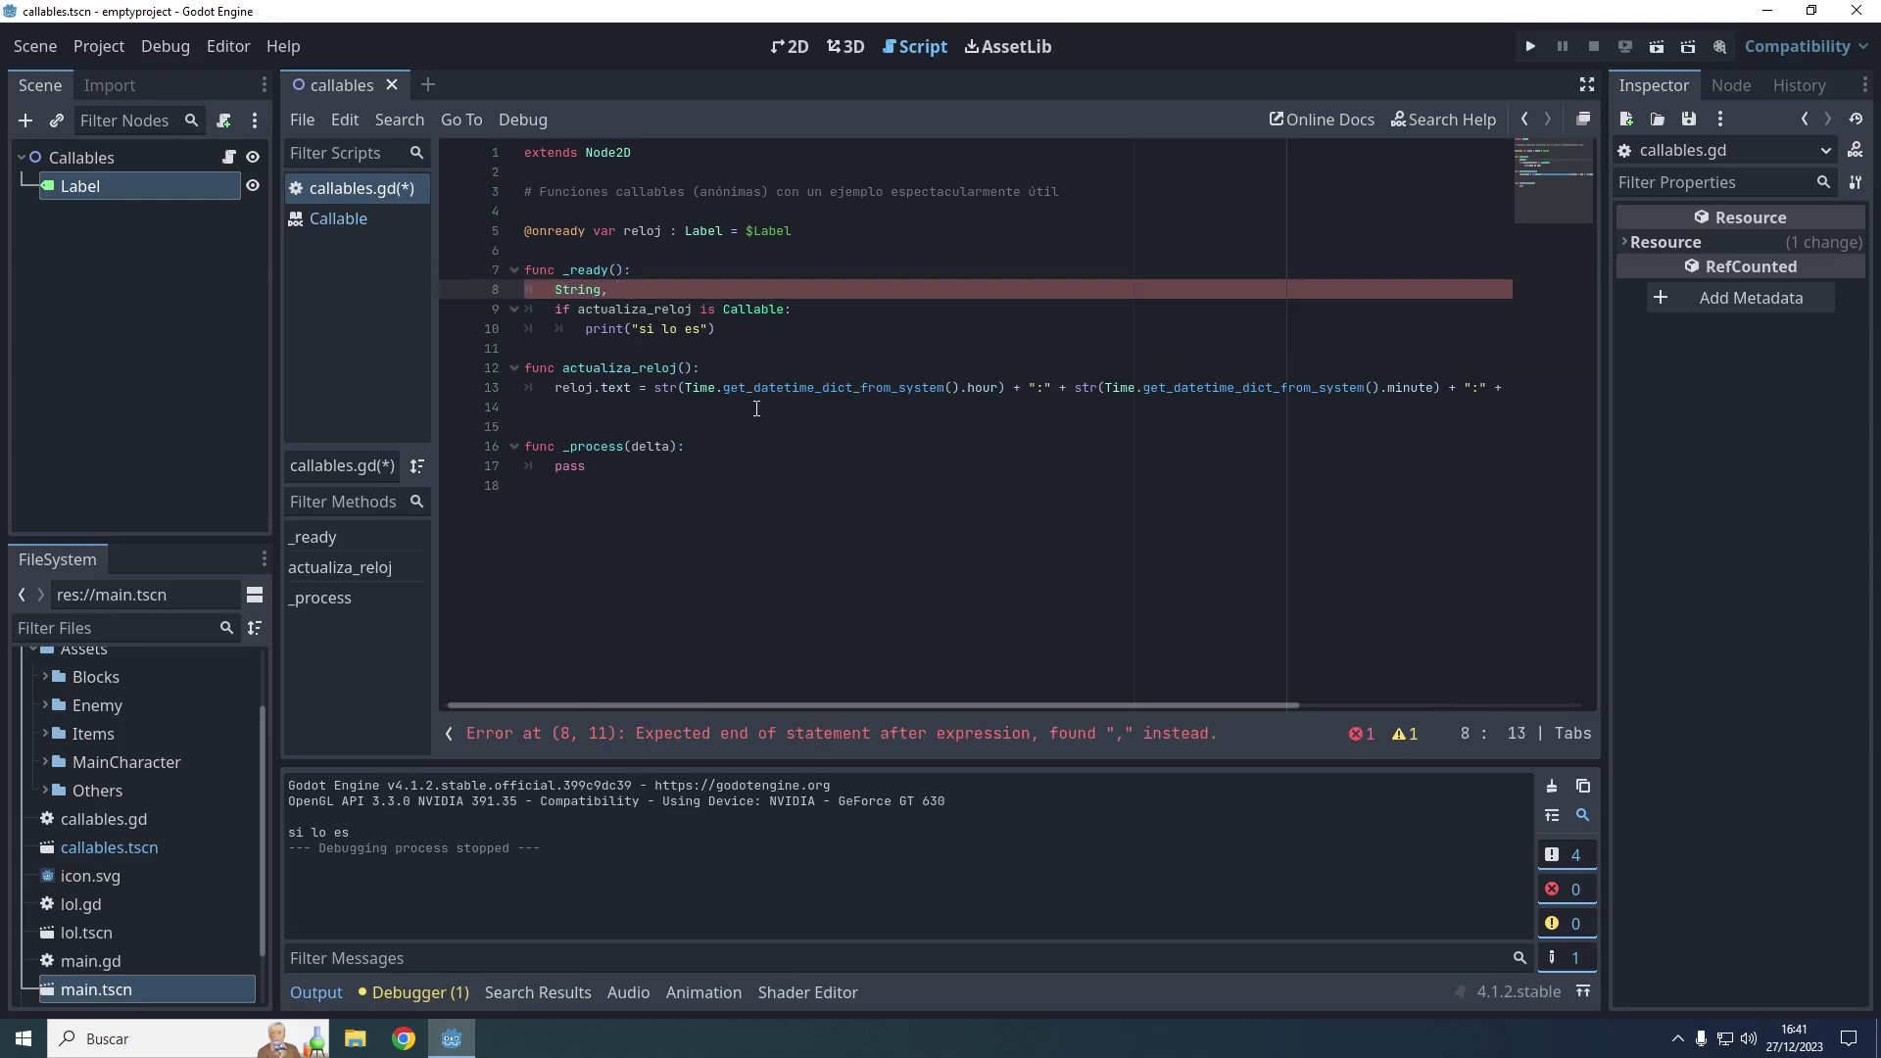
type(" Timer, Node")
type("2D,")
double_click(753, 309)
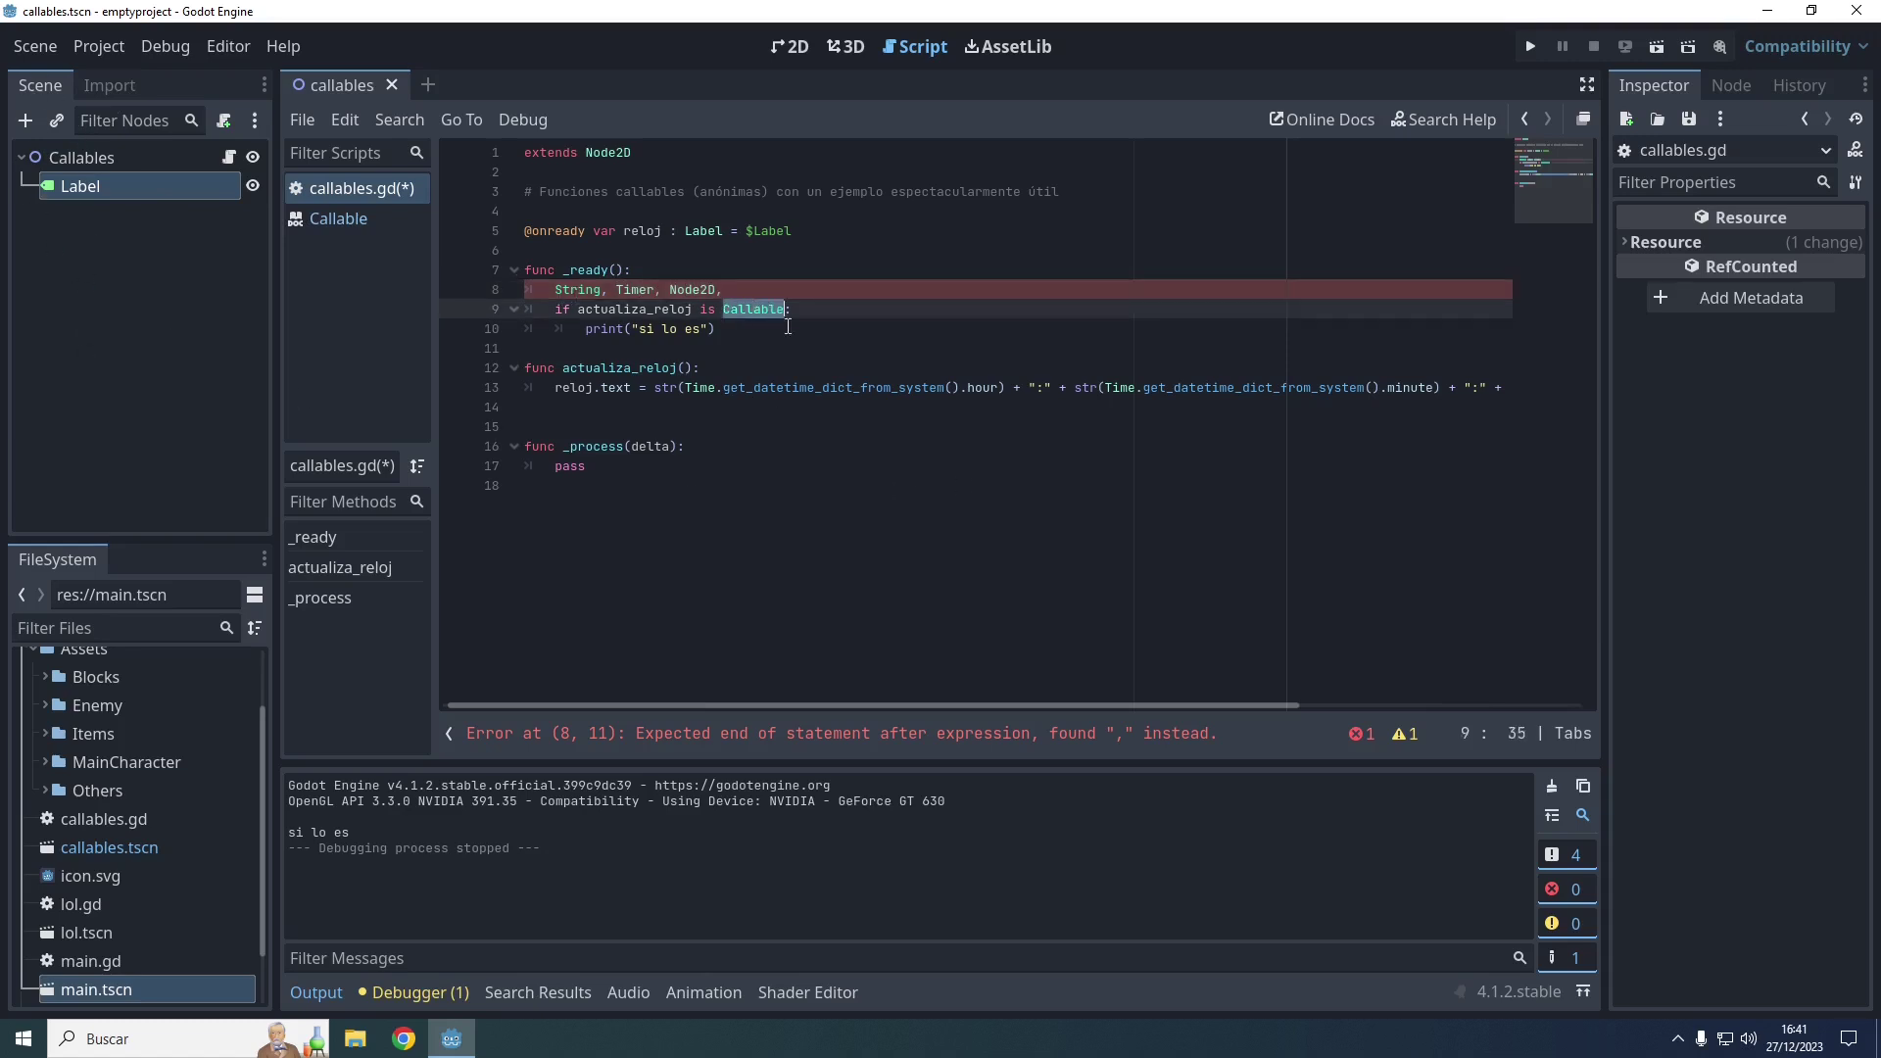
key("Up")
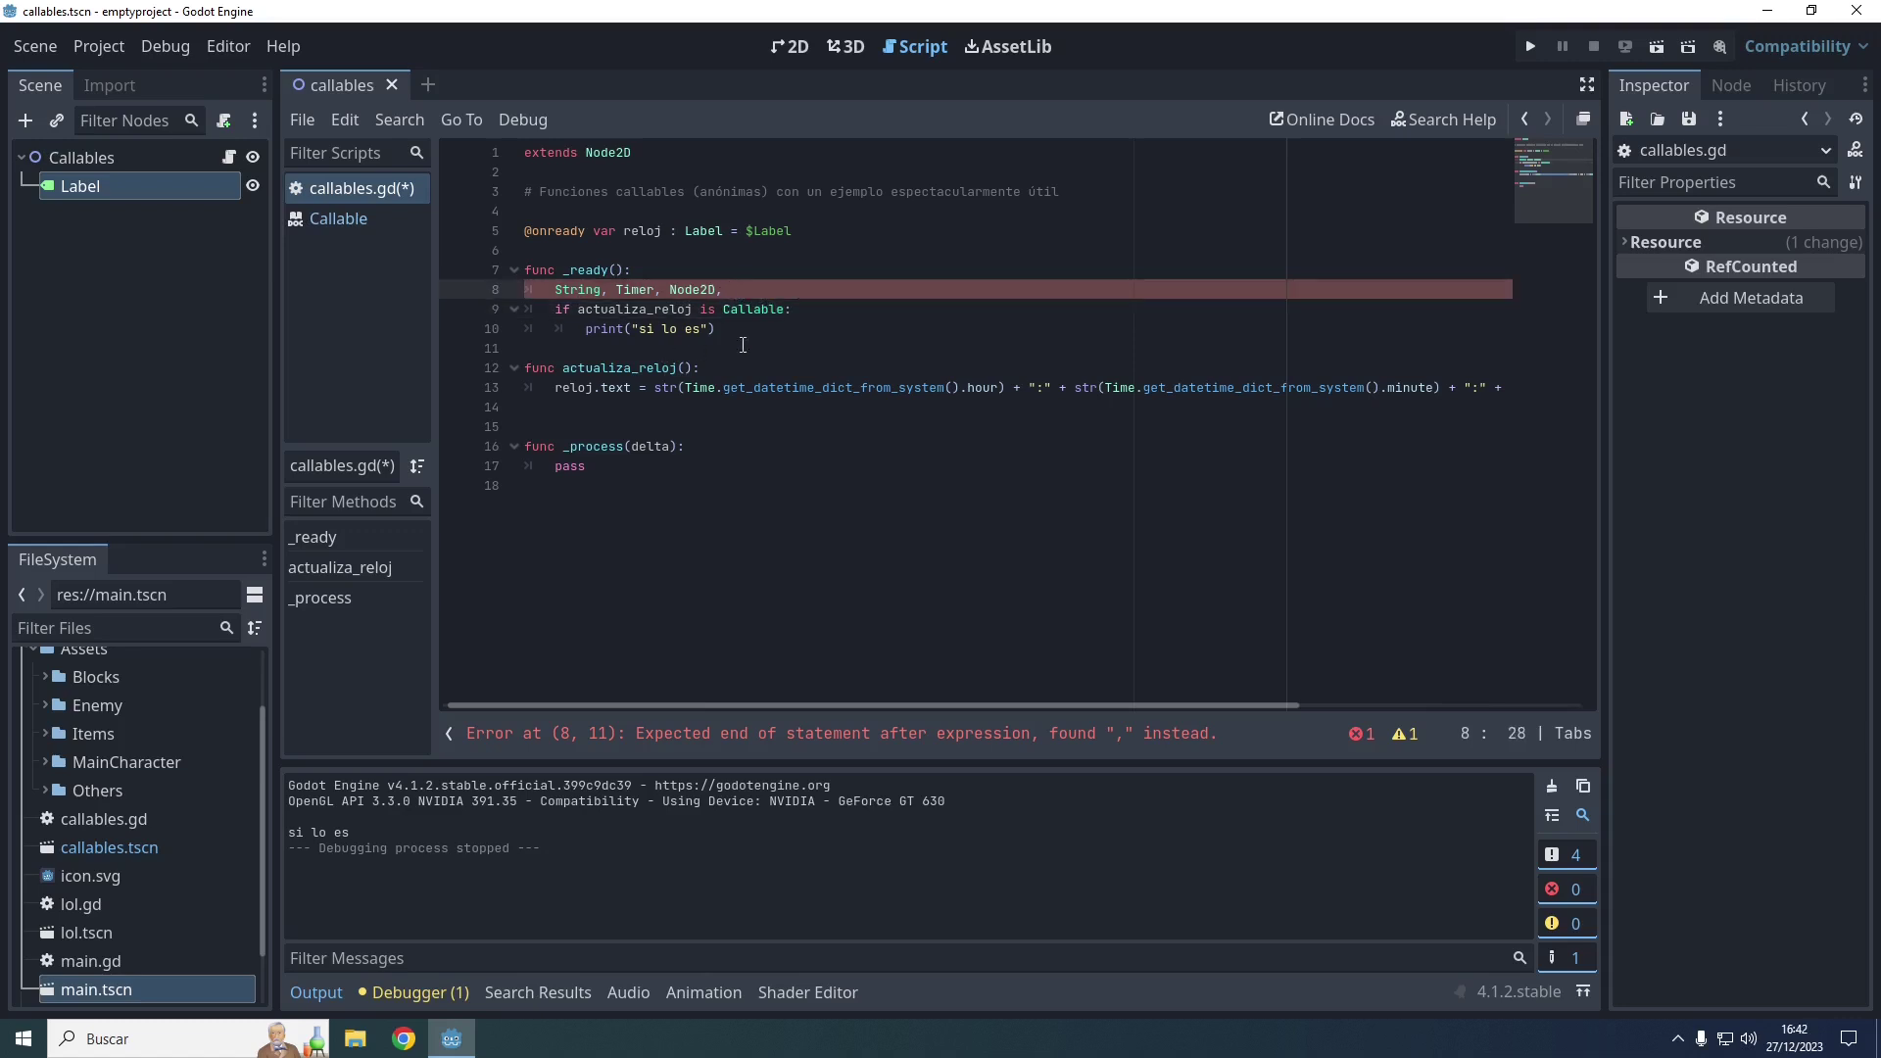
key("shift+Home")
key("BackSpace")
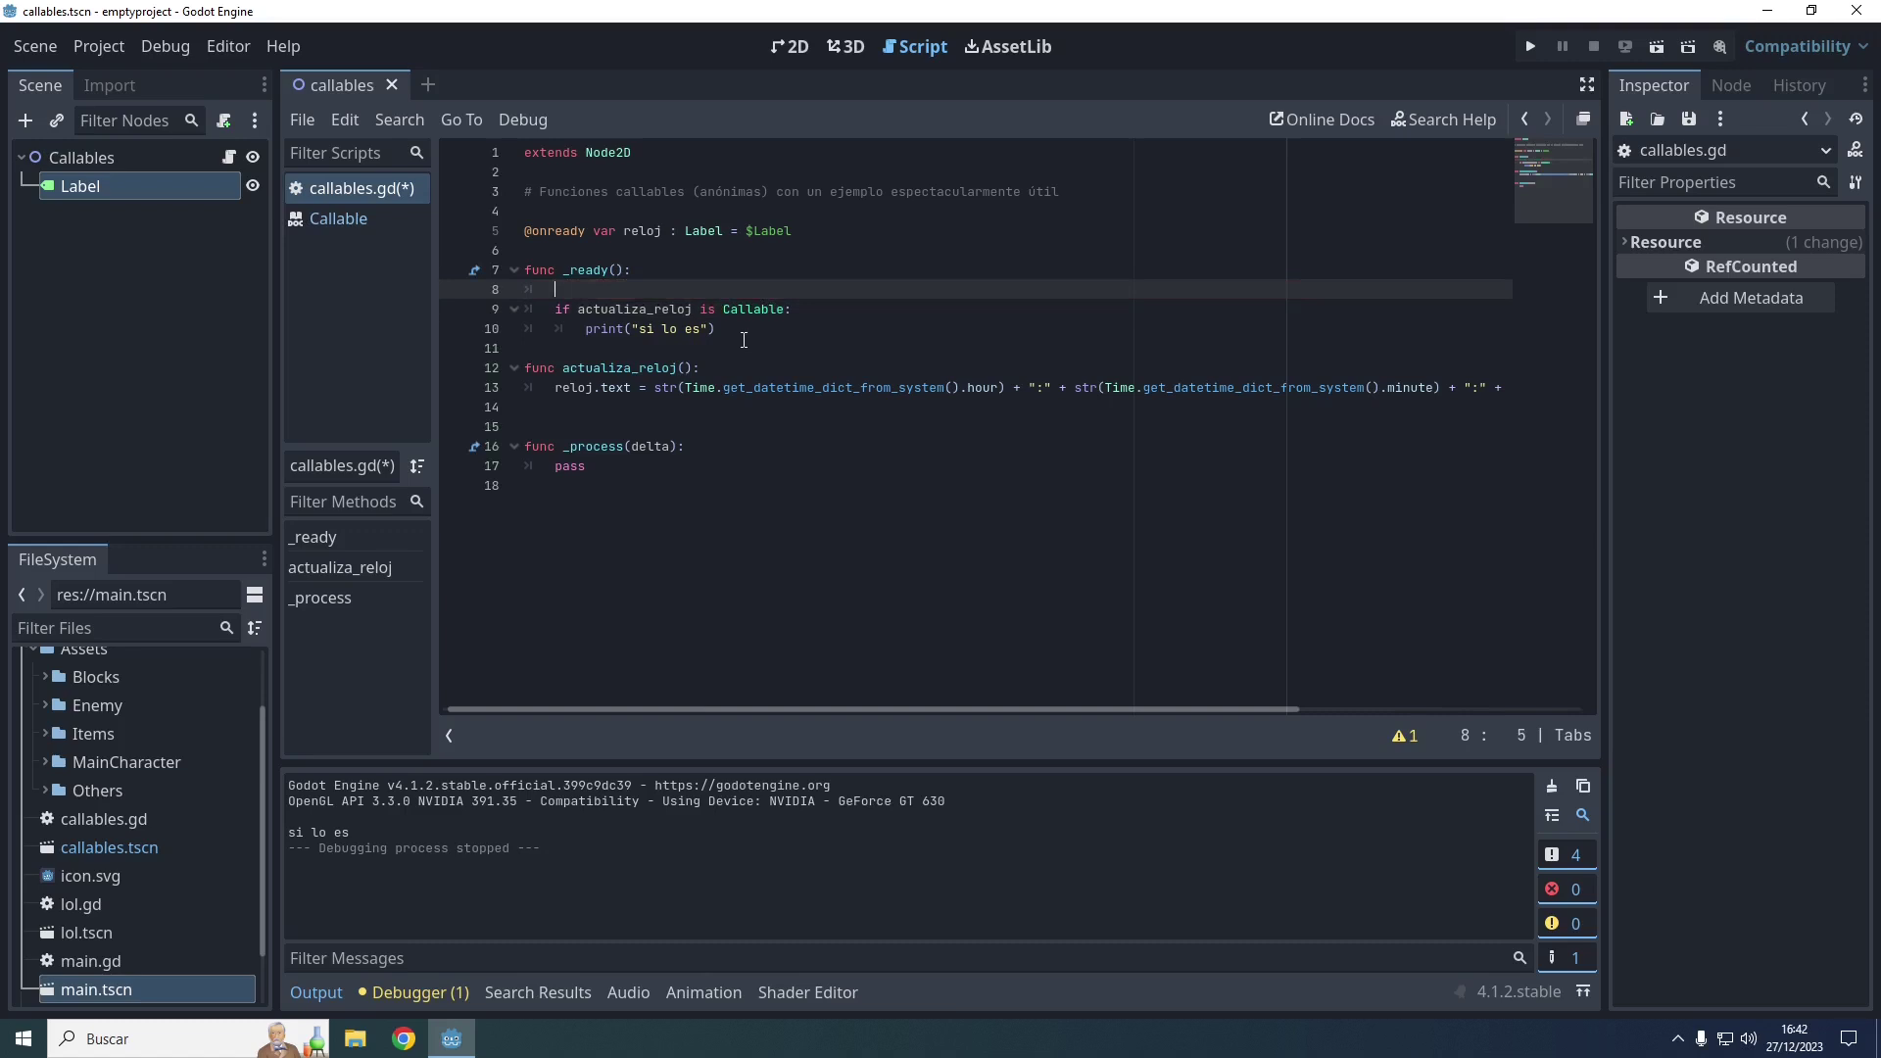
key("Up")
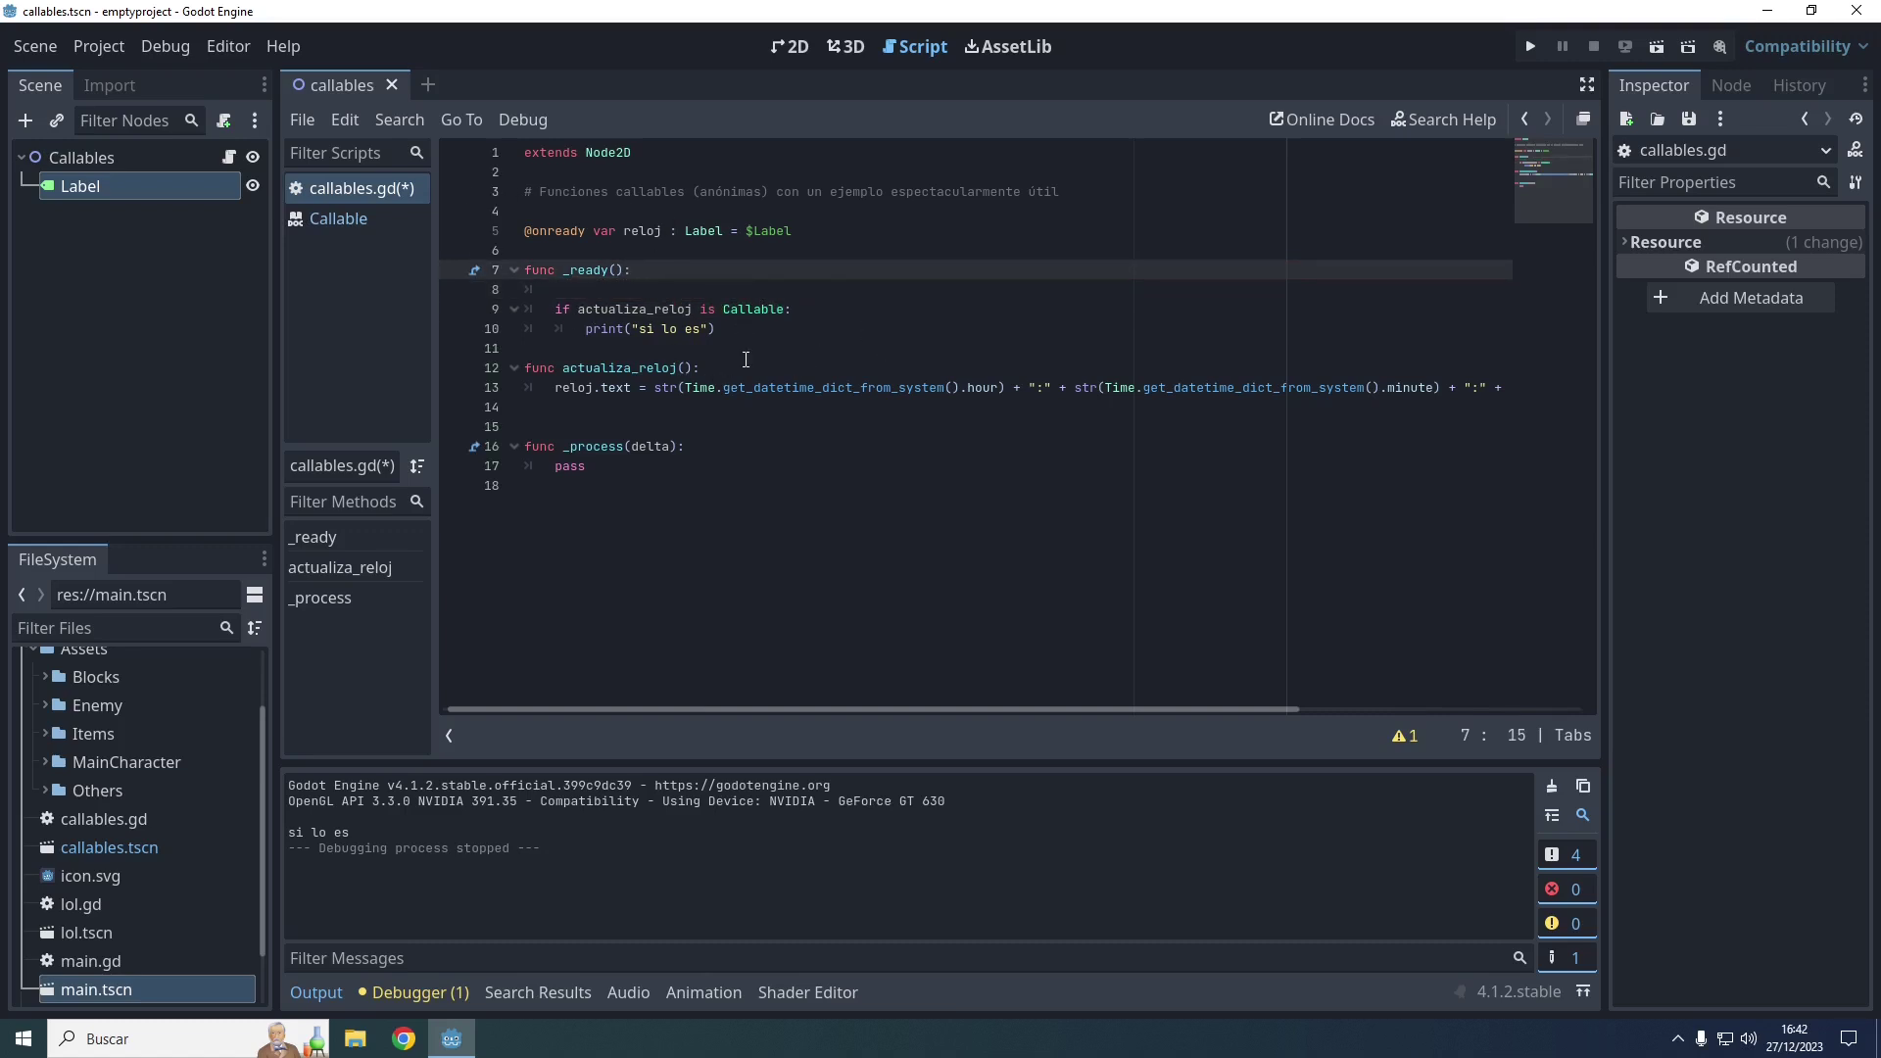
- Review the actualiza_reloj definition and its Time.get_datetime_dict_from_system() clock line 13
double_click(622, 369)
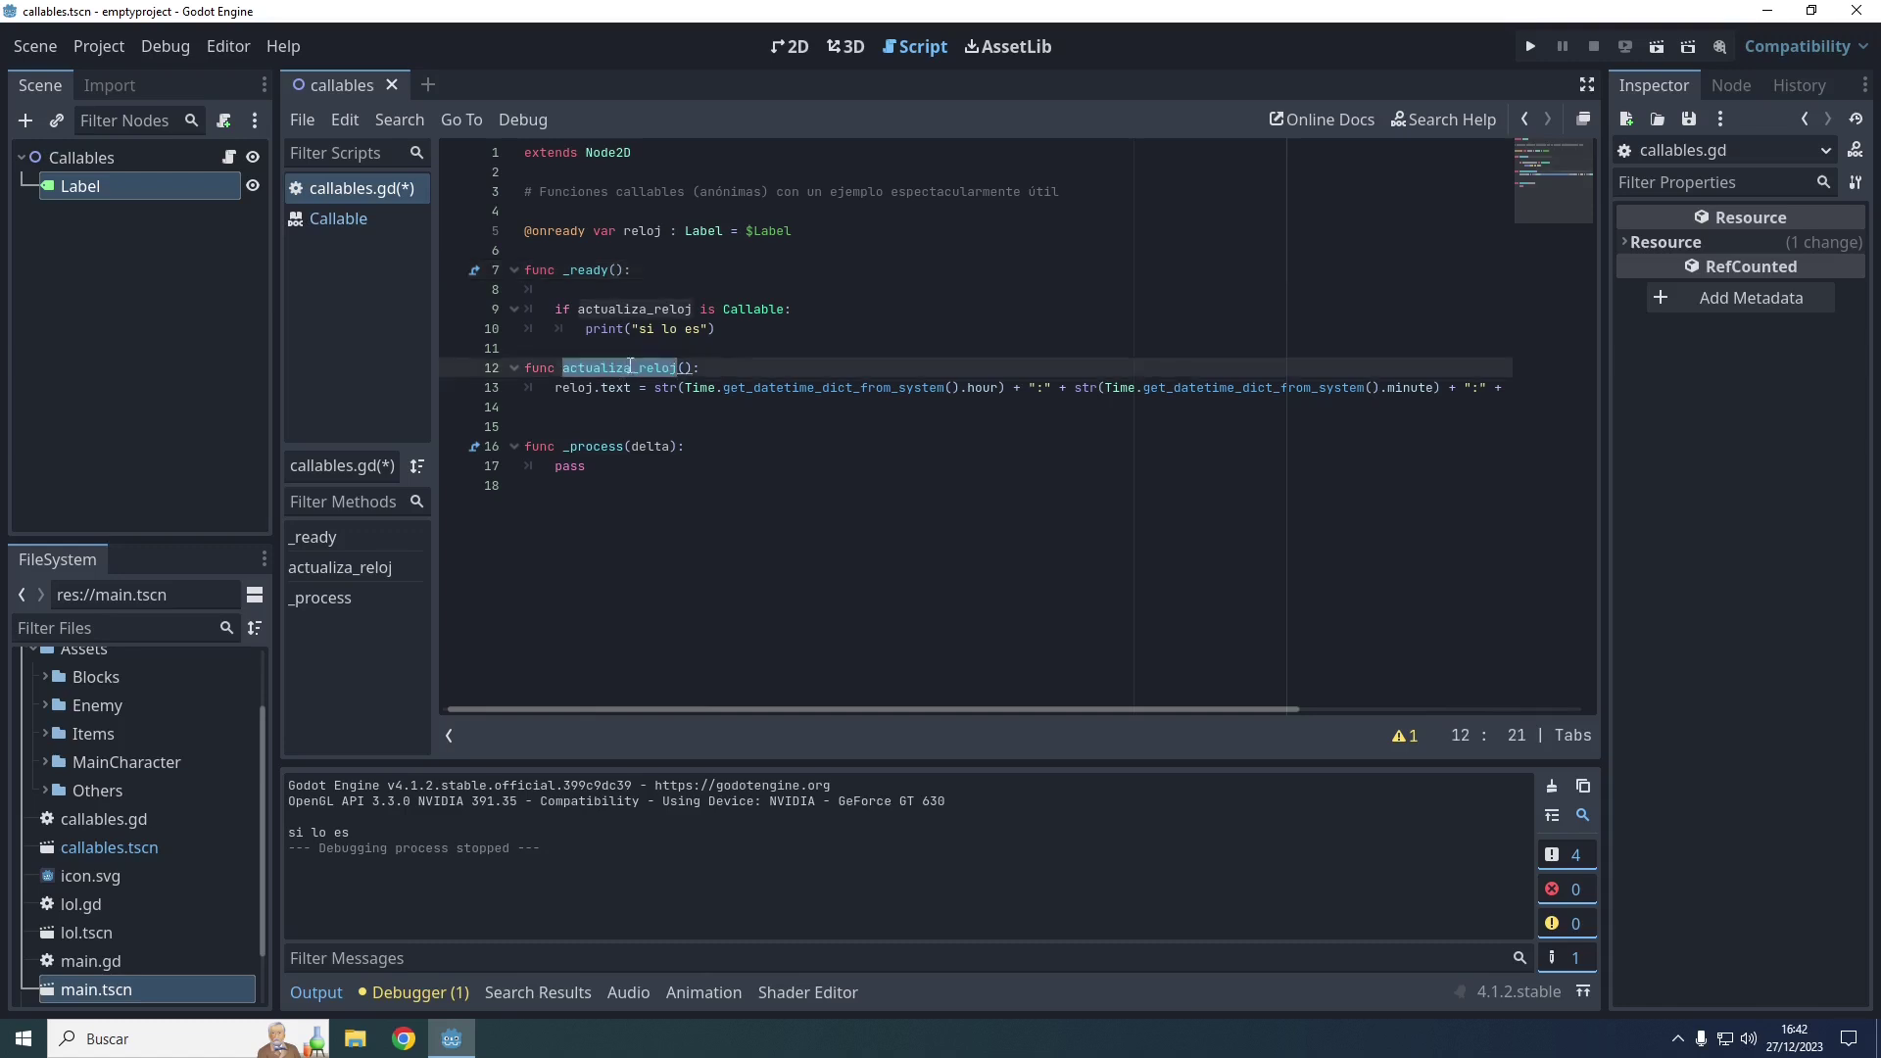
left_click(588, 367)
double_click(587, 367)
left_click_drag(722, 388, 877, 388)
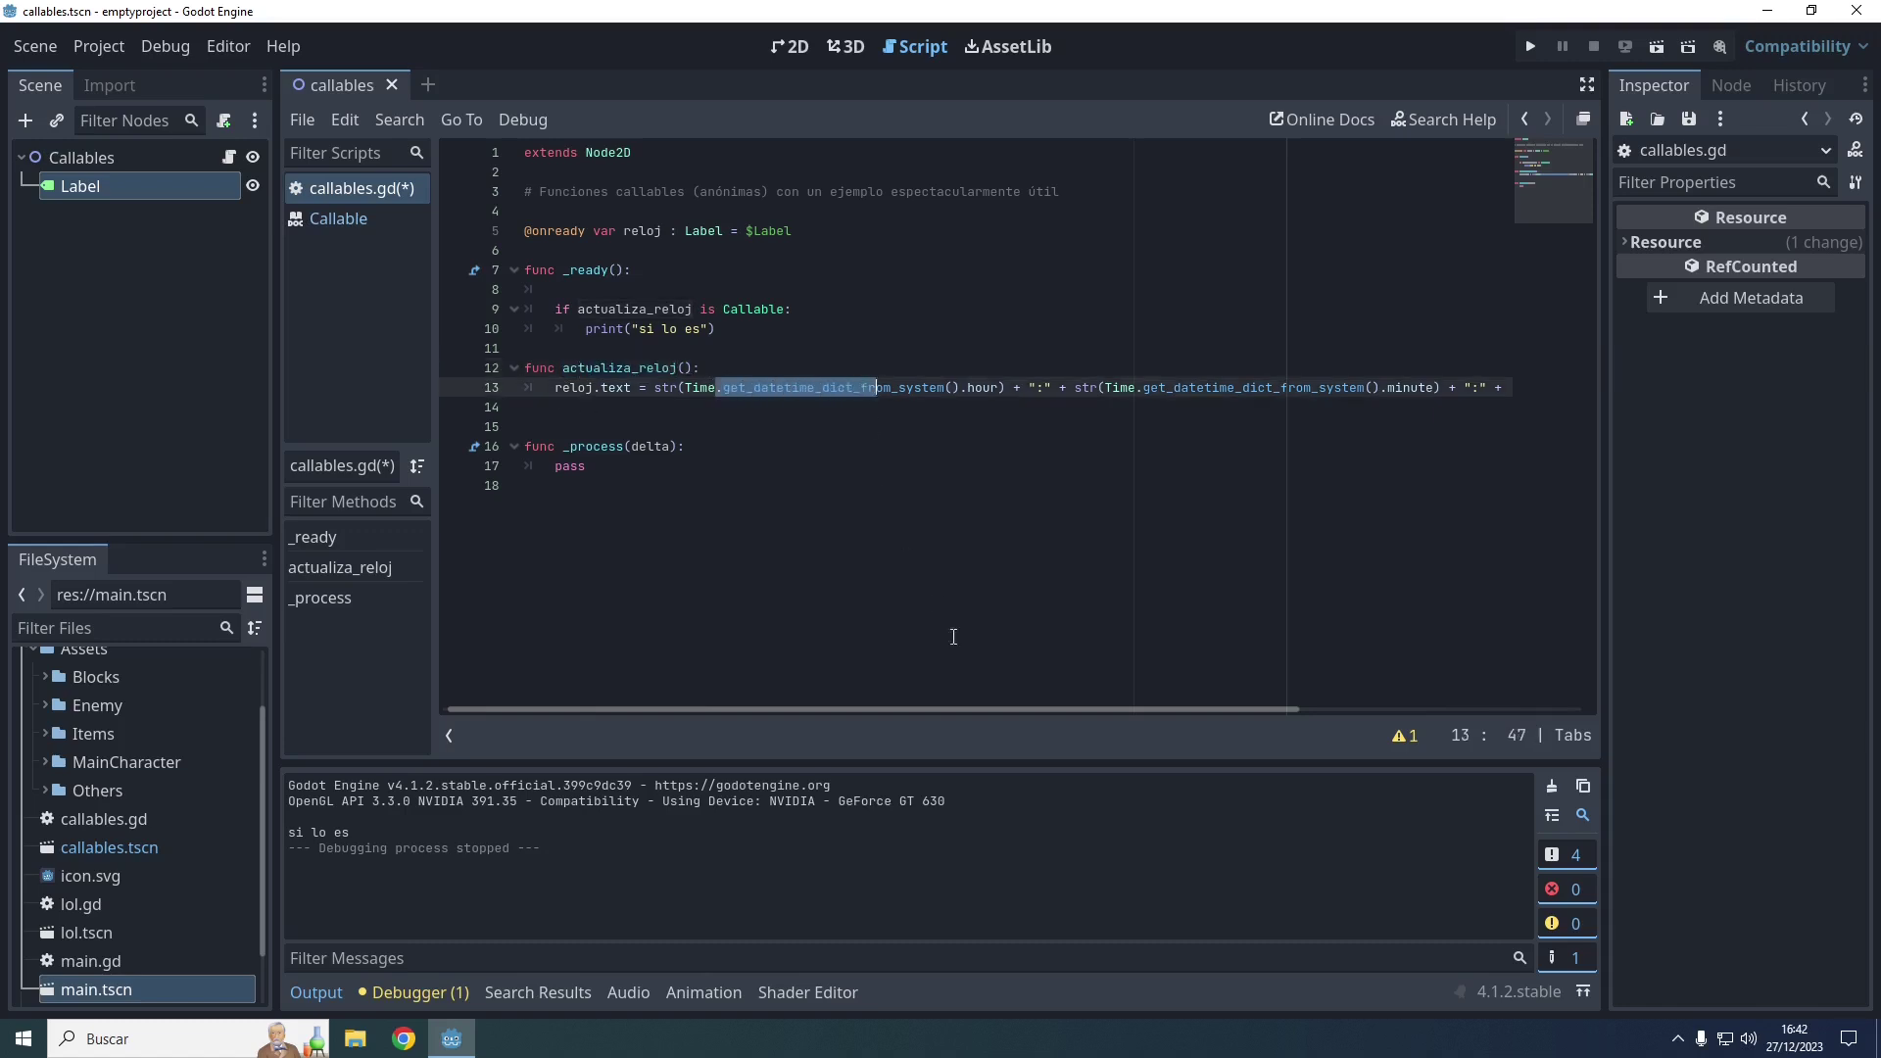
left_click_drag(977, 708, 1247, 709)
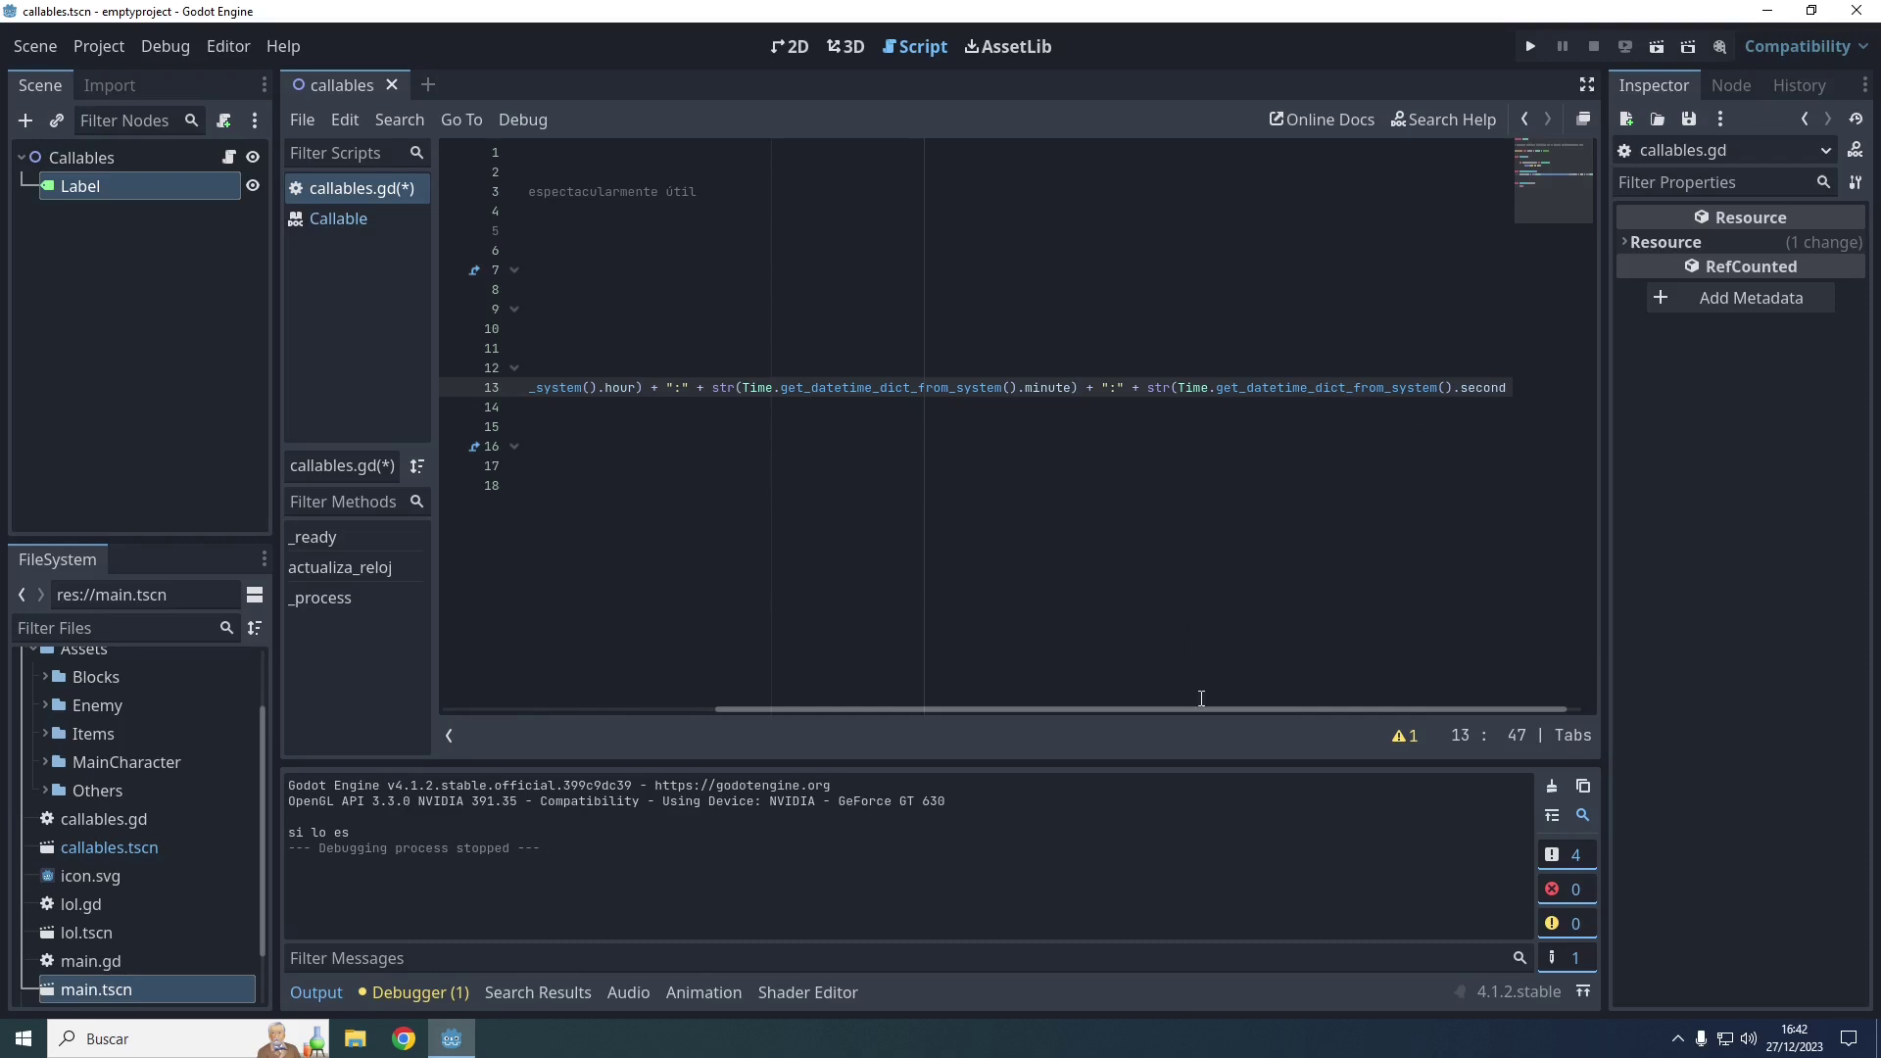
left_click_drag(1191, 709, 914, 674)
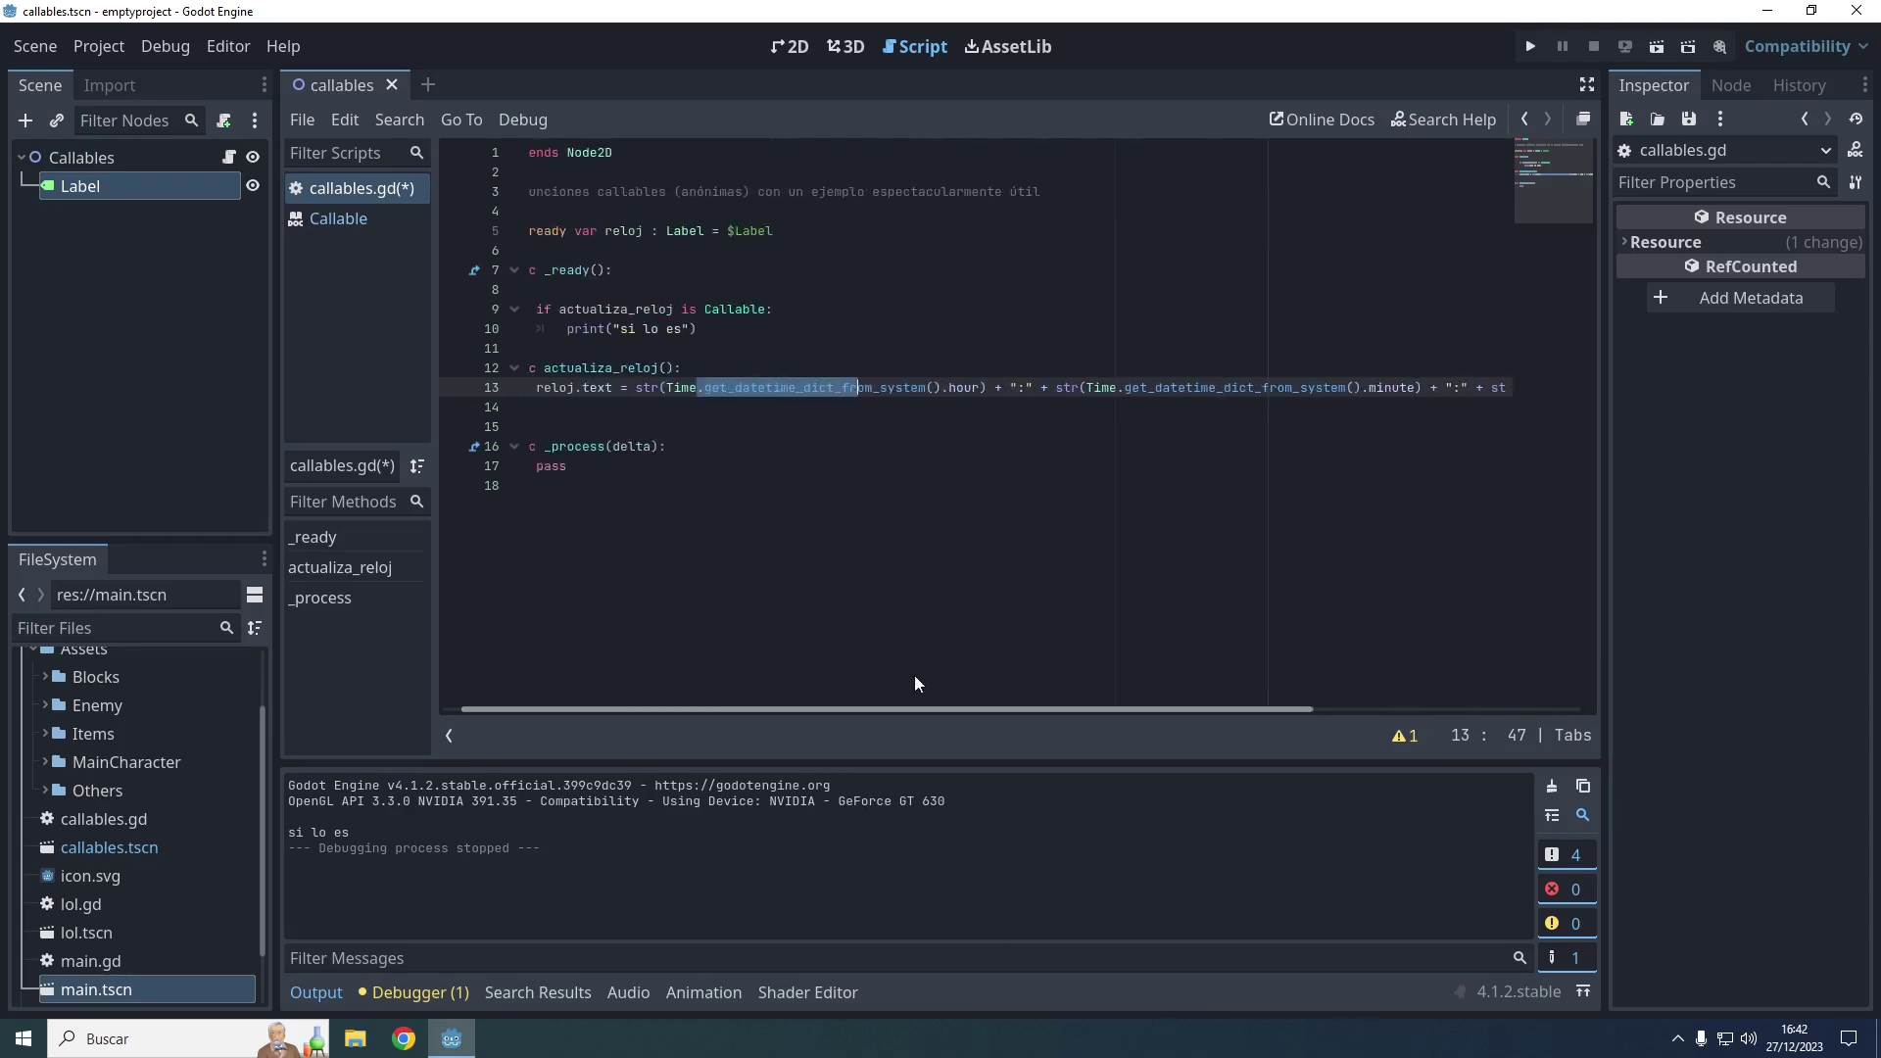
- Below actualiza_reloj, add func call_function_periodically(function : Callable): whose body starts with var timer : Timer.new()
left_click(633, 411)
key("Return")
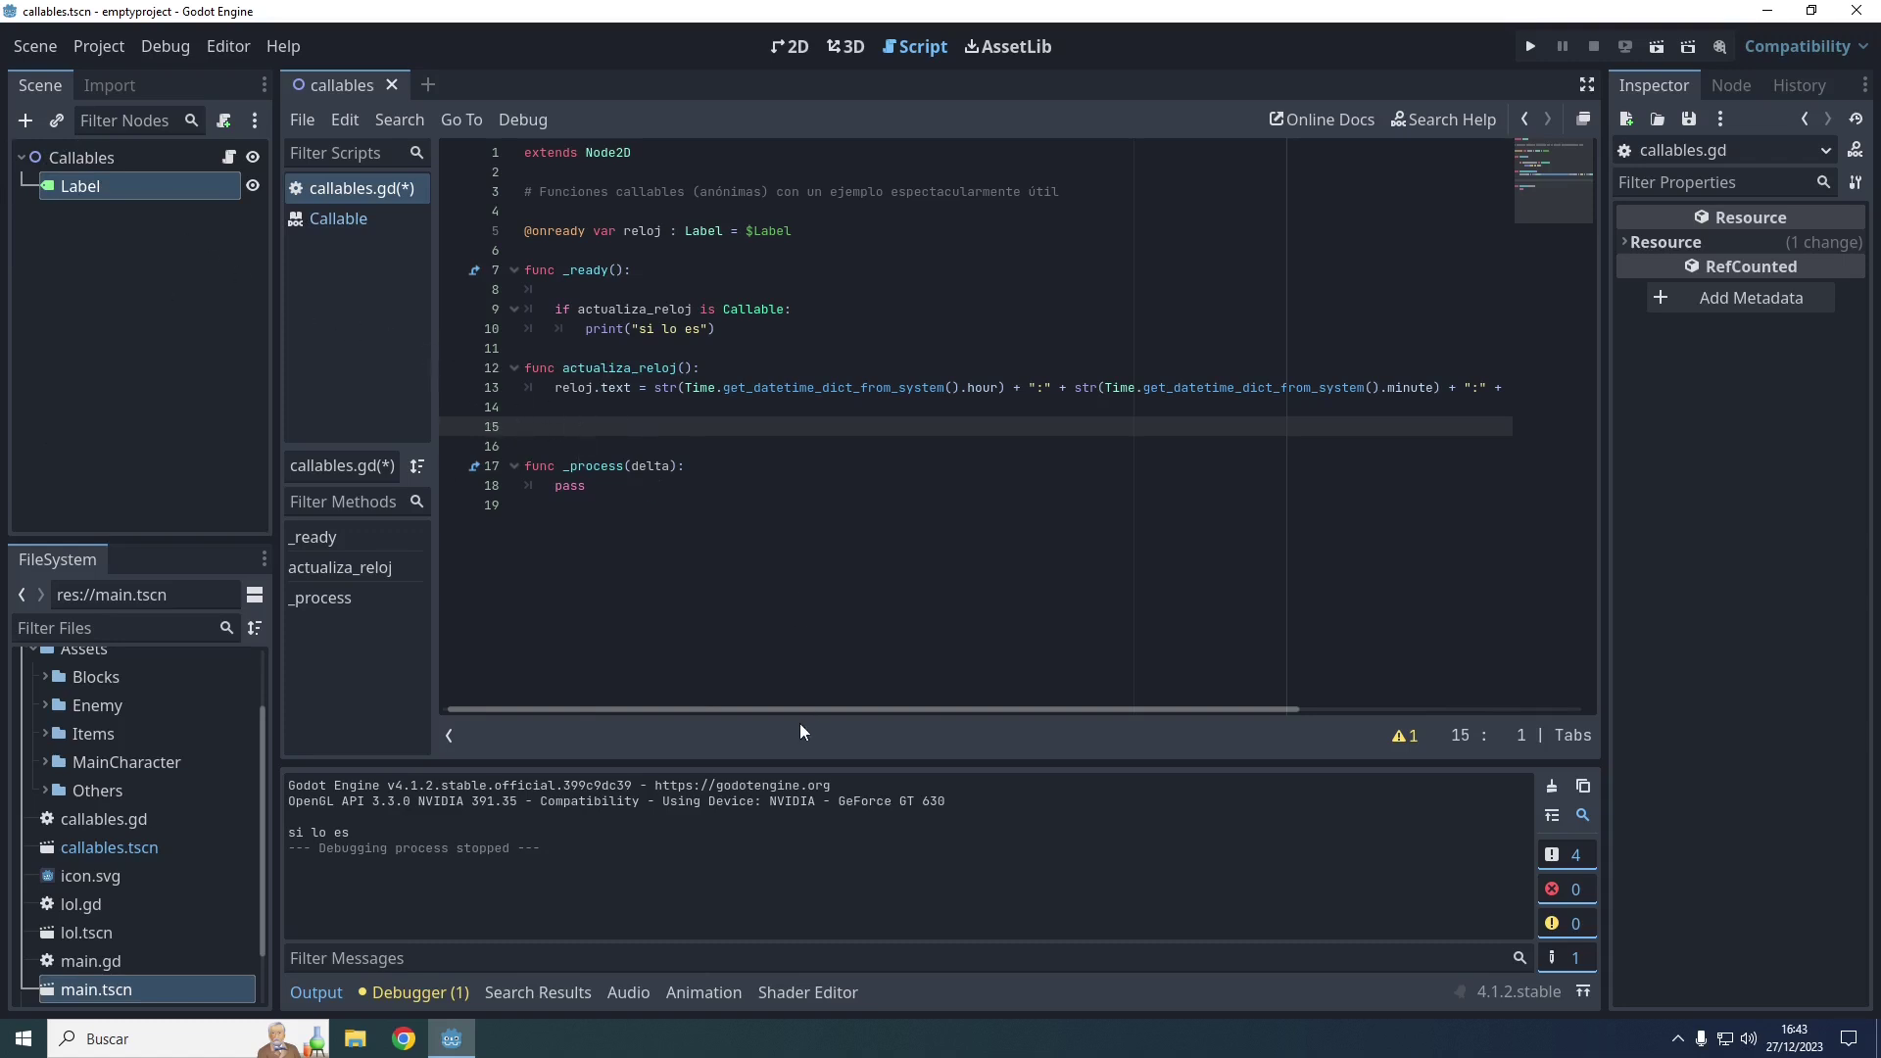
type("func ")
type("call_function_perio")
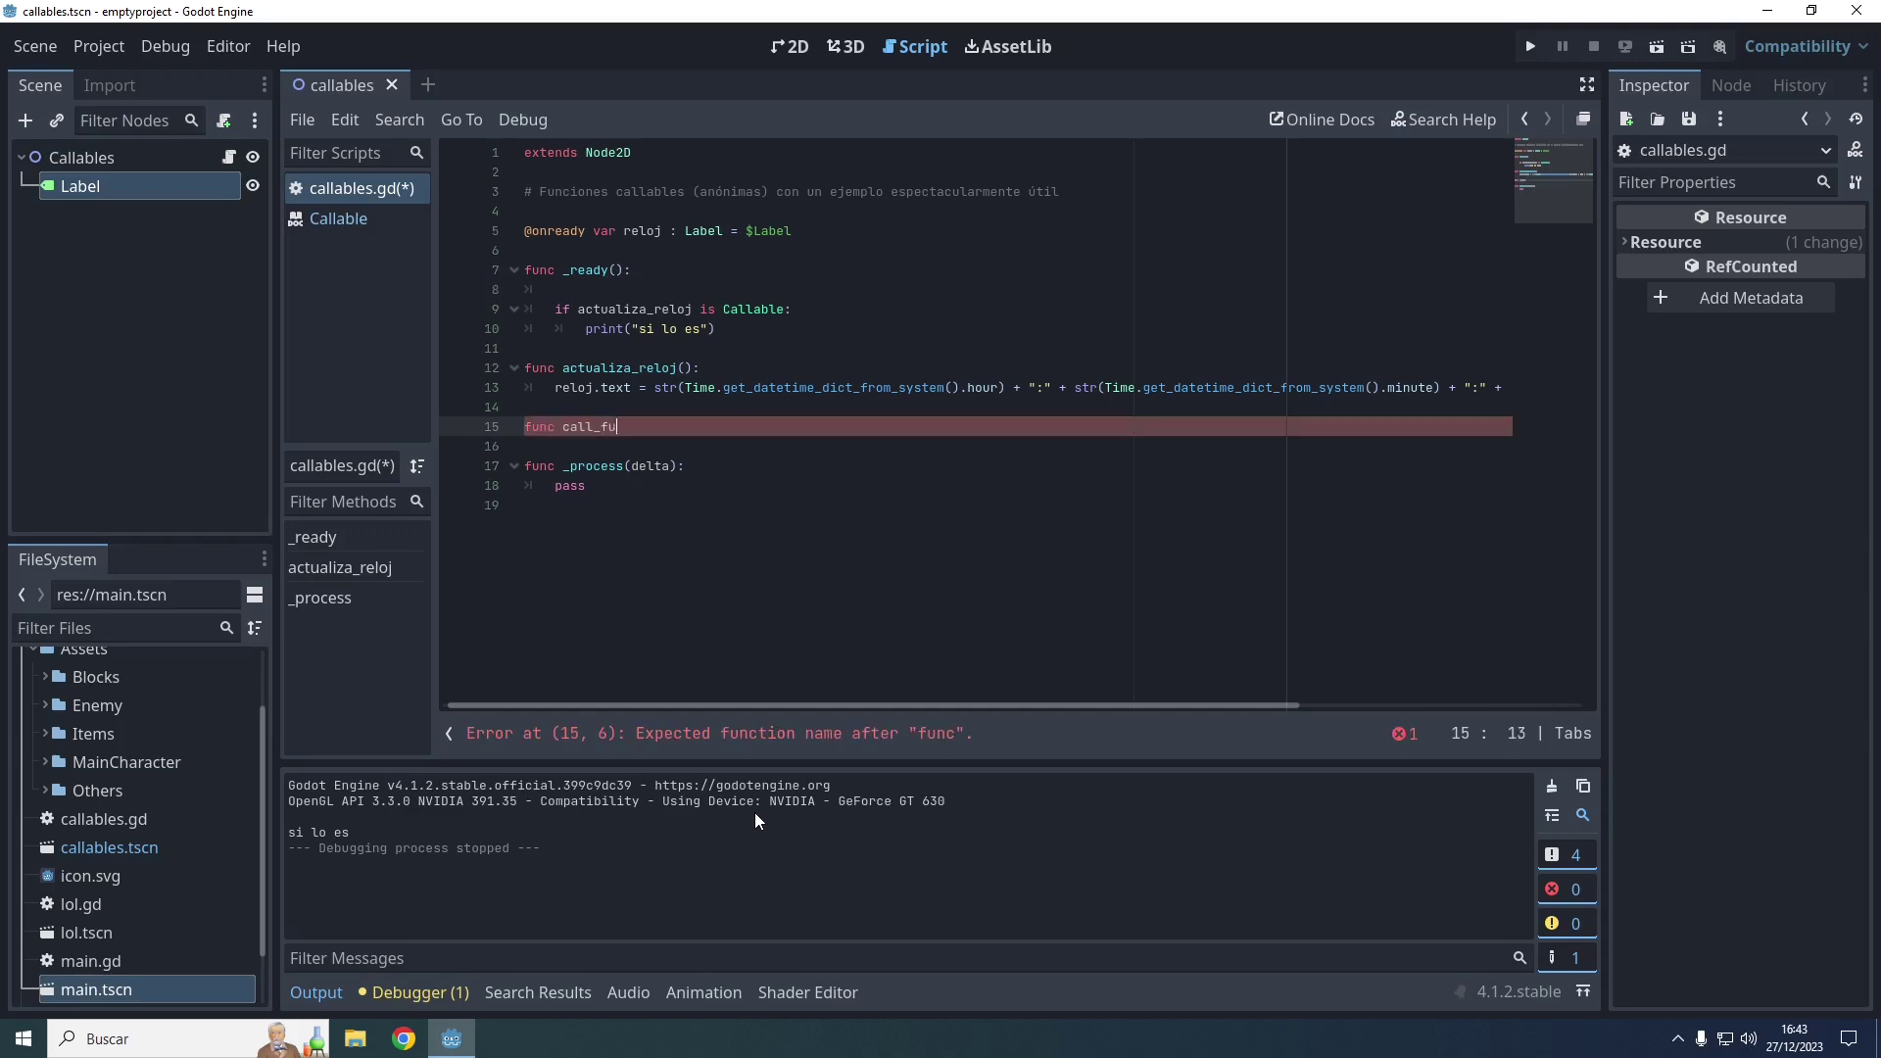
type("dicall")
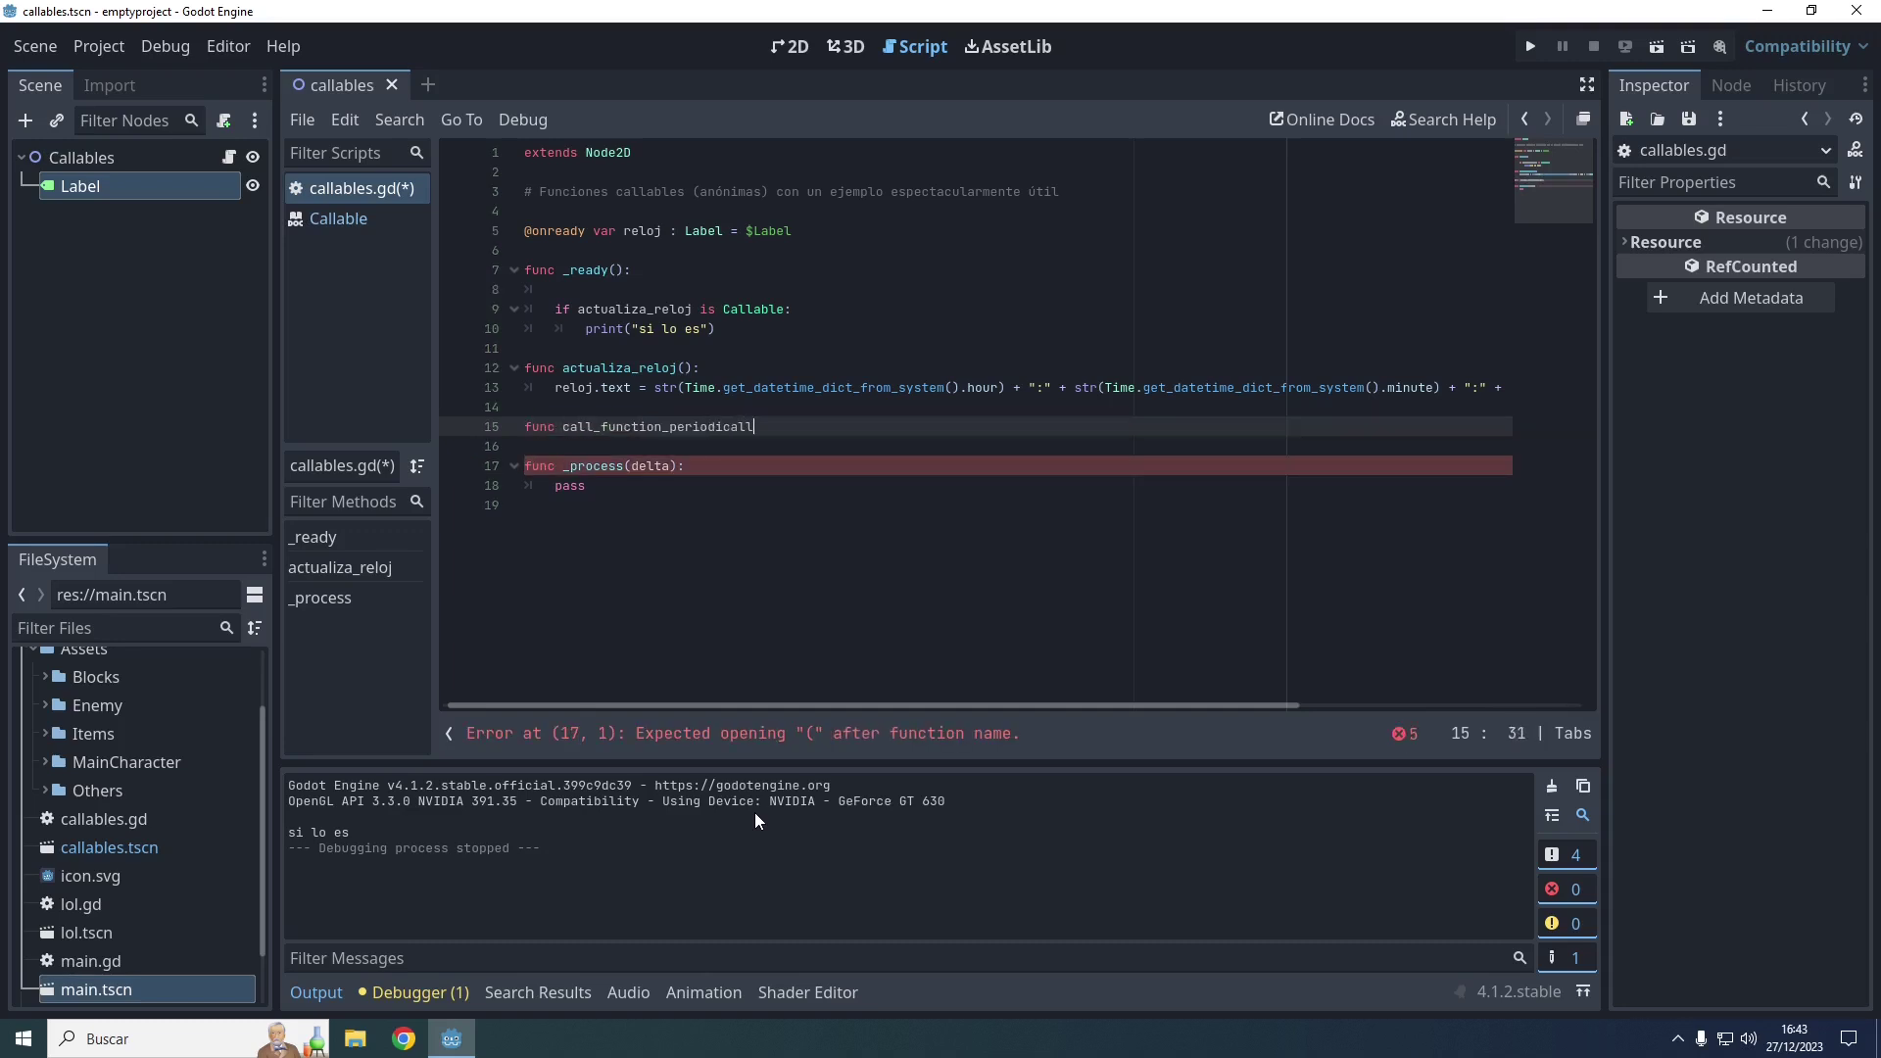
type("y()")
type(":")
key("Return")
key("Up")
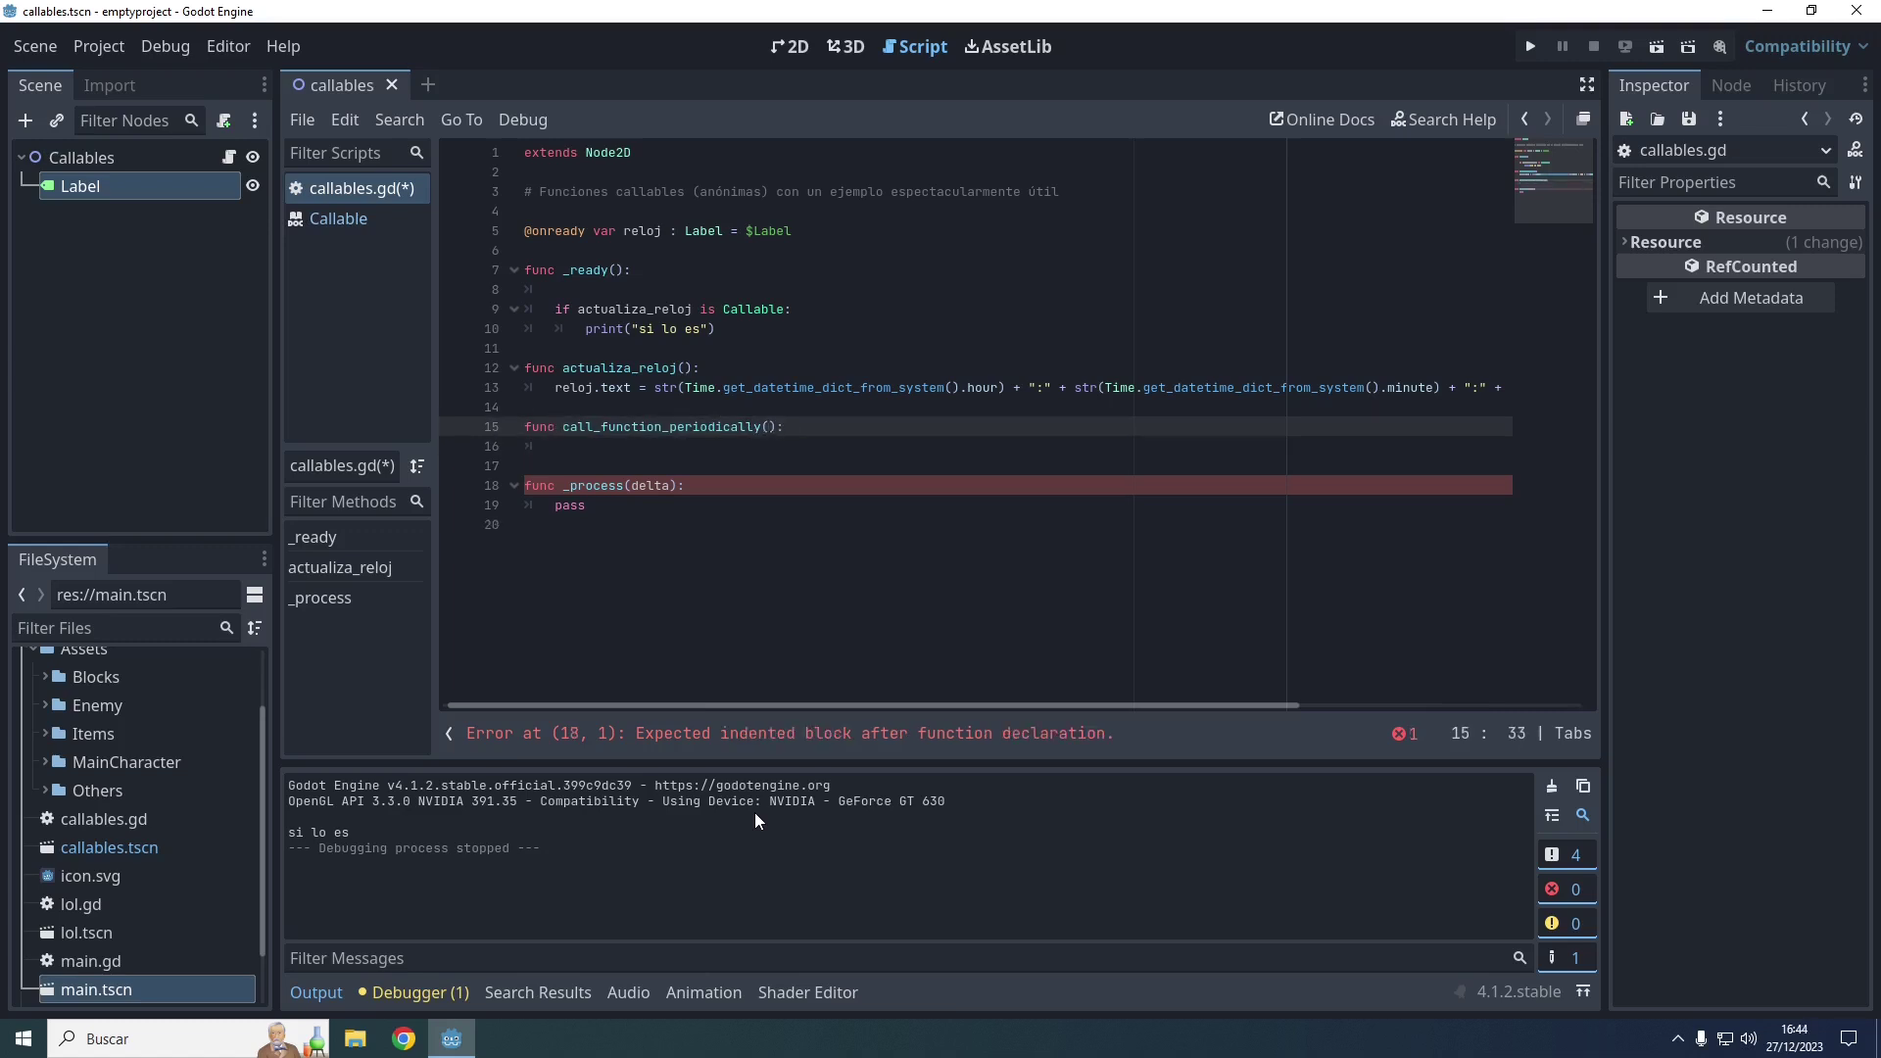
type("functio")
type("n : Ca")
type("ll")
key("Return")
key("Down")
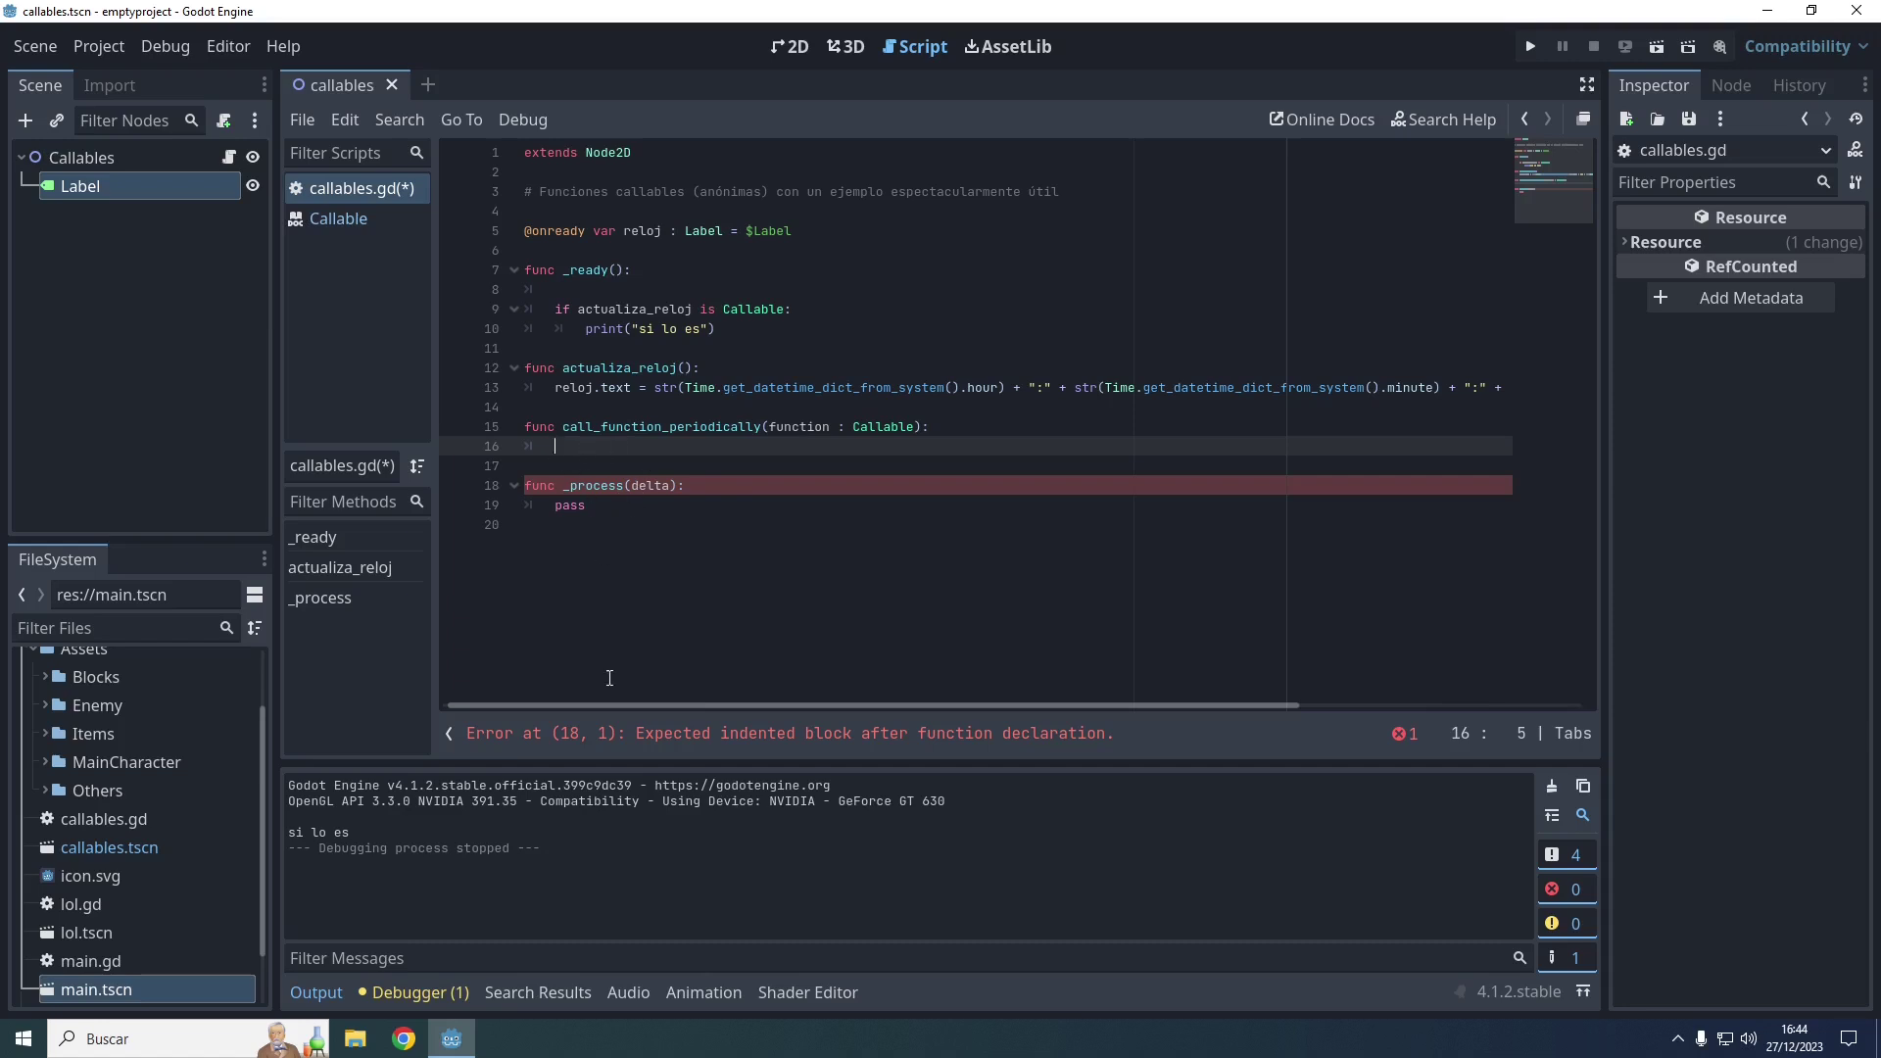
type("var ")
type("timer : ")
type("Timer.new")
type("()")
- Change the timer line to var timer = Timer.new()
key("Return")
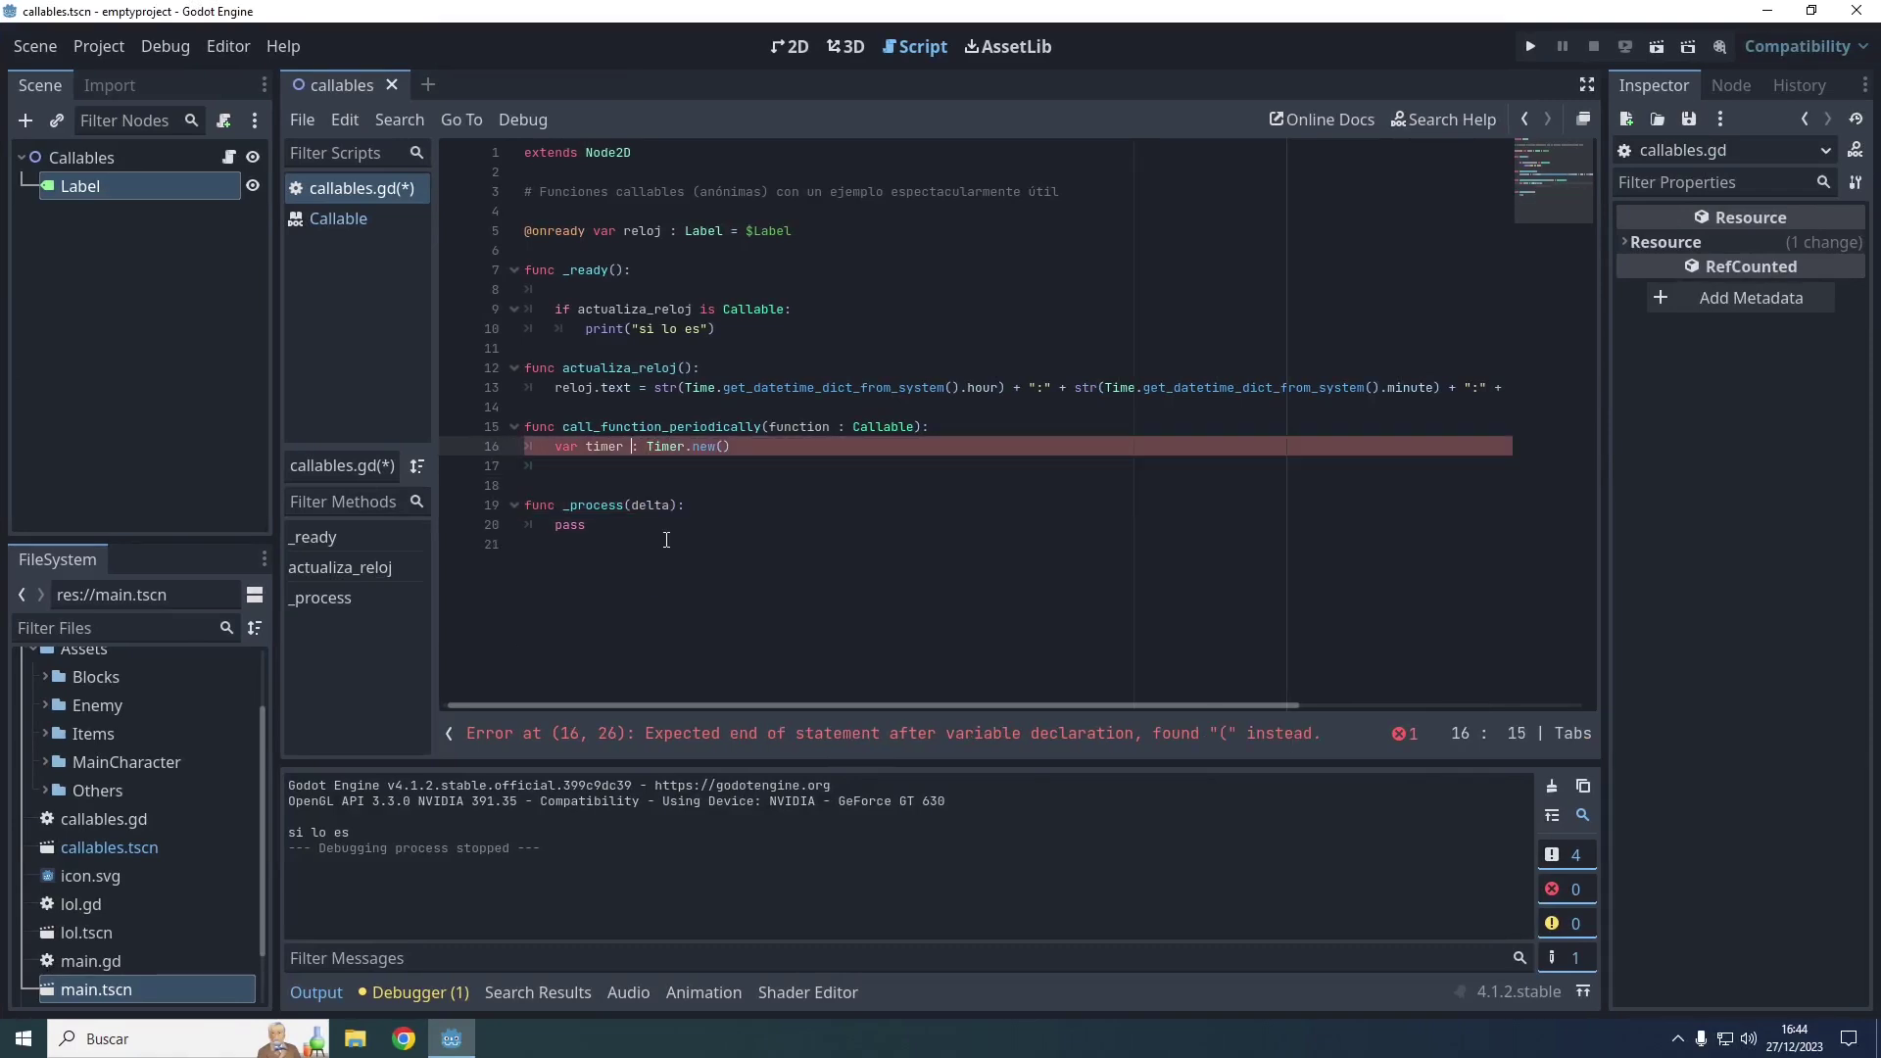
left_click(631, 446)
type("=")
key("Escape")
key("Left")
key("Left")
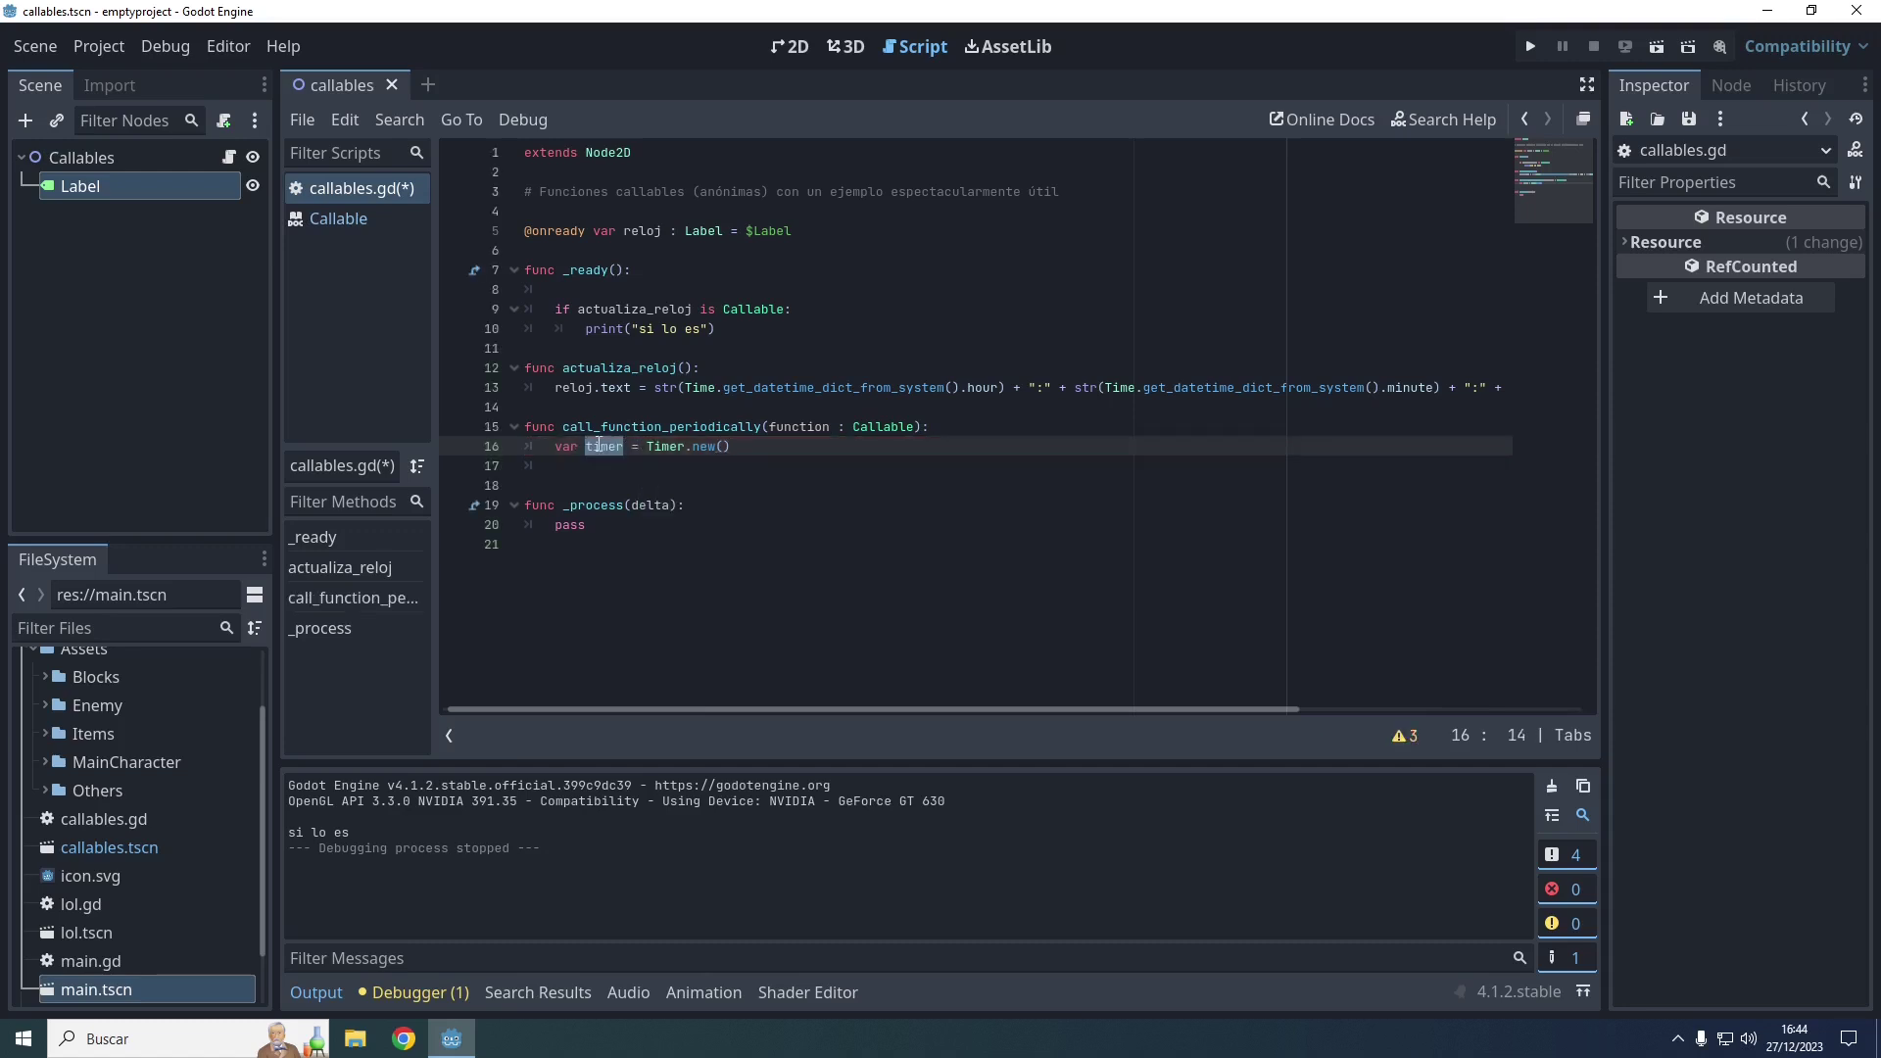
double_click(666, 445)
key("shift+End")
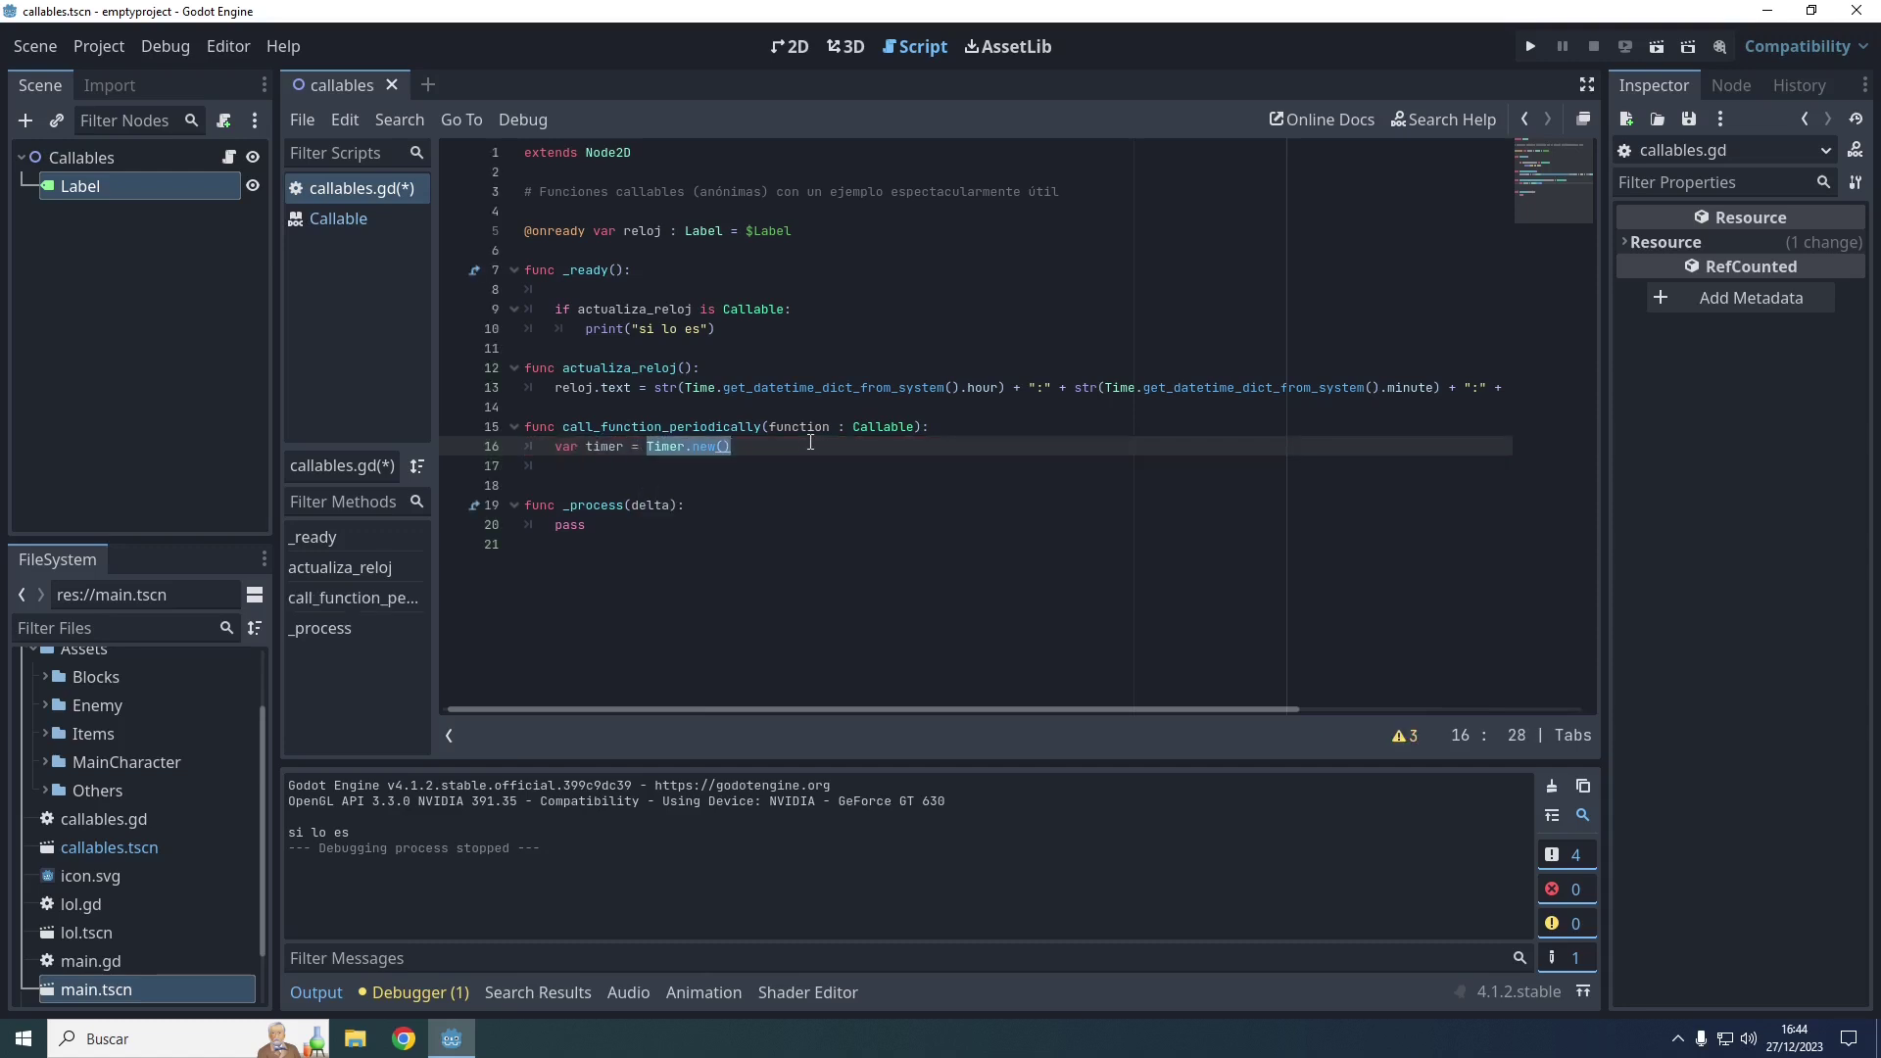
- Add timer.wait_time = x on the next line of the function body
left_click(621, 468)
type("timer.")
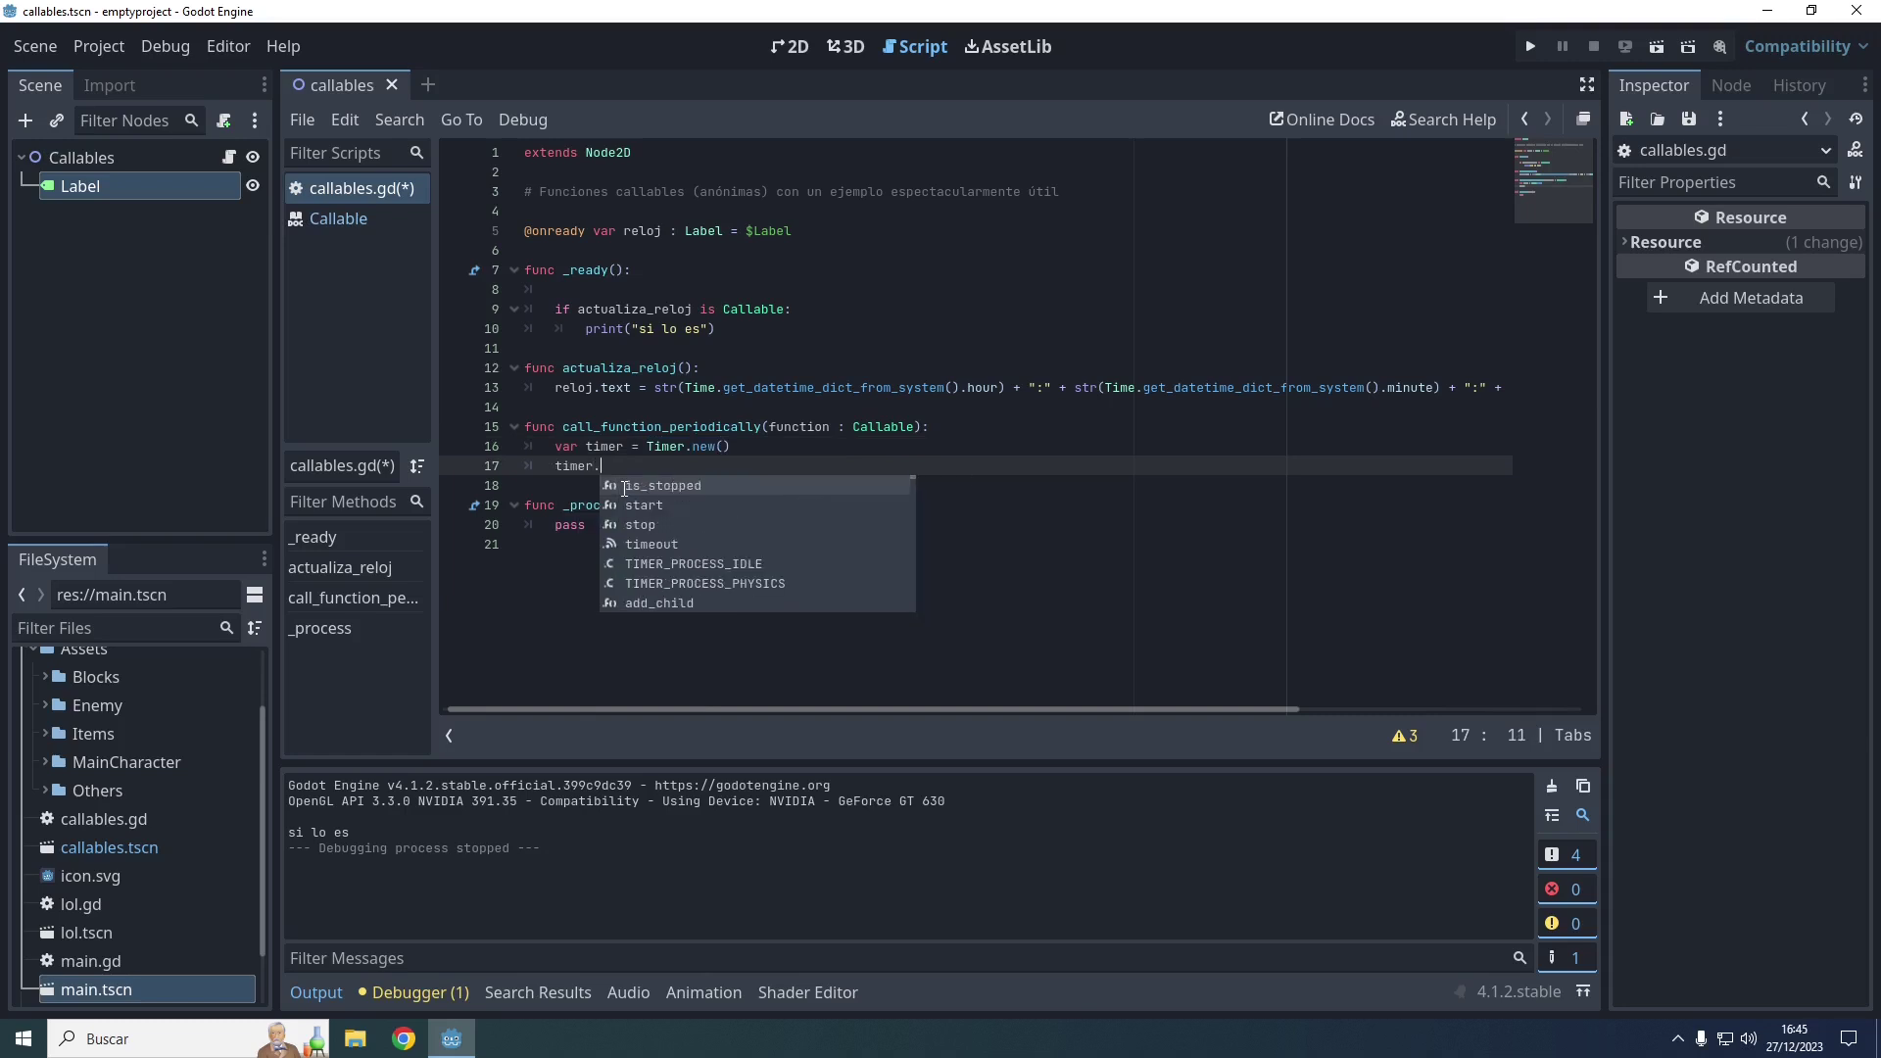
type("wa")
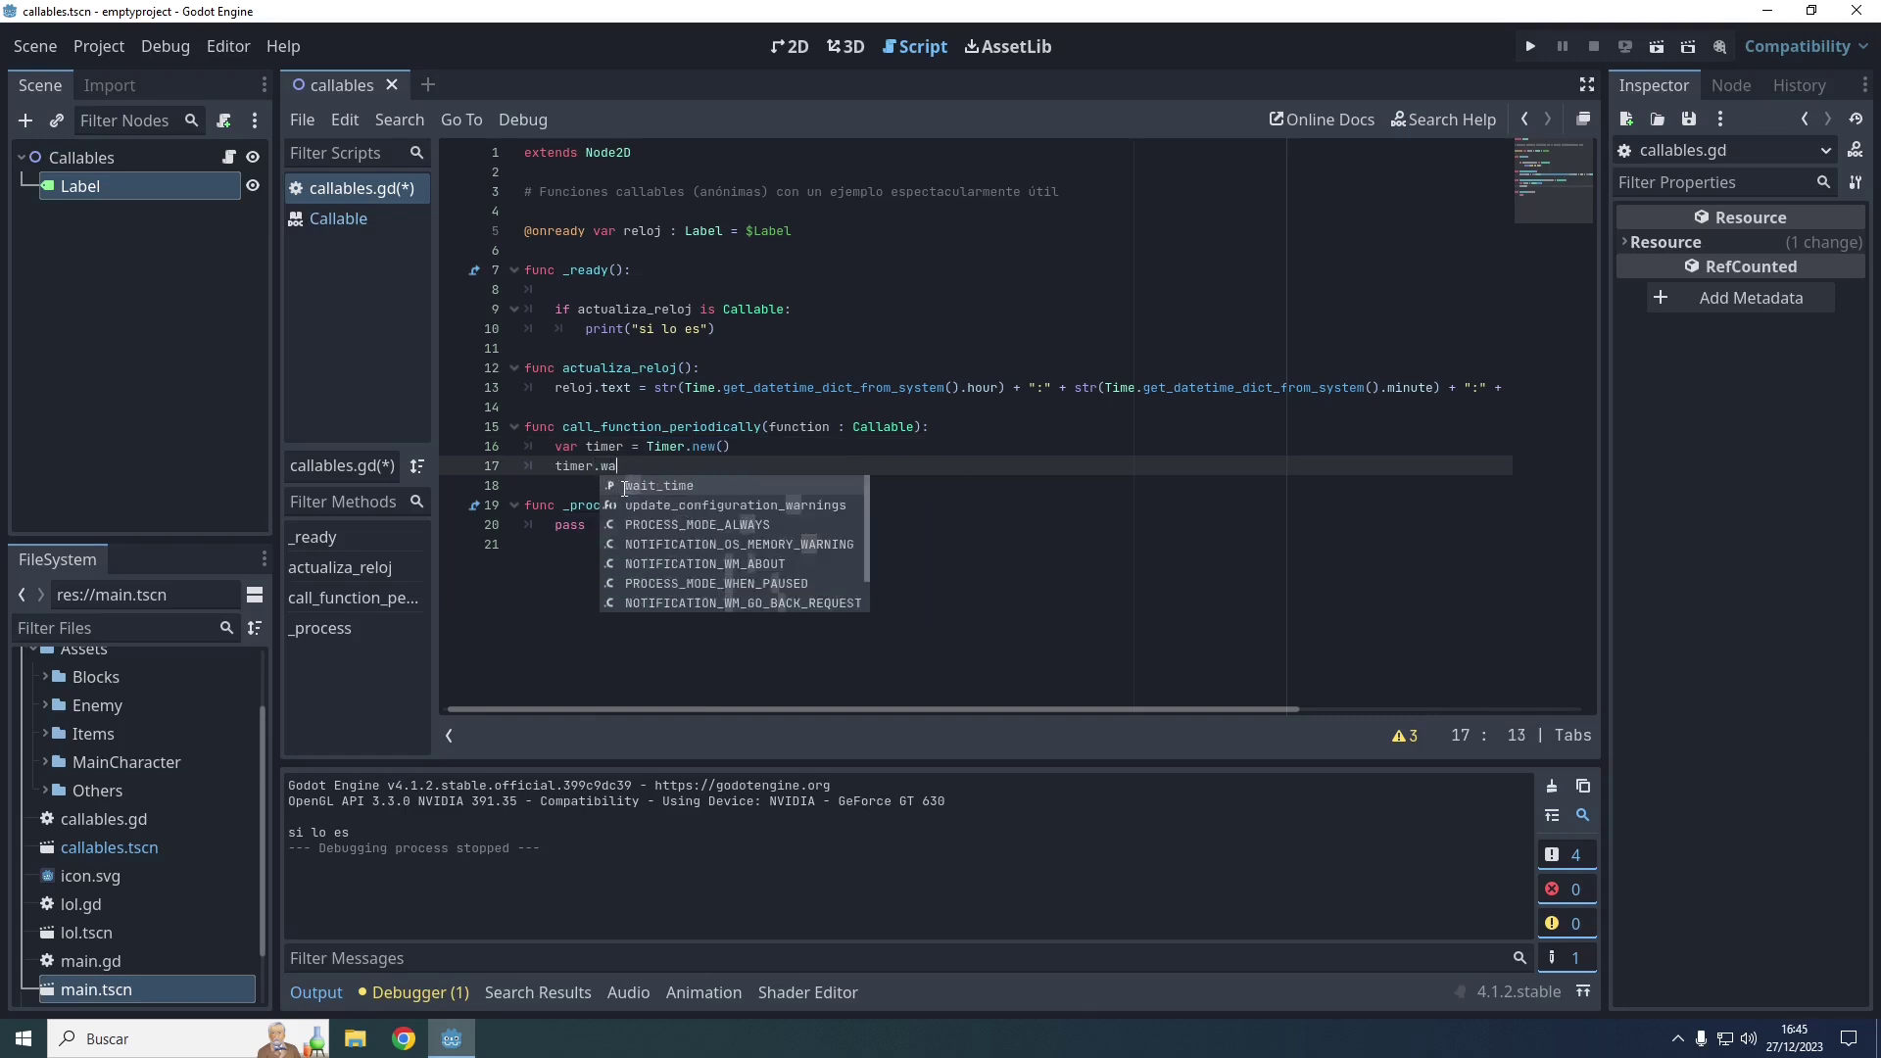
key("Return")
type("= ")
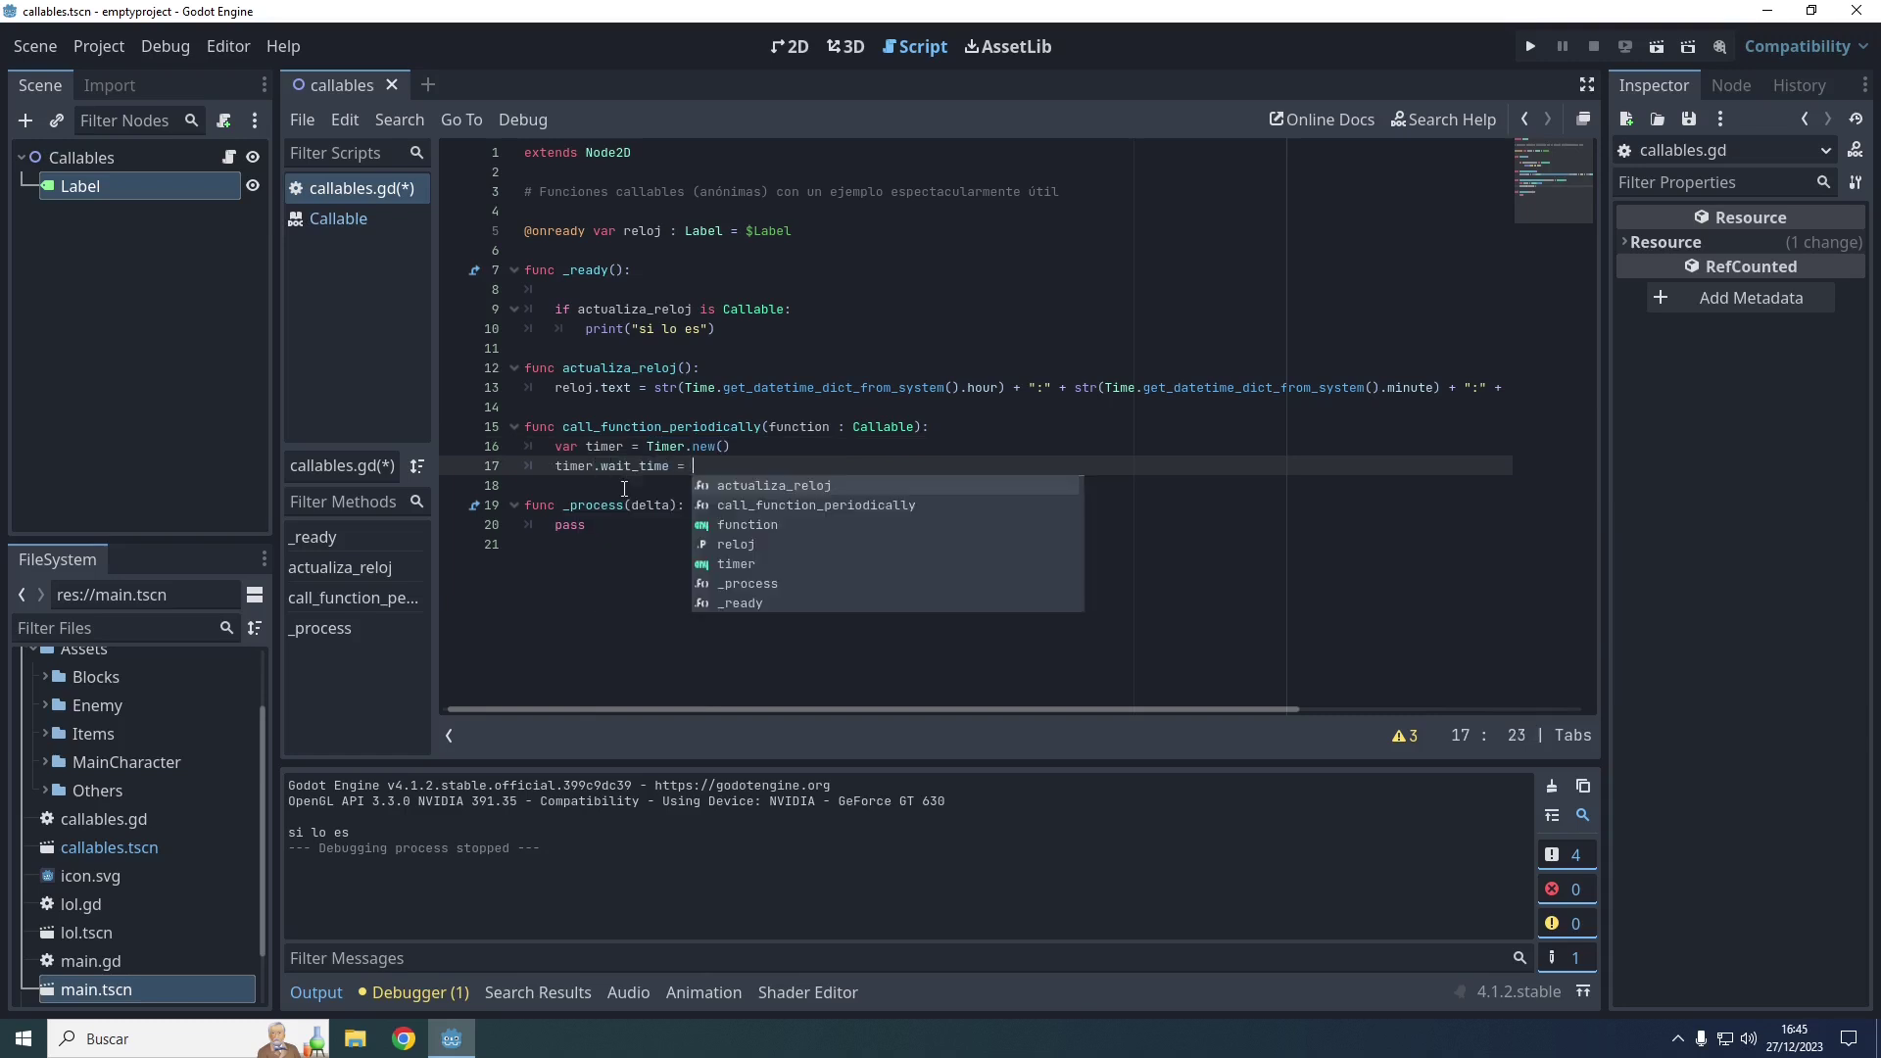
type("x")
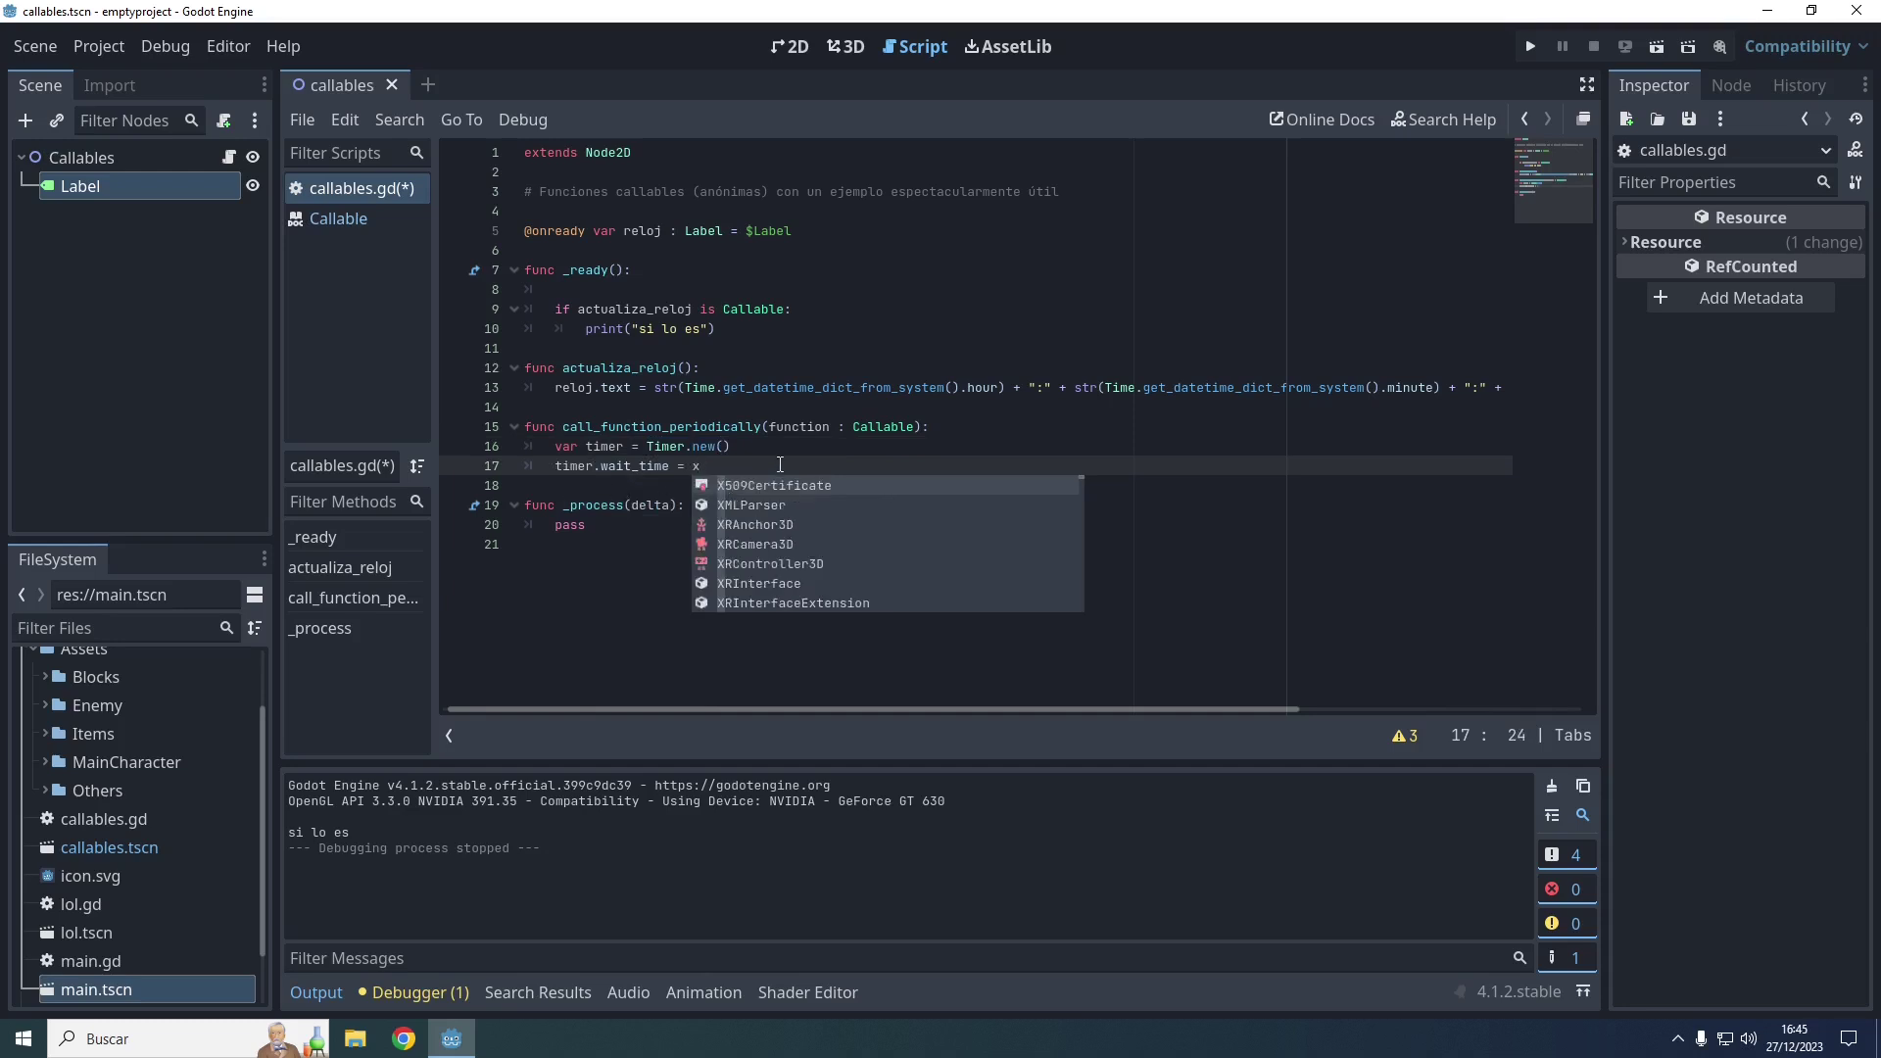
left_click(779, 447)
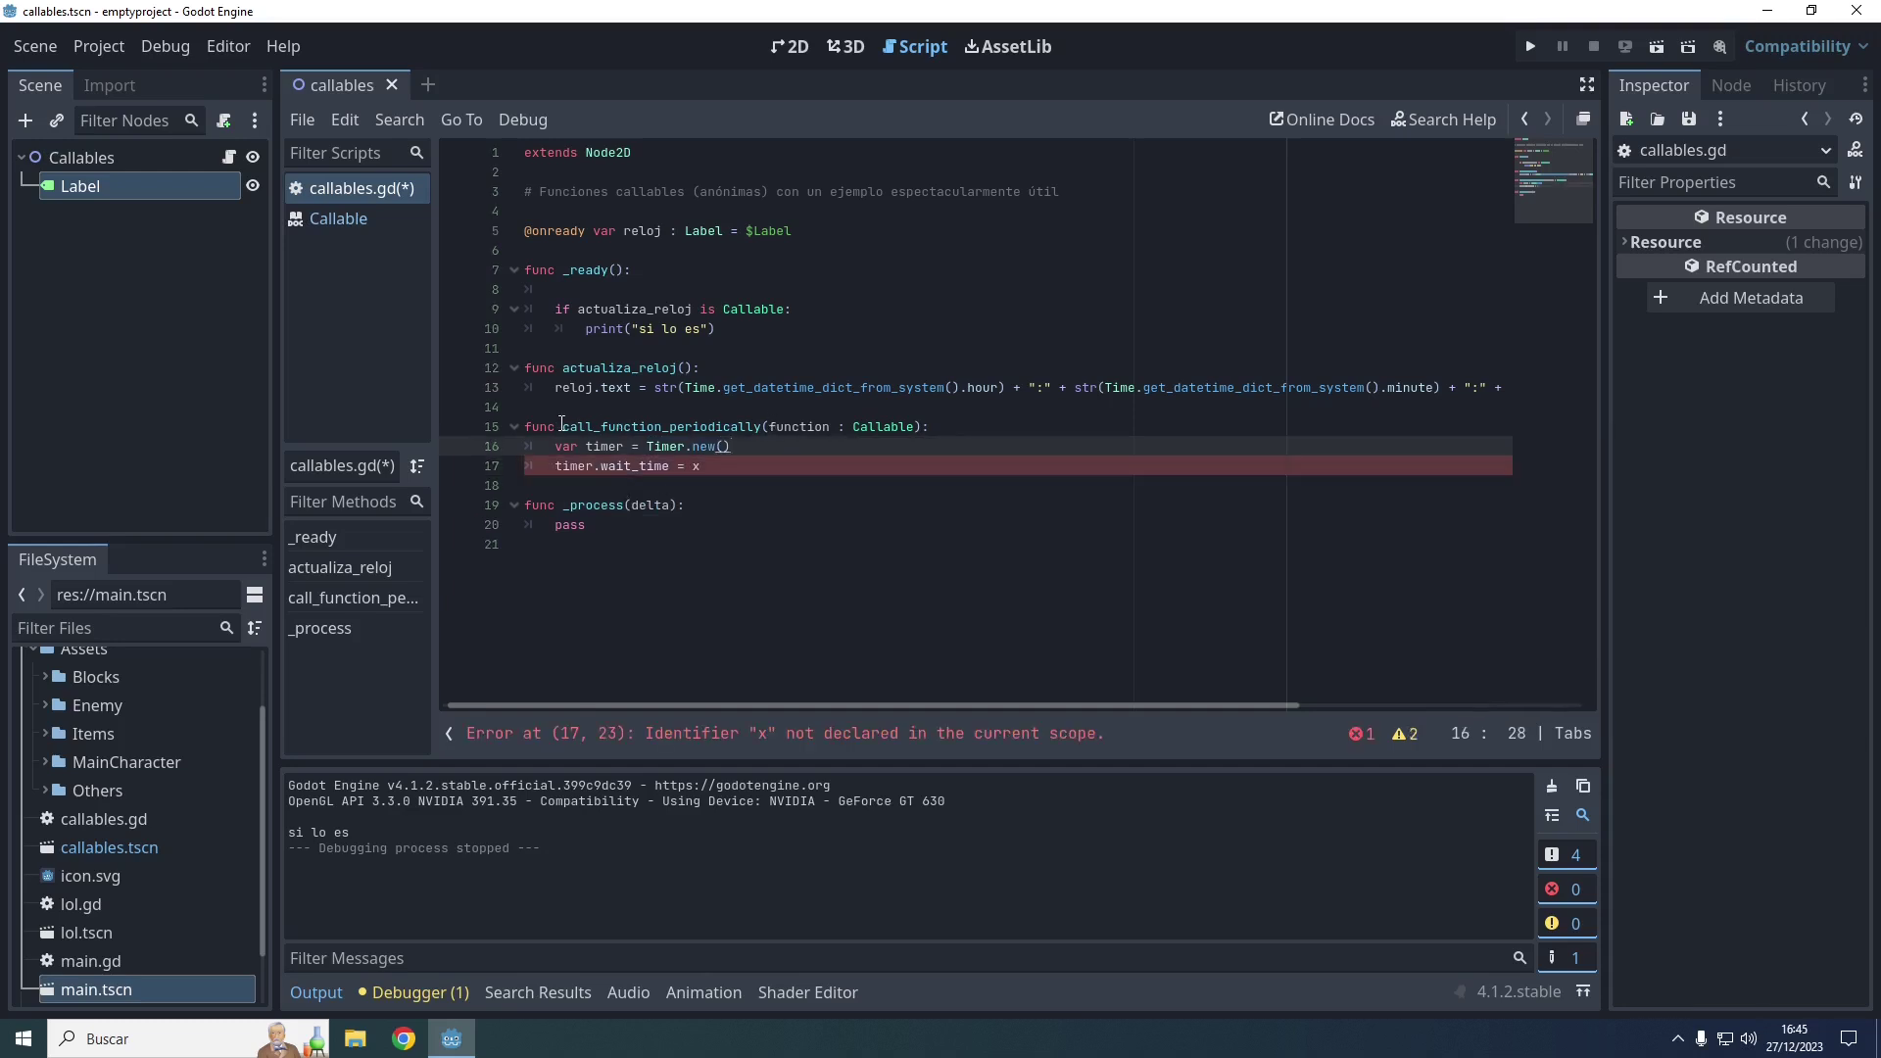
- Add an x : float parameter to call_function_periodically and review how it feeds wait_time
left_click_drag(562, 426, 762, 426)
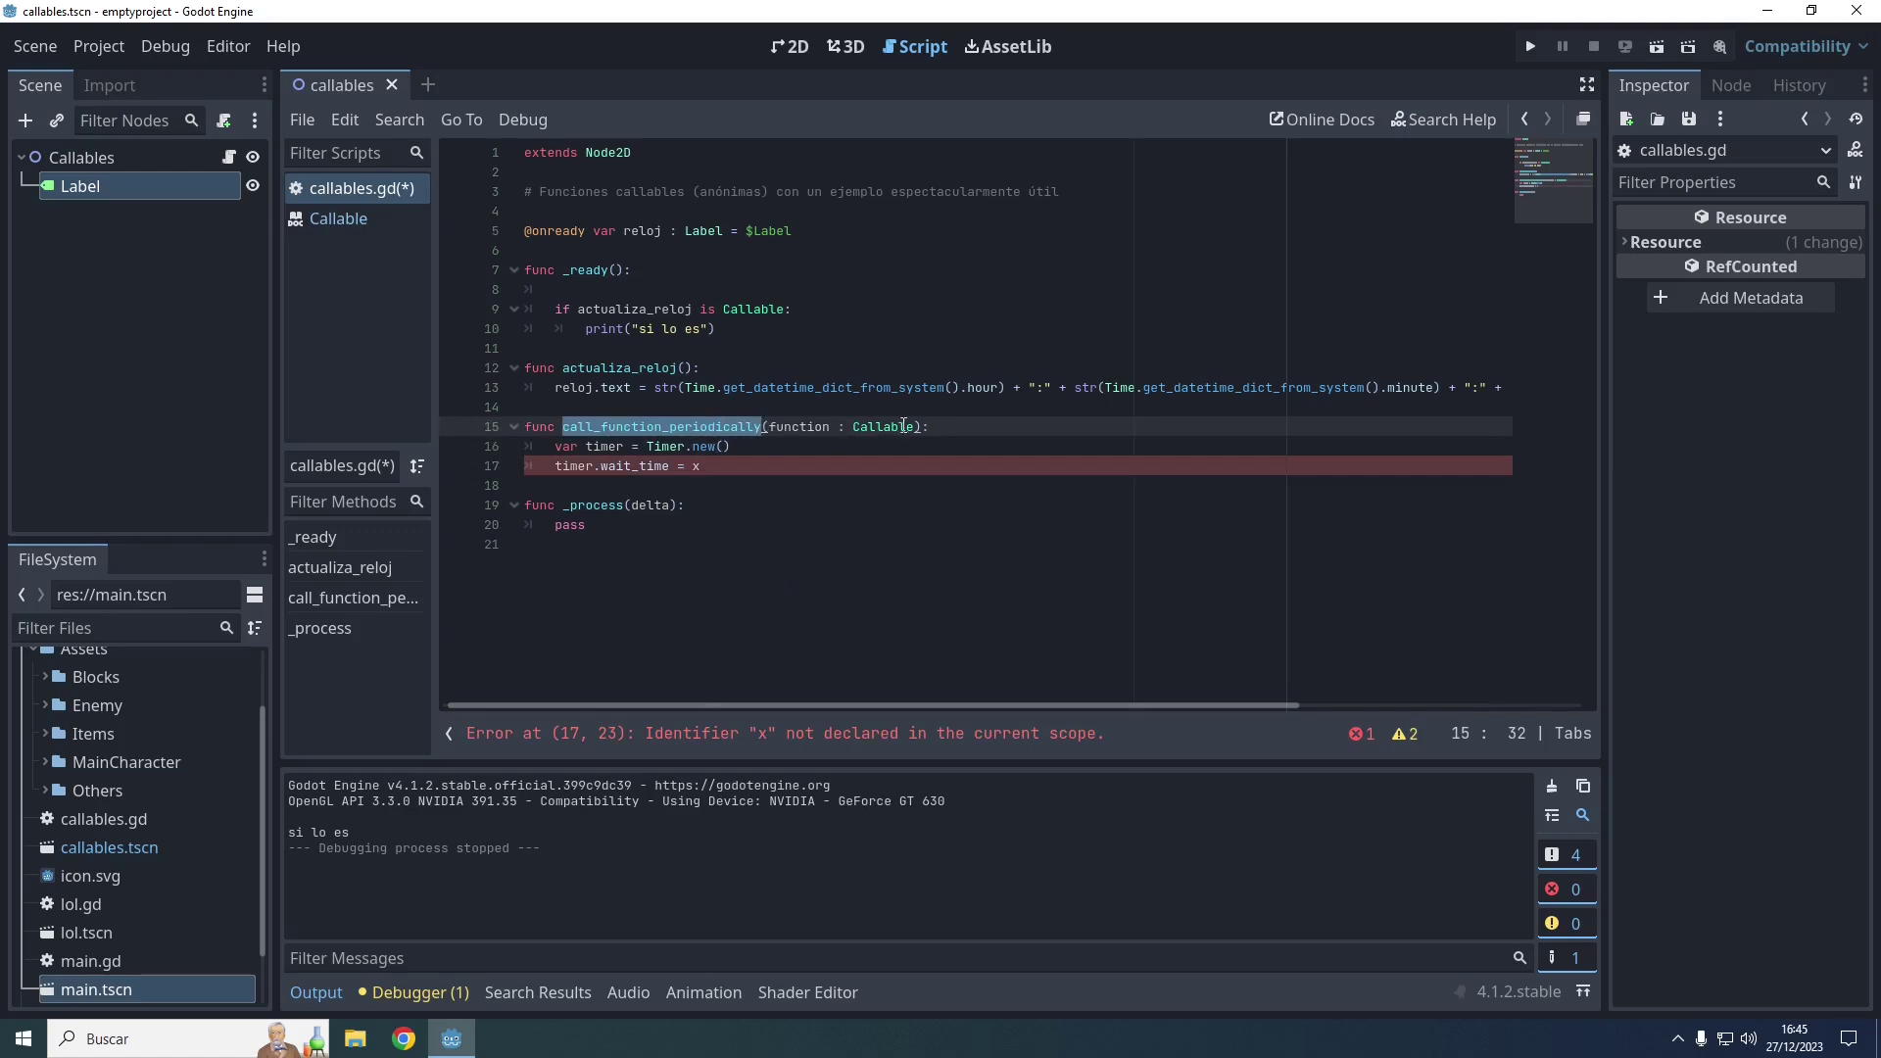
left_click(915, 426)
type(", x")
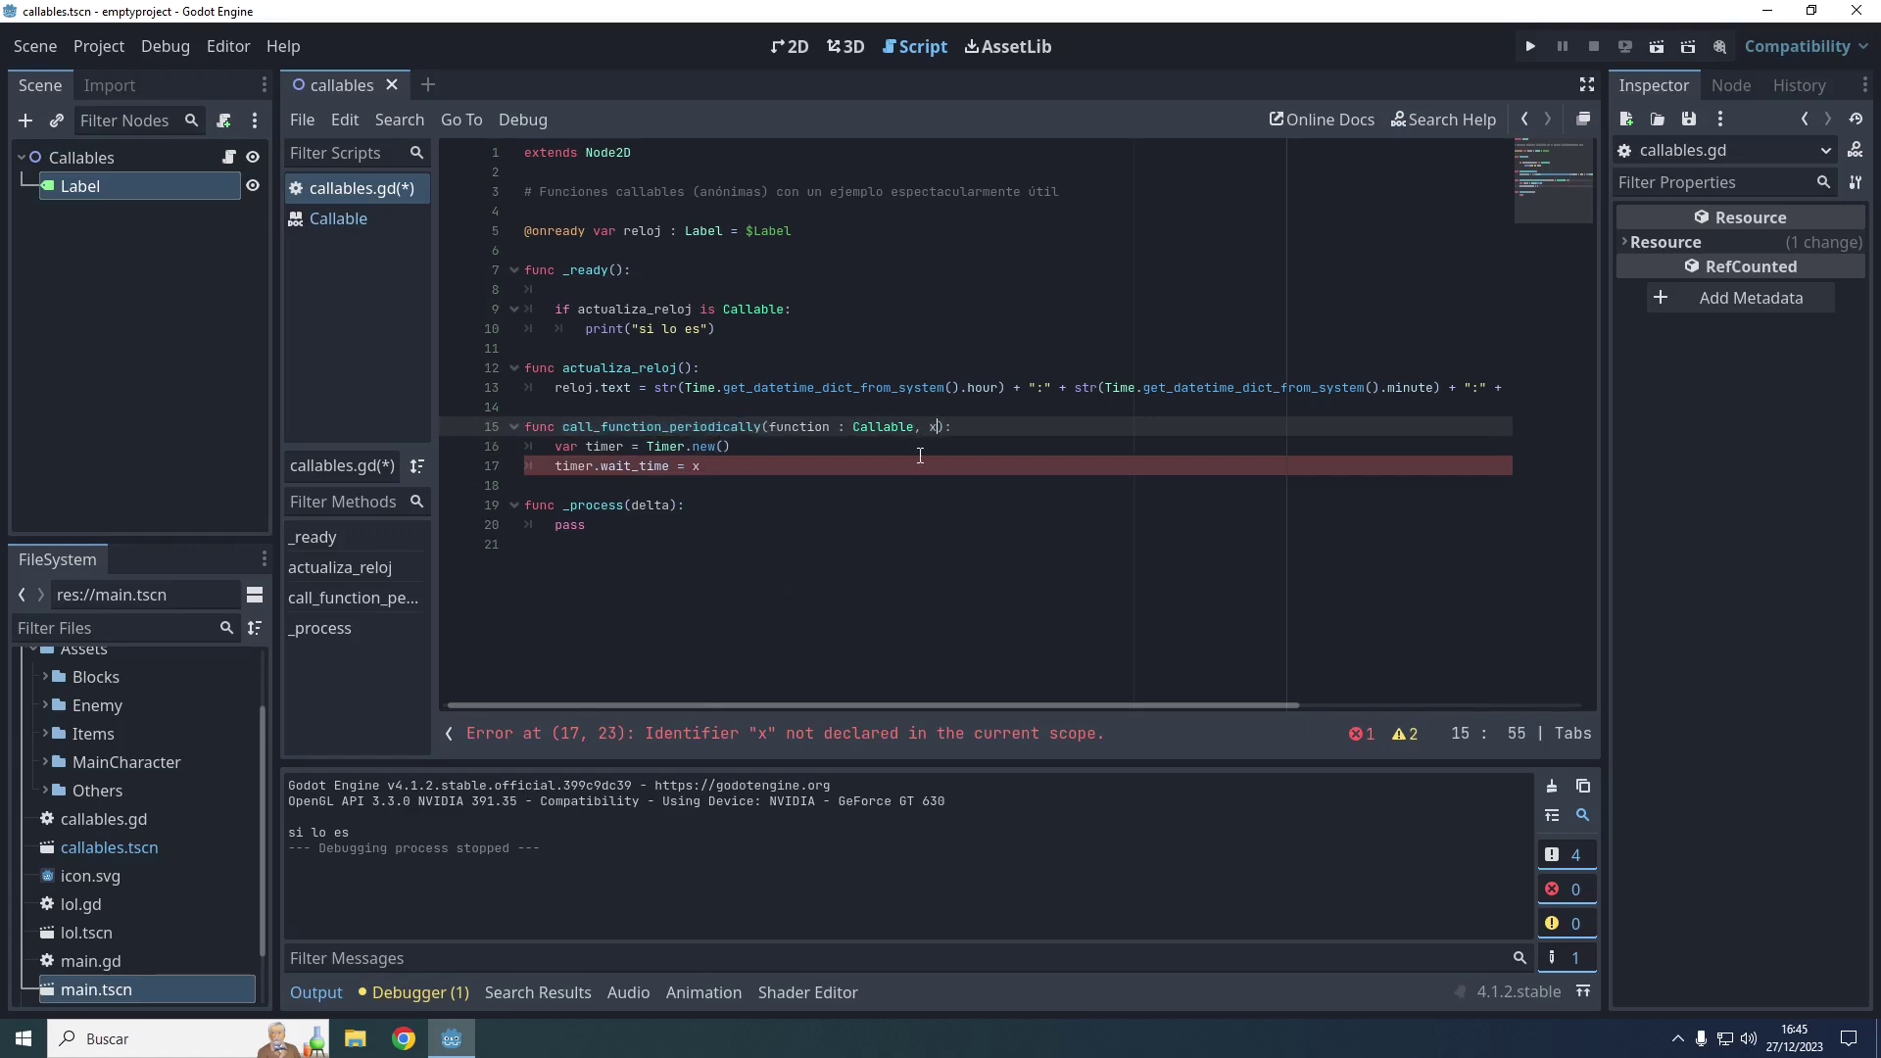
type(" : float")
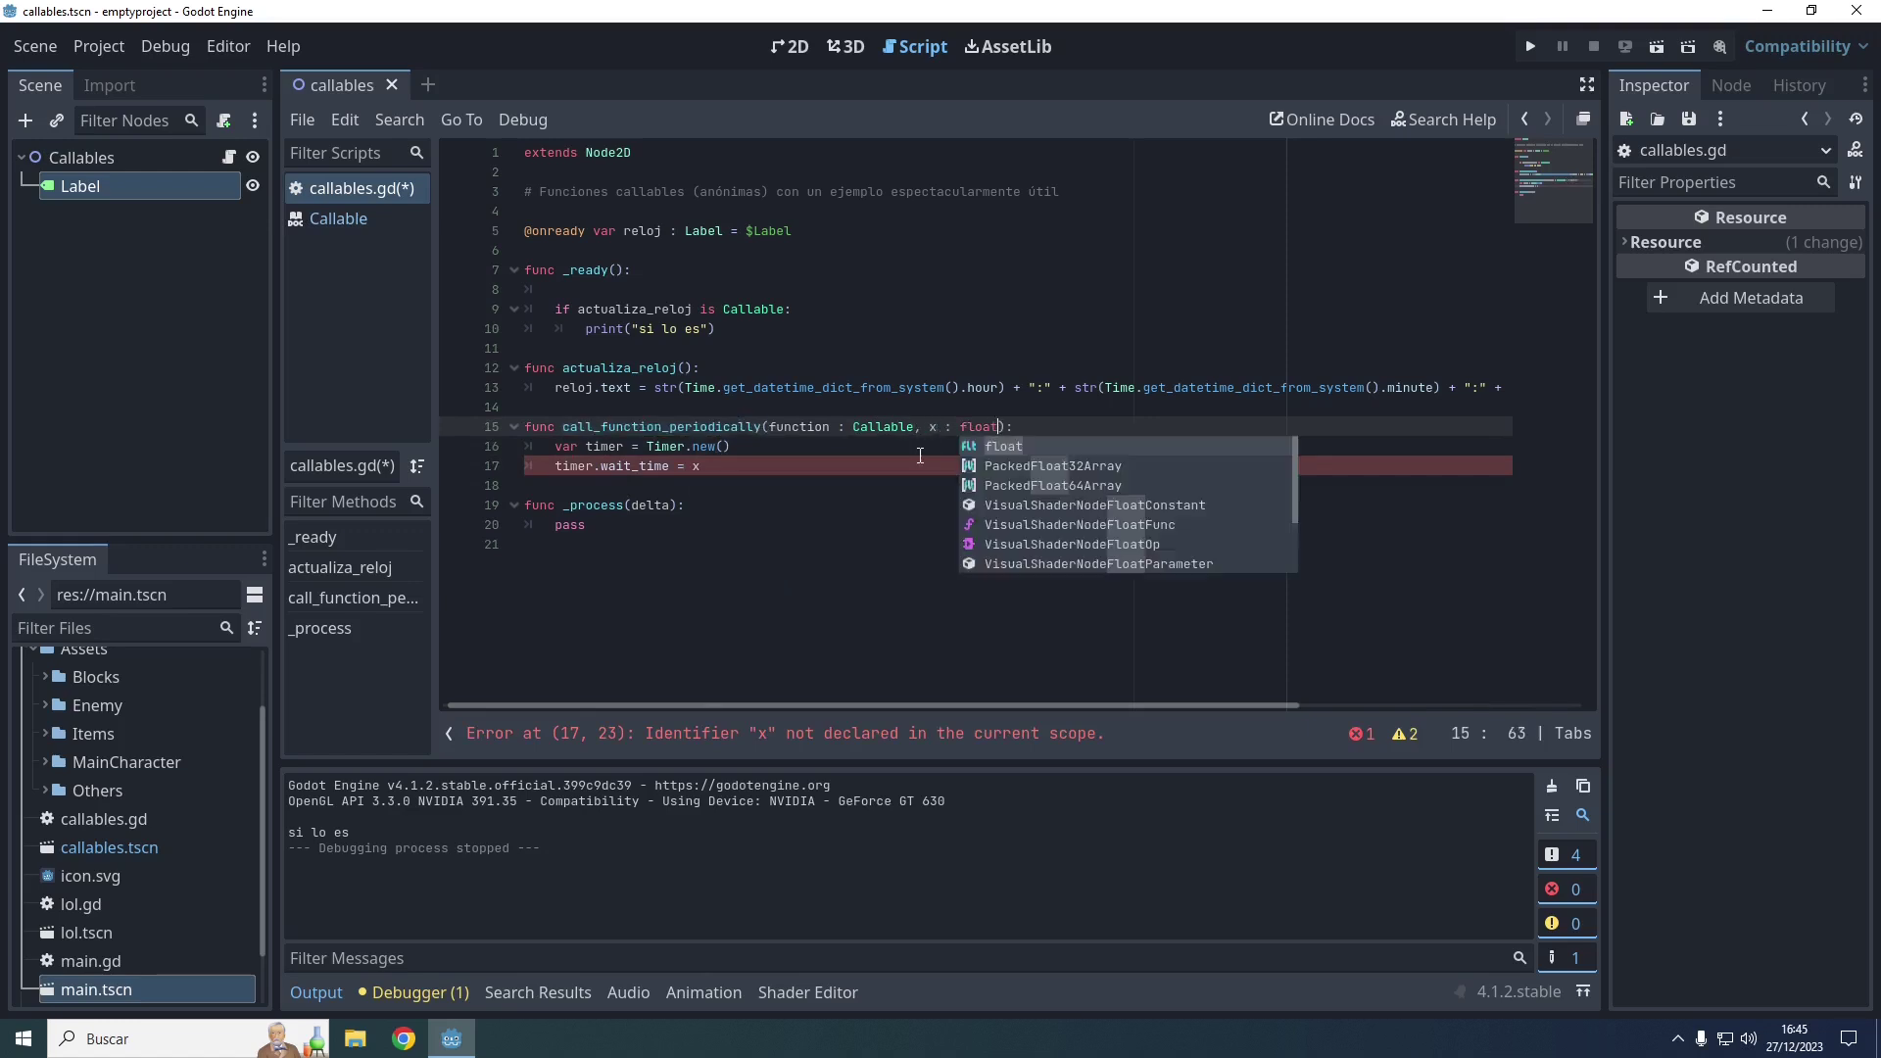
left_click(742, 466)
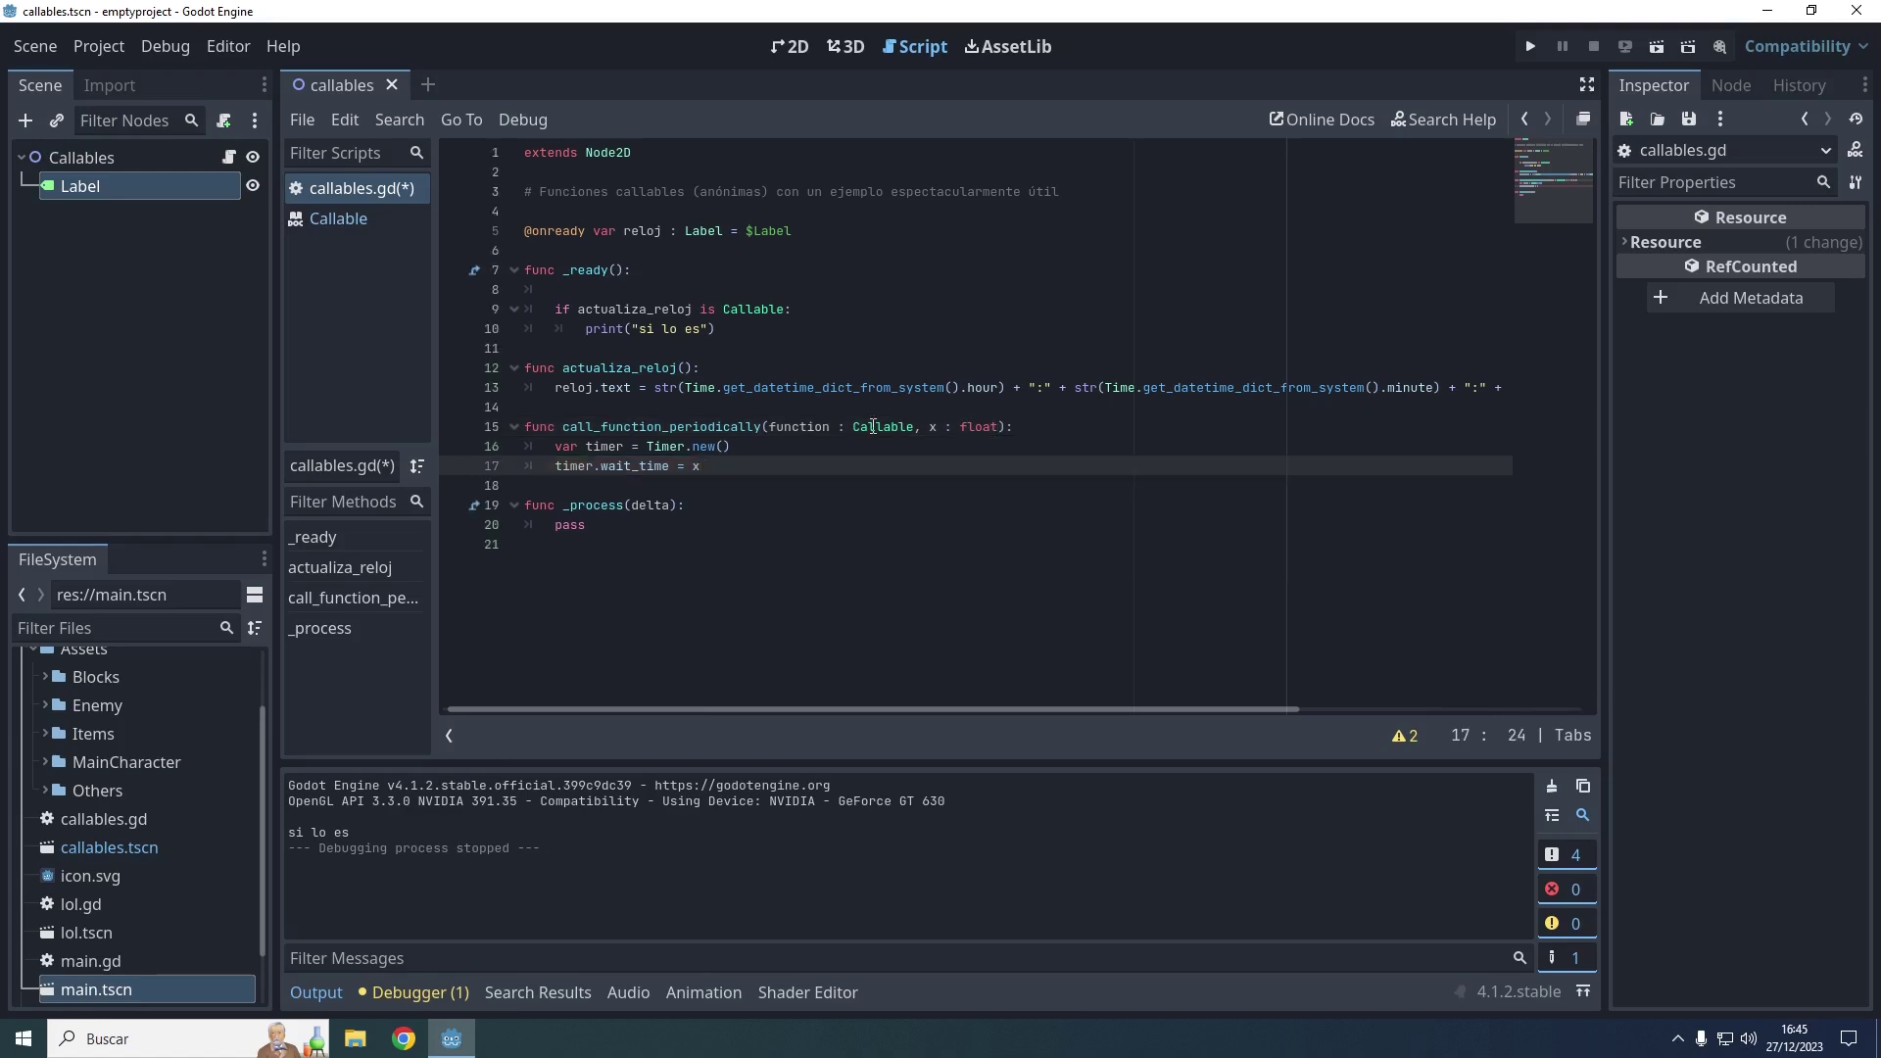
double_click(716, 427)
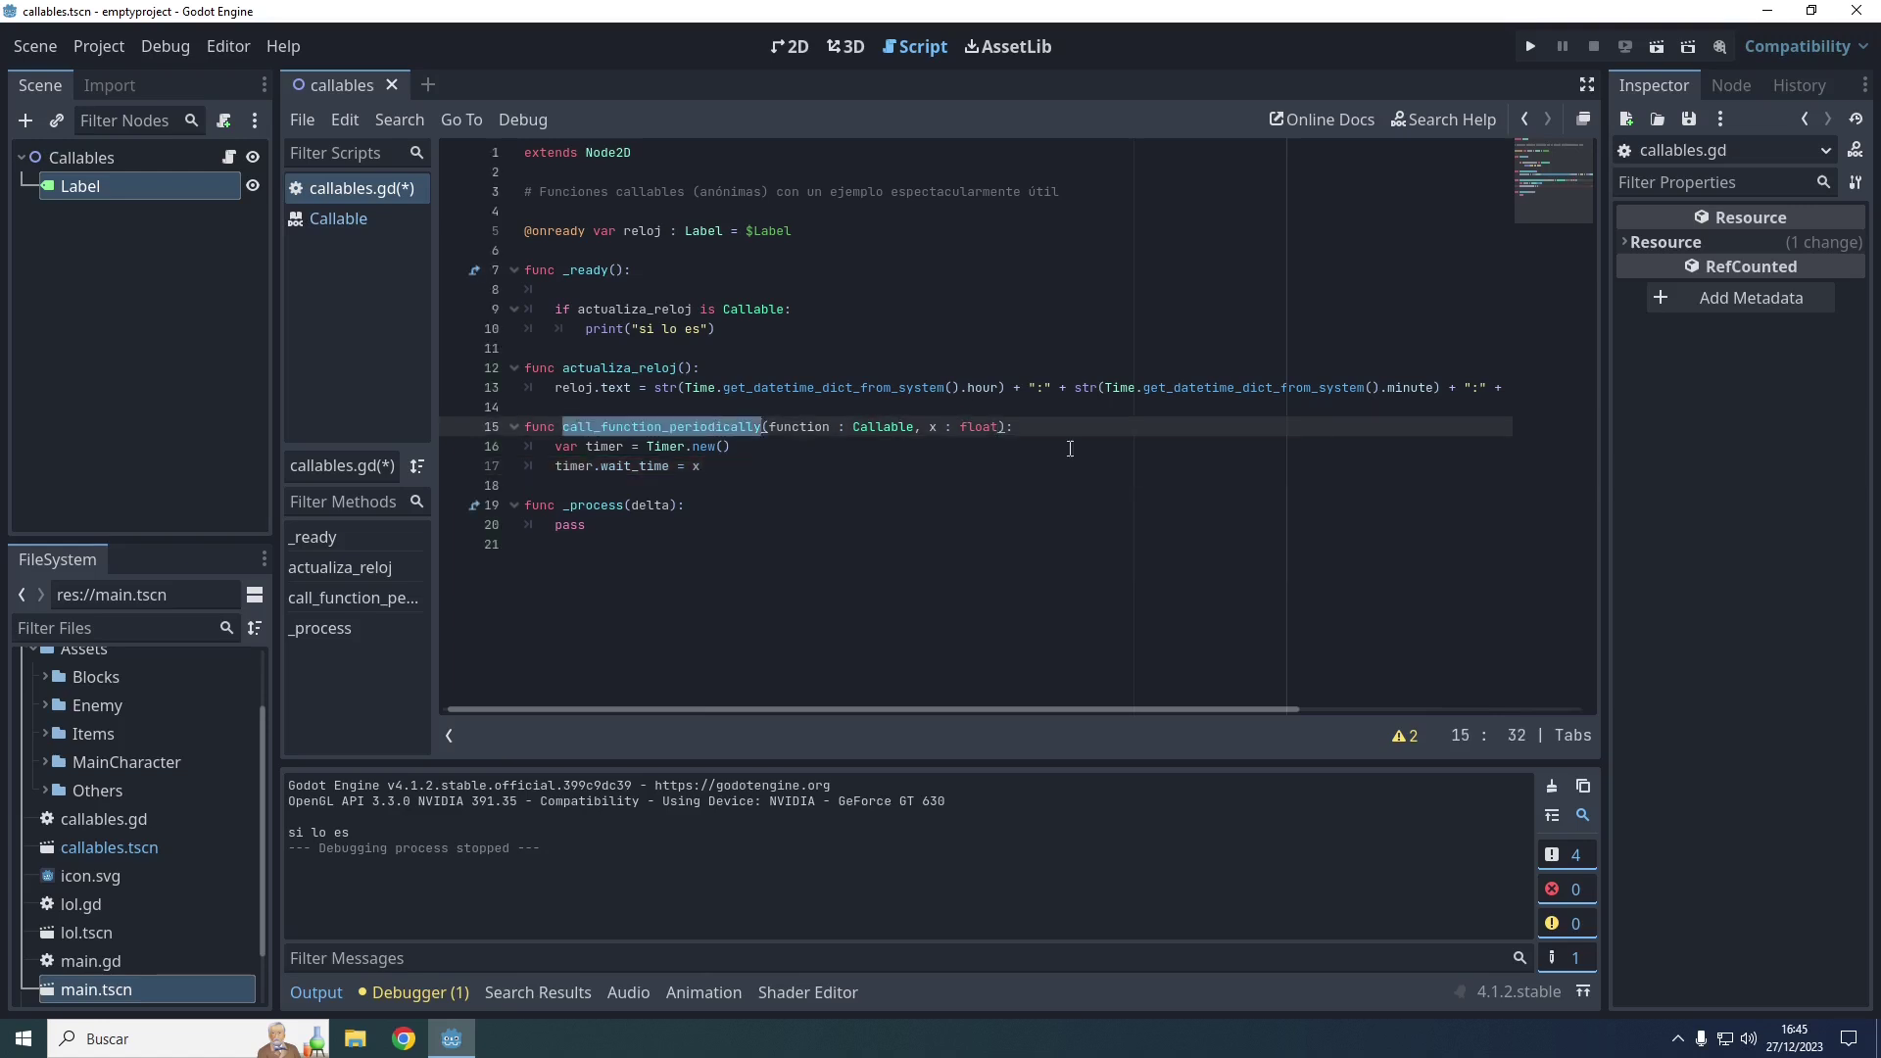
double_click(817, 427)
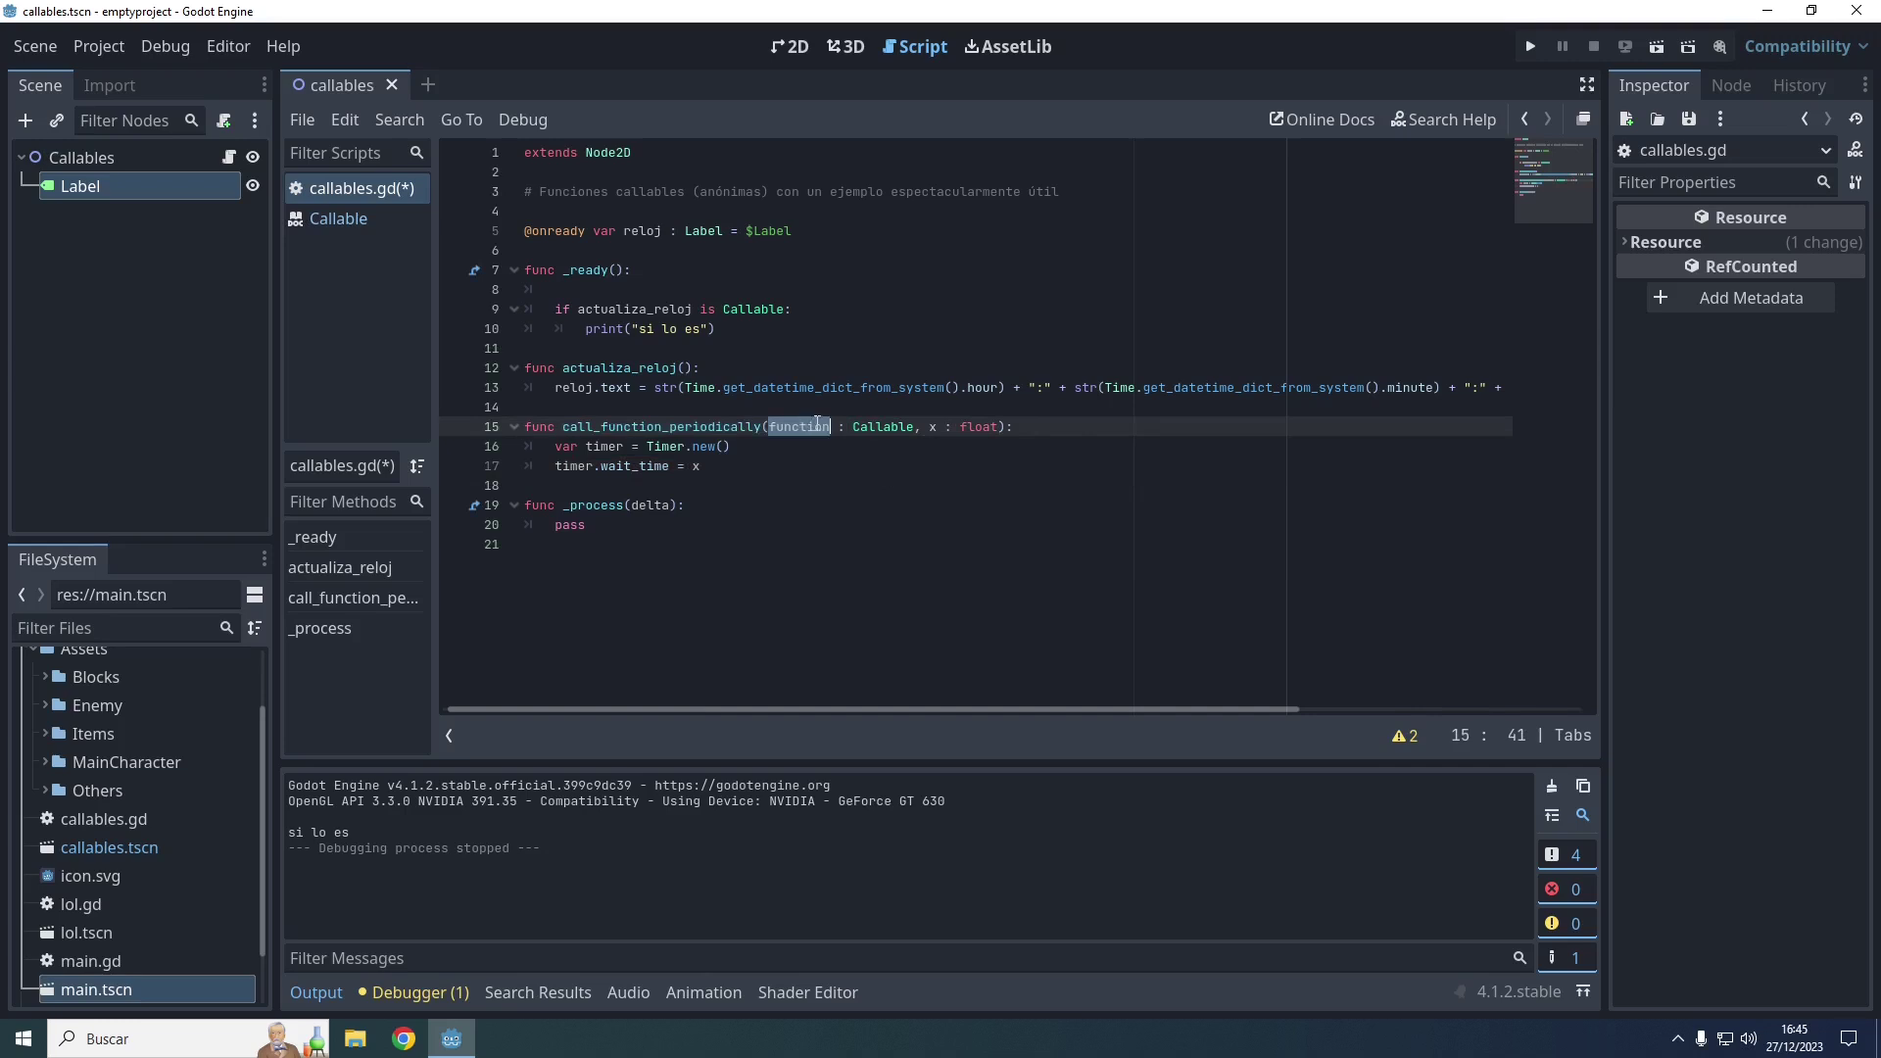
double_click(934, 426)
left_click(686, 465)
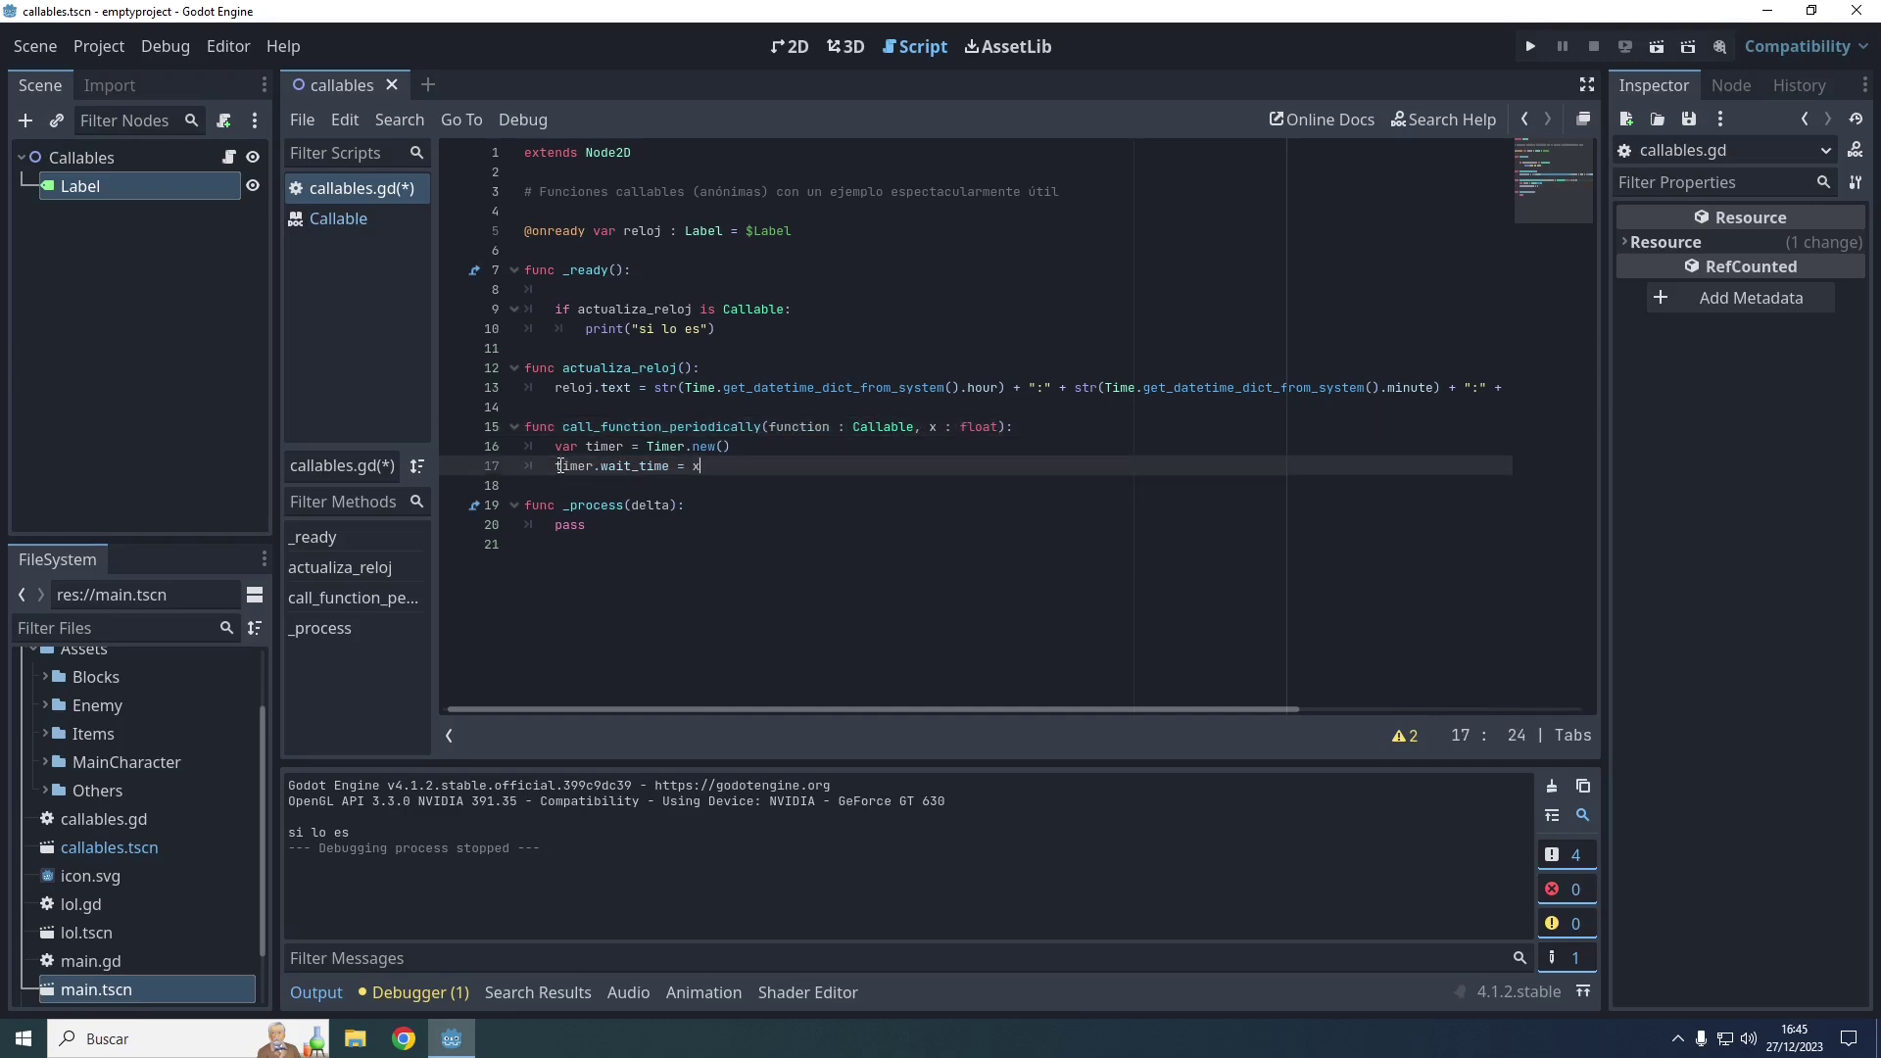
left_click_drag(562, 466, 656, 465)
double_click(934, 426)
double_click(651, 428)
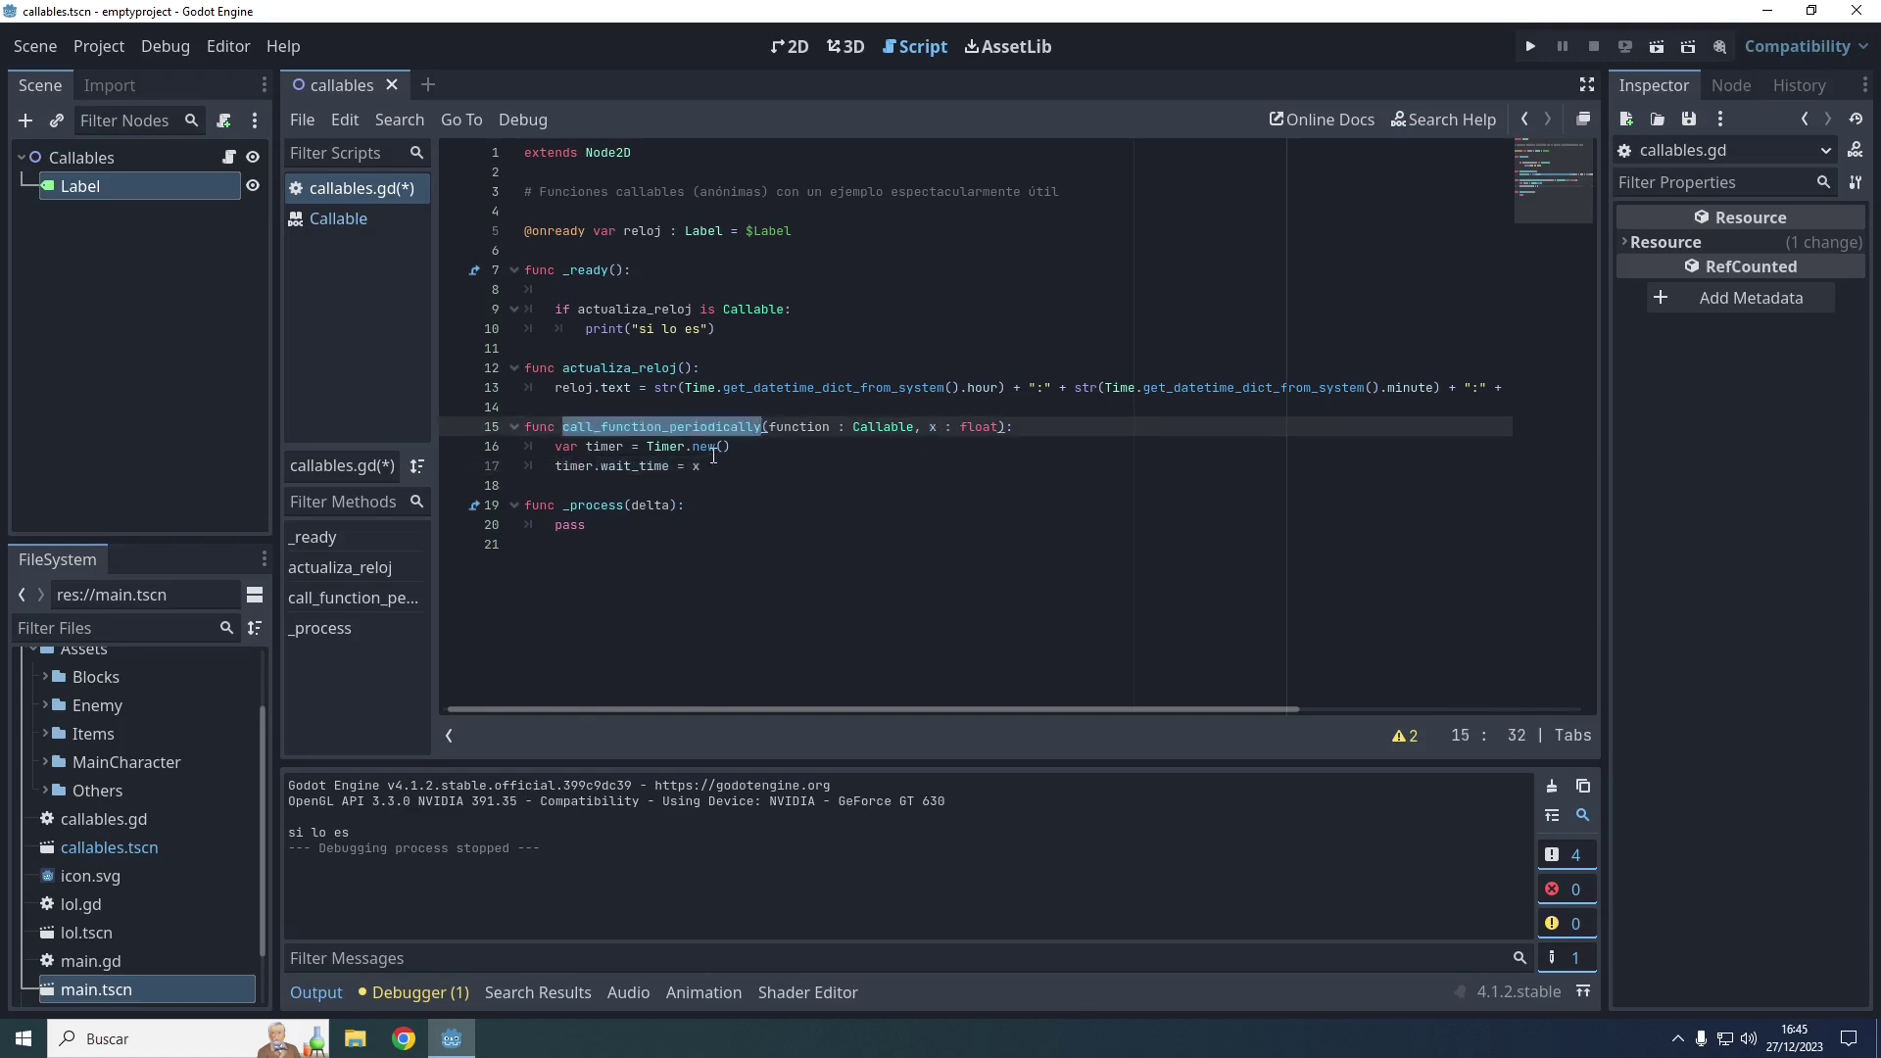
left_click(724, 463)
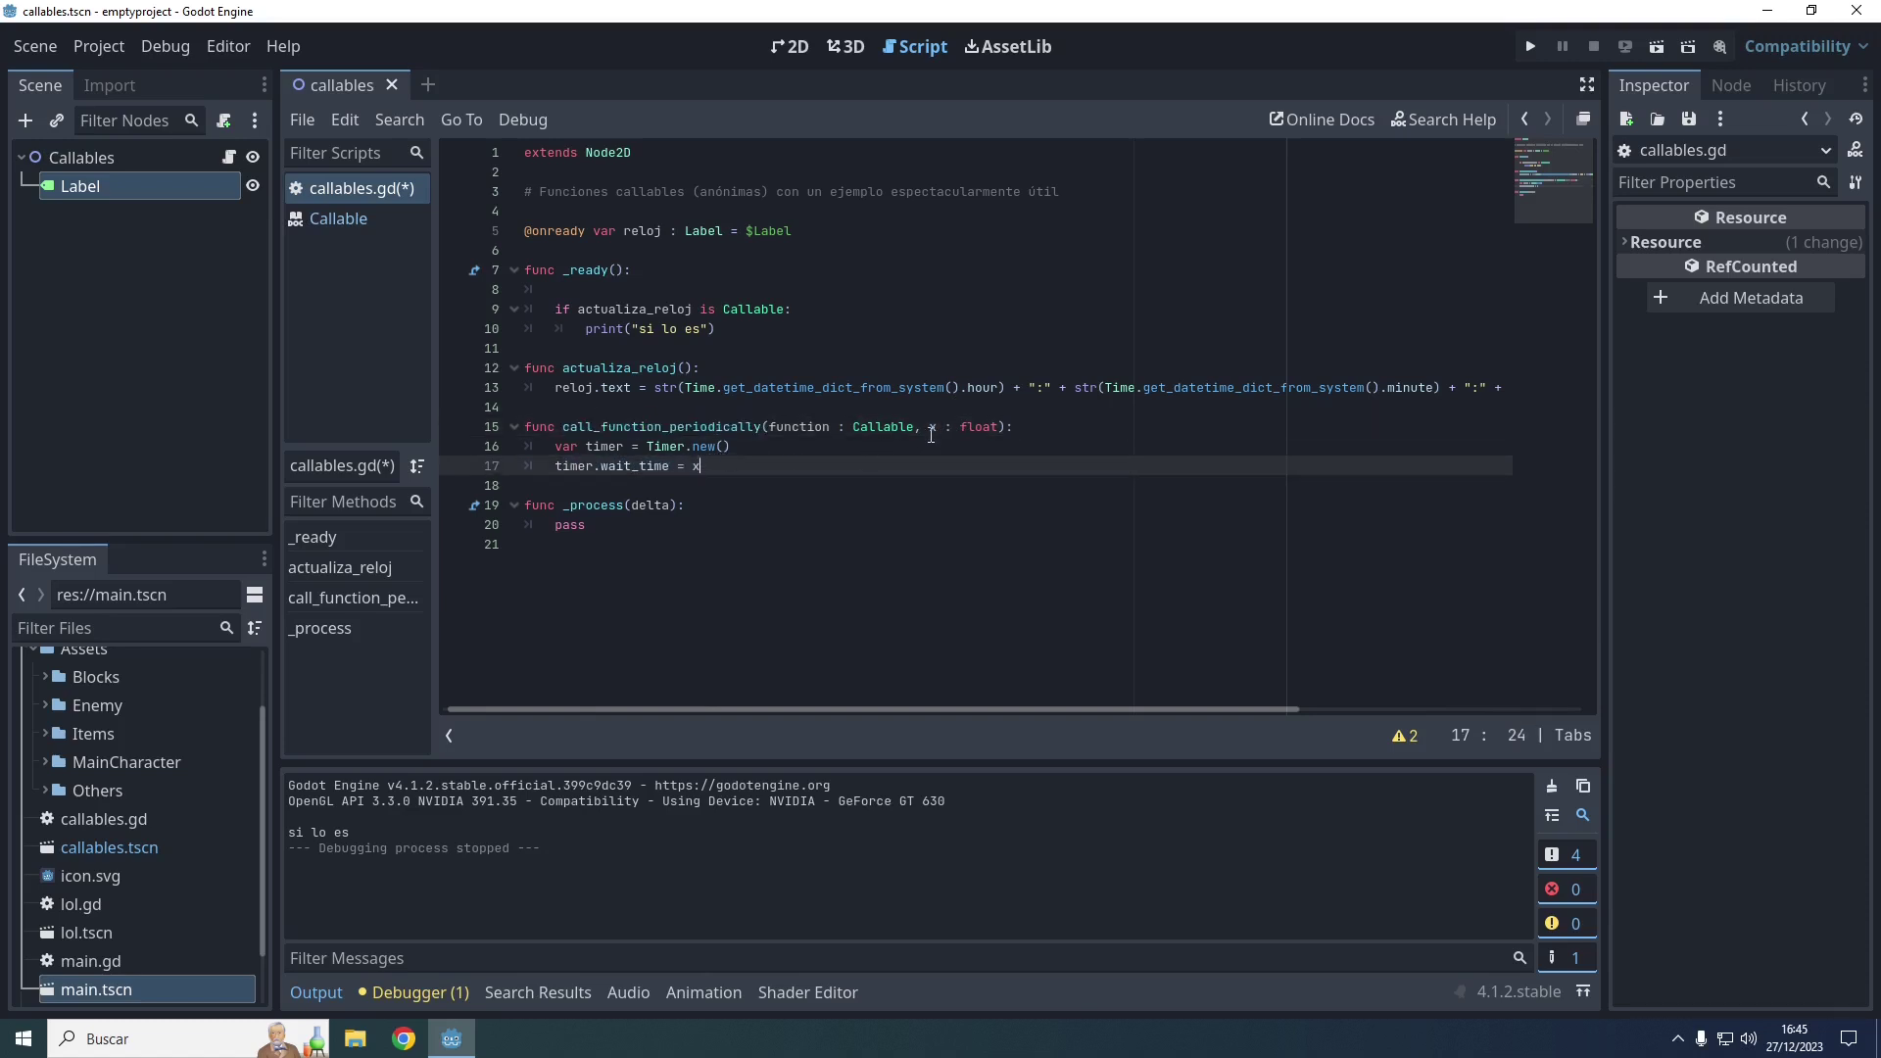
- Add a timer.start() call after the wait_time line
key("Return")
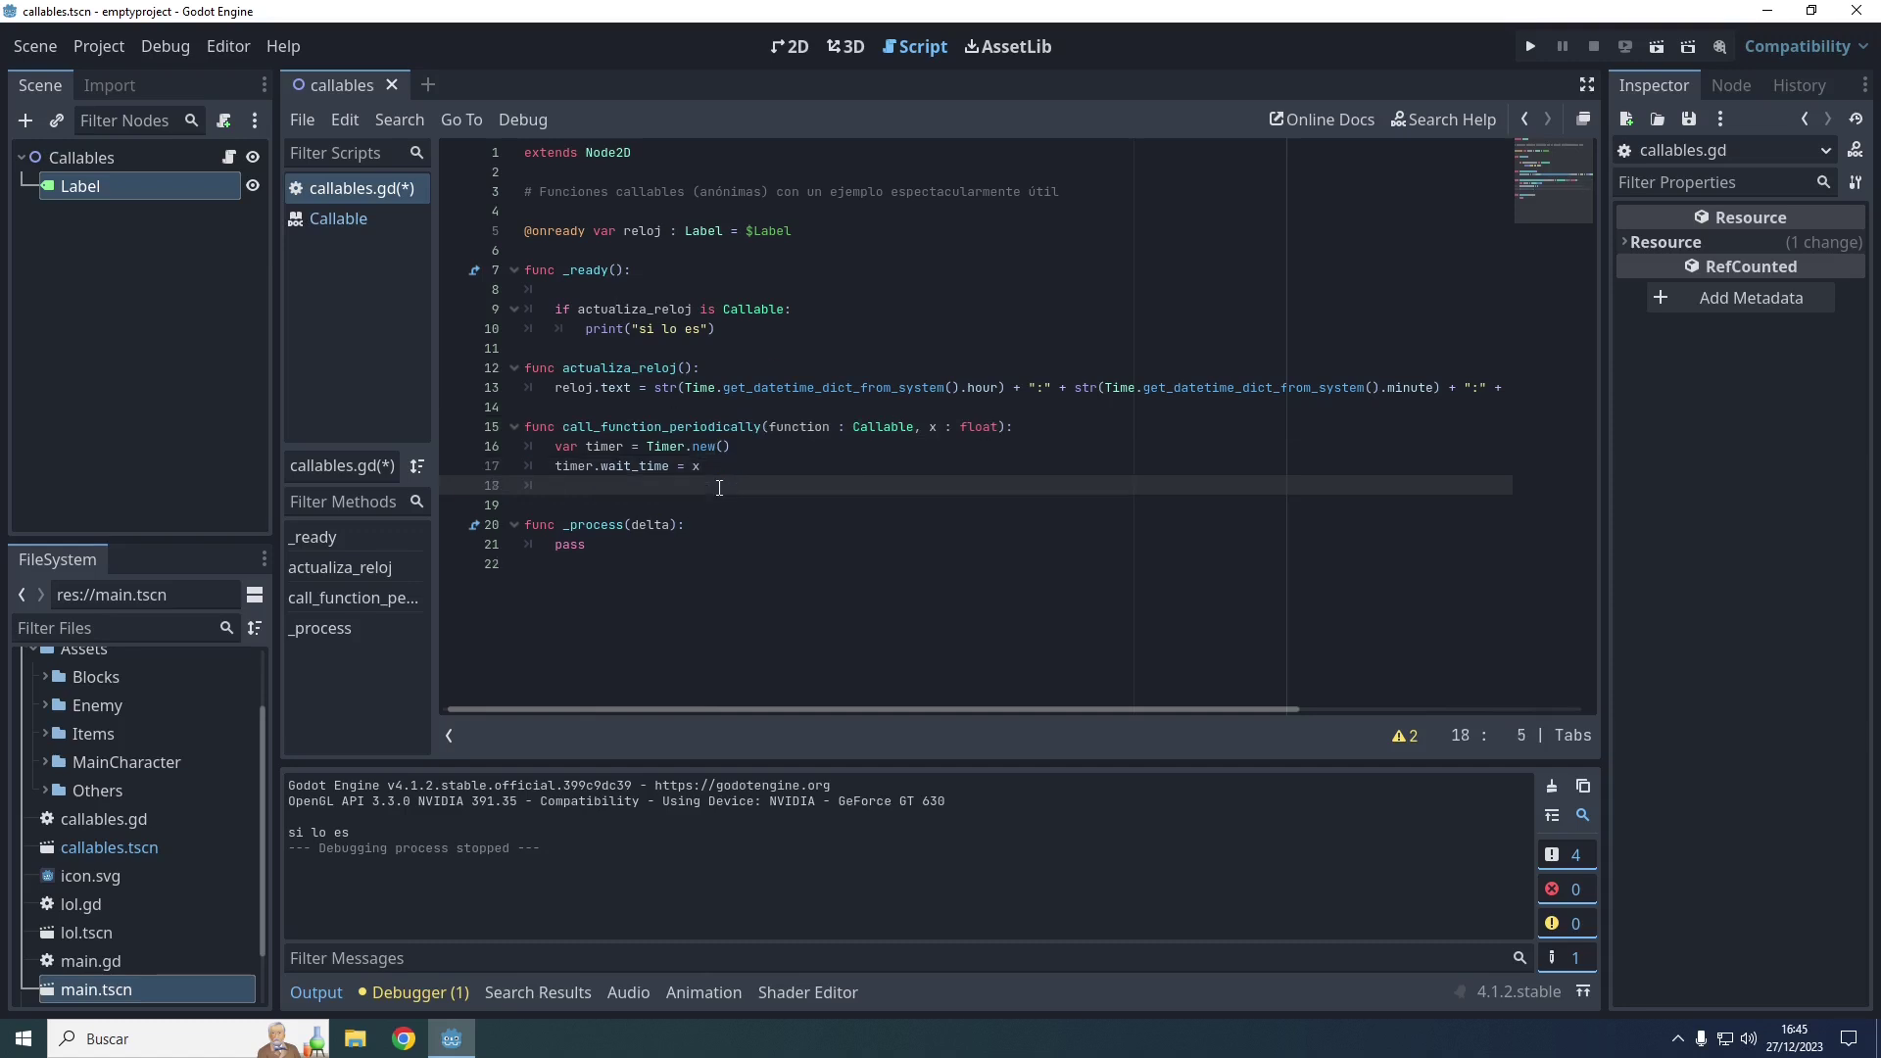
type("timer")
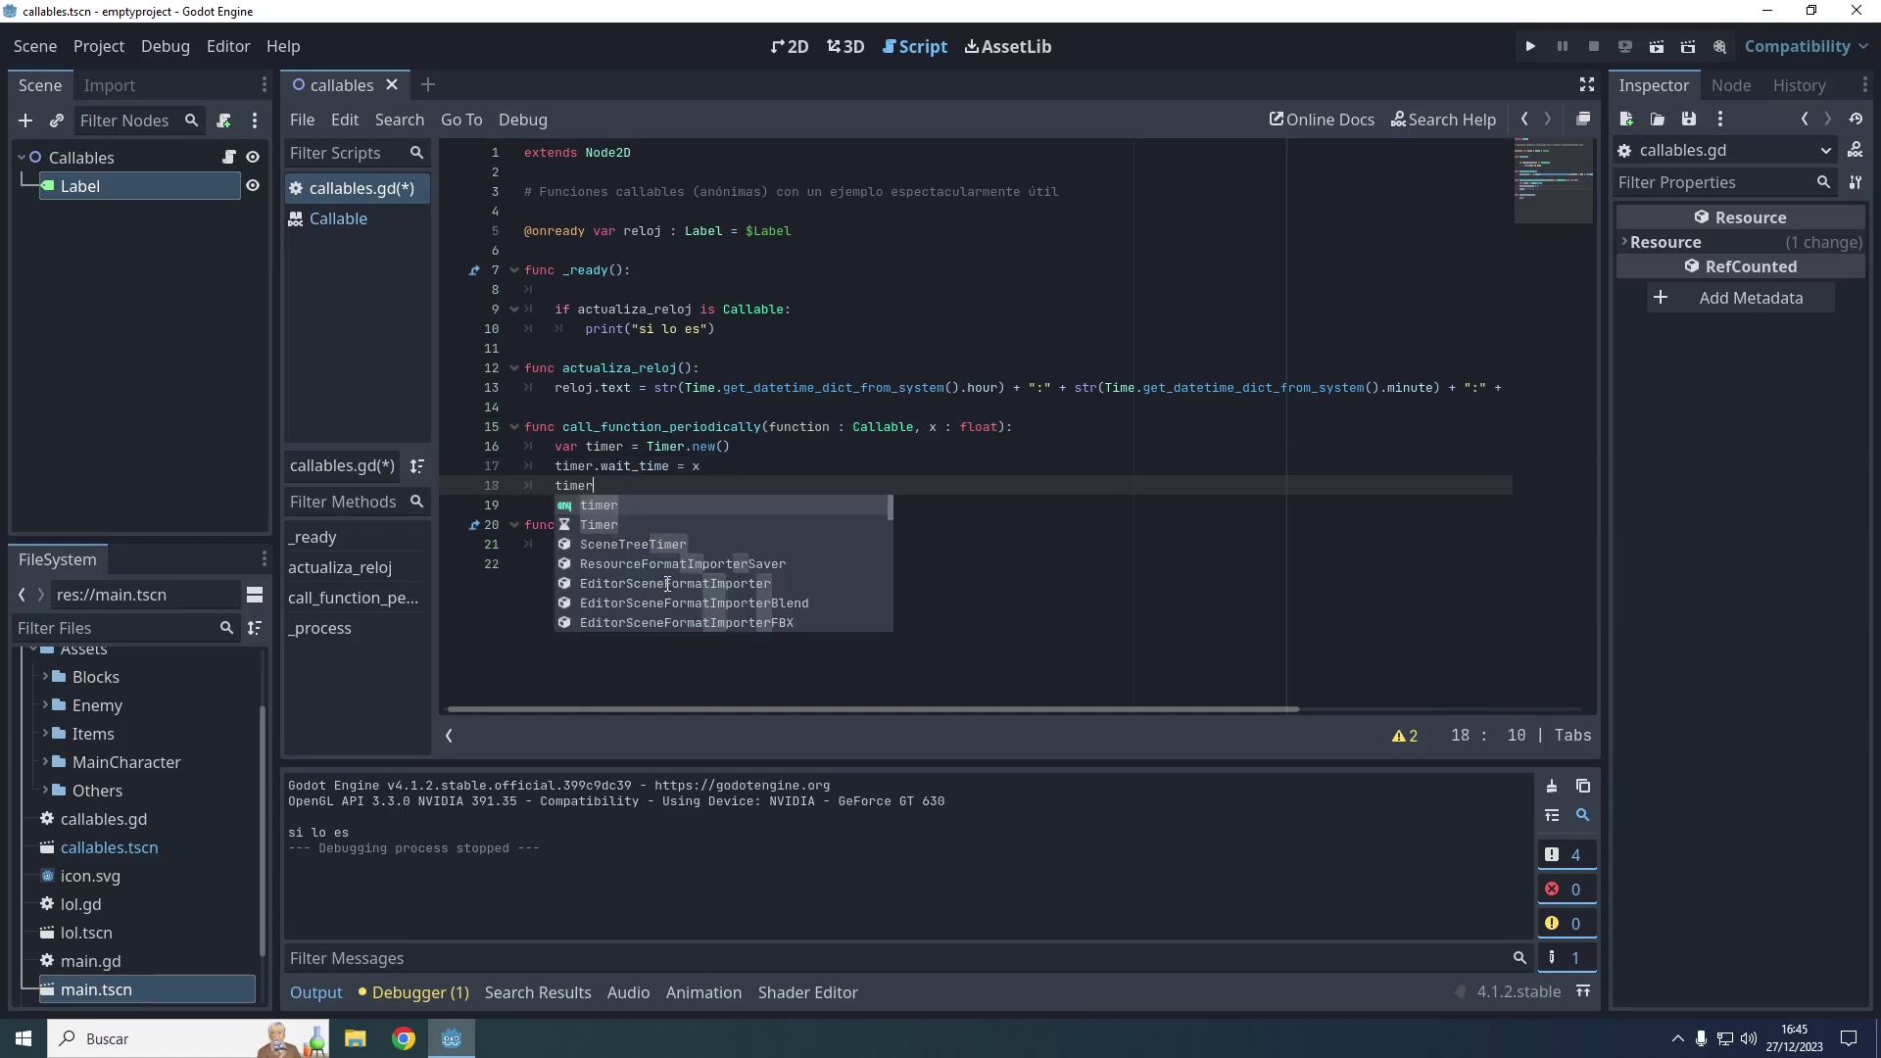
type(".")
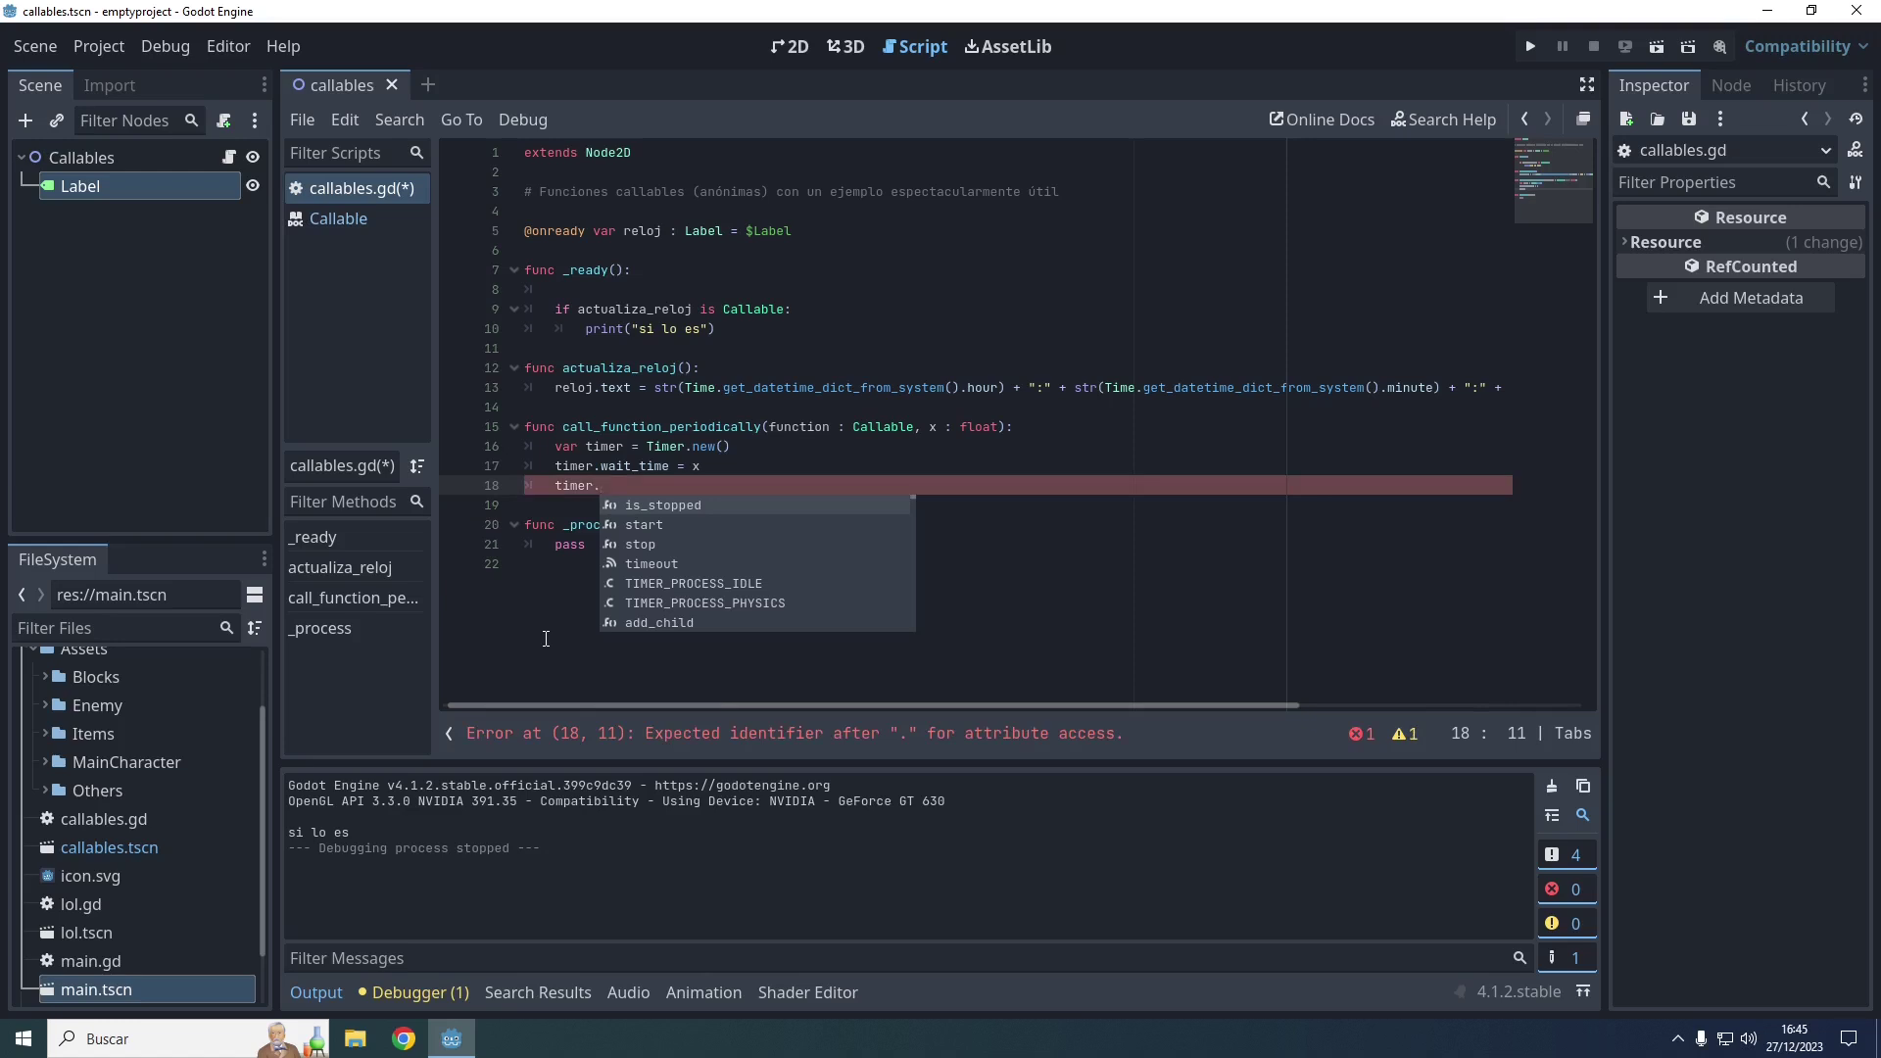
type("star")
key("Return")
key("shift+Left")
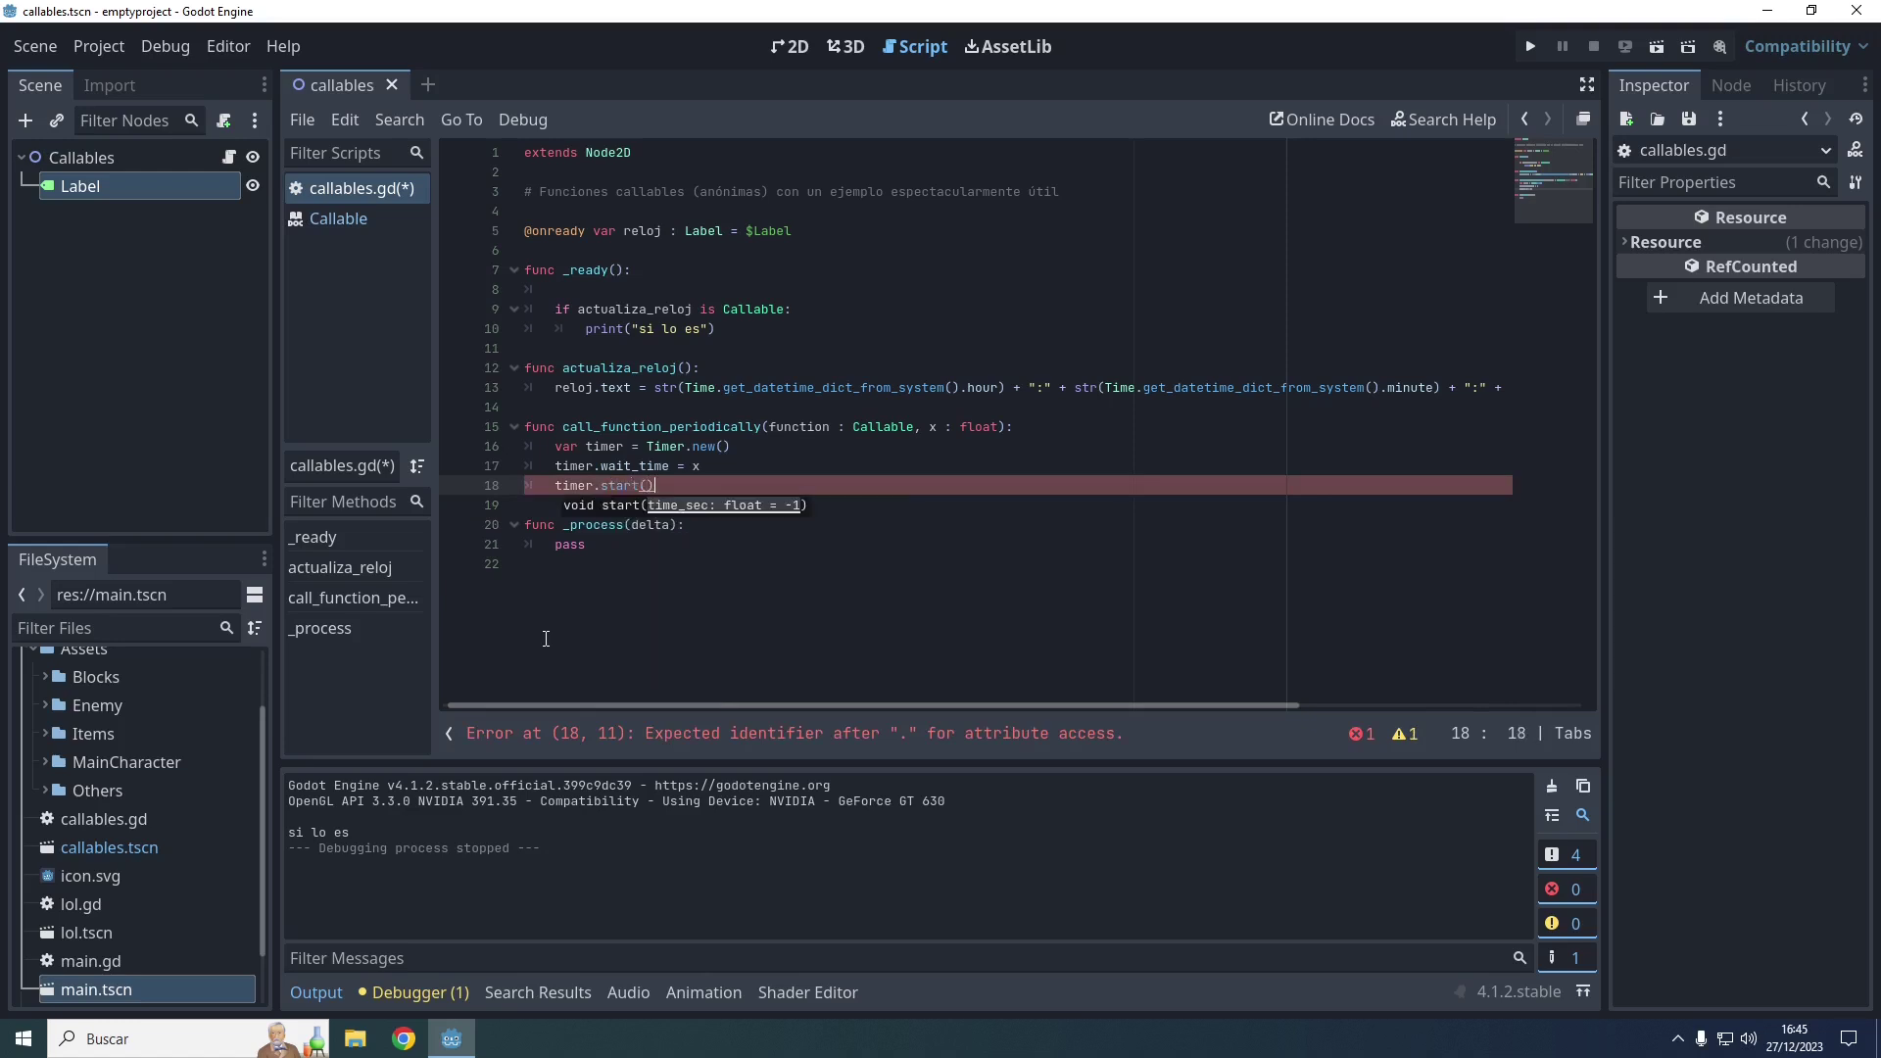
key("shift+Left")
key("shift+Left")
key("shift+Left")
key("shift+Left")
key("shift+Left")
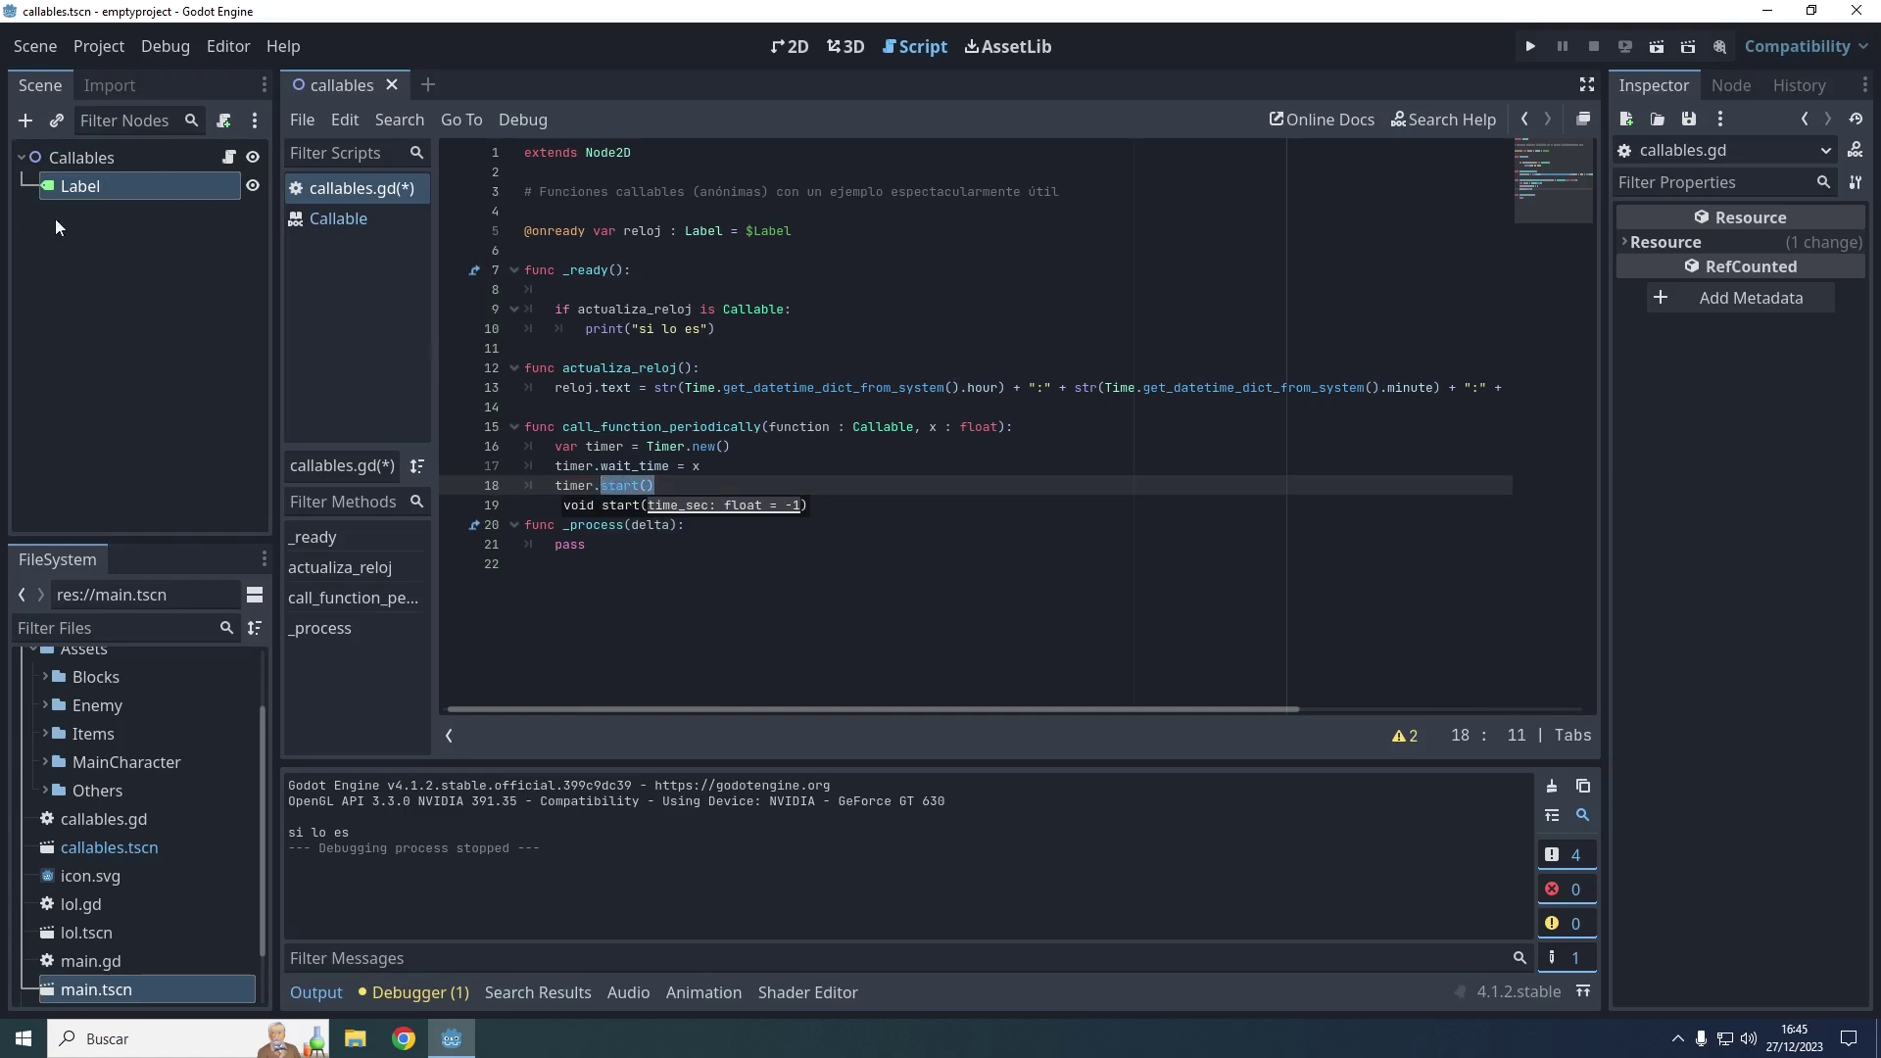
left_click(674, 485)
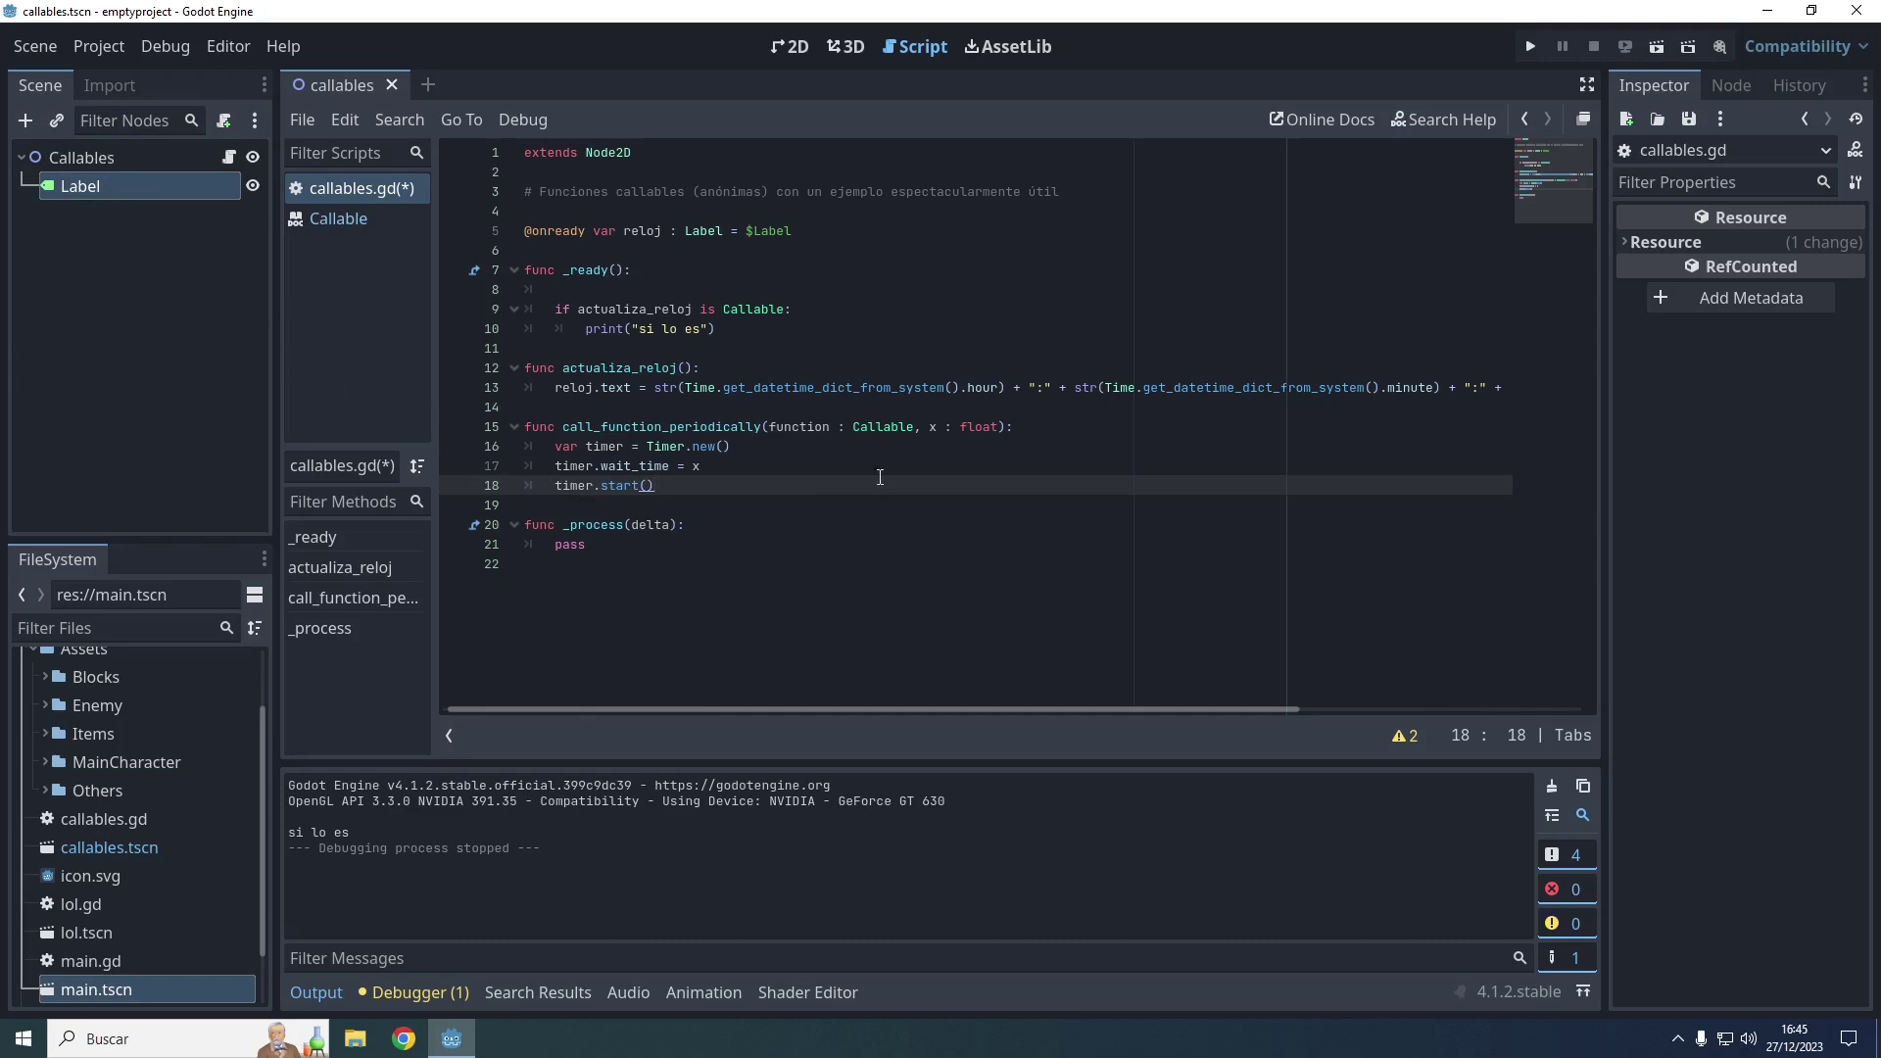
- Append a parent : Node parameter to call_function_periodically
left_click(1006, 426)
type(", ")
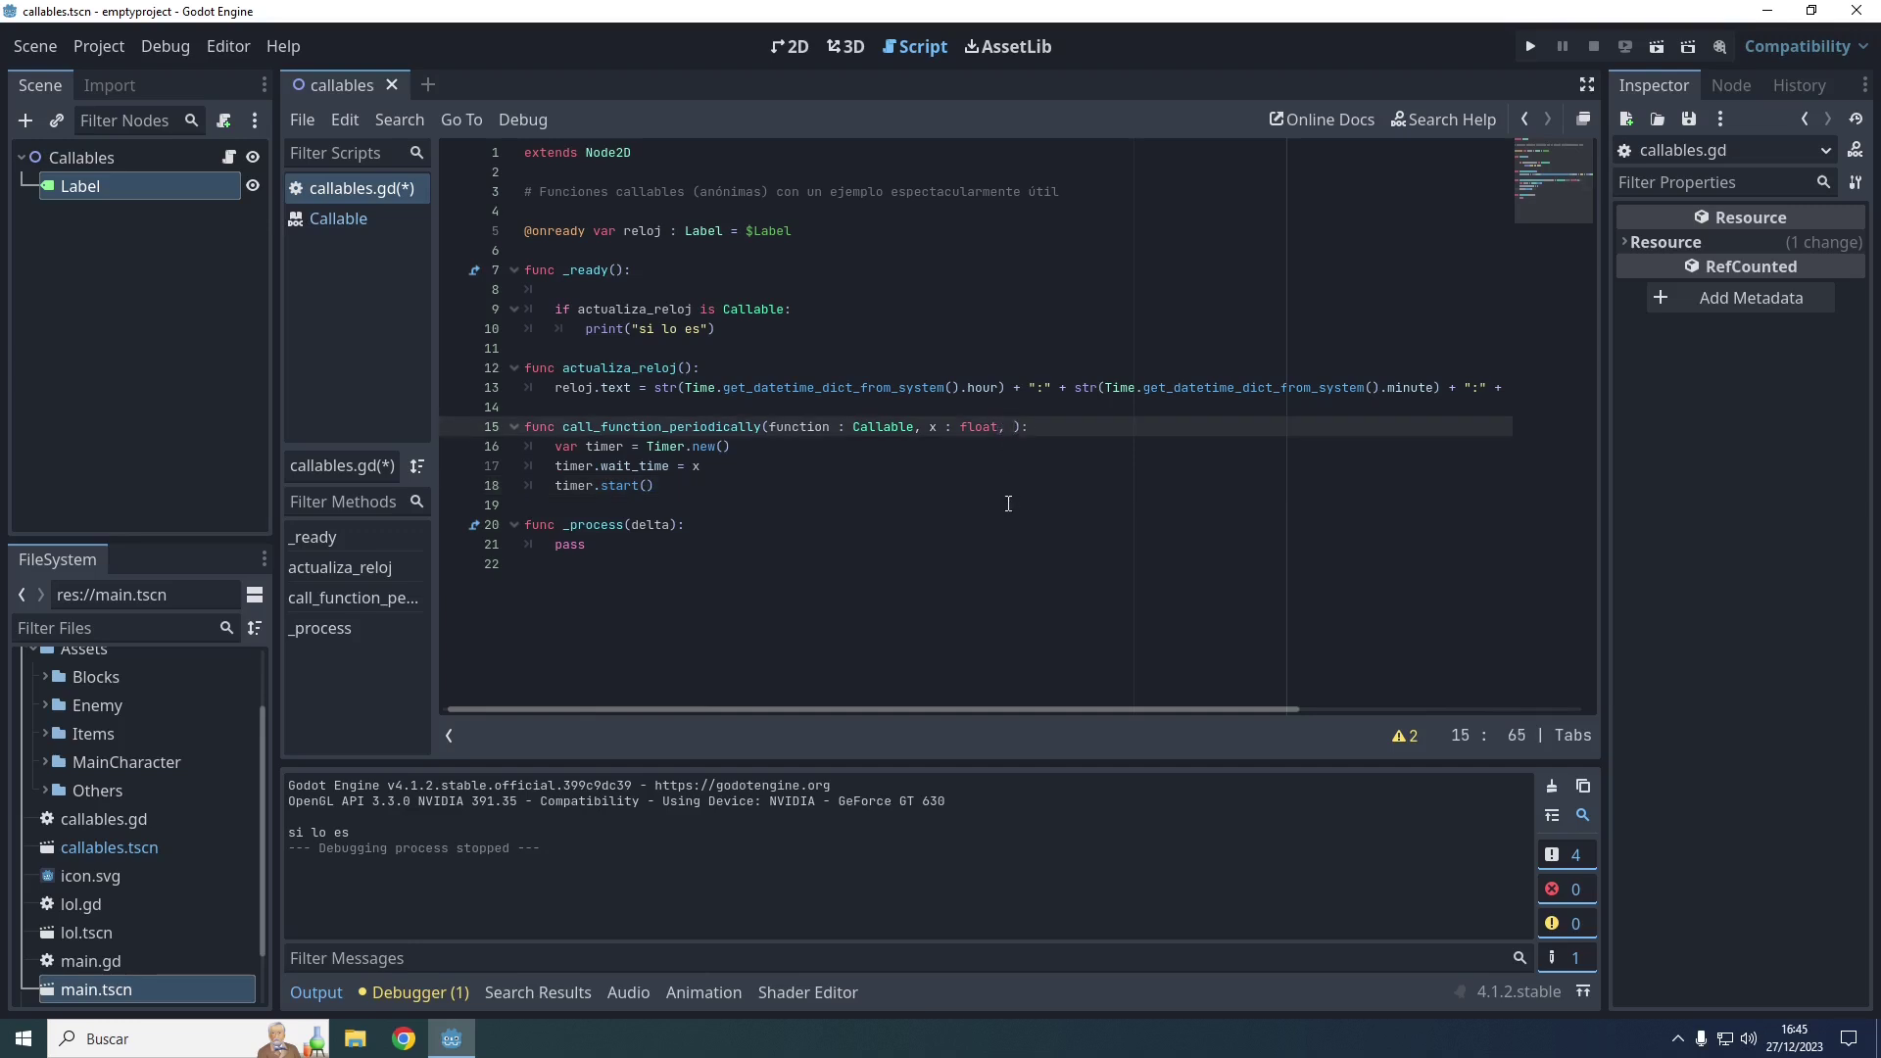
type("padre")
key("BackSpace")
key("BackSpace")
key("BackSpace")
type("ent : ")
type("Nod")
key("Return")
- Insert parent.add_child(timer) above timer.start() and review where parent is used
left_click(688, 480)
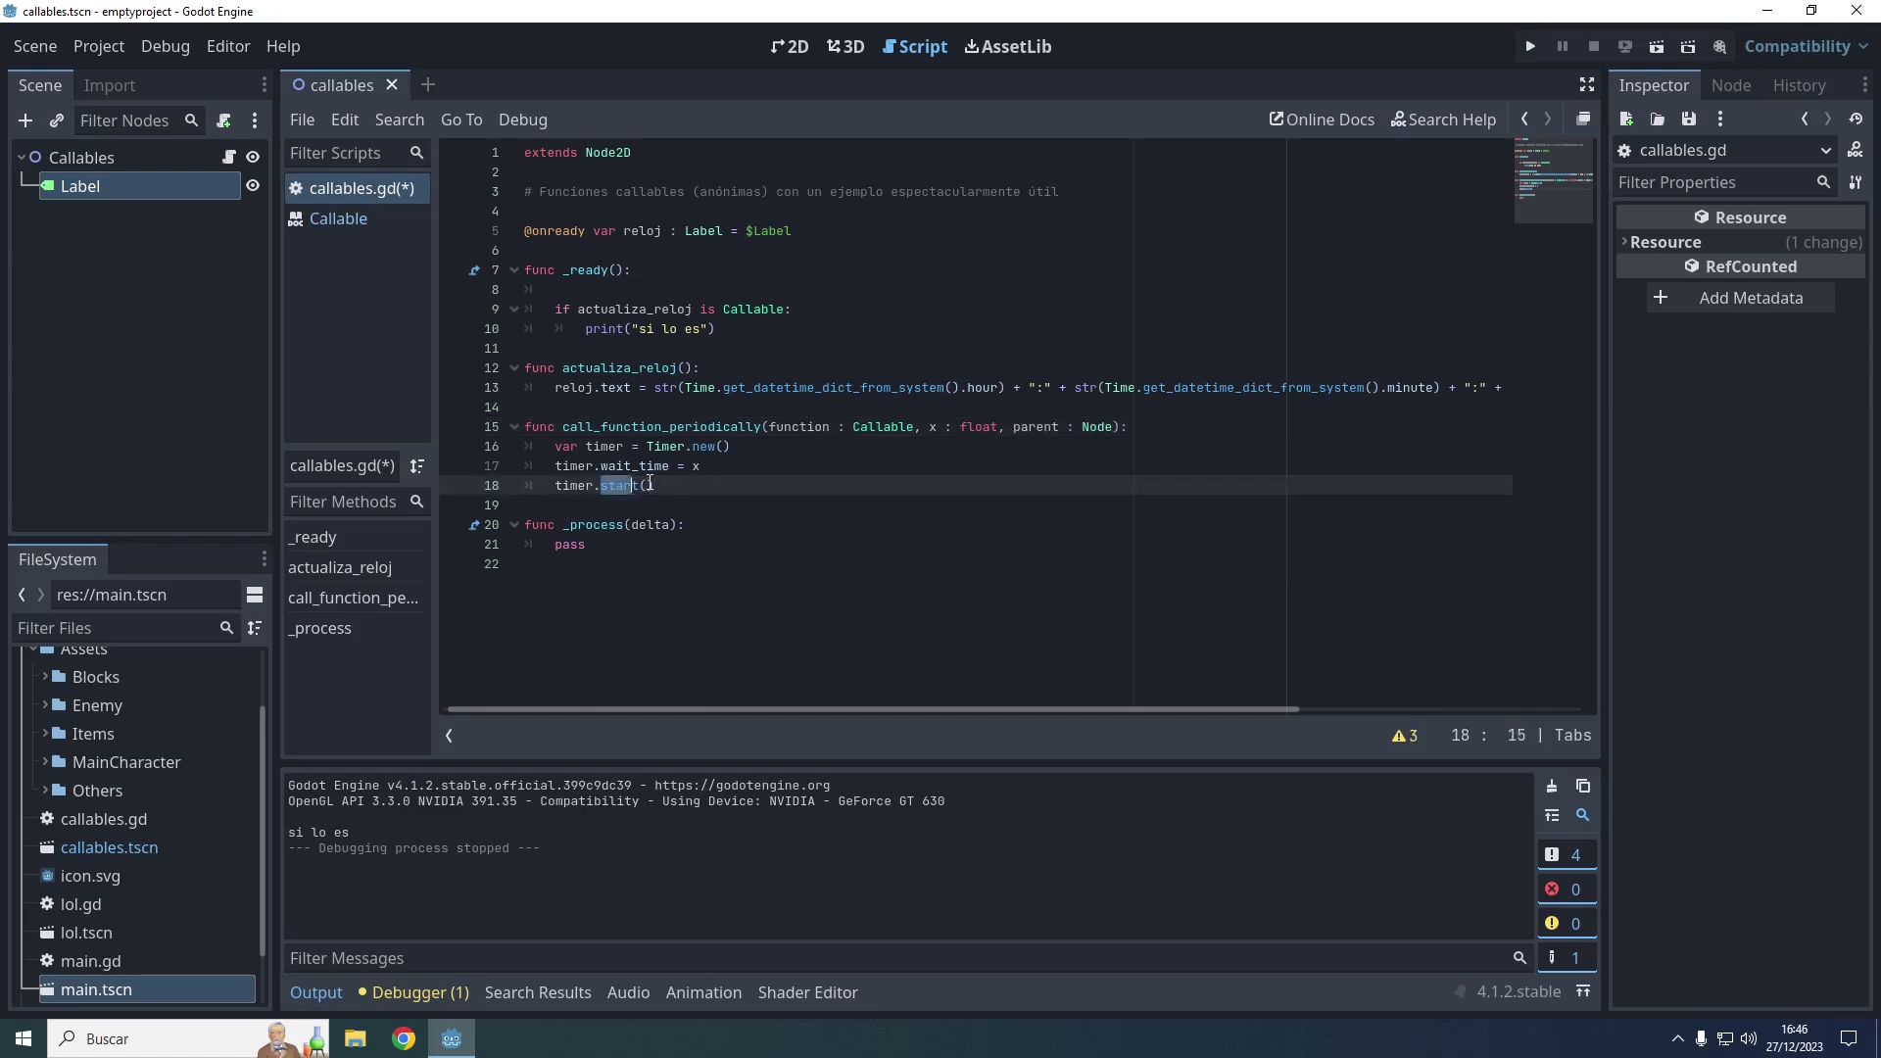
key("ctrl+shift+Return")
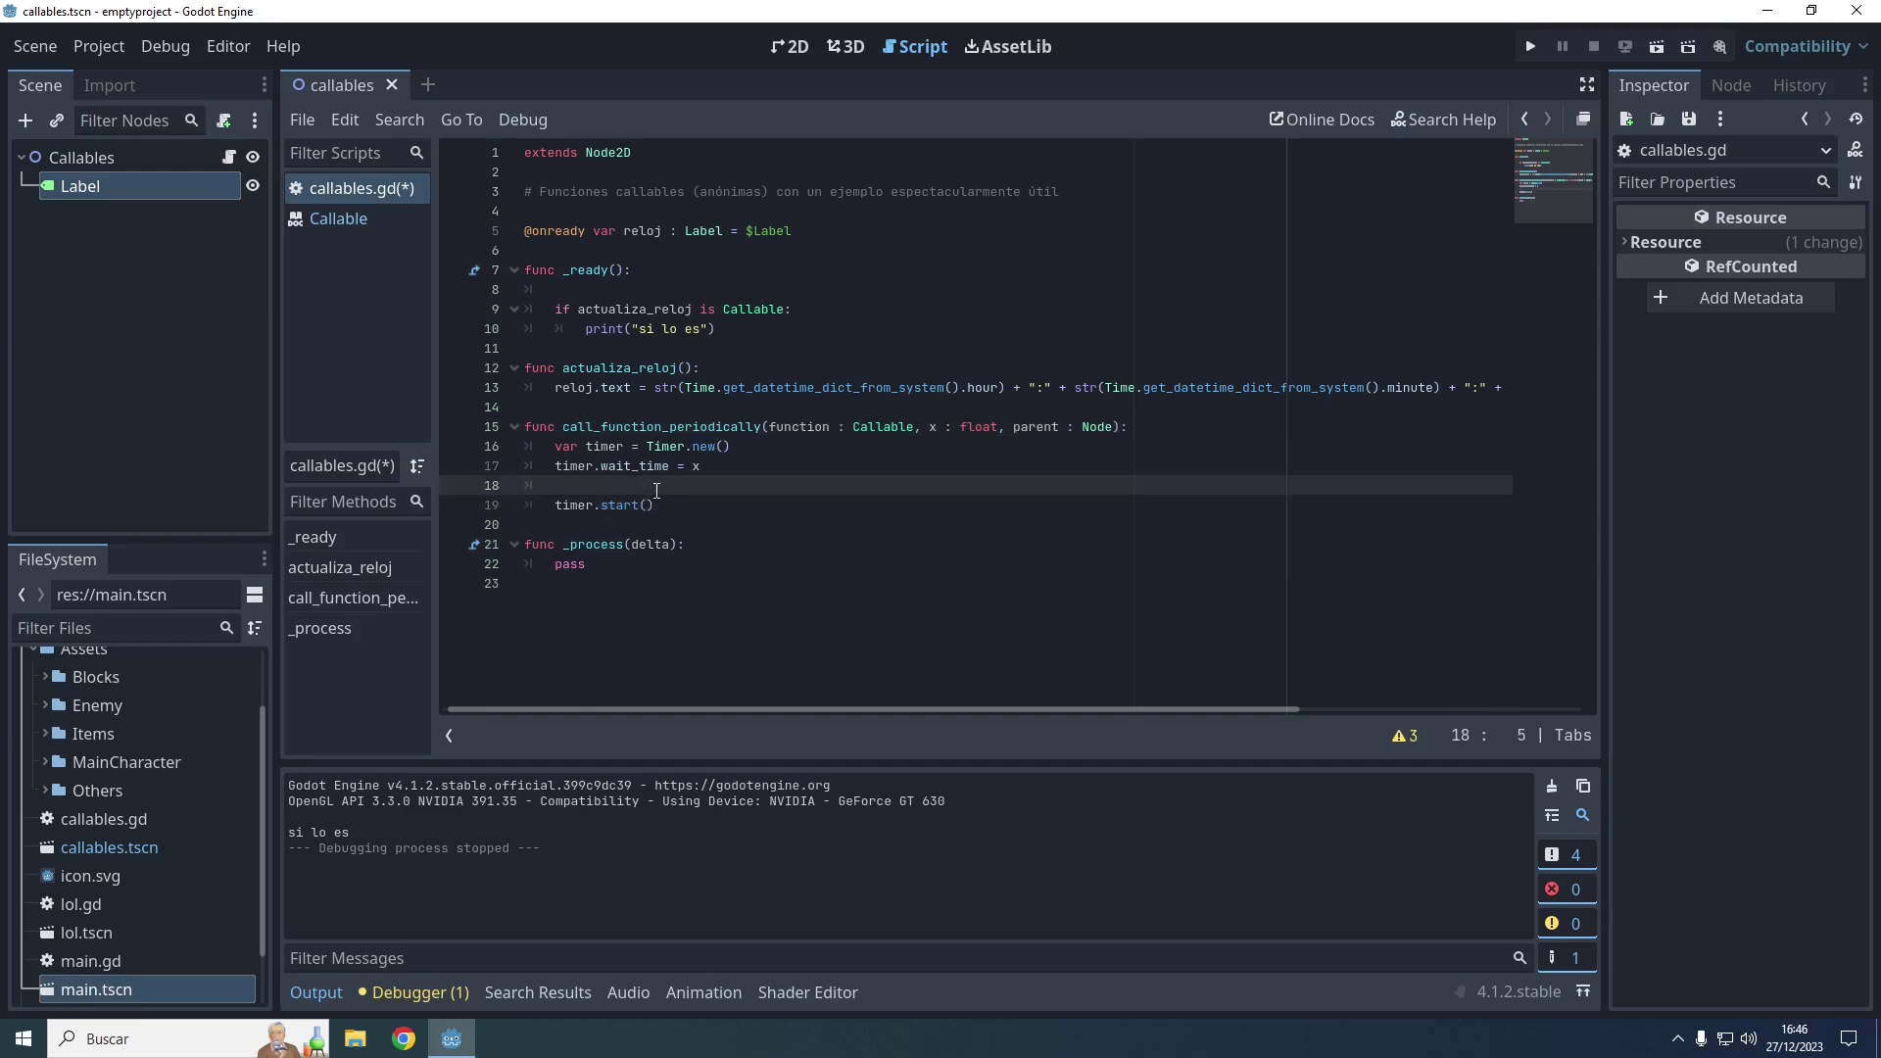
type("parent.")
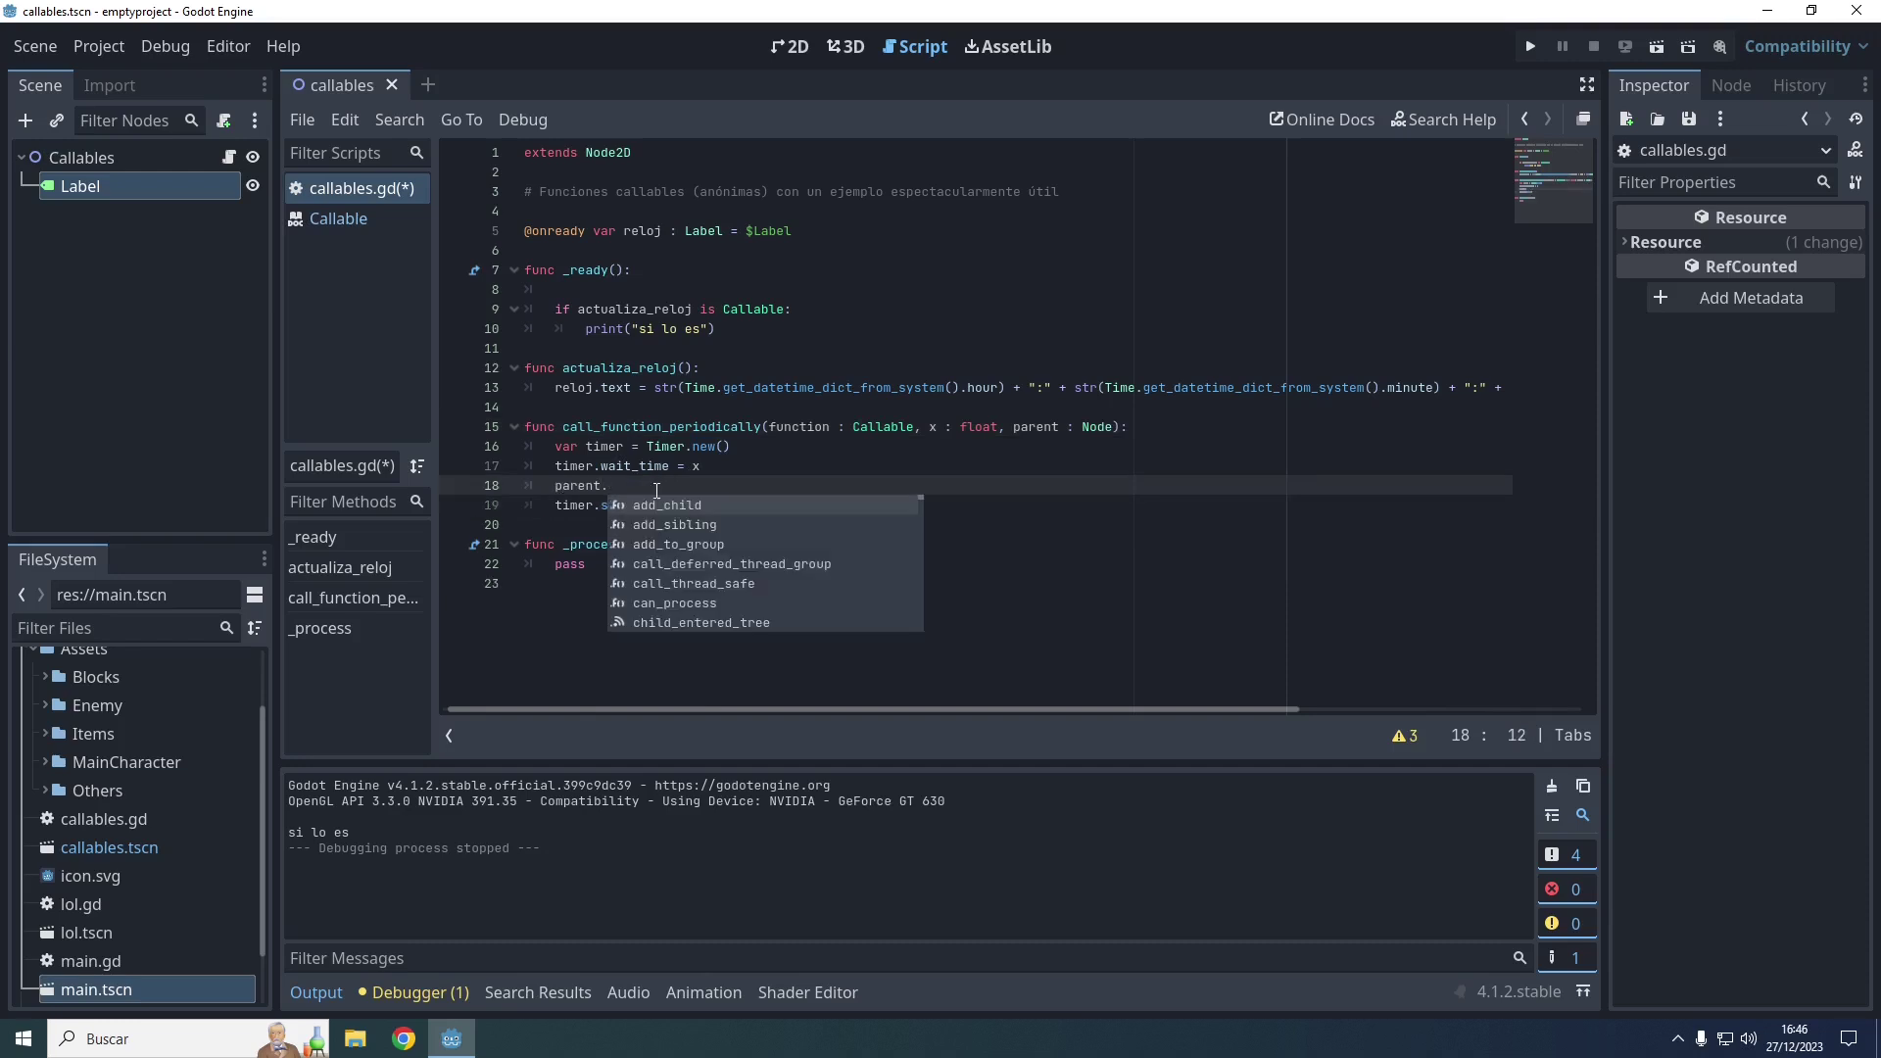
key("Return")
type("timer")
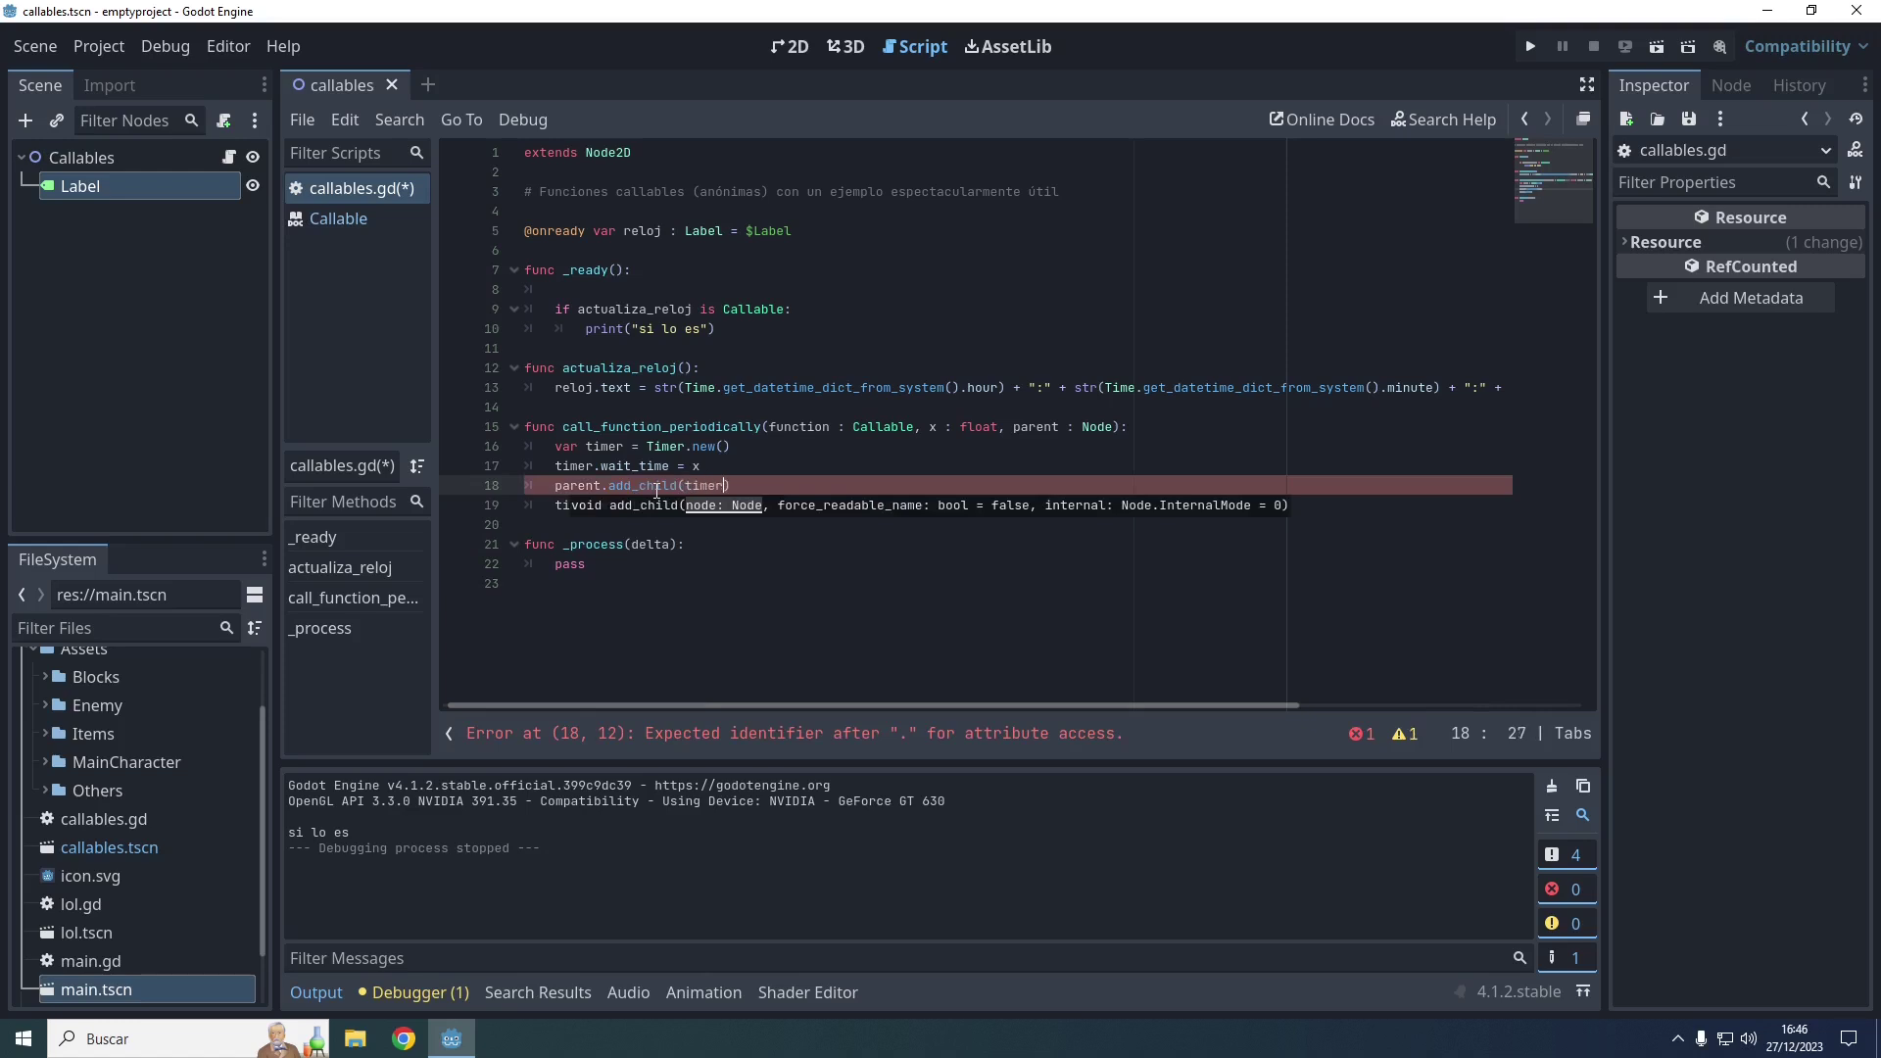
type(")")
left_click(726, 485)
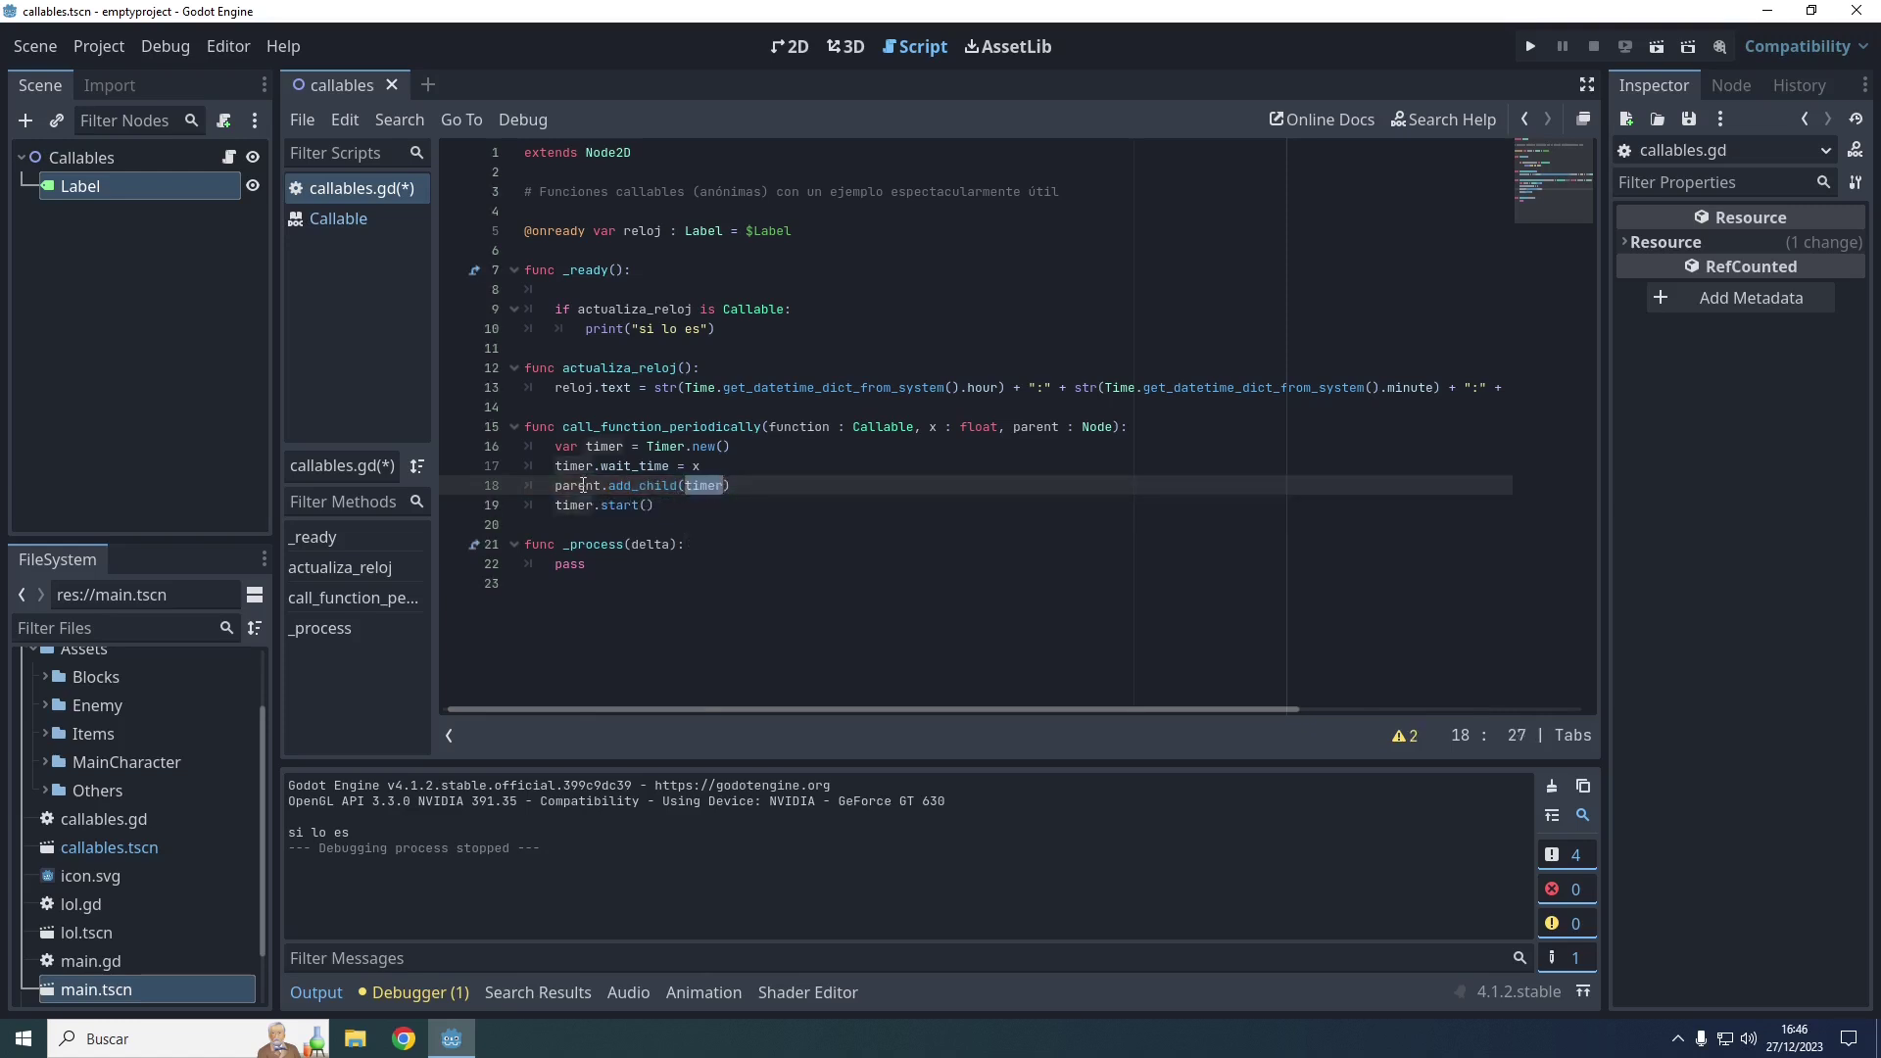
double_click(584, 485)
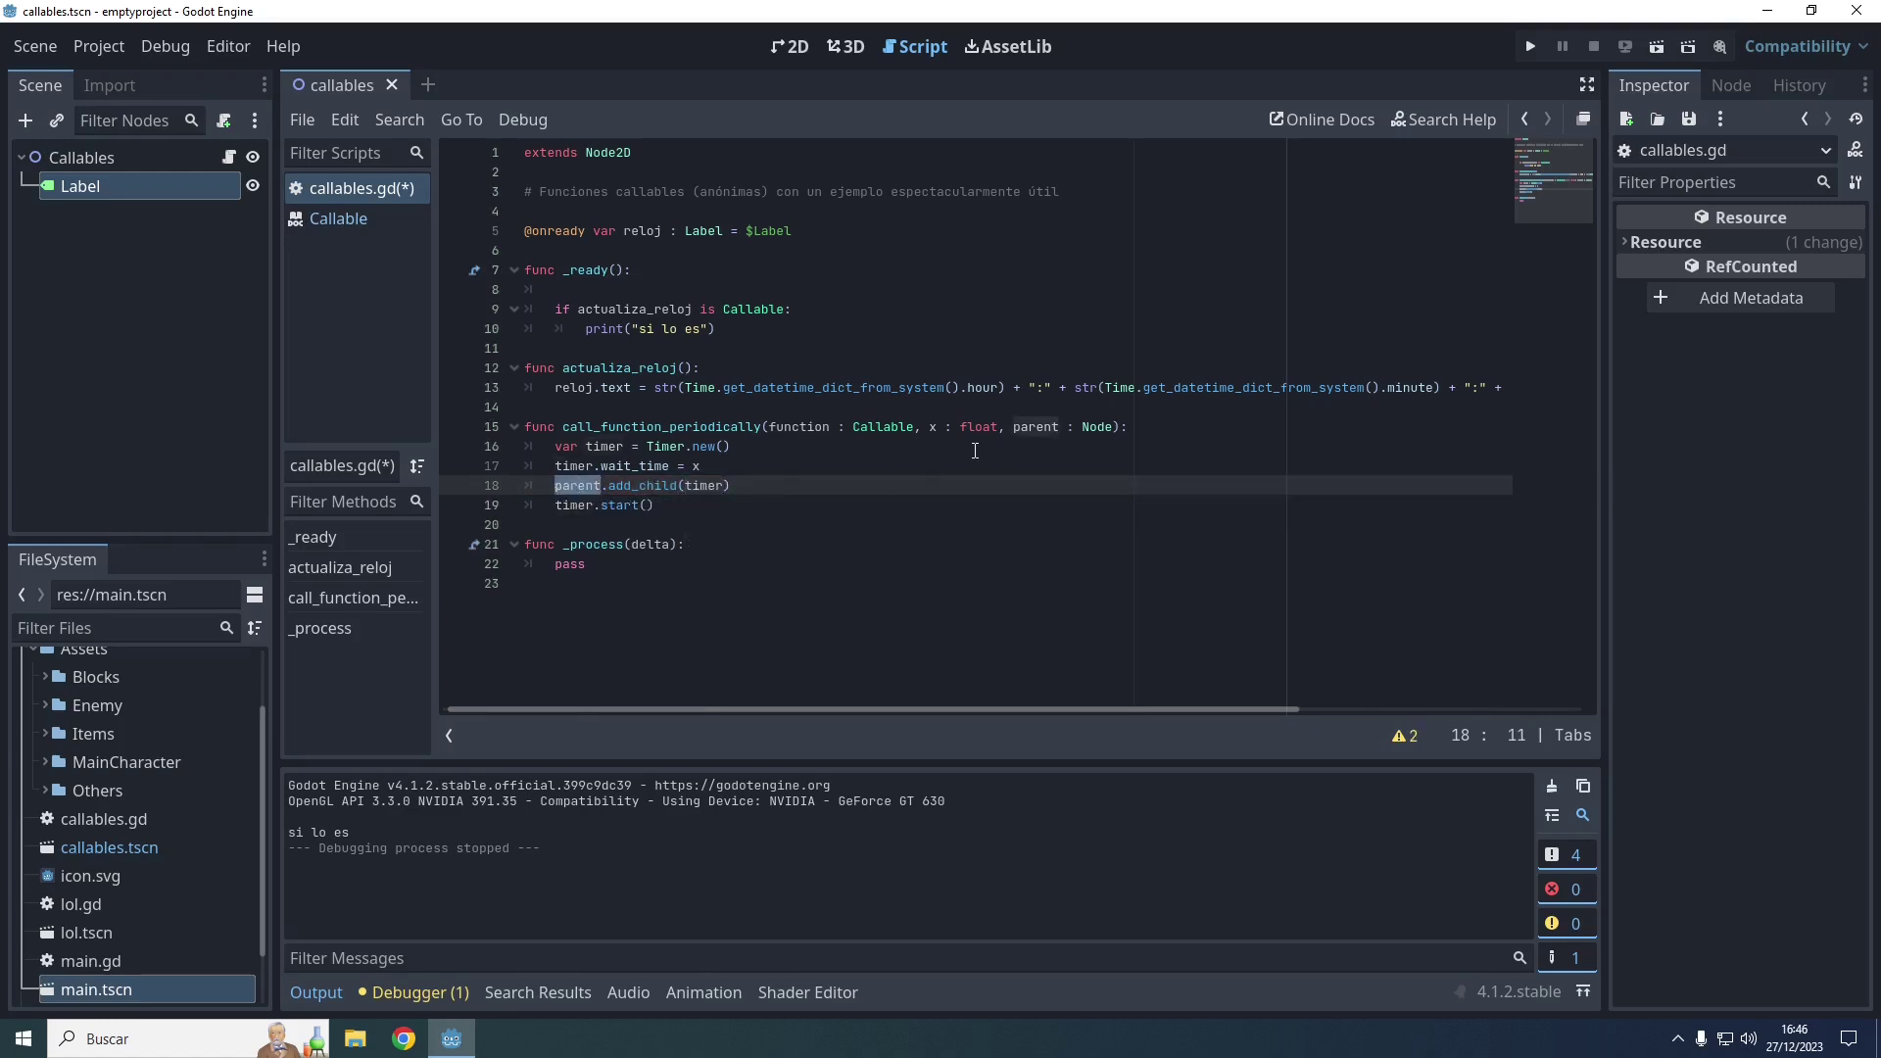
double_click(1035, 427)
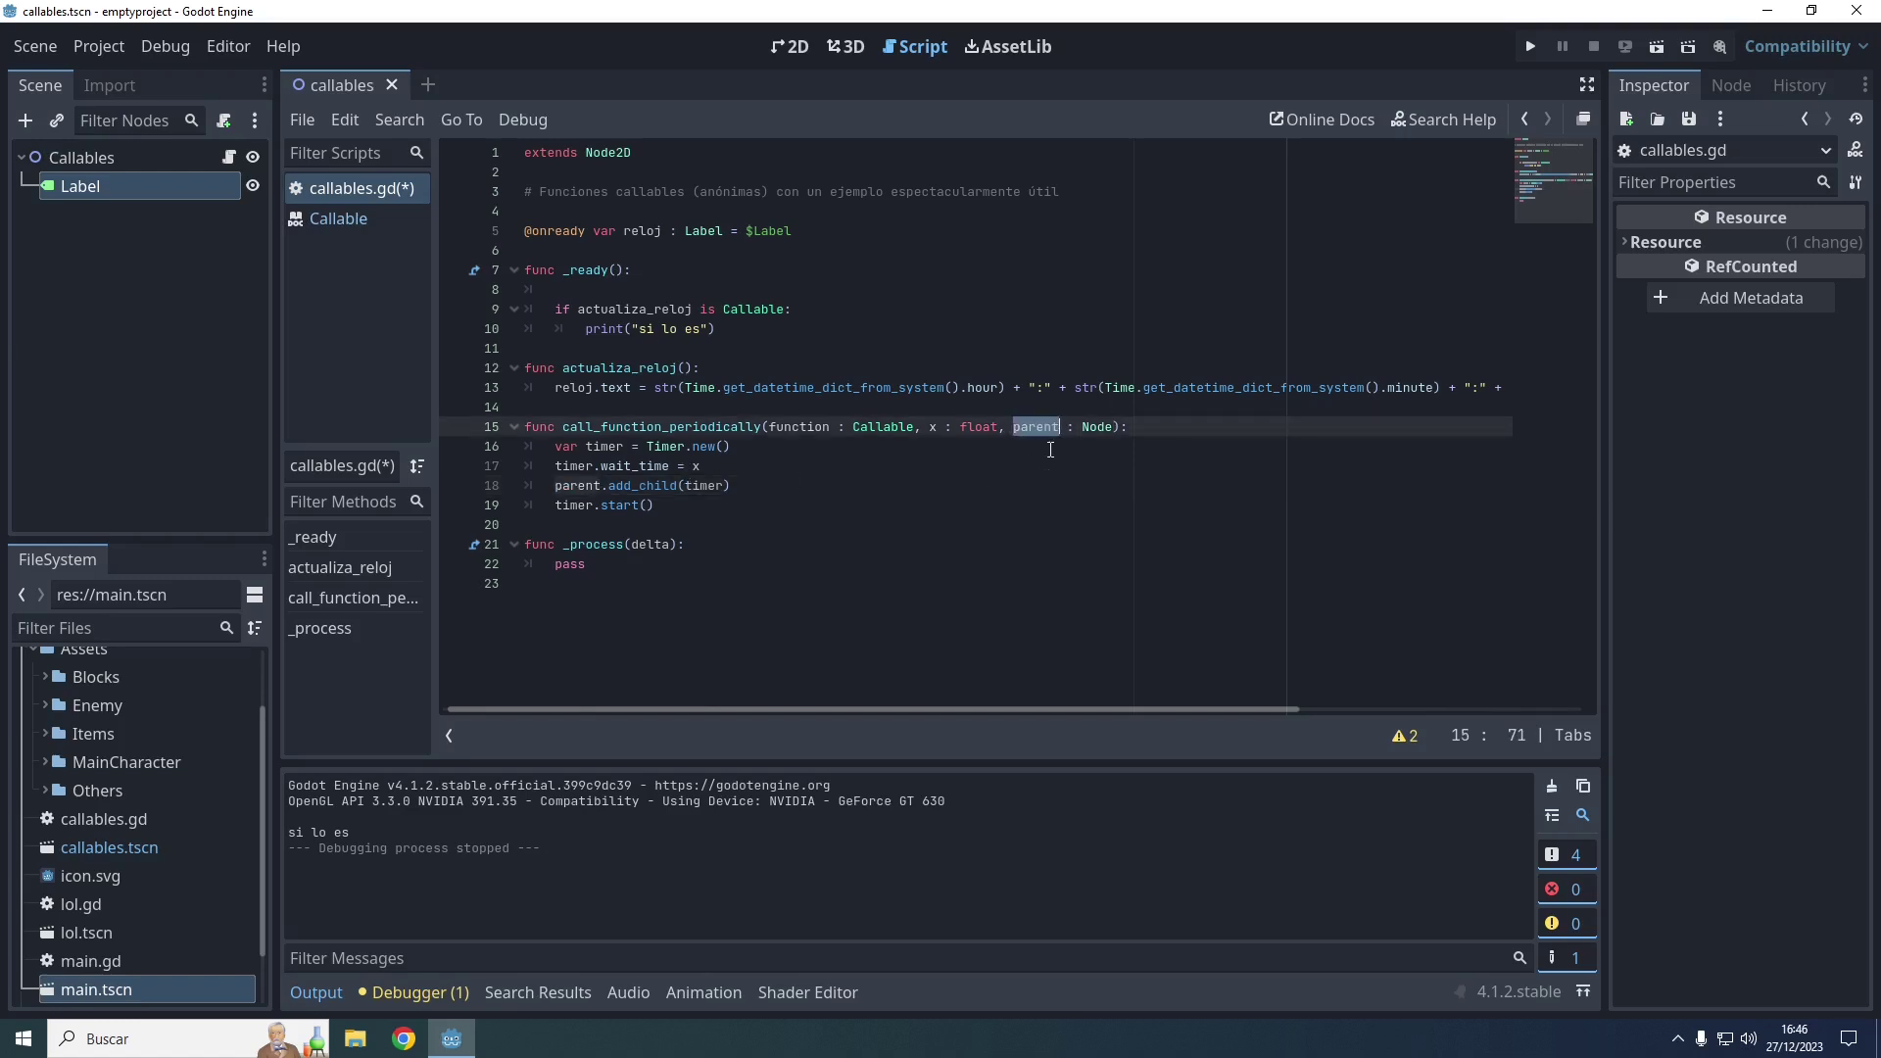
left_click_drag(555, 505, 673, 504)
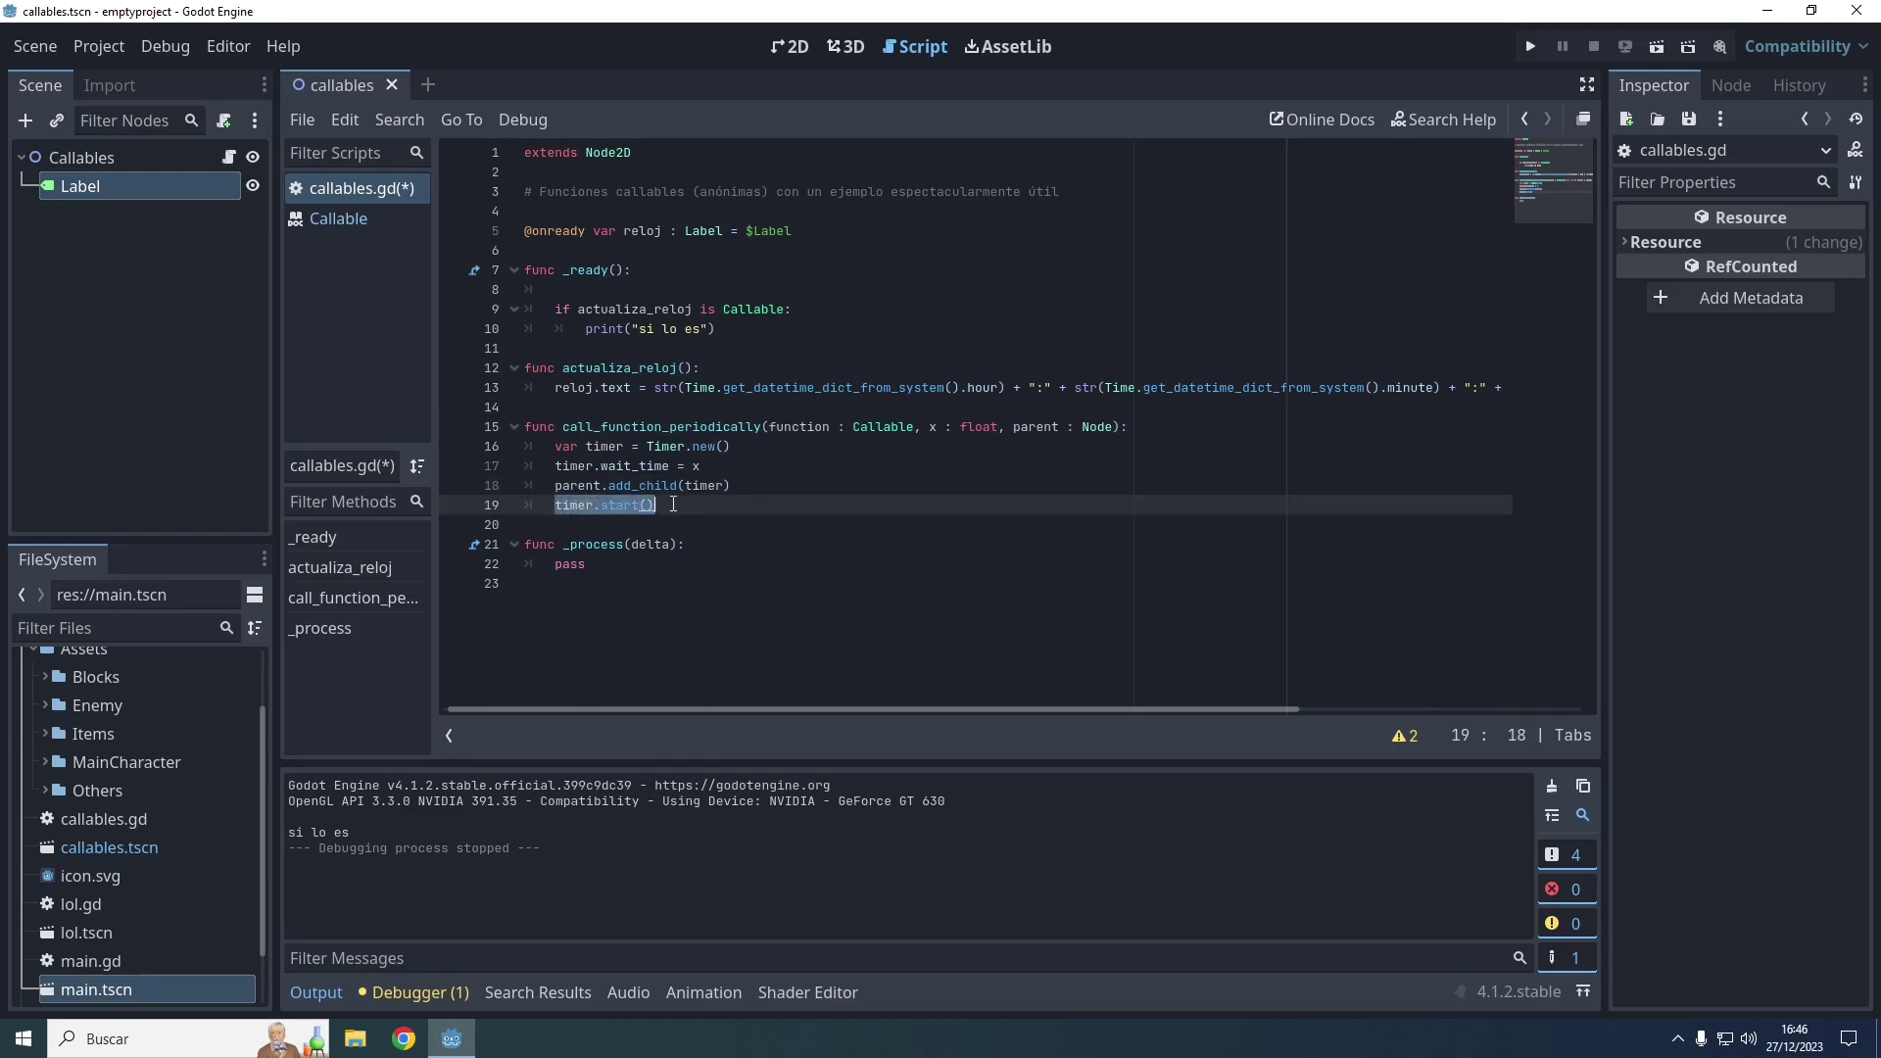
left_click(765, 486)
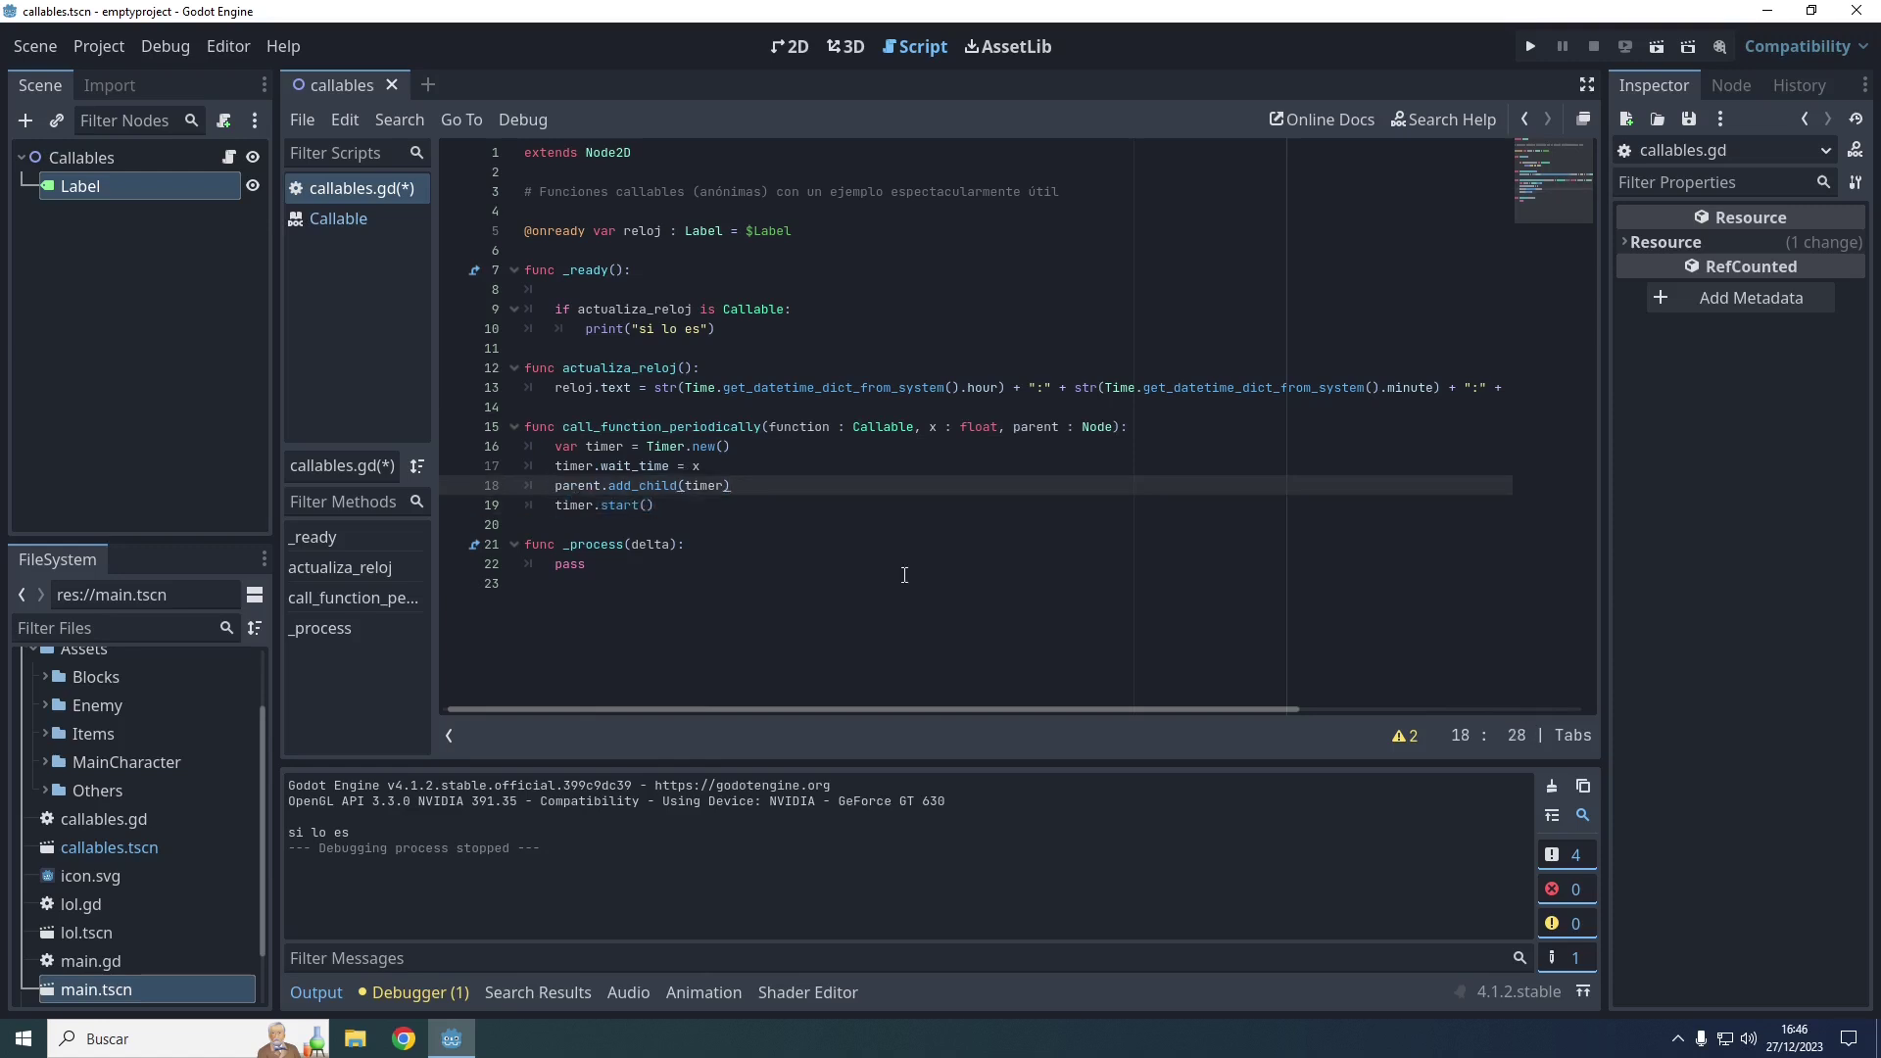
key("ctrl+shift+Return")
- Add timer.one_shot = false so the timer repeats
type("timer.")
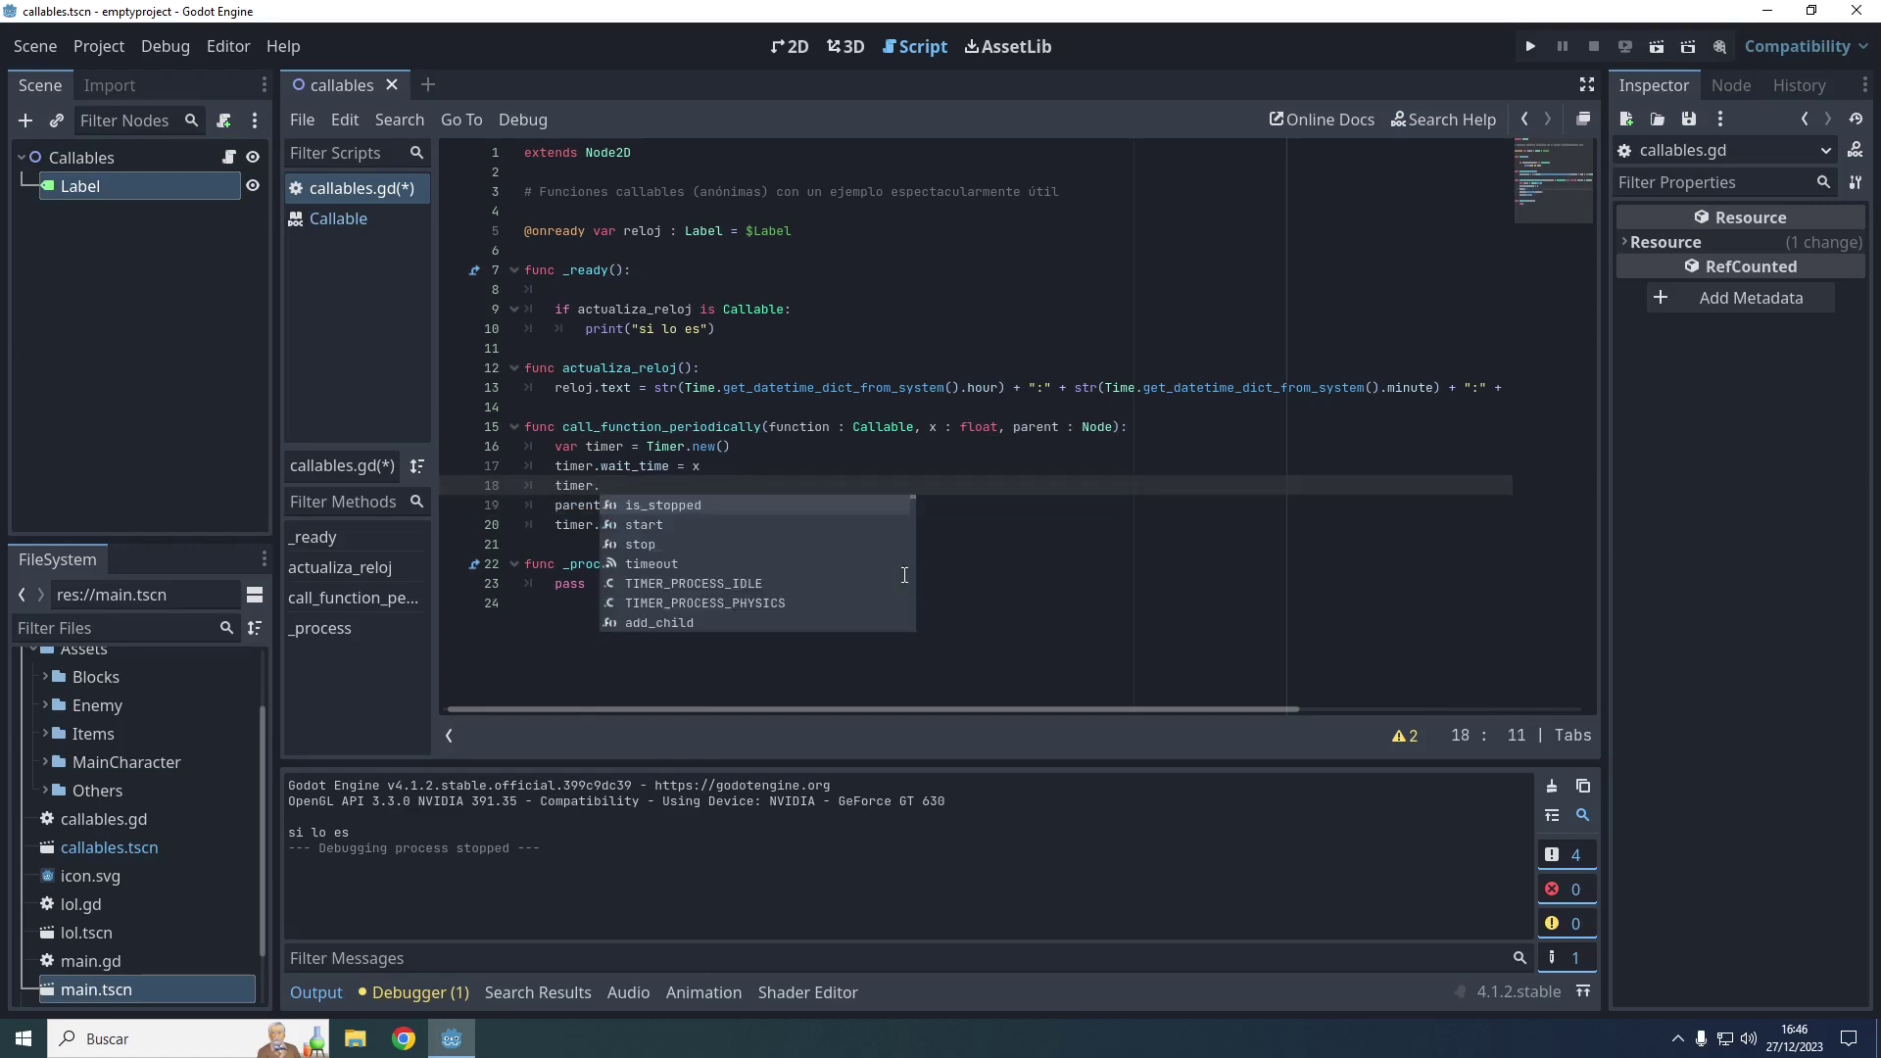
type("one_shot = ")
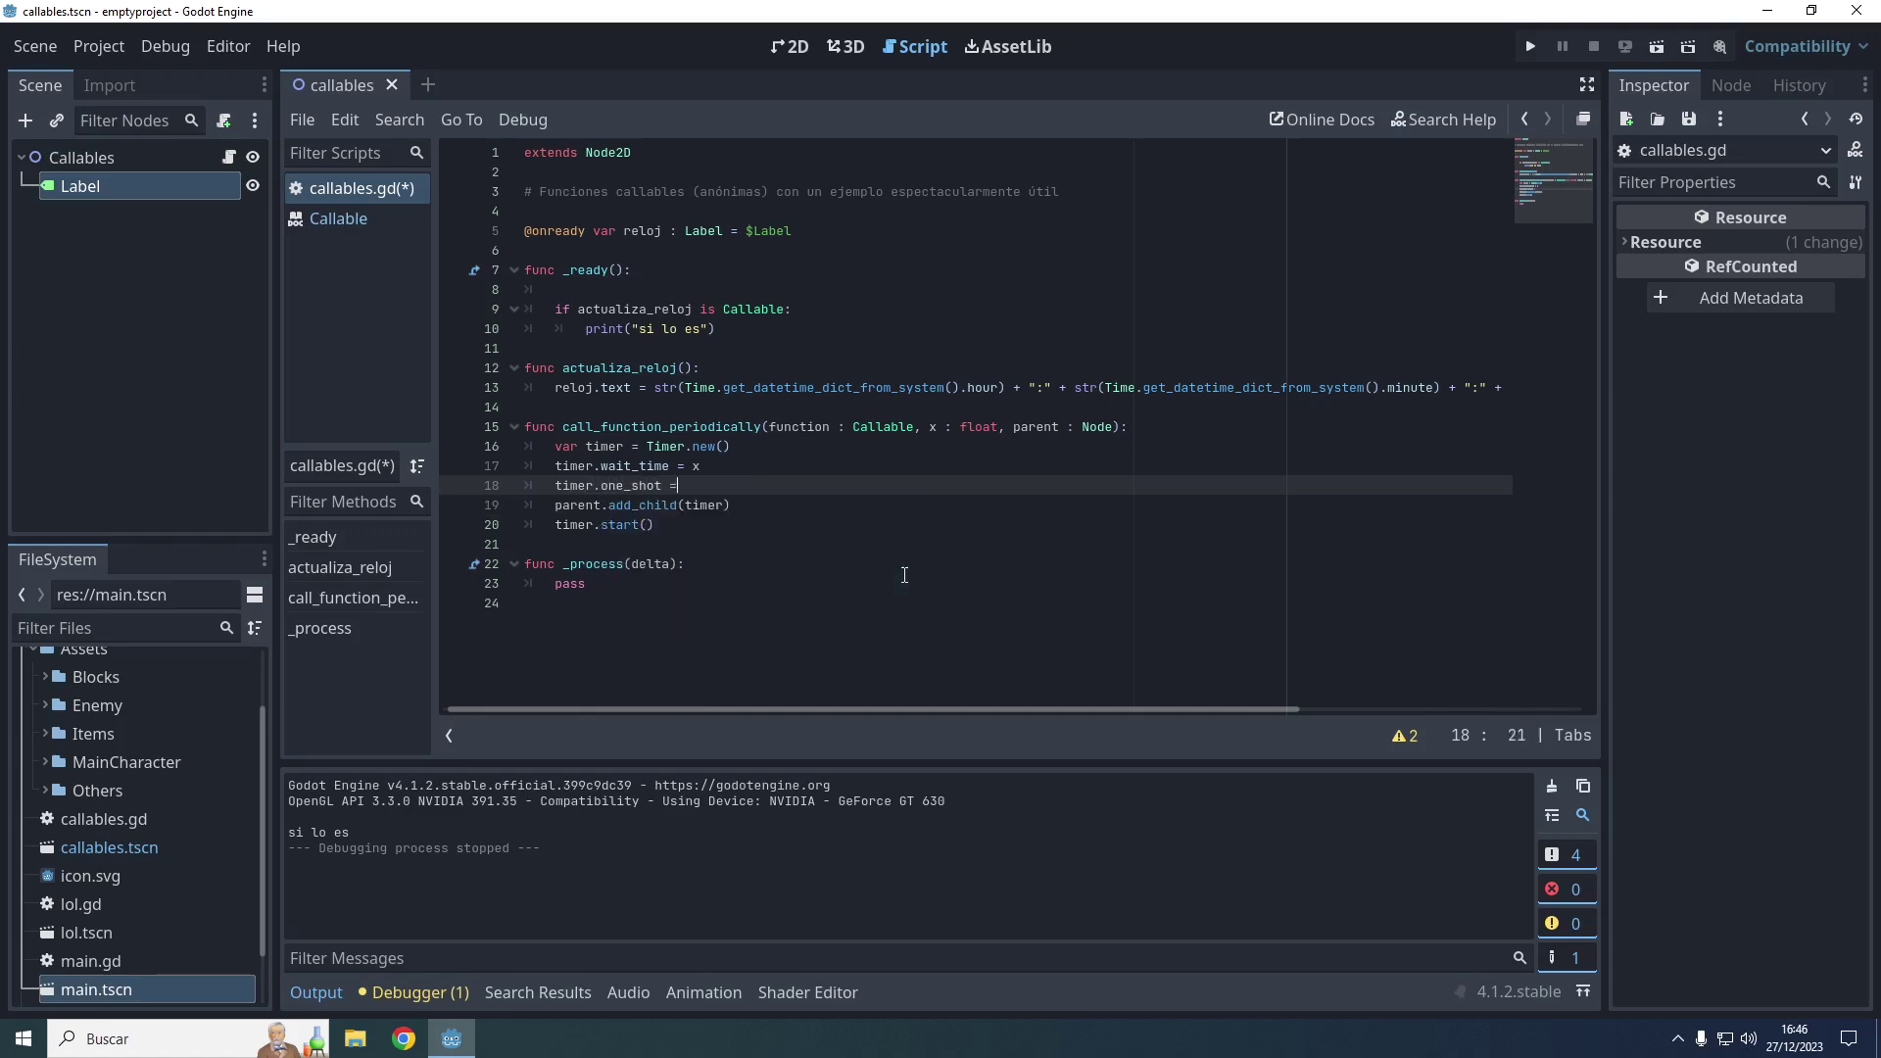
type("false")
key("Escape")
key("Up")
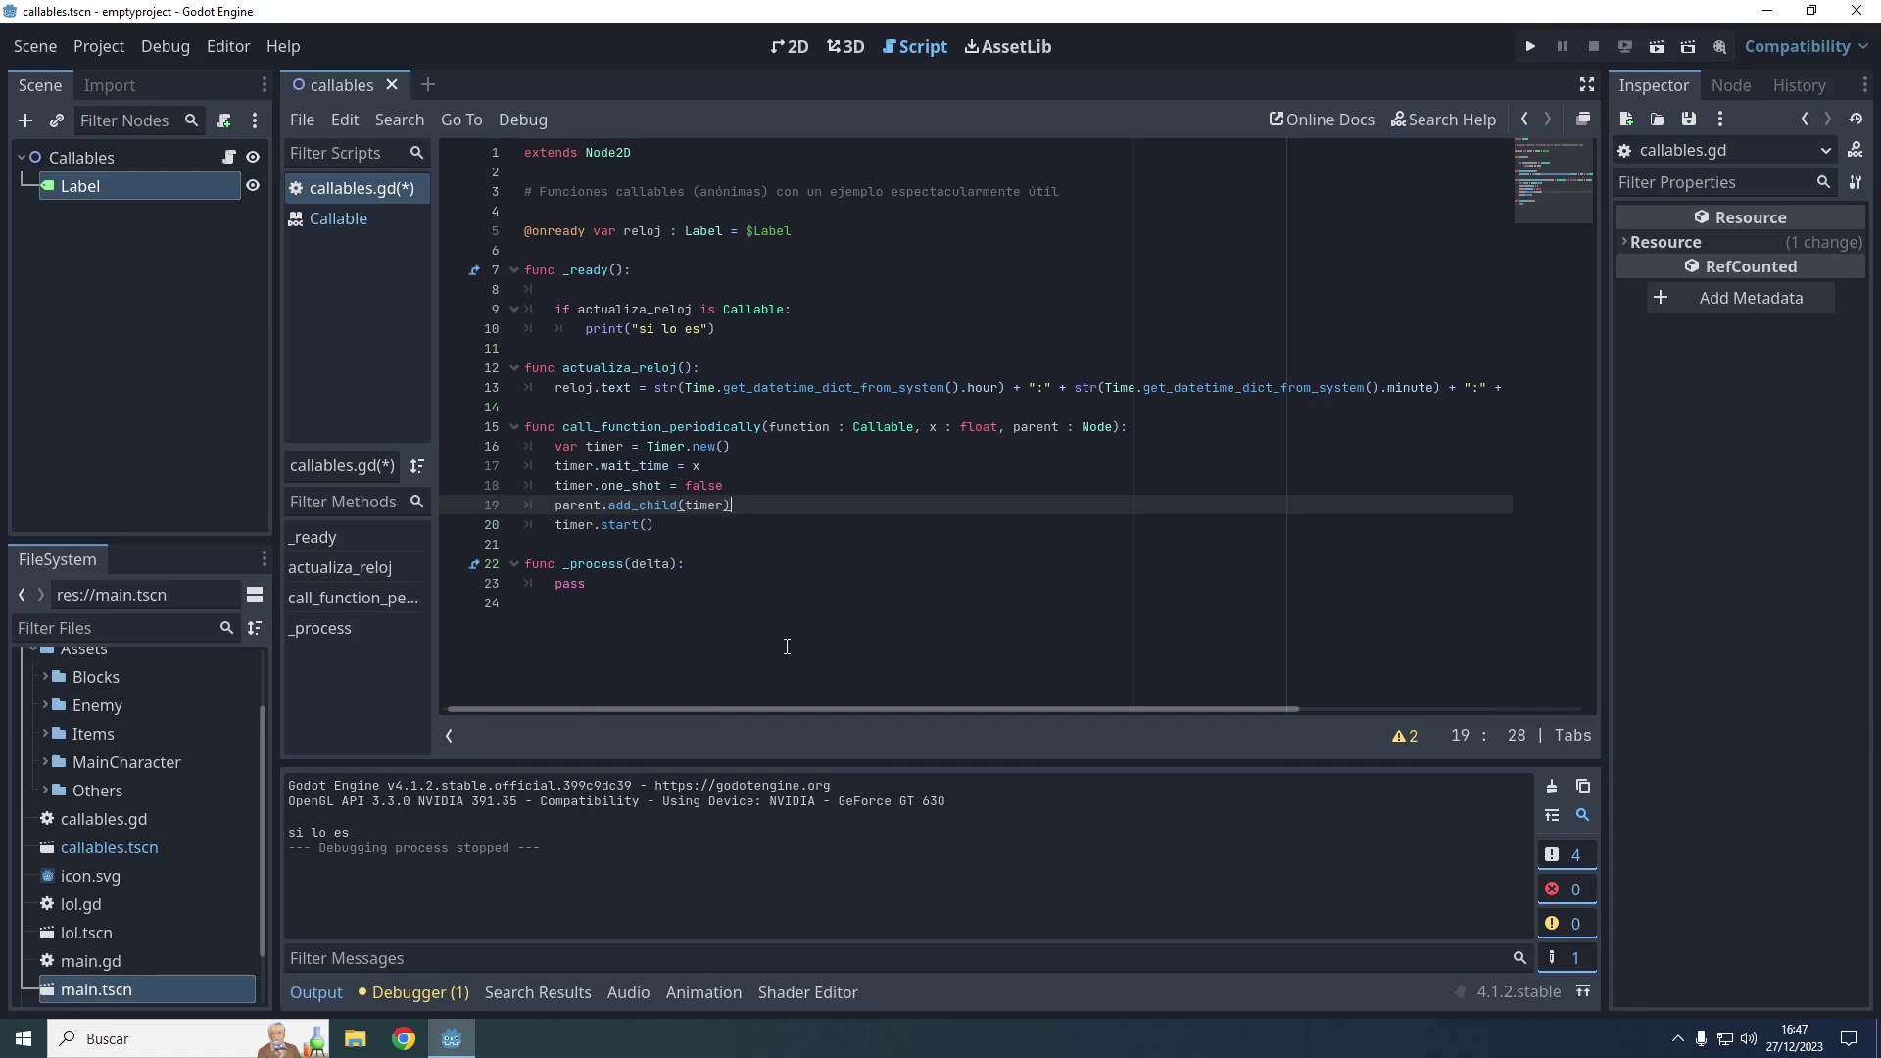
- Add timer.timeout.connect(actualiza_reloj), passing the function without parentheses
key("Up")
key("Return")
type("timer.")
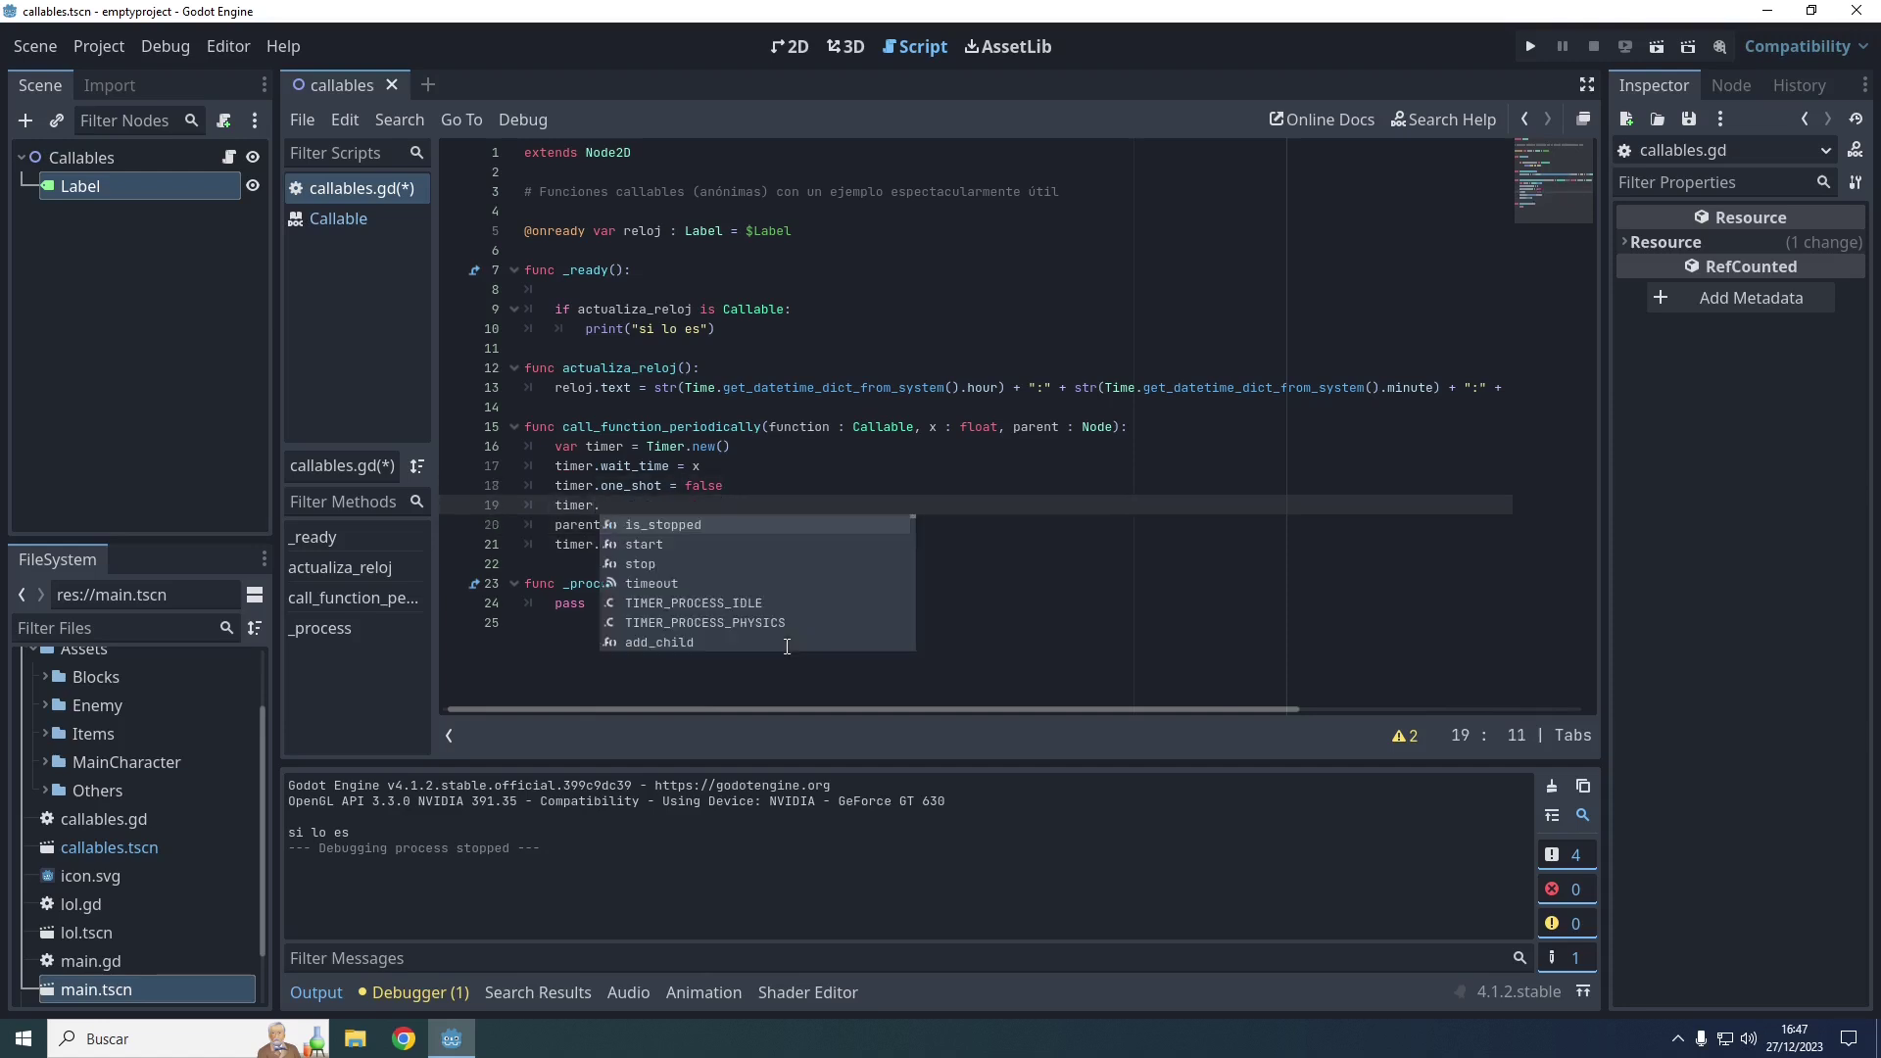
type("tim")
key("Return")
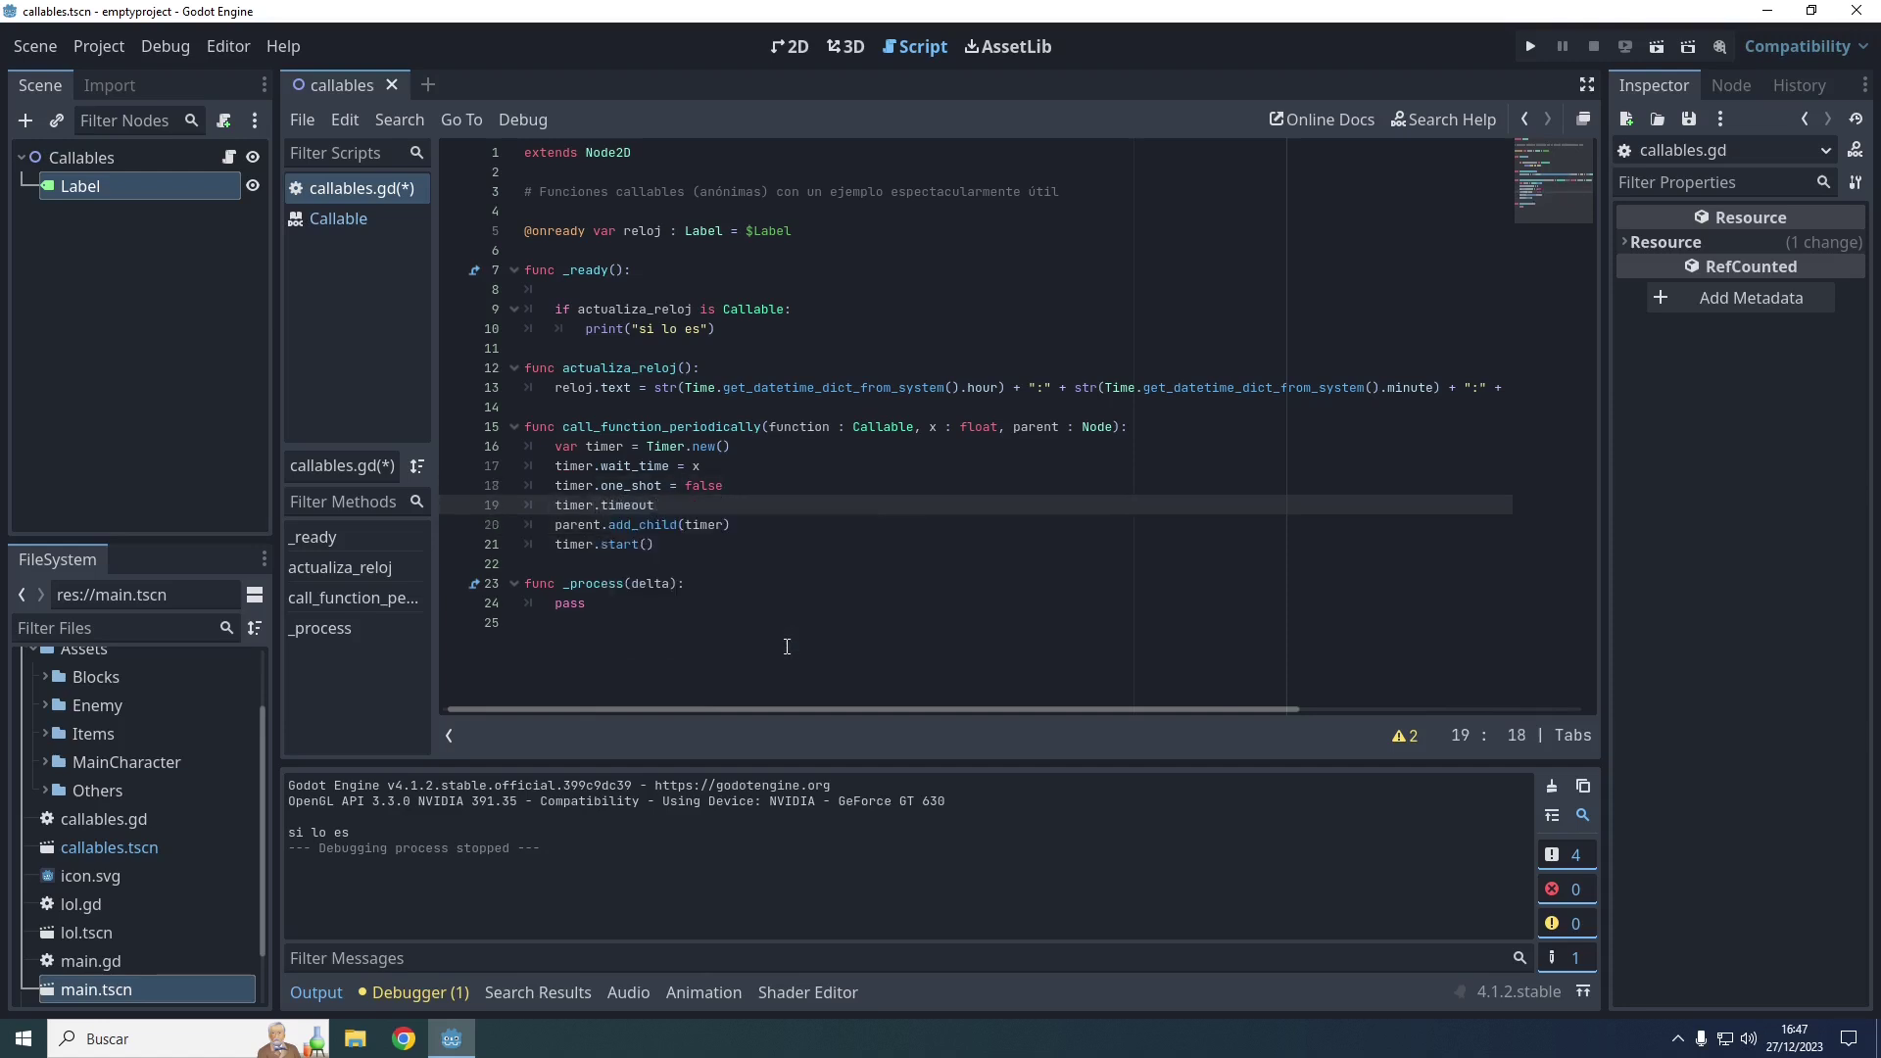
type(".")
type("connect")
key("Return")
type("actua")
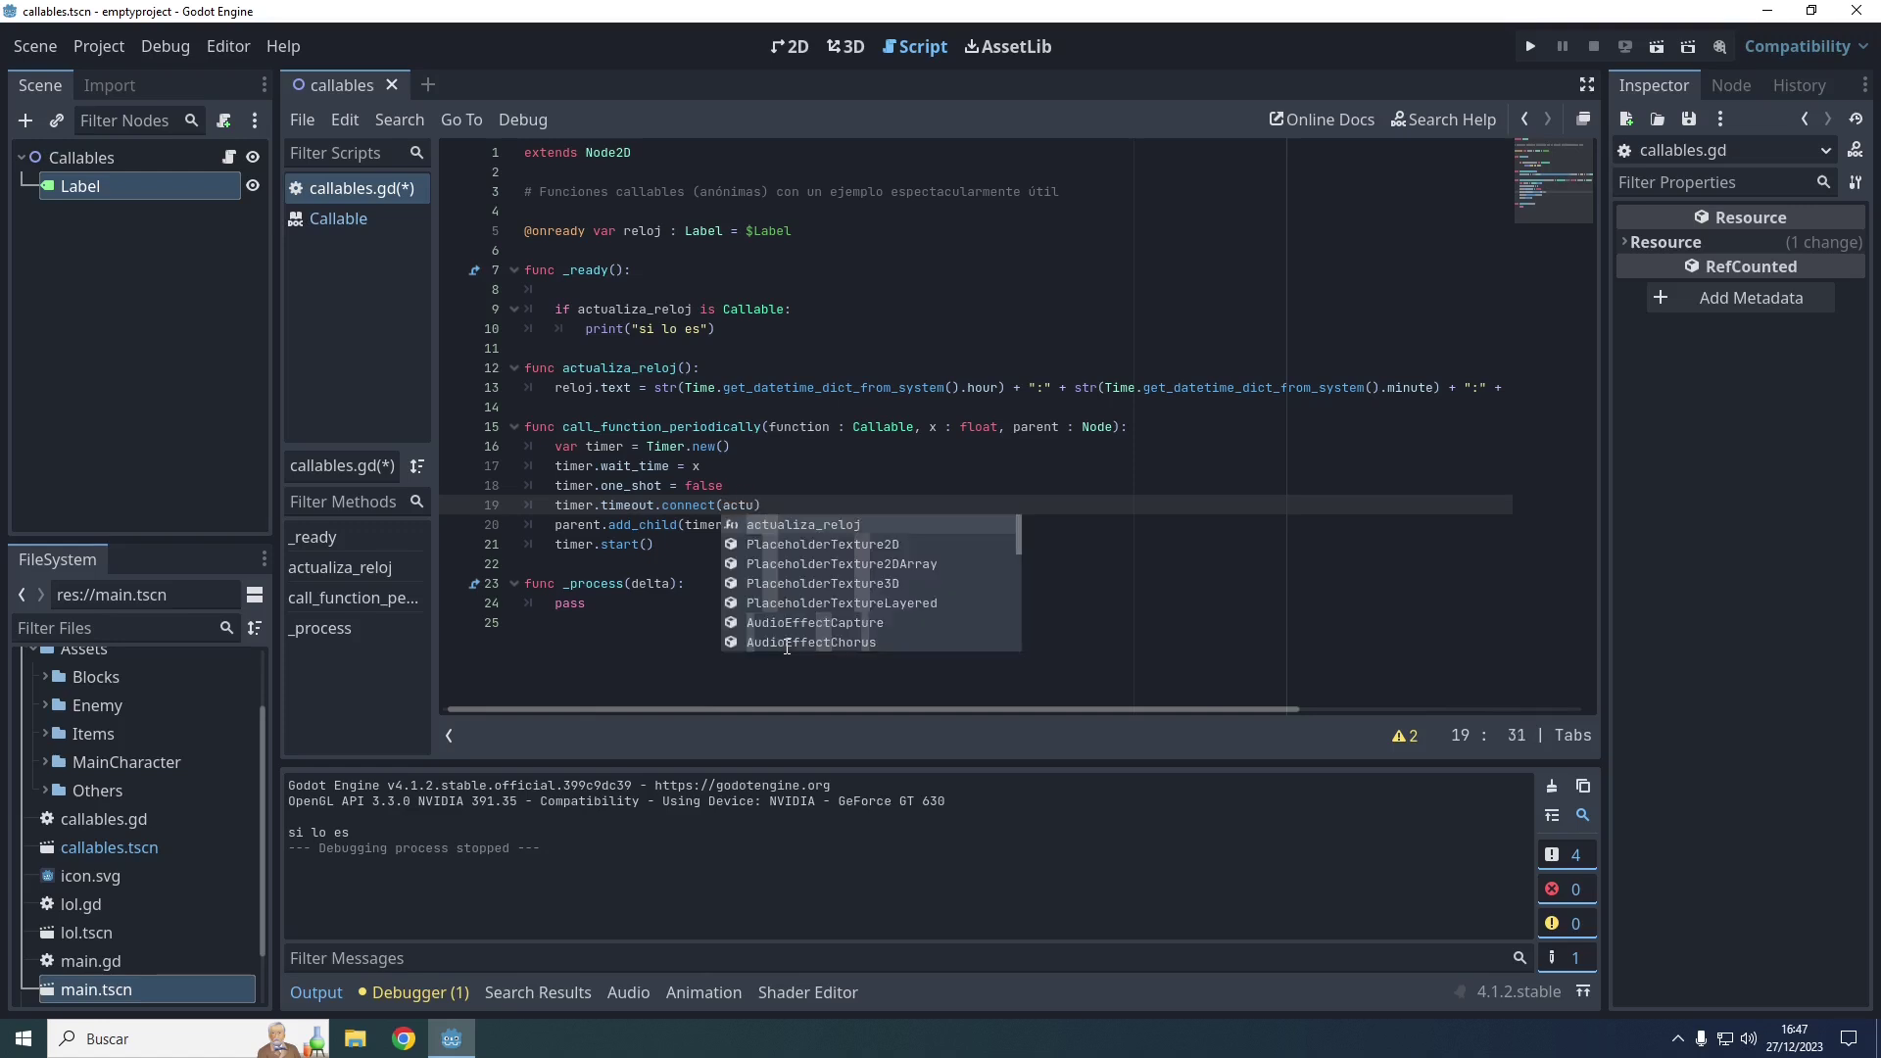
key("Return")
key("BackSpace")
key("BackSpace")
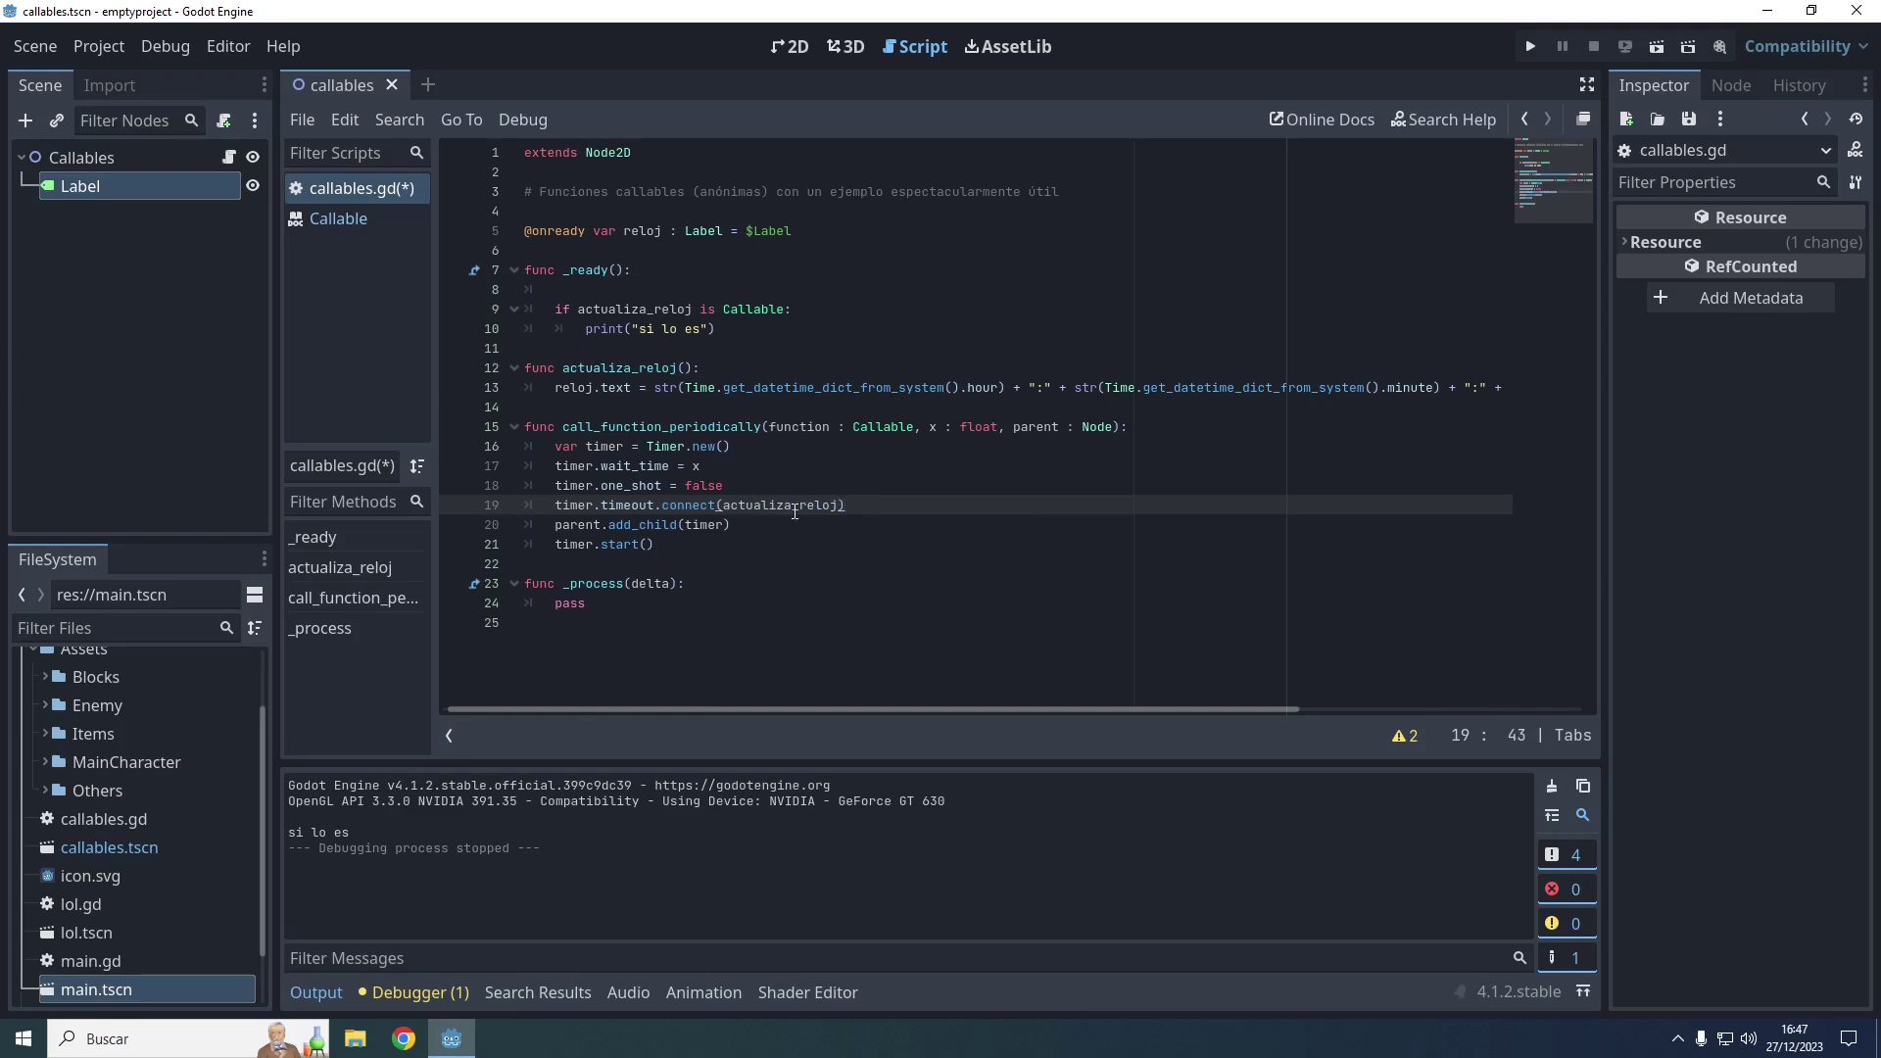
- Review the connect line and where actualiza_reloj is defined
double_click(777, 504)
left_click(673, 506)
left_click_drag(618, 508, 728, 501)
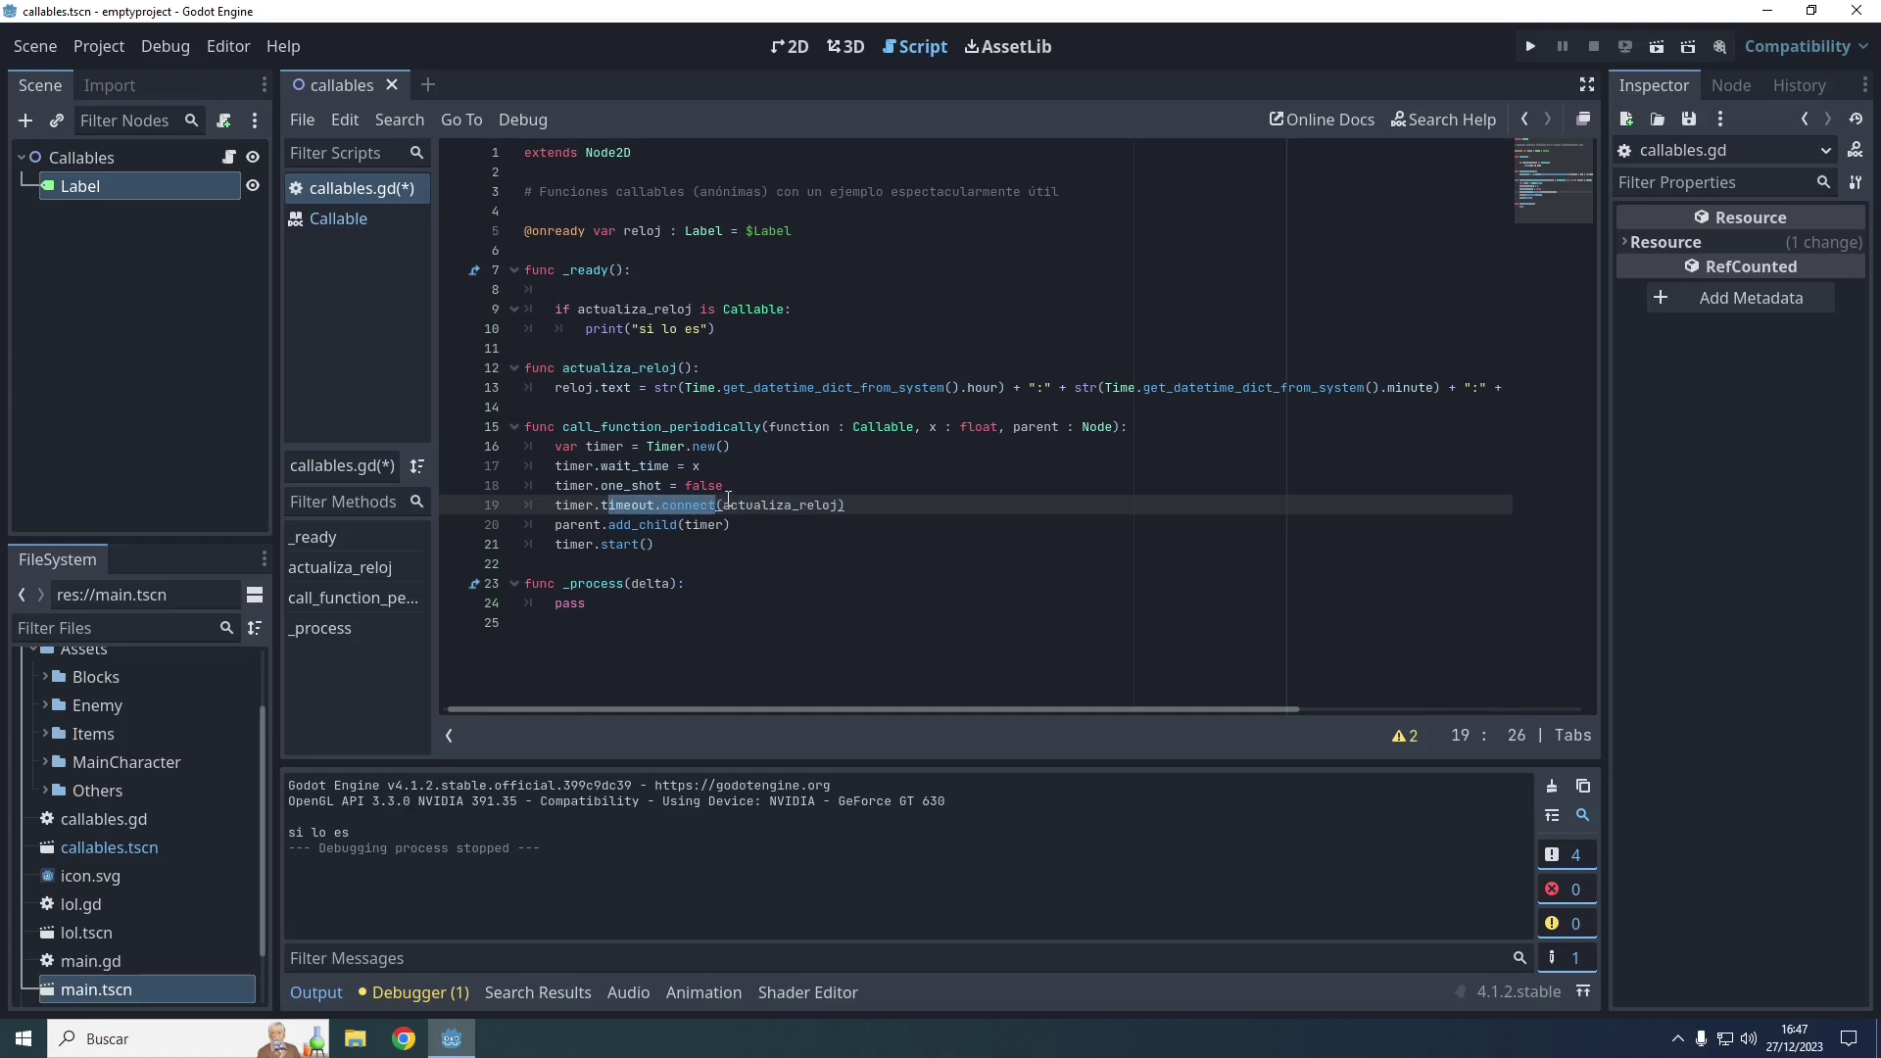
double_click(780, 505)
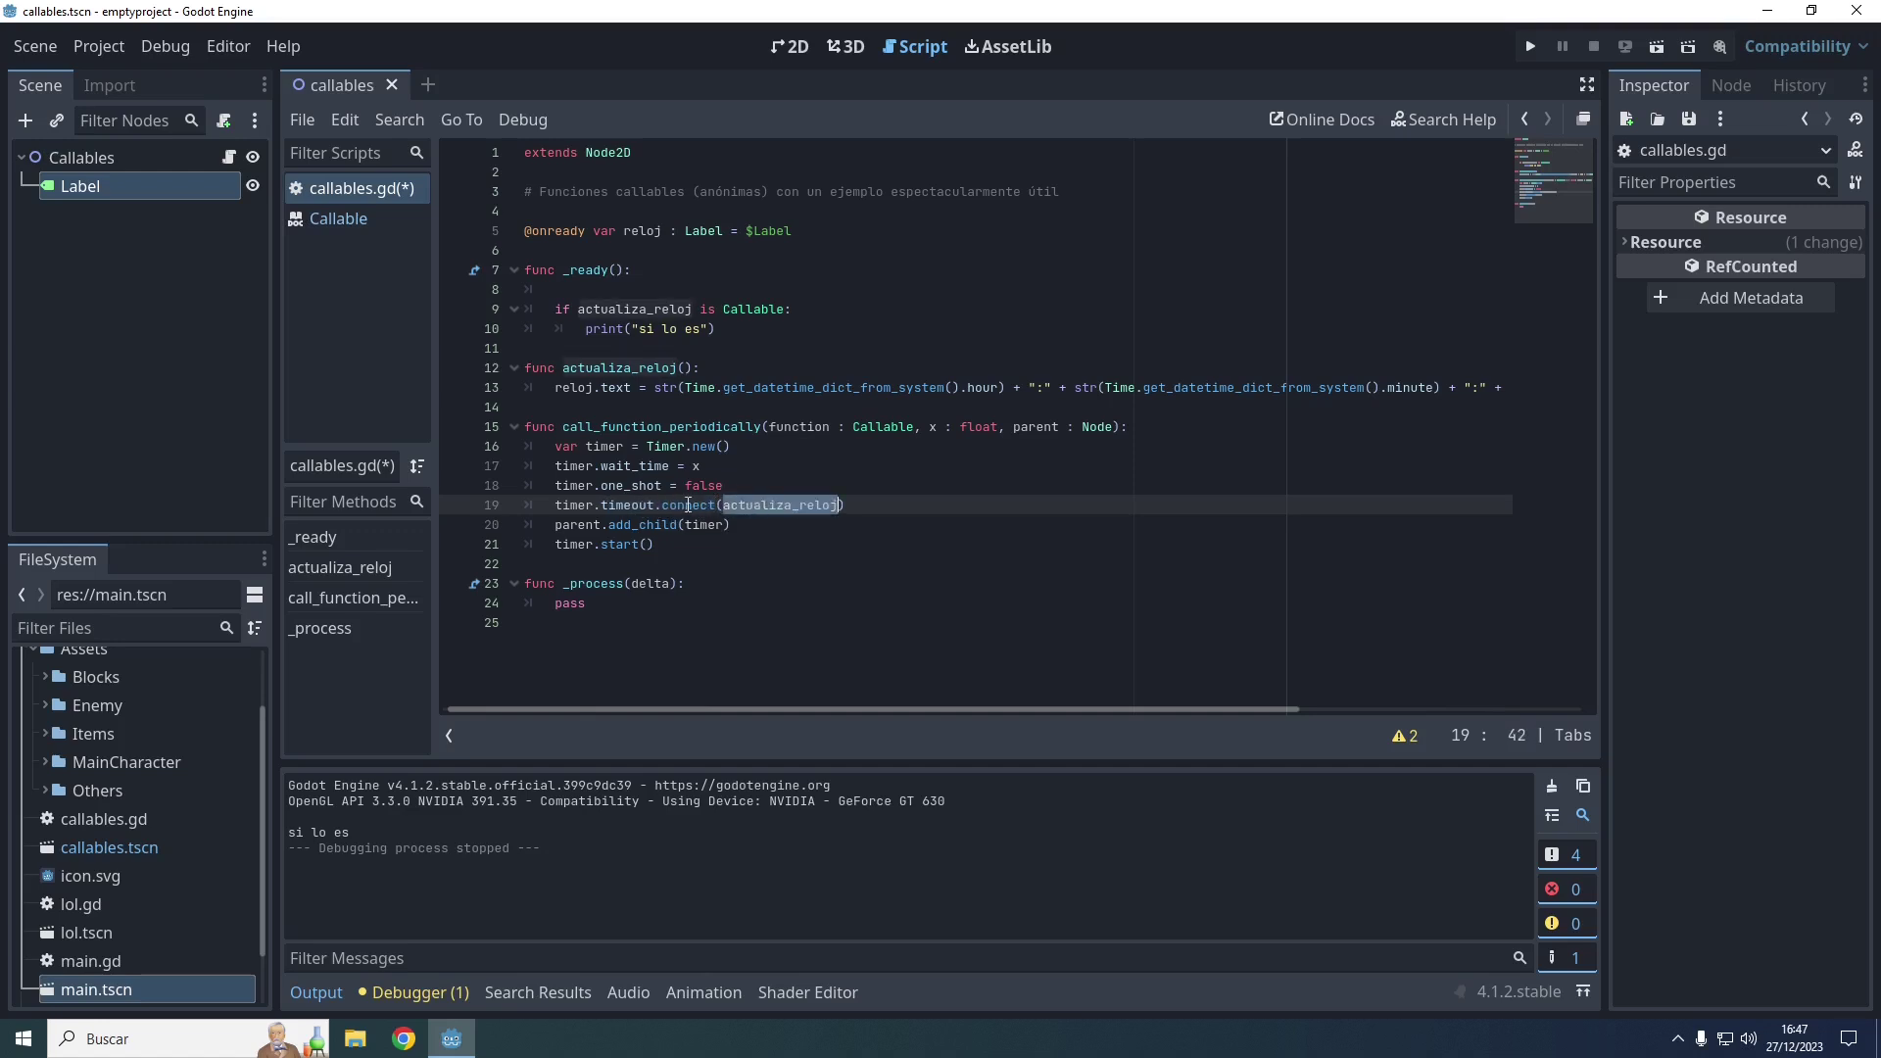
double_click(692, 505)
double_click(759, 507)
double_click(602, 369)
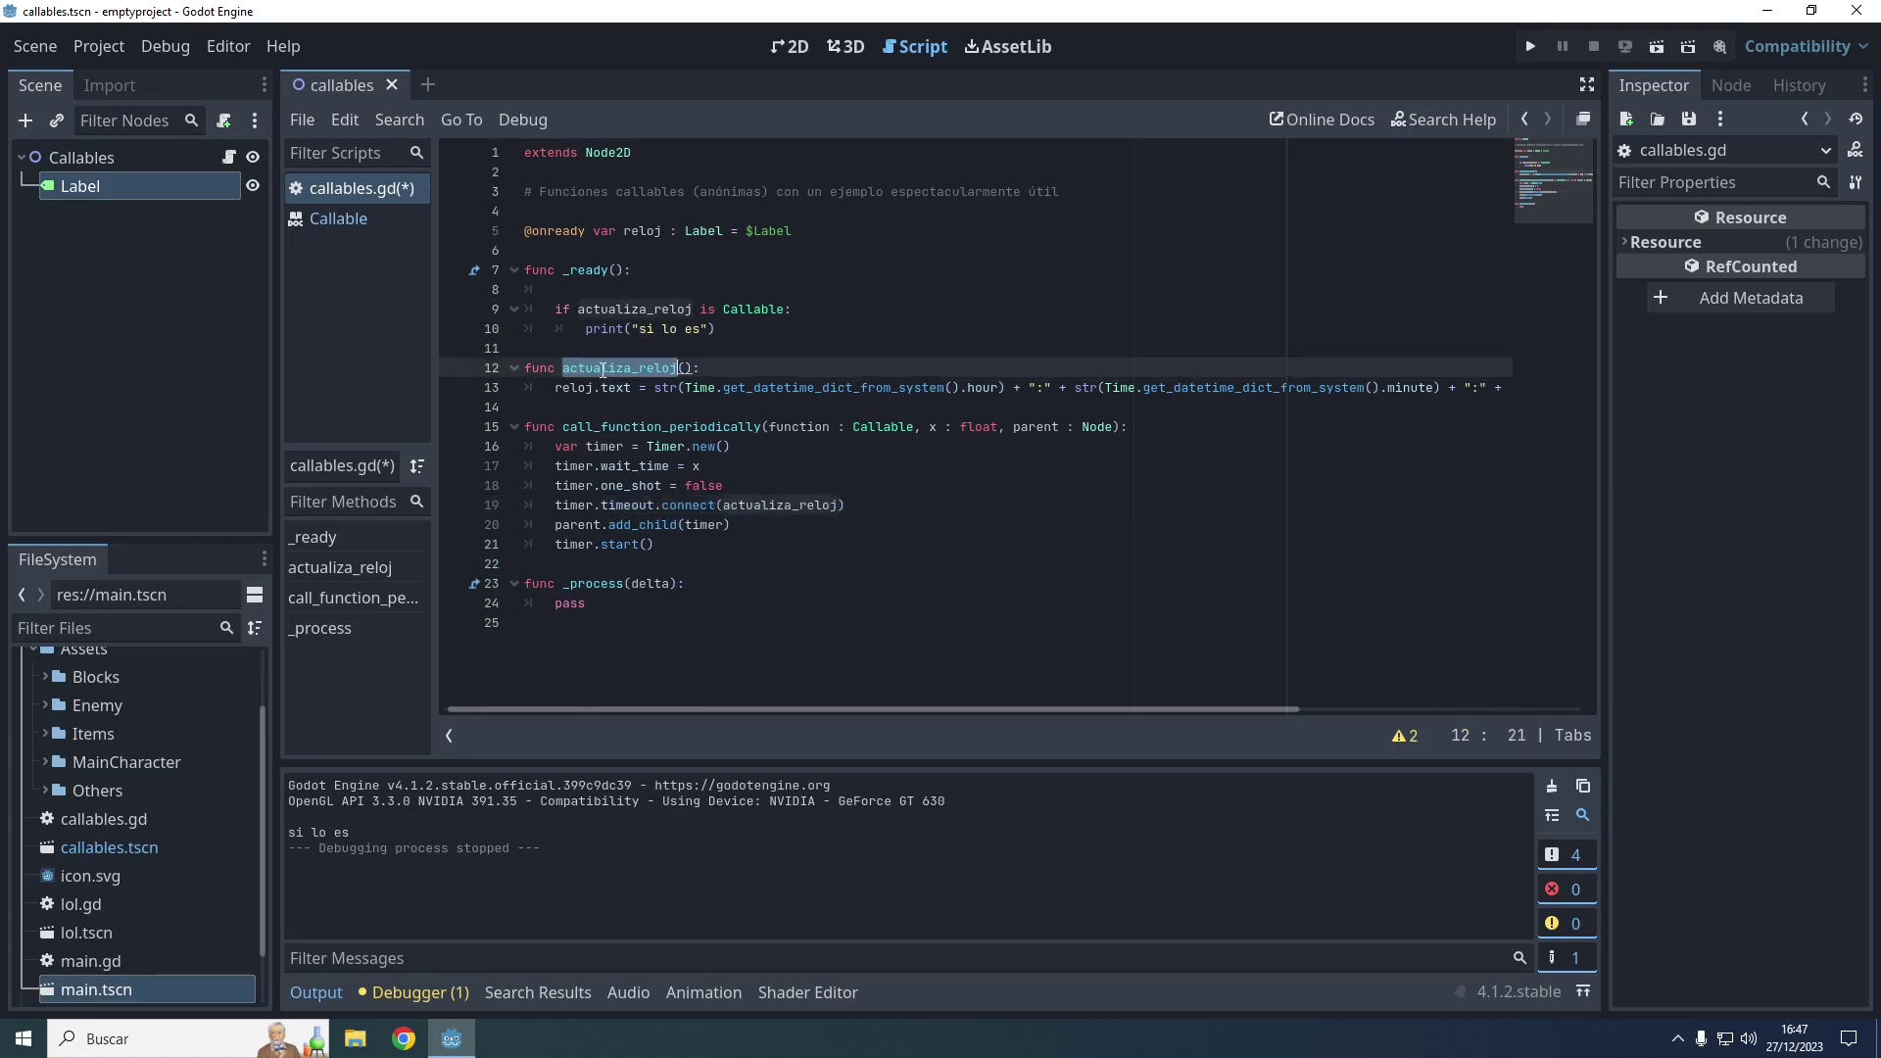
left_click(860, 508)
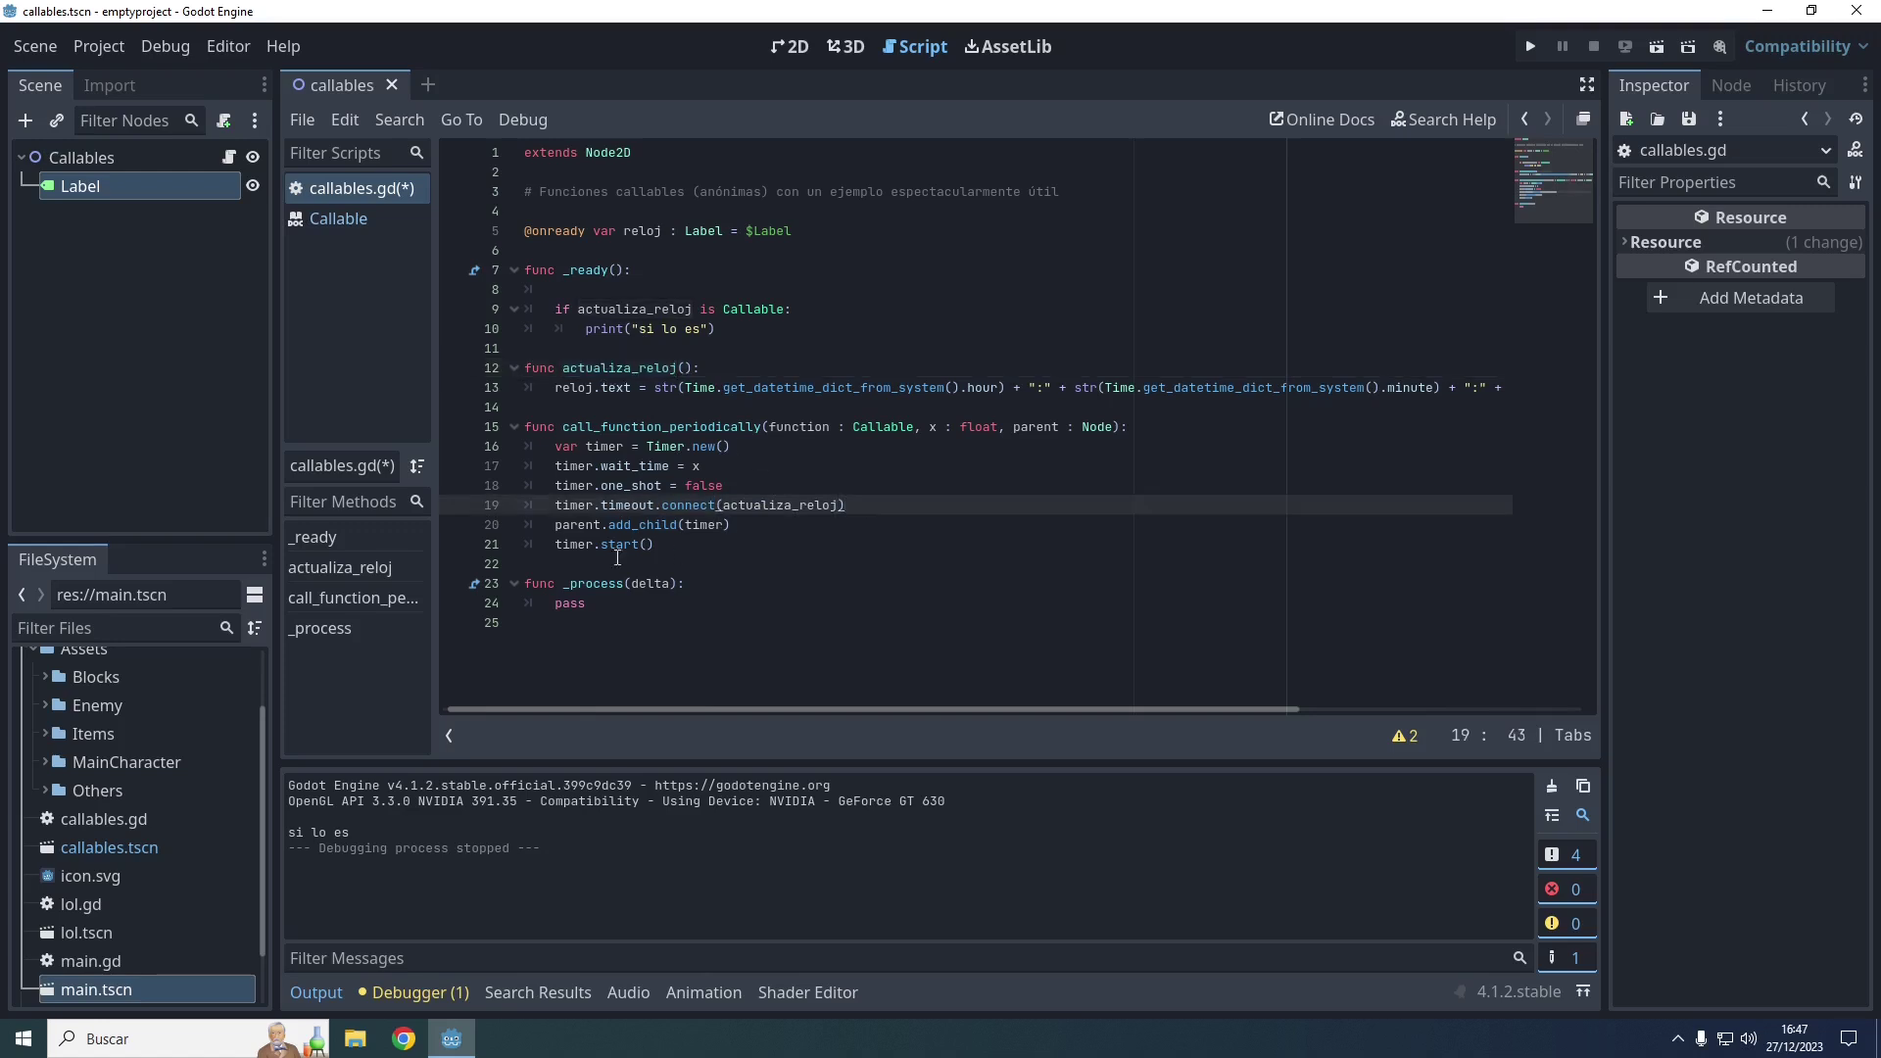
- Replace the Callable test block in _ready with a call_function_periodically call
left_click_drag(720, 329, 568, 290)
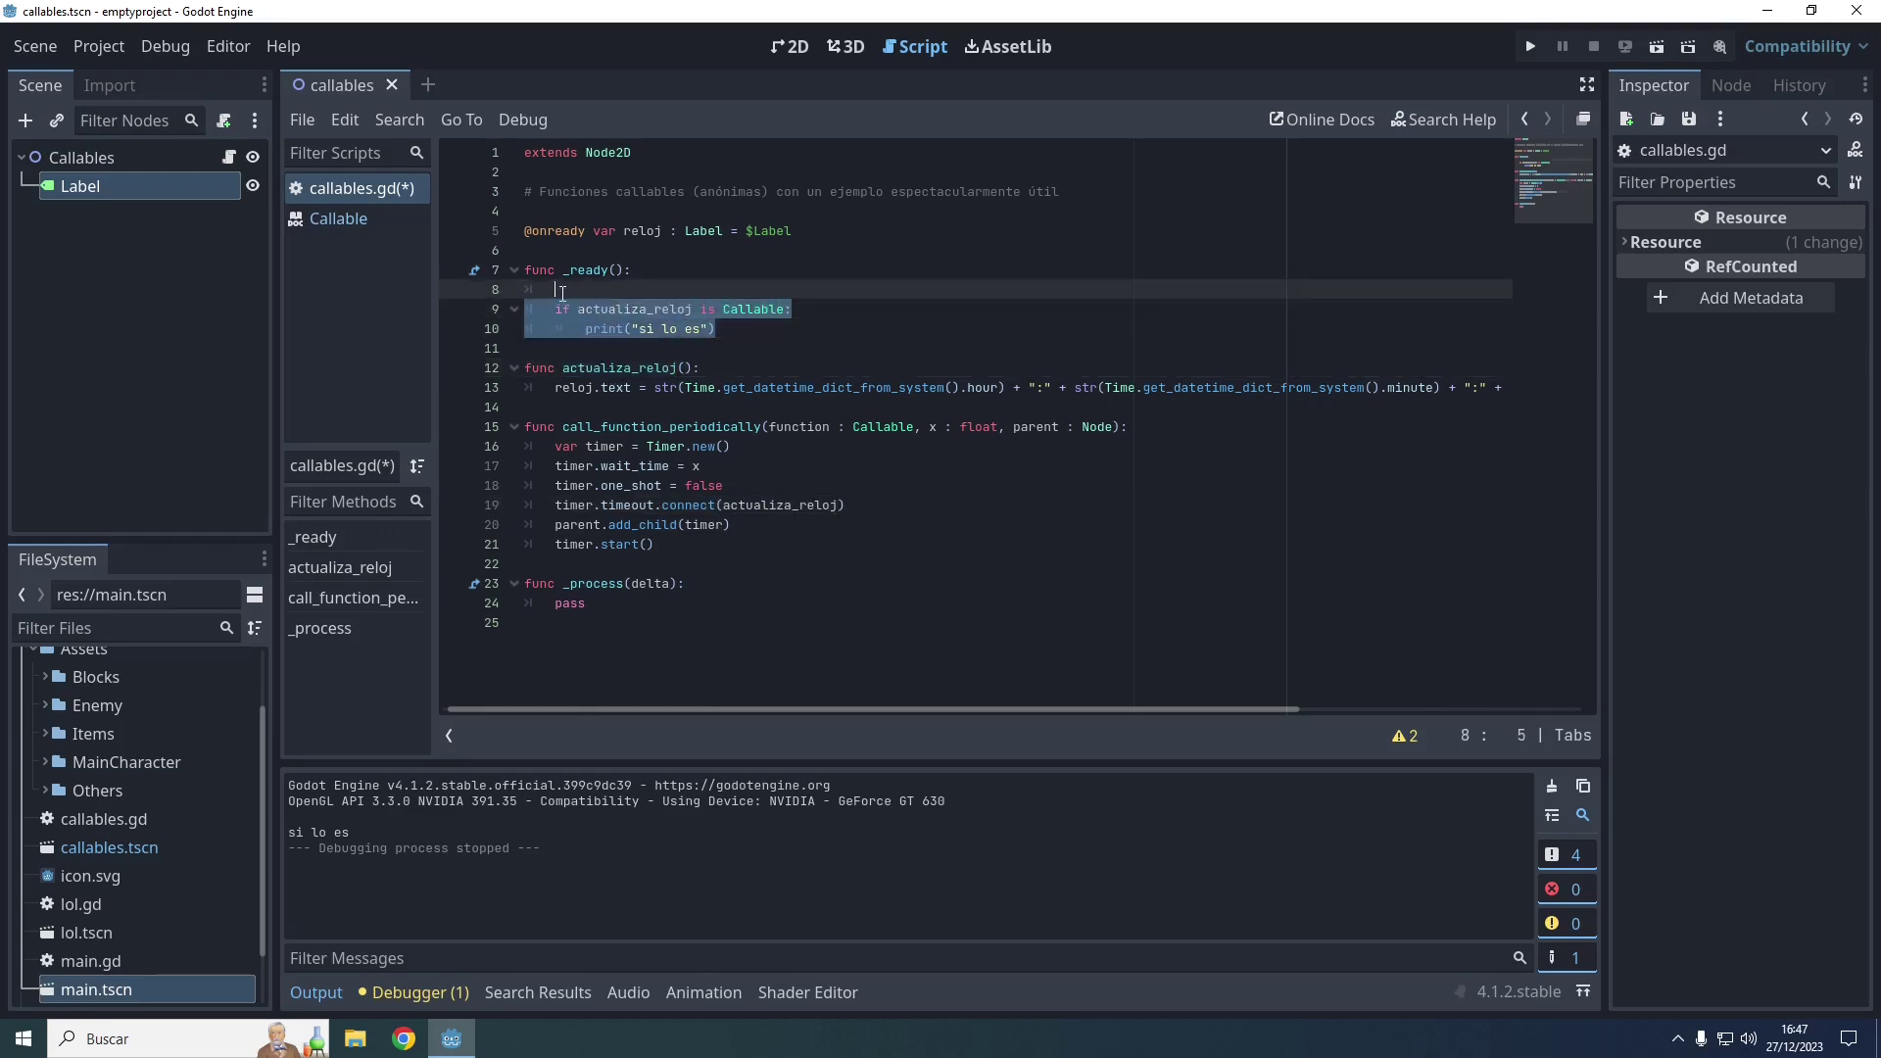
key("BackSpace")
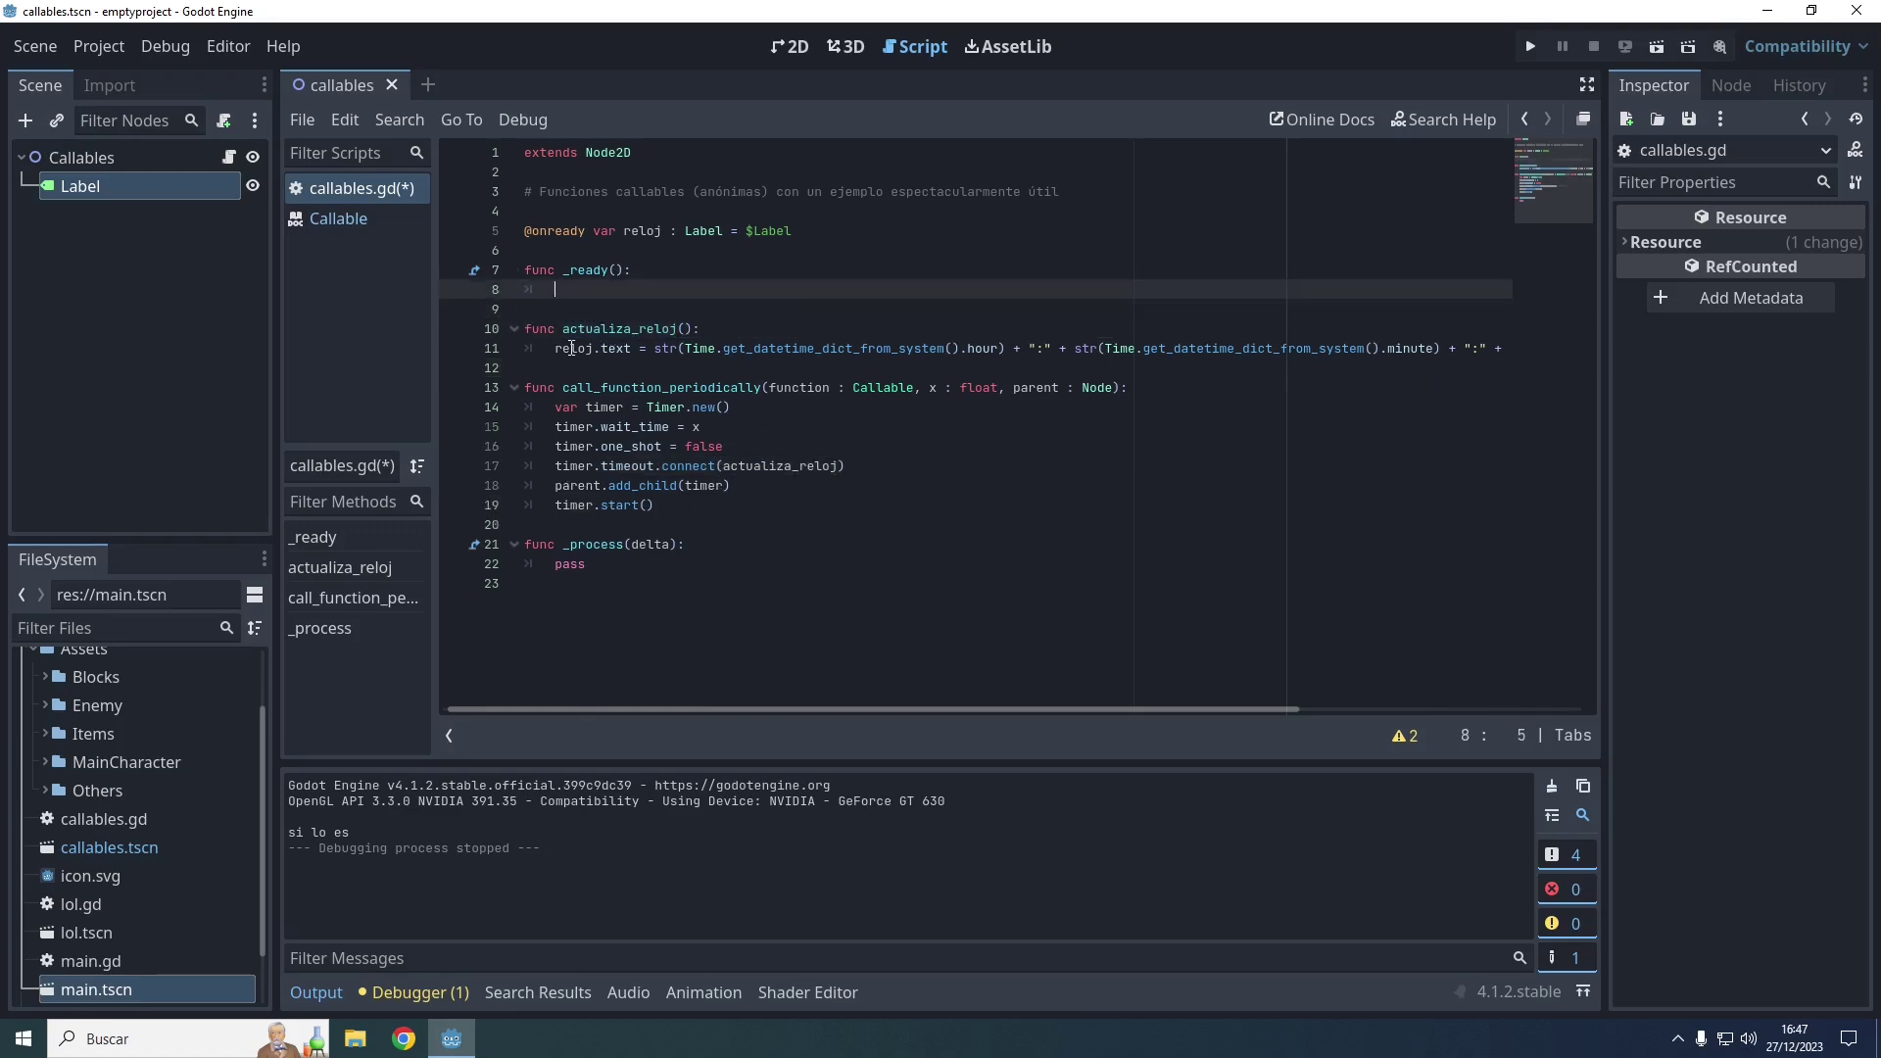
type("actcal")
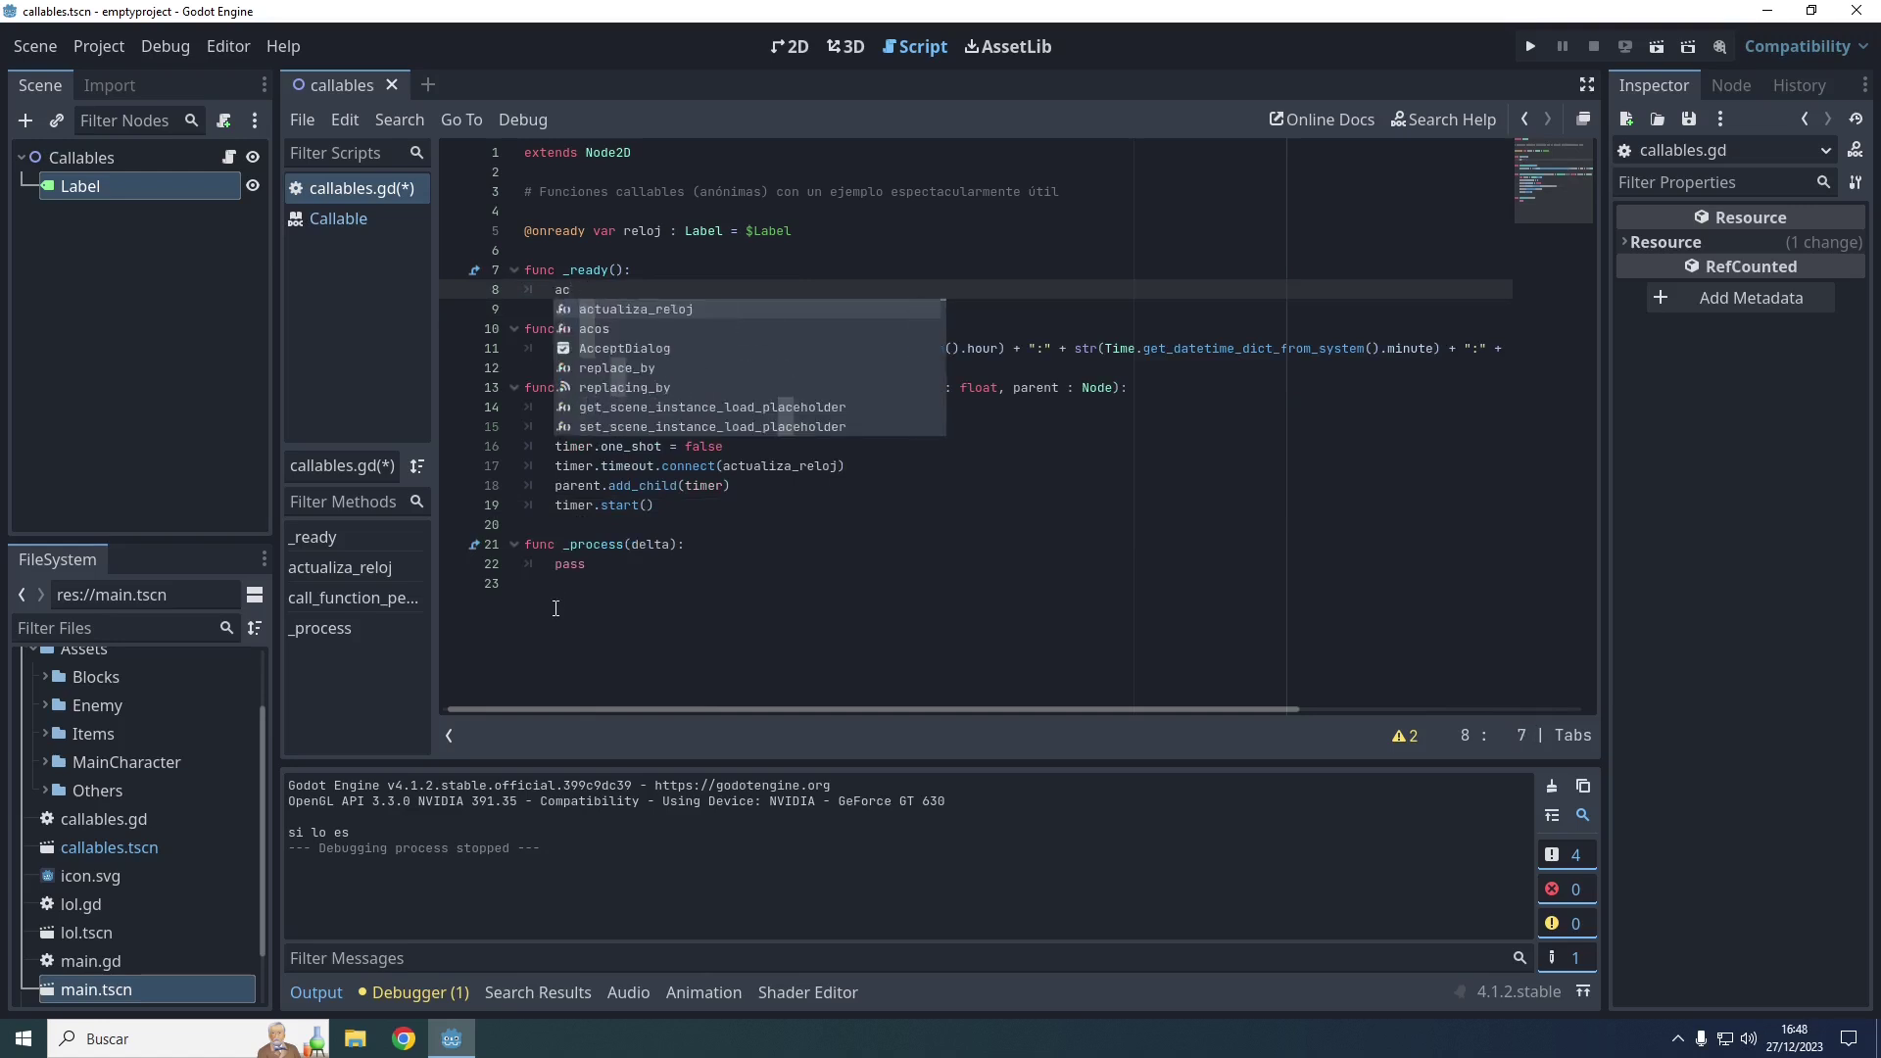
key("Escape")
type("ll")
key("Return")
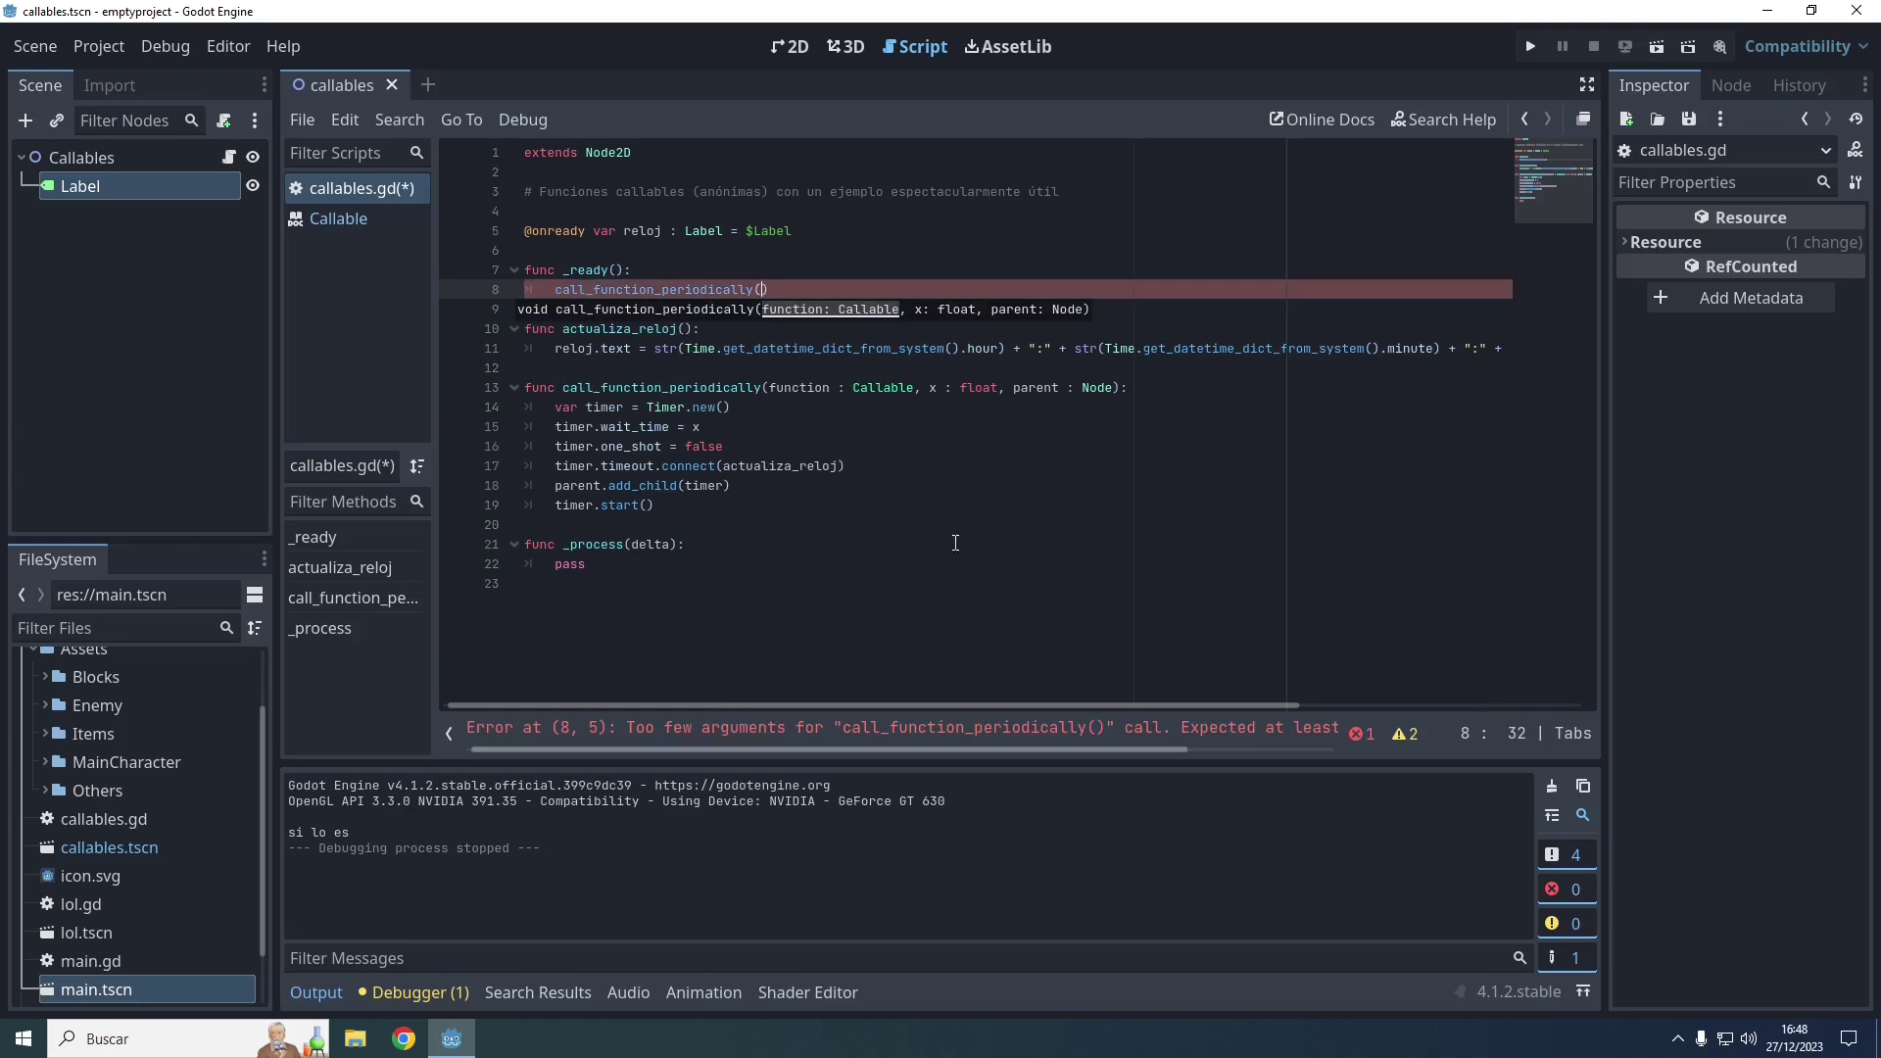
- Connect timer.timeout to the function parameter instead of actualiza_reloj
double_click(781, 465)
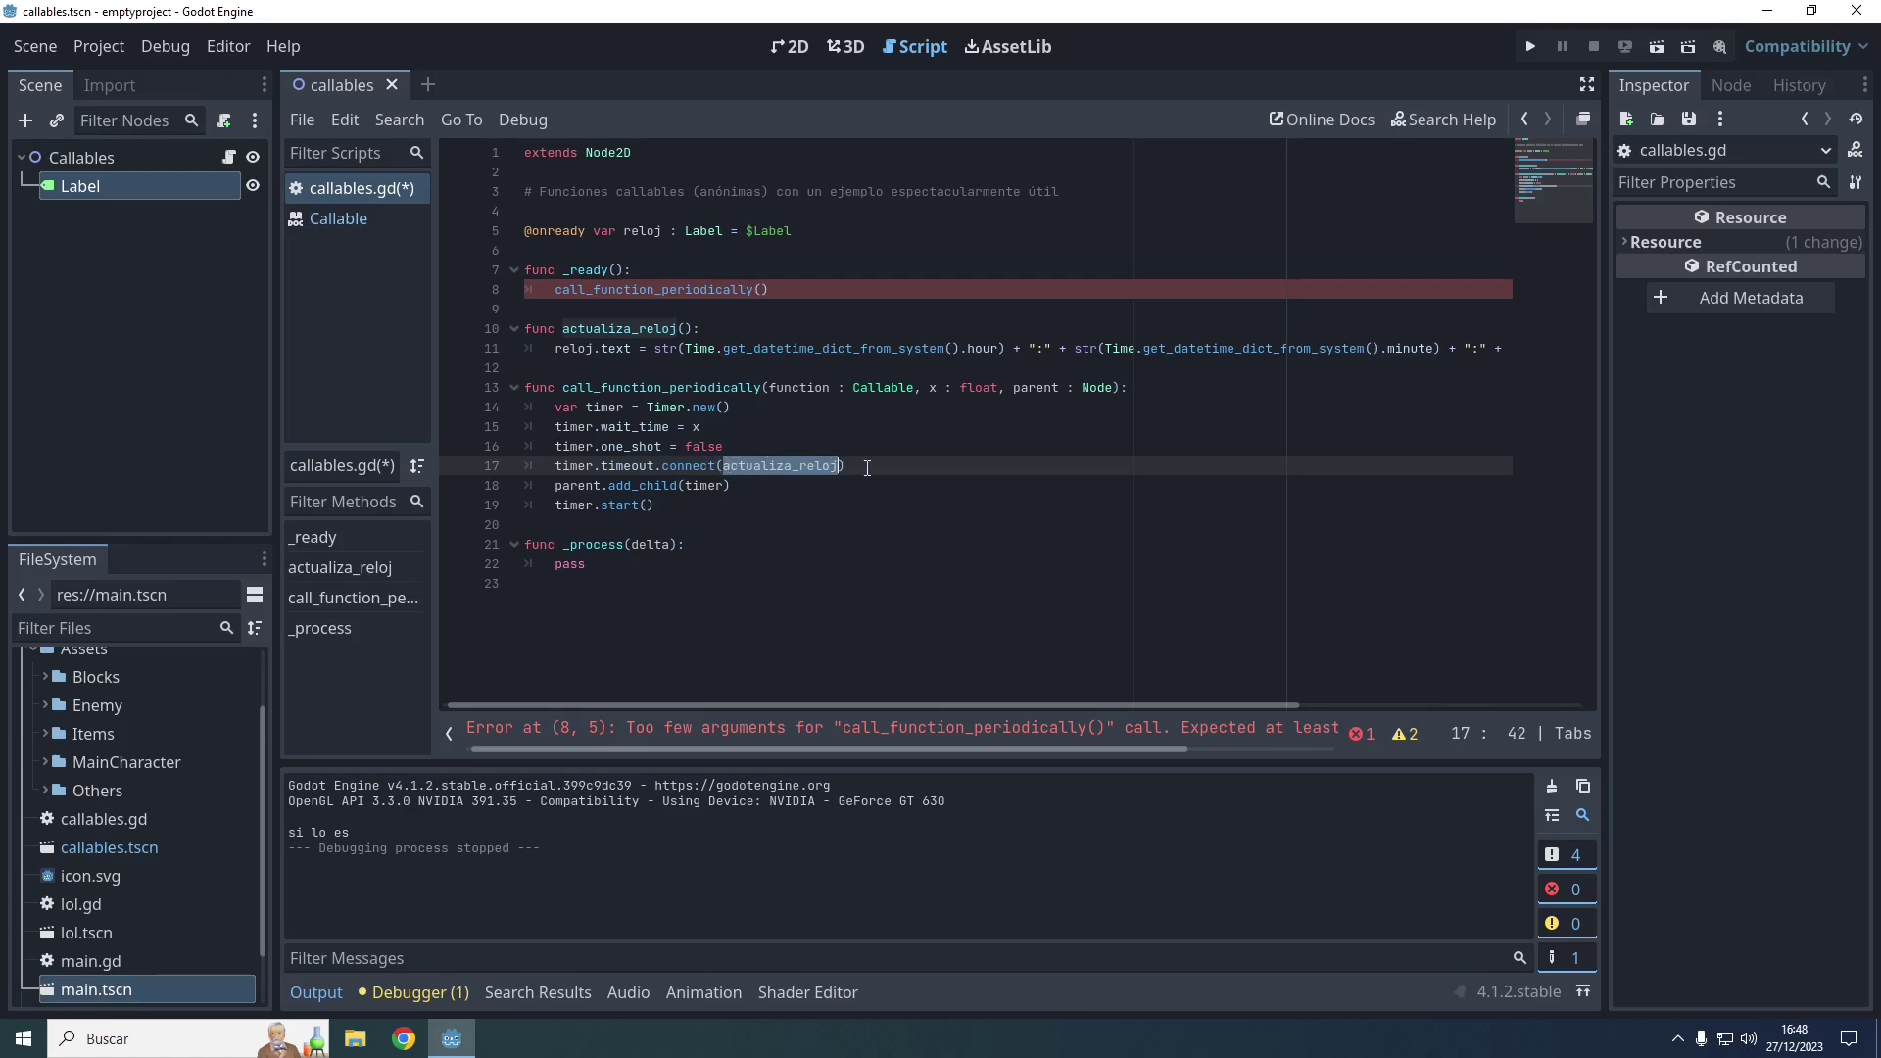
left_click(867, 467)
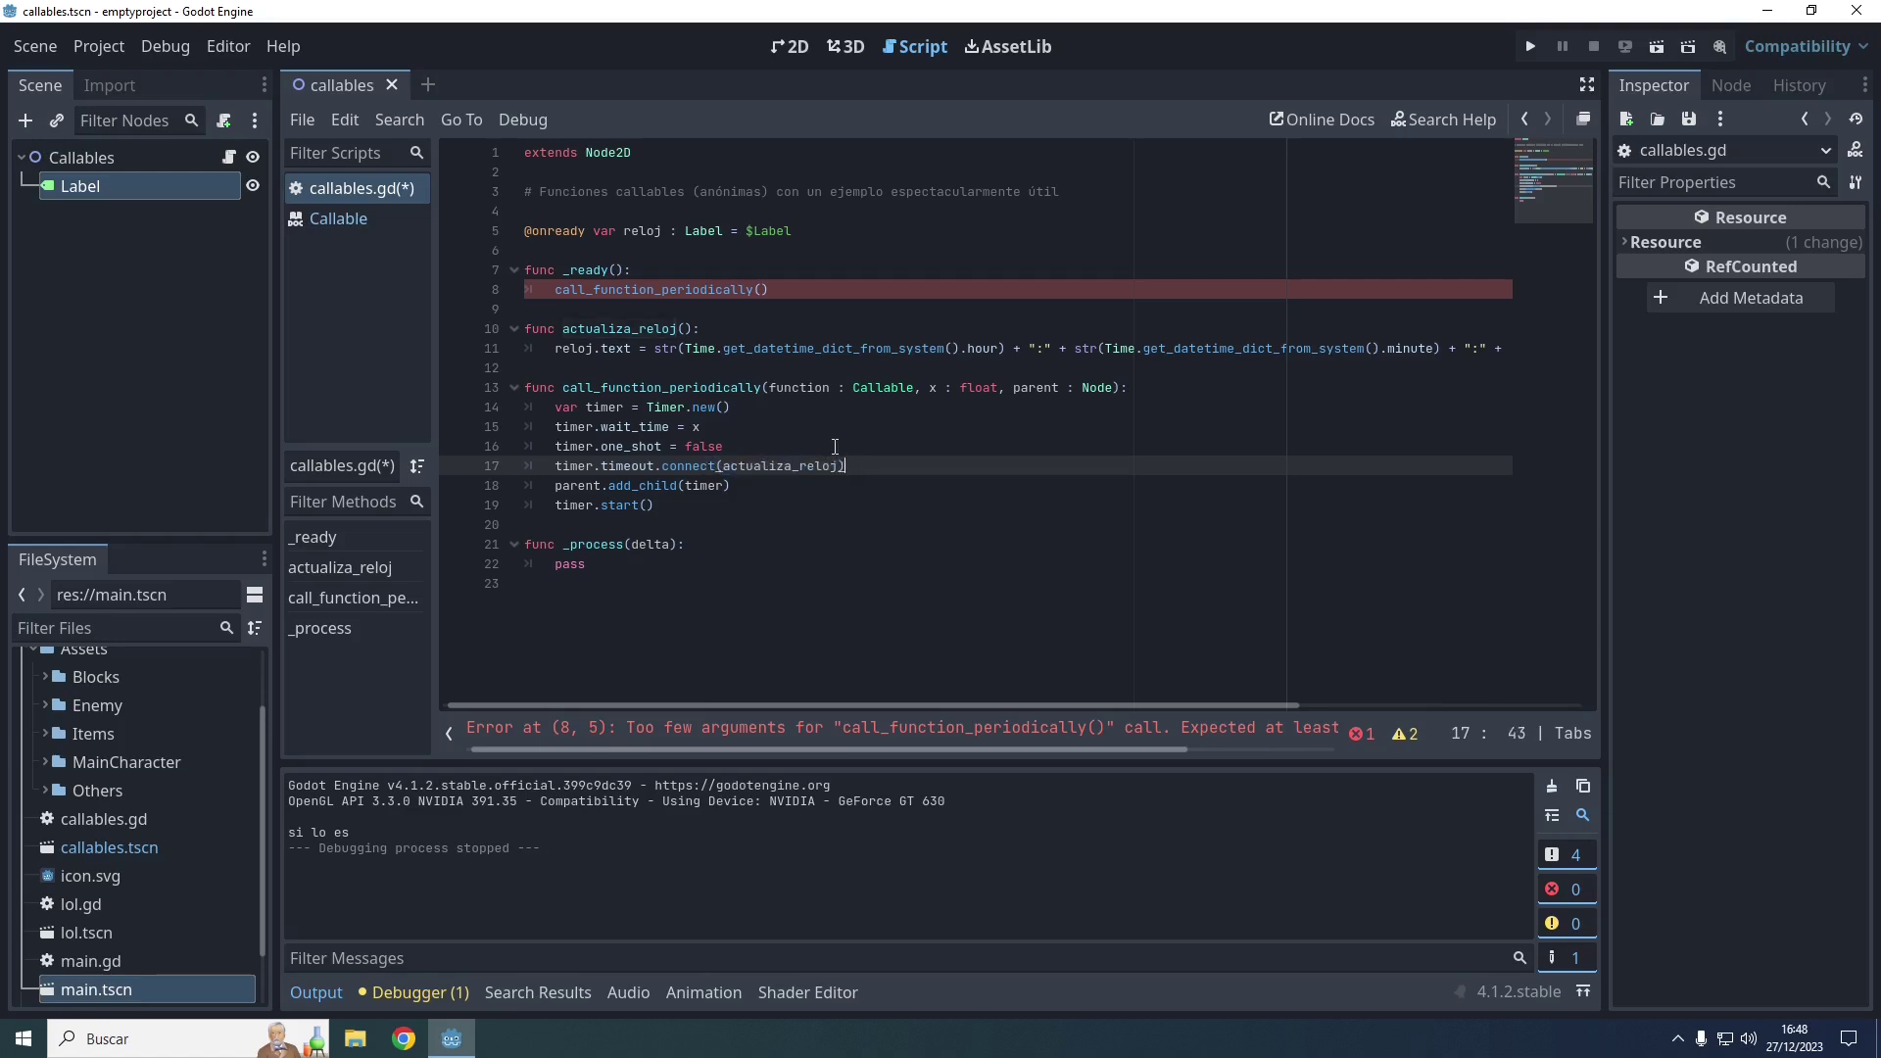
double_click(799, 388)
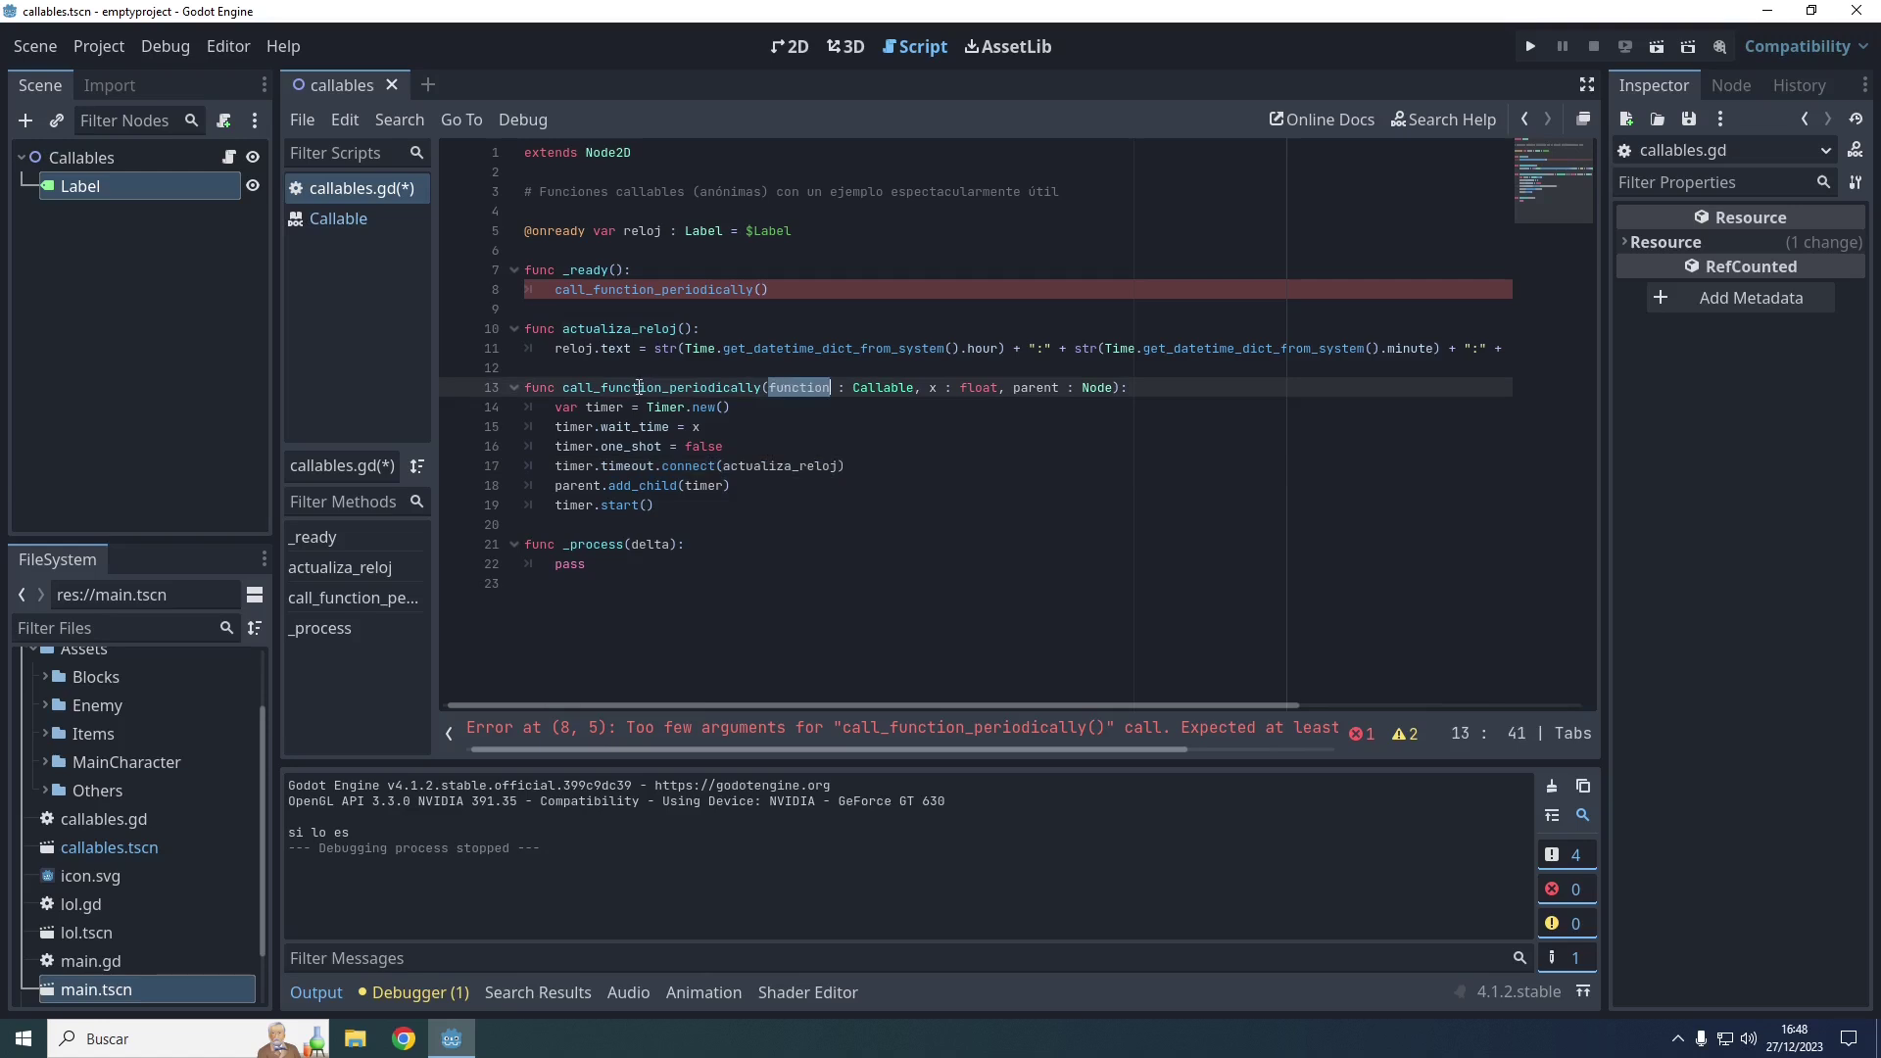
double_click(764, 466)
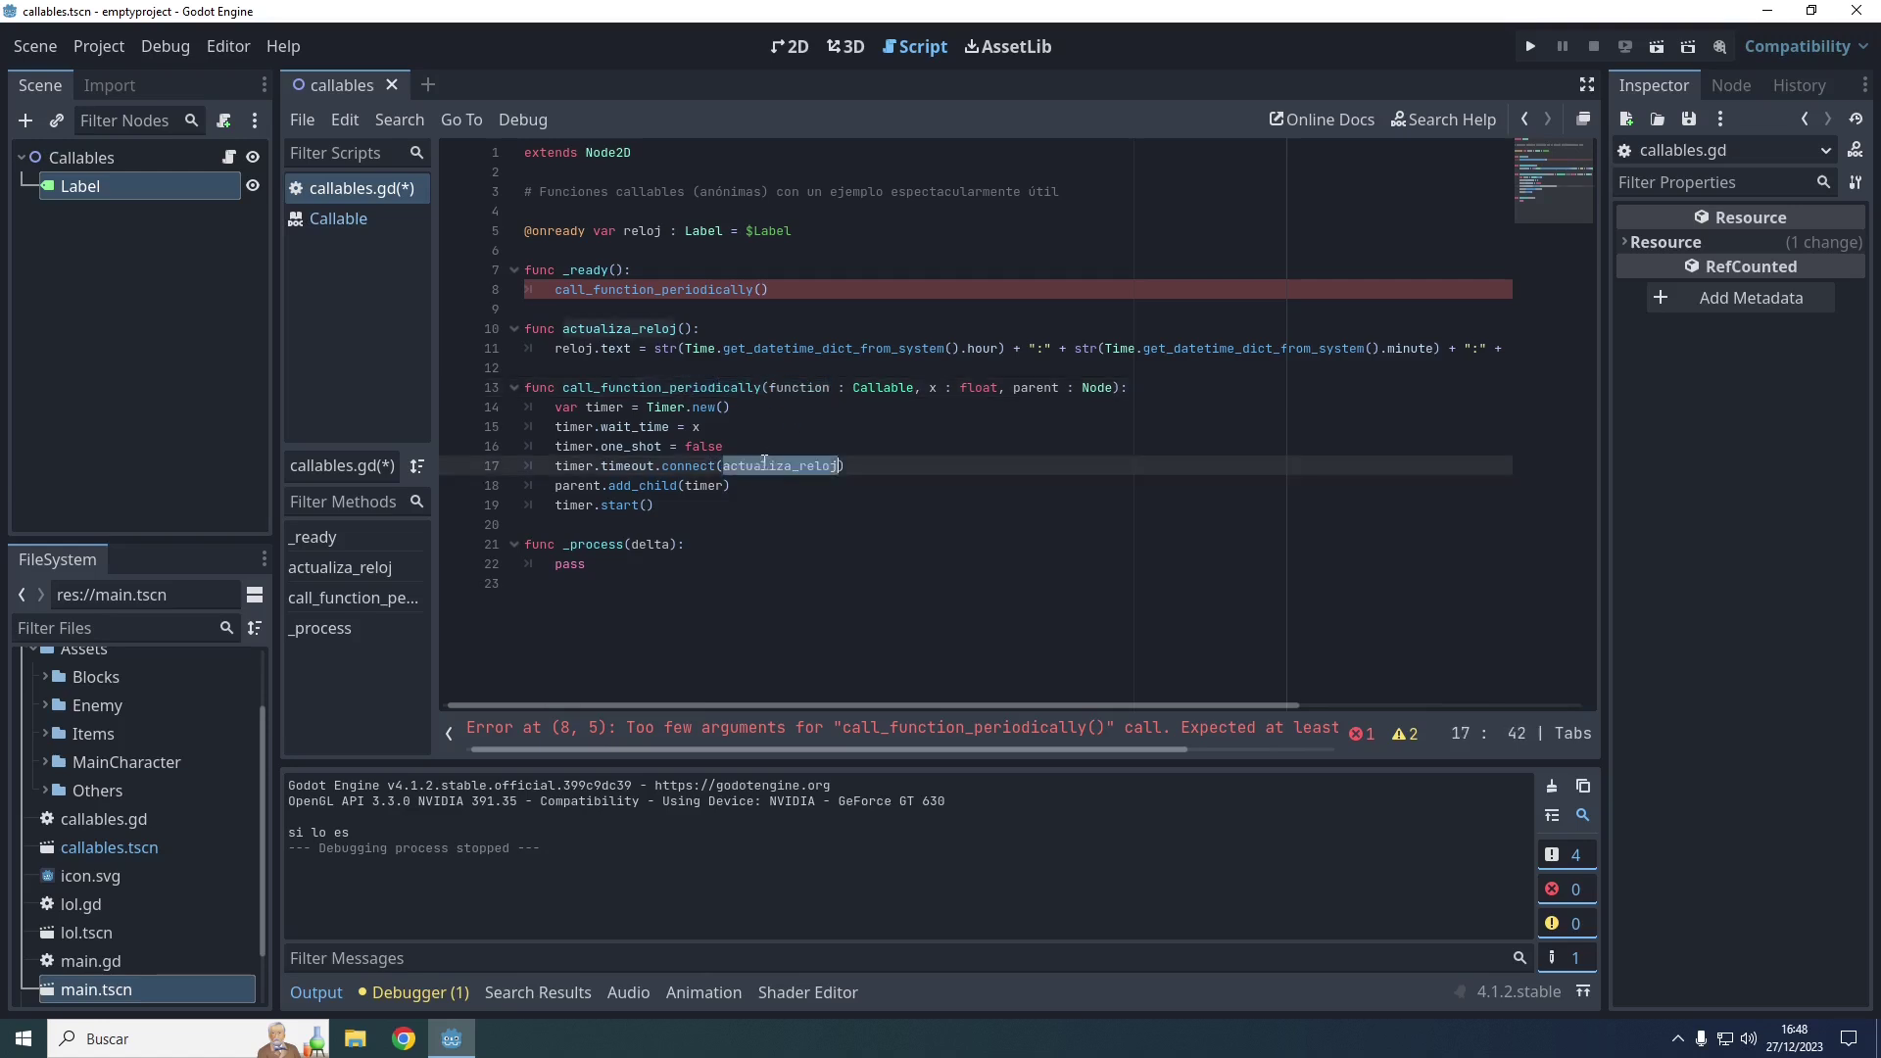
type("funct")
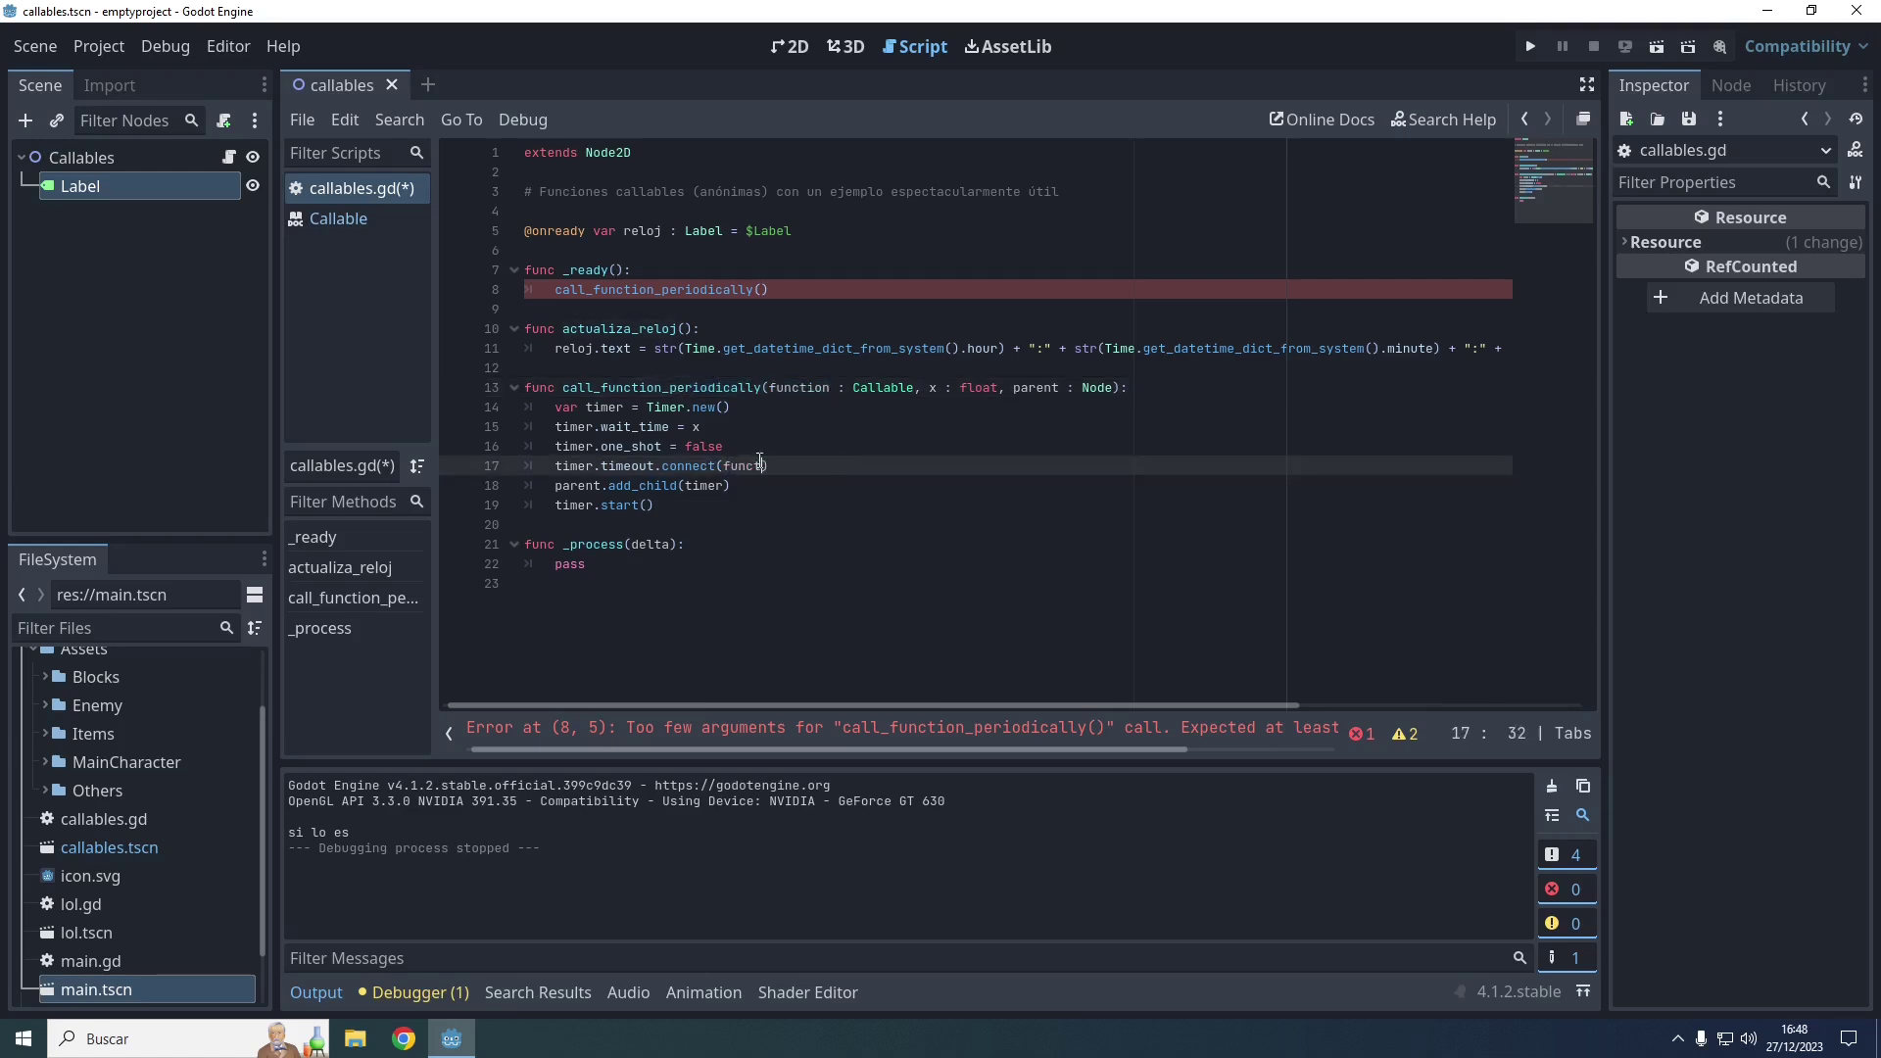
key("Return")
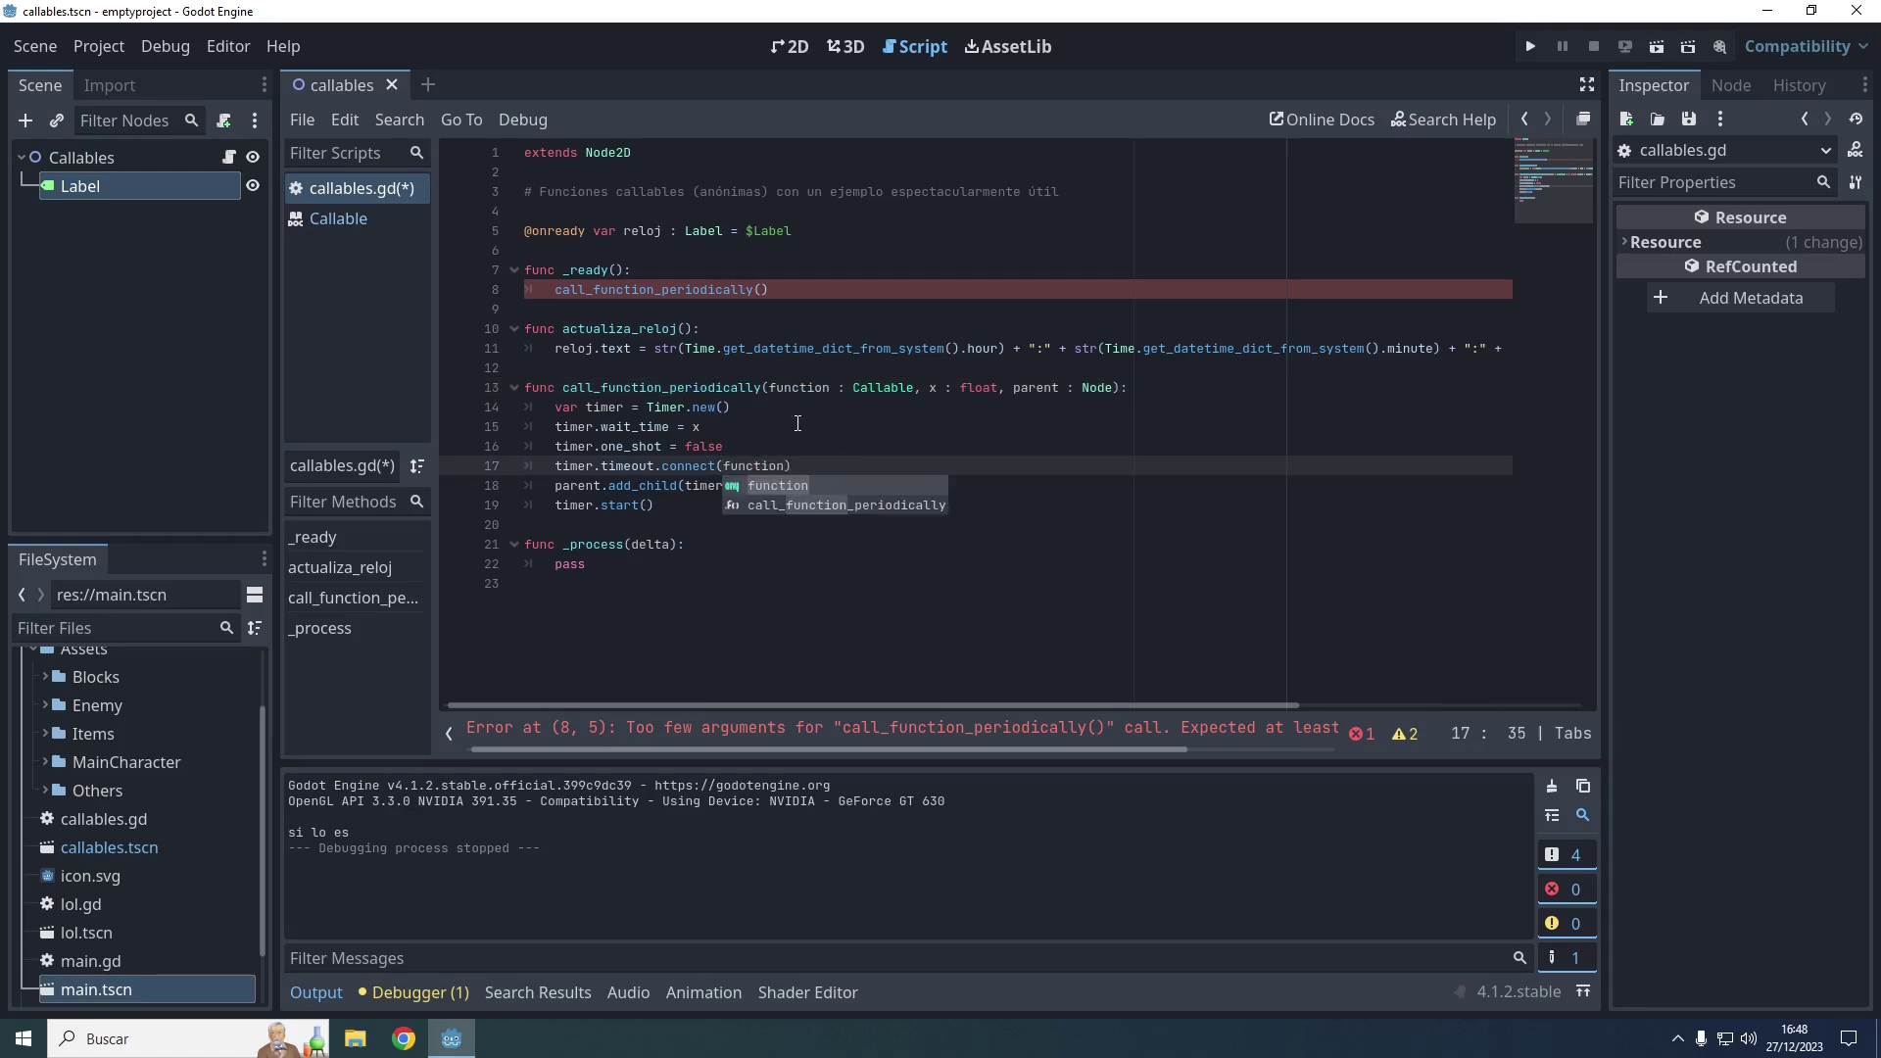
double_click(799, 387)
double_click(745, 467)
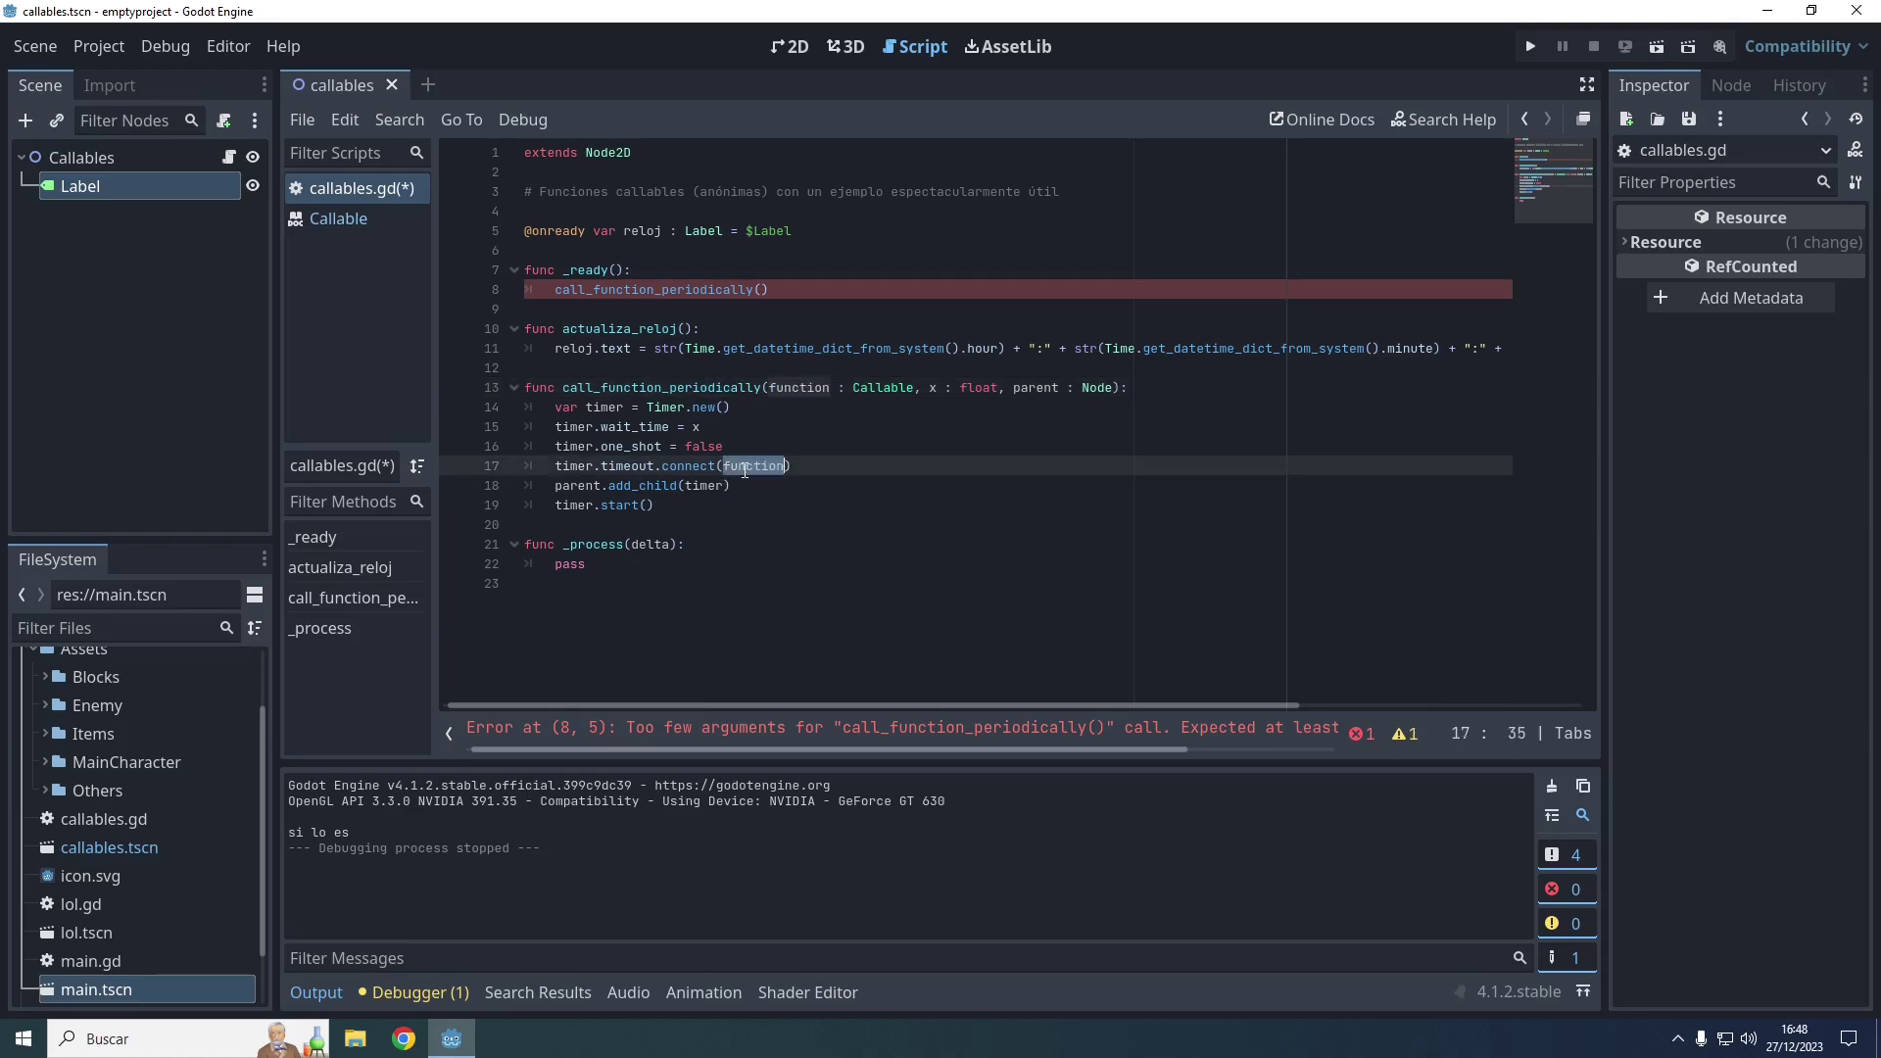
- Complete the _ready call as call_function_periodically(actualiza_reloj, 1, self) and run the scene
left_click(764, 289)
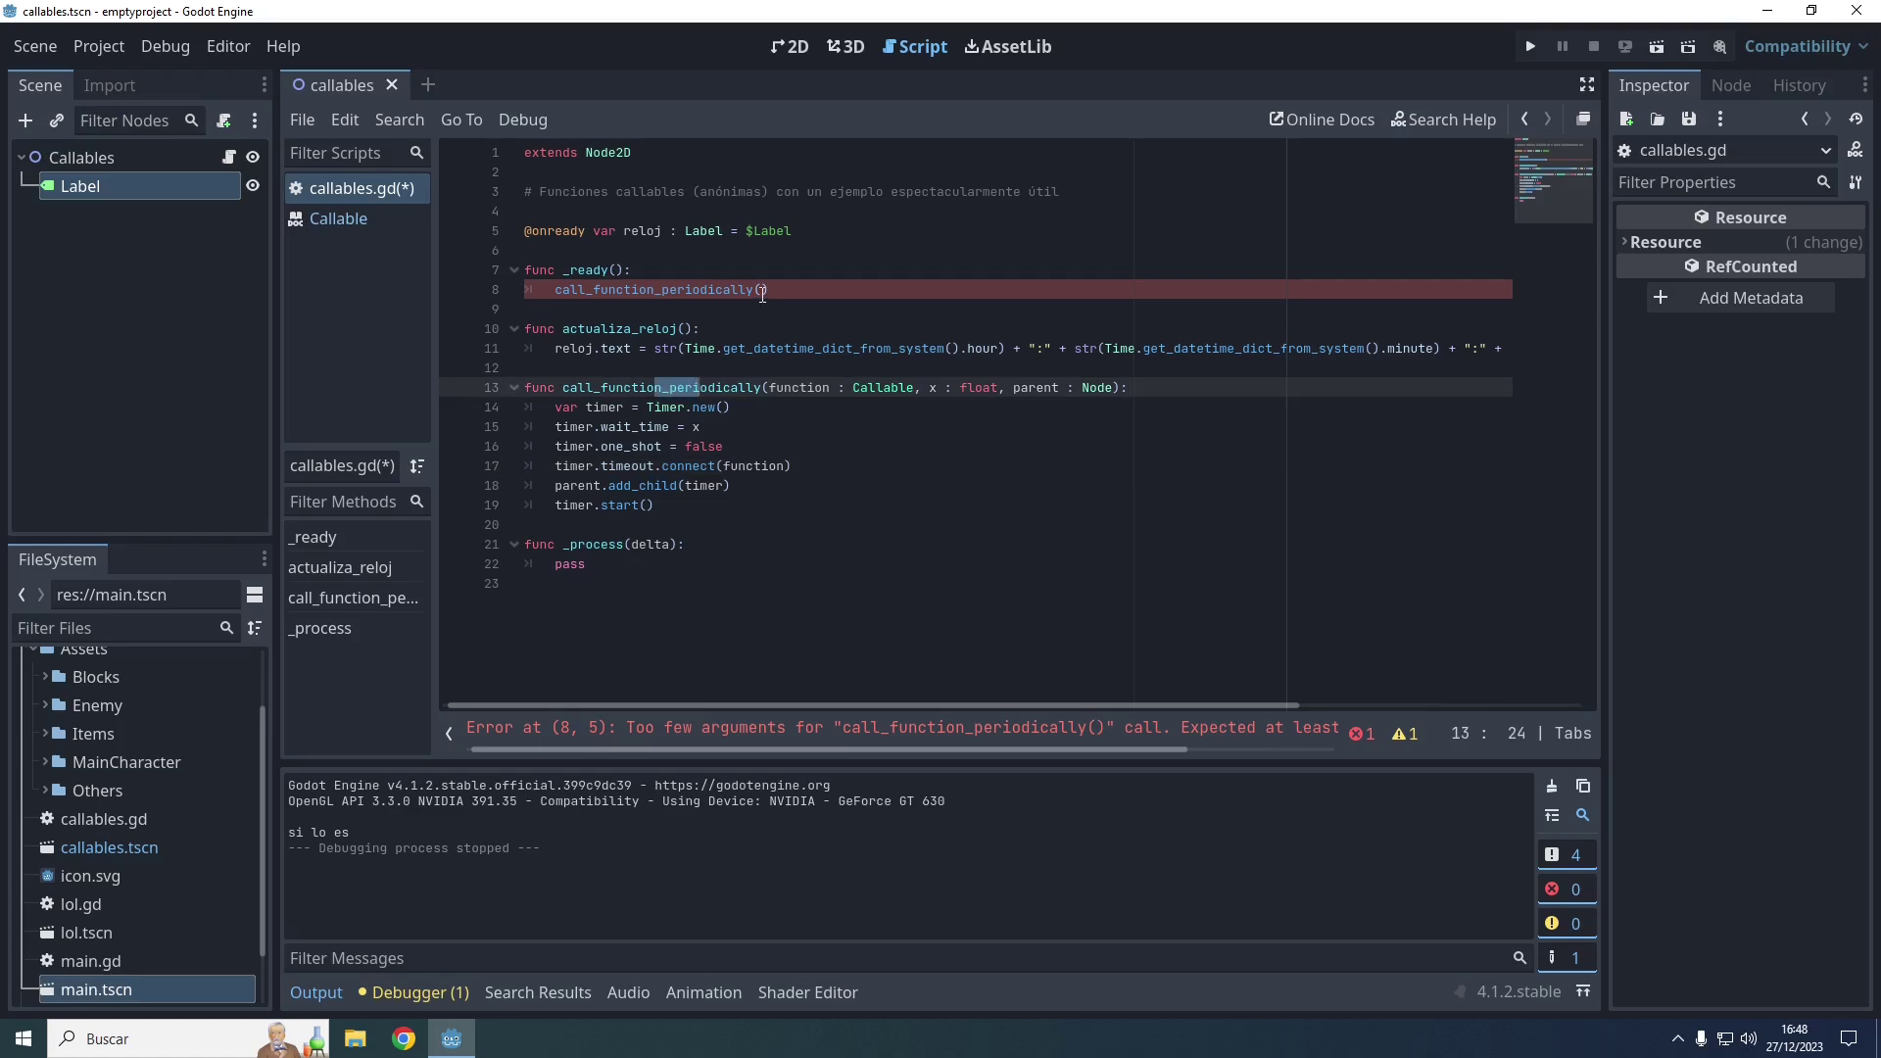
type("actua")
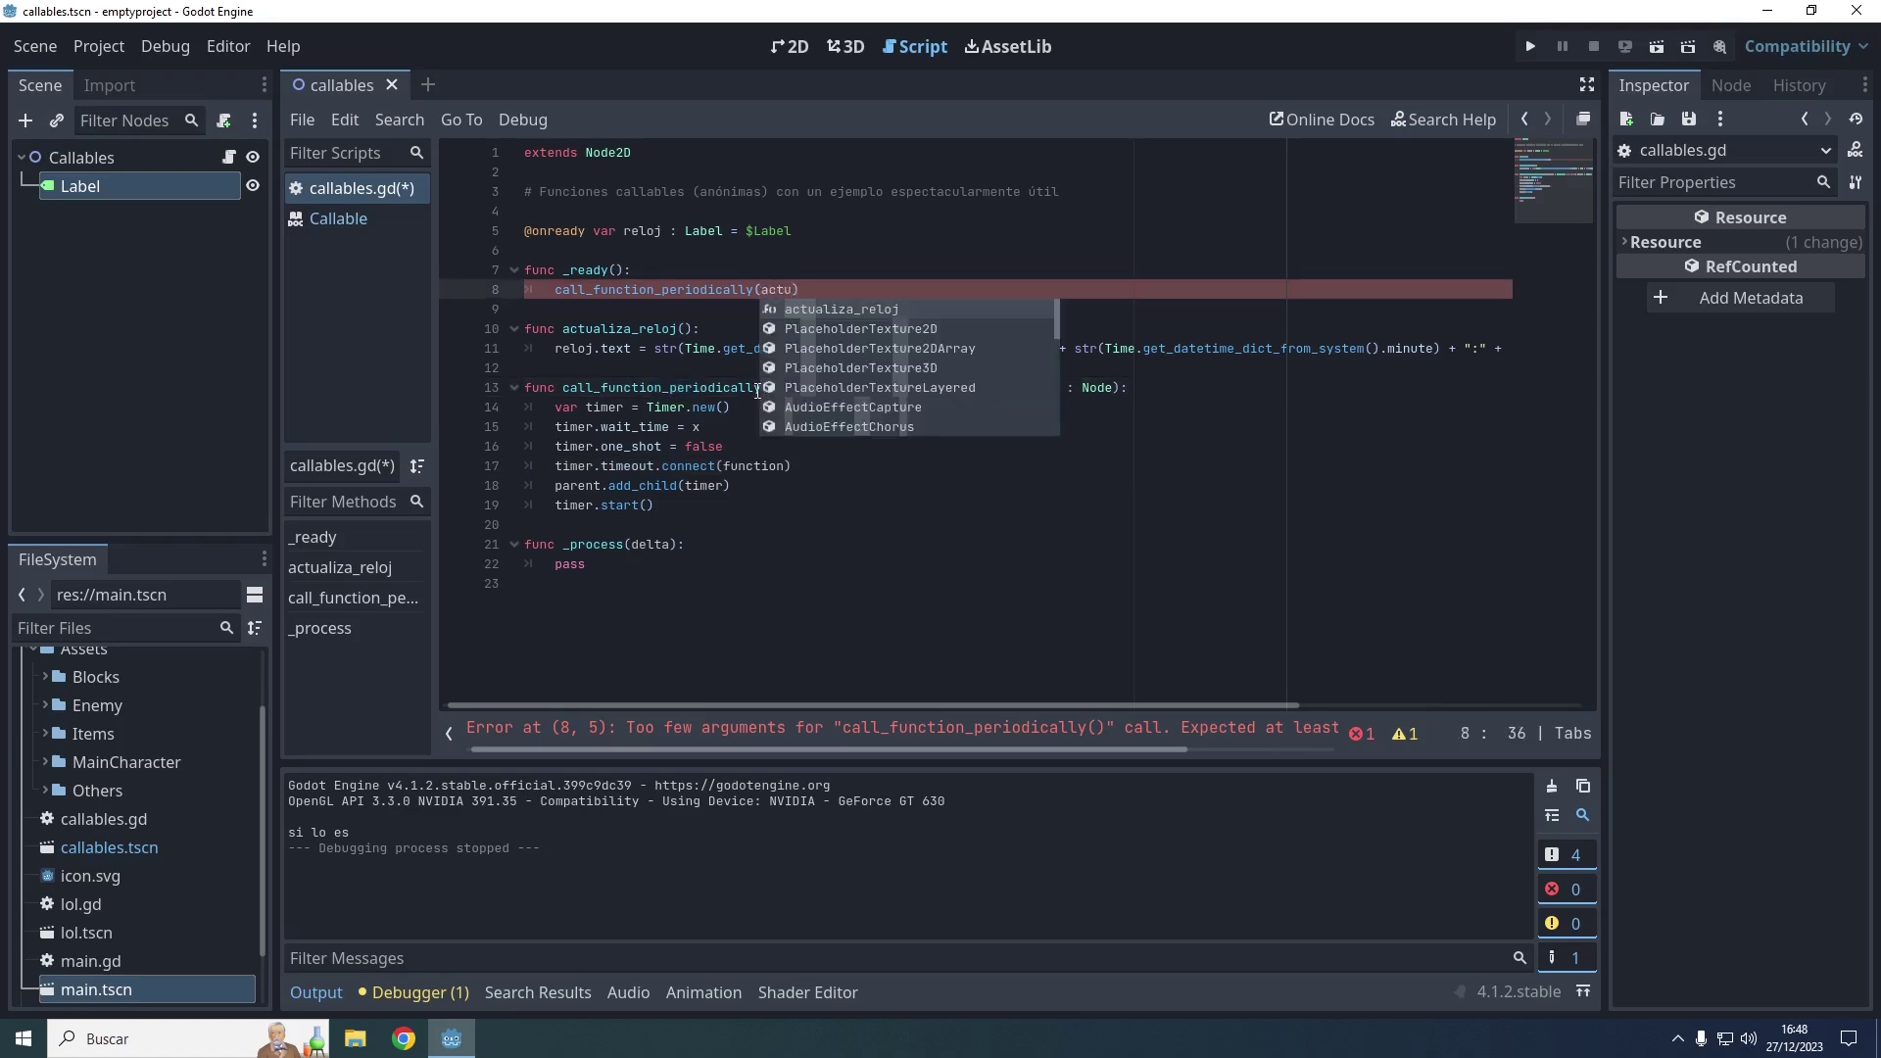
key("Return")
key("BackSpace")
key("BackSpace")
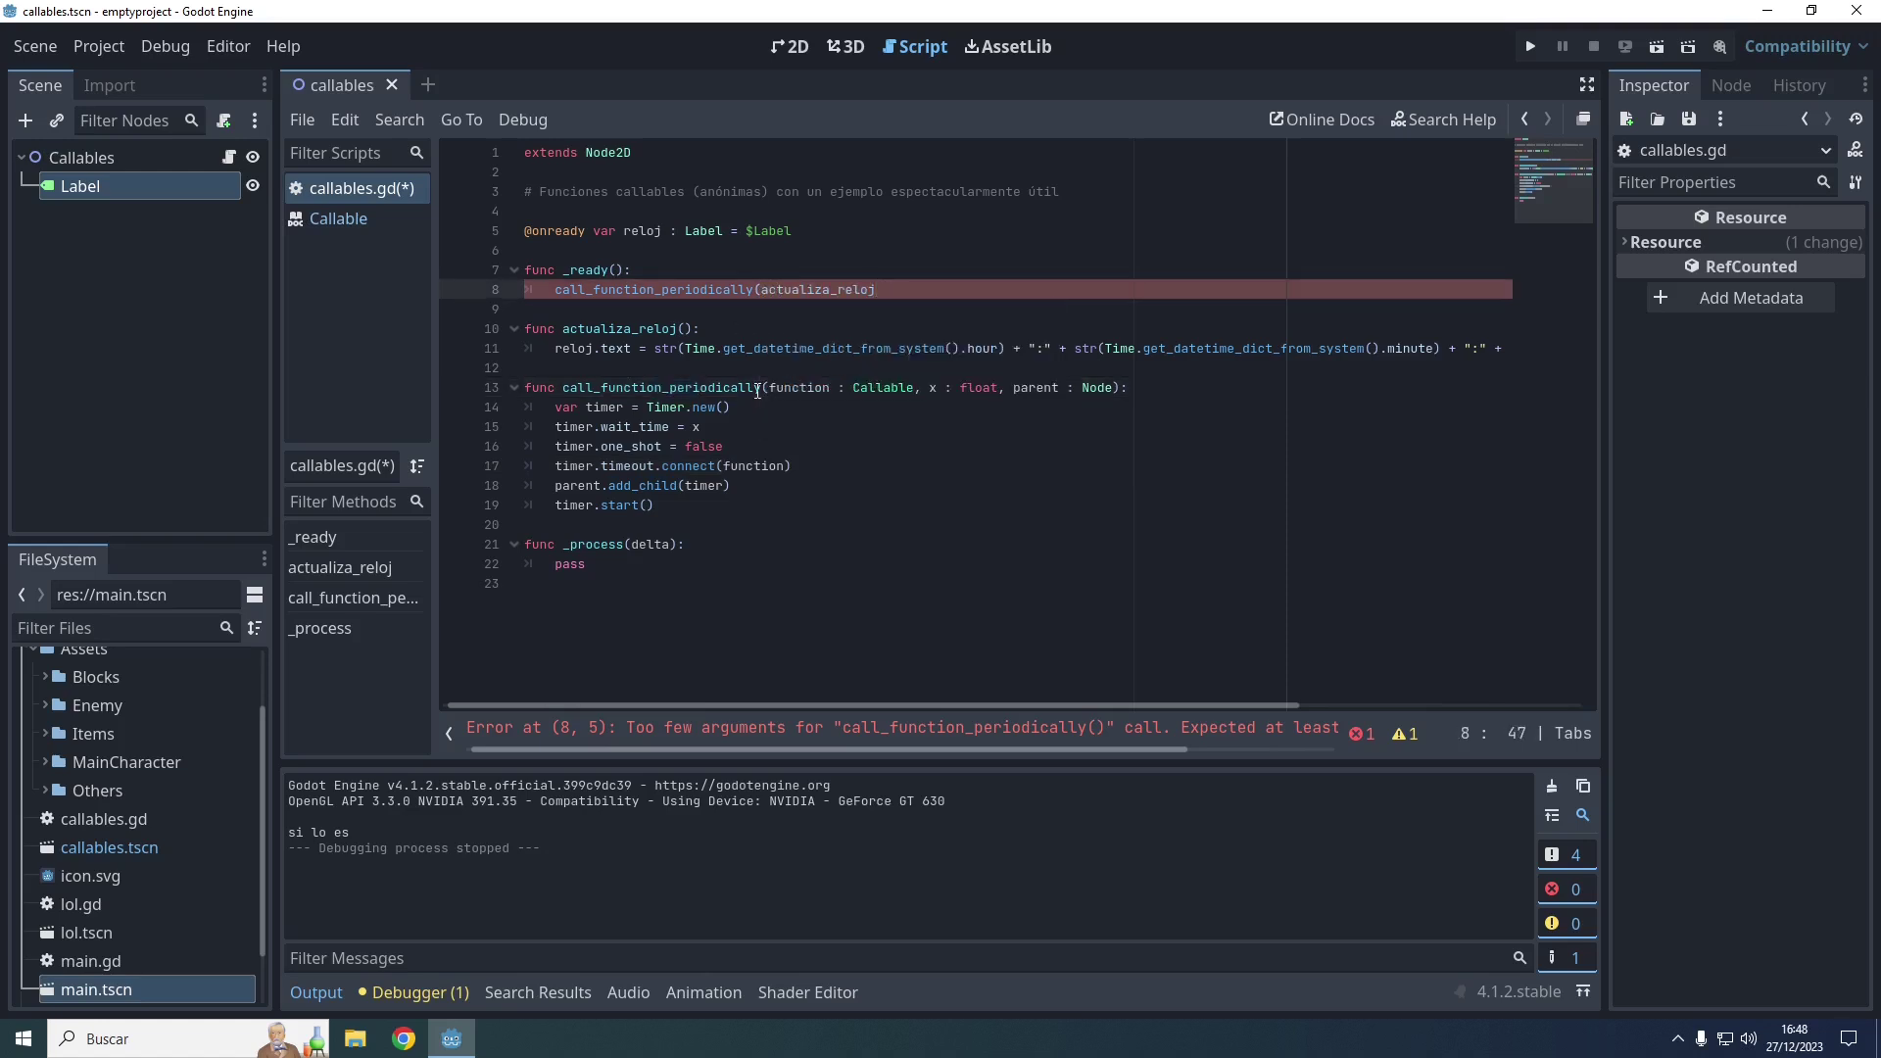
type(")")
type(", ")
type("1")
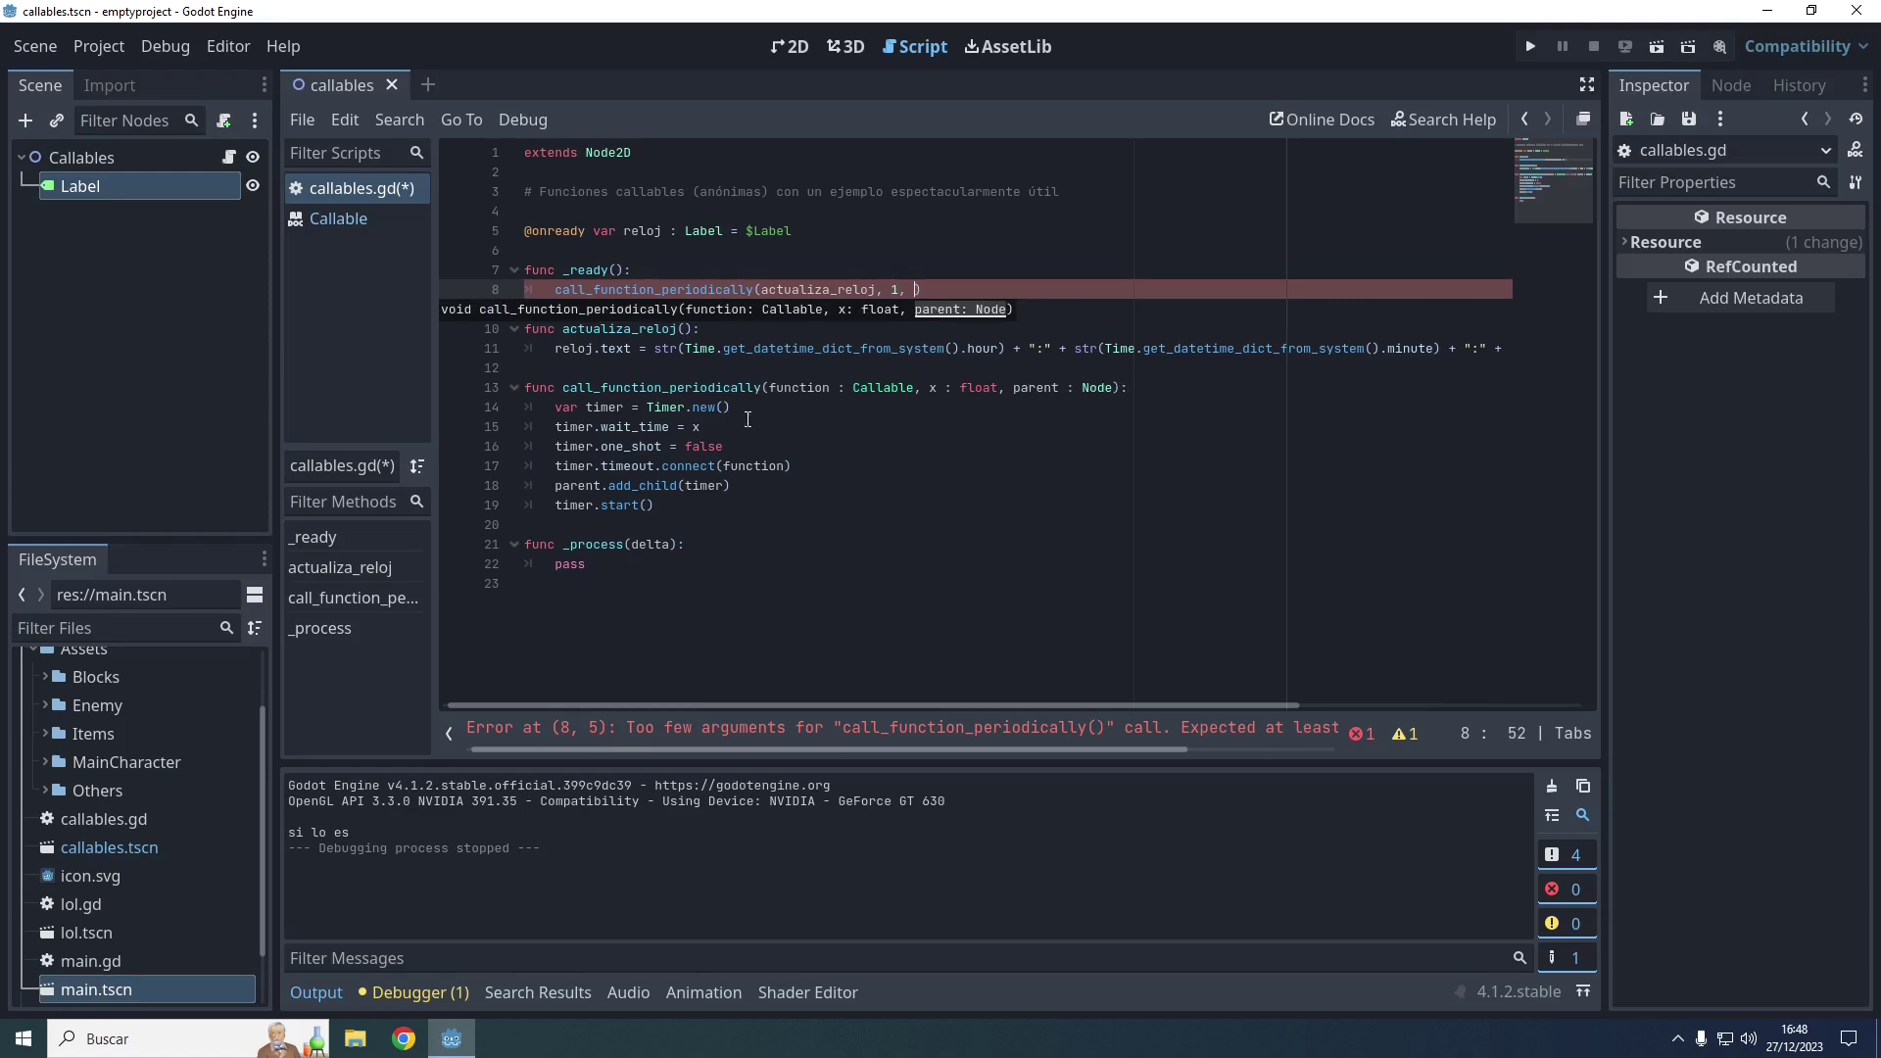
type("self")
left_click(90, 157)
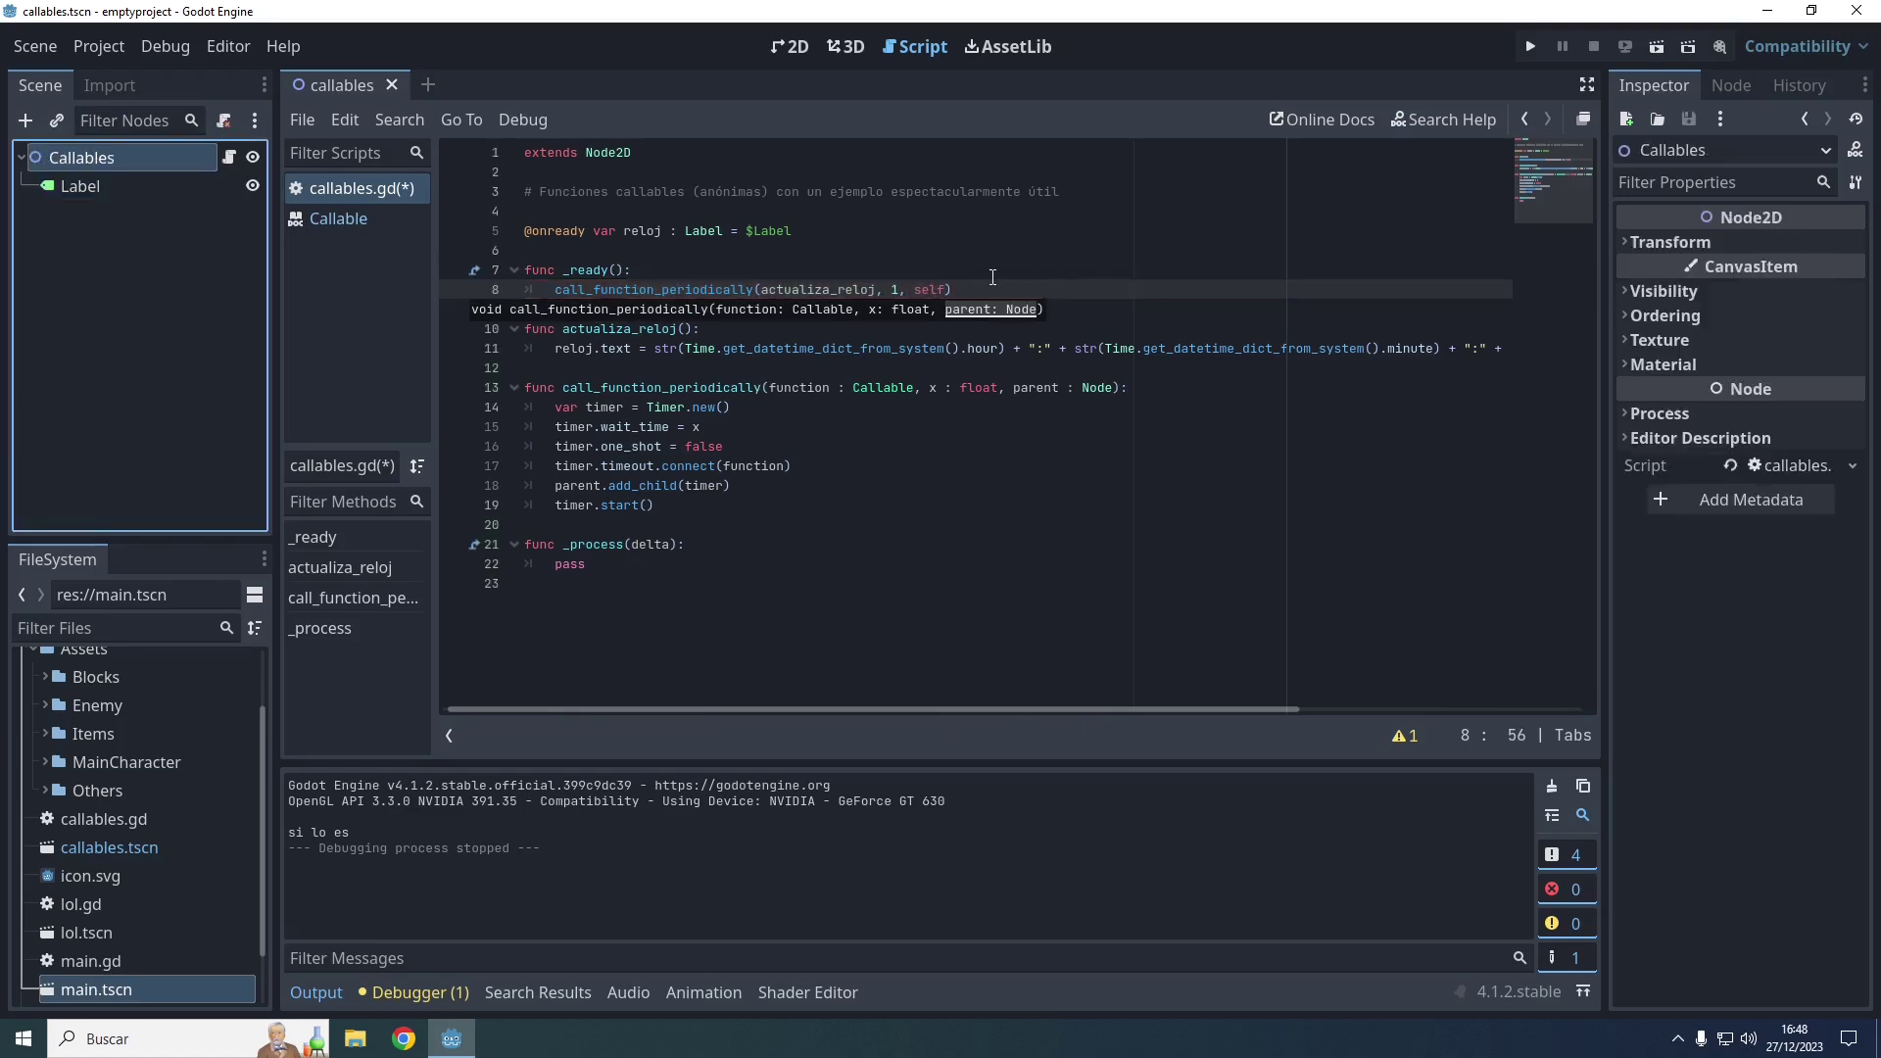
key("F6")
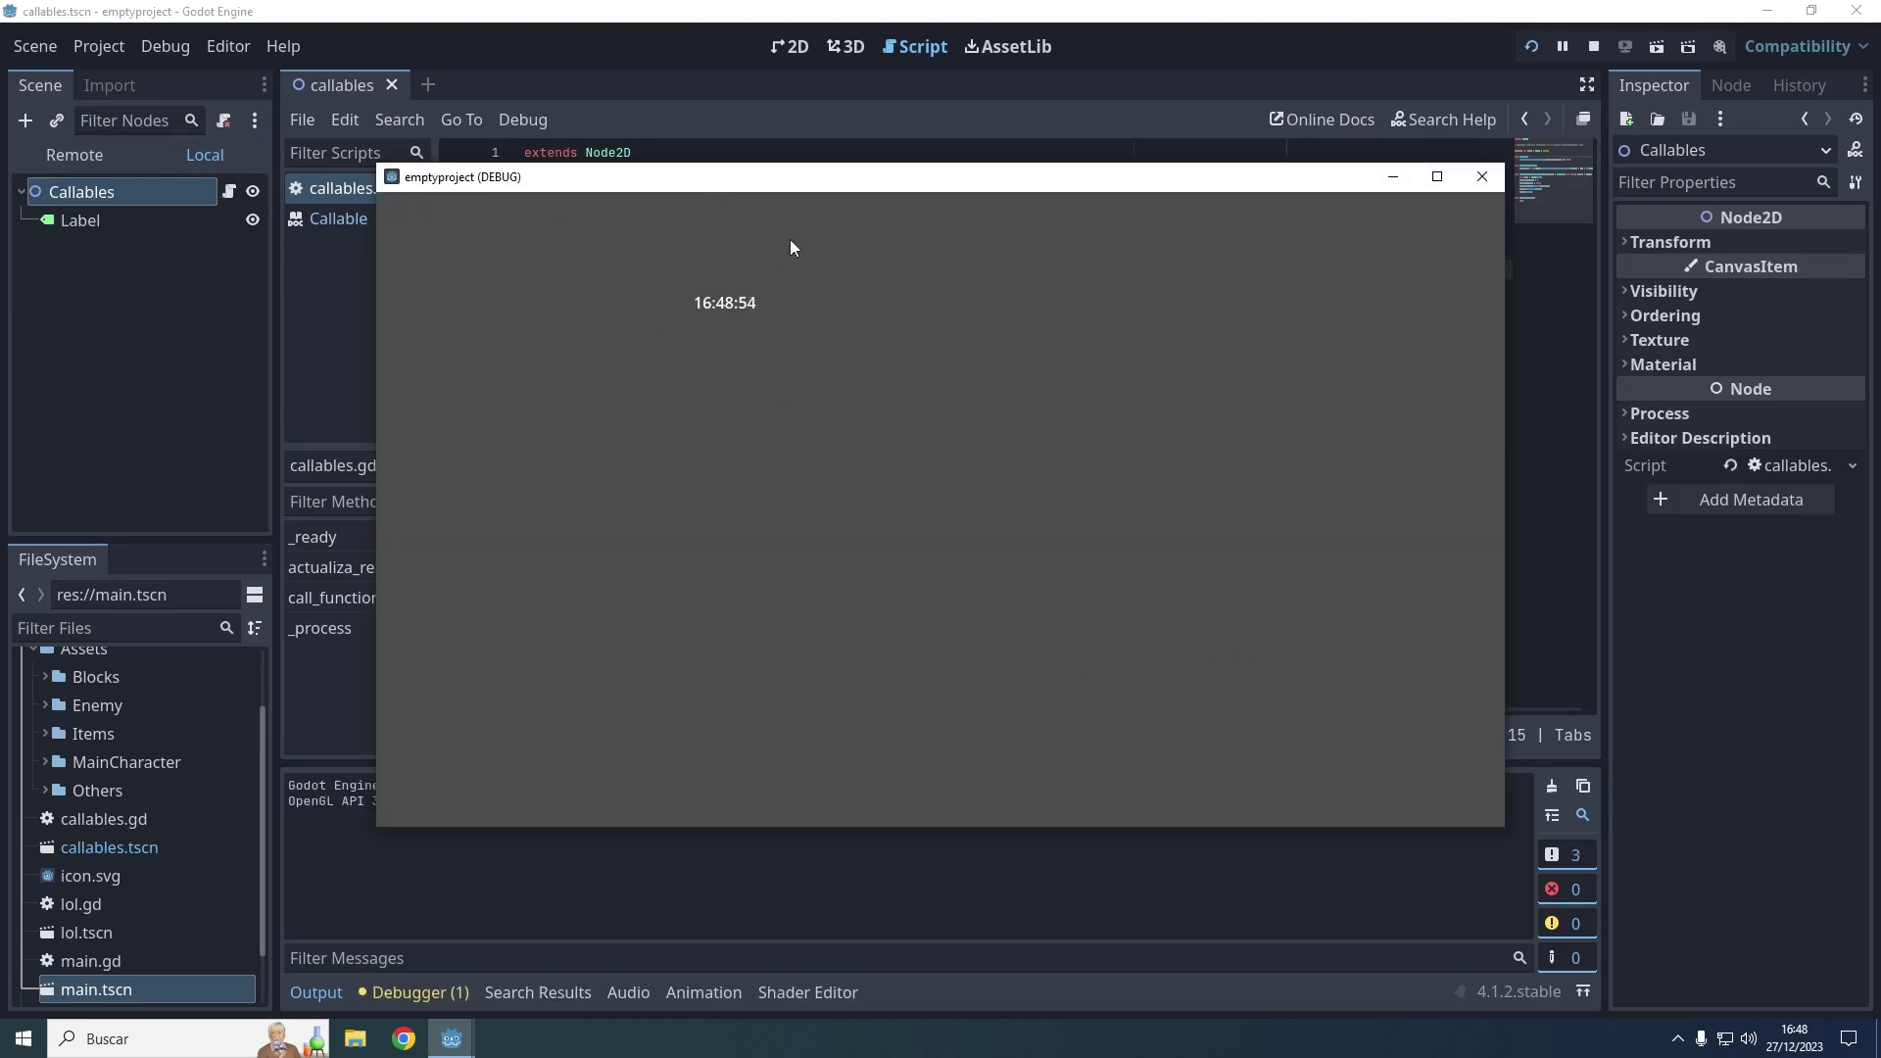
- Watch the clock update beside the code, then stop the game and review the script
left_click_drag(825, 179, 769, 556)
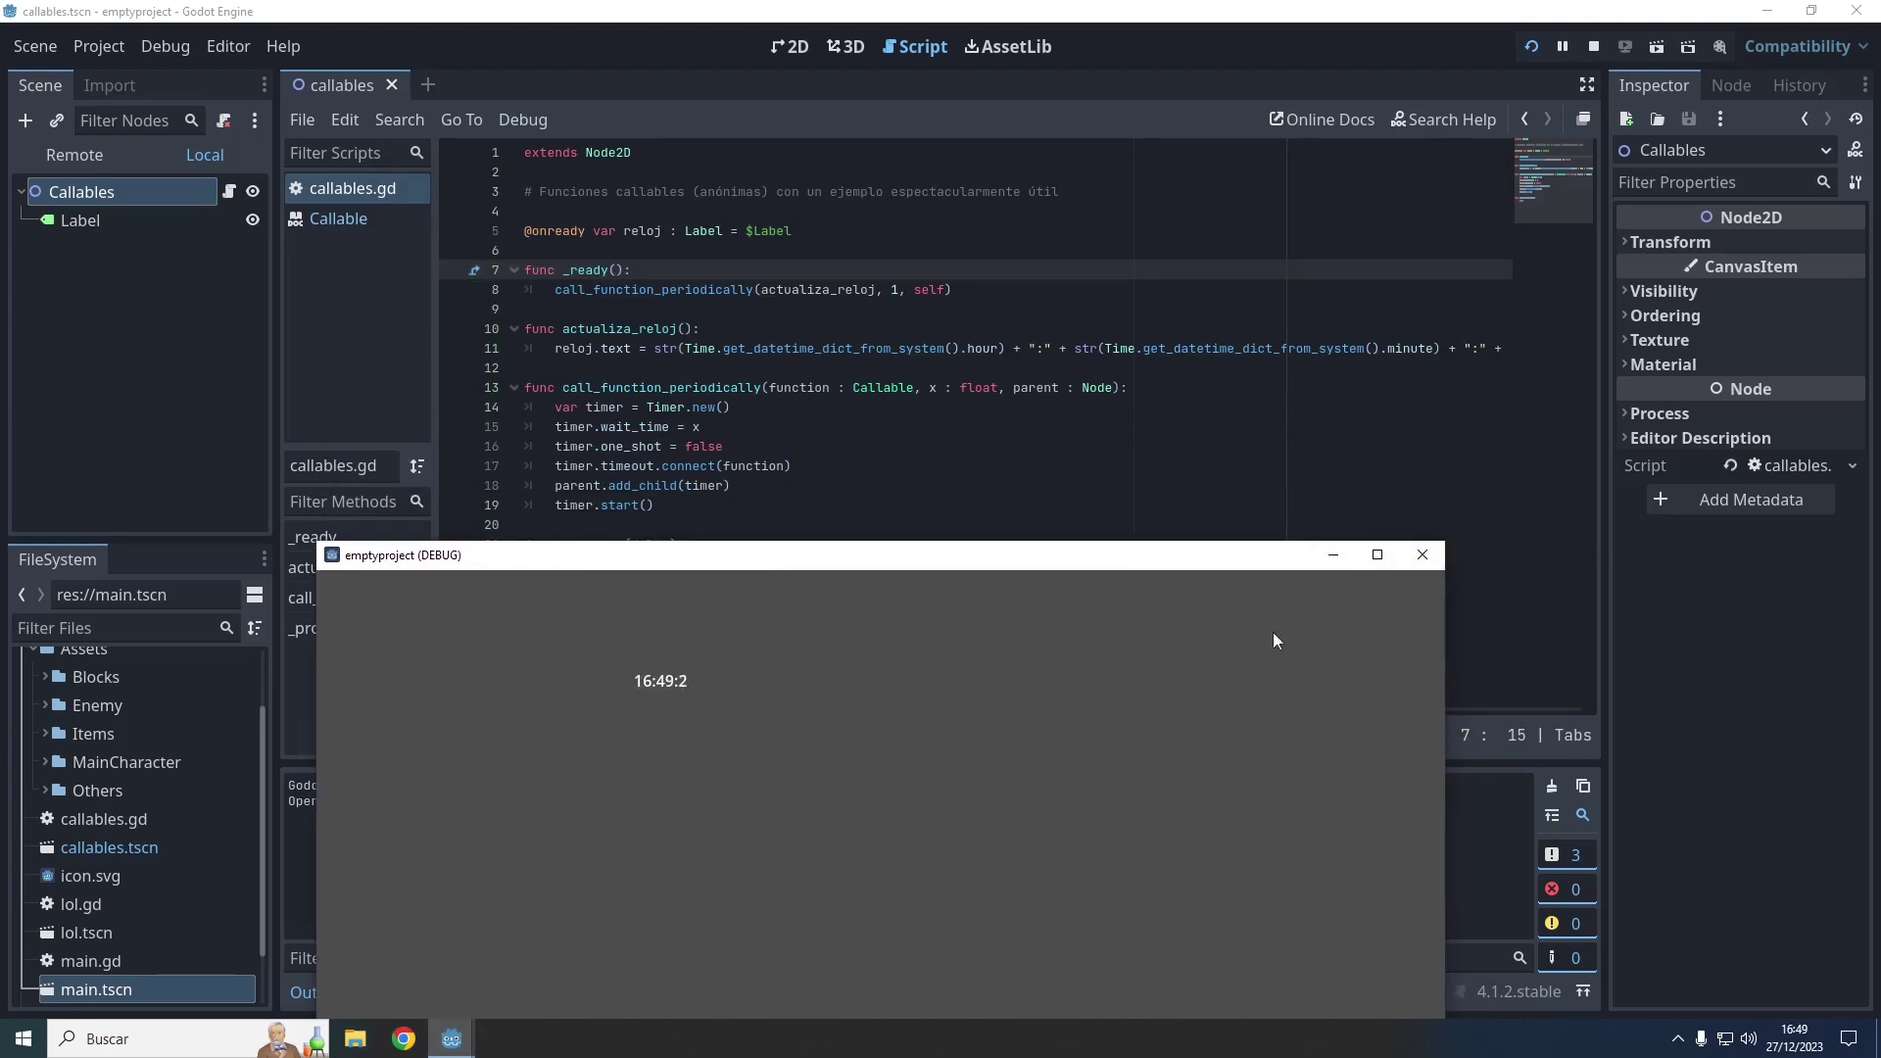
left_click(1422, 557)
double_click(588, 388)
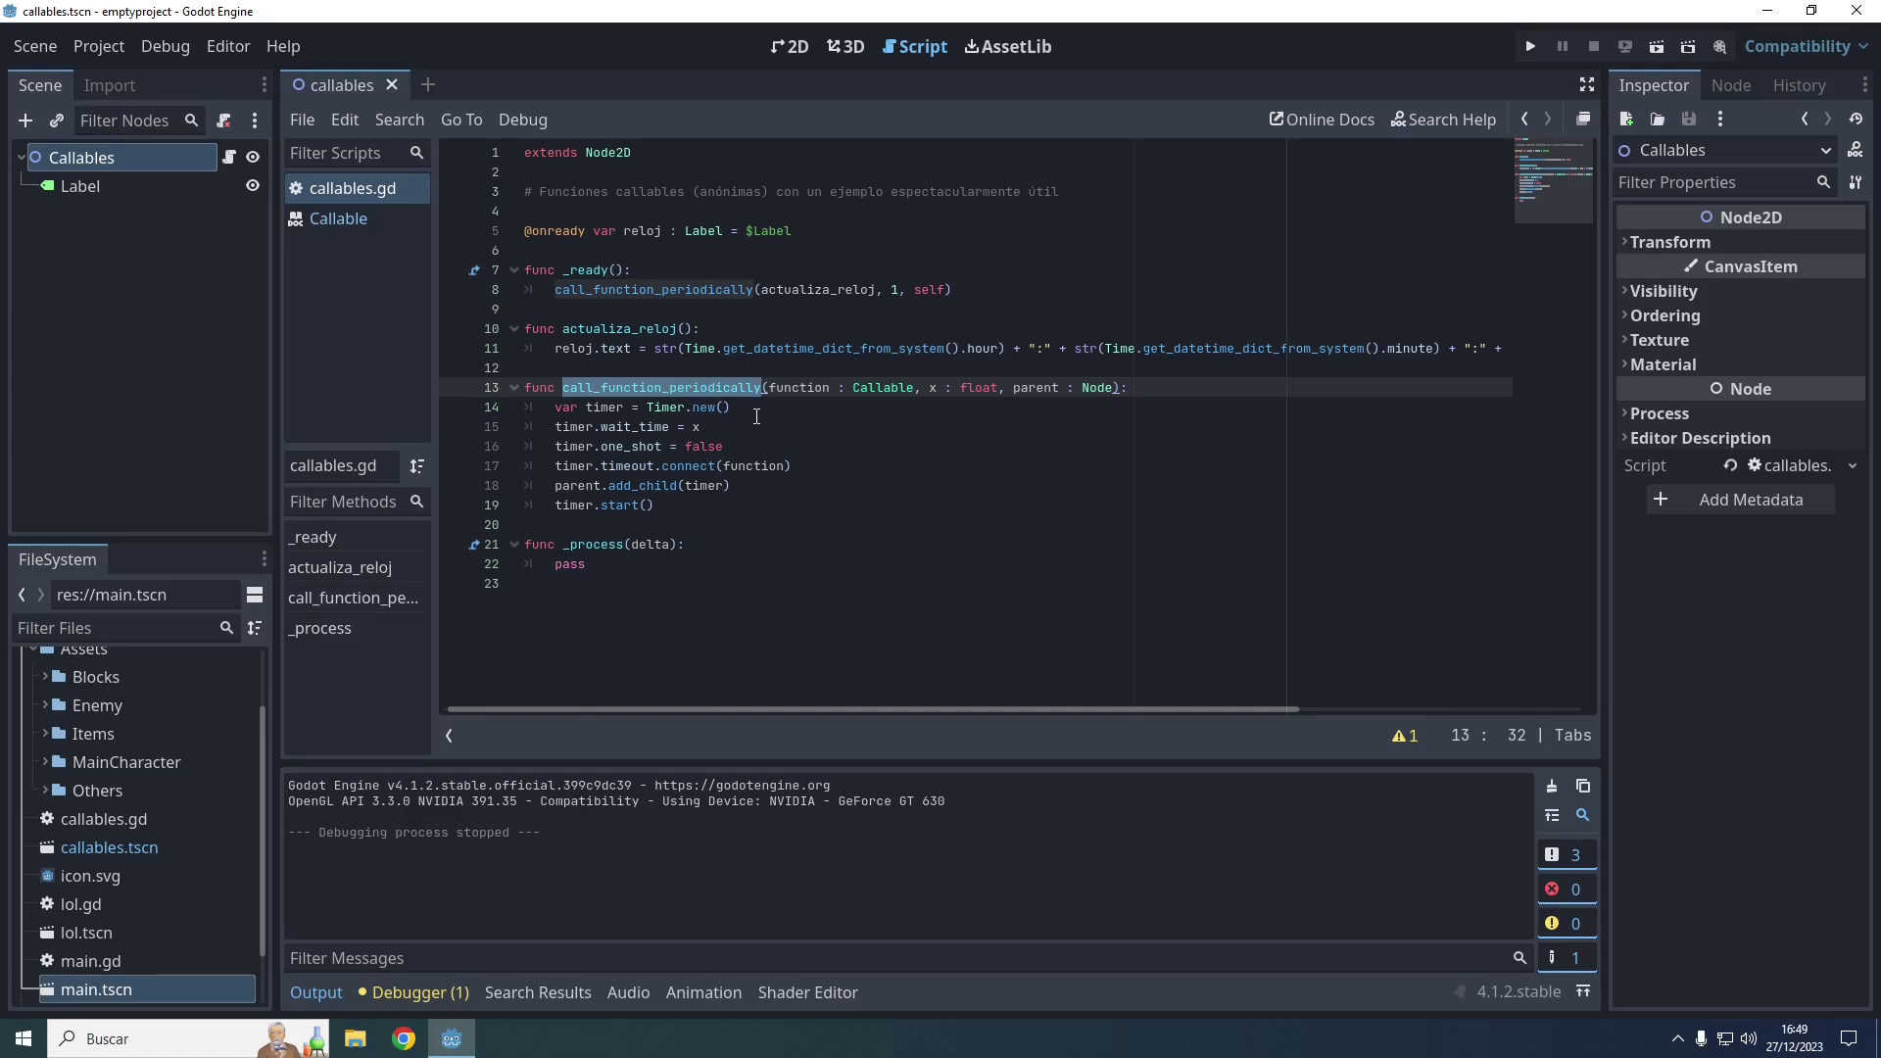
left_click(756, 426)
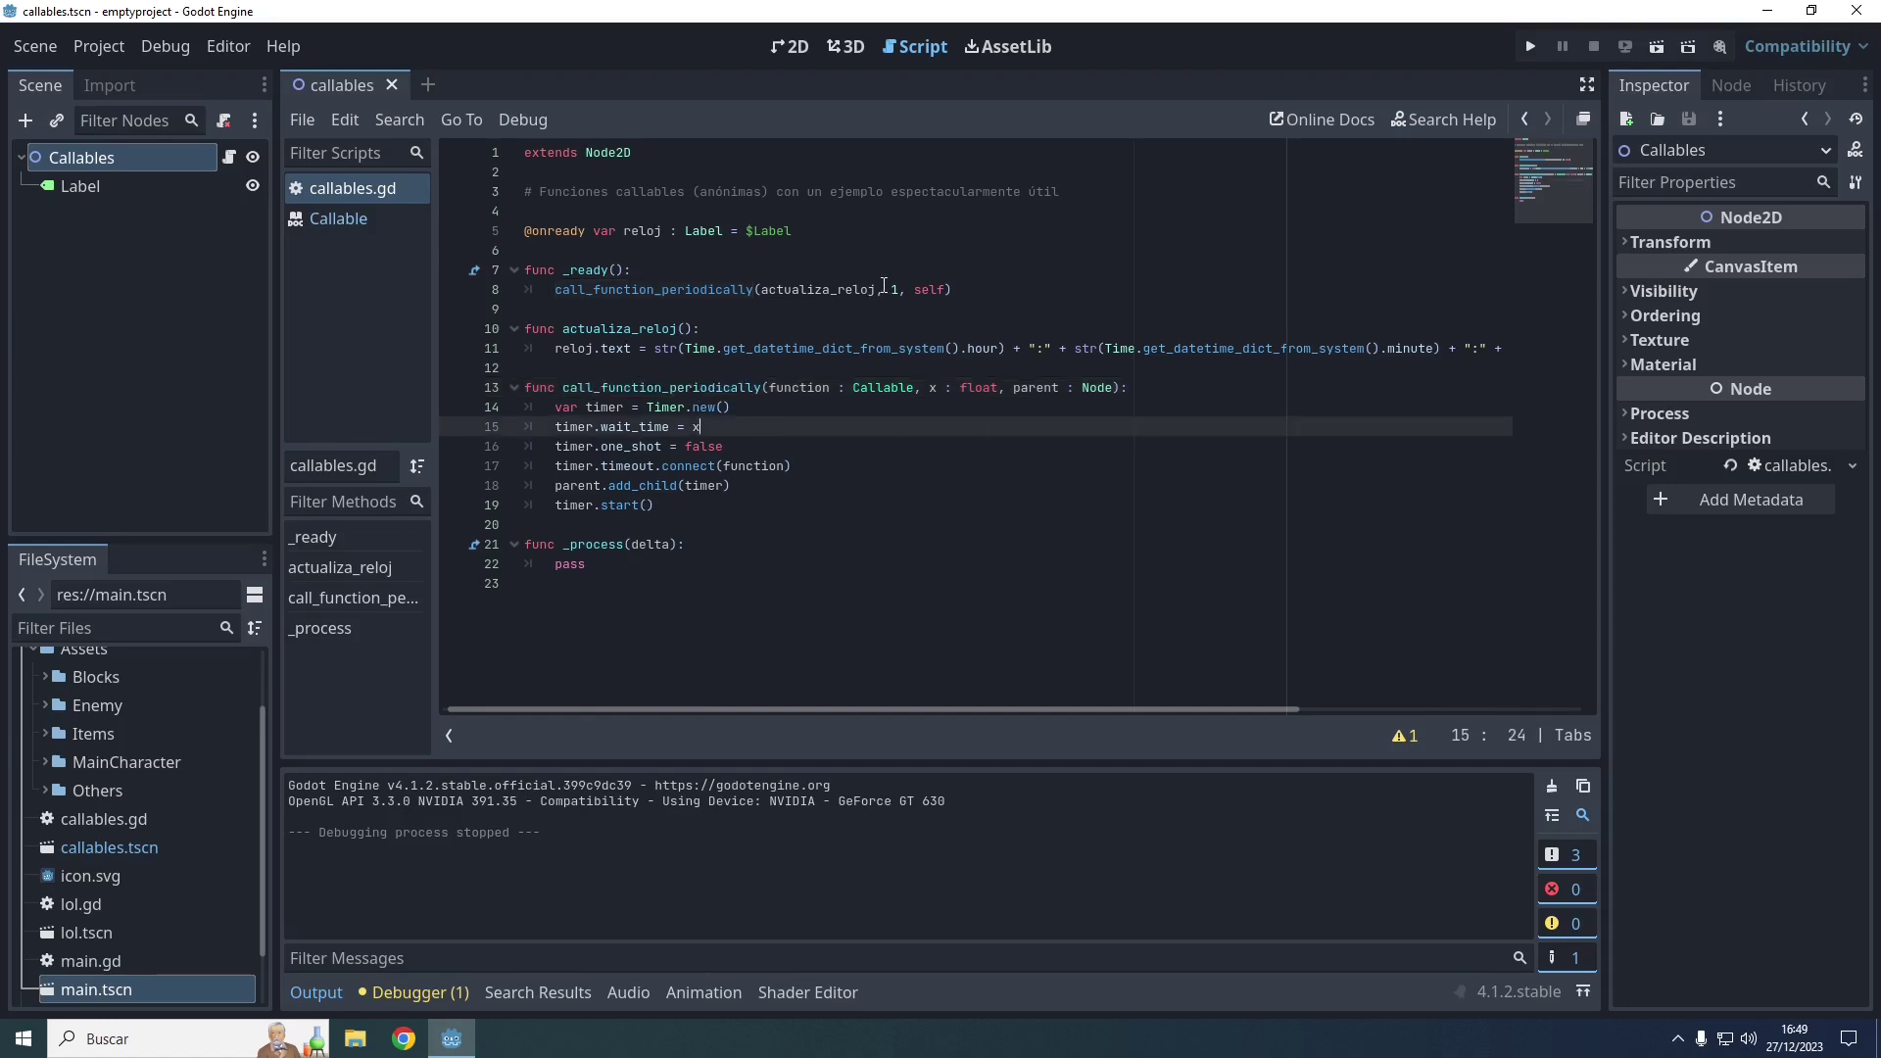
double_click(778, 290)
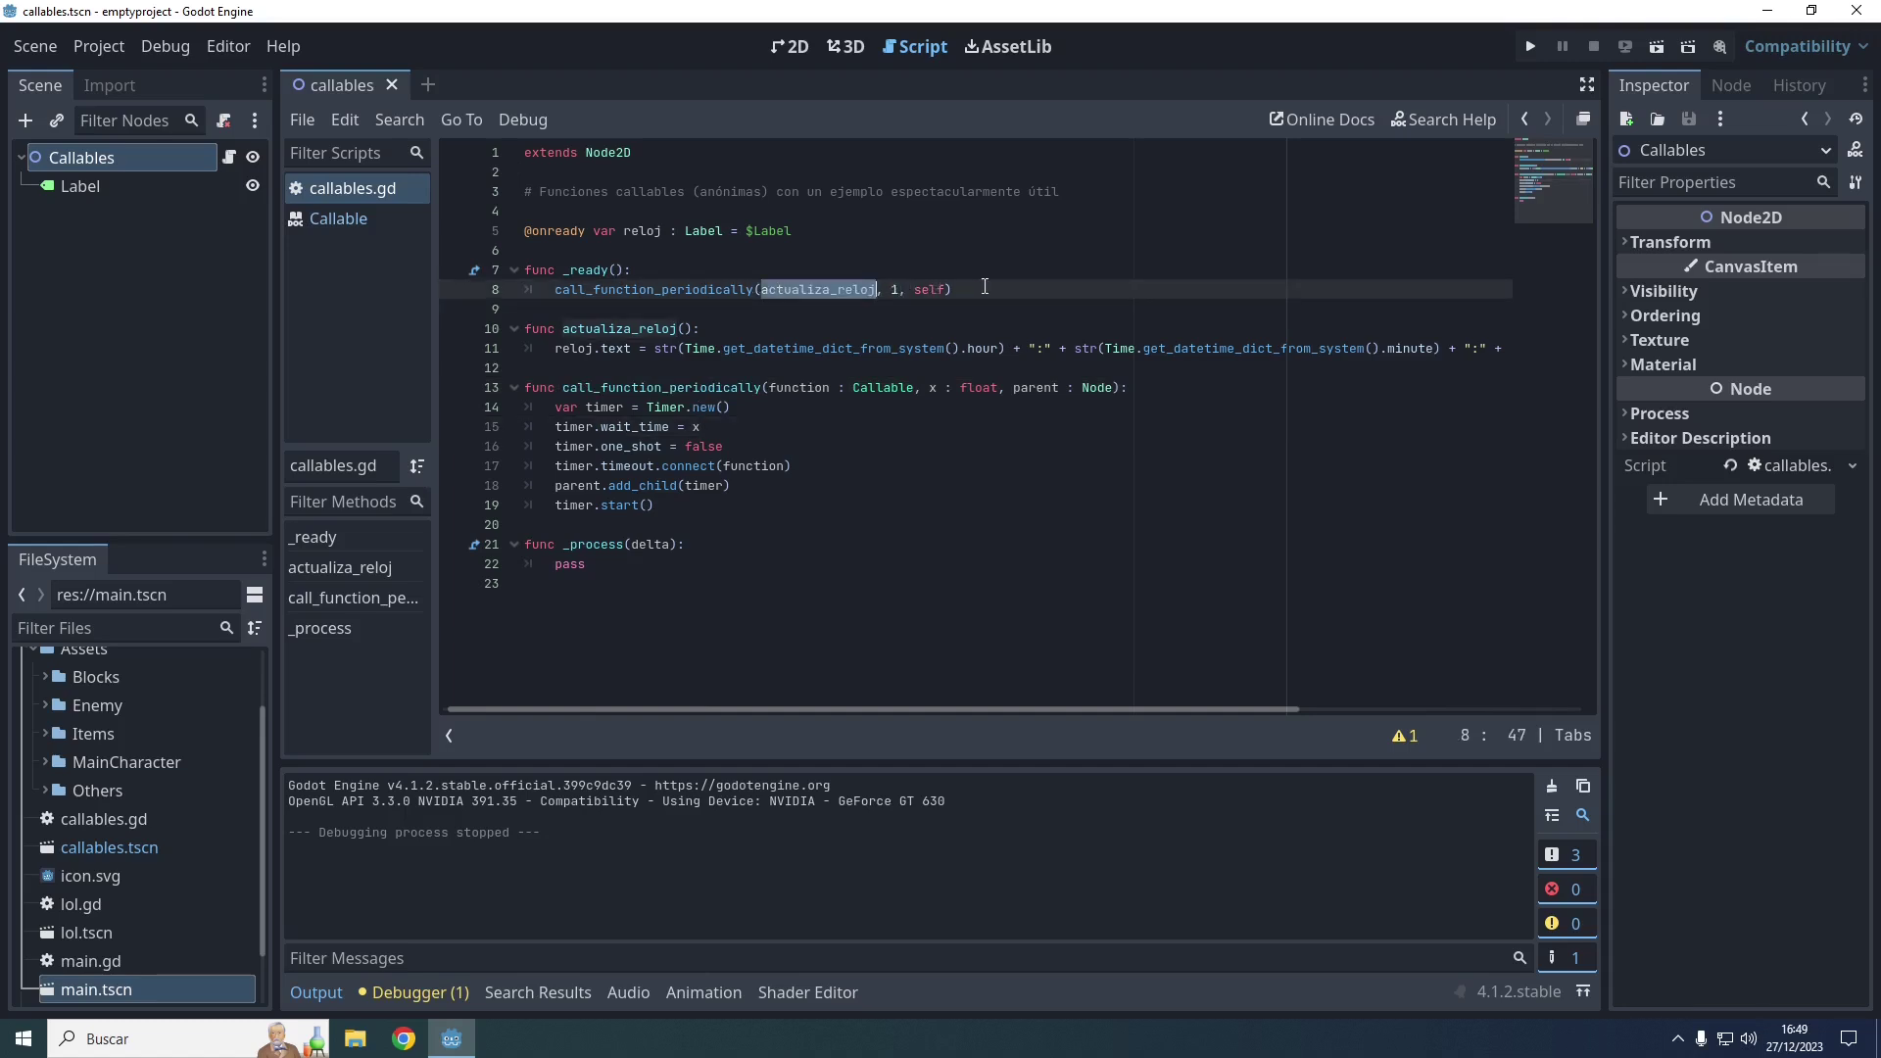
left_click(720, 327)
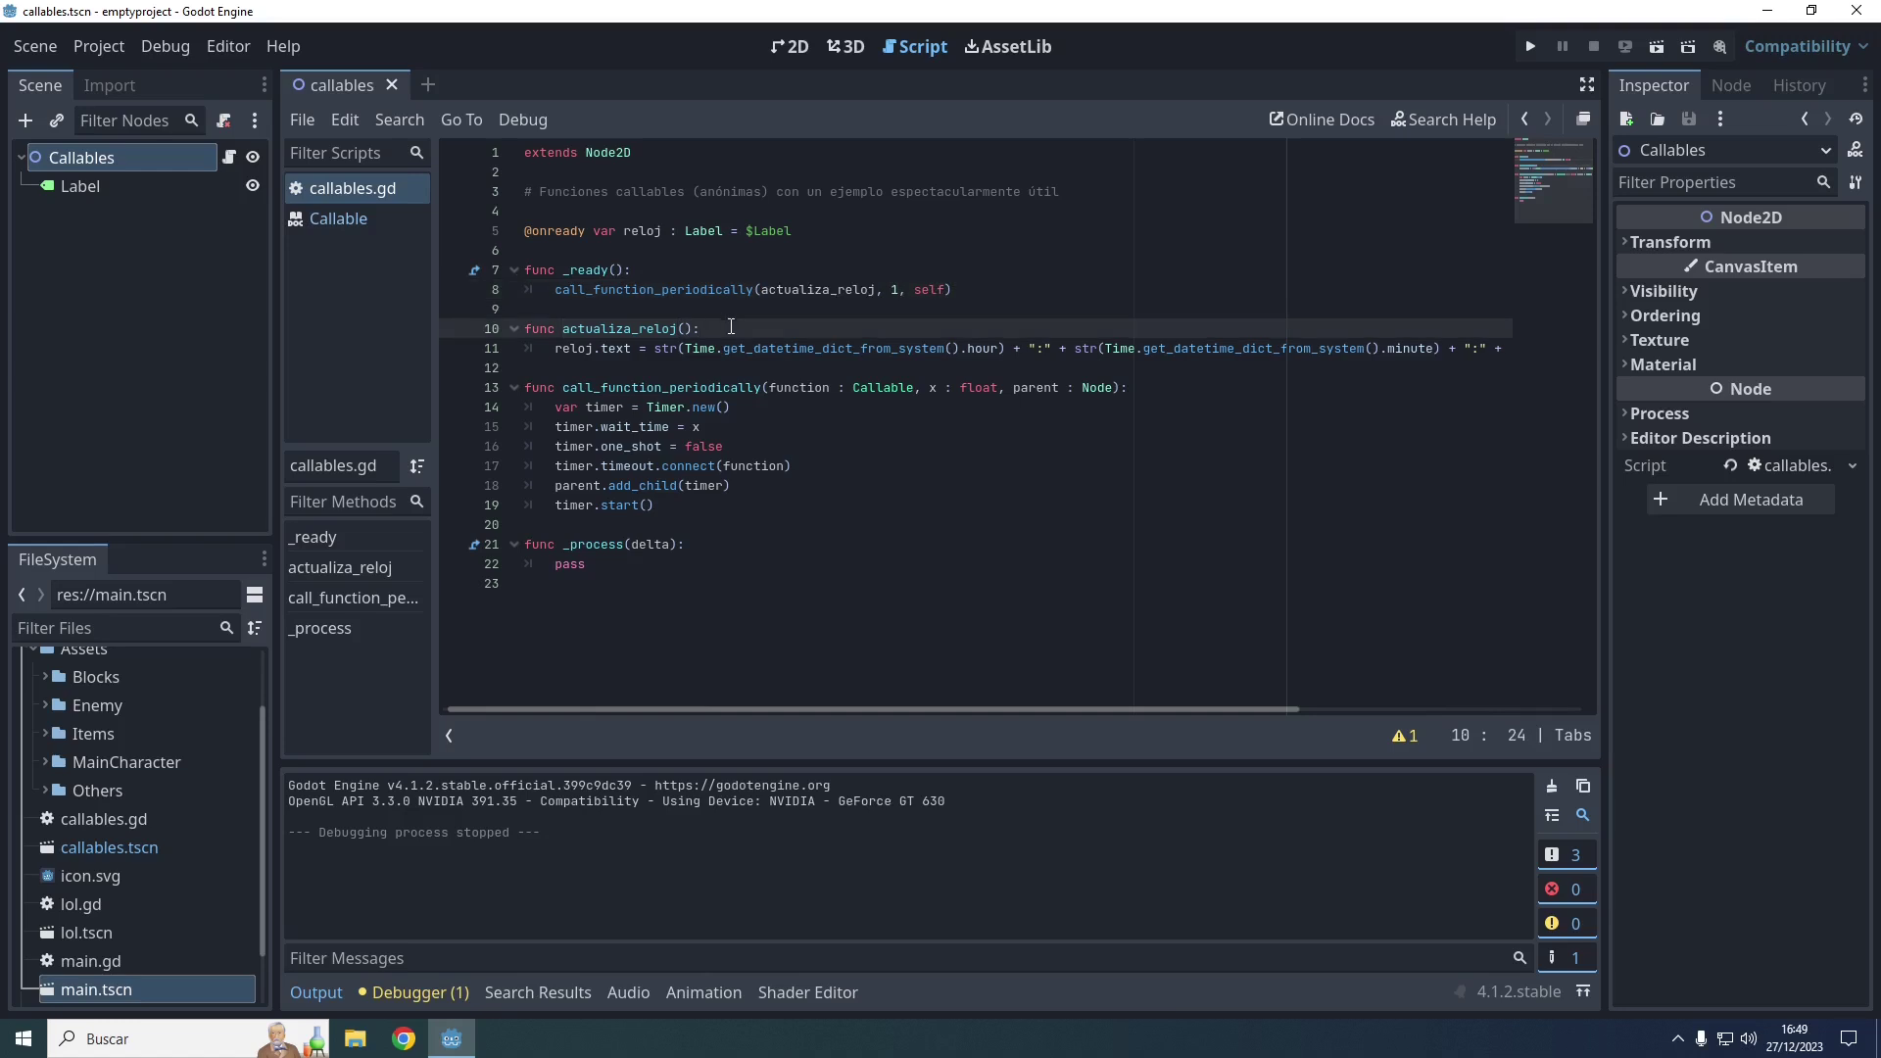
- Insert func print_something(): containing print("Hola que tal") above actualiza_reloj
key("Home")
key("Return")
key("Return")
key("Up")
key("Return")
key("Up")
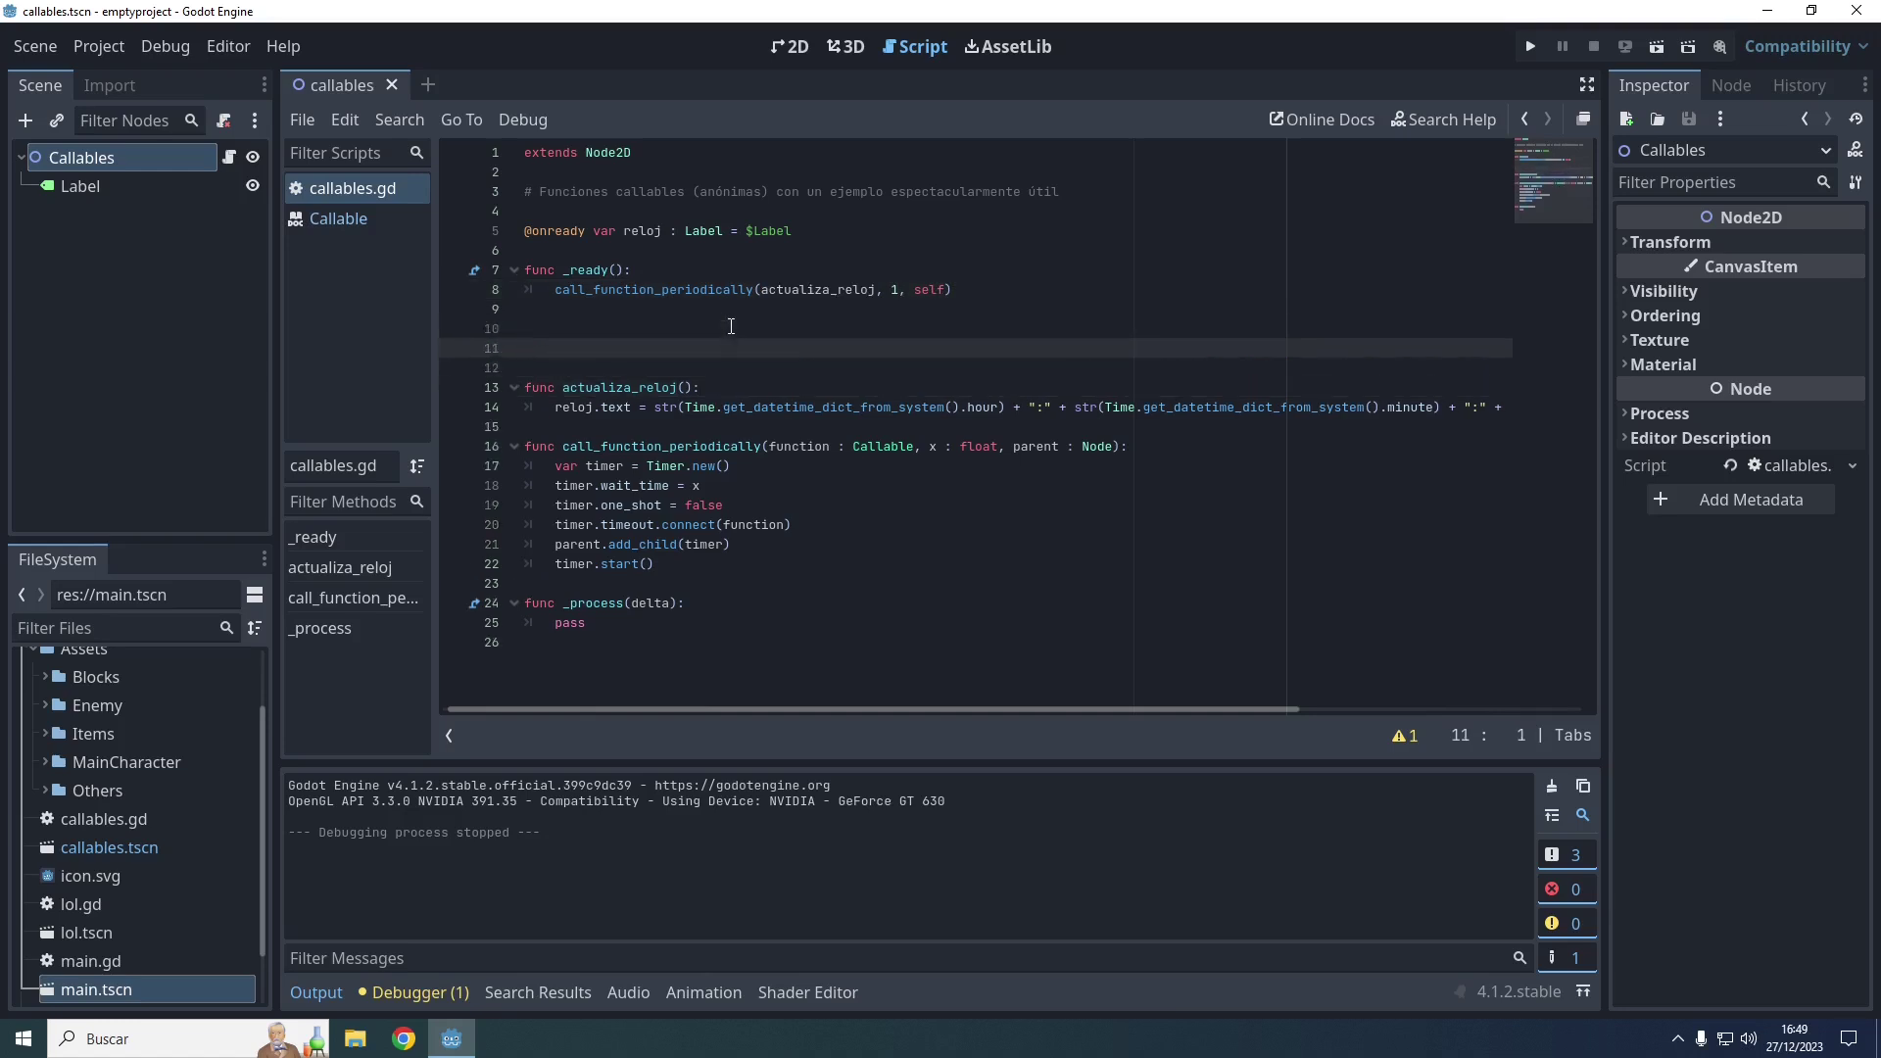
type("func ")
type("print_something/(")
key("Left")
key("BackSpace")
key("End")
type(":")
key("Return")
type("print(\"")
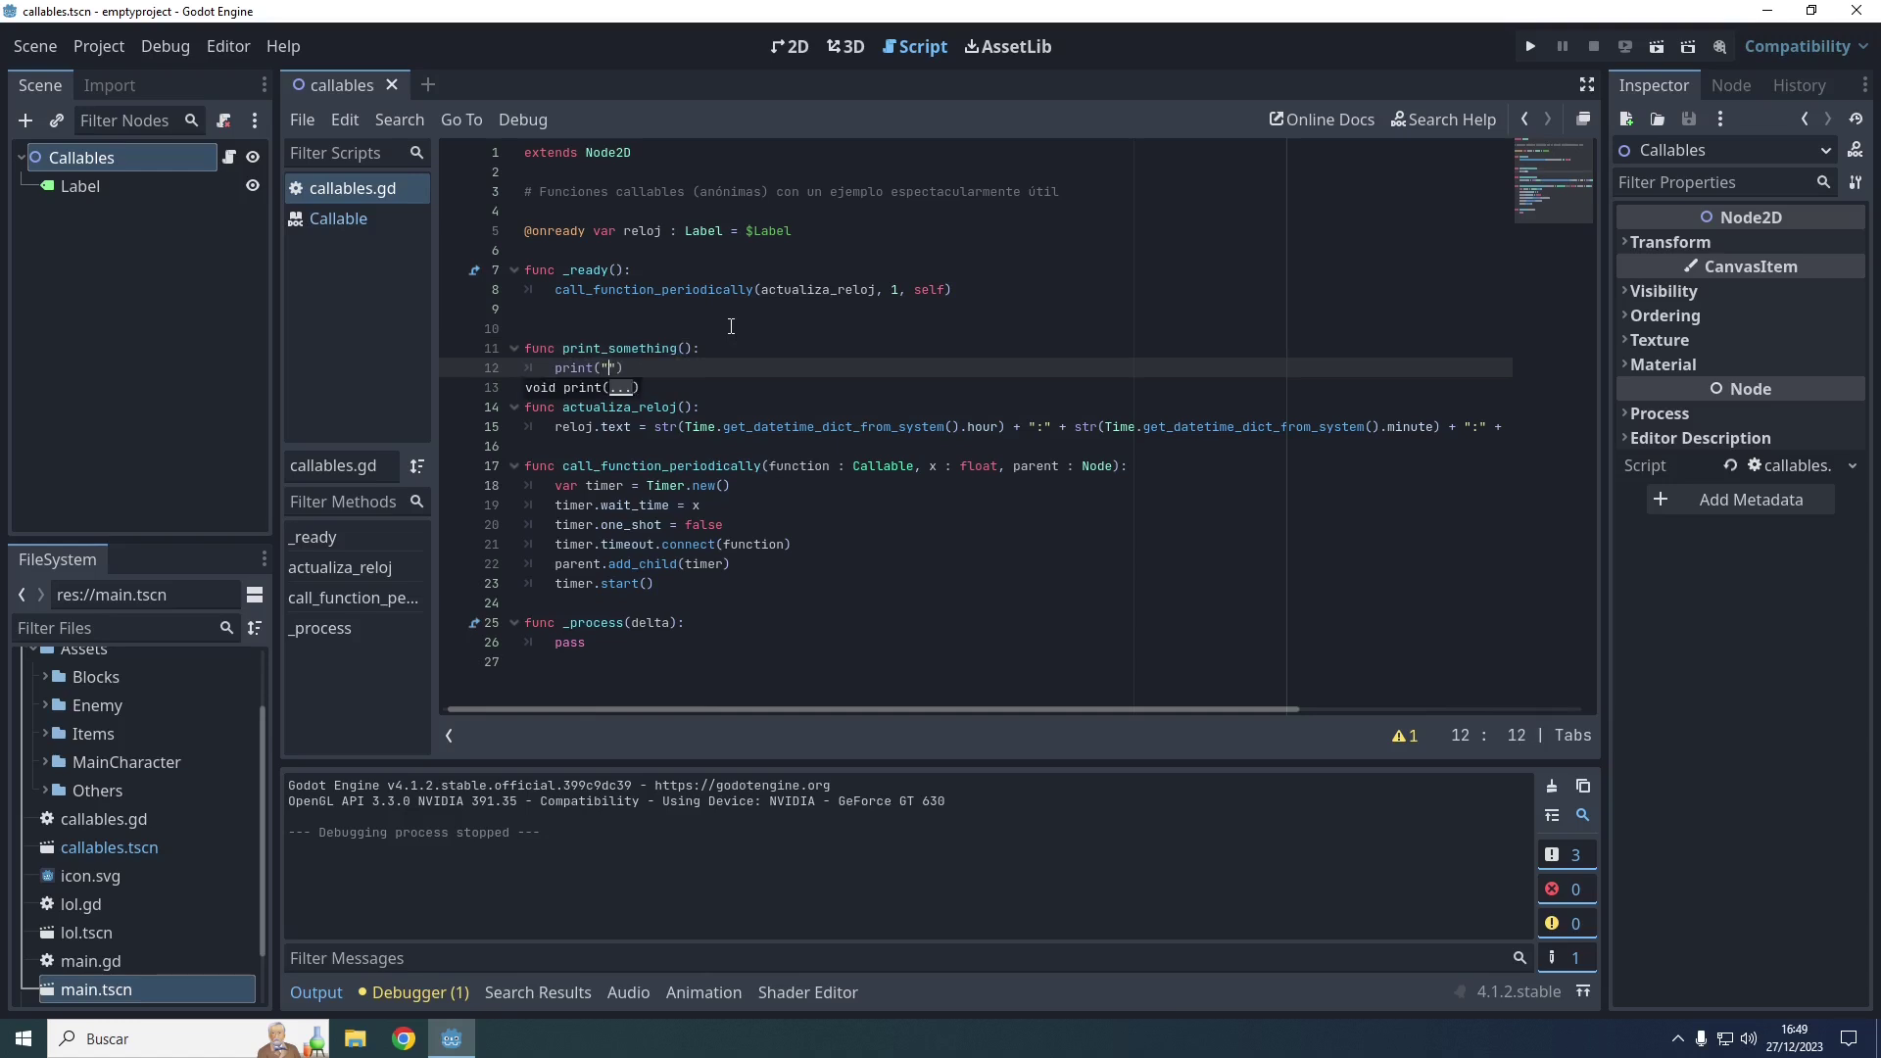
type("Hola que tal")
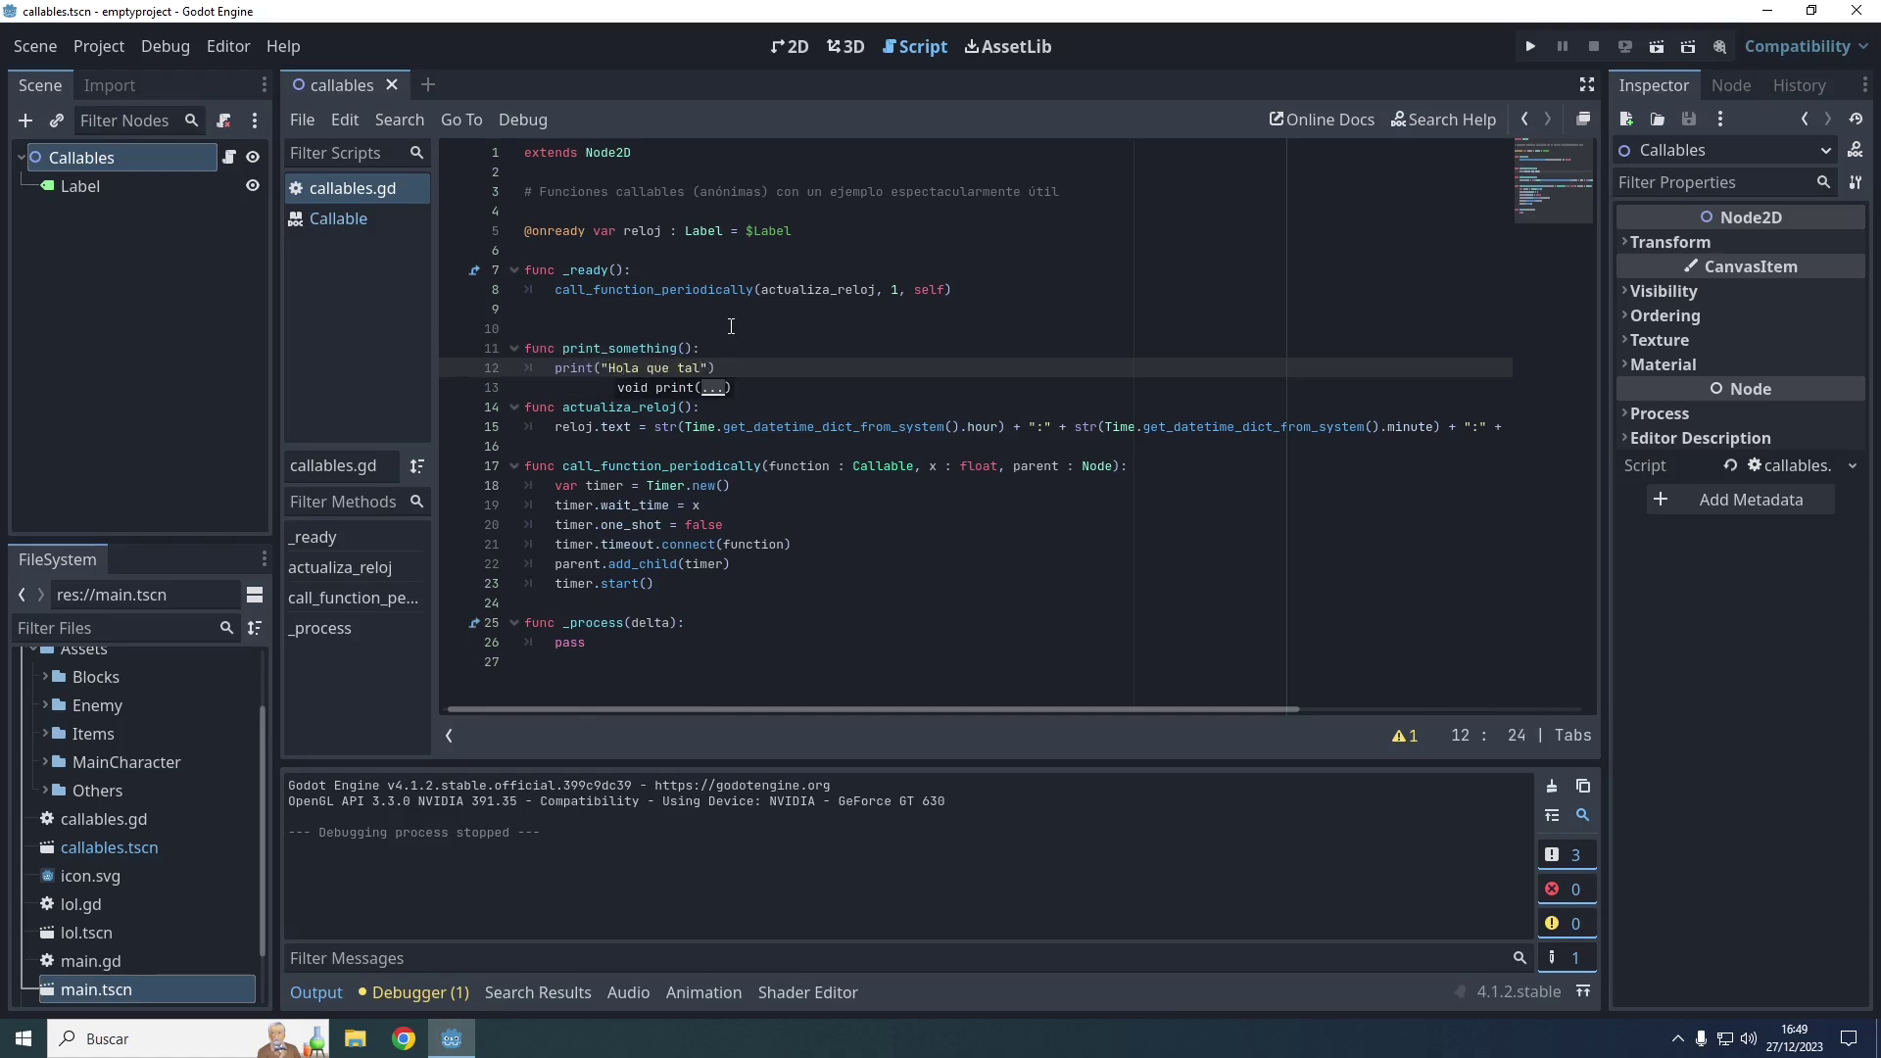
key("Up")
key("Up")
key("Up")
key("End")
- Add call_function_periodically(print_something, 0.5, self) to _ready and run the scene
key("Return")
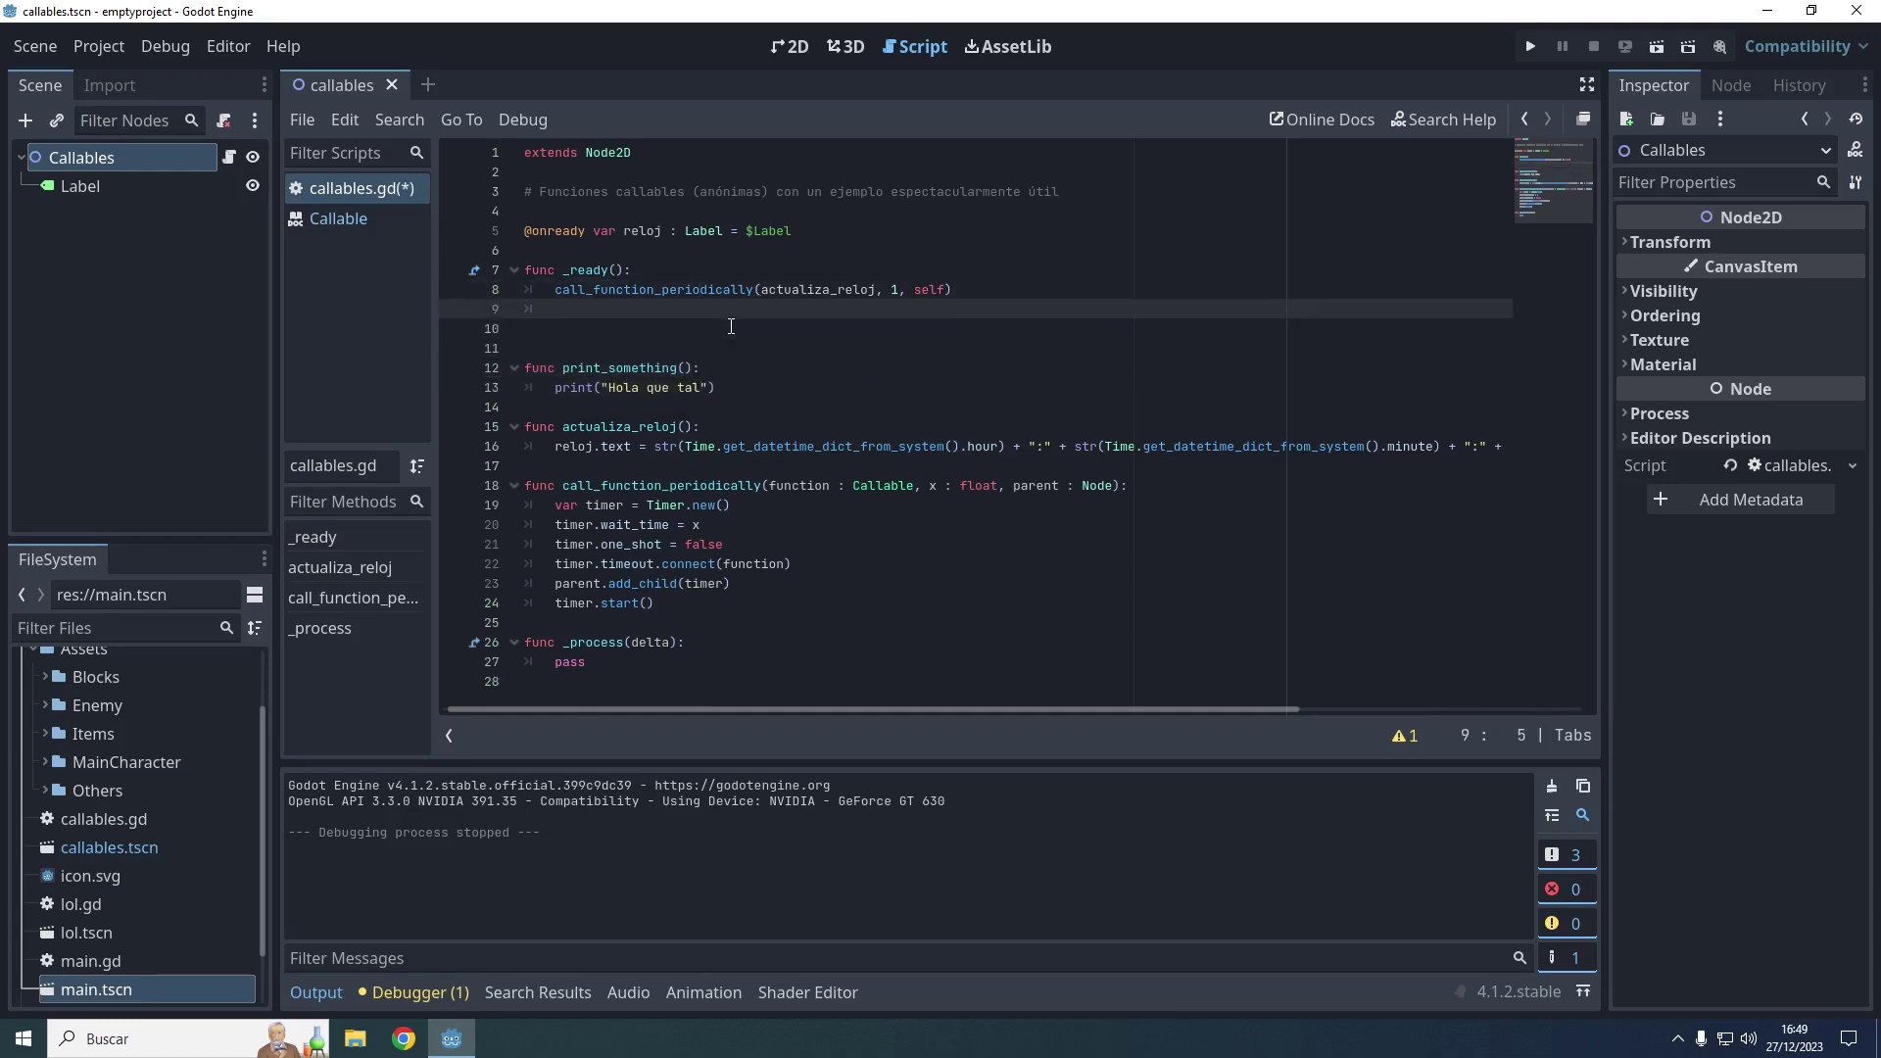
type("call")
key("Return")
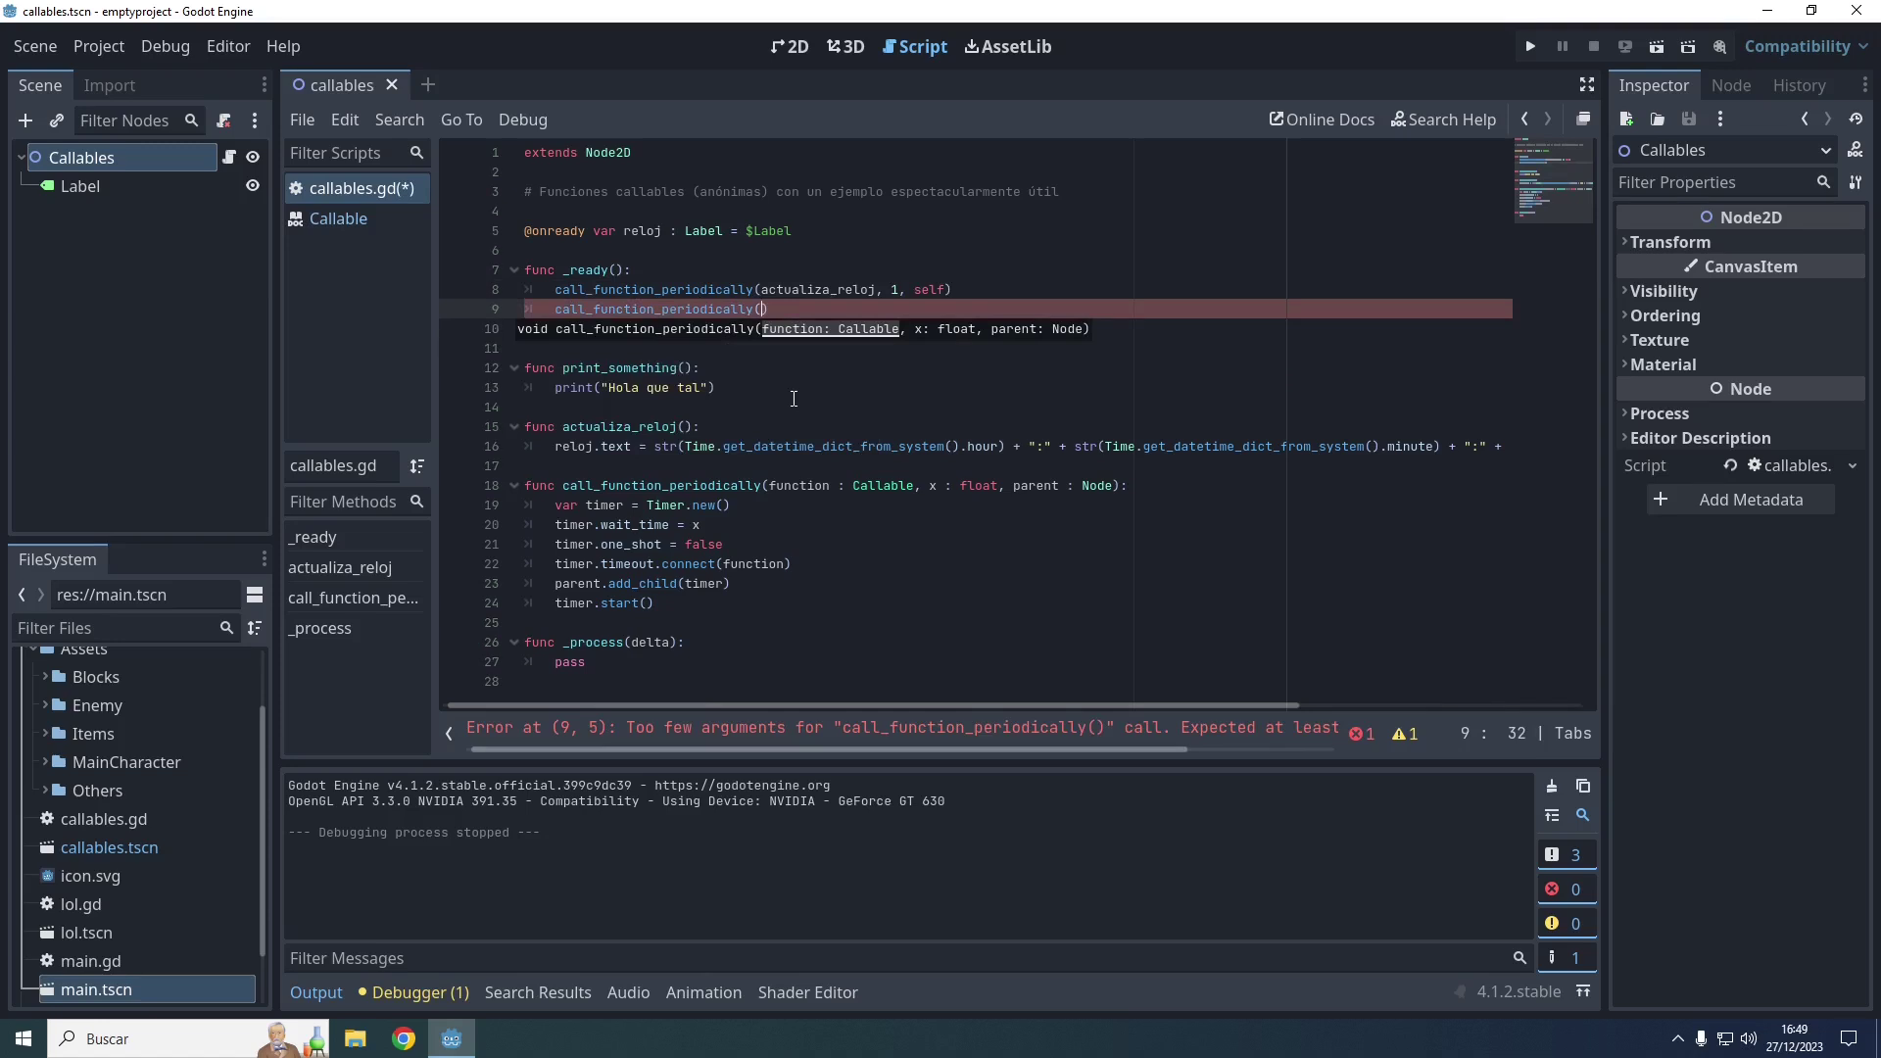
type("pr")
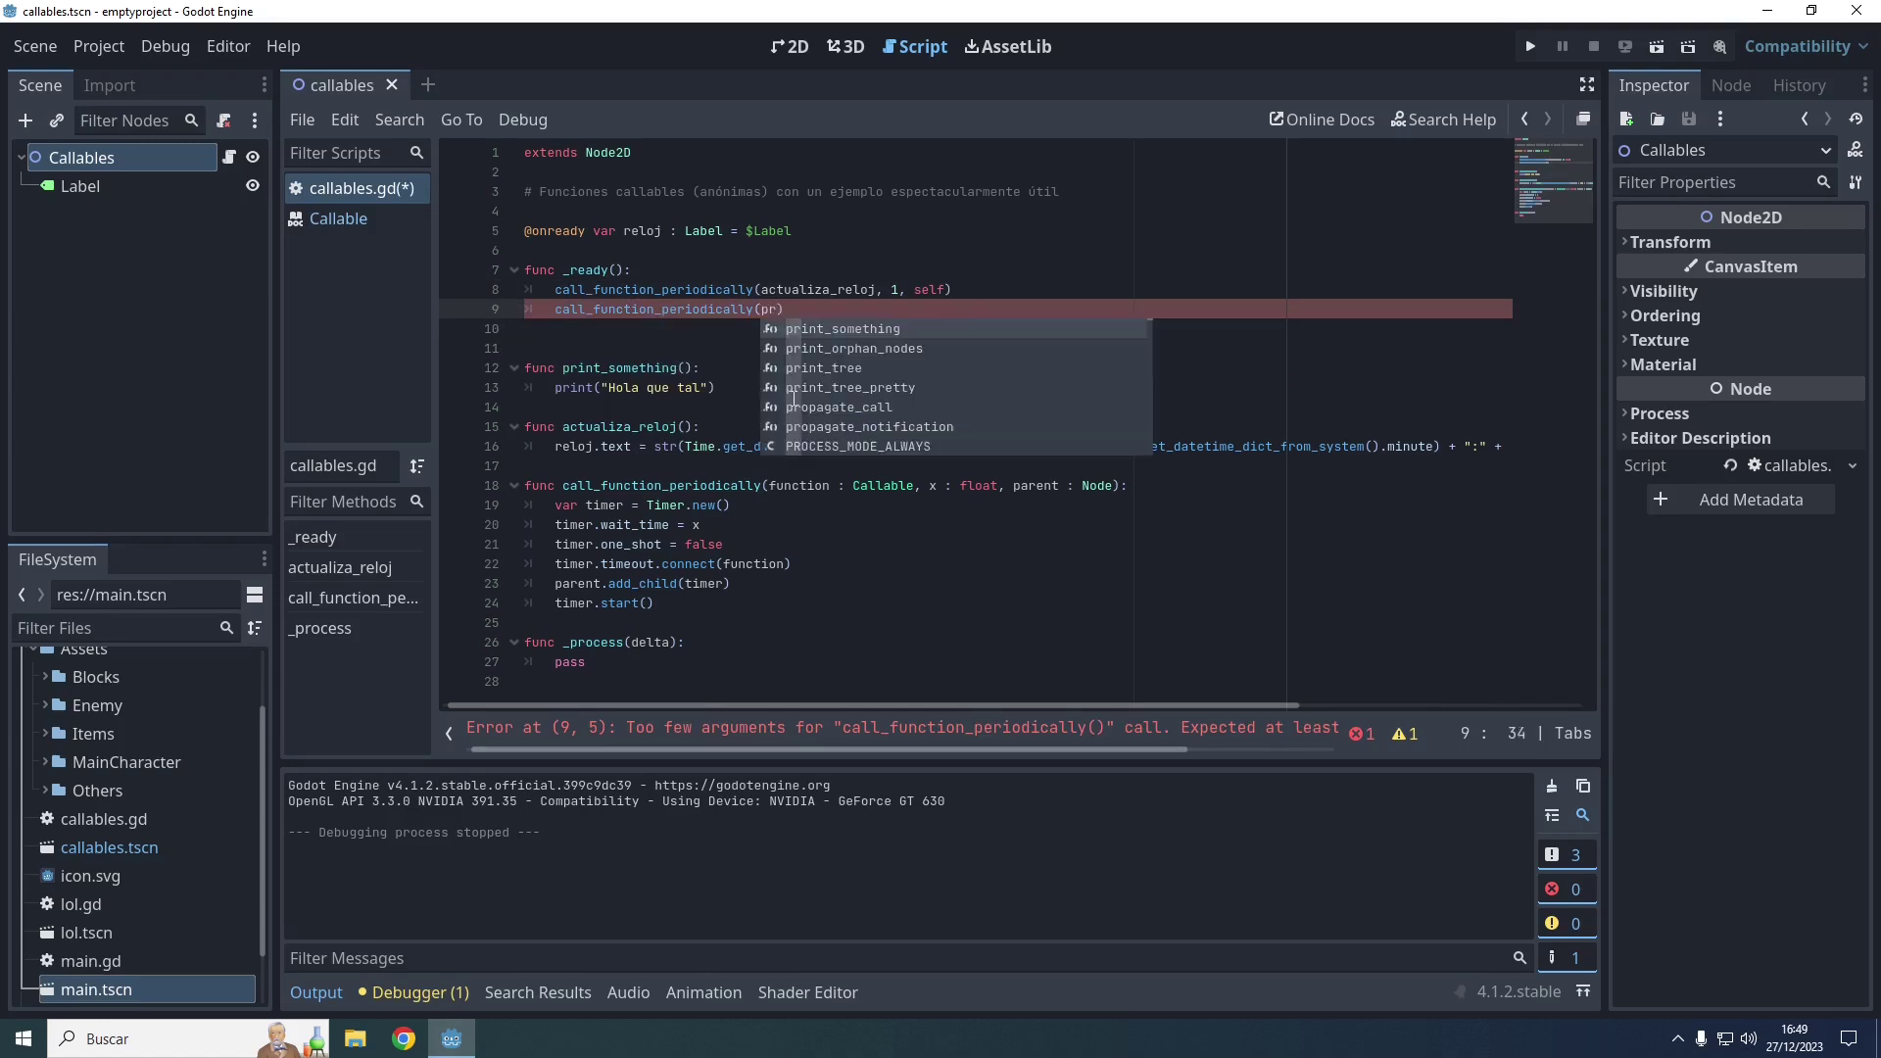
key("Return")
key("BackSpace")
key("BackSpace")
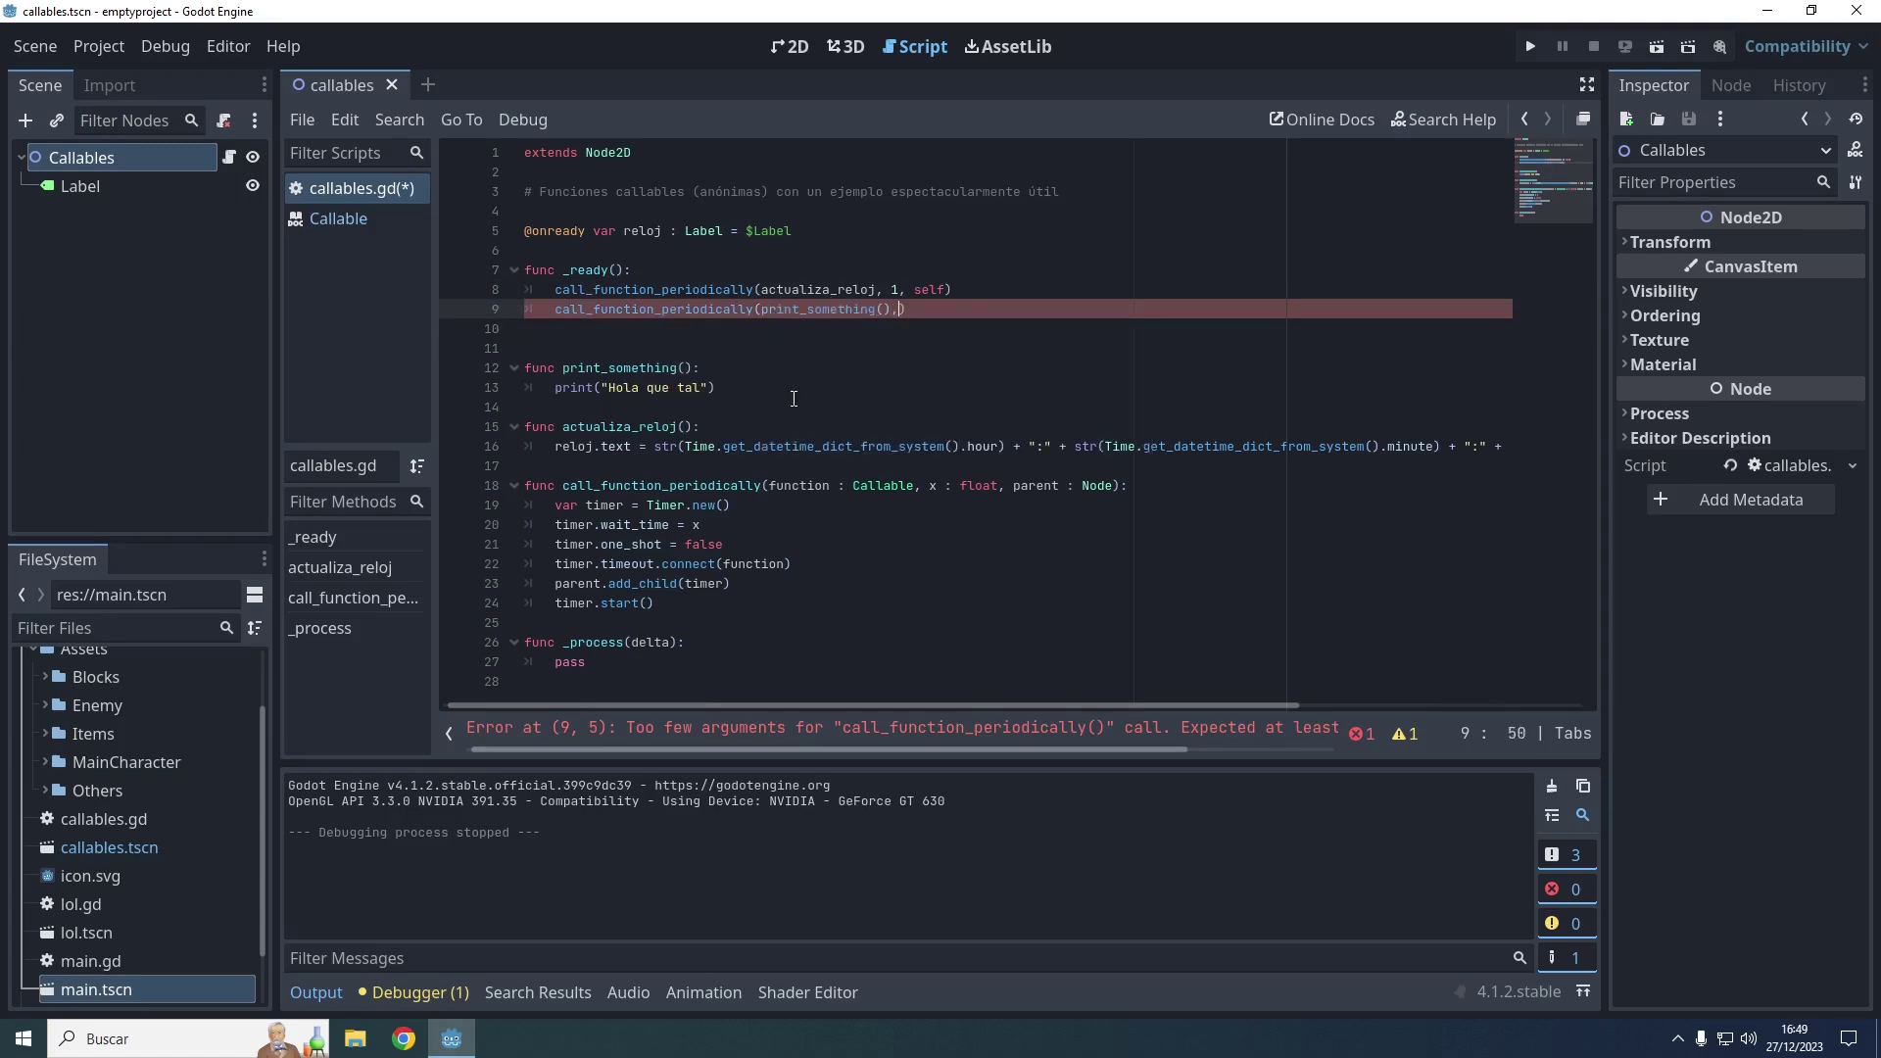
type(",")
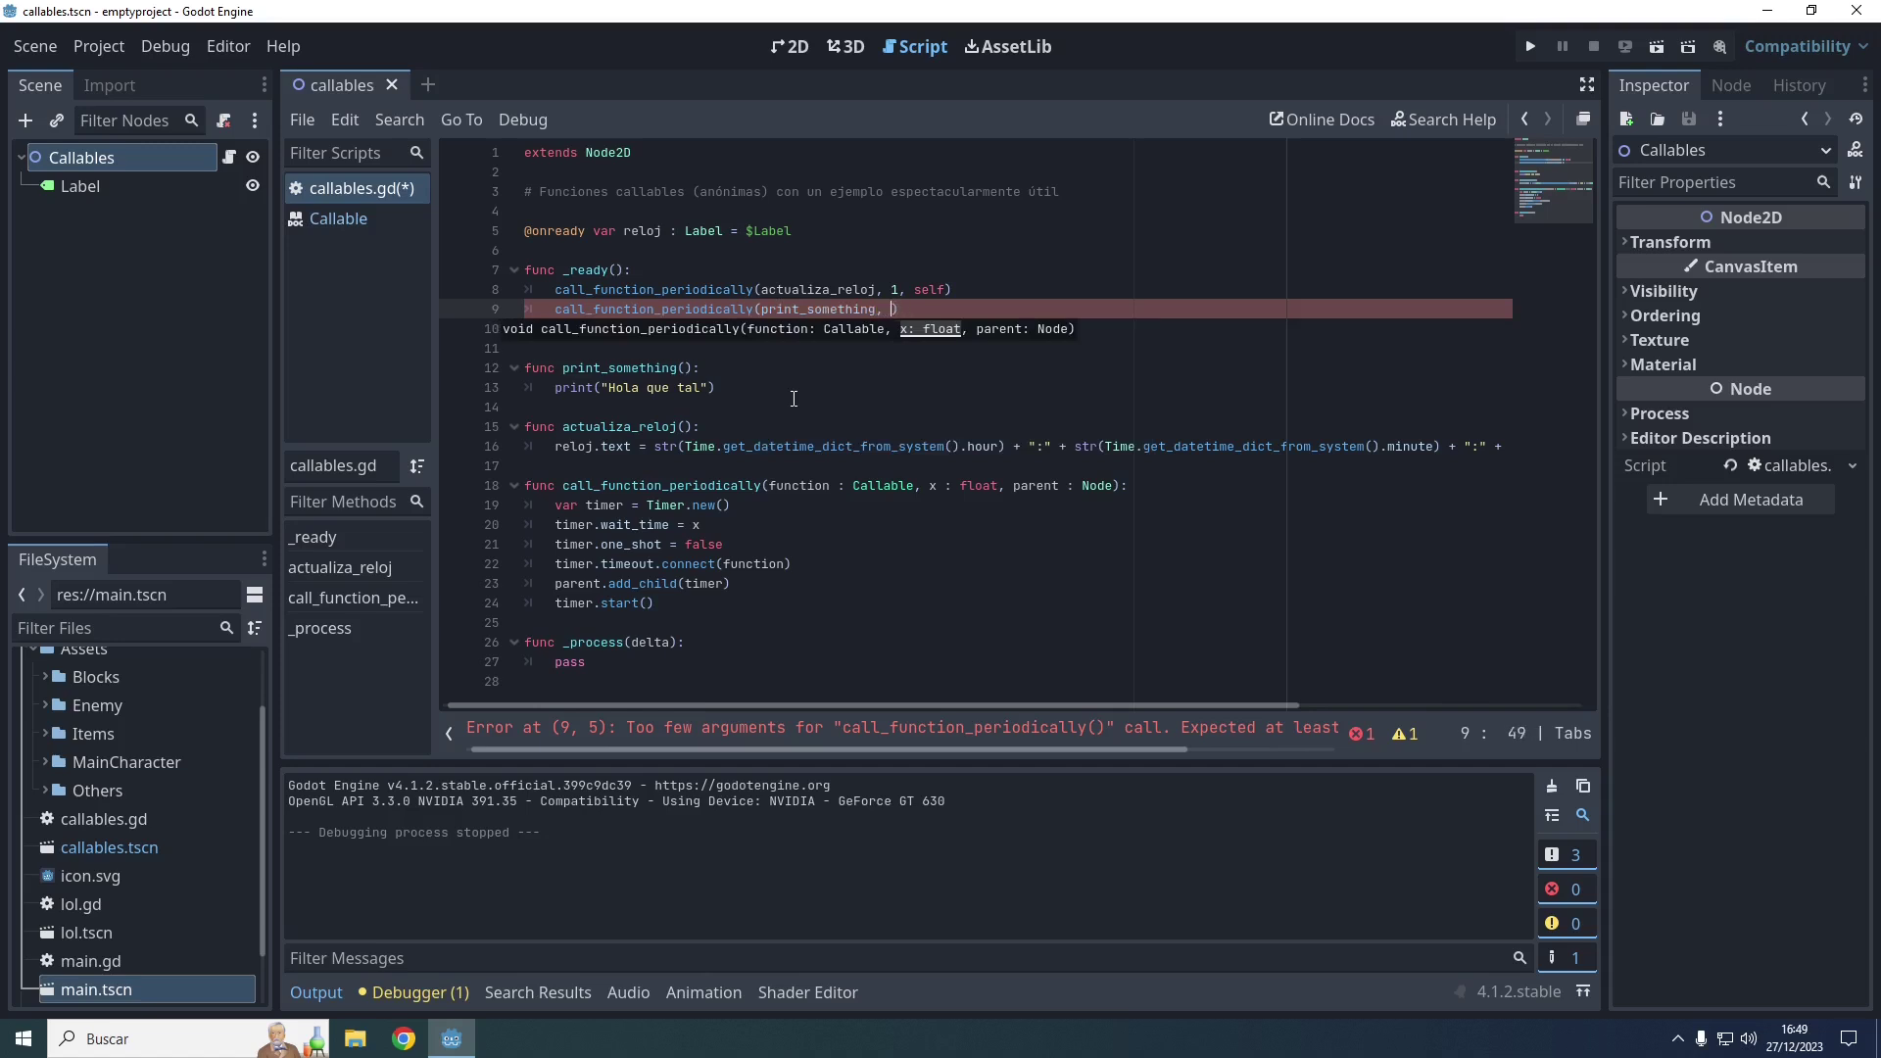
type(" 0.5")
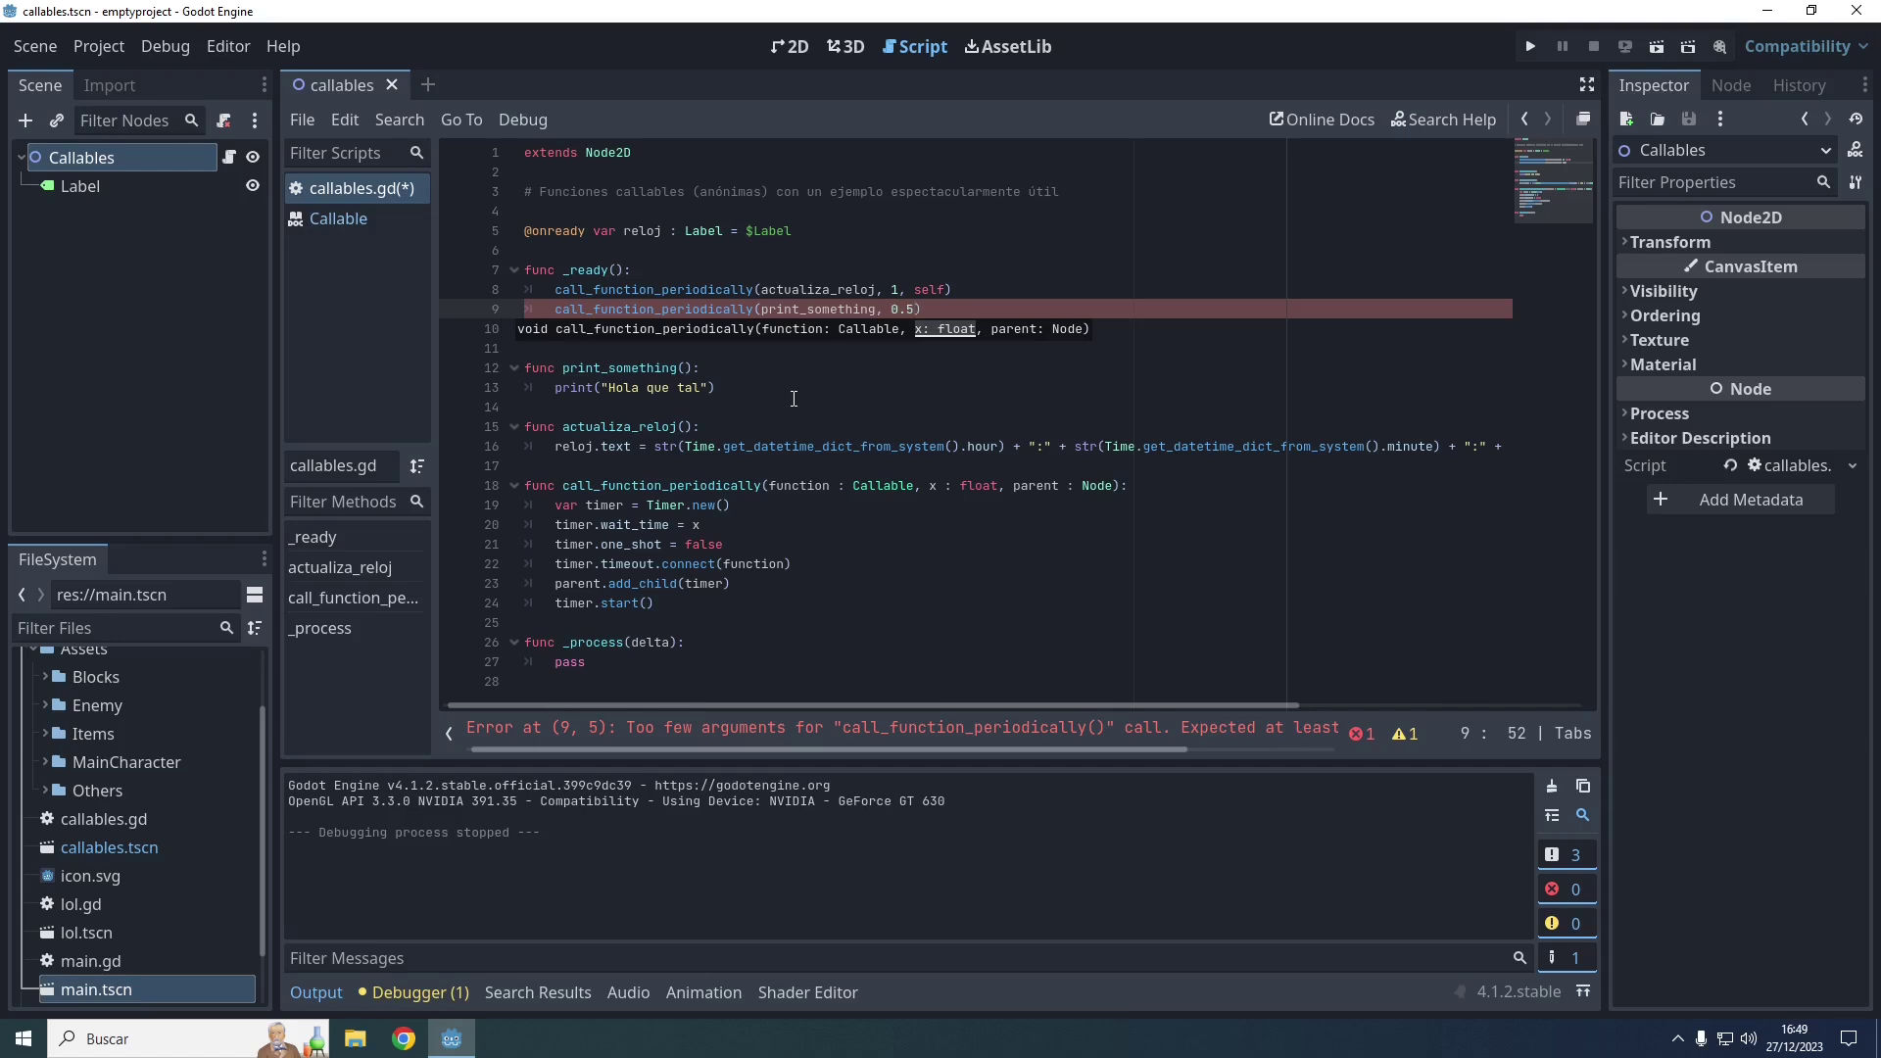
type(", self")
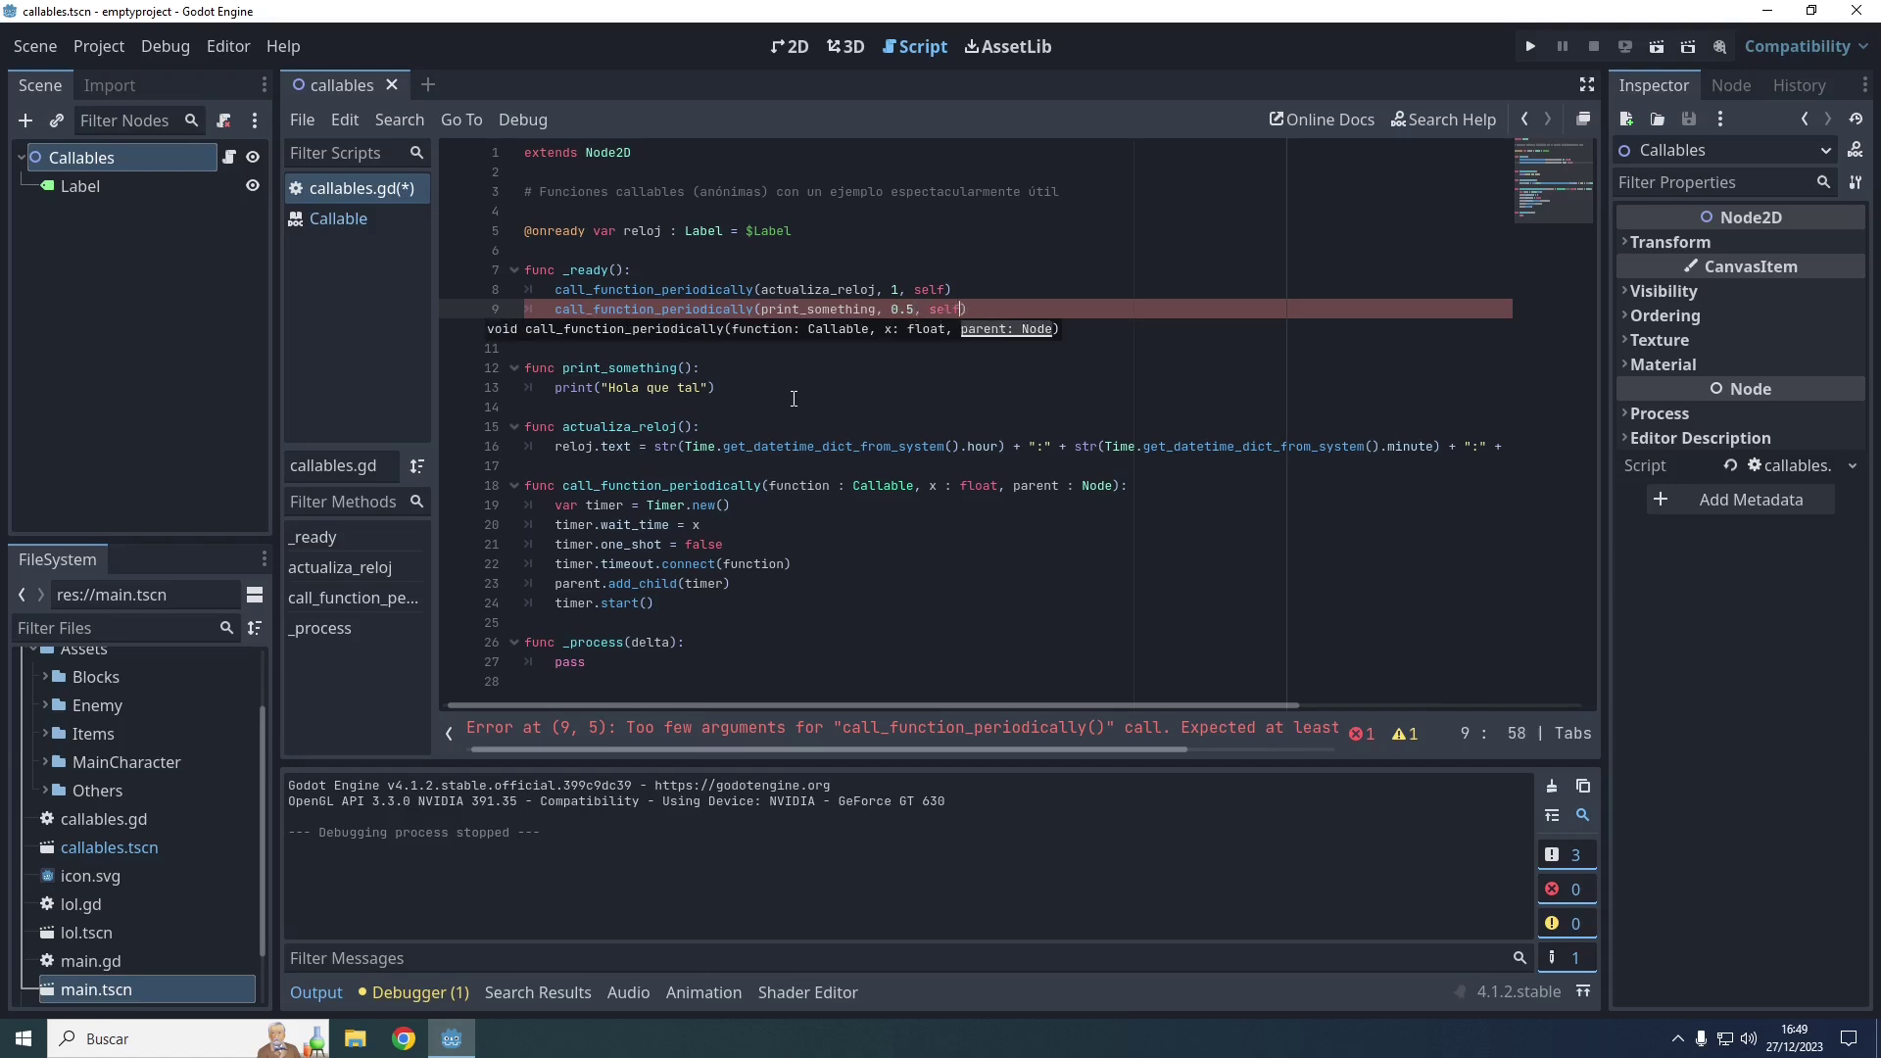
key("F6")
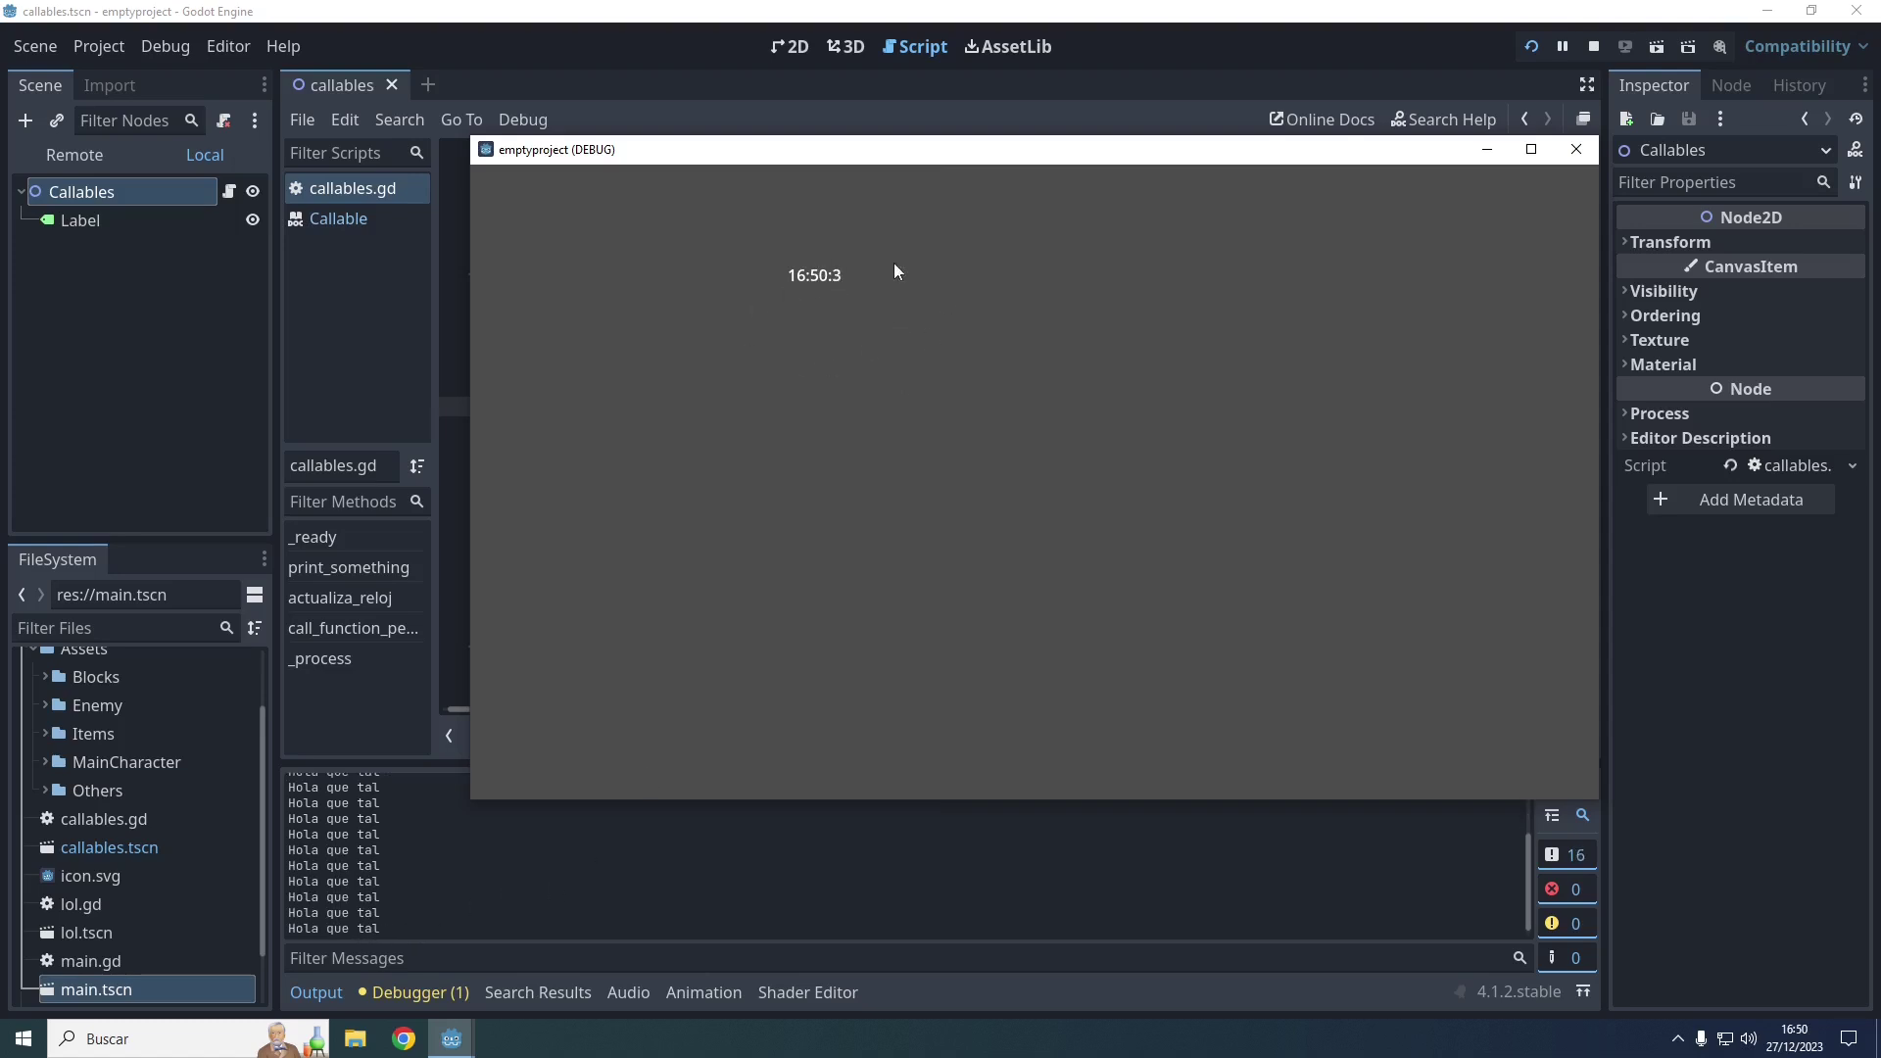
- Stop the game once "Hola que tal" repeats in Output, then return to line 9
left_click(1577, 153)
left_click(696, 289)
left_click(695, 307)
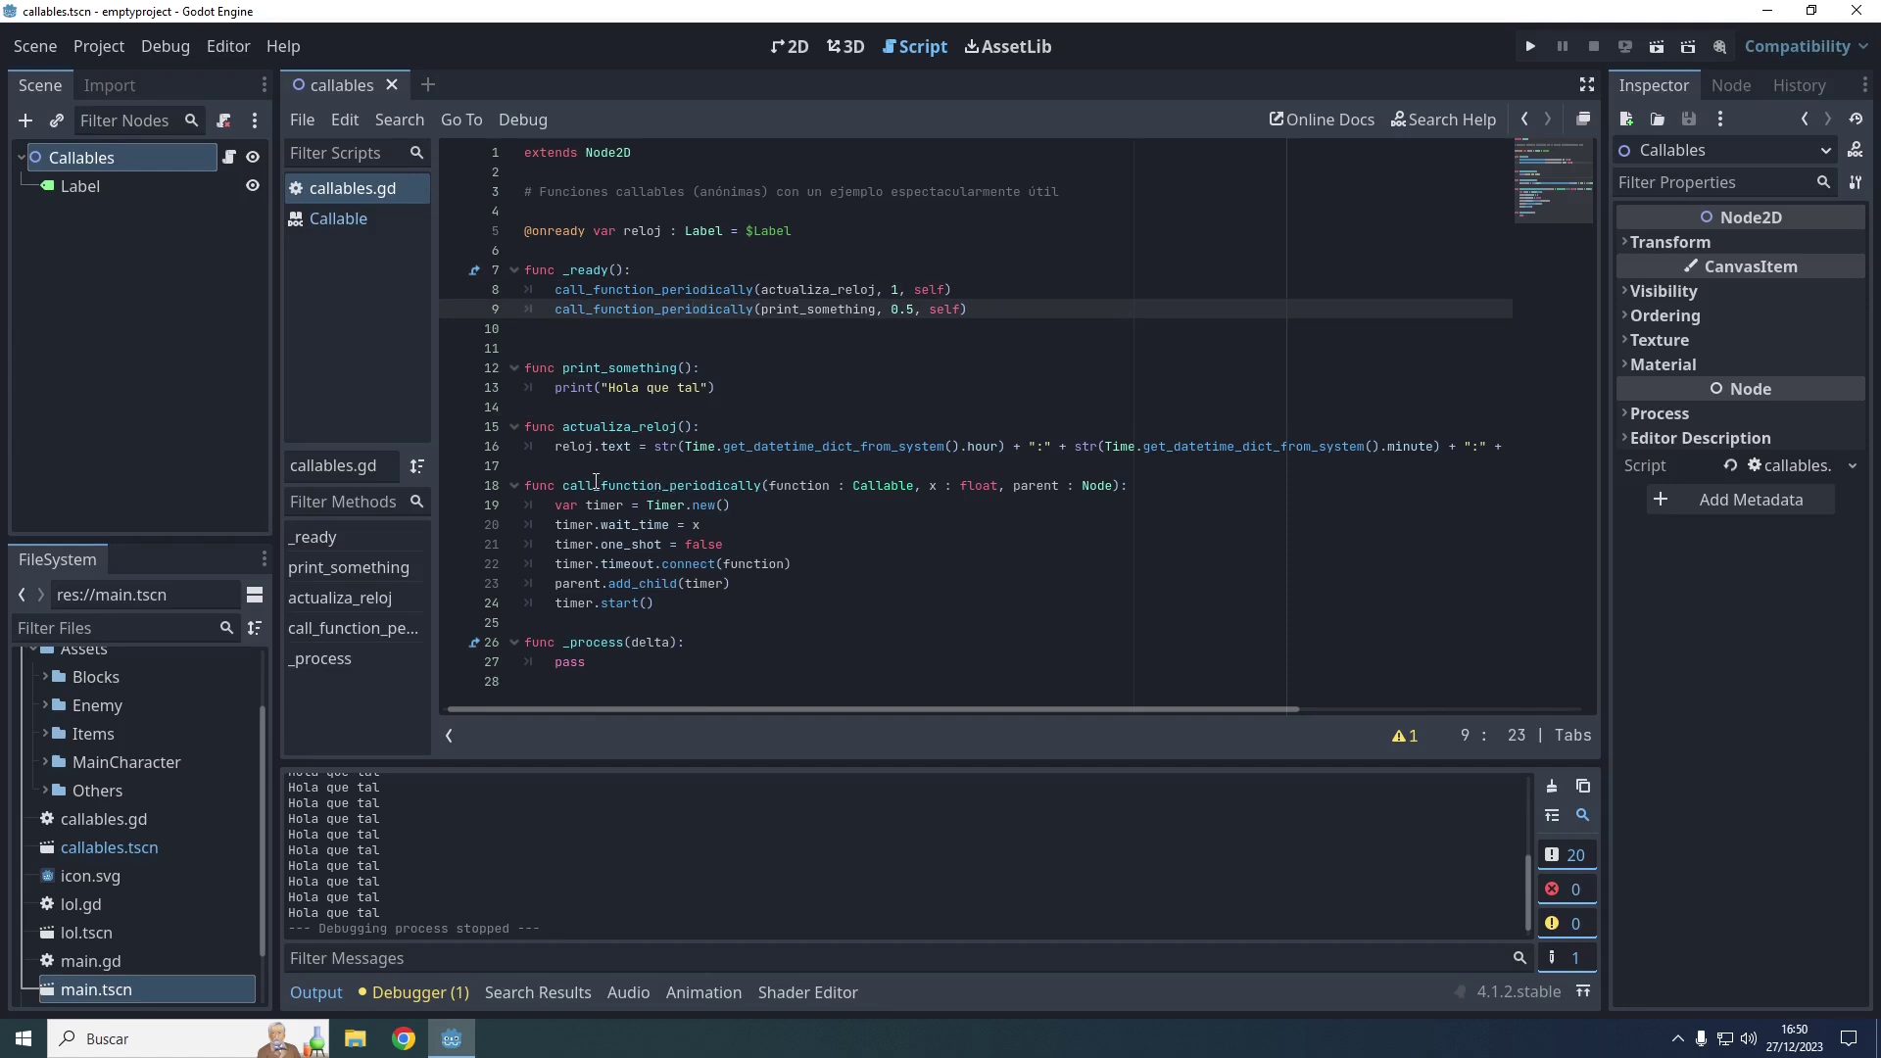
left_click_drag(564, 486, 758, 486)
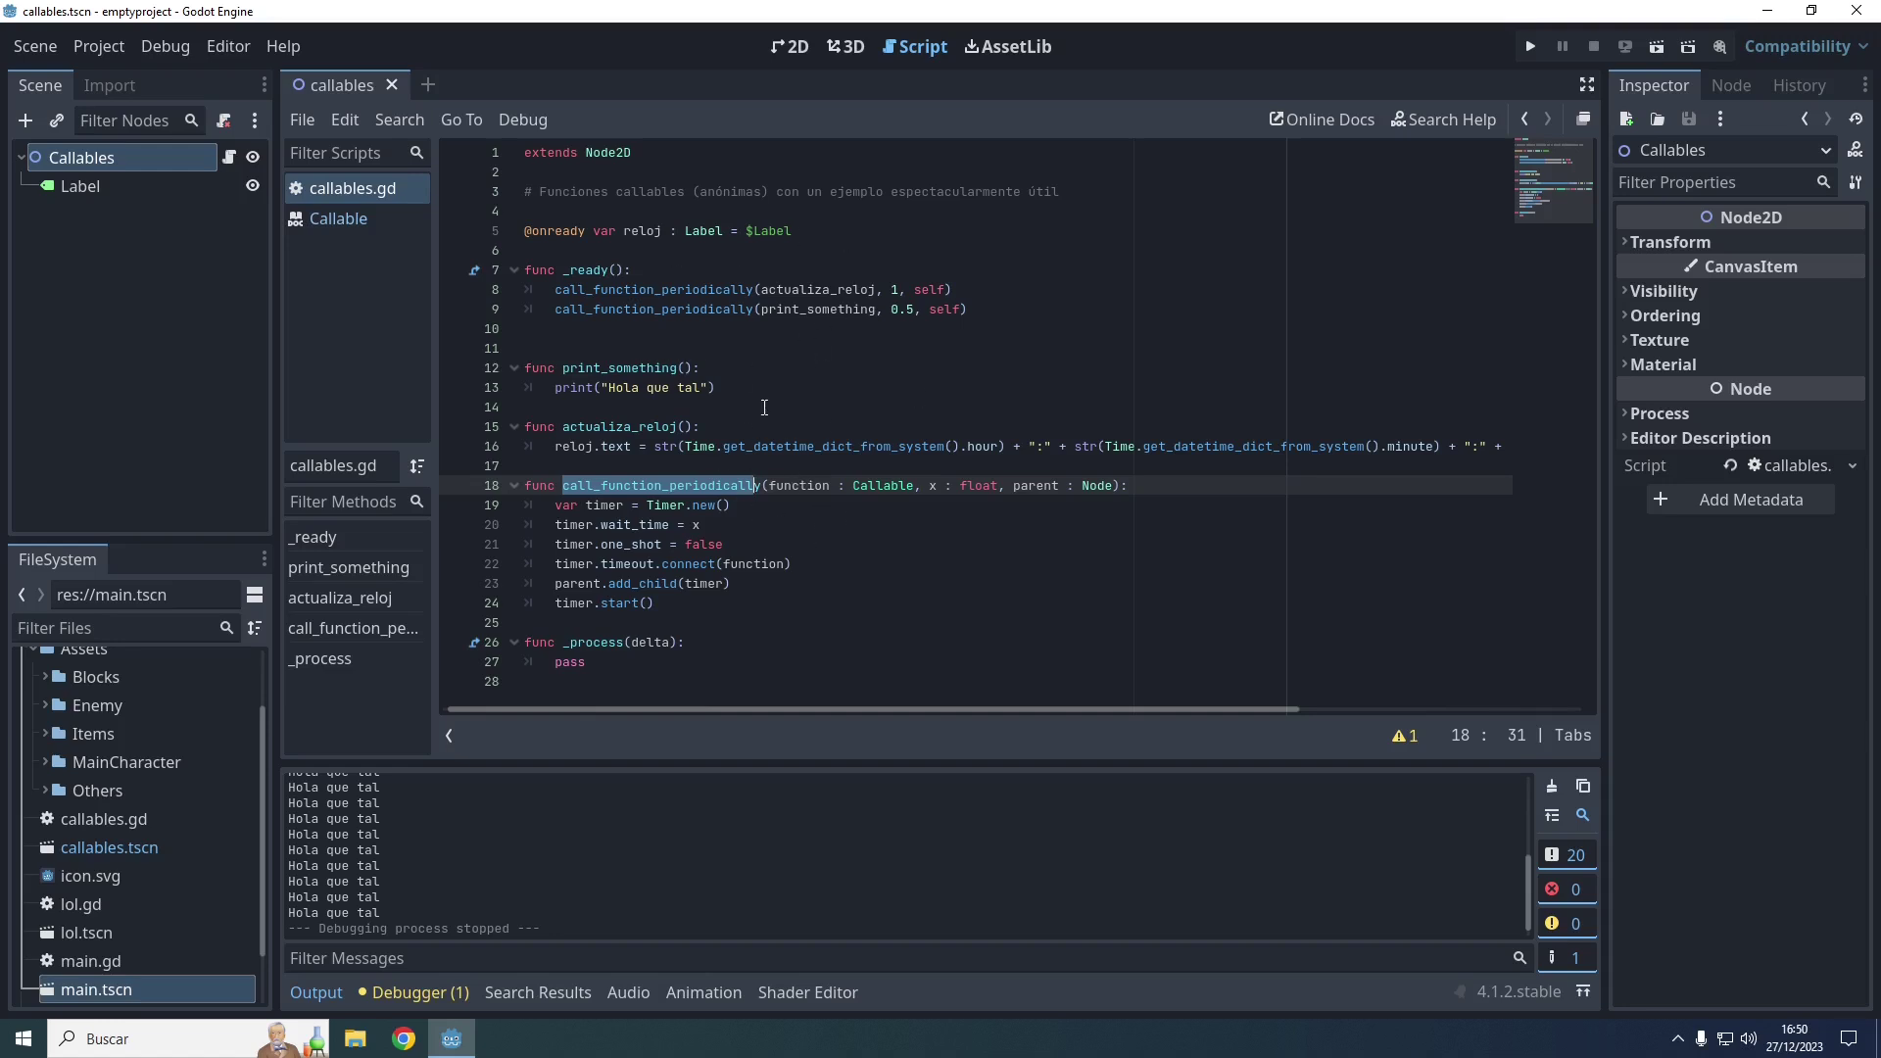
left_click(769, 368)
left_click(784, 485)
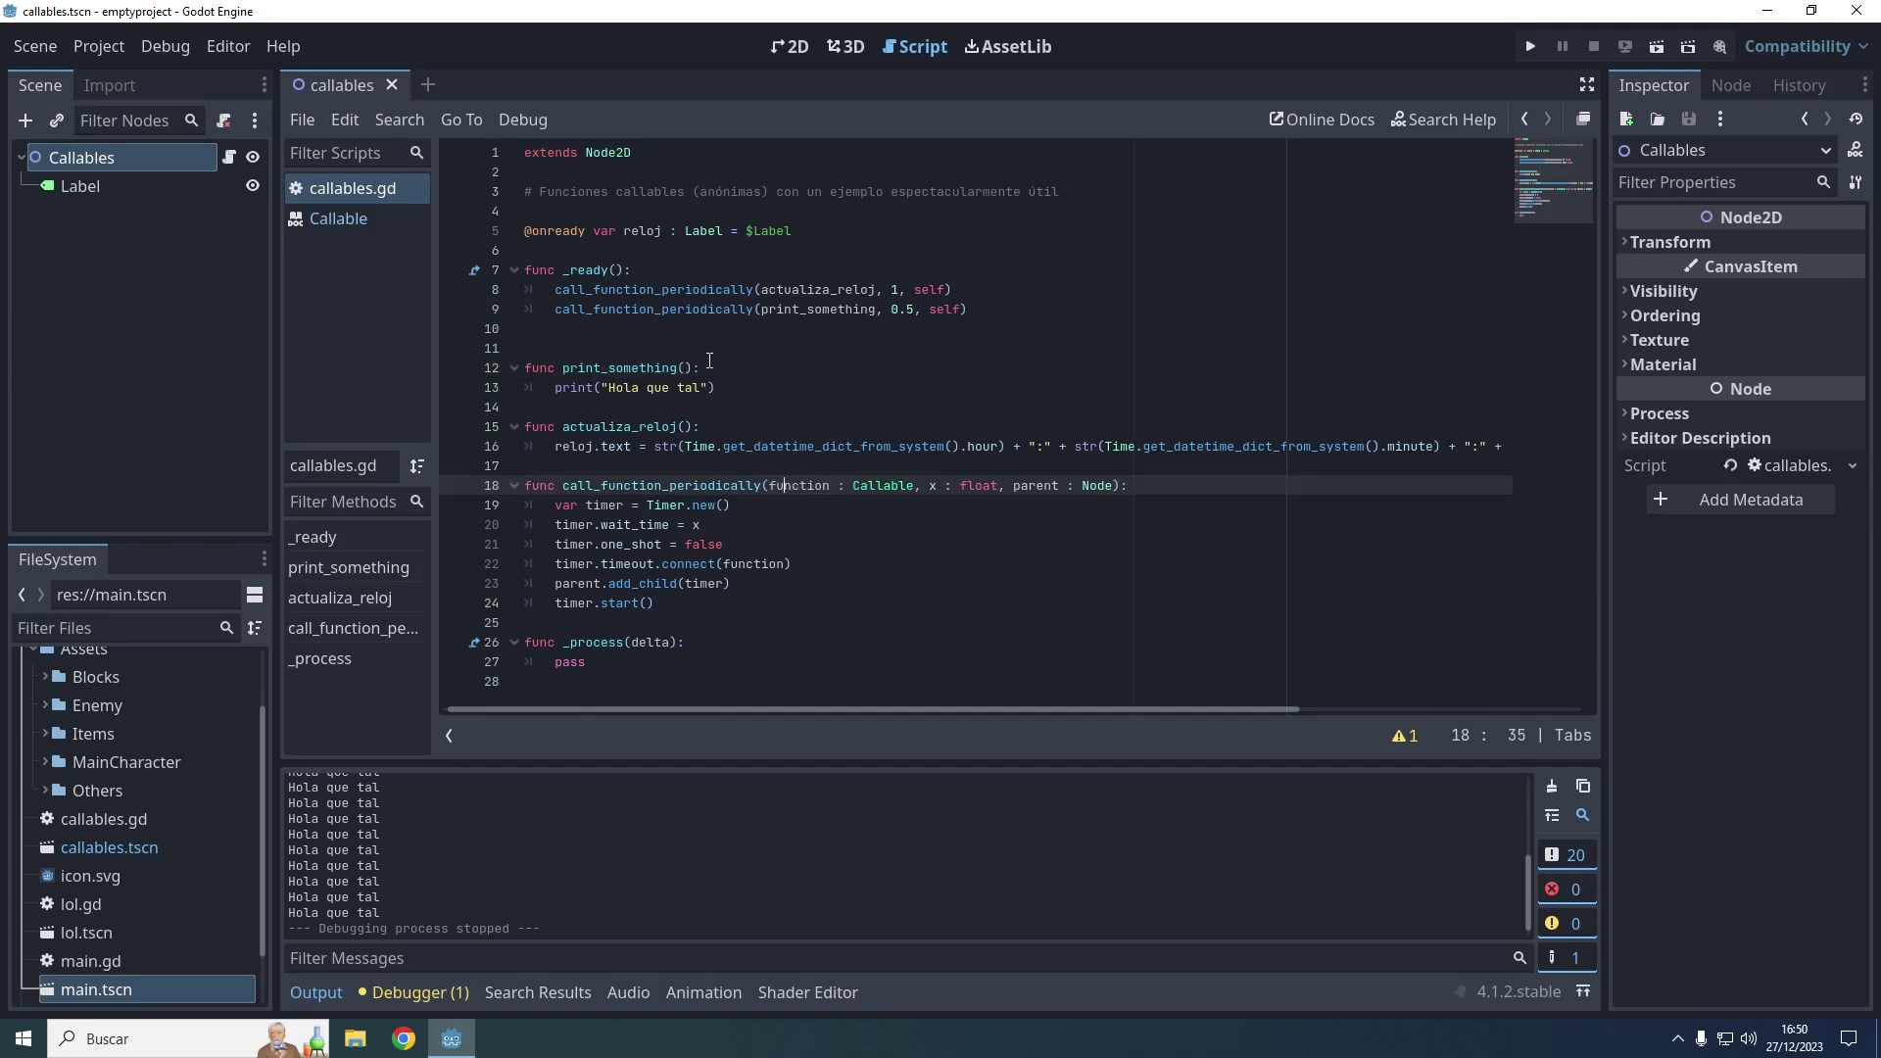
left_click_drag(702, 367, 524, 368)
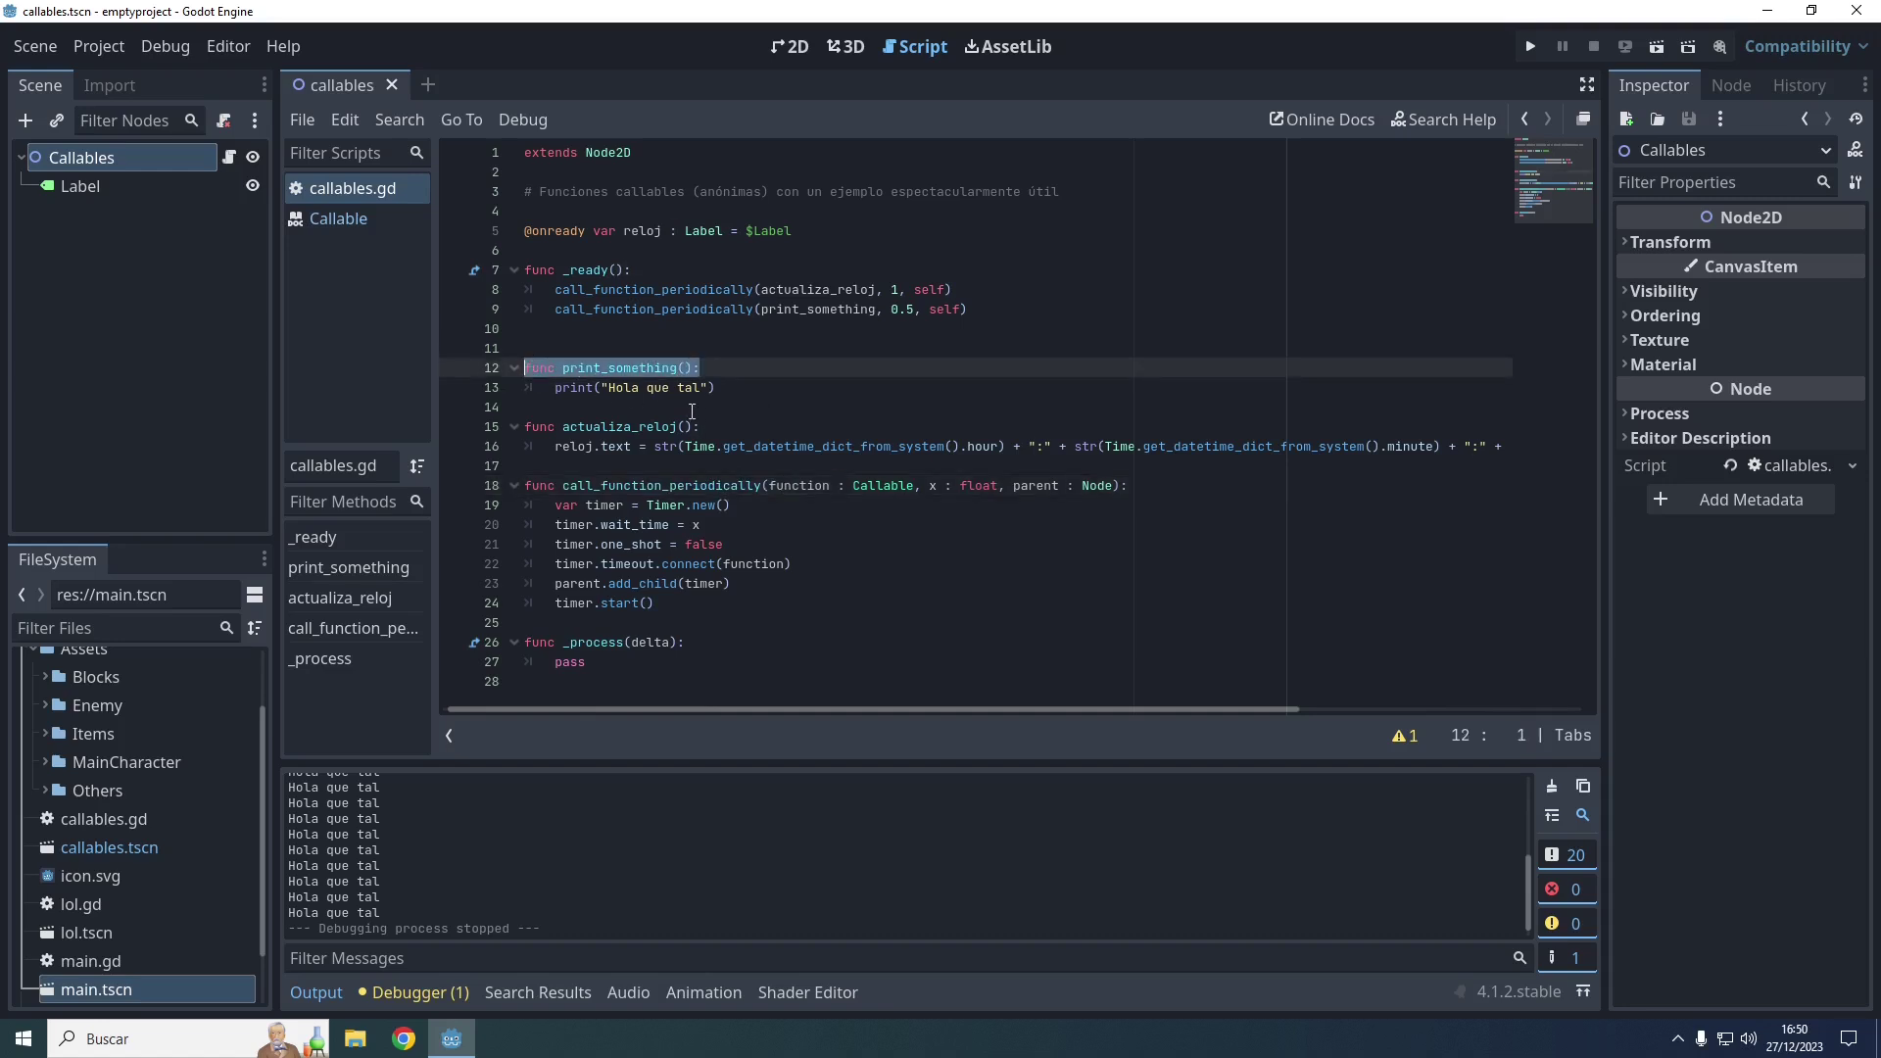
left_click_drag(698, 426, 524, 426)
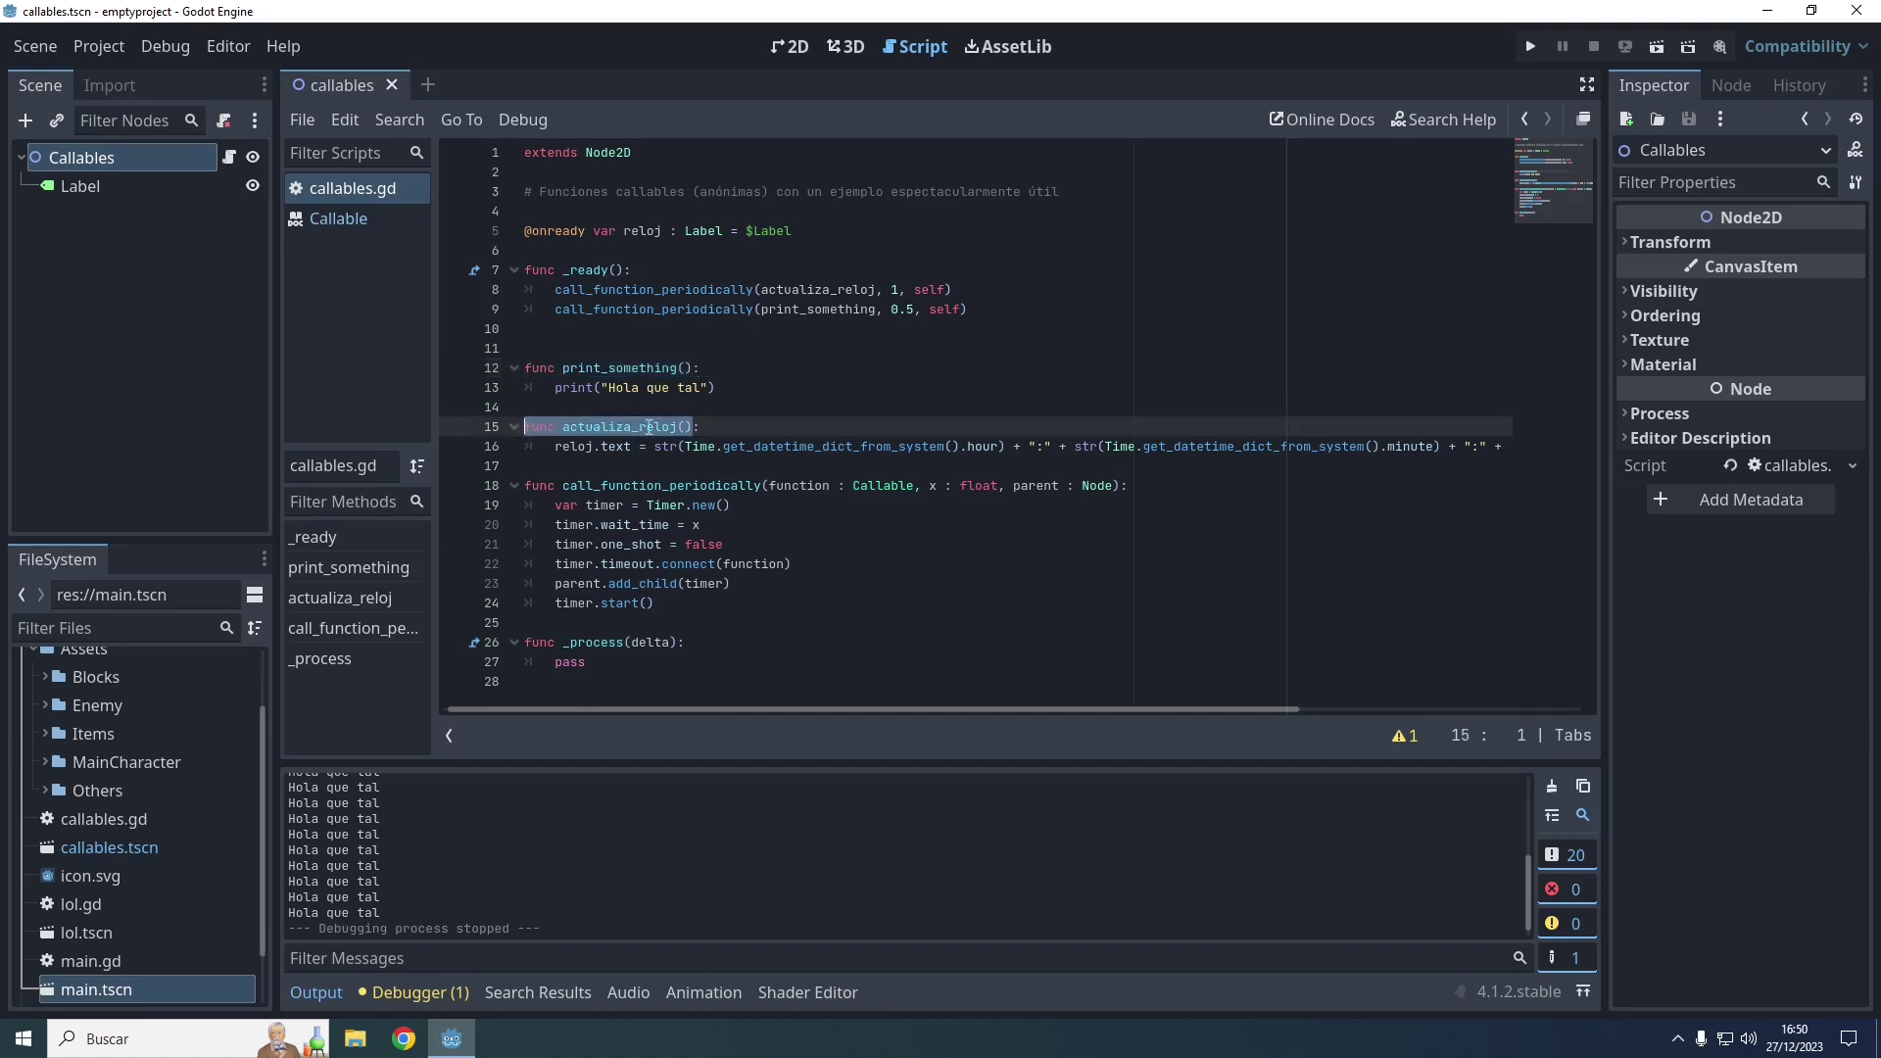
left_click(688, 368)
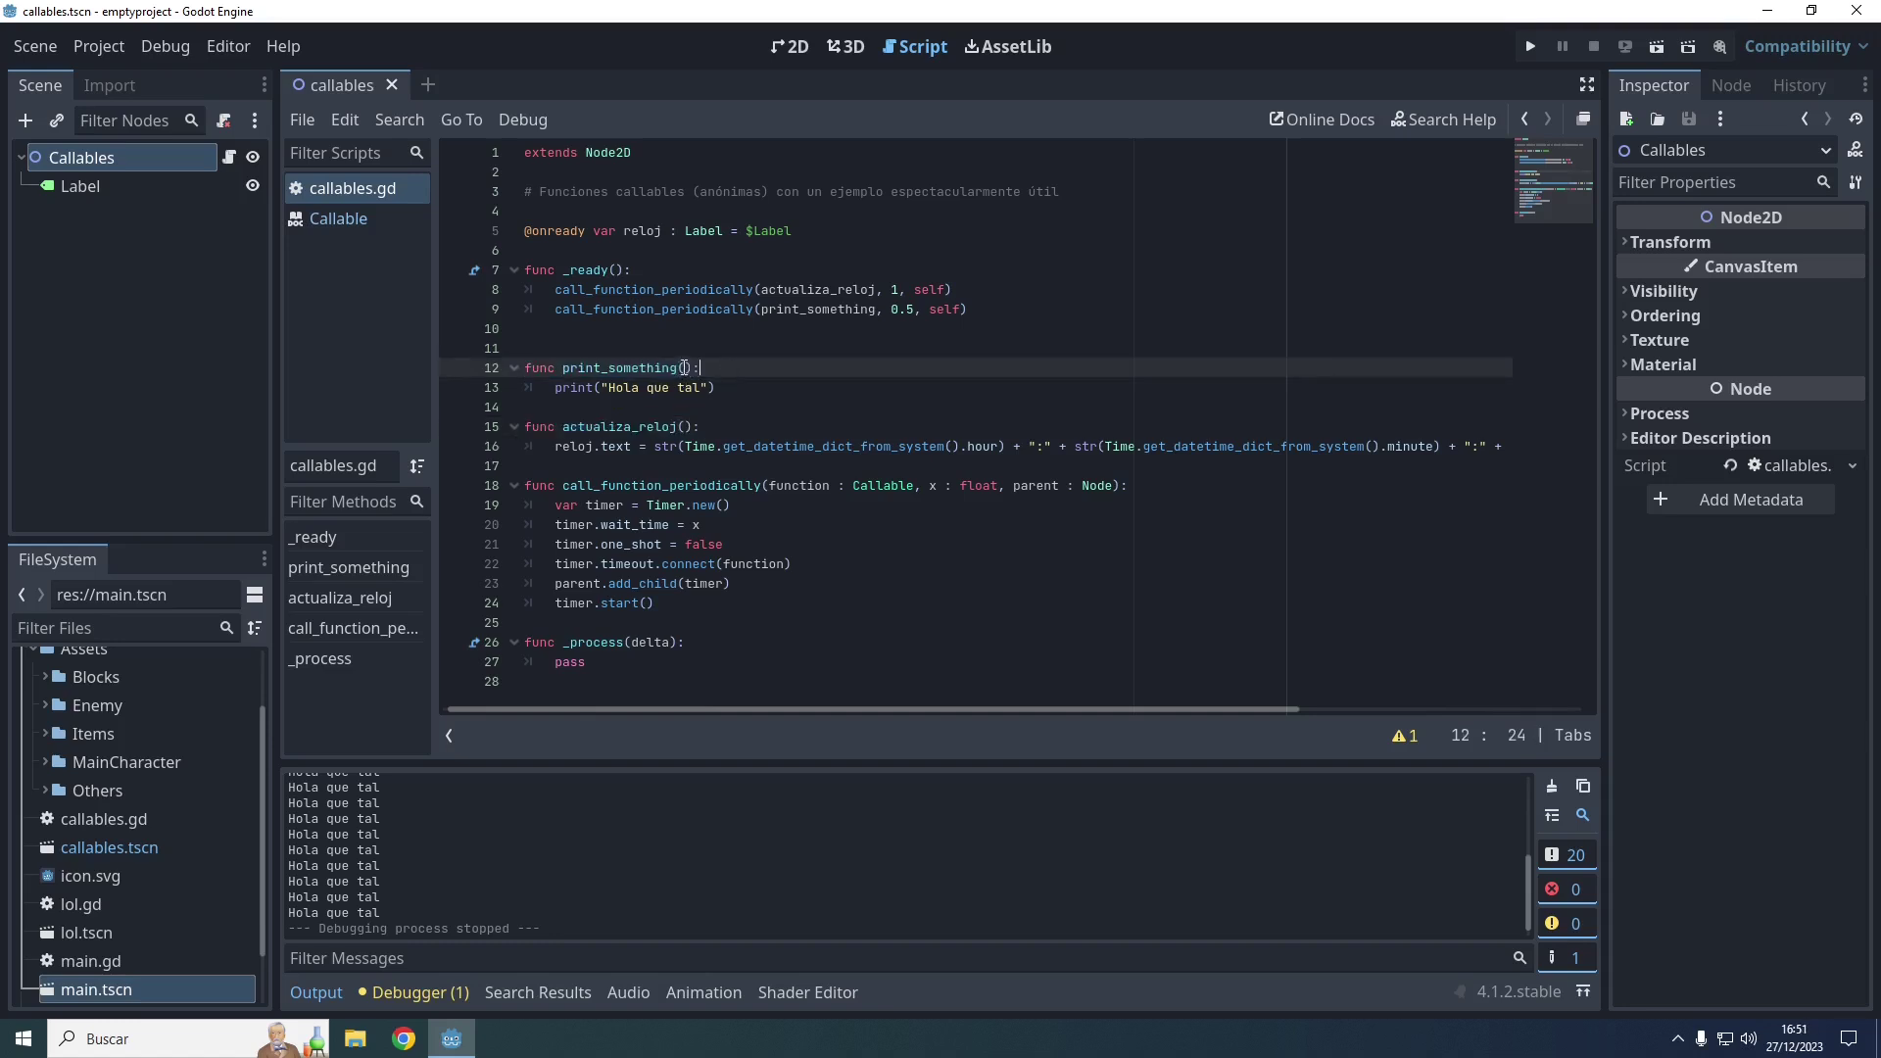
left_click(569, 350)
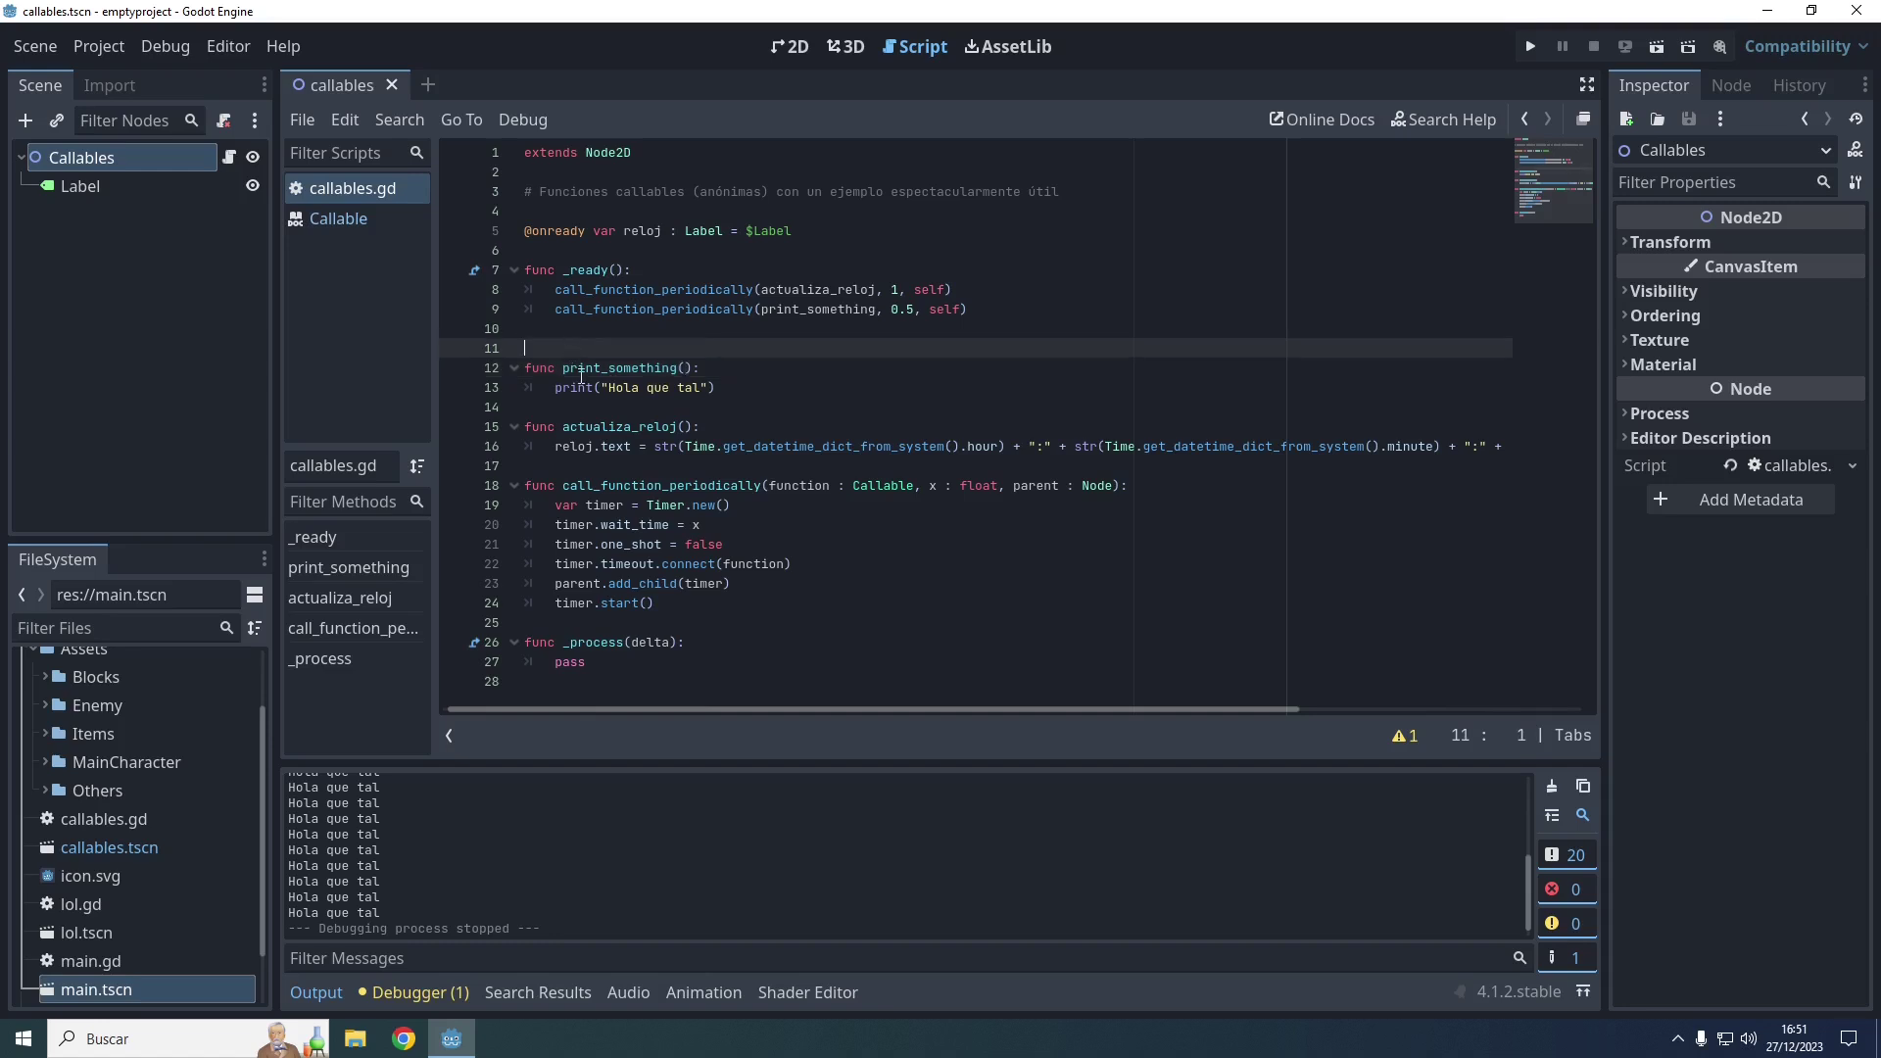
- Declare a new suma_valores function on a blank line above print_something
key("Return")
type("func")
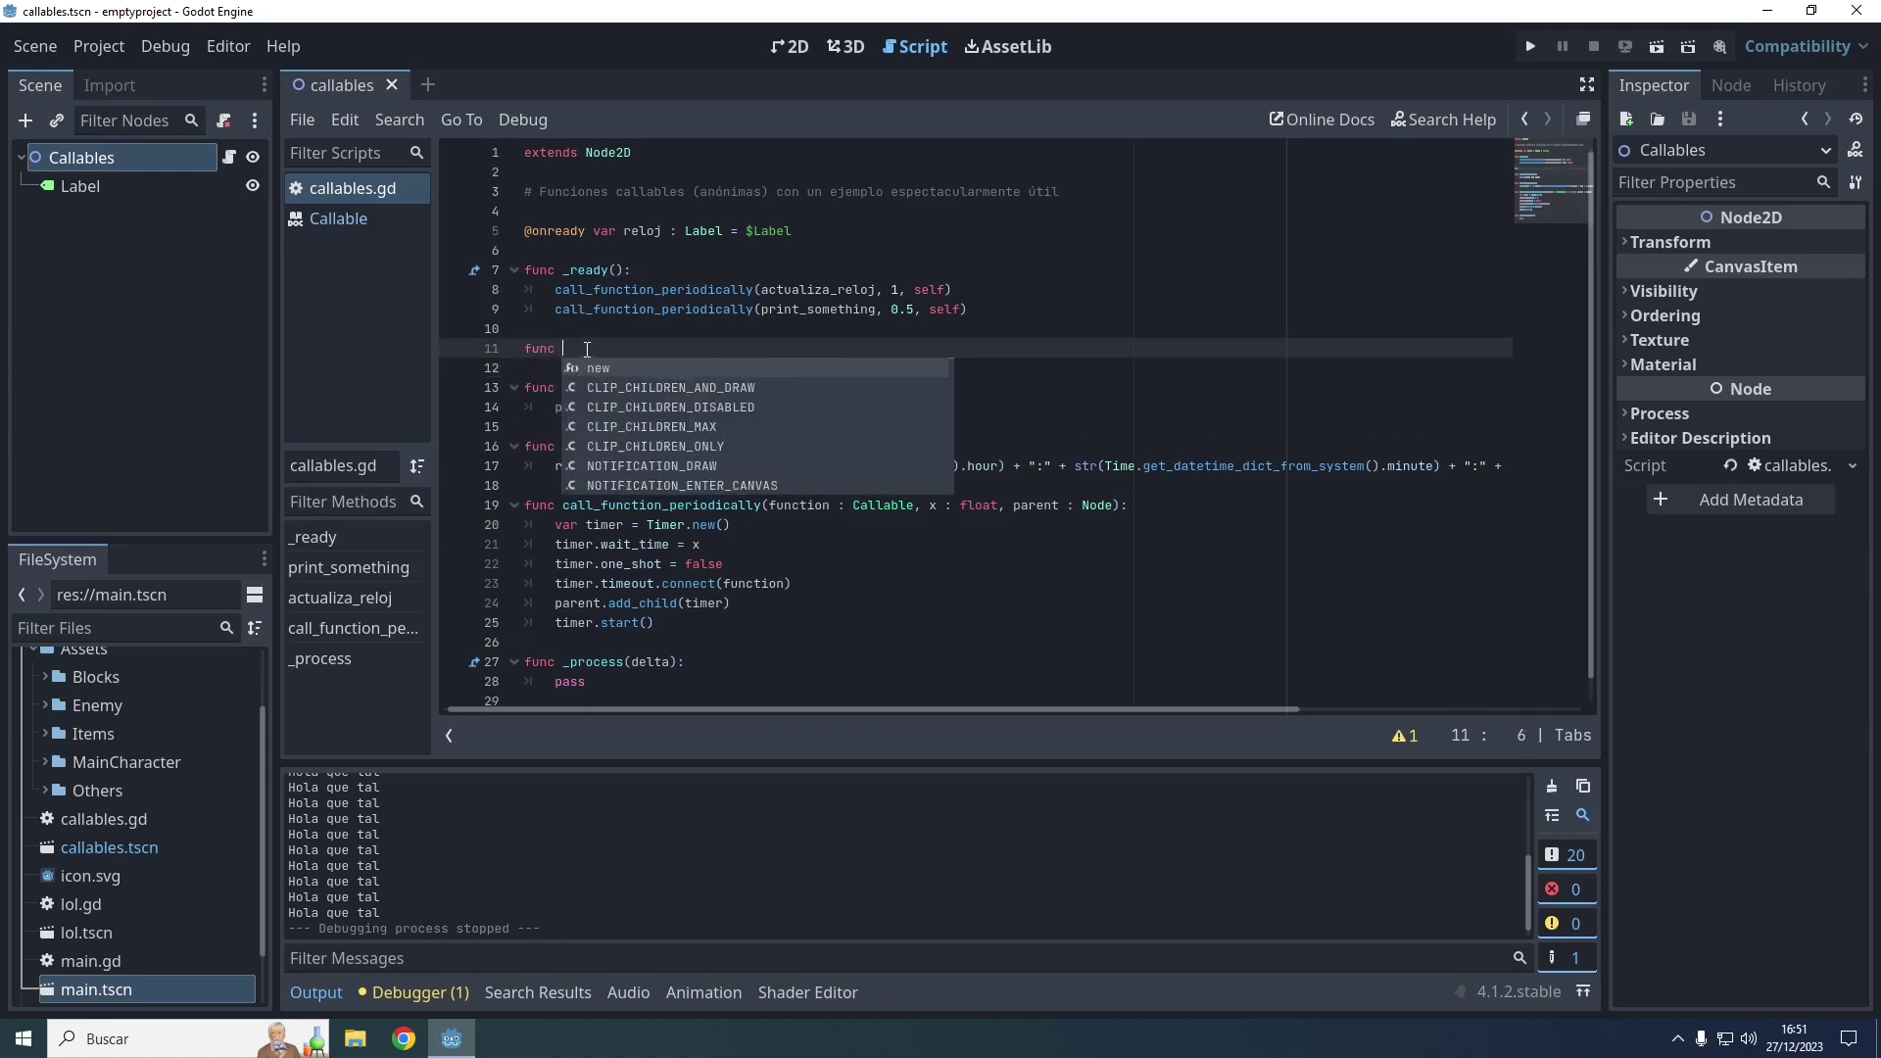
key("Escape")
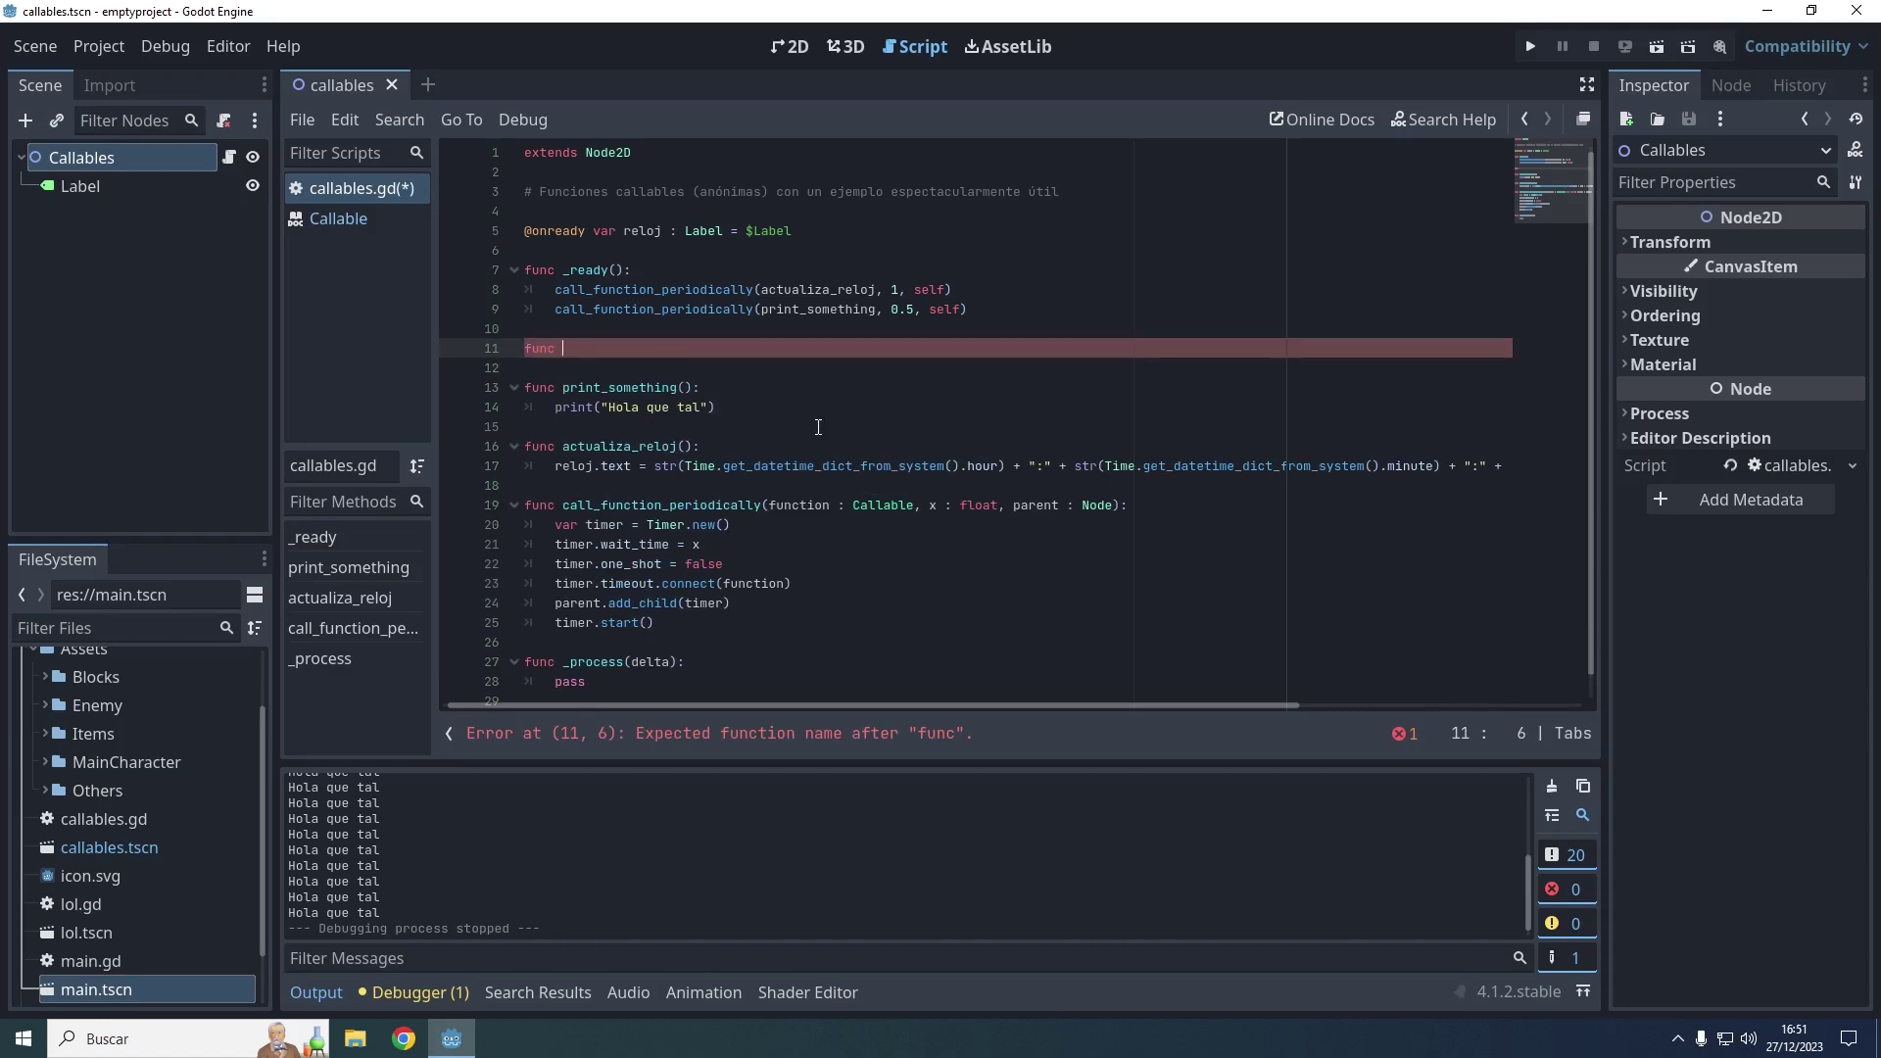
type("print")
type("valores():")
key("Return")
- Give suma_valores the parameters x : int and y : int and the body print(x + y)
key("Up")
key("End")
key("Left")
key("Left")
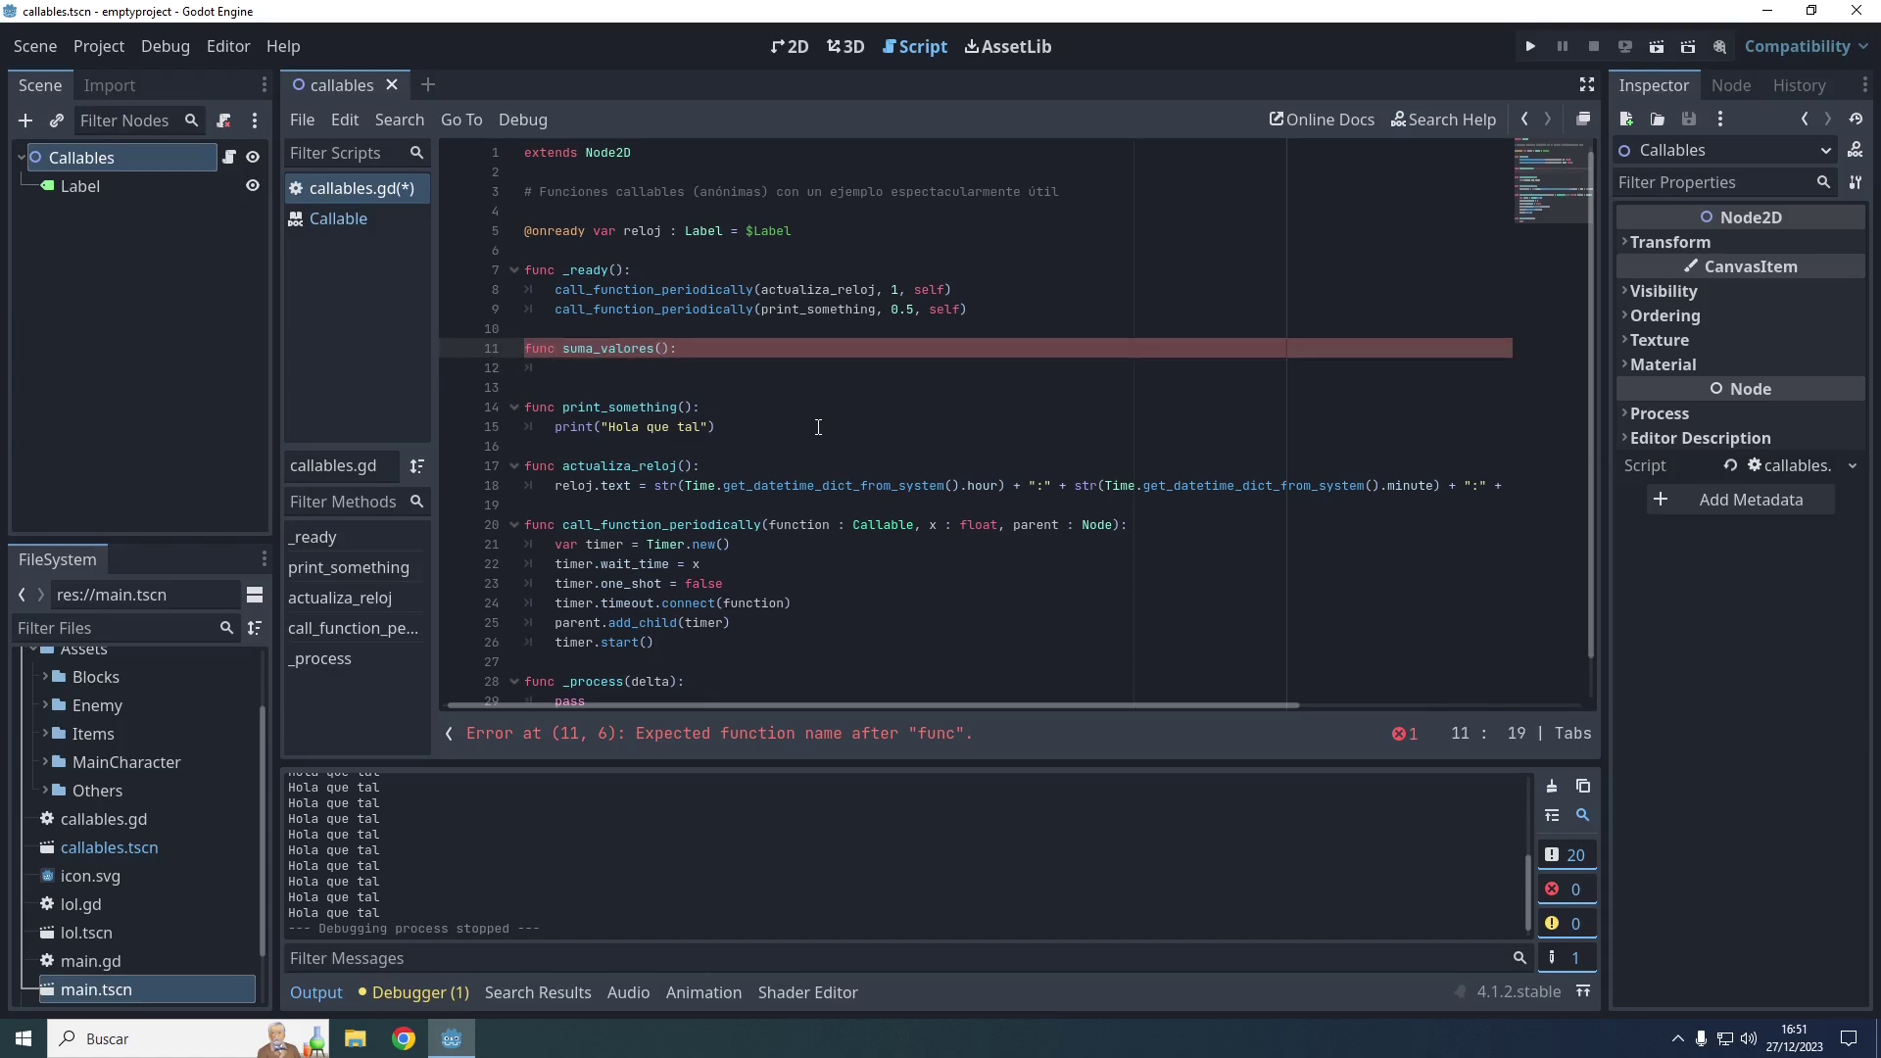
type("x, y")
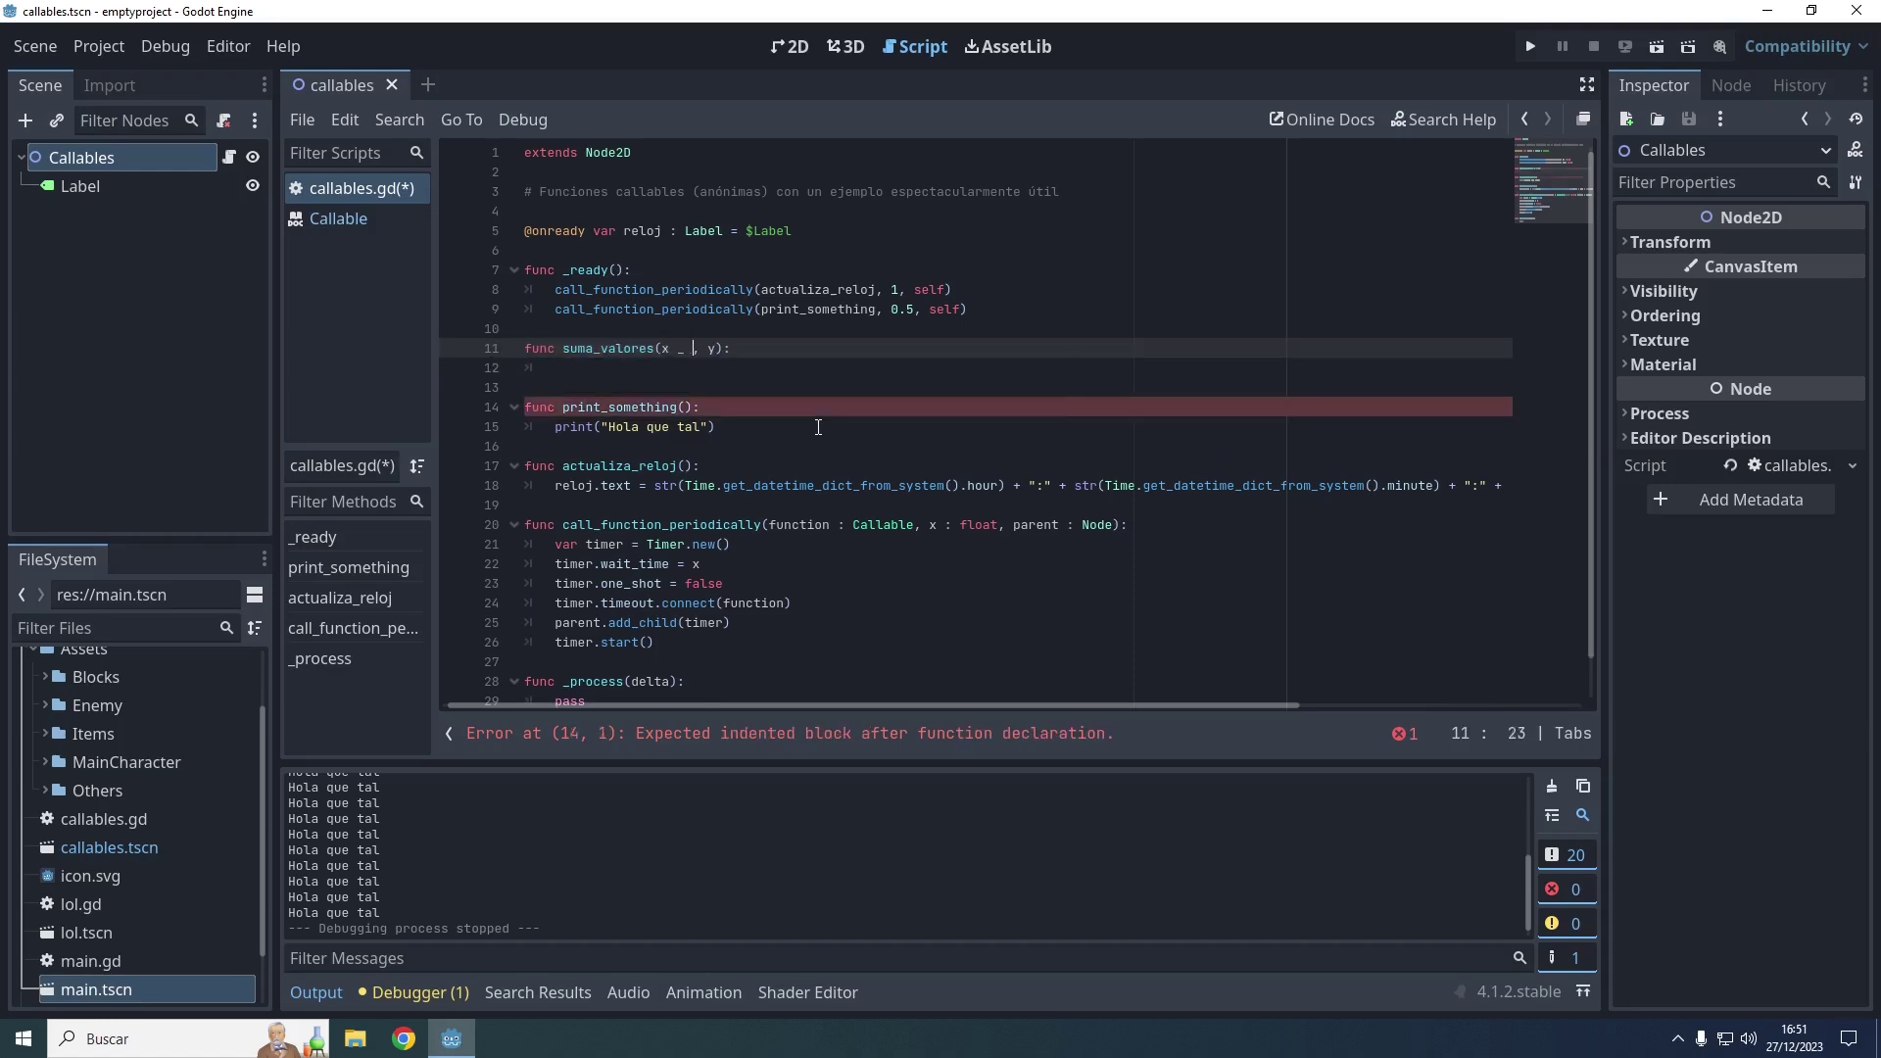
type("int")
key("Right")
key("Right")
key("Right")
type(": int")
key("Down")
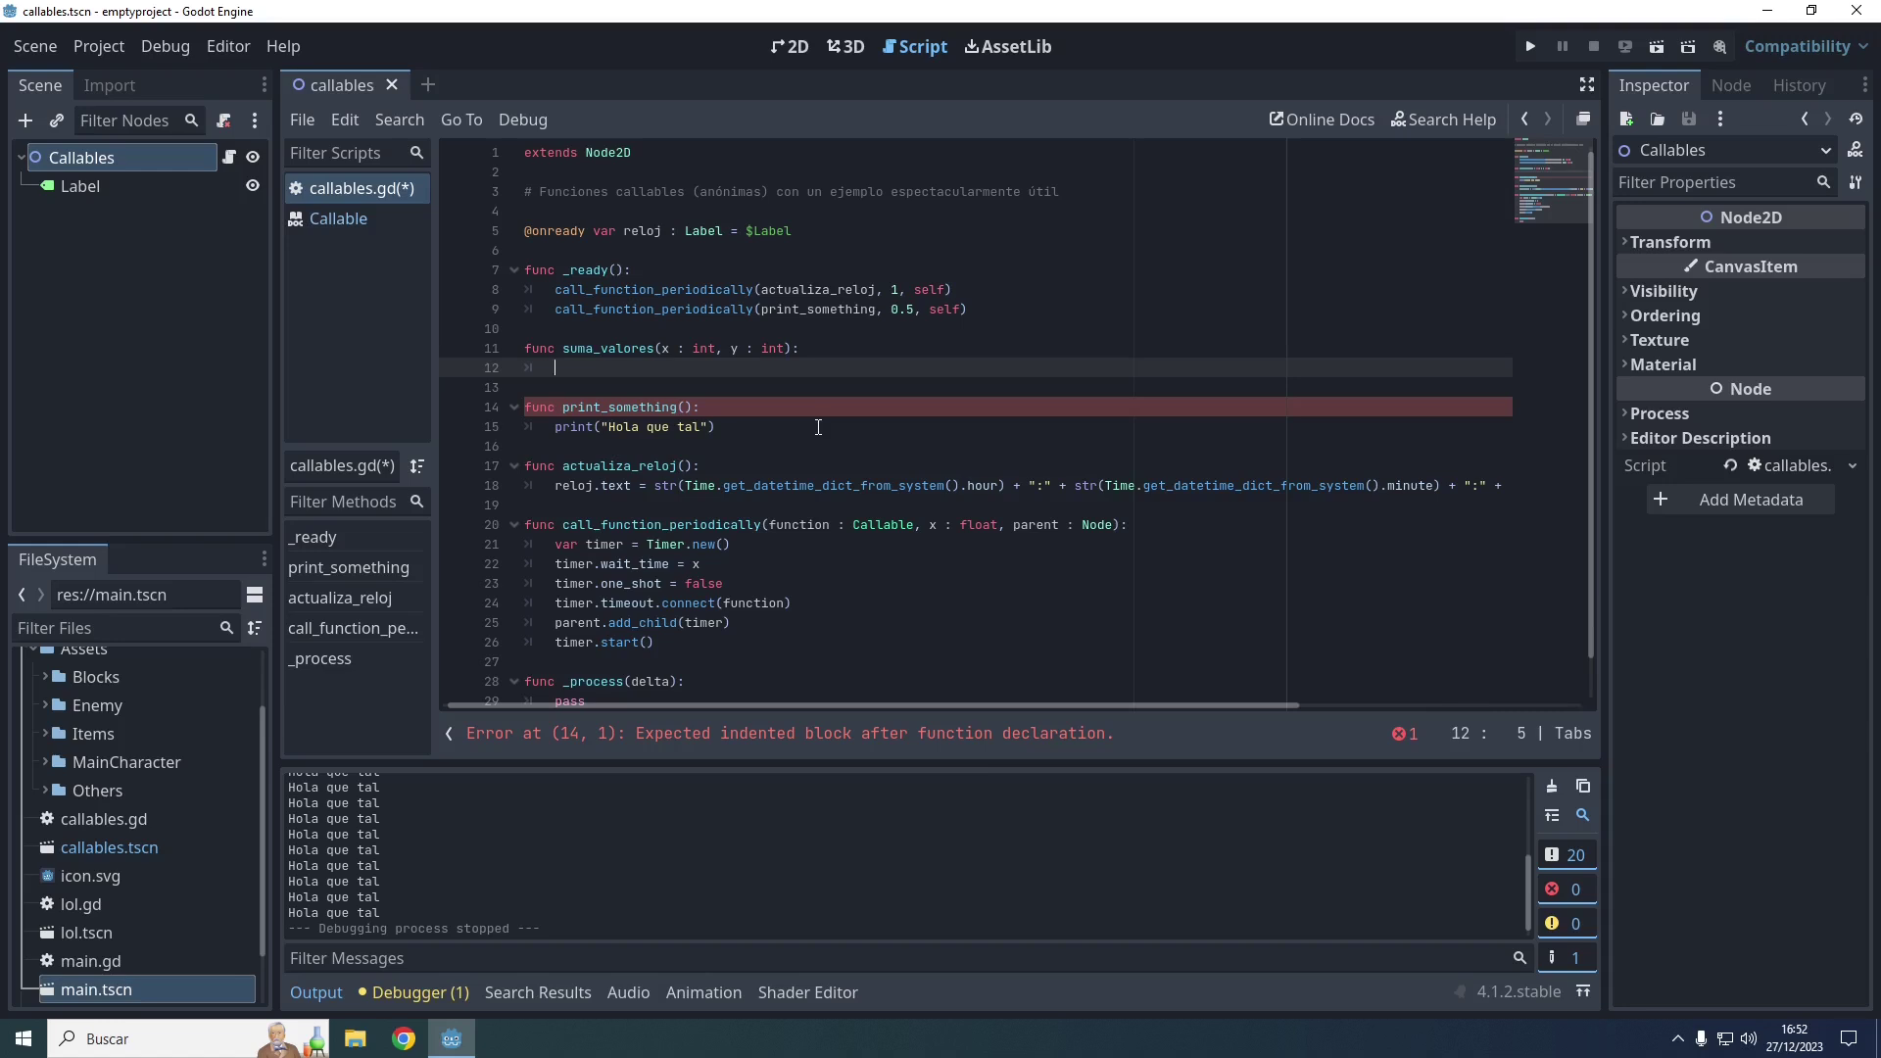
type("print(")
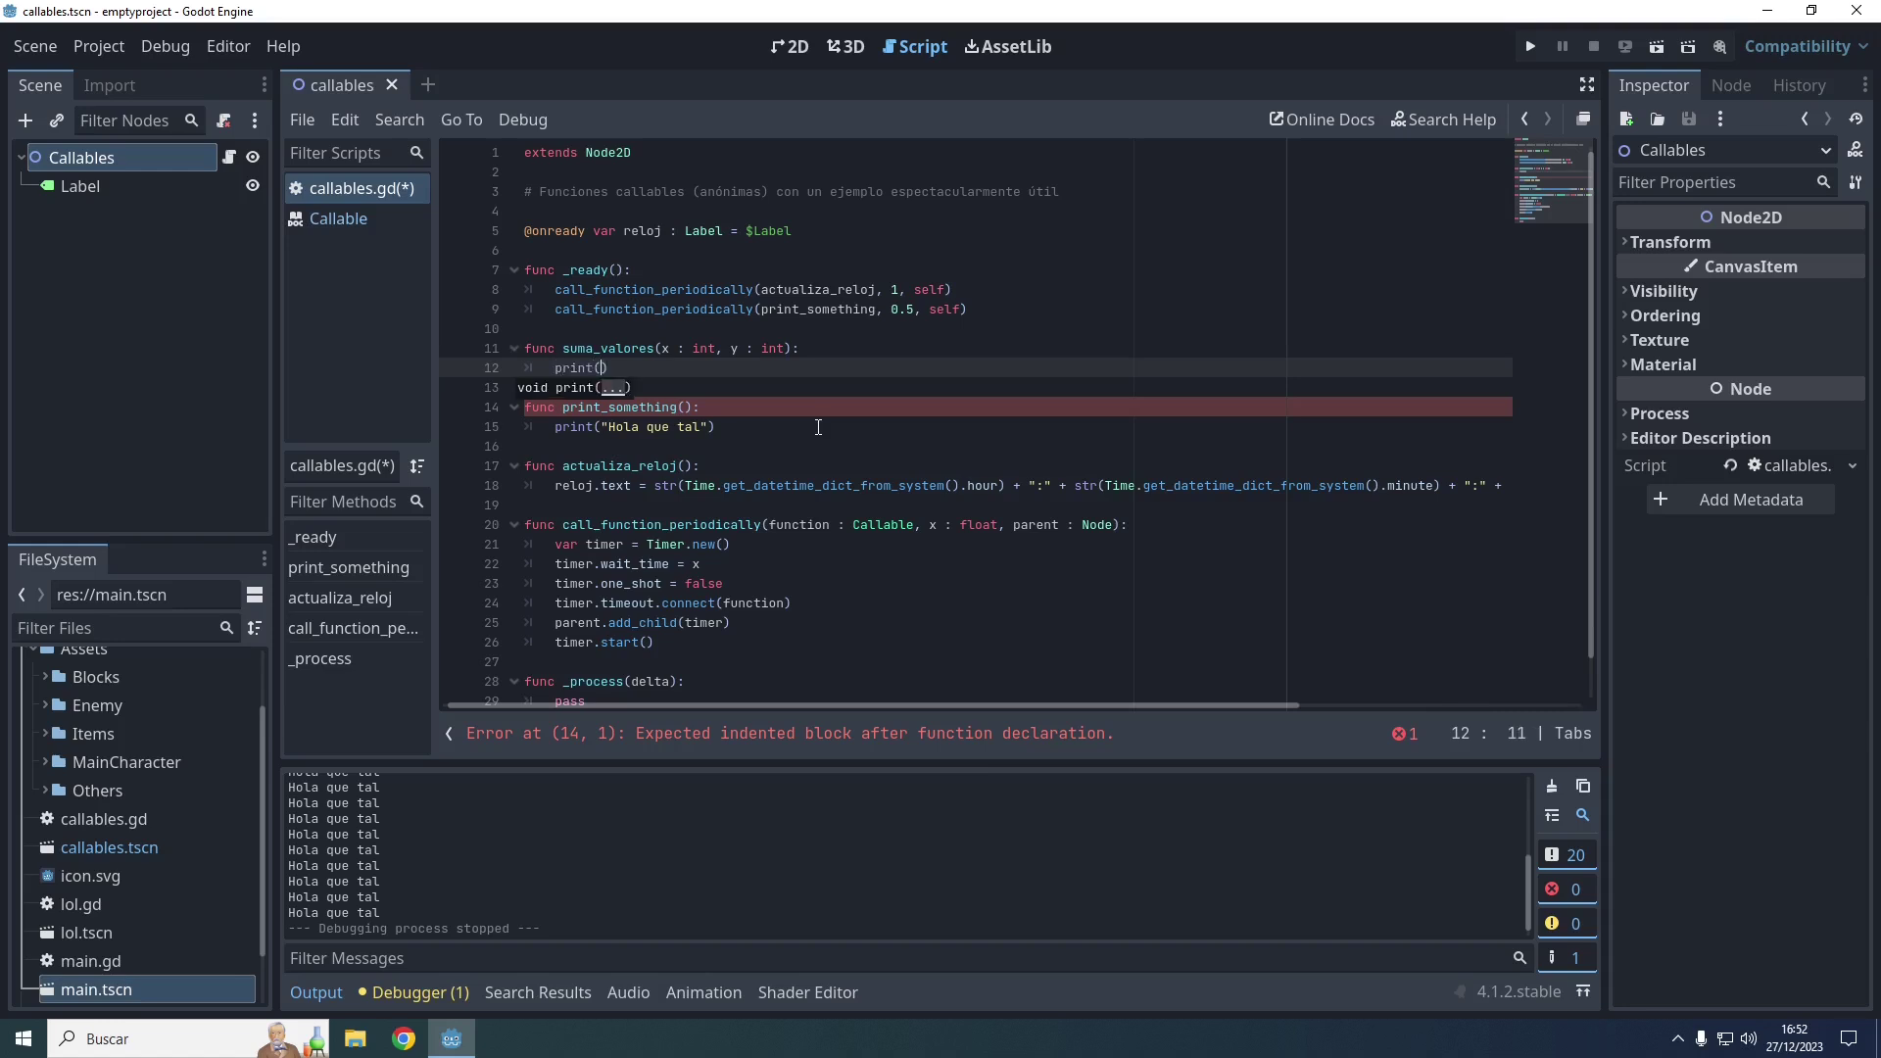
type("x + y")
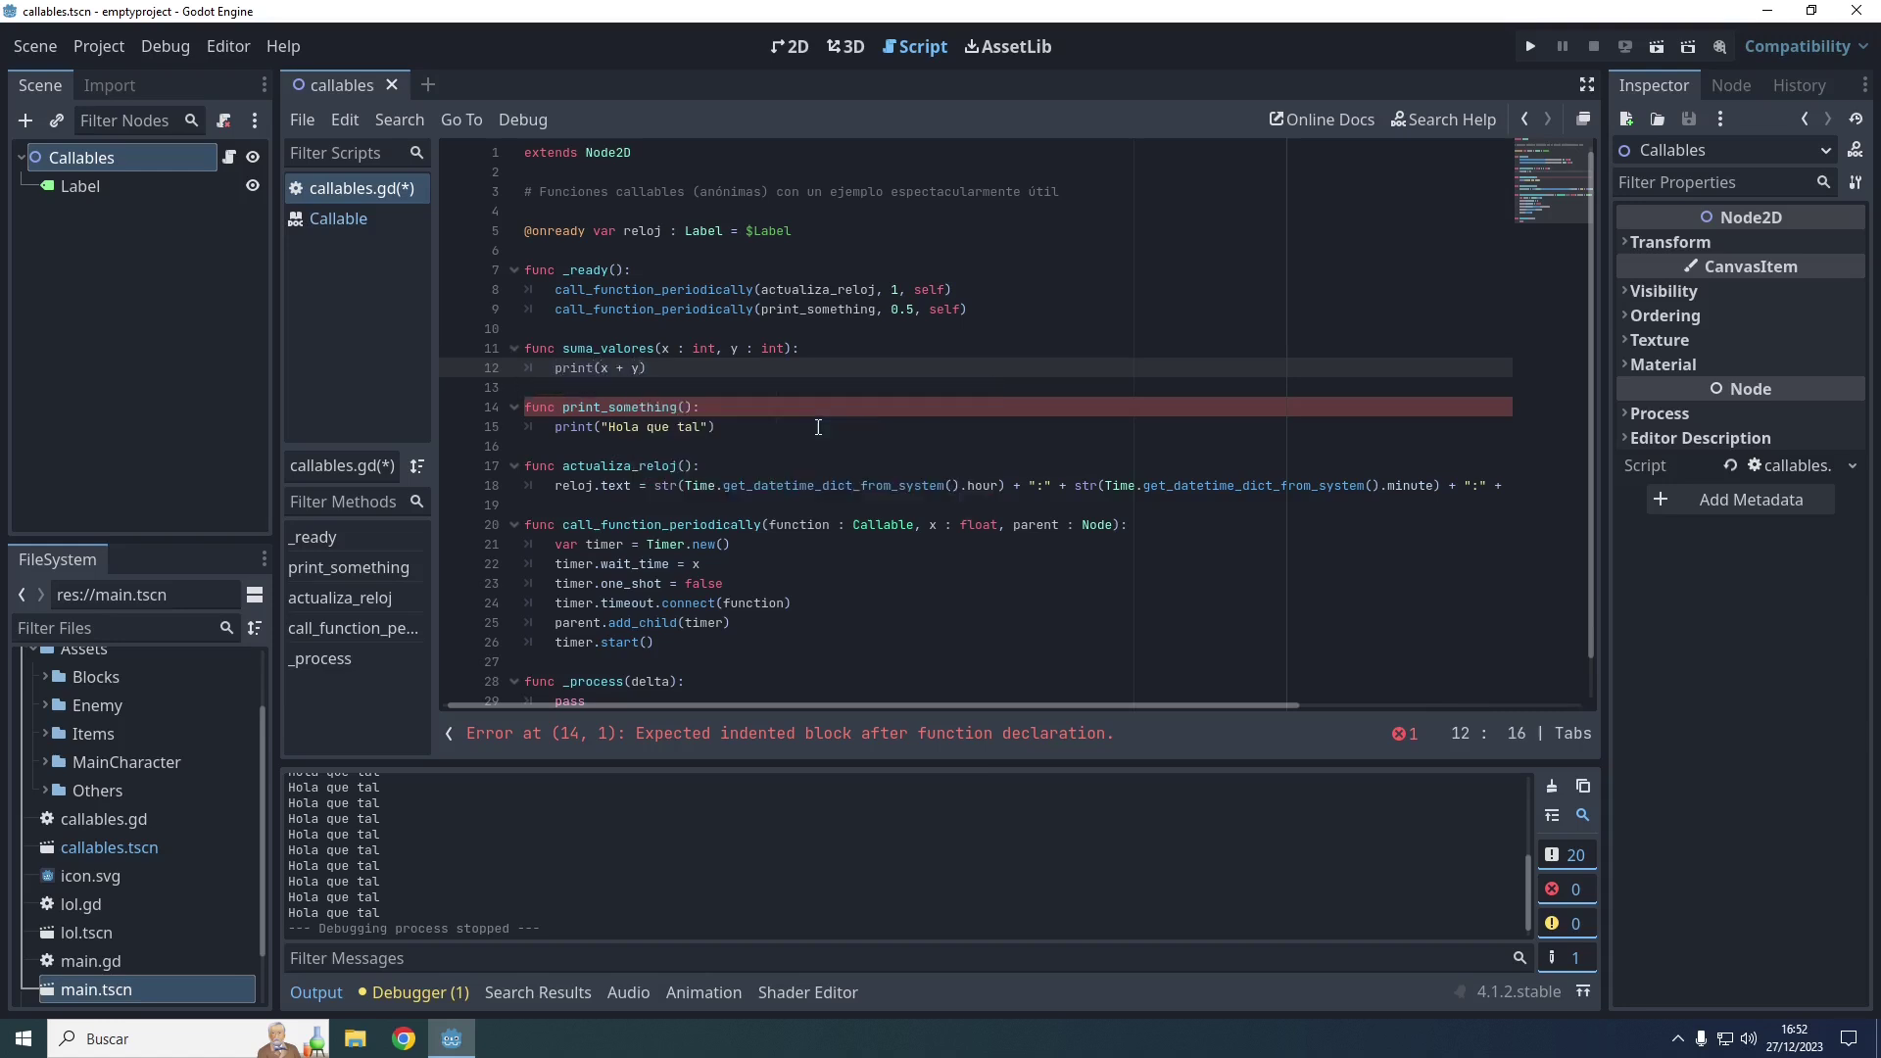
type(")")
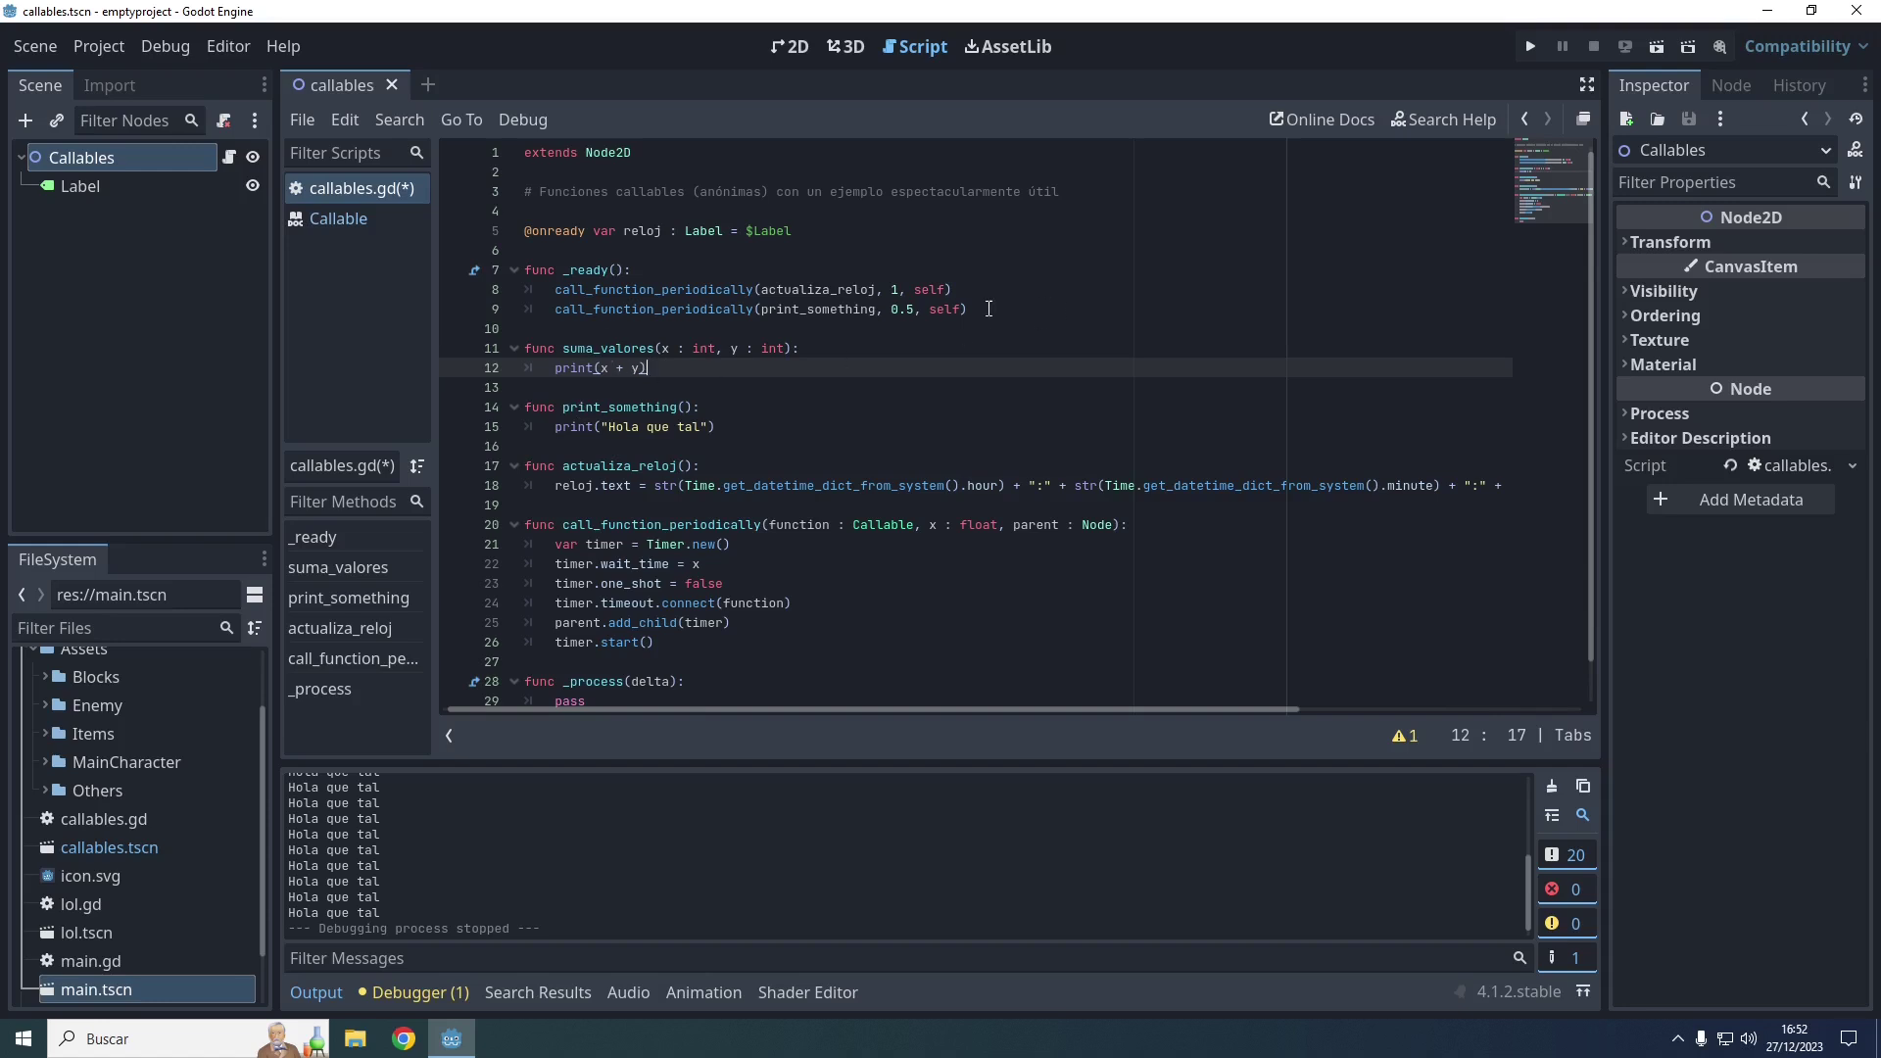
- Add call_function_periodically(suma_valores, 1, self) as a new line at the end of _ready
left_click(989, 309)
key("Return")
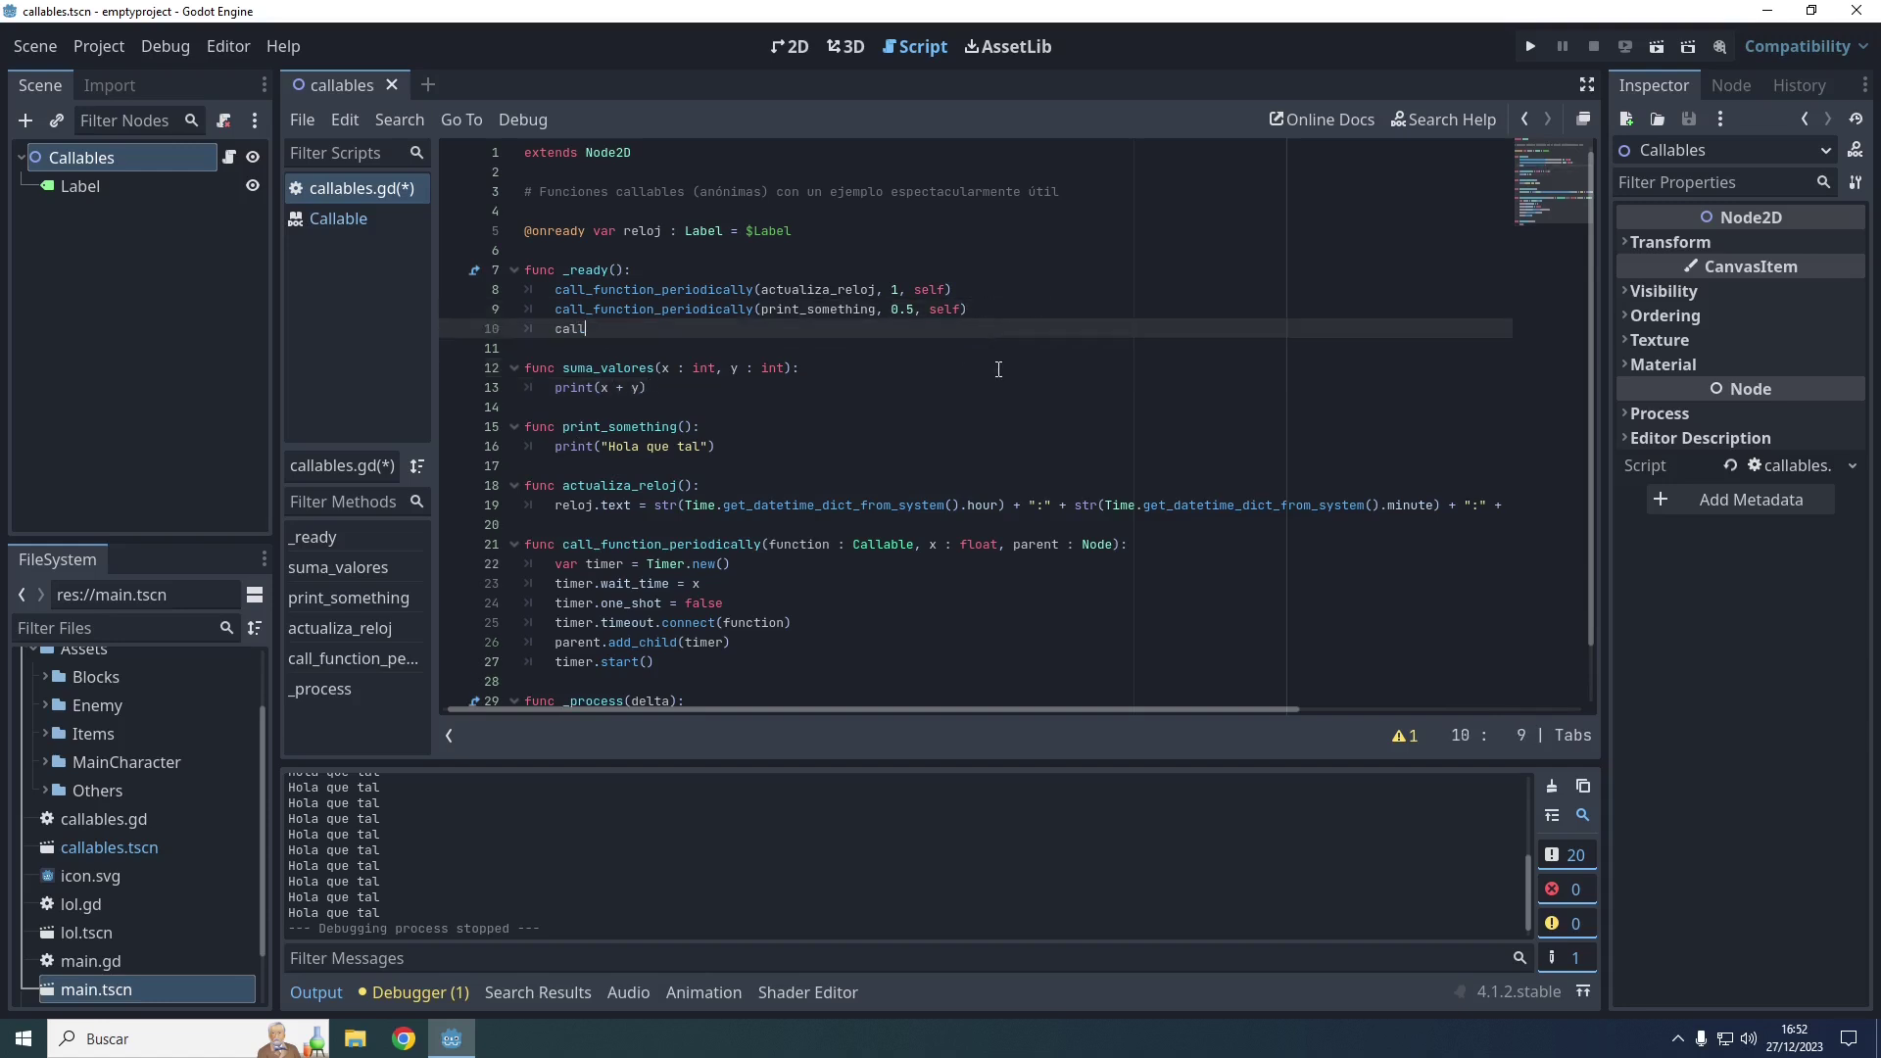
type("cal")
key("Return")
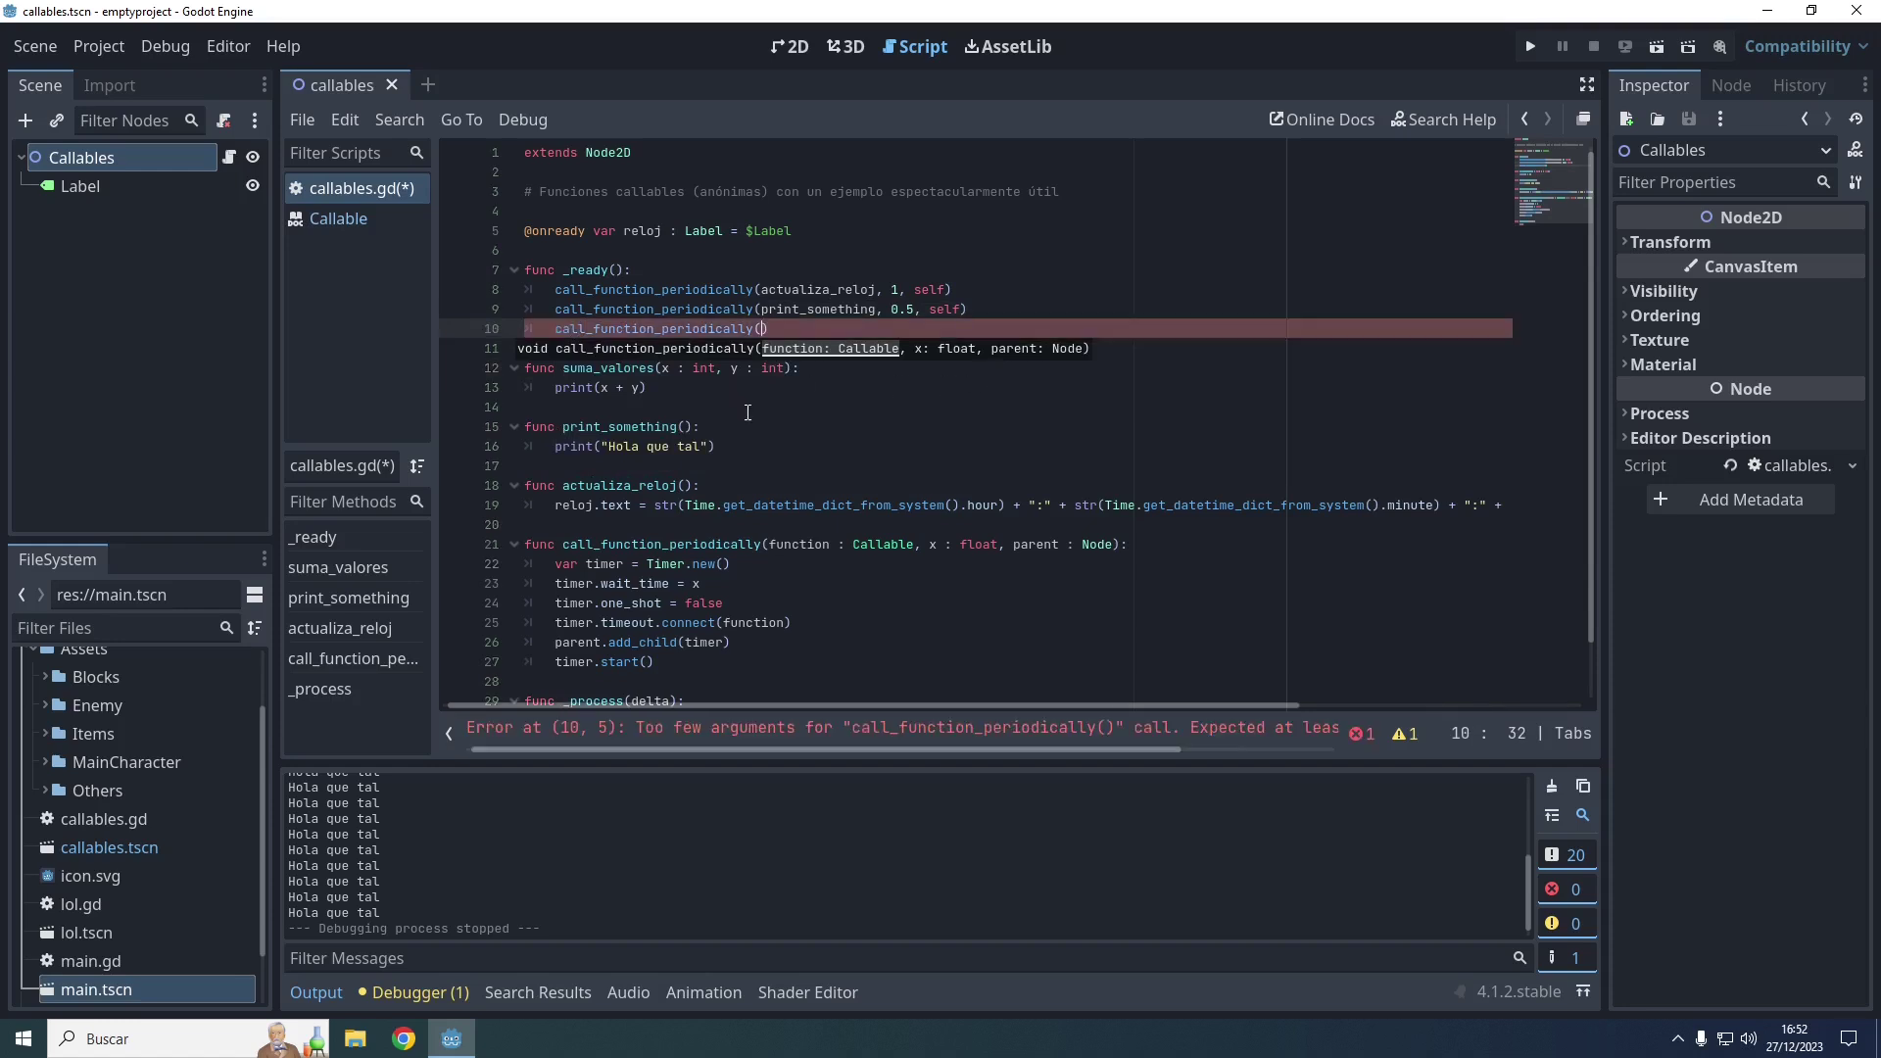
type("sum")
key("Return")
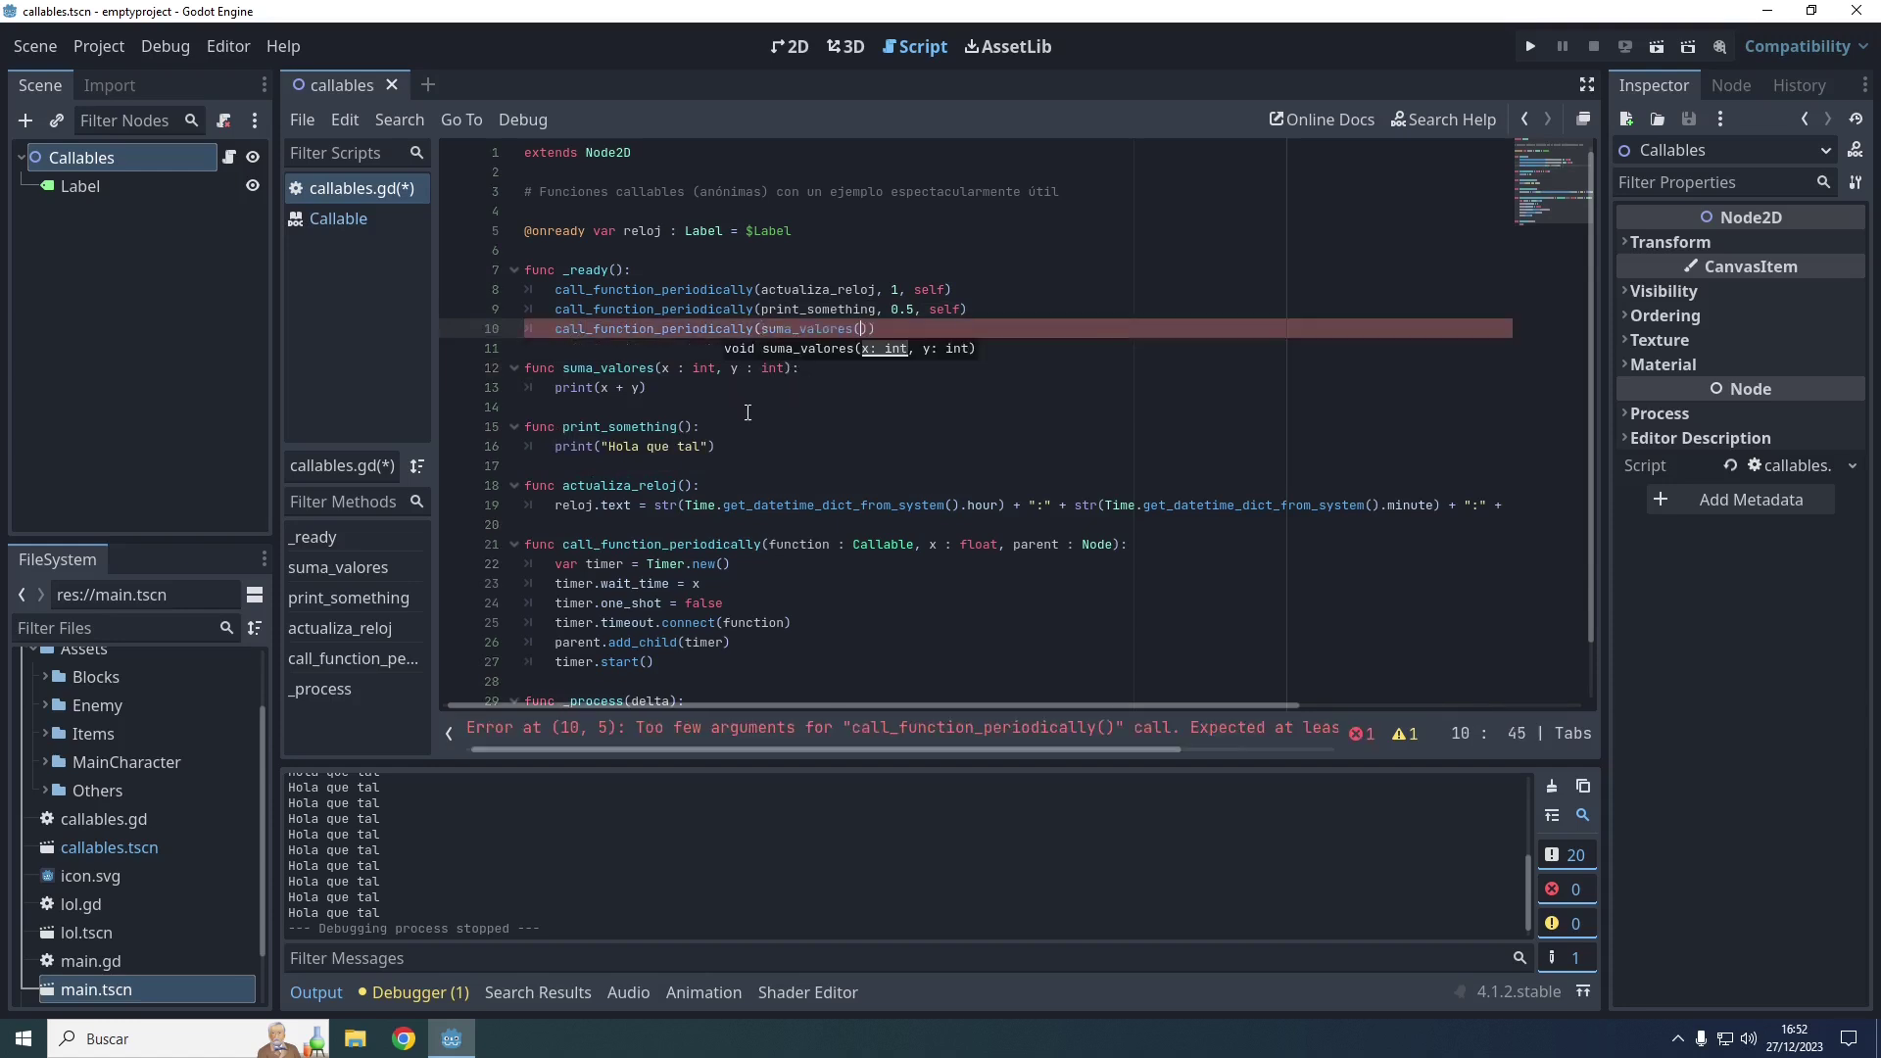
key("Delete")
key("Delete")
type(", 1, self")
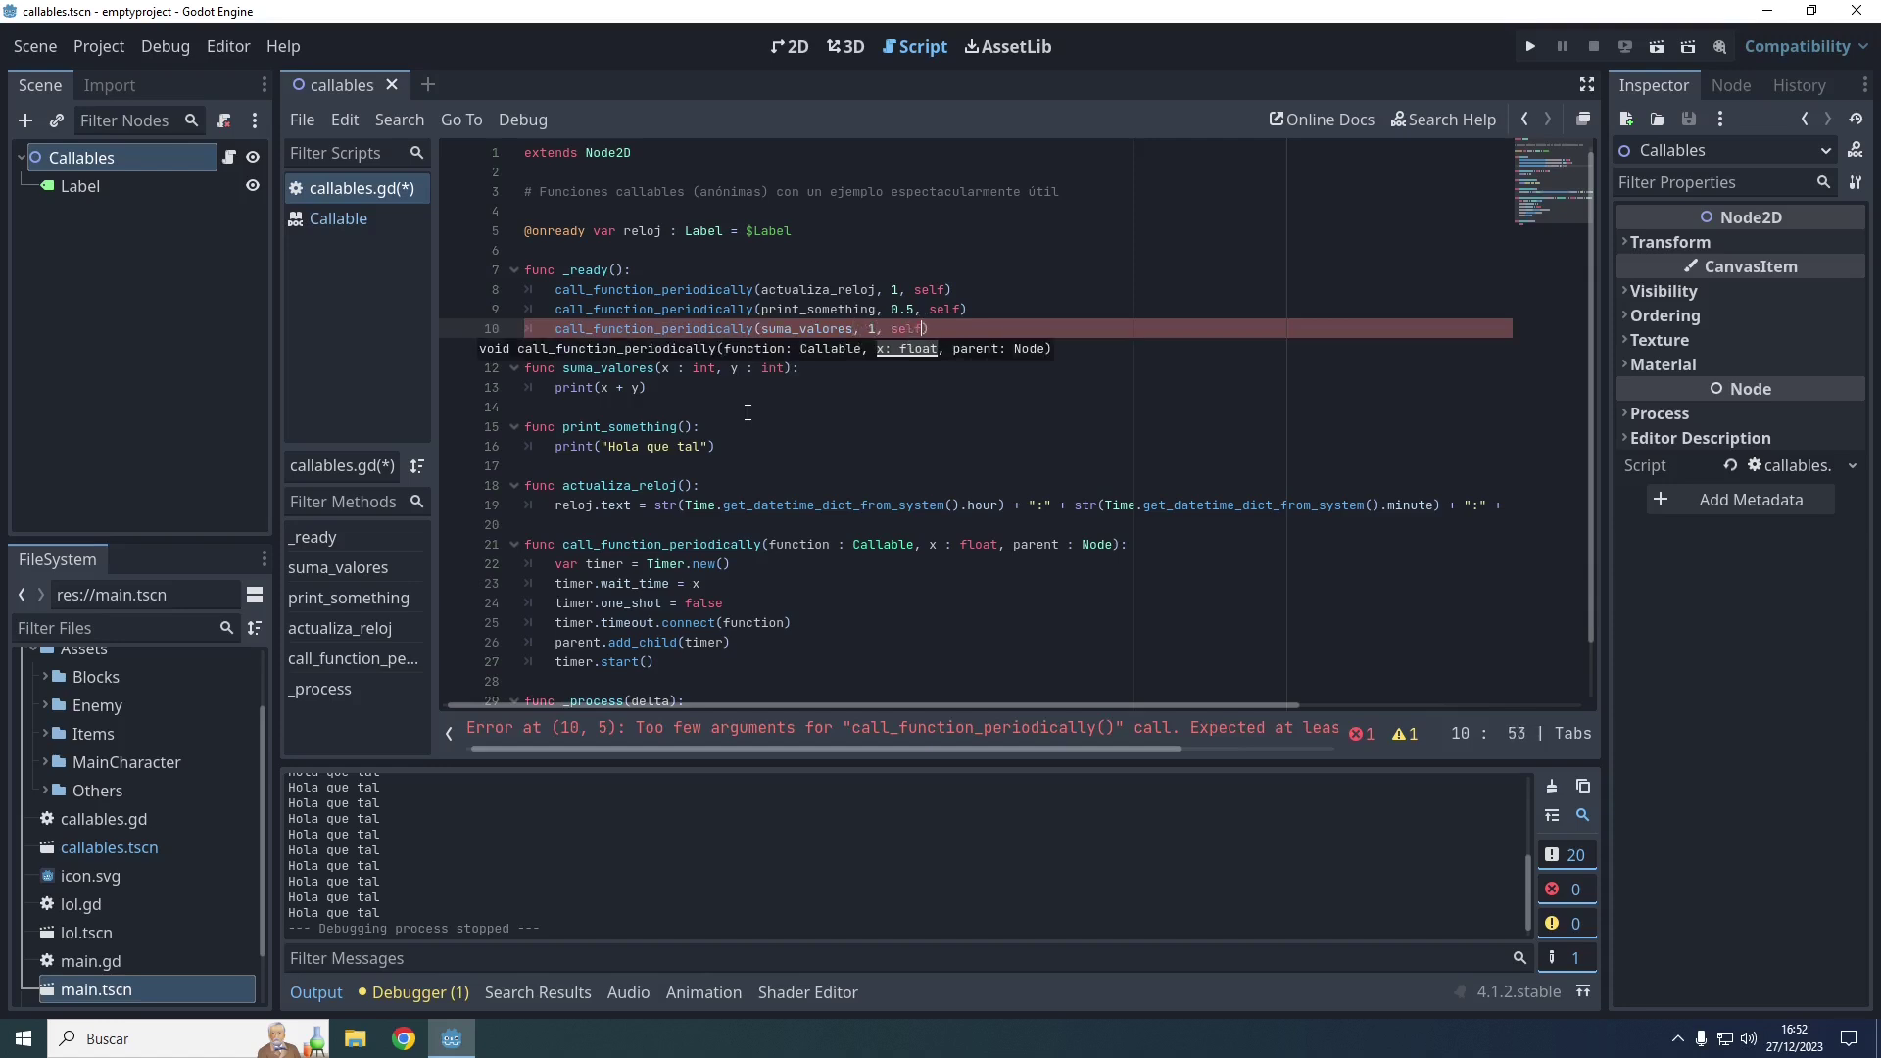
left_click(963, 330)
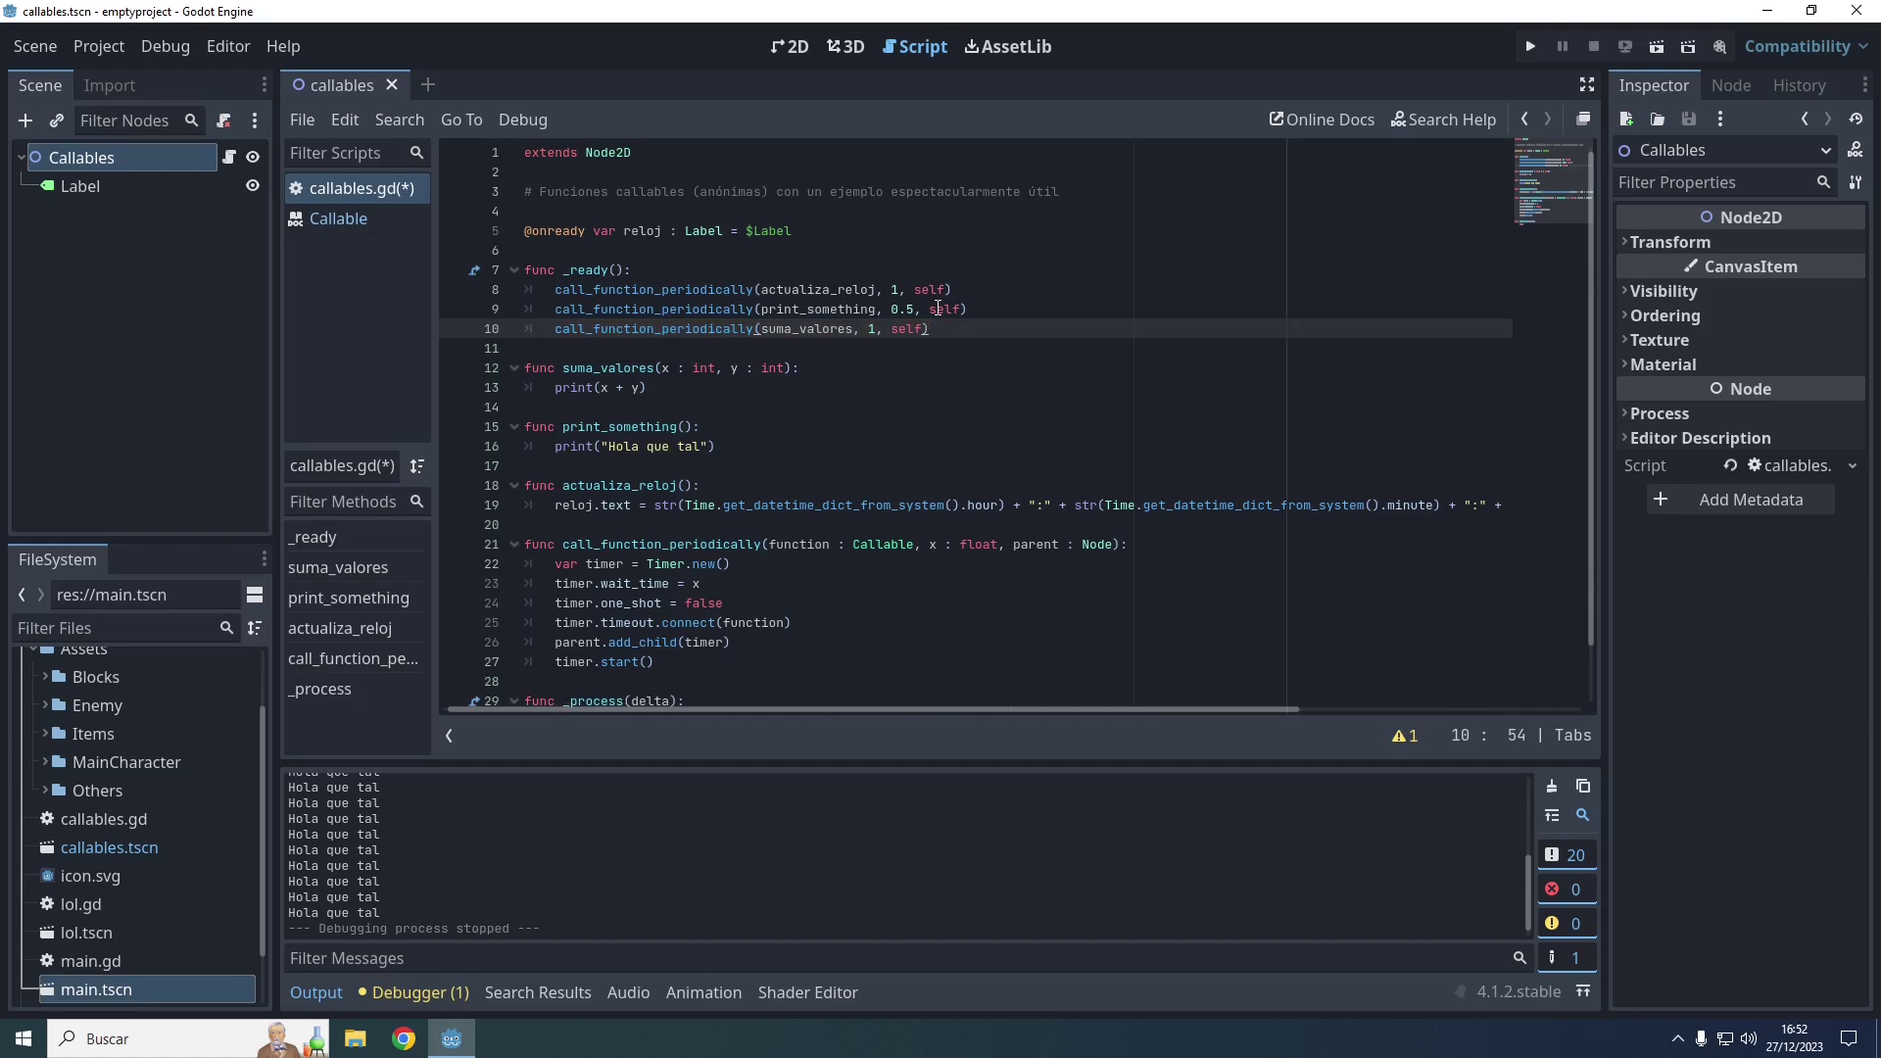
- Highlight suma_valores, the function parameter and the two int parameters, then run the scene with F6
double_click(828, 328)
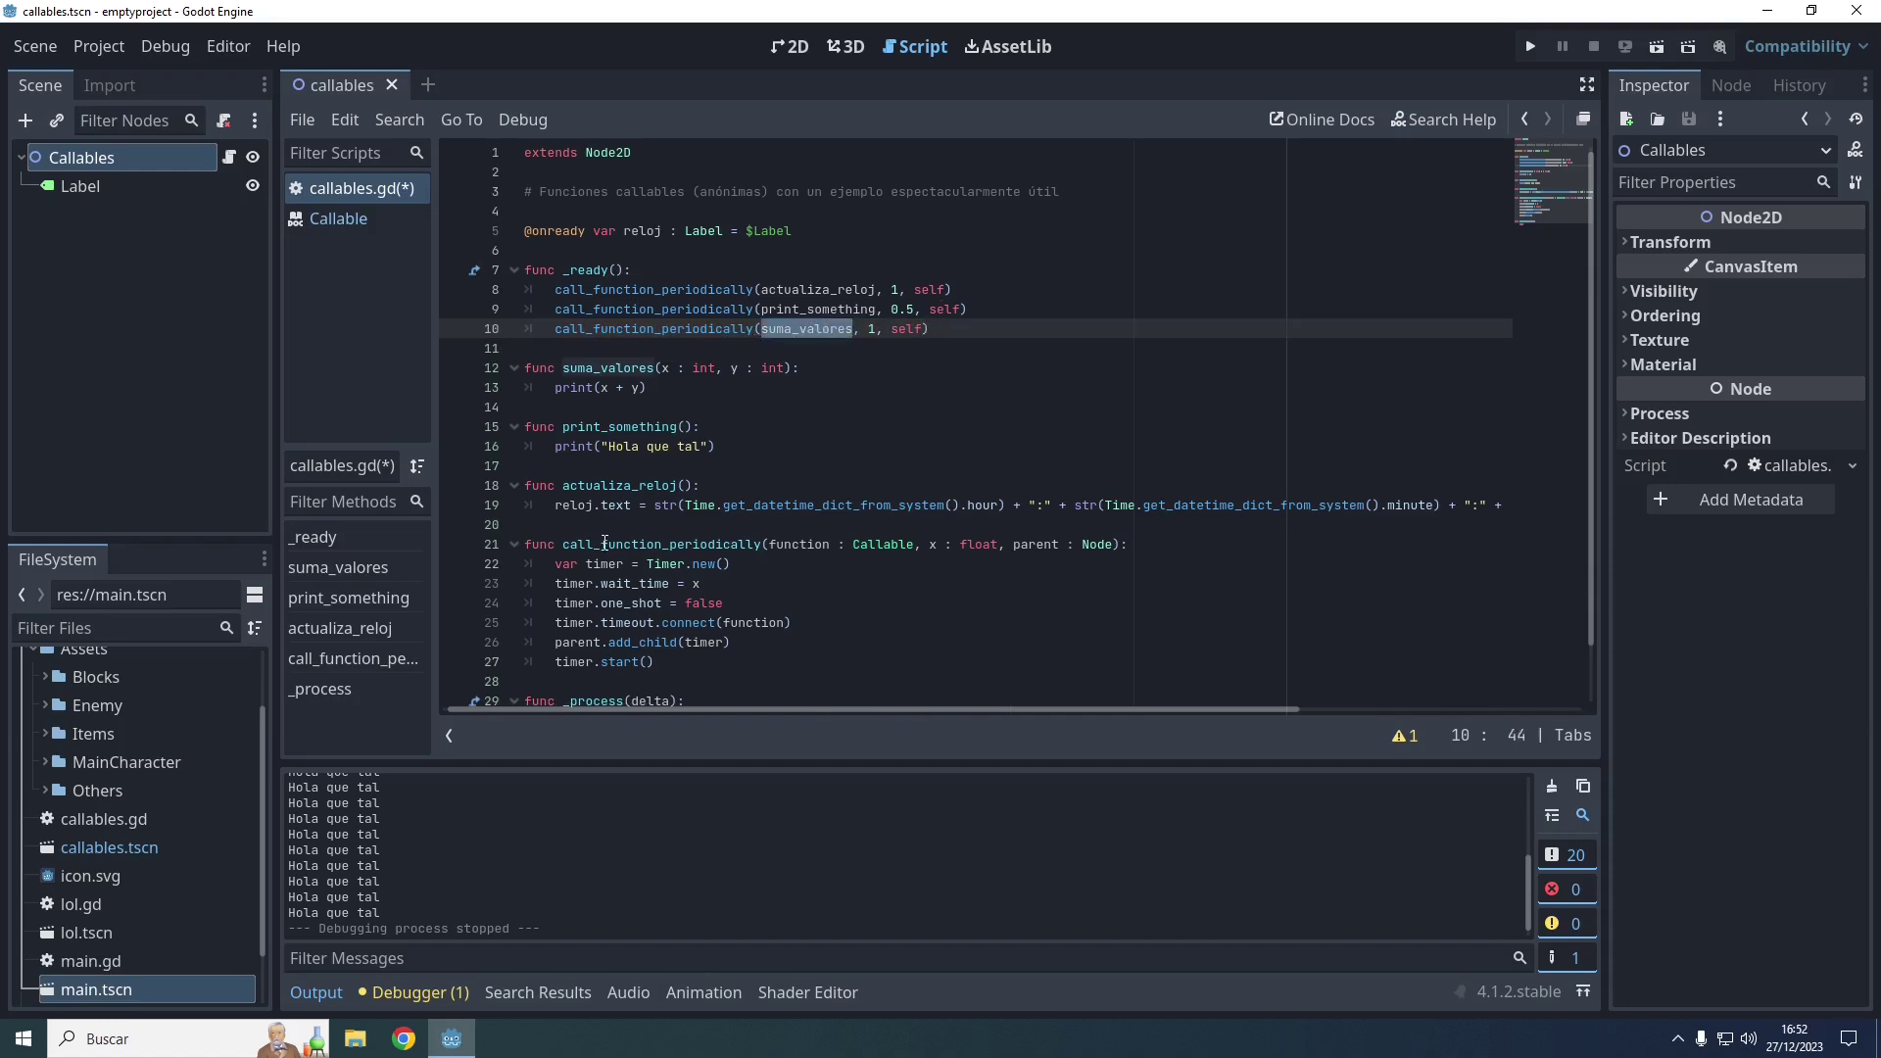
double_click(801, 544)
left_click(755, 628)
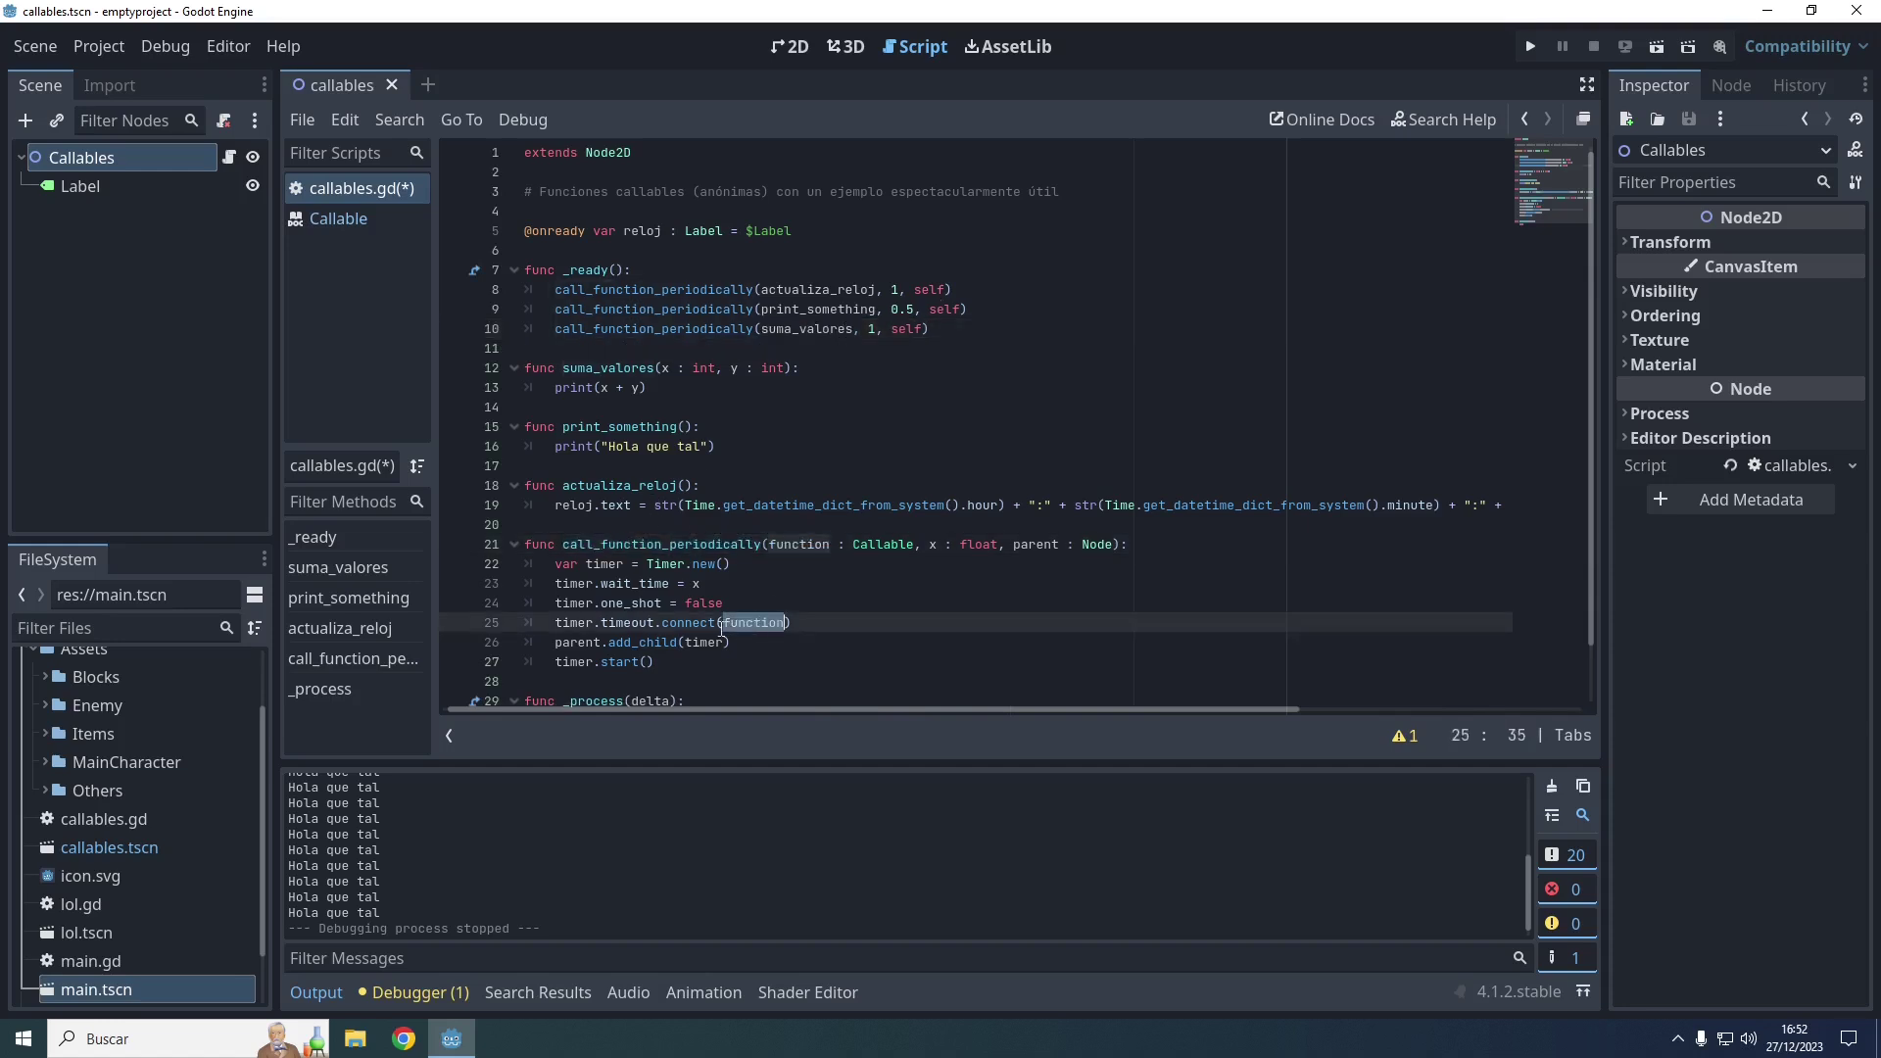
key("End")
left_click_drag(654, 367, 808, 364)
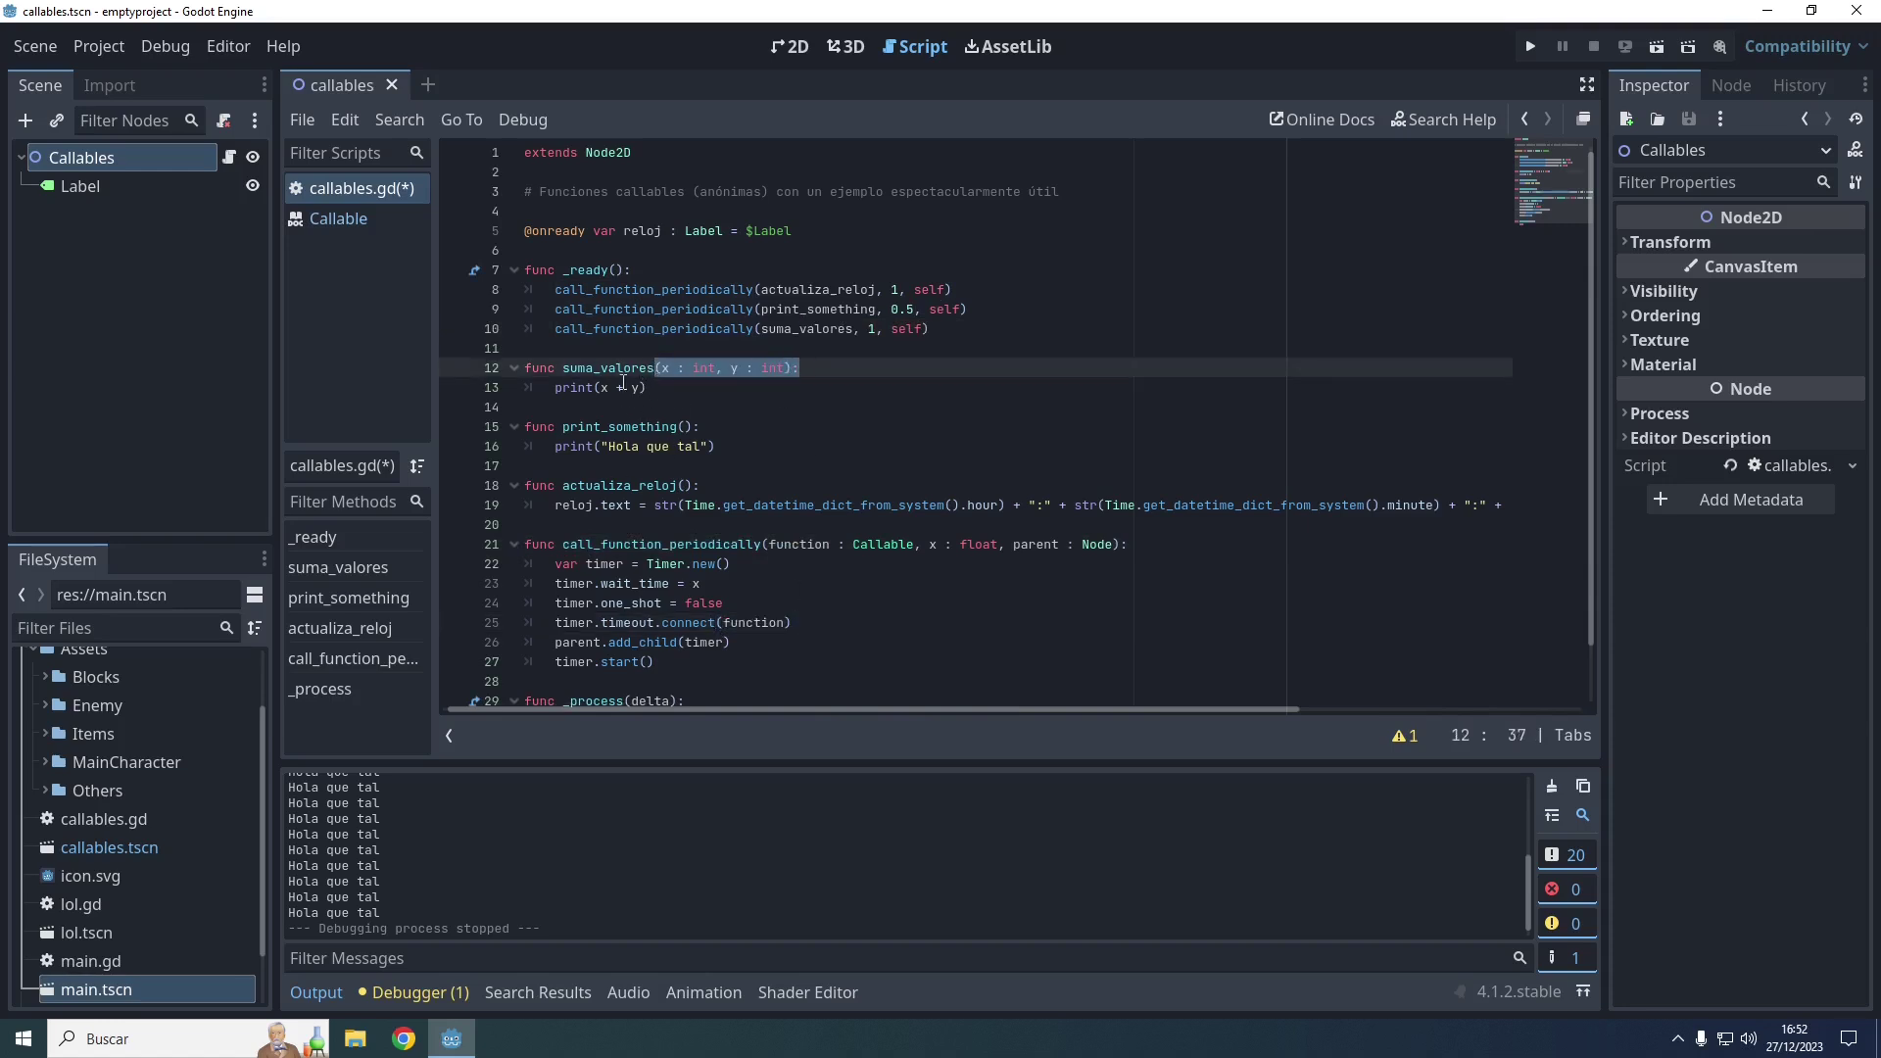
key("F6")
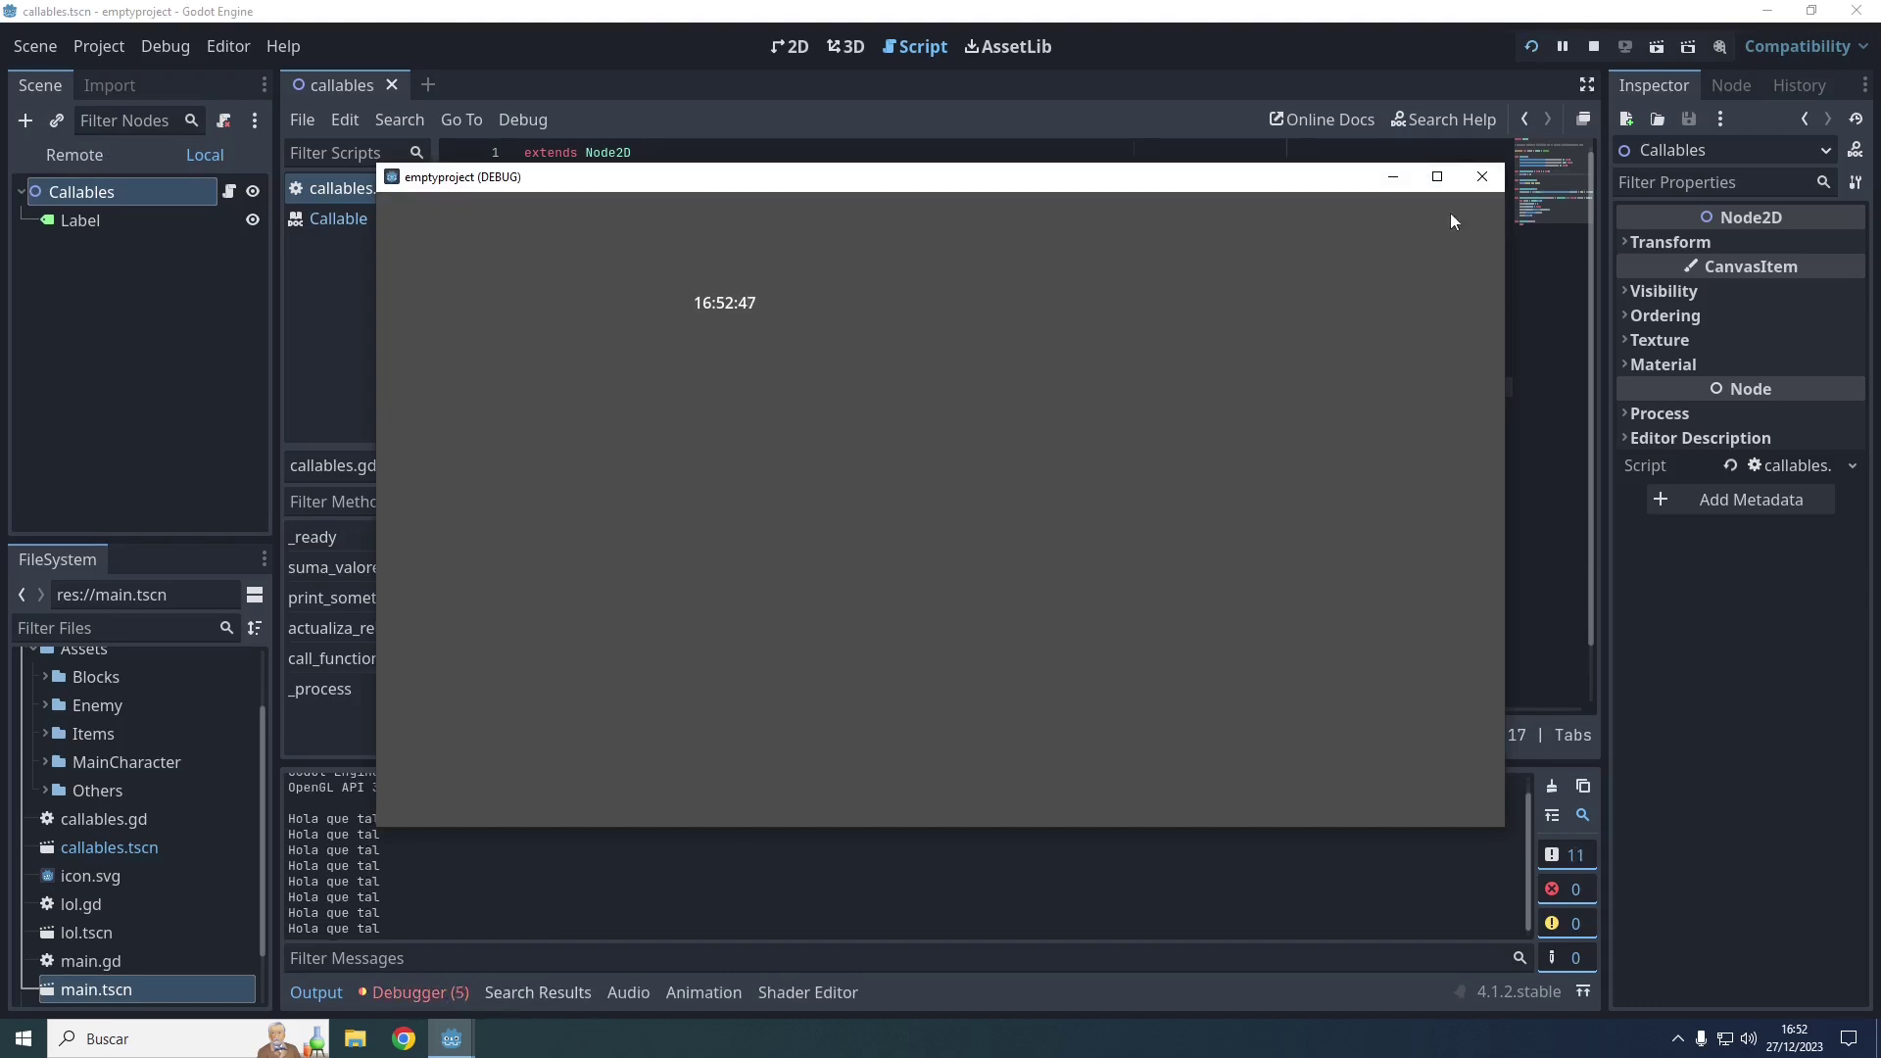
- Close the game window and show the Debugger's Errors tab with the suma_valores timeout failures
left_click(1482, 177)
left_click(437, 994)
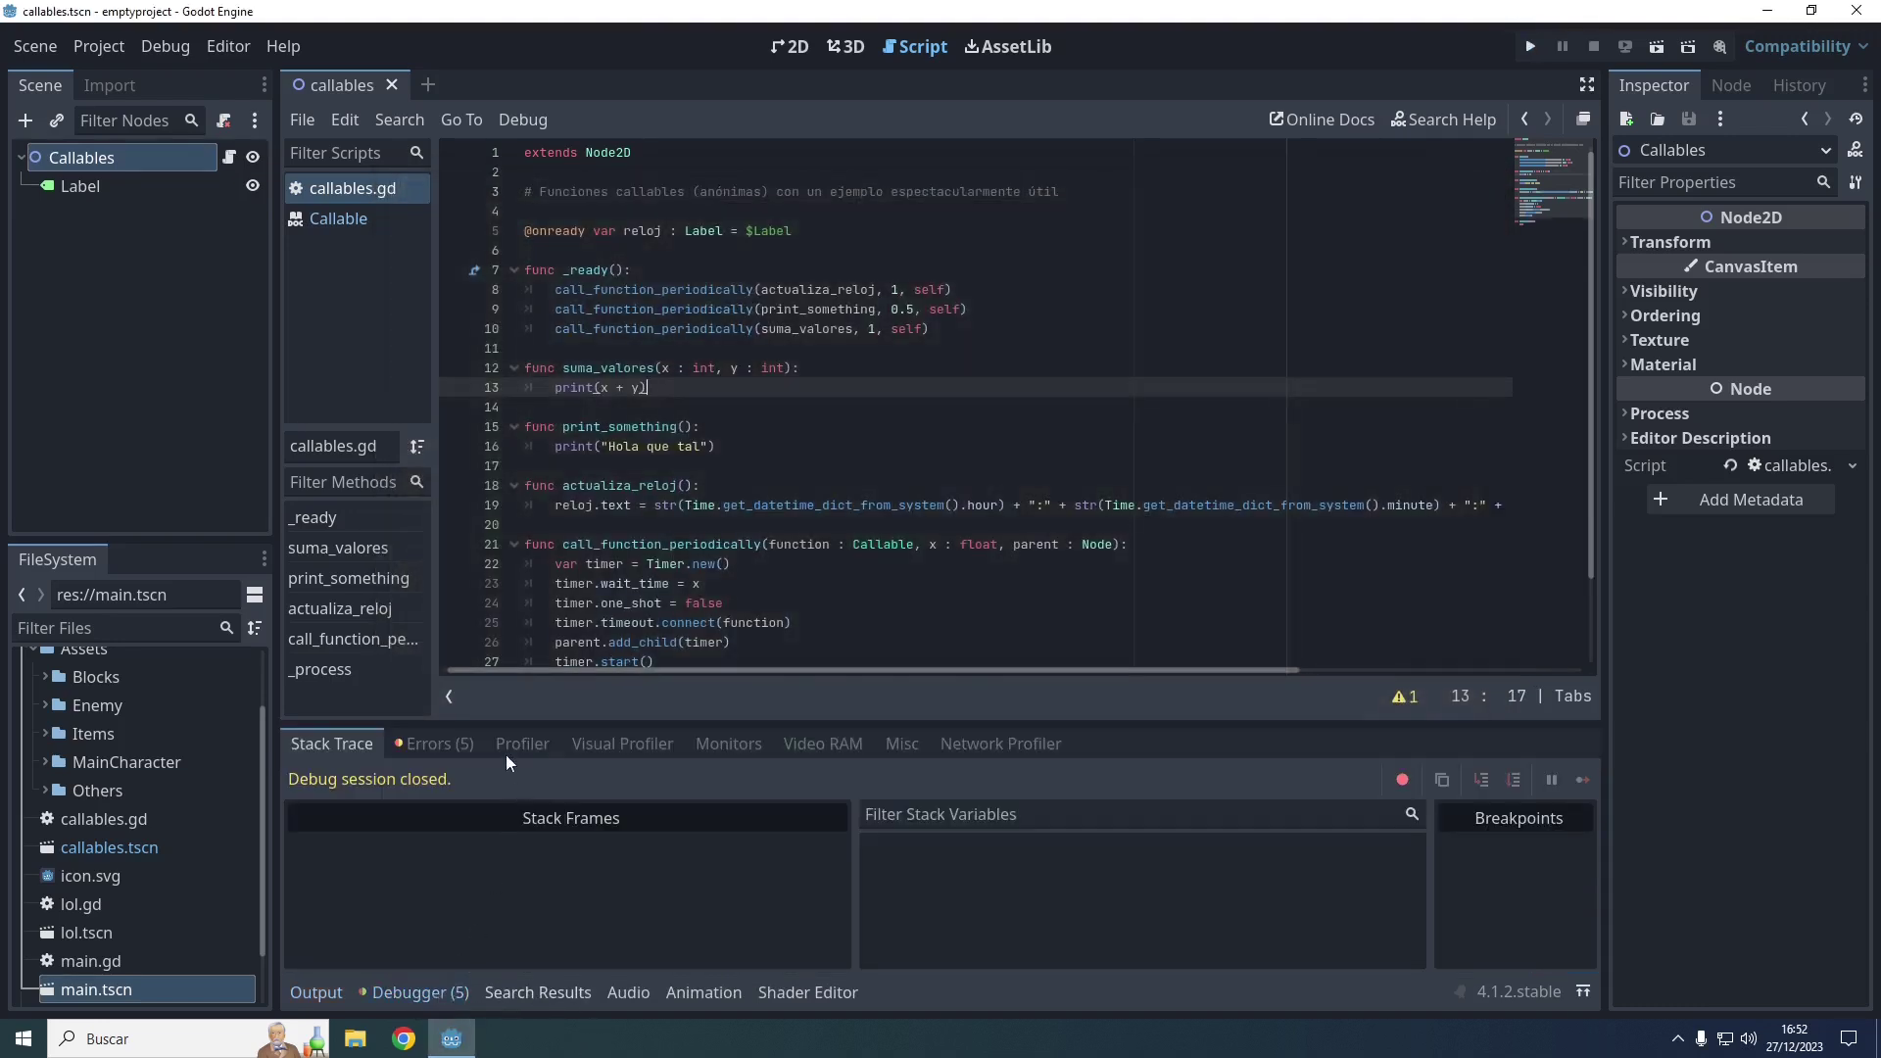
left_click(438, 743)
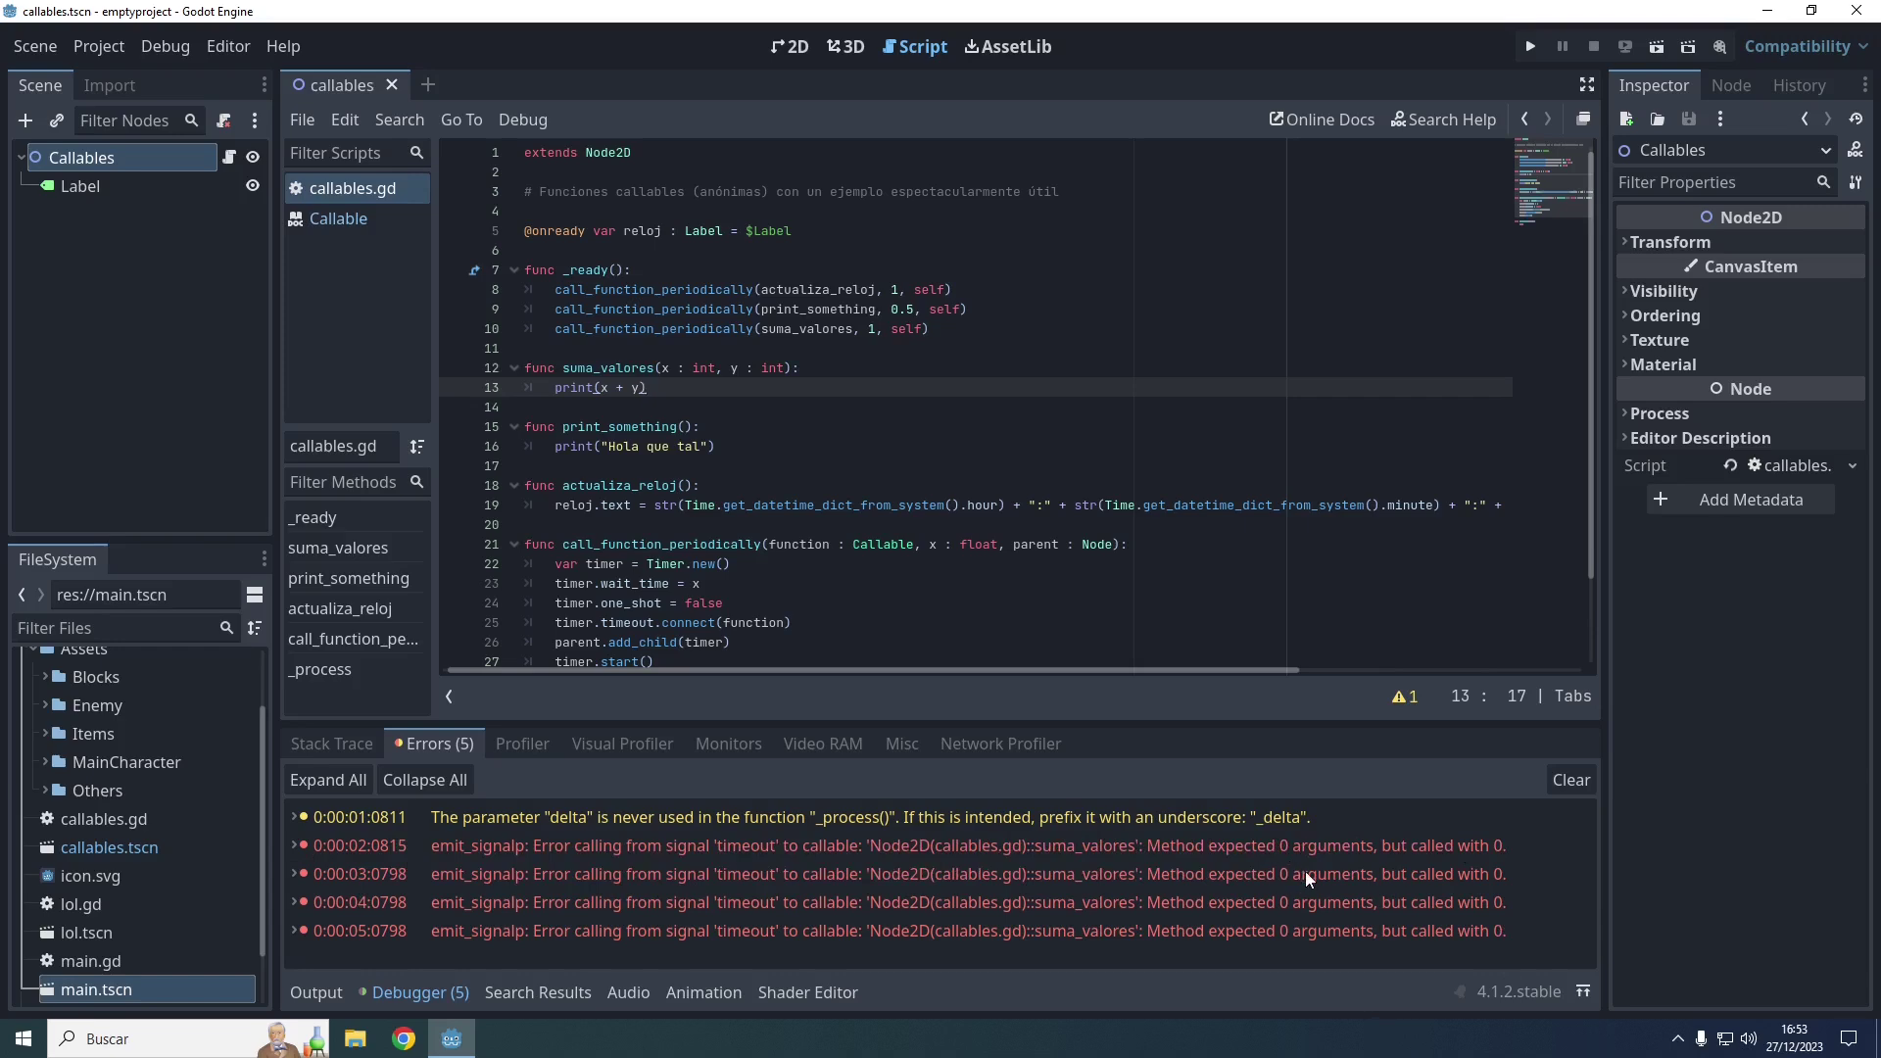
- Inspect the suma_valores timeout error and the timeout connect line in call_function_periodically
left_click(968, 845)
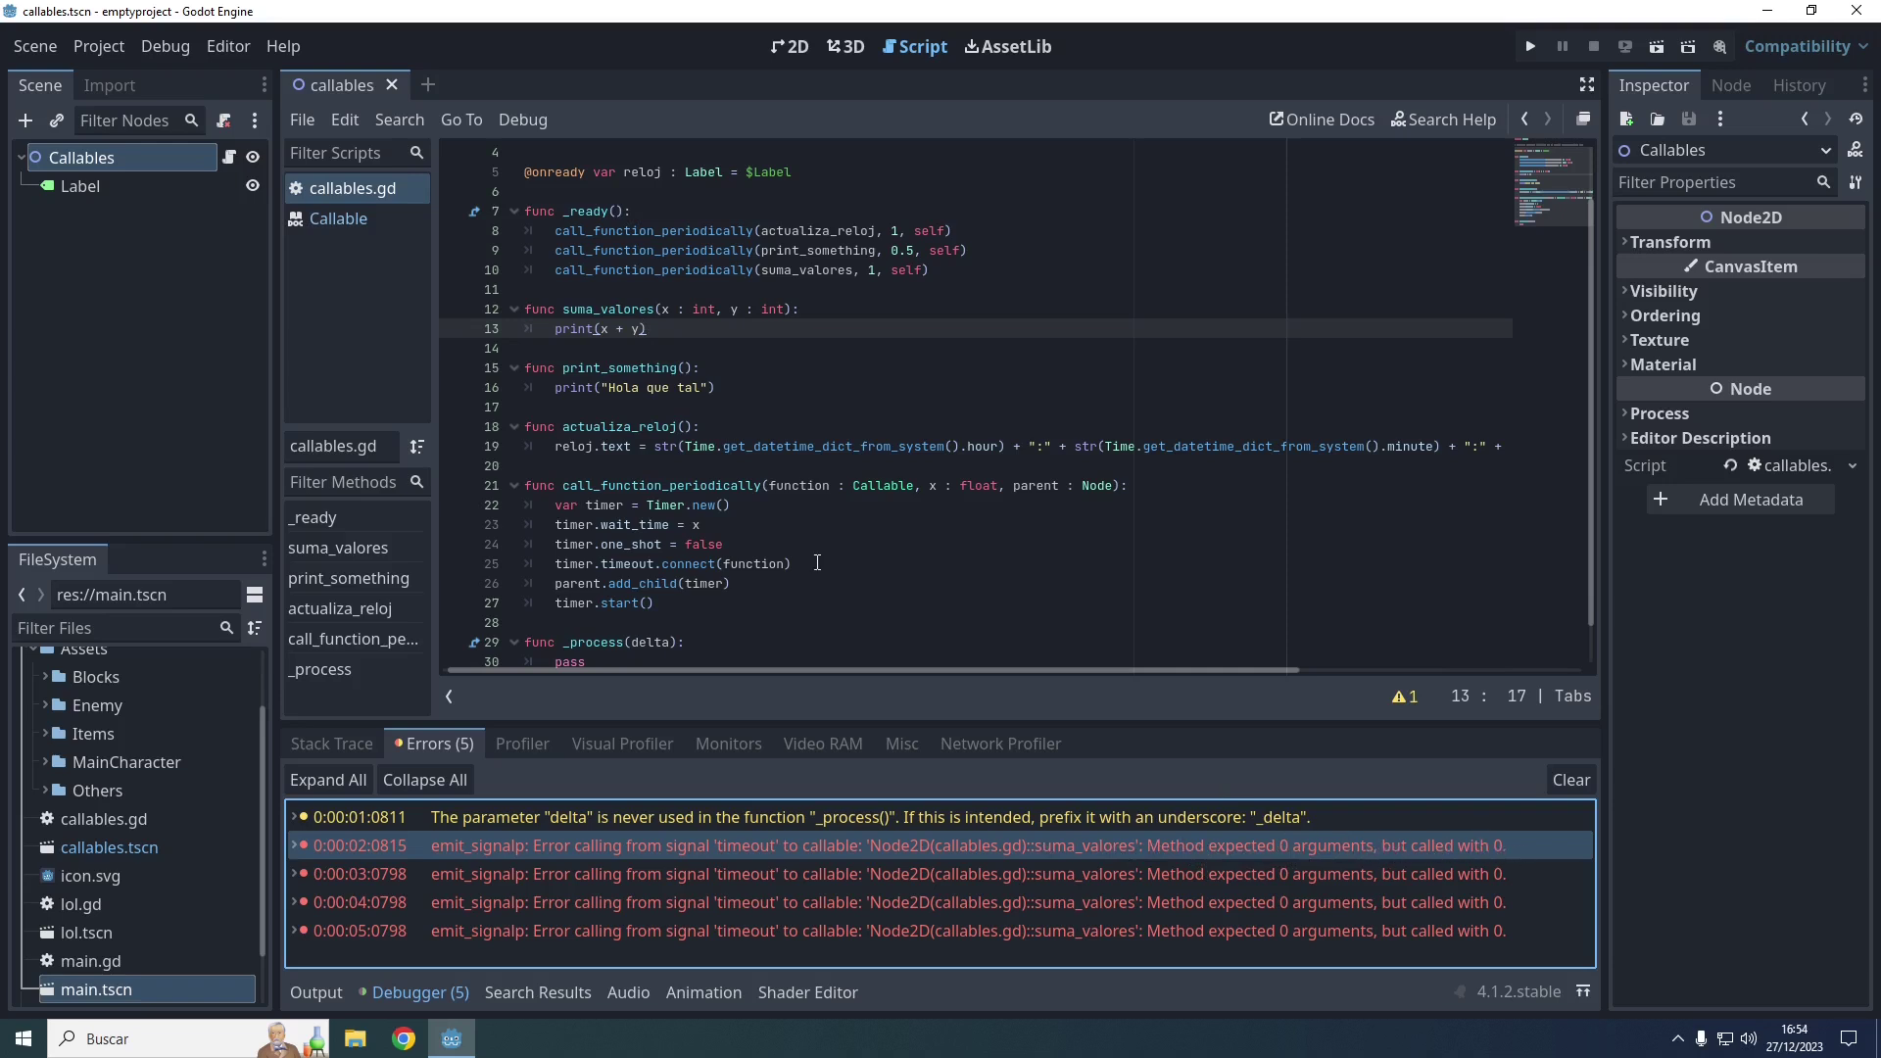
left_click(817, 563)
double_click(755, 563)
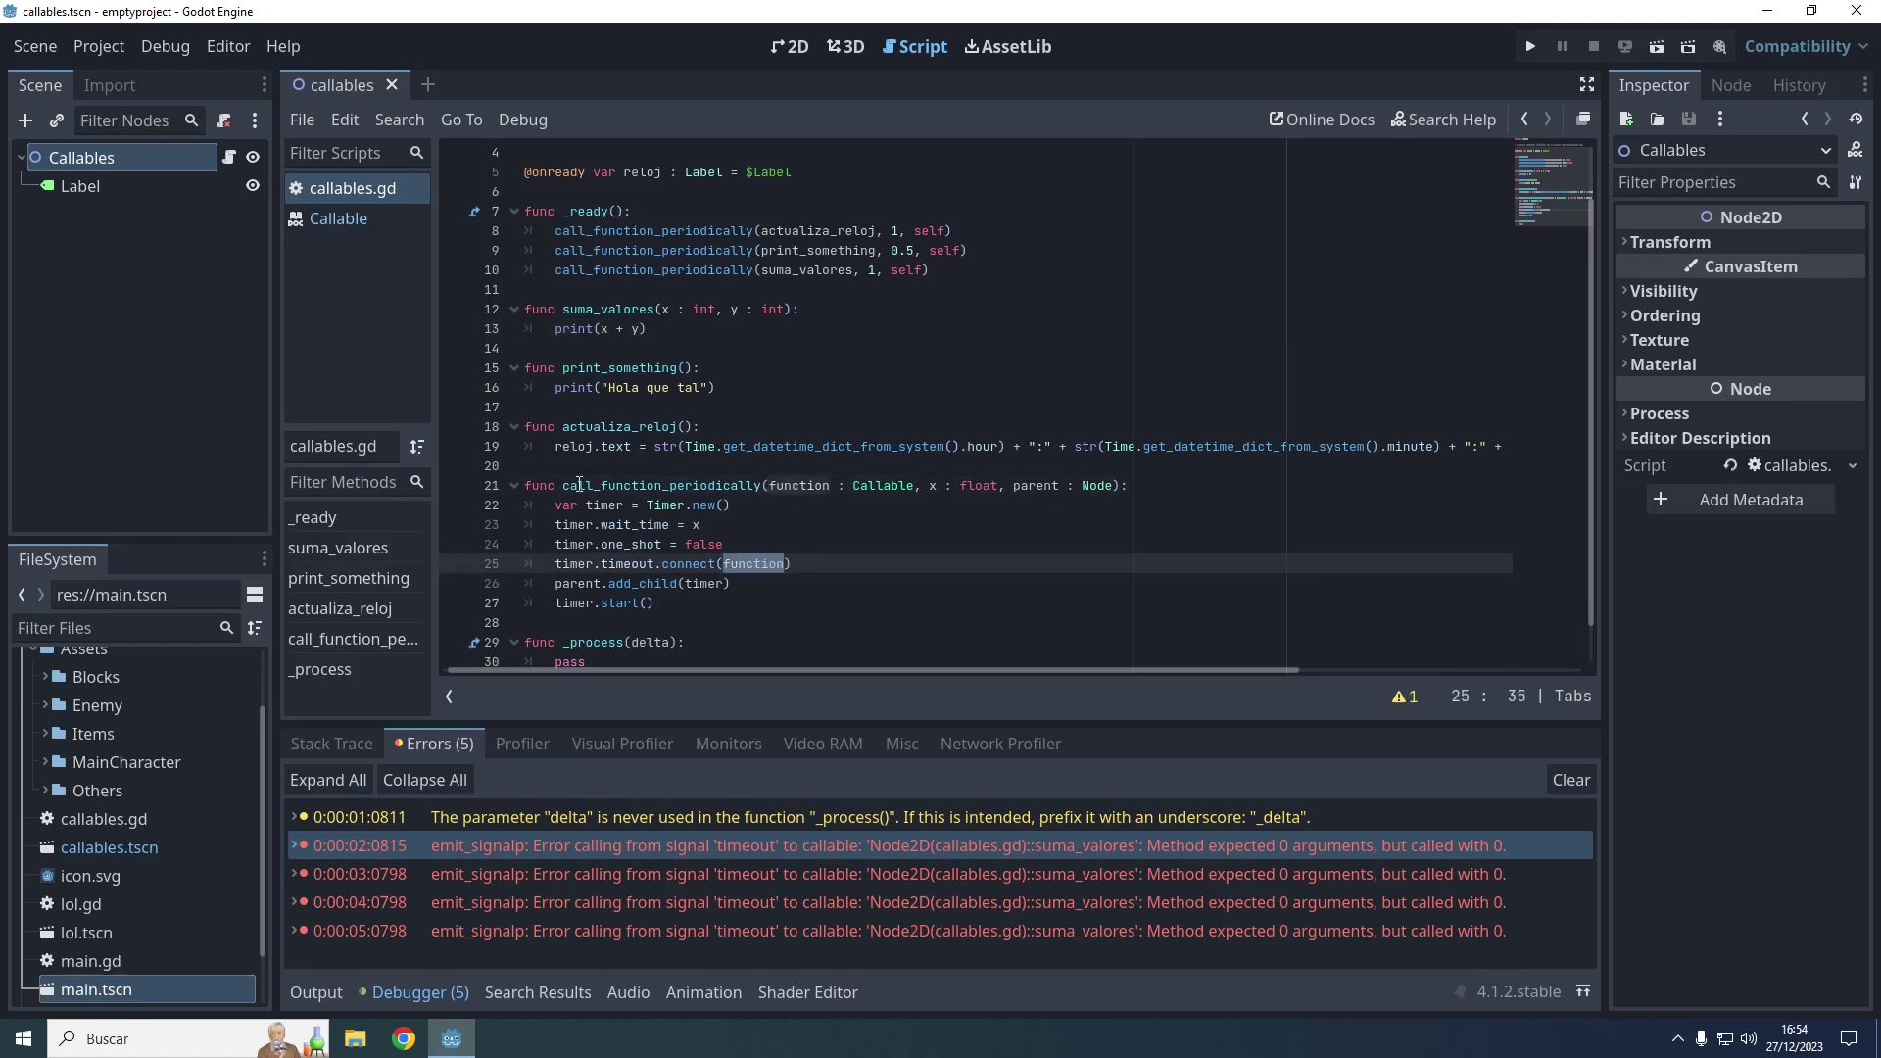
left_click_drag(524, 485, 742, 594)
left_click(684, 427)
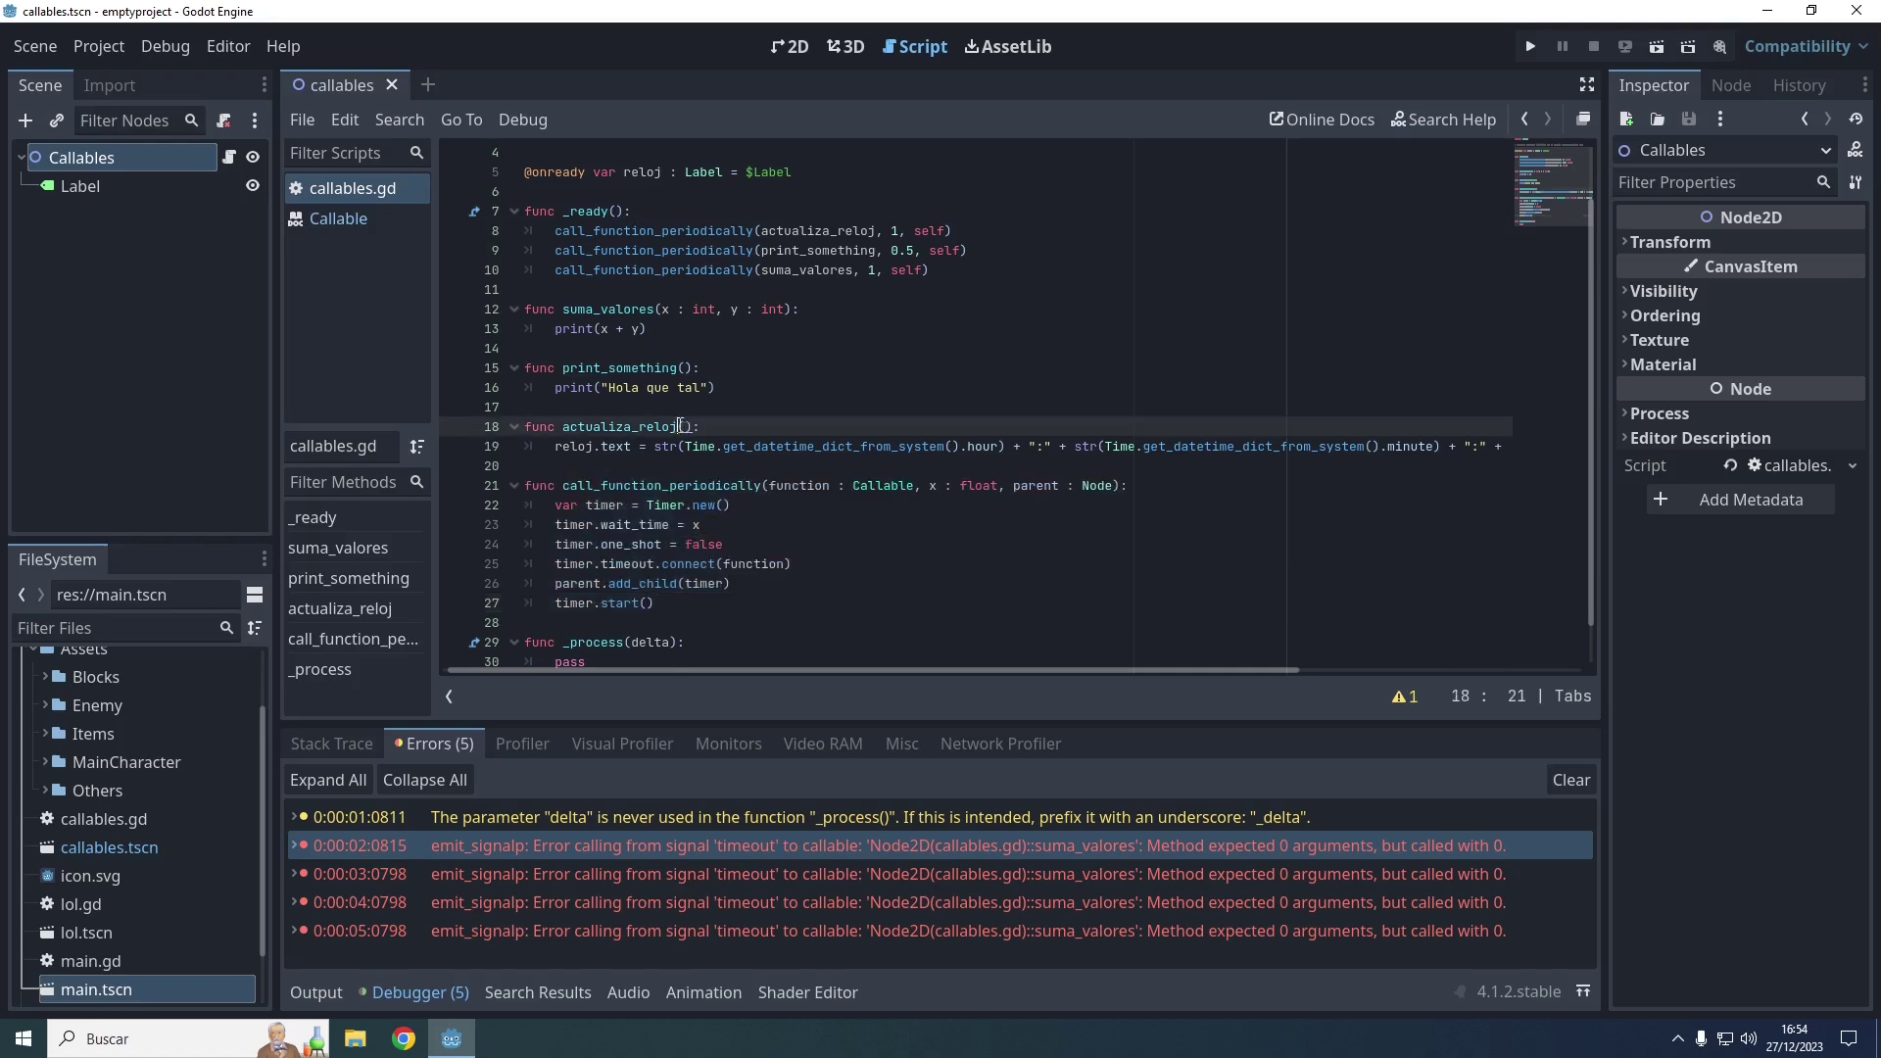
left_click_drag(548, 568, 778, 569)
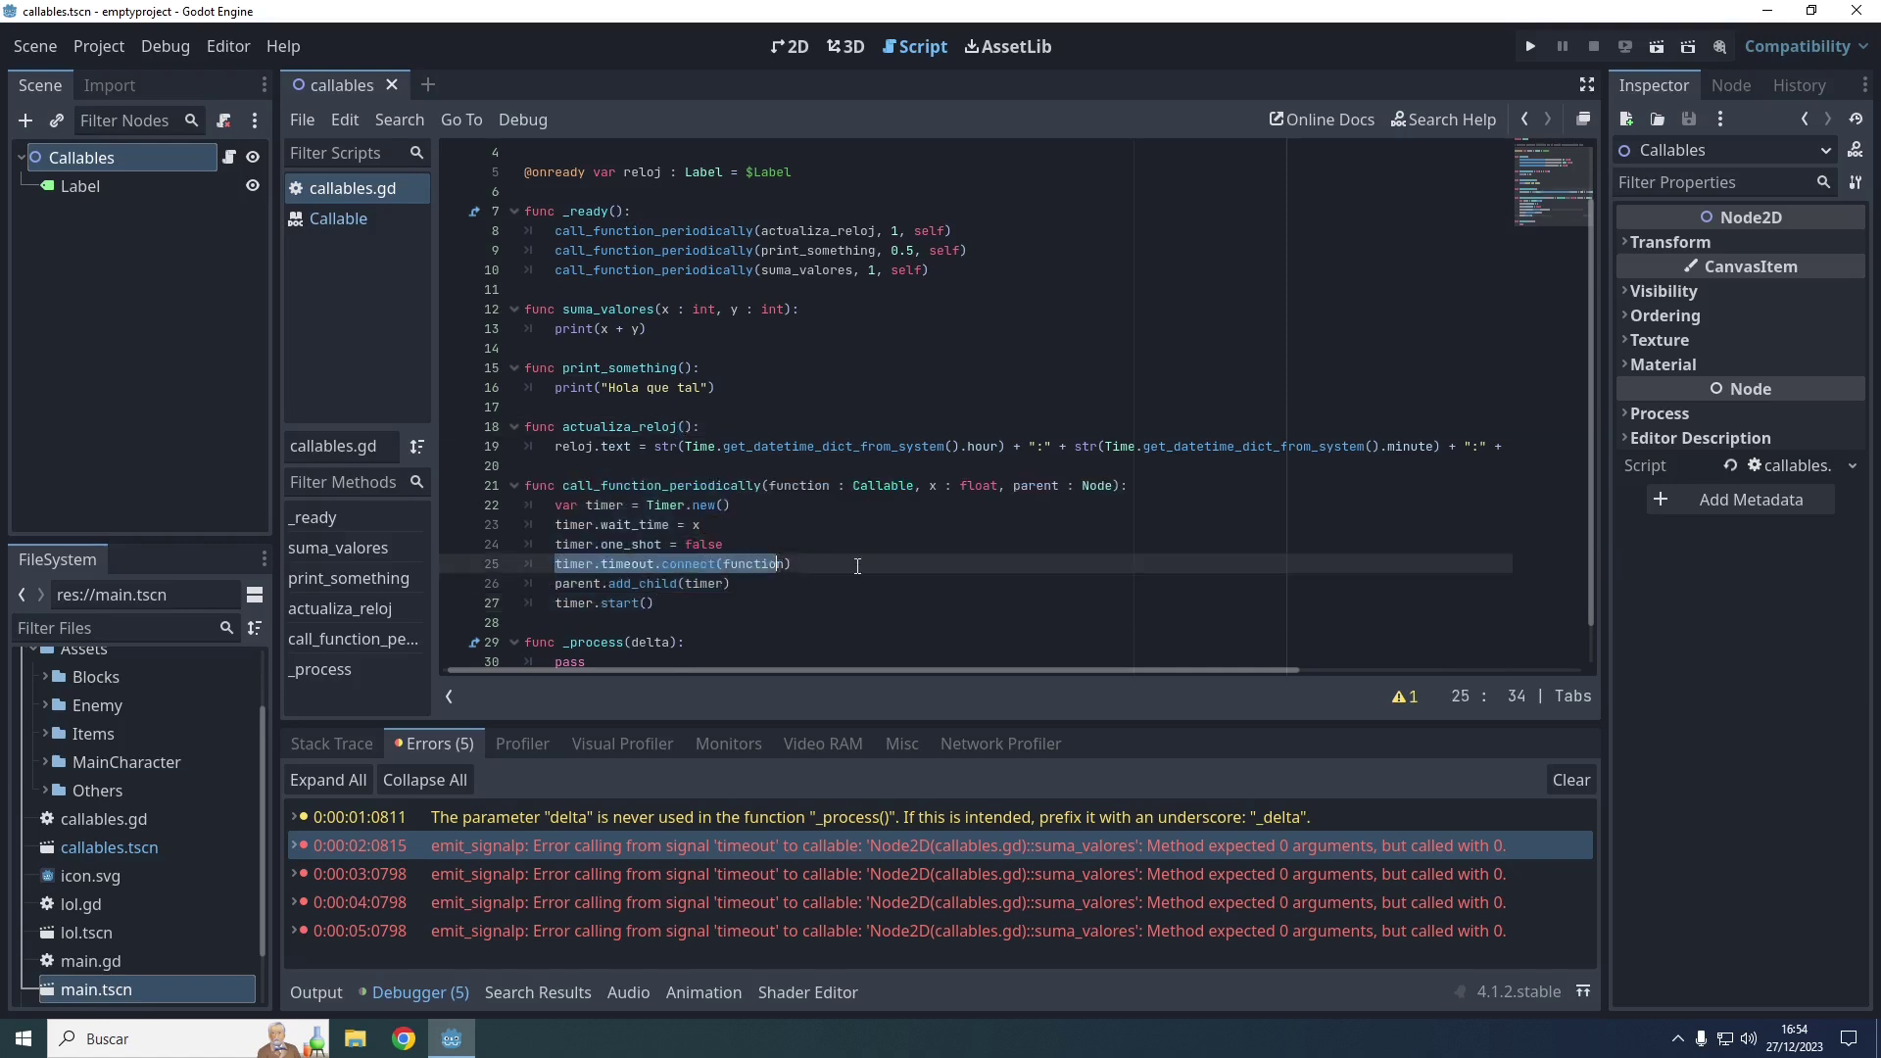
left_click(857, 566)
double_click(799, 485)
double_click(754, 564)
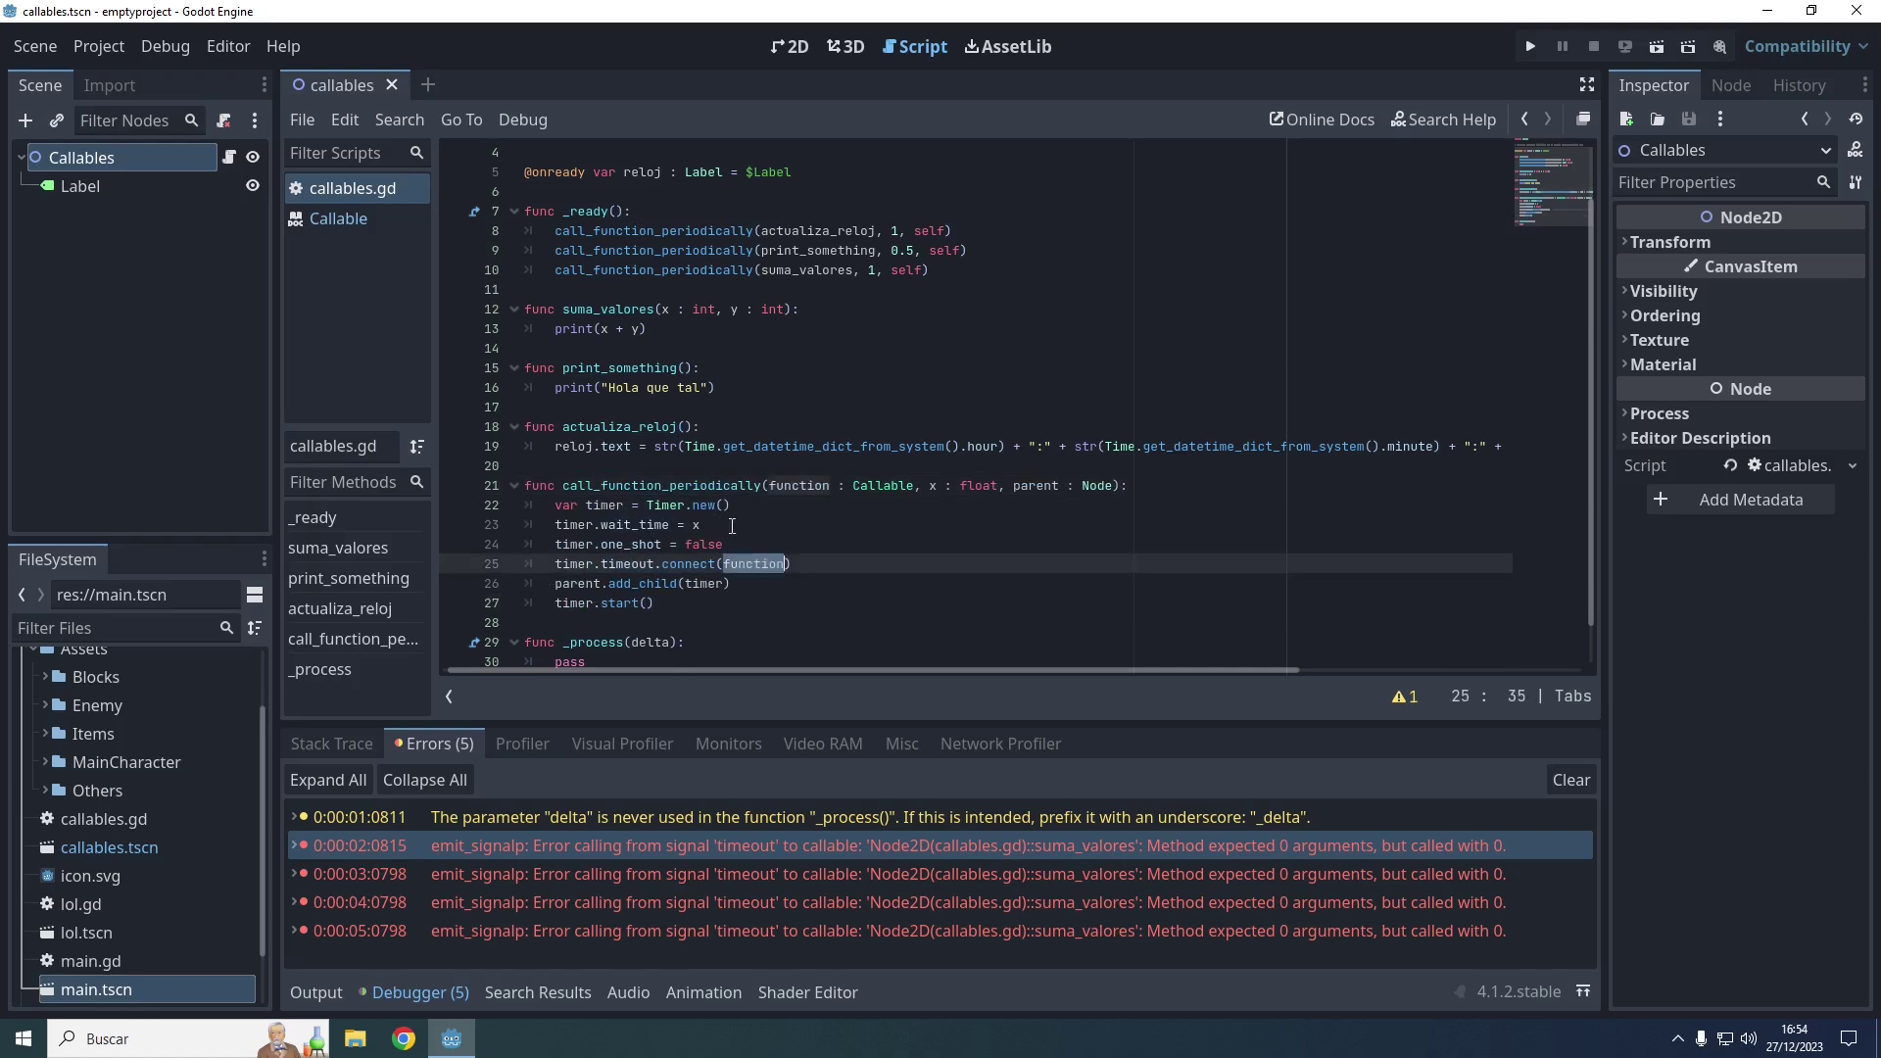
- Review the actualiza_reloj, print_something and suma_valores definitions and line 10's argument
double_click(635, 425)
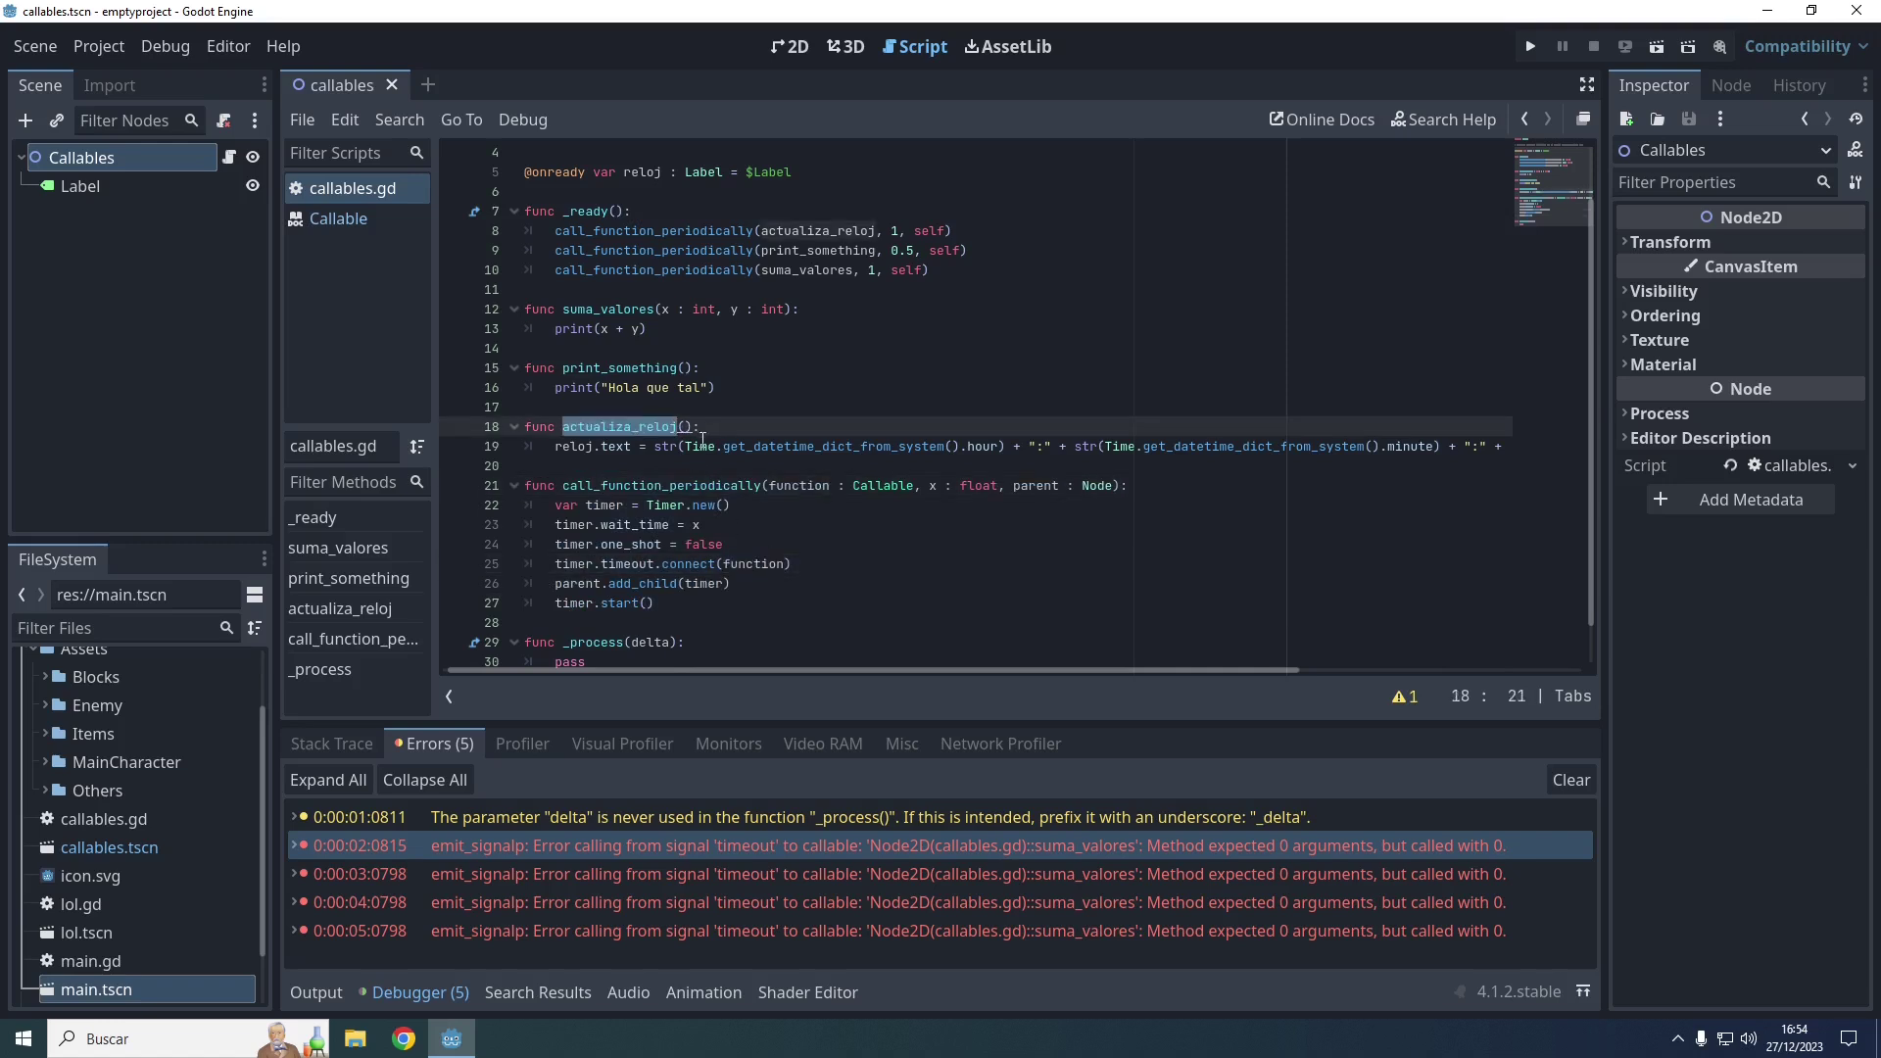
double_click(643, 371)
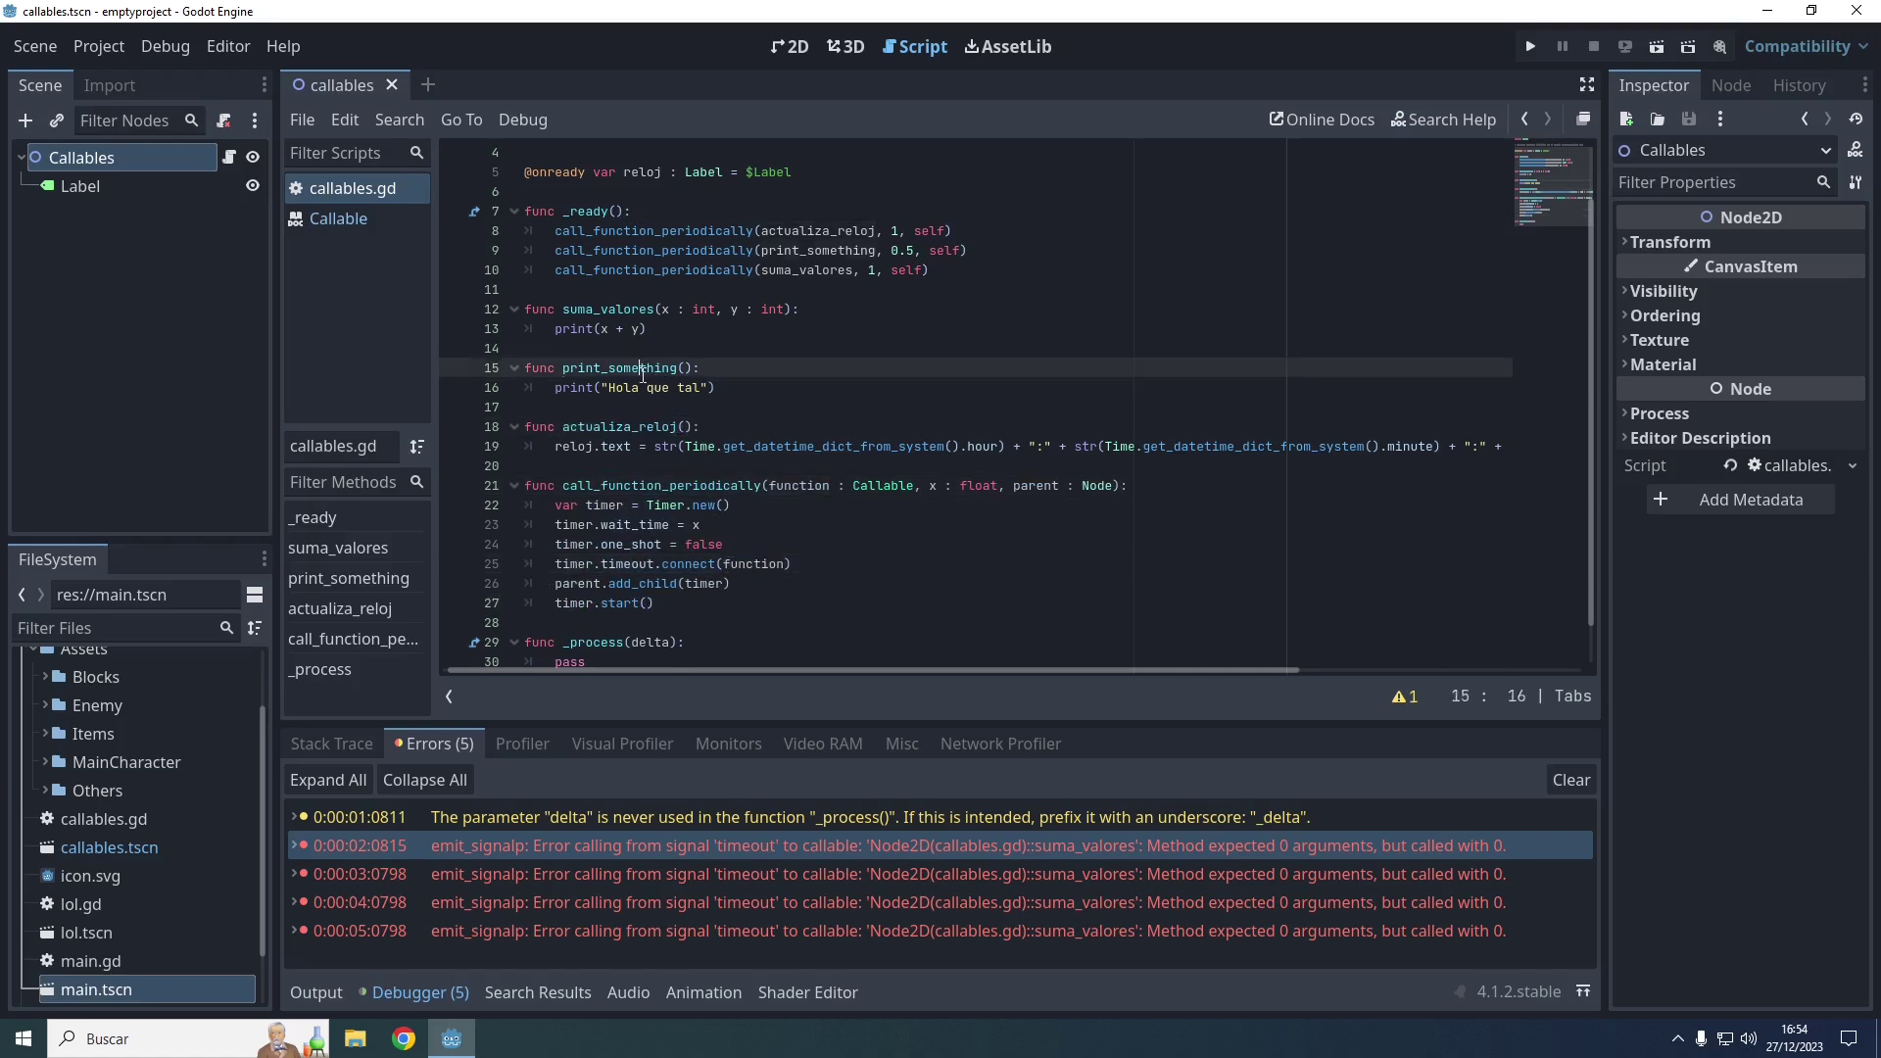
left_click_drag(657, 306, 795, 309)
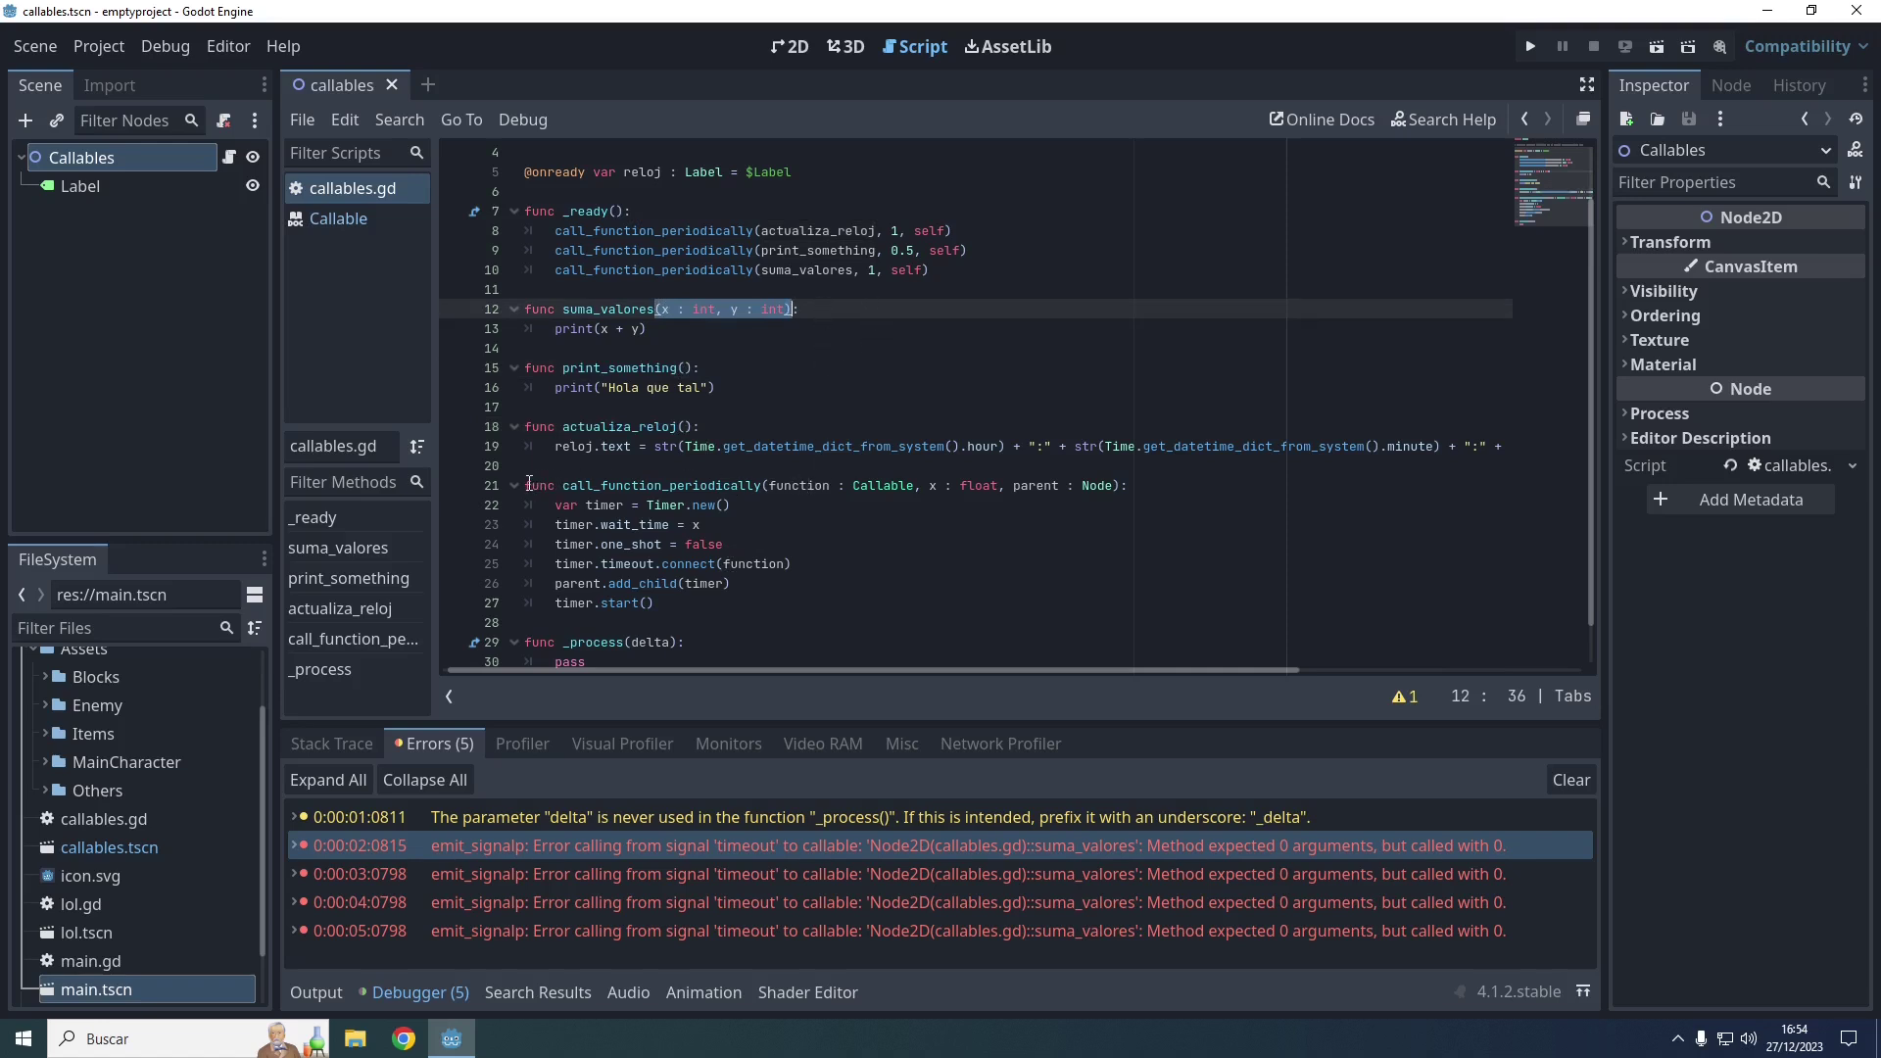
left_click_drag(526, 485, 712, 596)
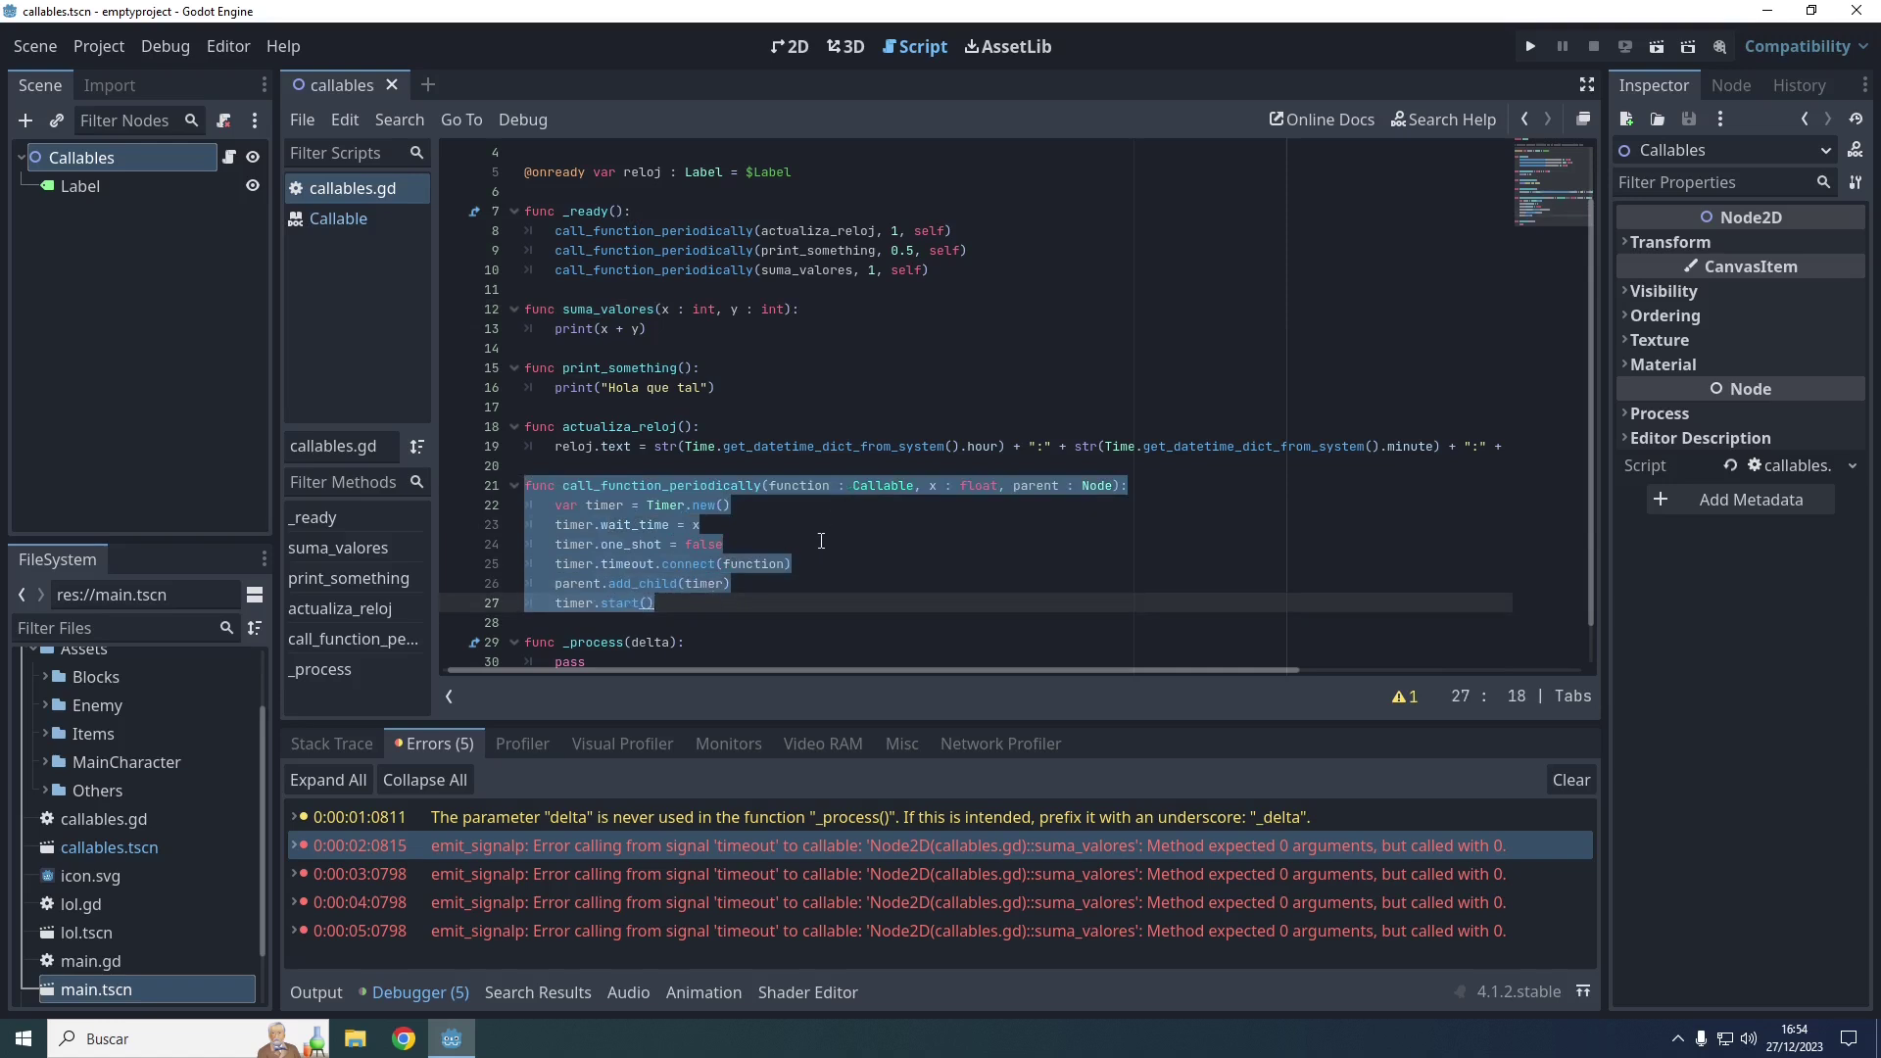
left_click(803, 563)
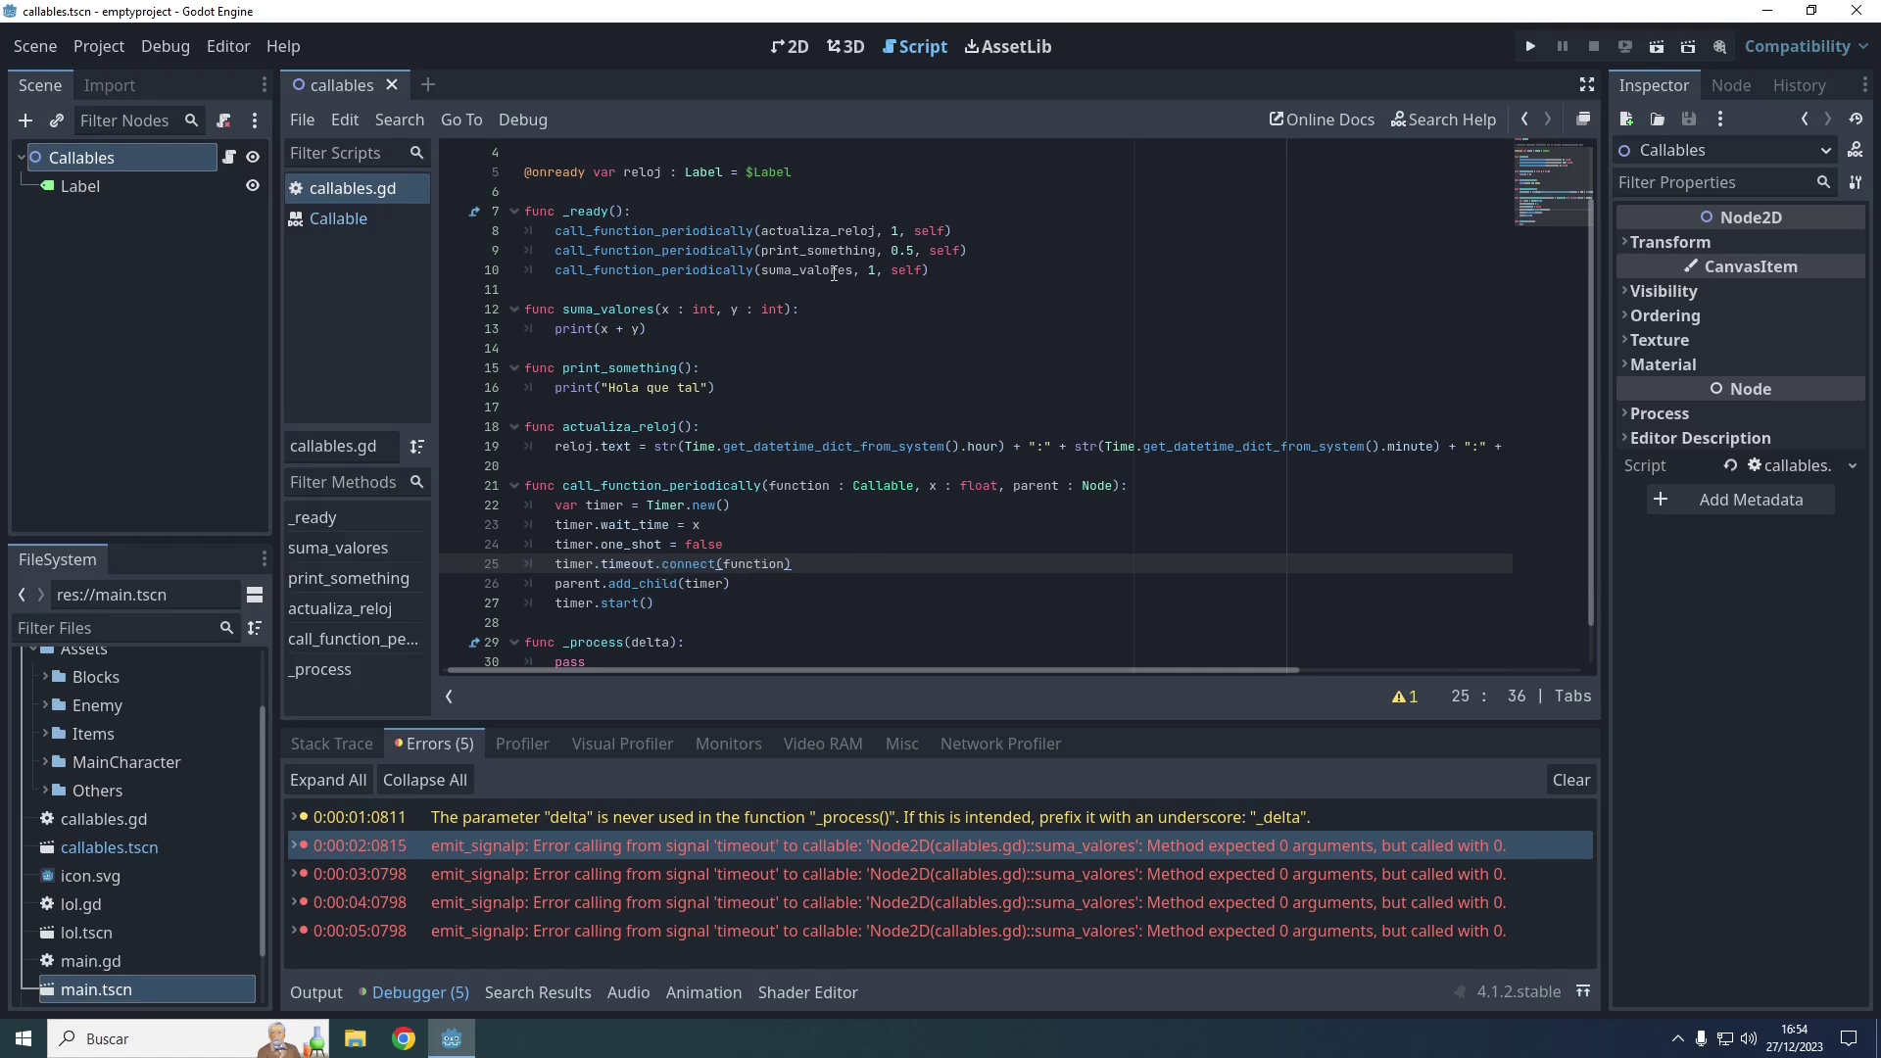
scroll(793, 313, "up", 1)
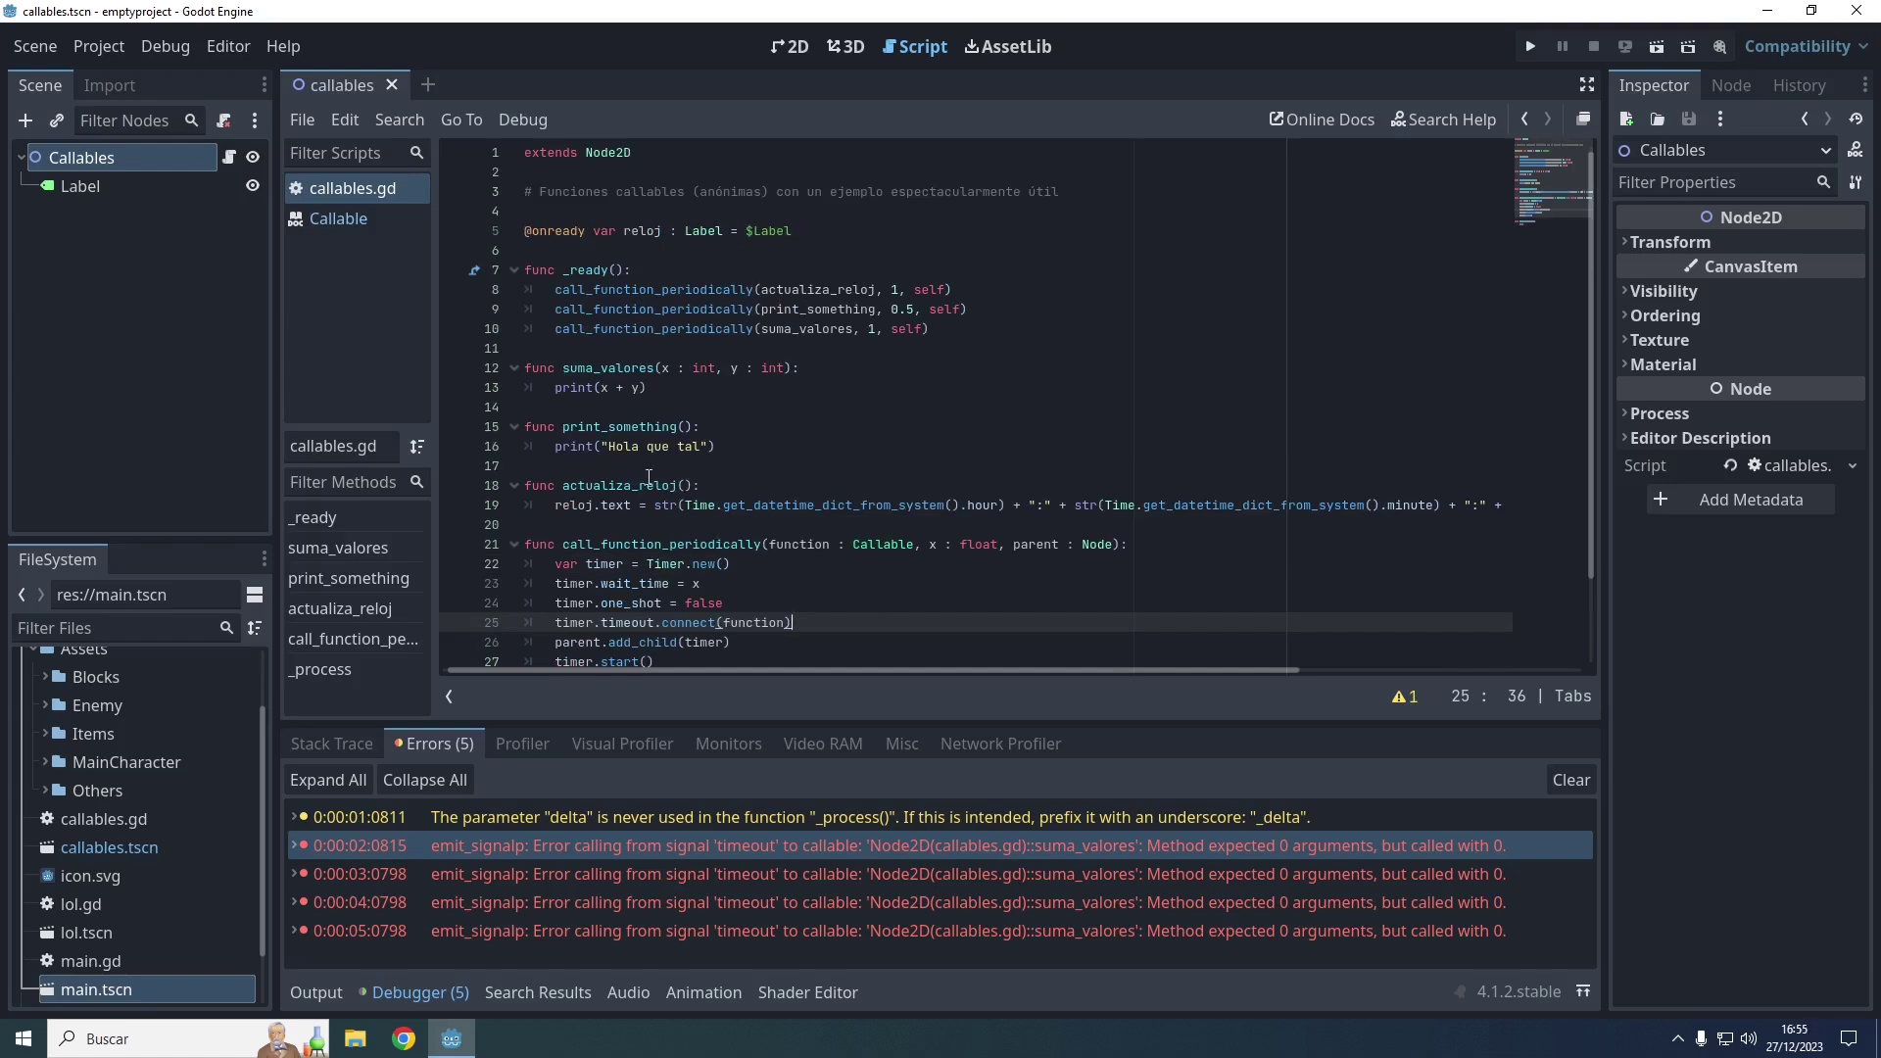
scroll(765, 522, "down", 1)
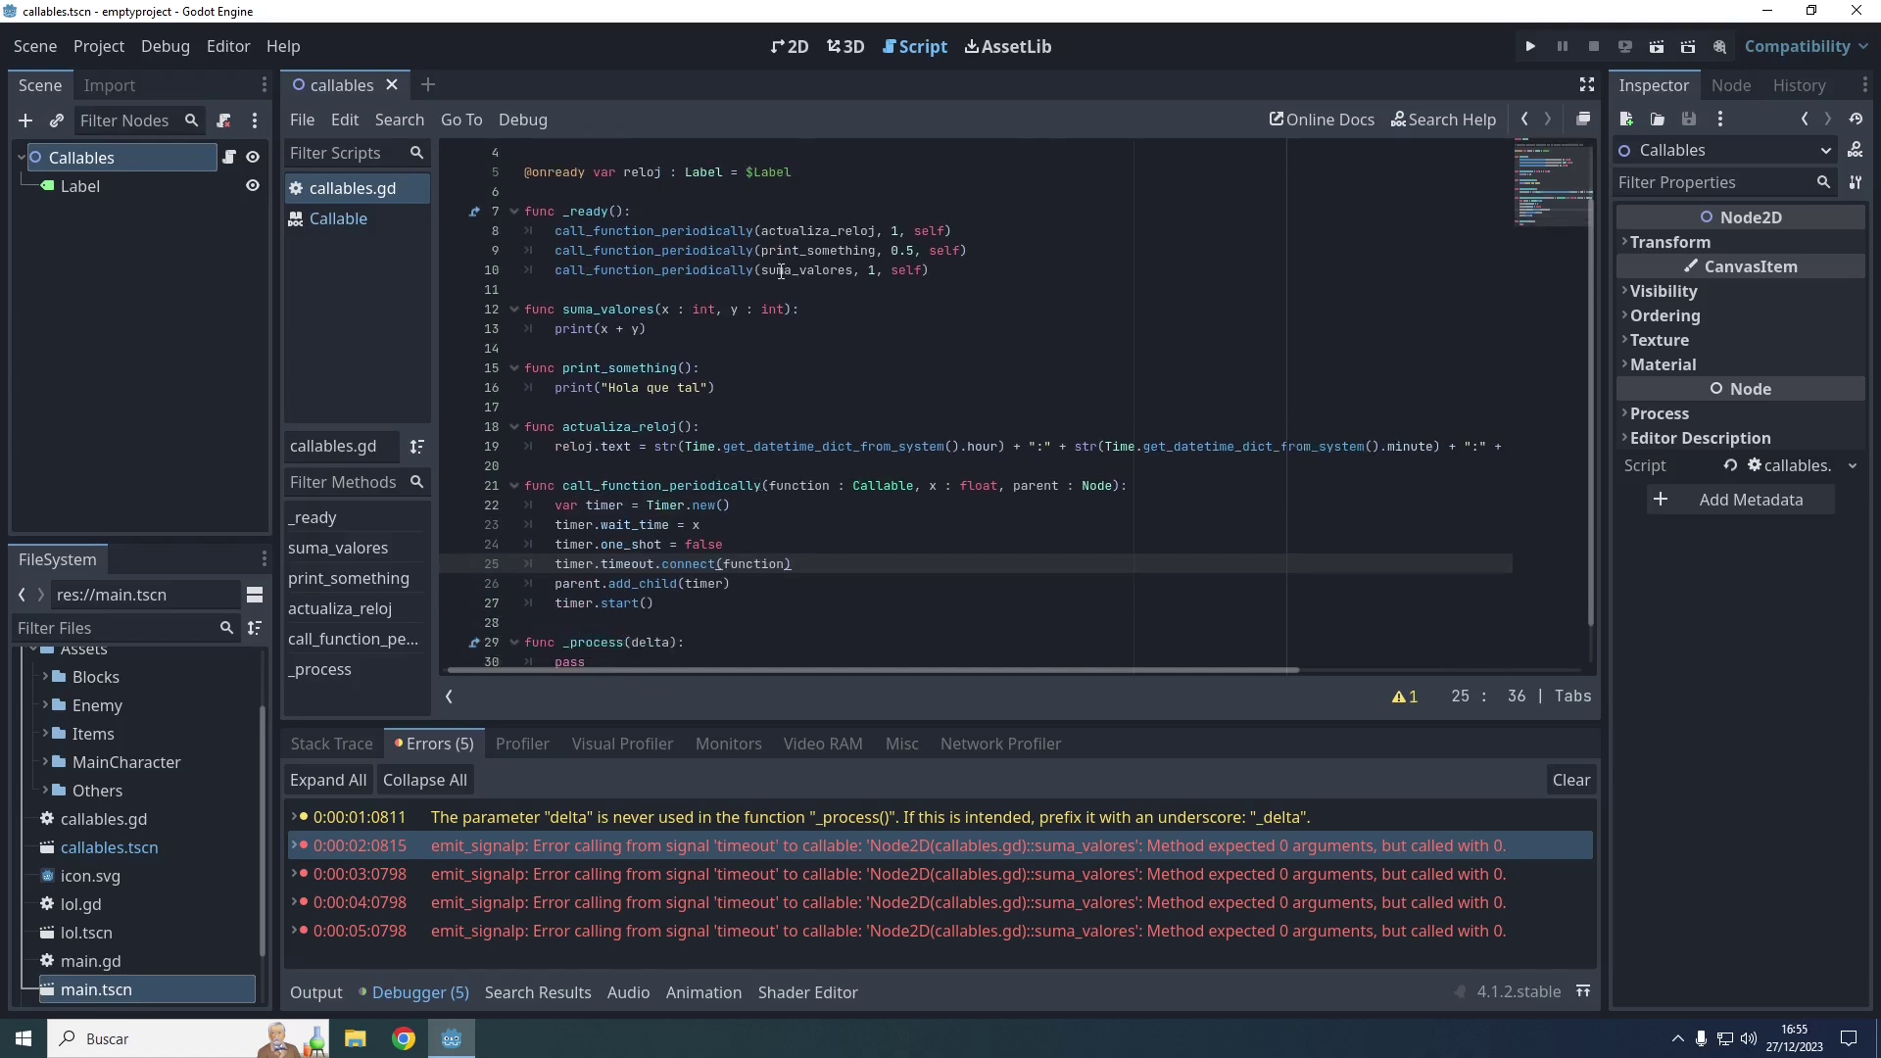
double_click(781, 272)
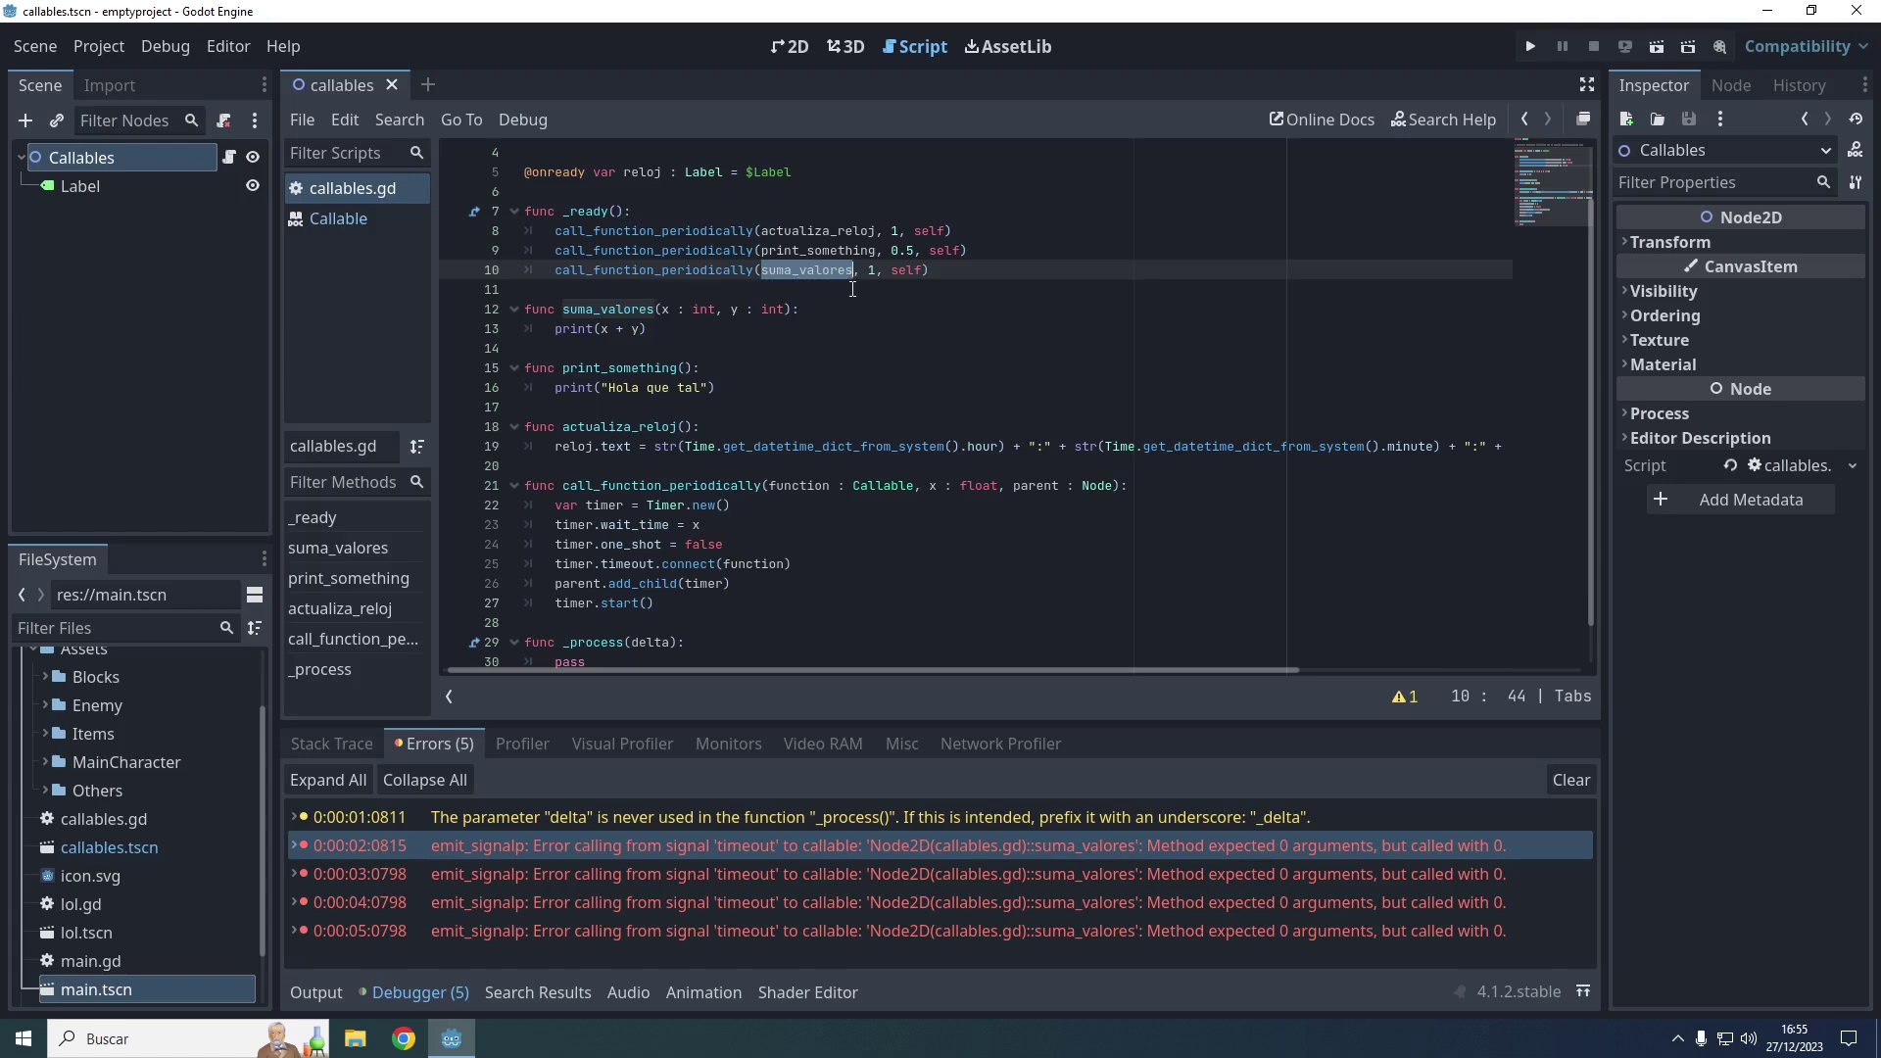
- Save, pass suma_valores(5,2) on line 10 and run, hitting a Nil-to-Callable error
left_click(814, 270)
key("ctrl+s")
key("Right")
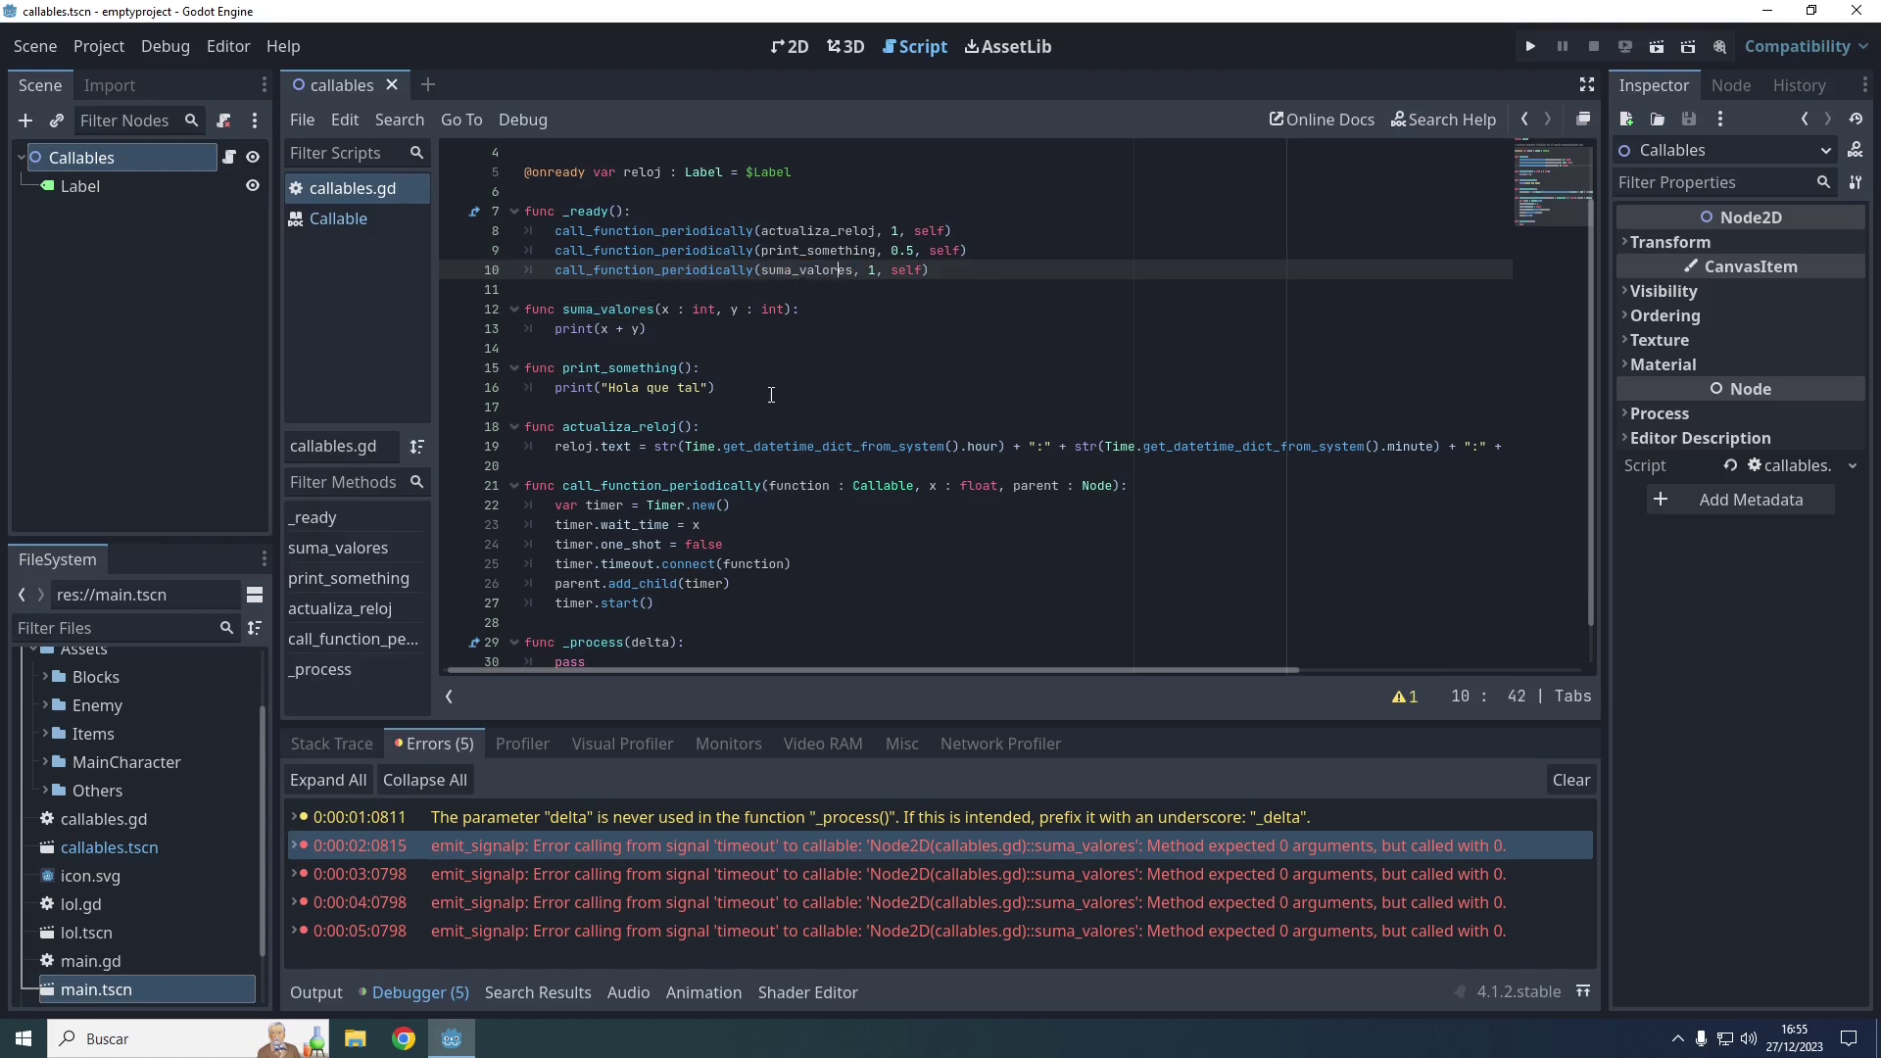
key("Right")
key("Right")
key("Right")
key("Right")
type("(")
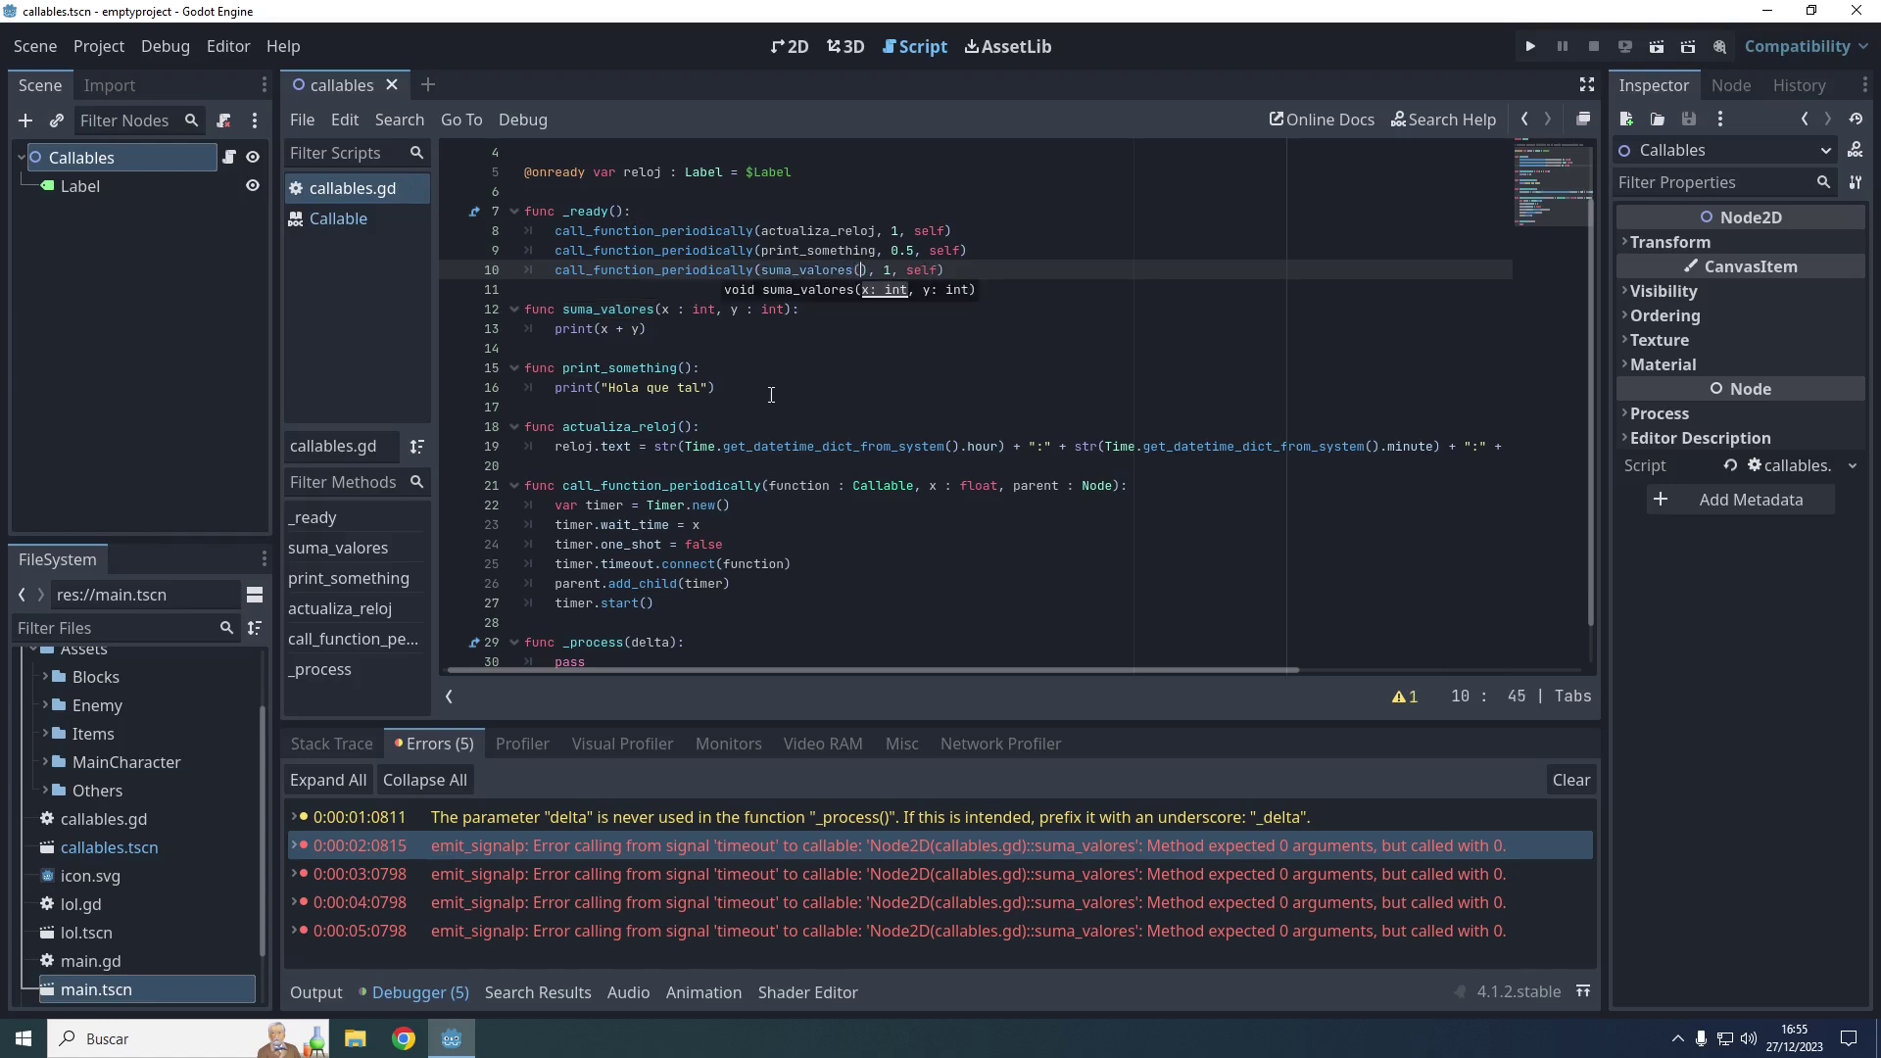
type("5,2")
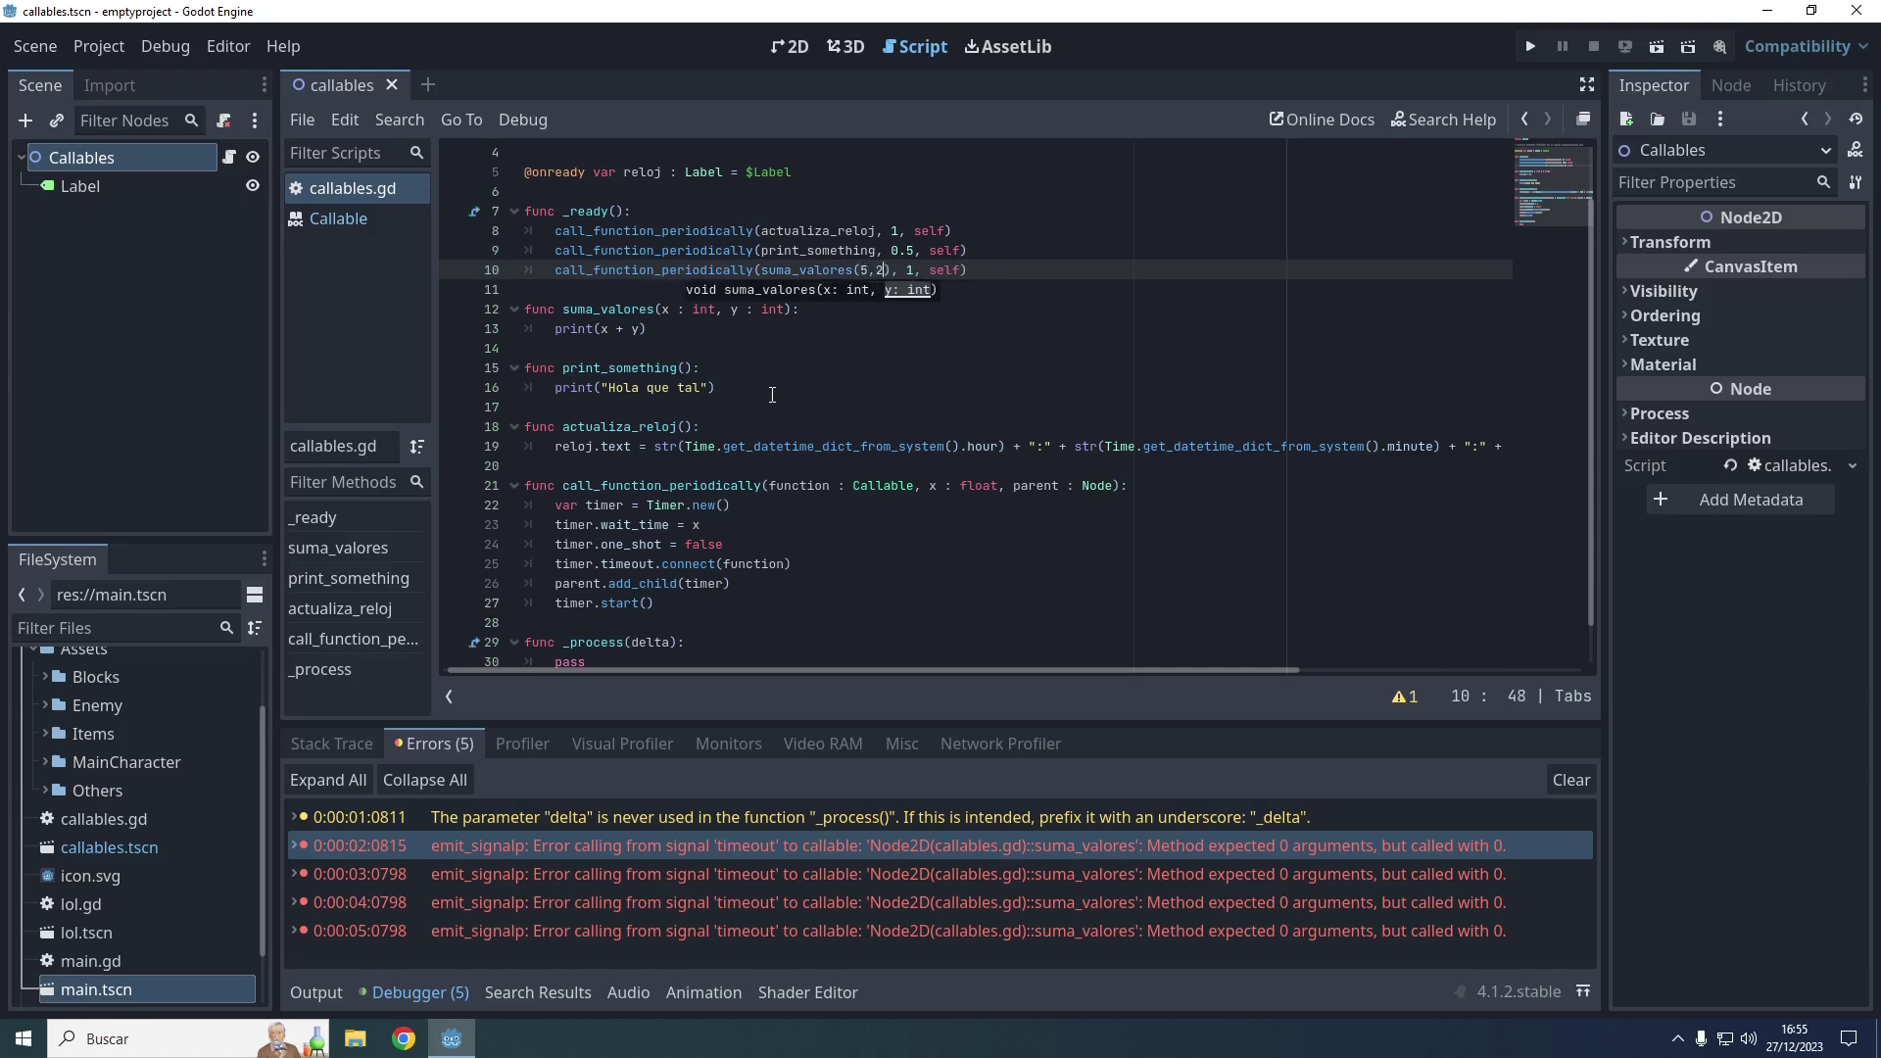
left_click(1041, 269)
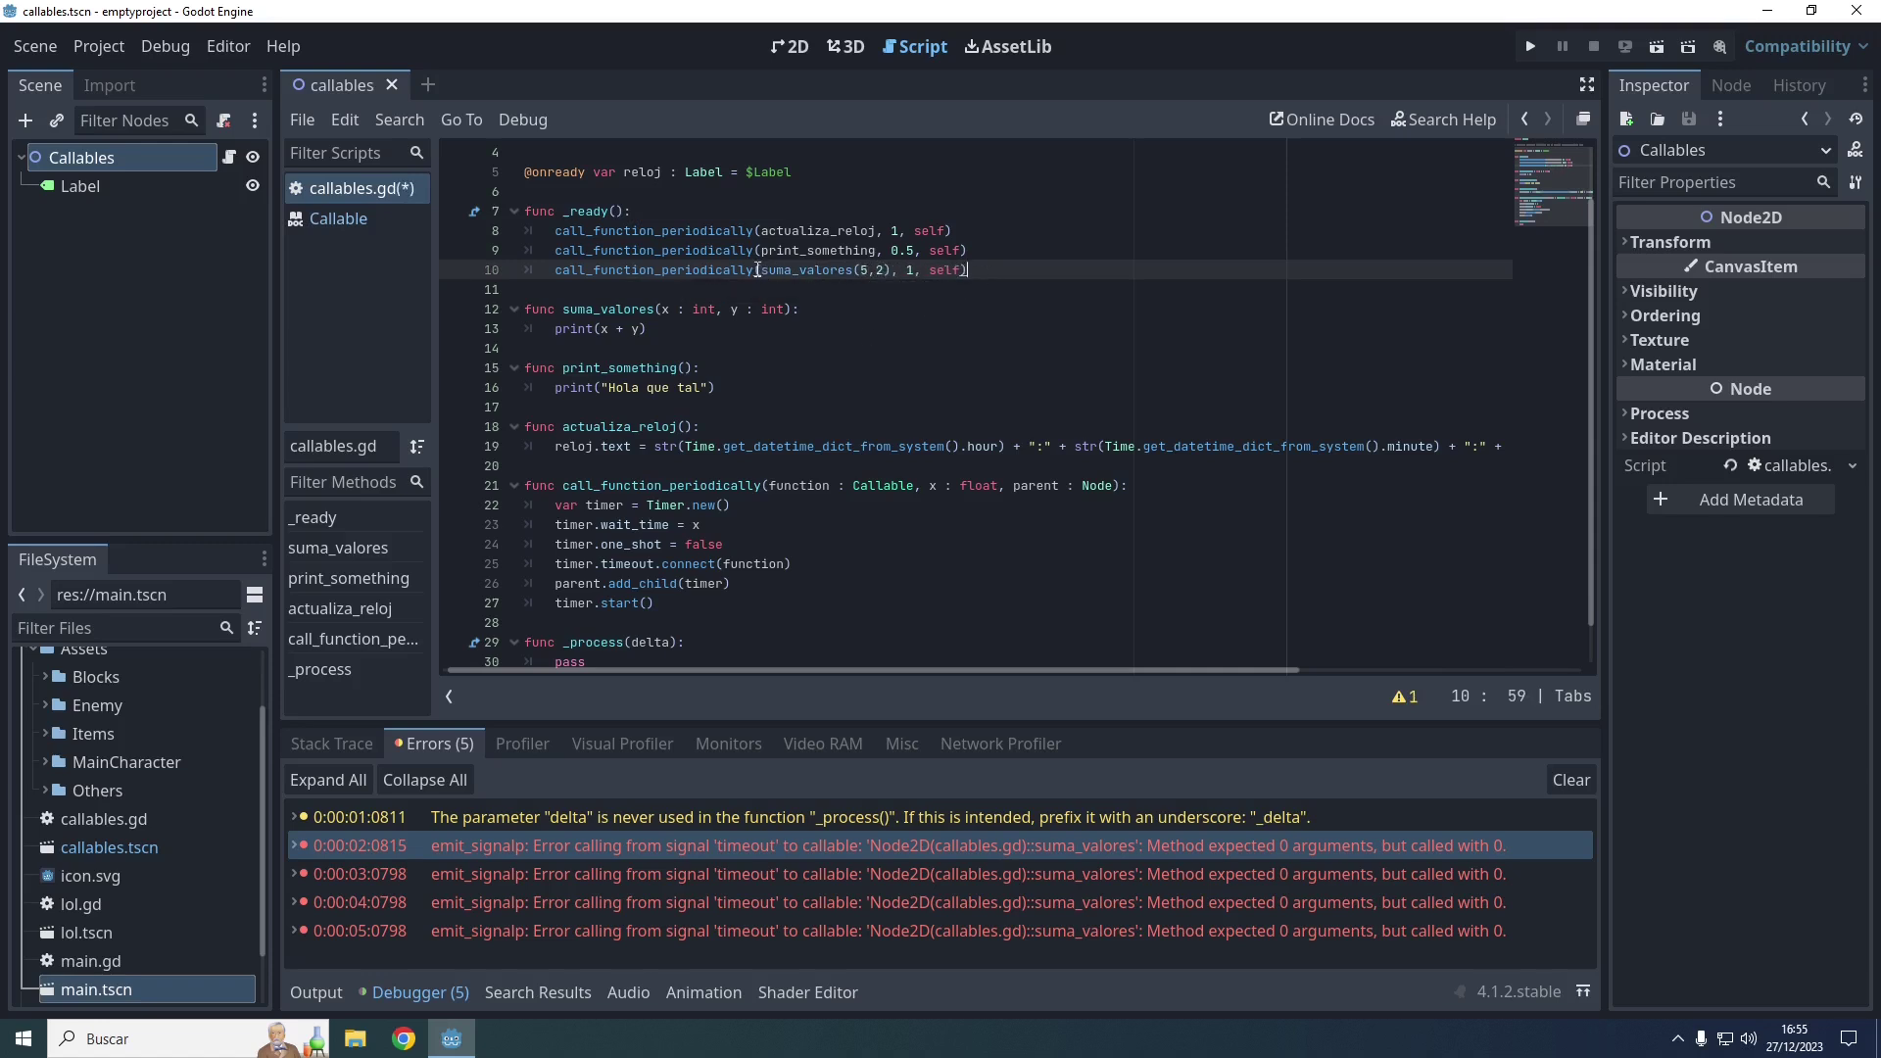
left_click_drag(762, 269, 889, 272)
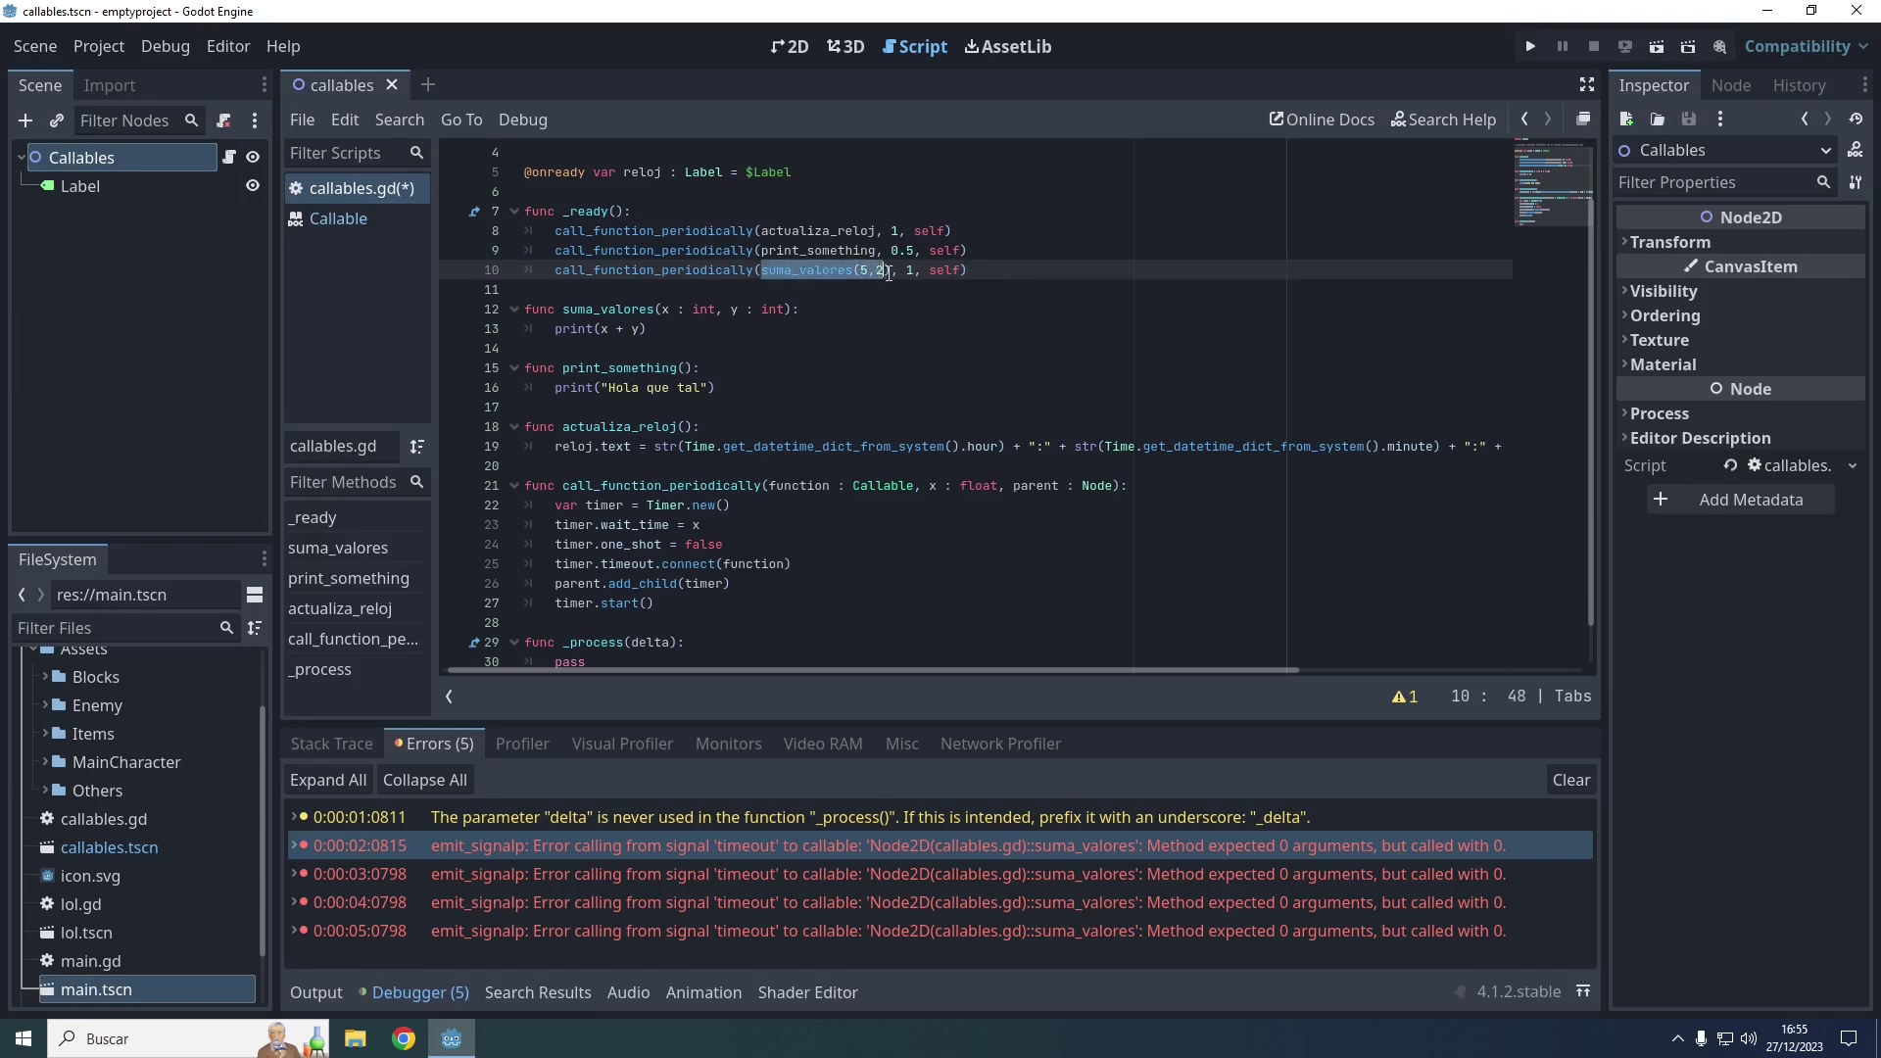
key("F5")
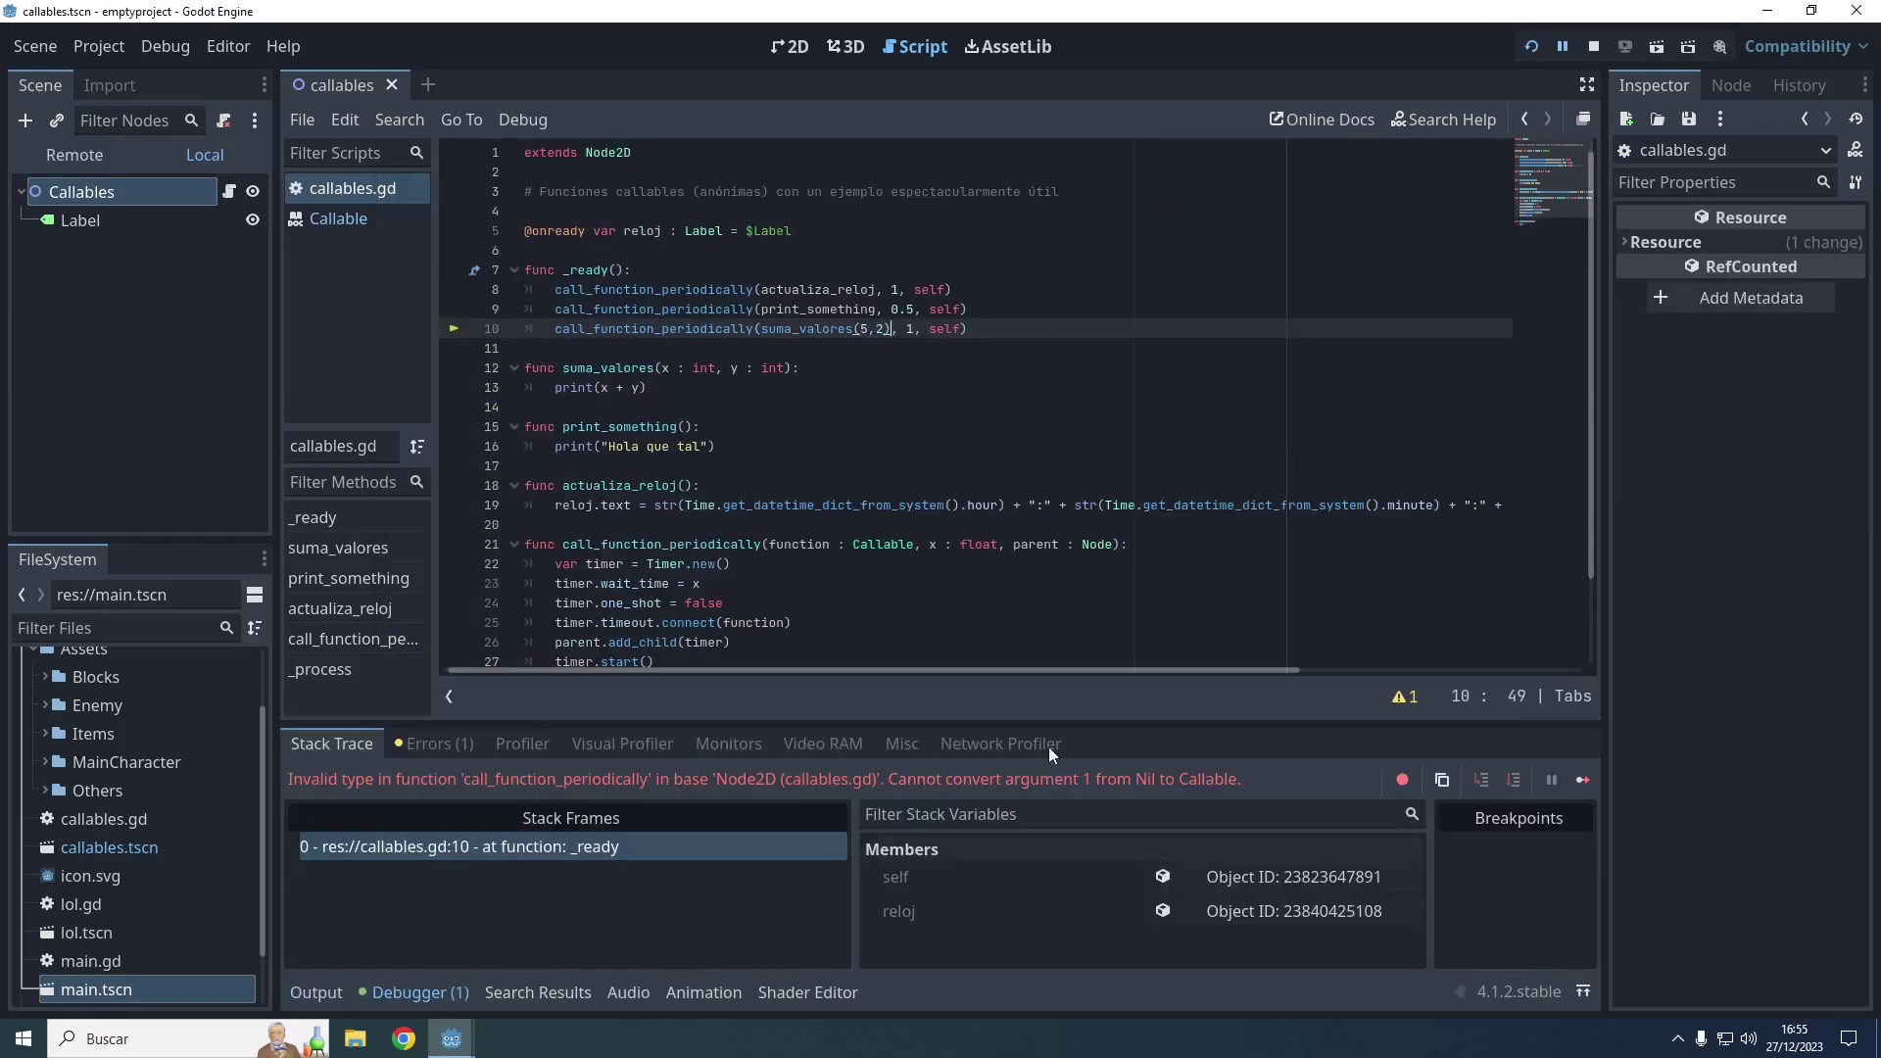
- Delete (5,2) from suma_valores on line 10, trying and then removing a .call suffix
left_click_drag(762, 329, 885, 342)
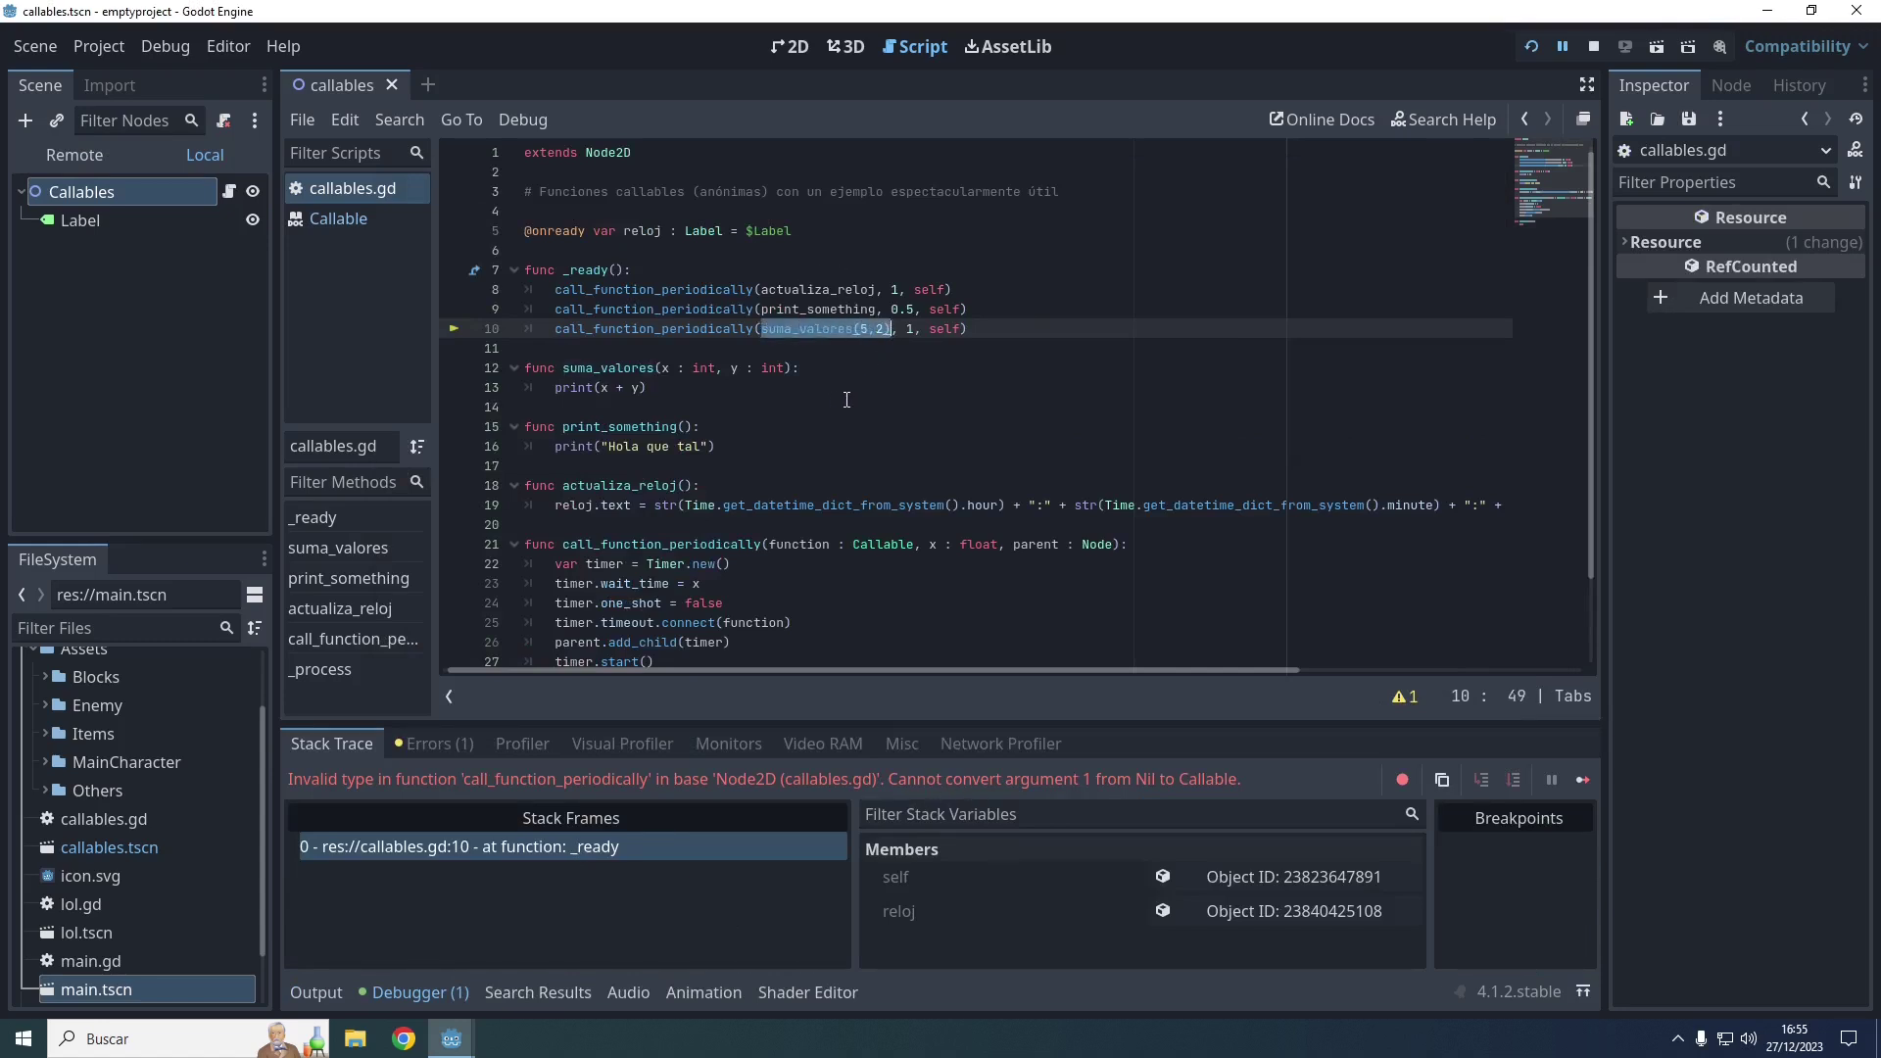
left_click(891, 331)
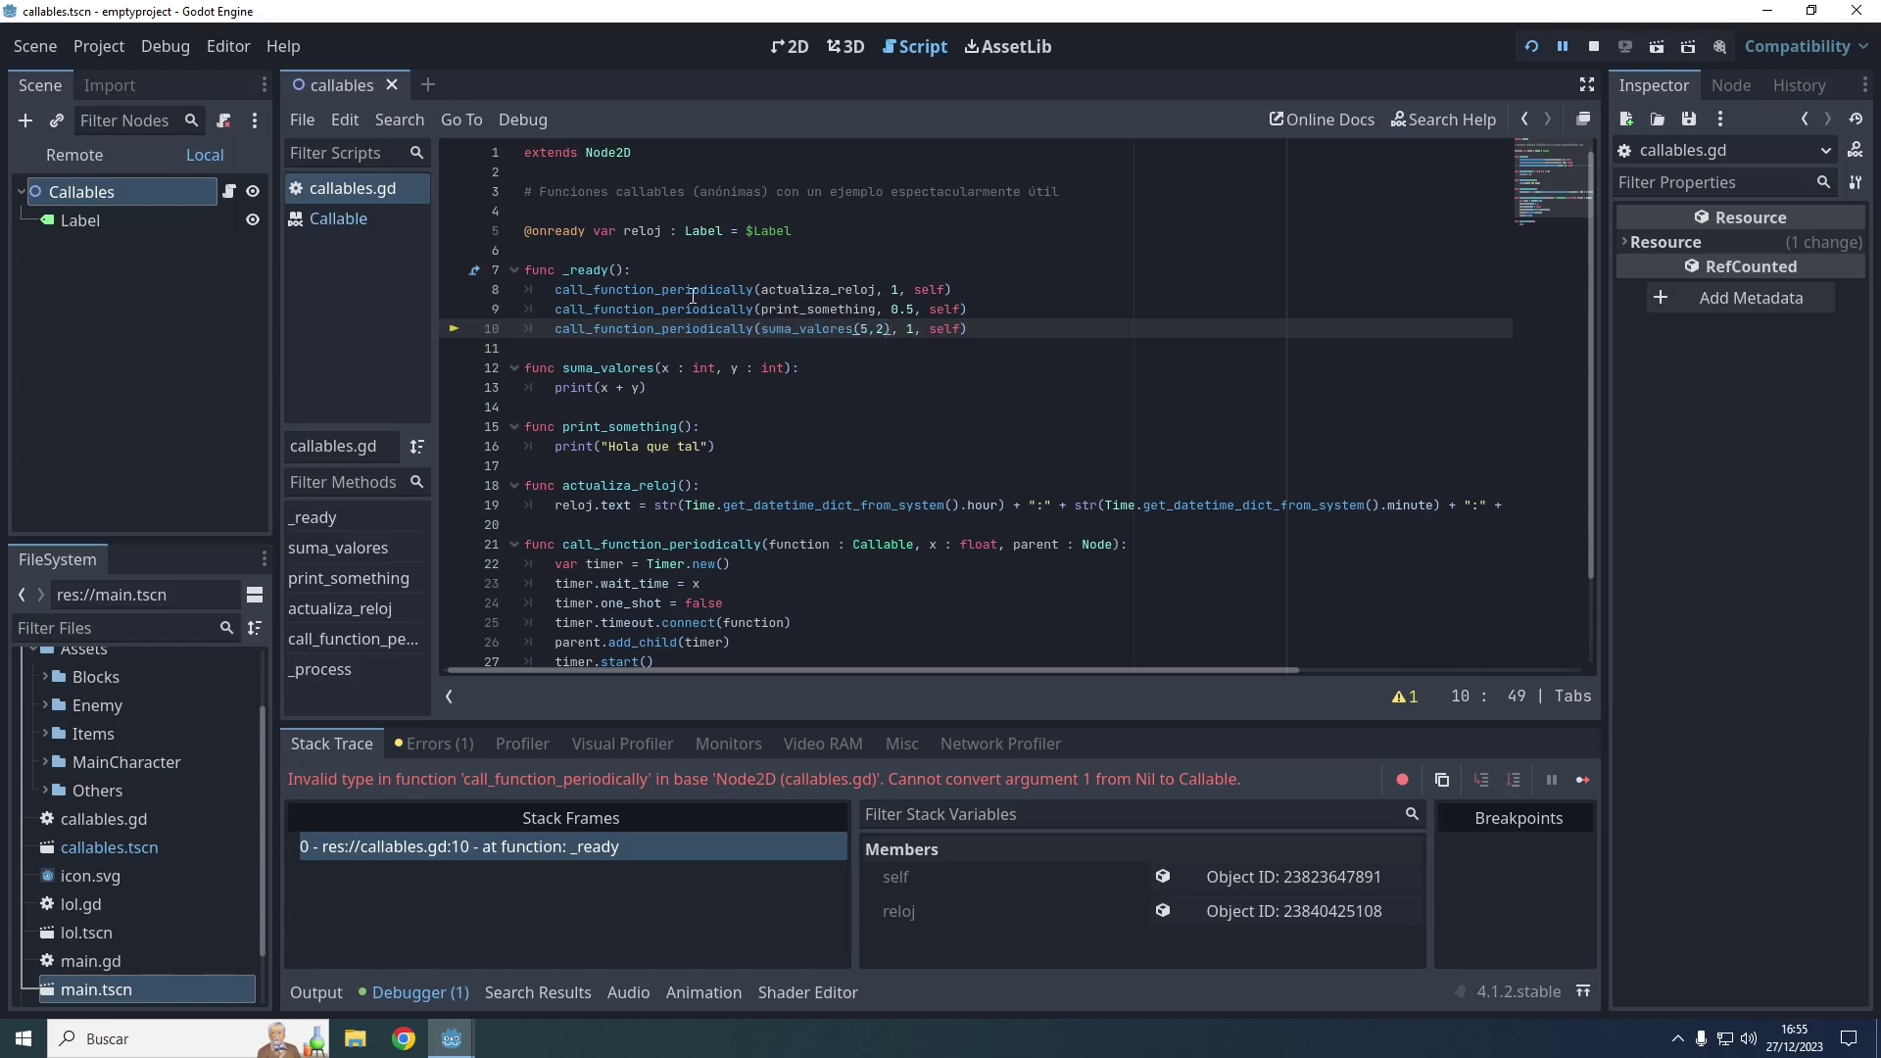
left_click_drag(858, 329, 889, 329)
key("BackSpace")
type(".ca")
type("ll")
key("Return")
left_click_drag(852, 328, 891, 328)
key("BackSpace")
- Try (3,5) as arguments, remove them, and prefix suma_valores with func():
type("3,")
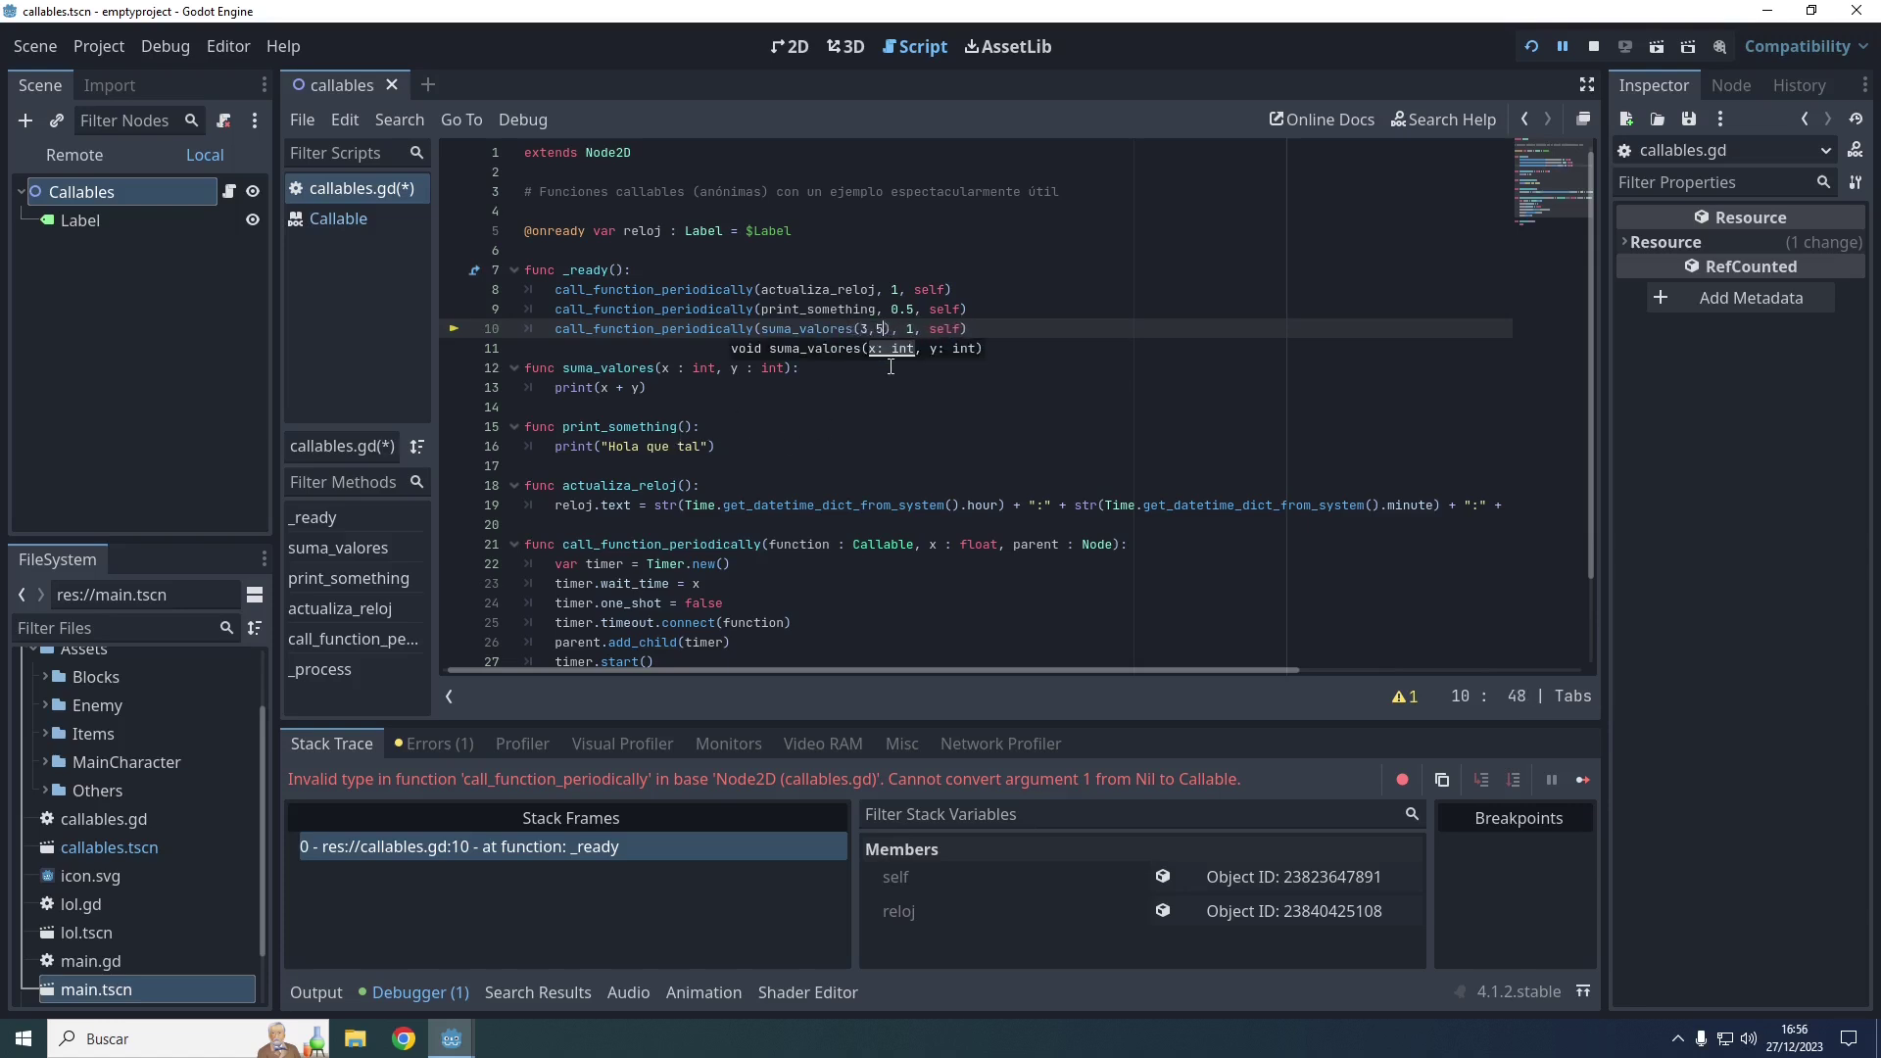
type("5")
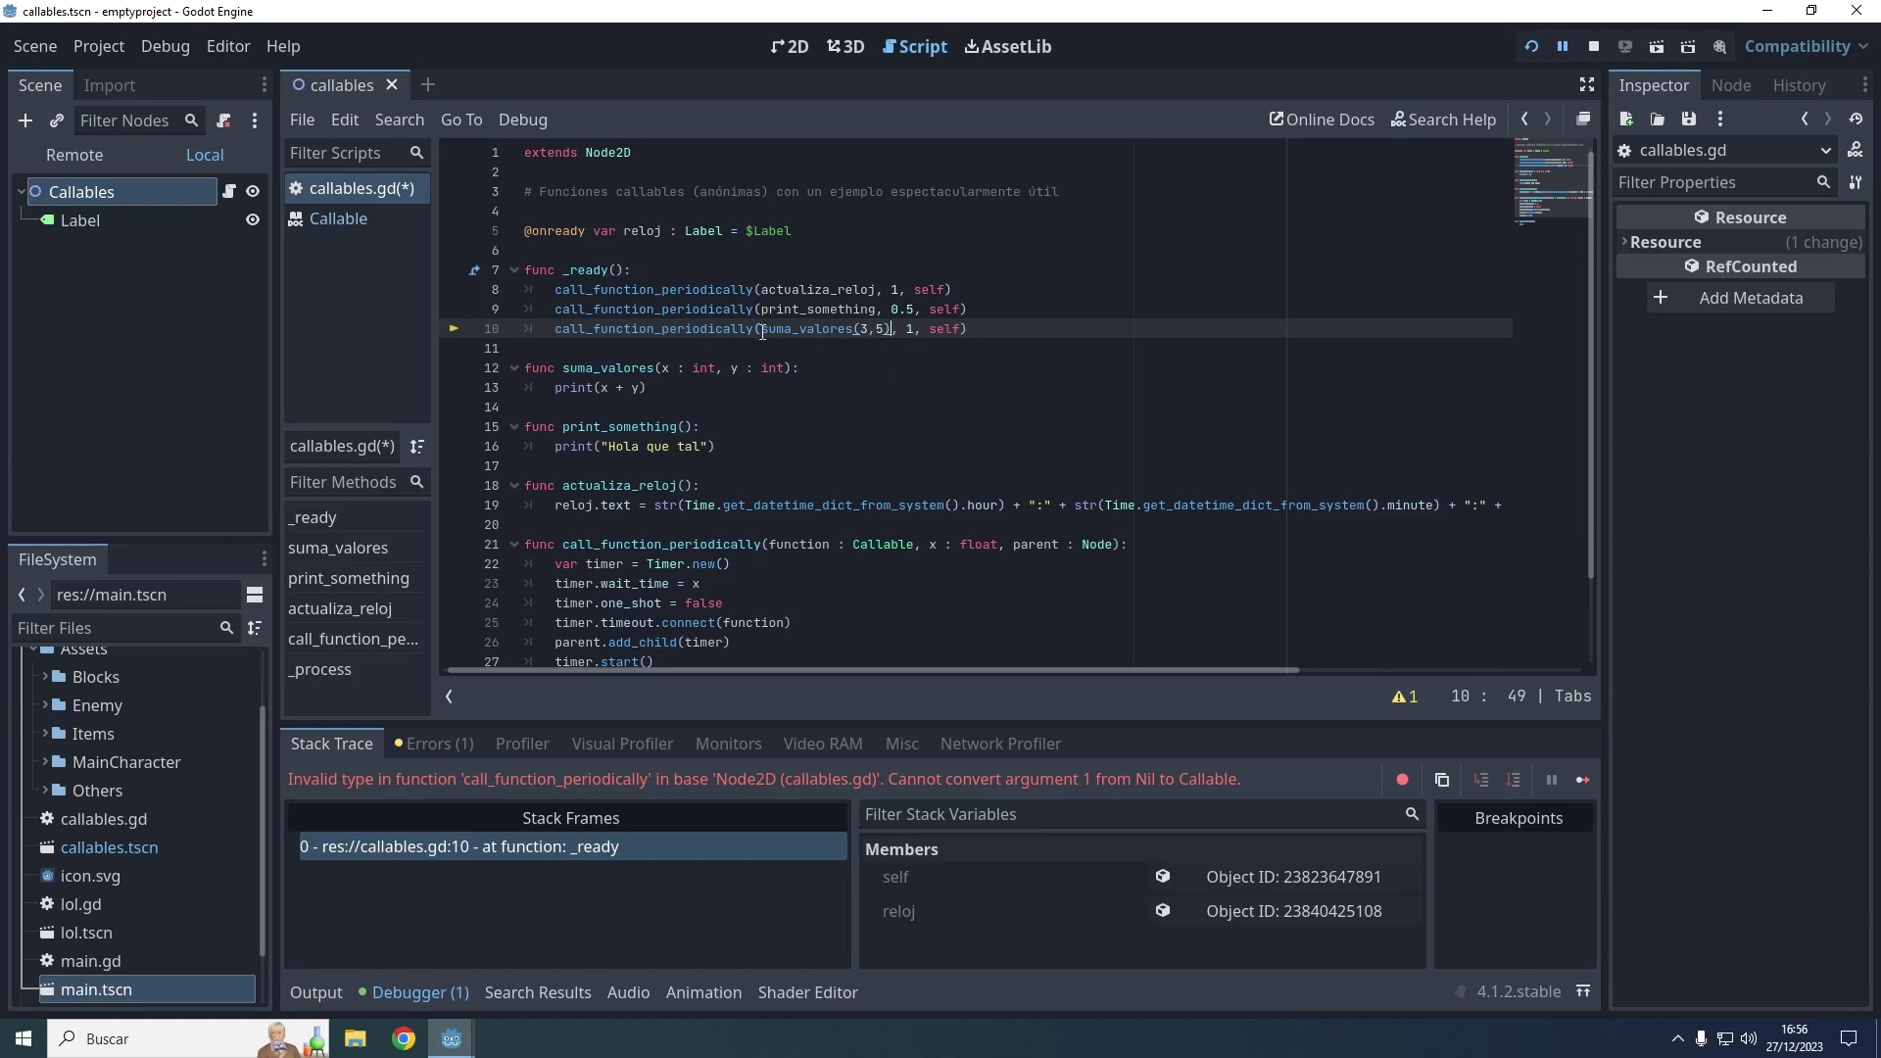
left_click_drag(762, 330, 886, 329)
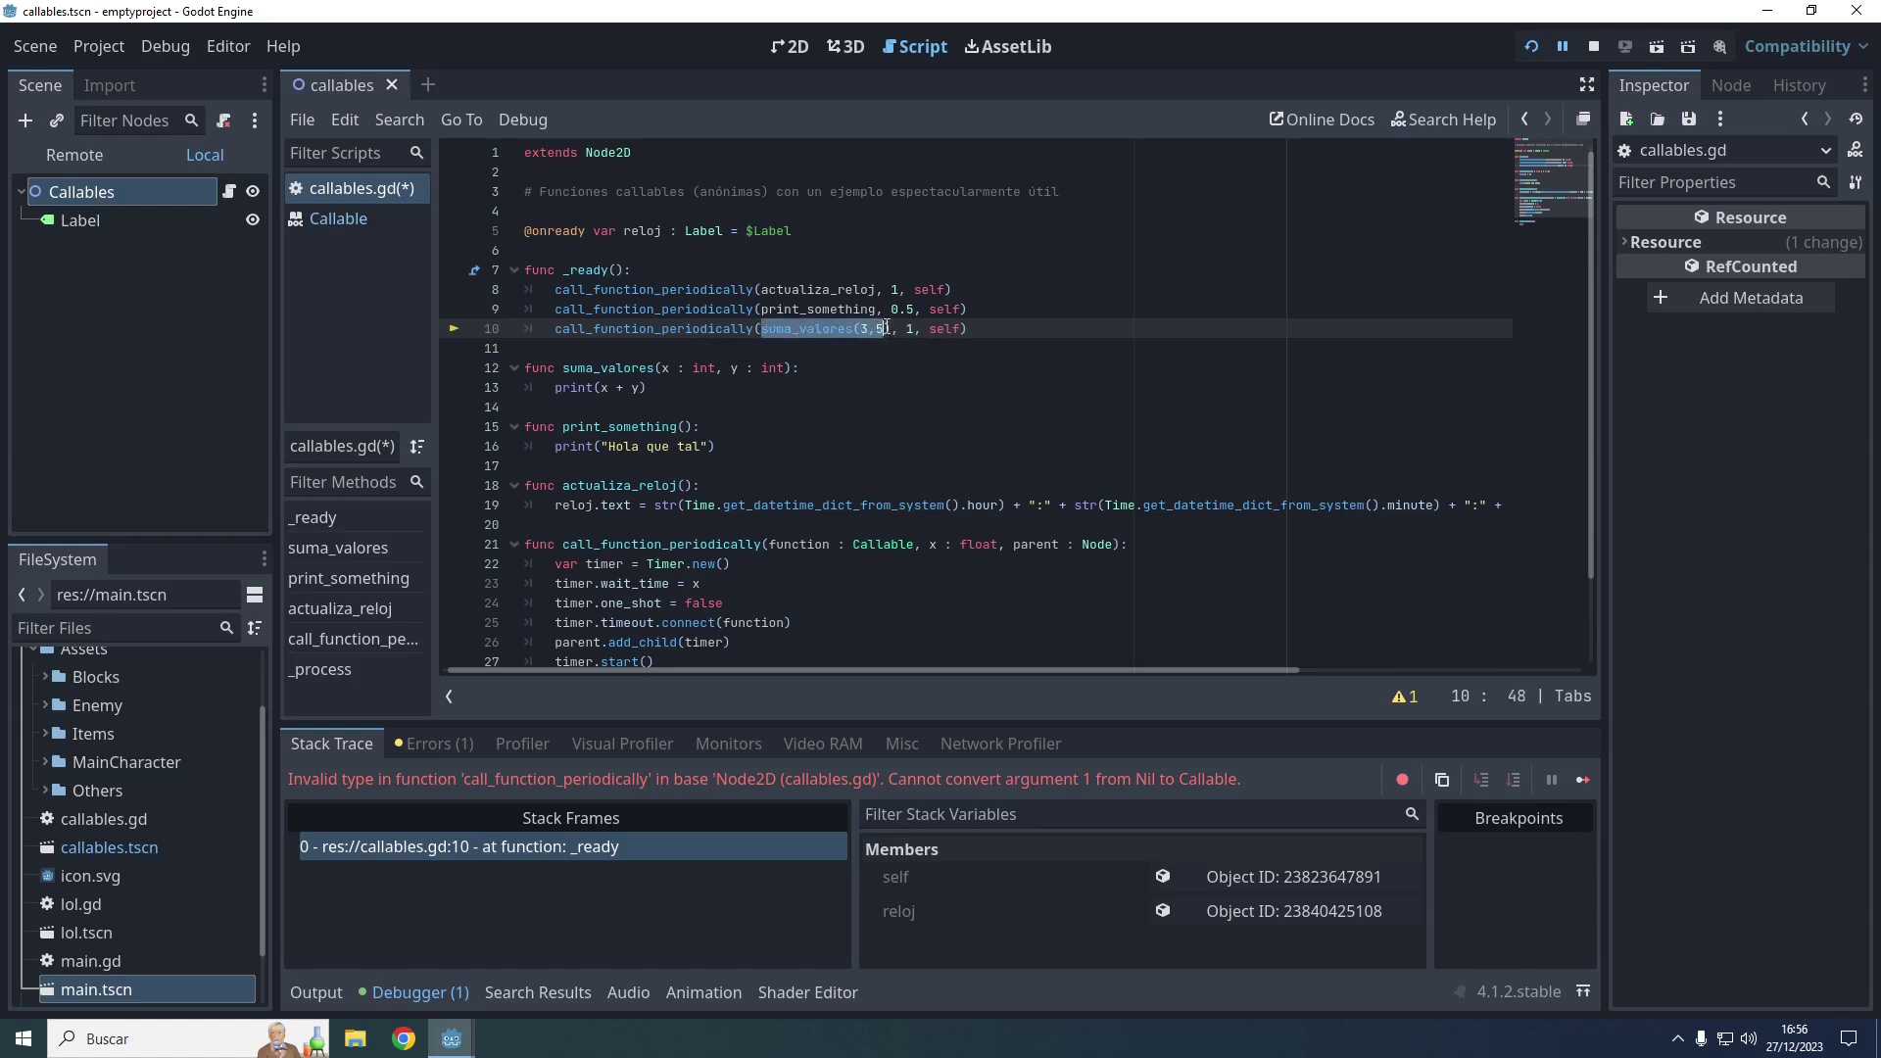
key("Up")
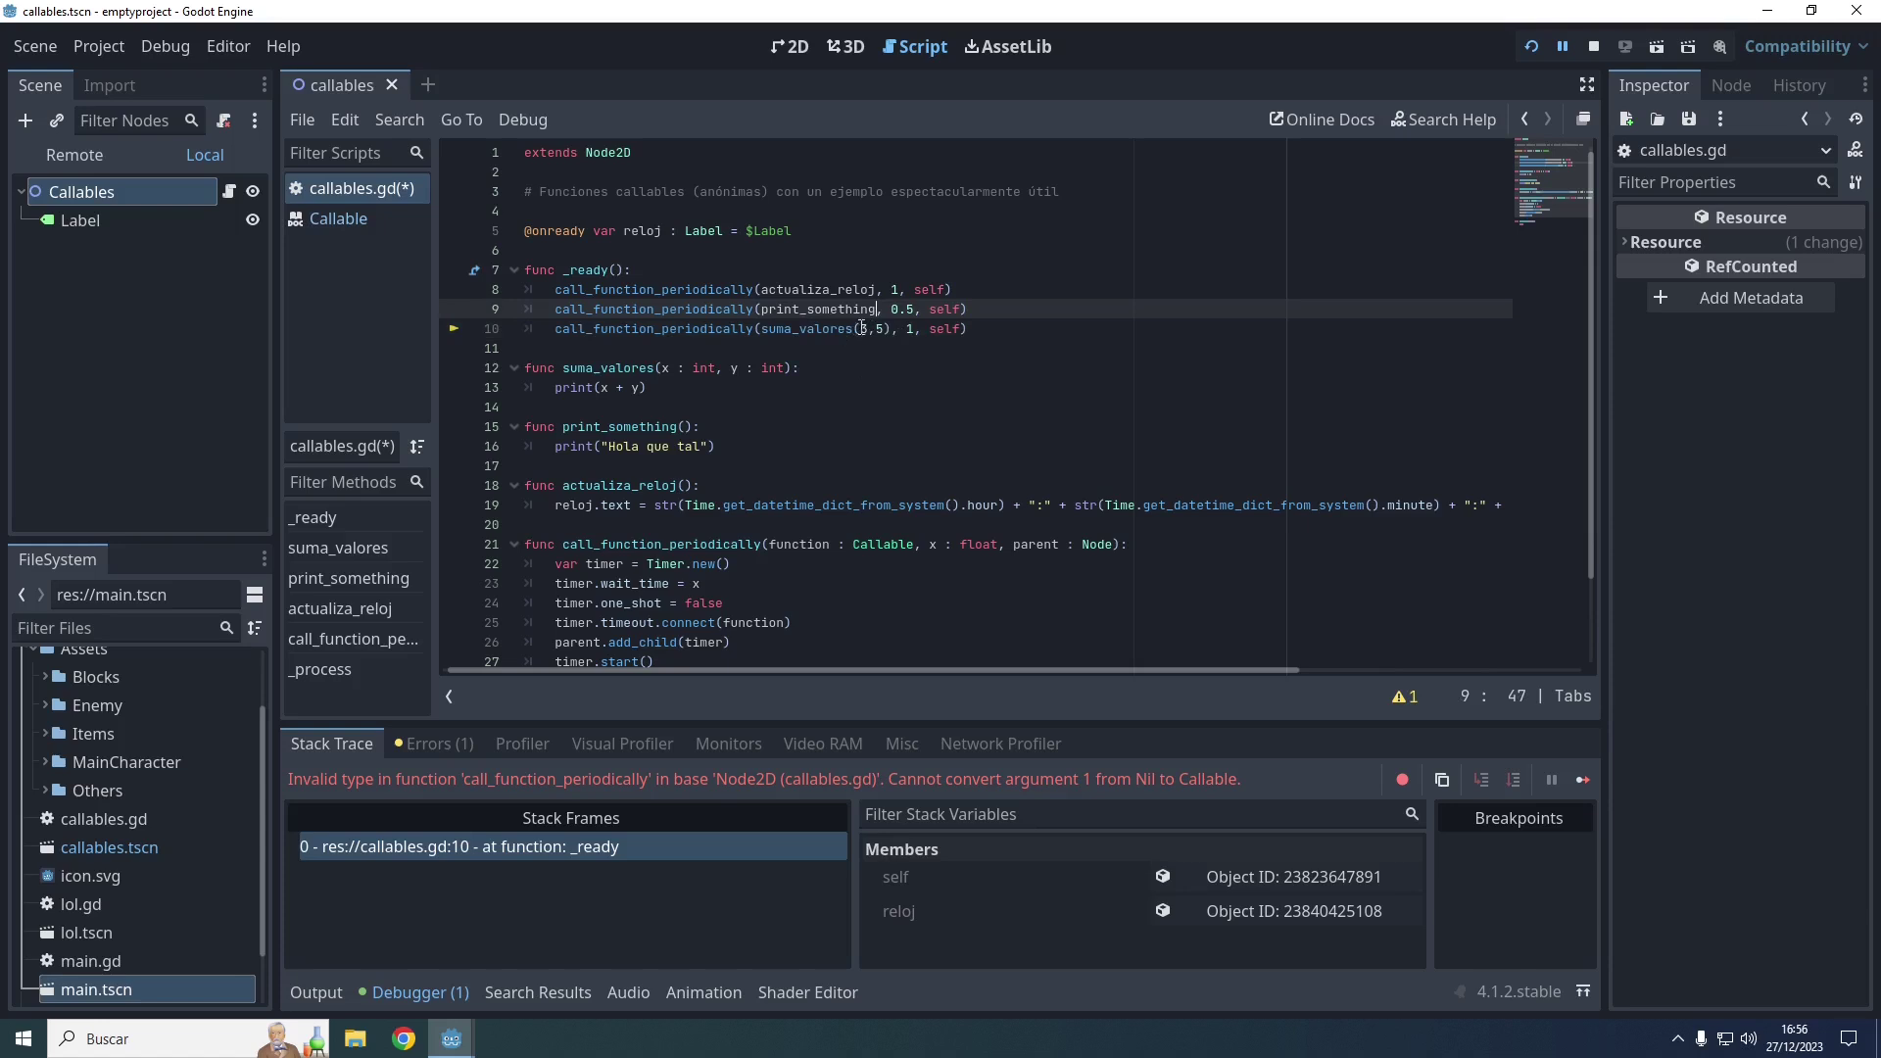
left_click(894, 331)
key("BackSpace")
key("BackSpace")
key("BackSpace")
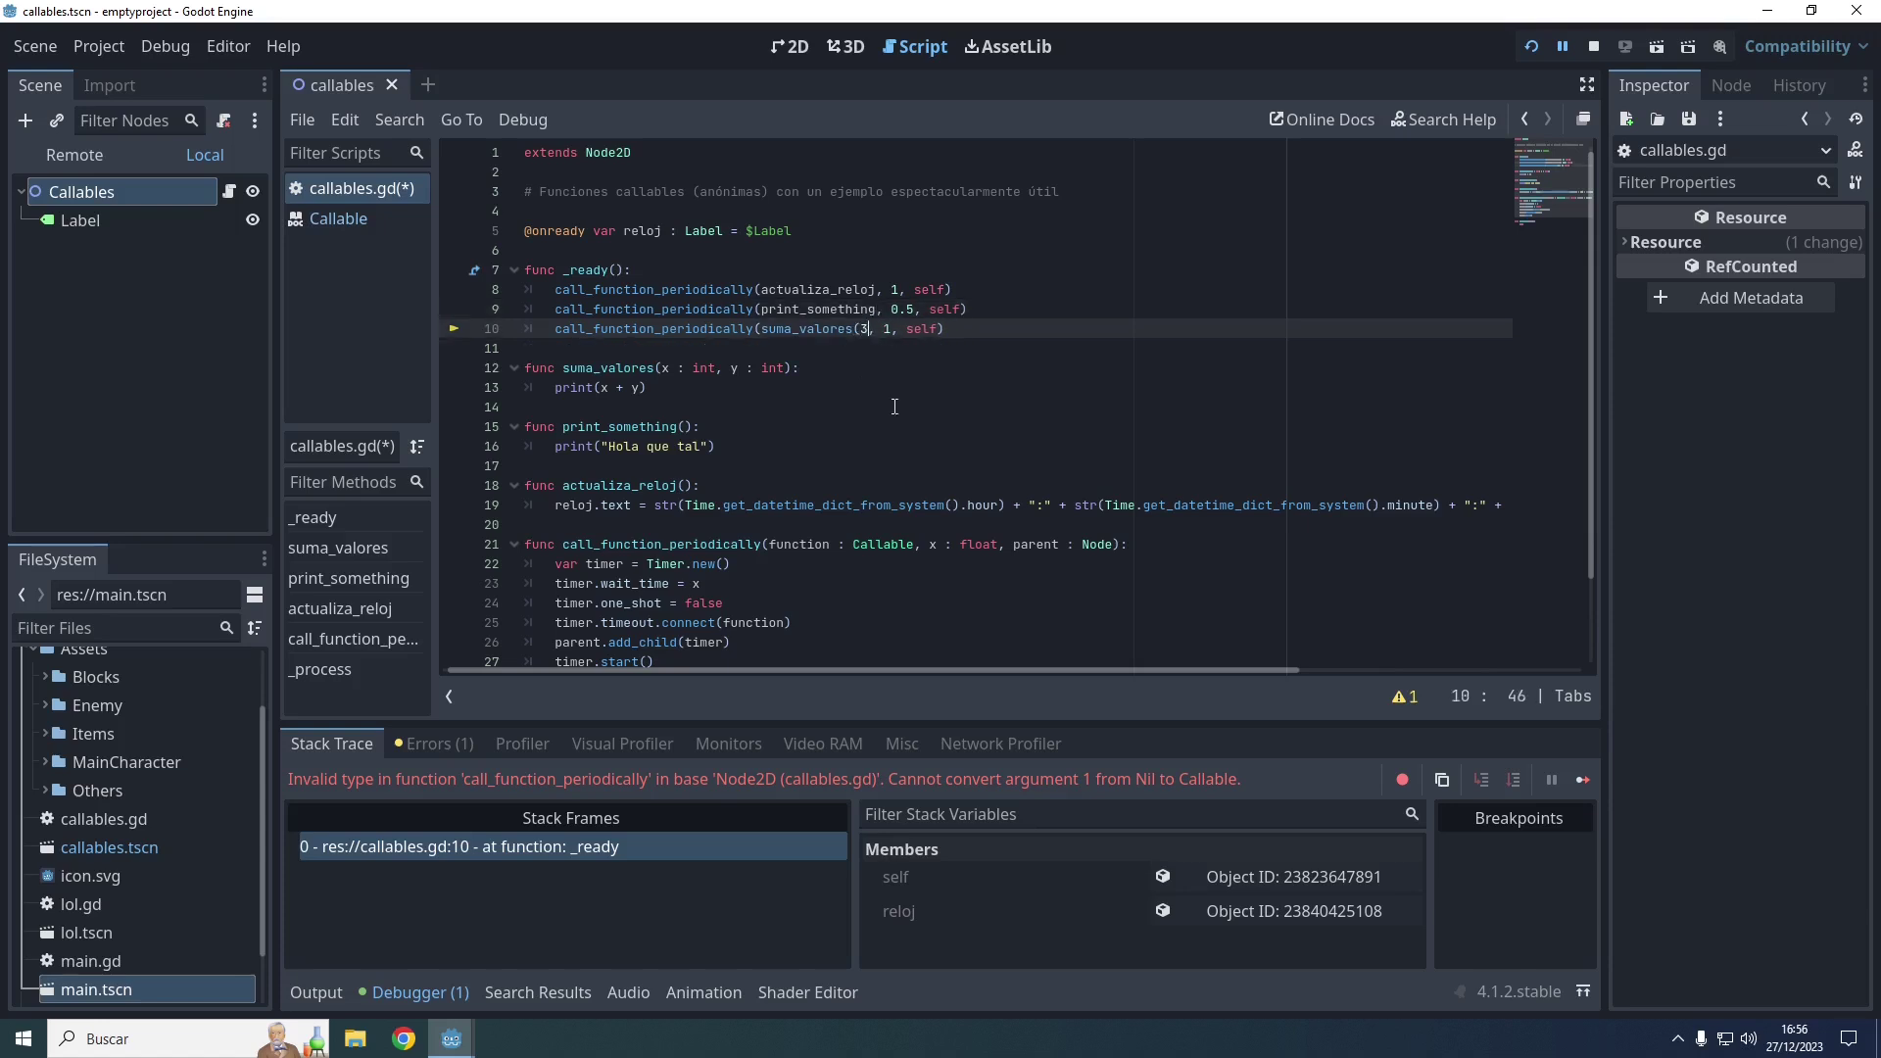
key("BackSpace")
key("BackSpace")
key("Left")
key("Left")
key("Left")
key("ctrl+Left")
type("func()")
type(":")
- Complete the lambda as func(): suma_valores(6,4) and run the scene, printing 10 repeatedly
key("shift+Right")
key("shift+Right")
key("shift+Right")
key("shift+Right")
key("shift+Right")
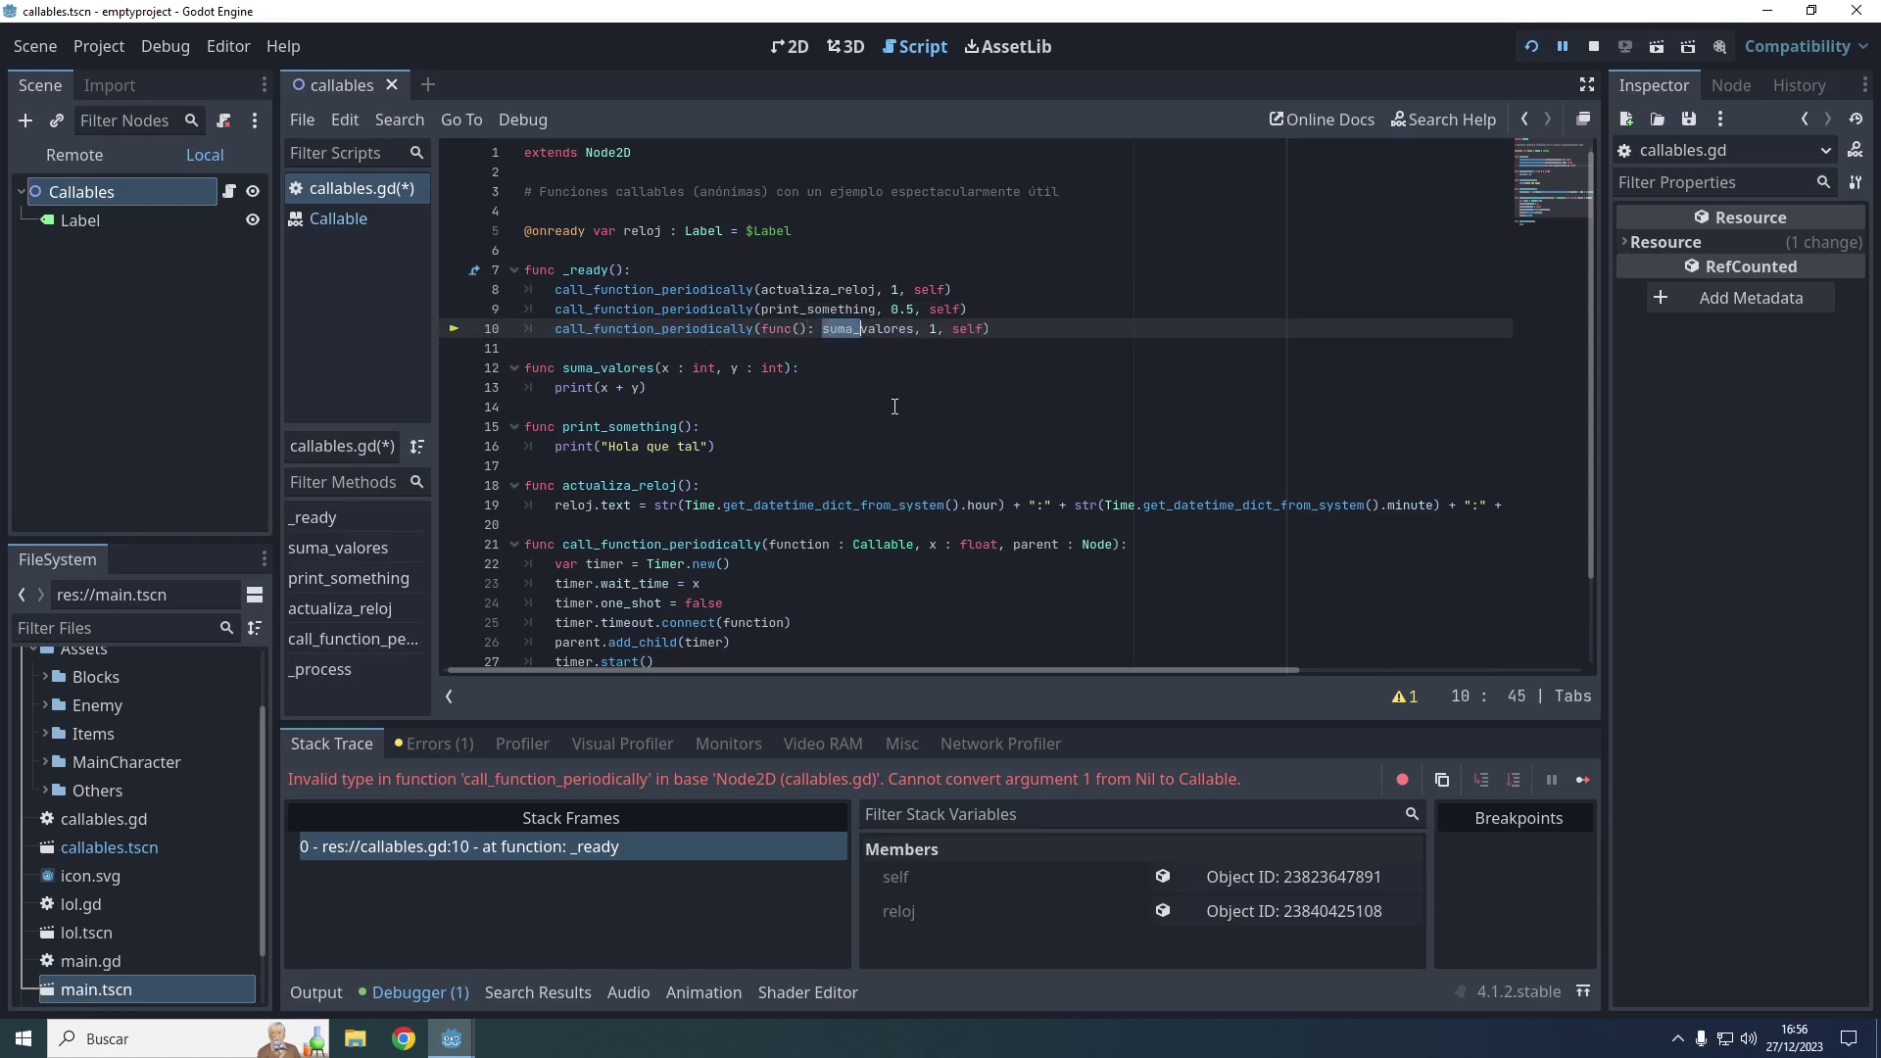
key("shift+Right")
key("shift+Right")
key("shift+Right")
key("Right")
type("(")
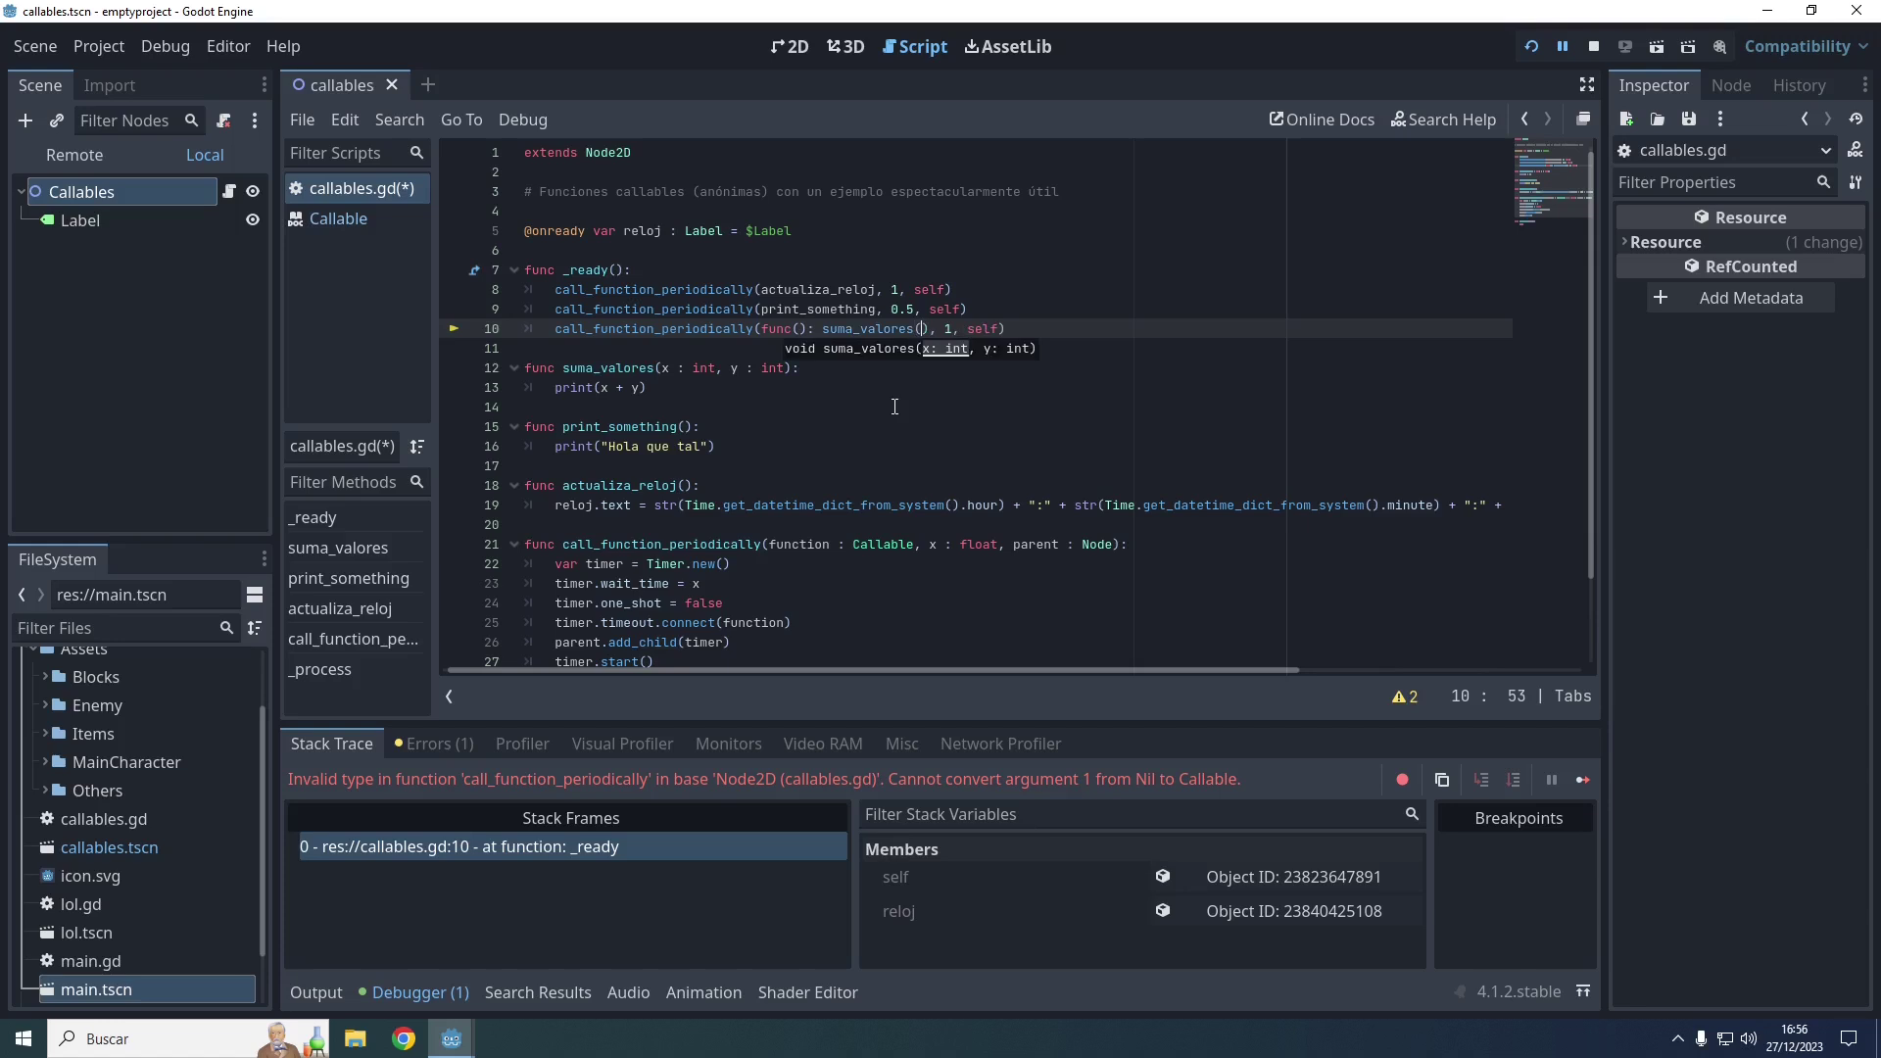
type("5,")
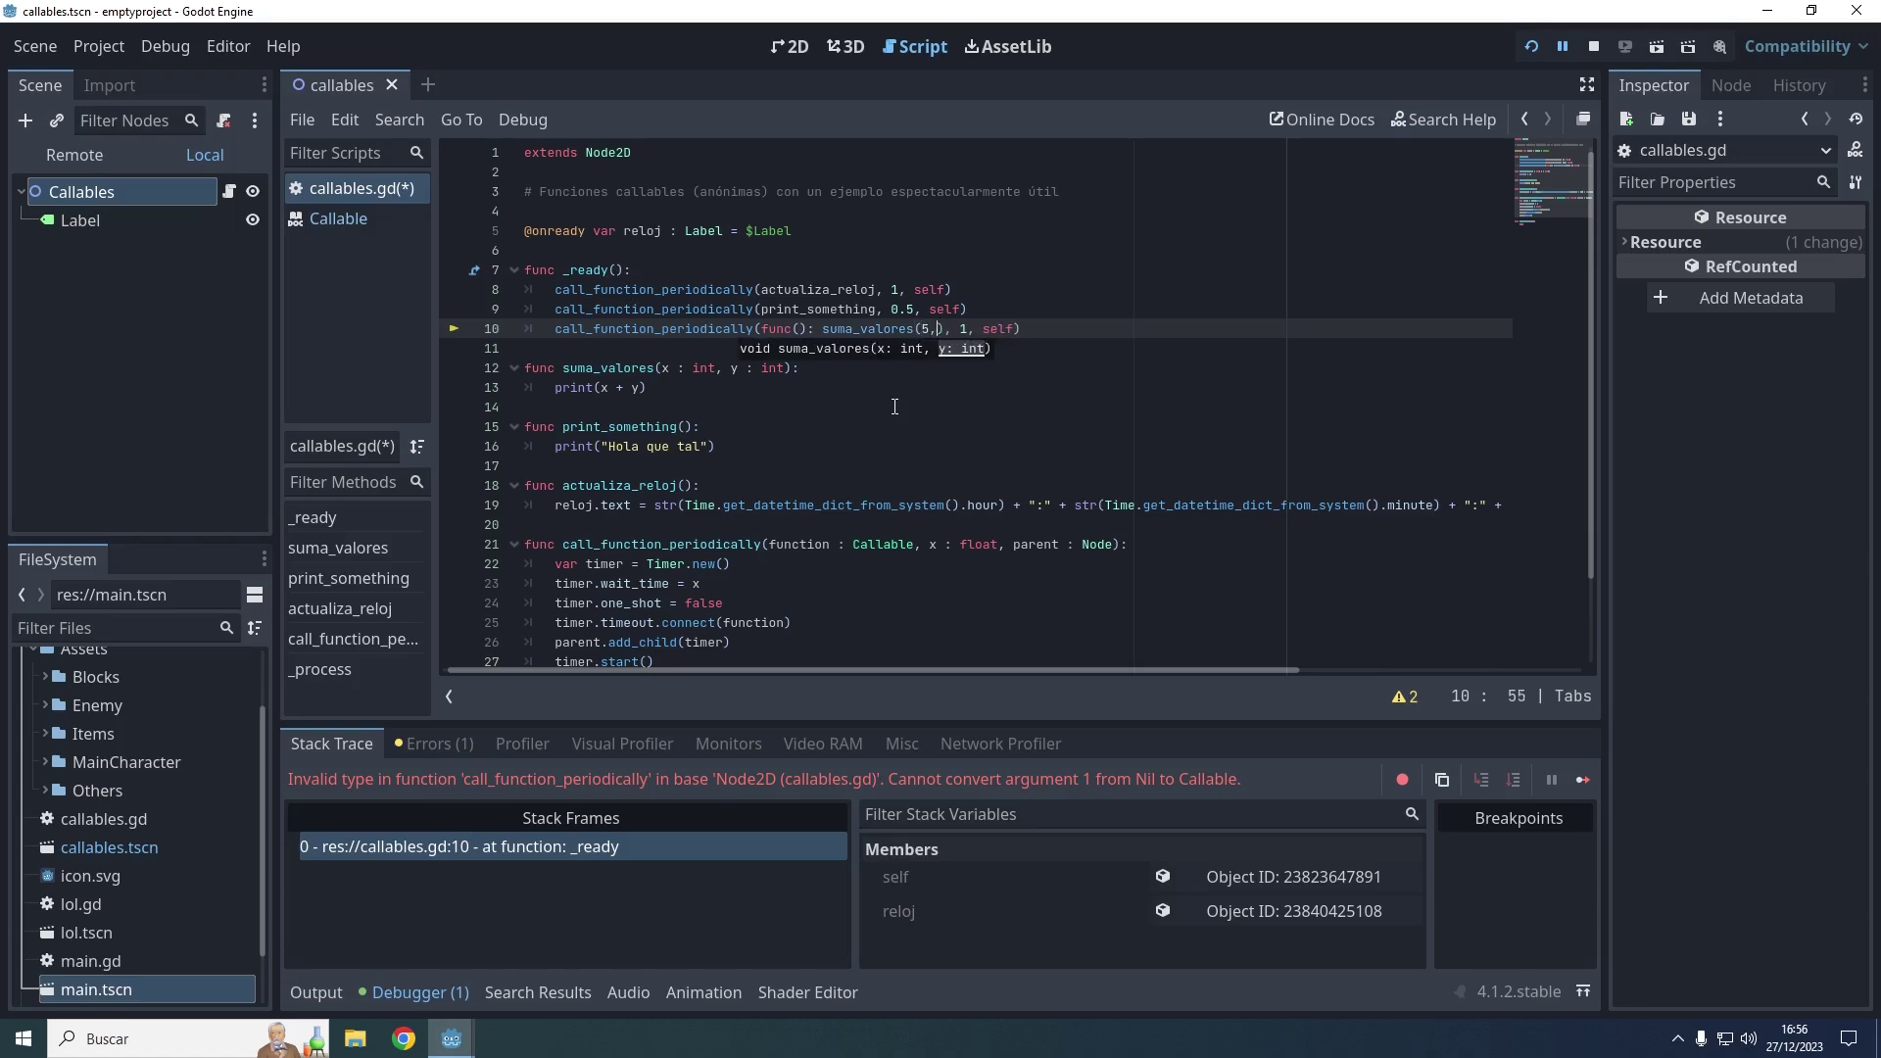
key("BackSpace")
key("BackSpace")
type("6,4")
left_click(1067, 328)
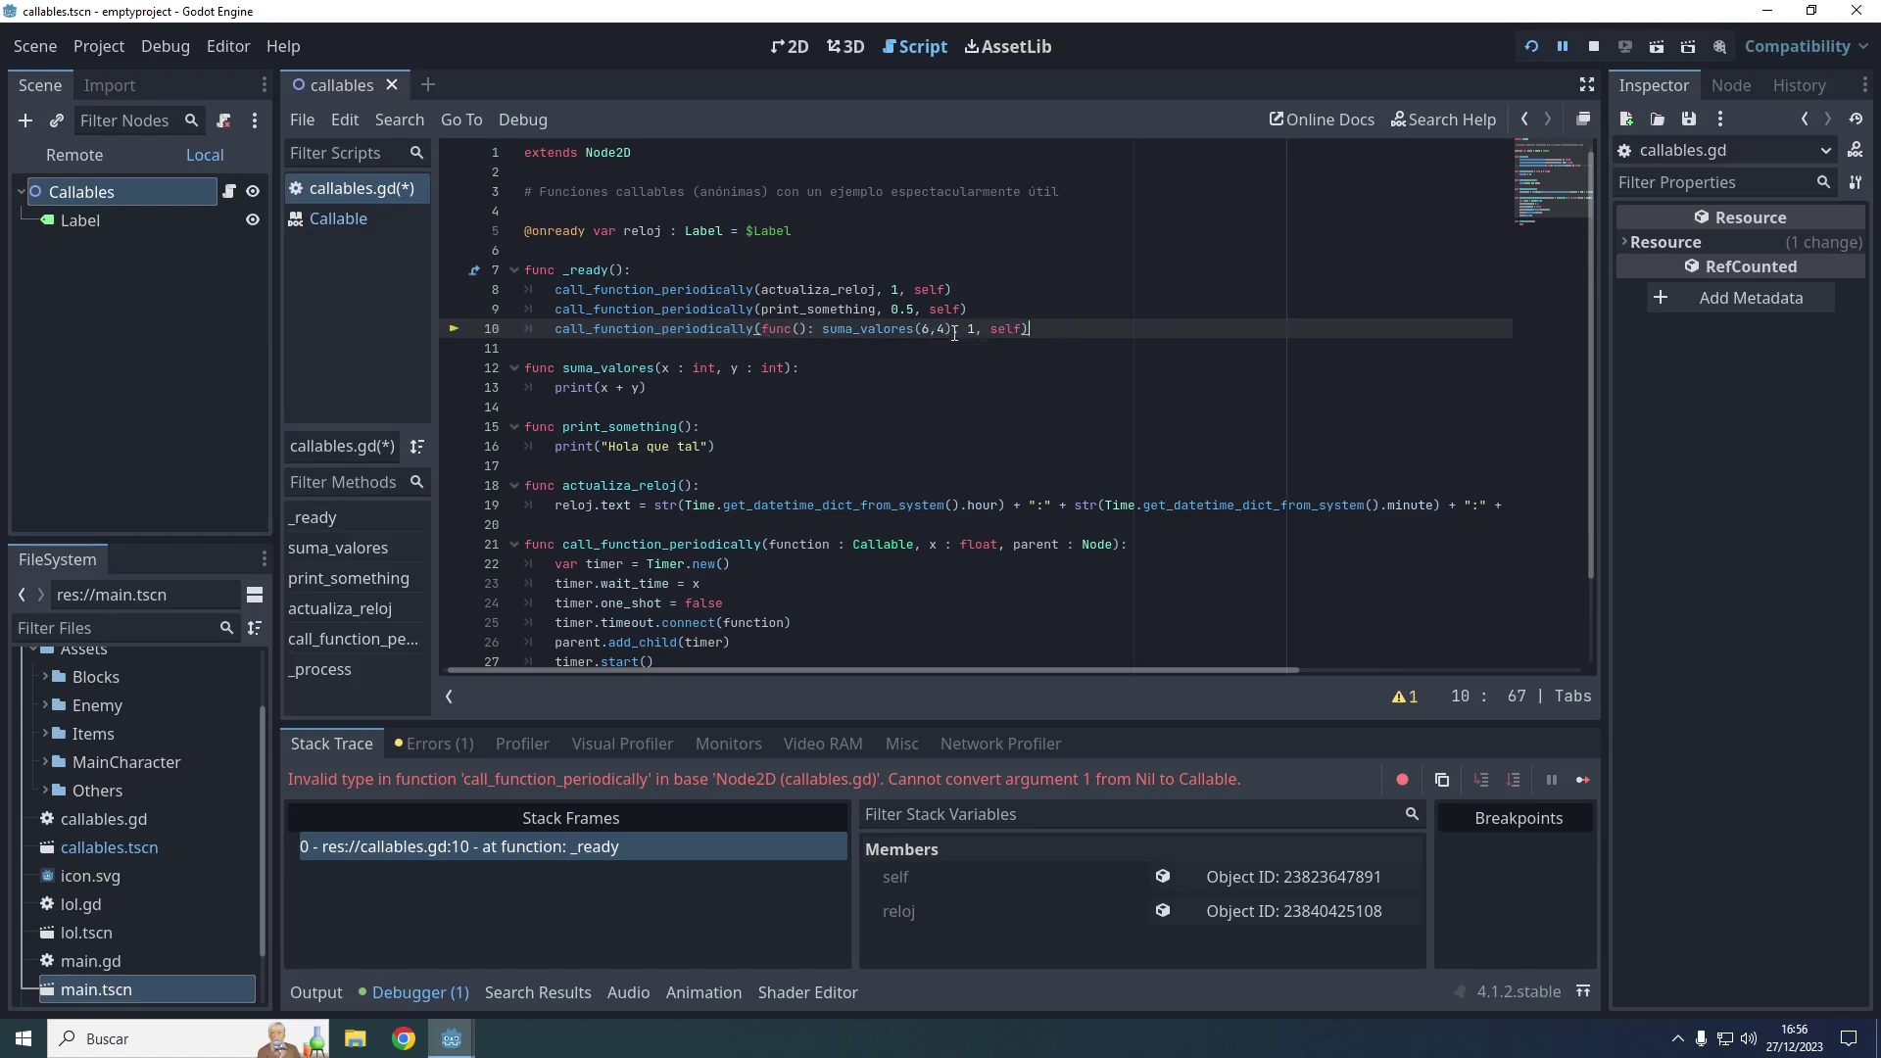
mouse_move(951, 328)
left_mouse_down()
mouse_move(758, 328)
mouse_move(812, 328)
left_mouse_up()
key("F6")
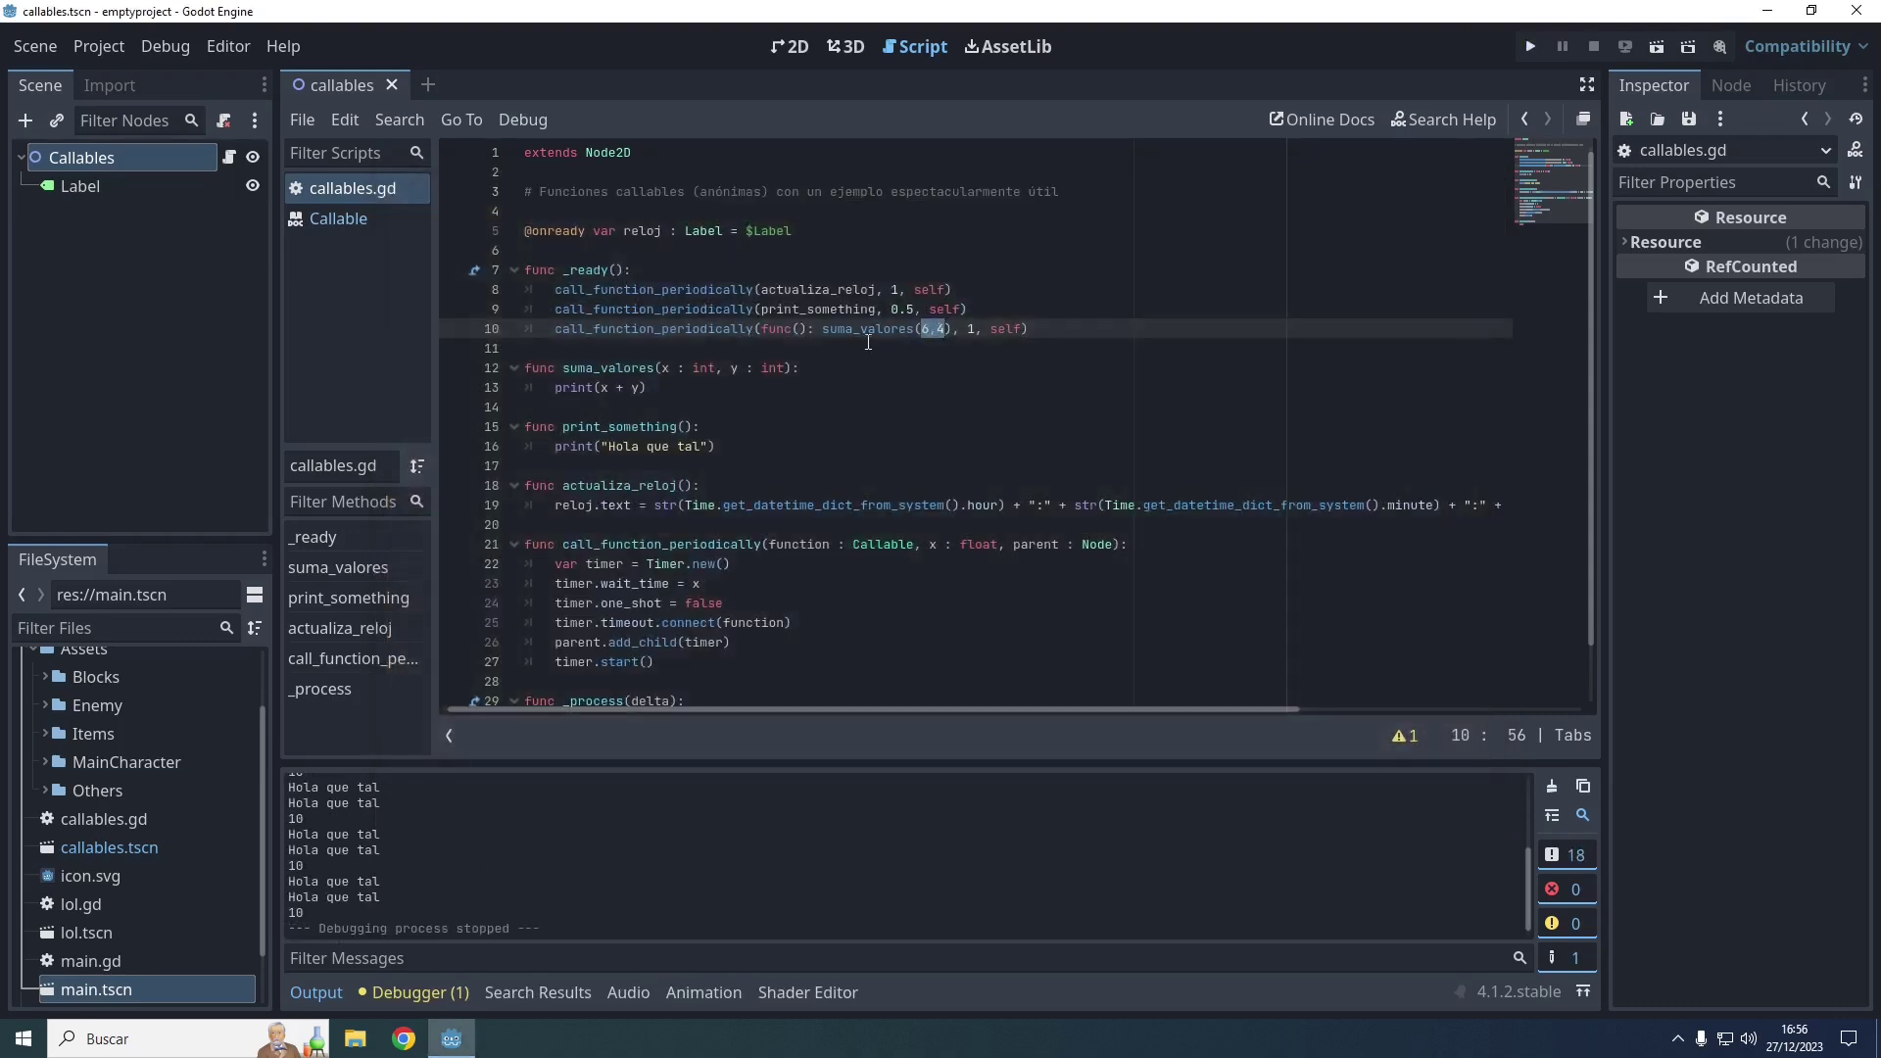
left_click(867, 330)
left_click_drag(766, 325, 954, 331)
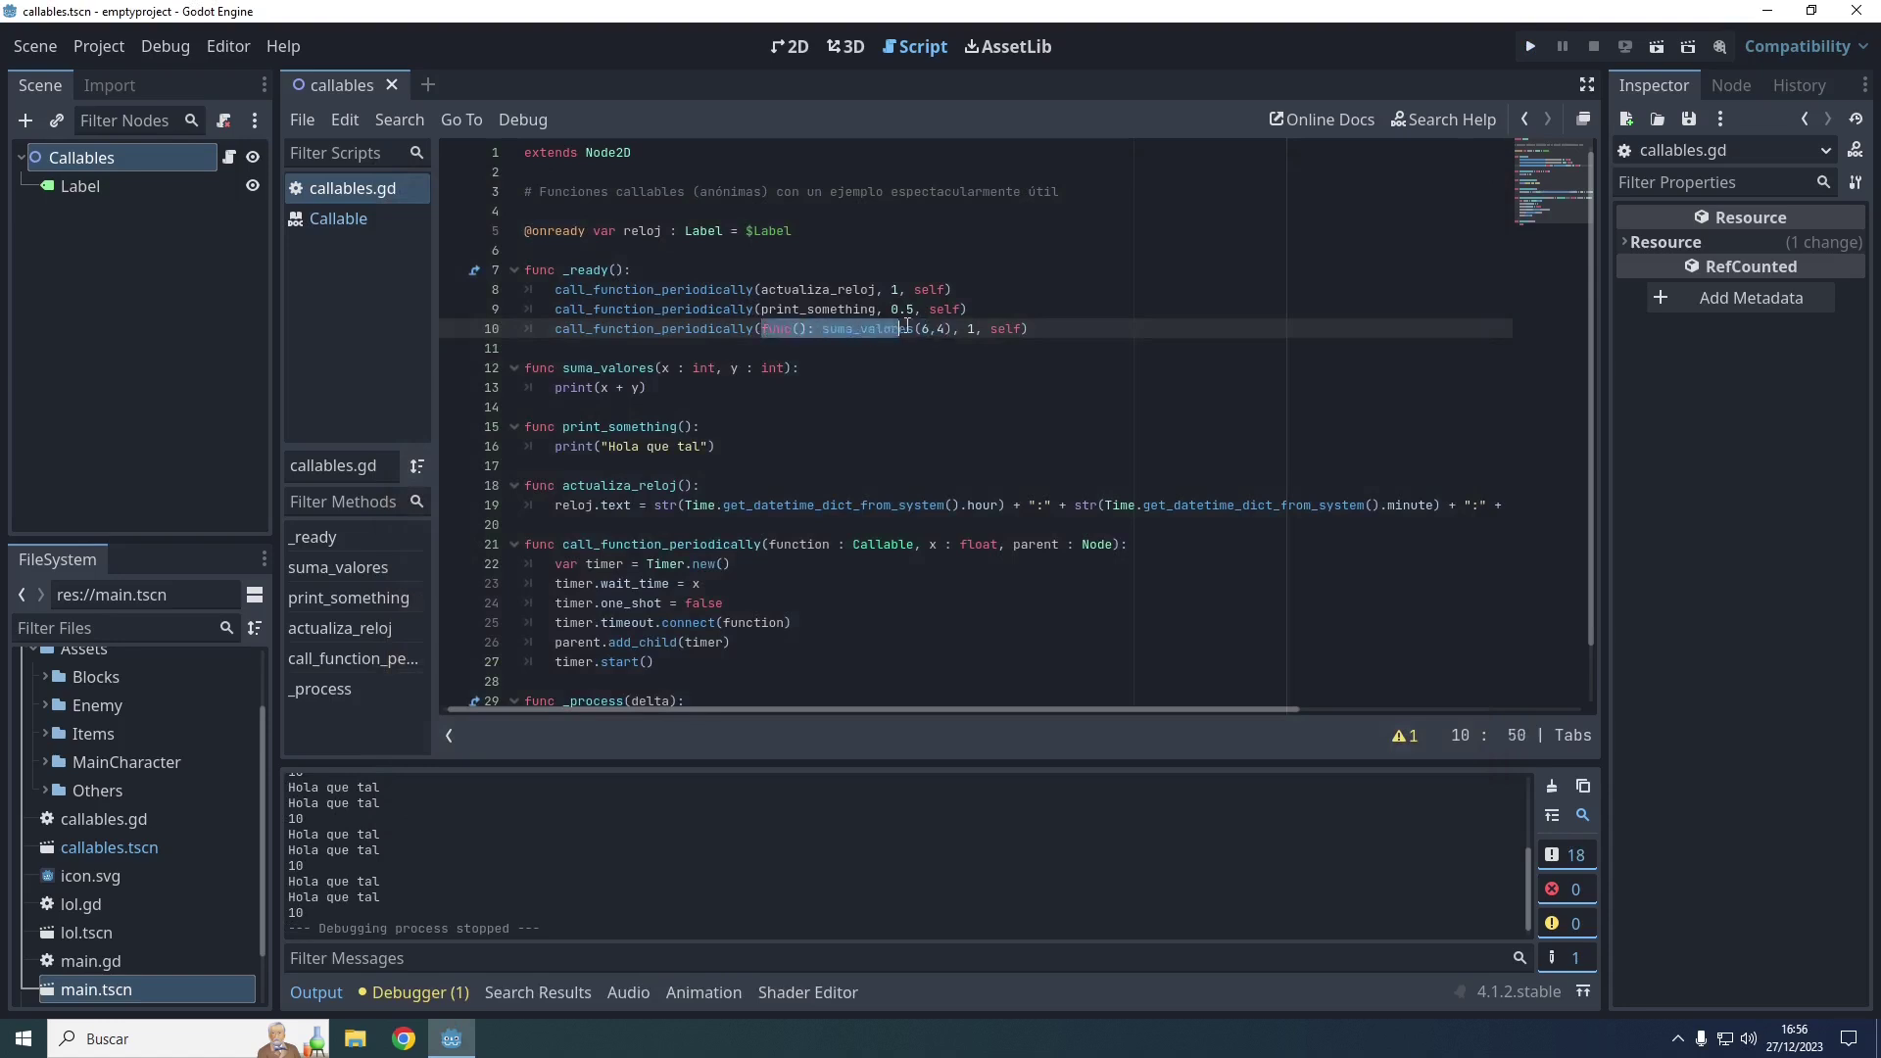
left_click(813, 331)
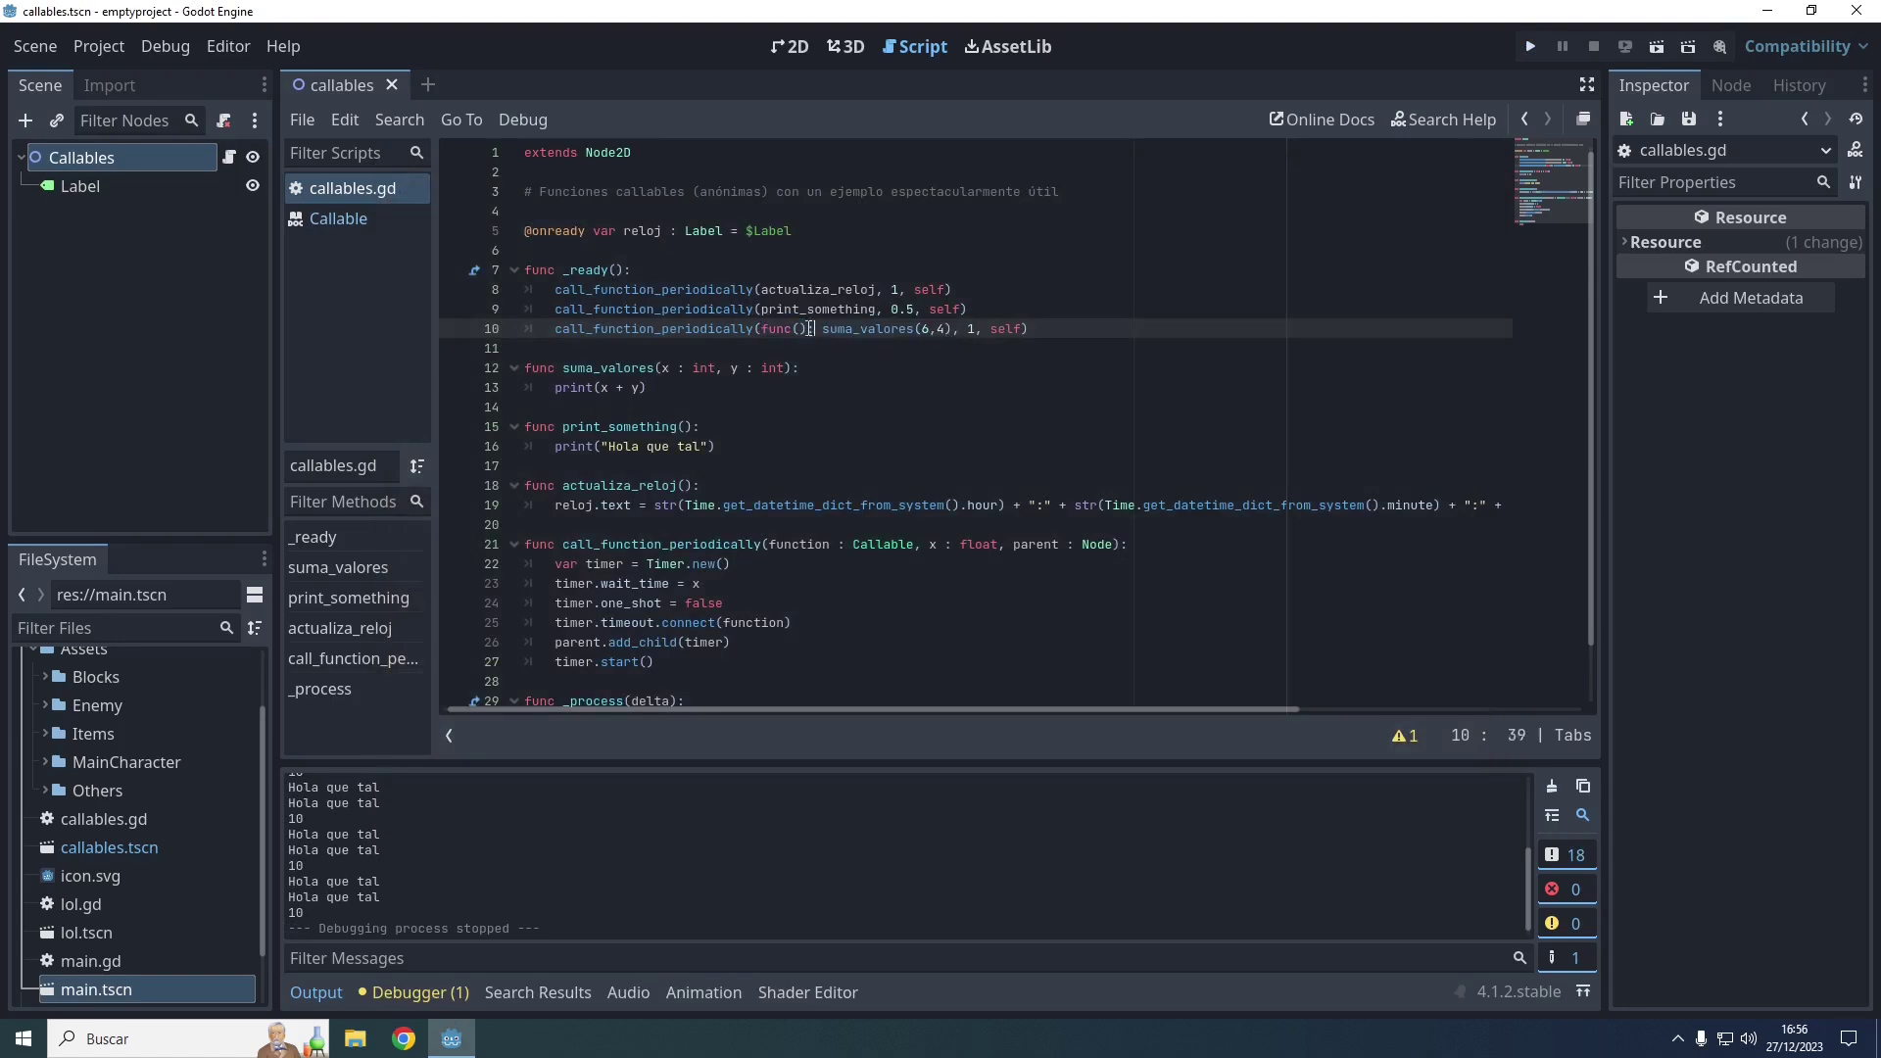
double_click(775, 329)
key("Delete")
key("Delete")
key("Delete")
key("Delete")
key("Delete")
left_click_drag(891, 329, 773, 329)
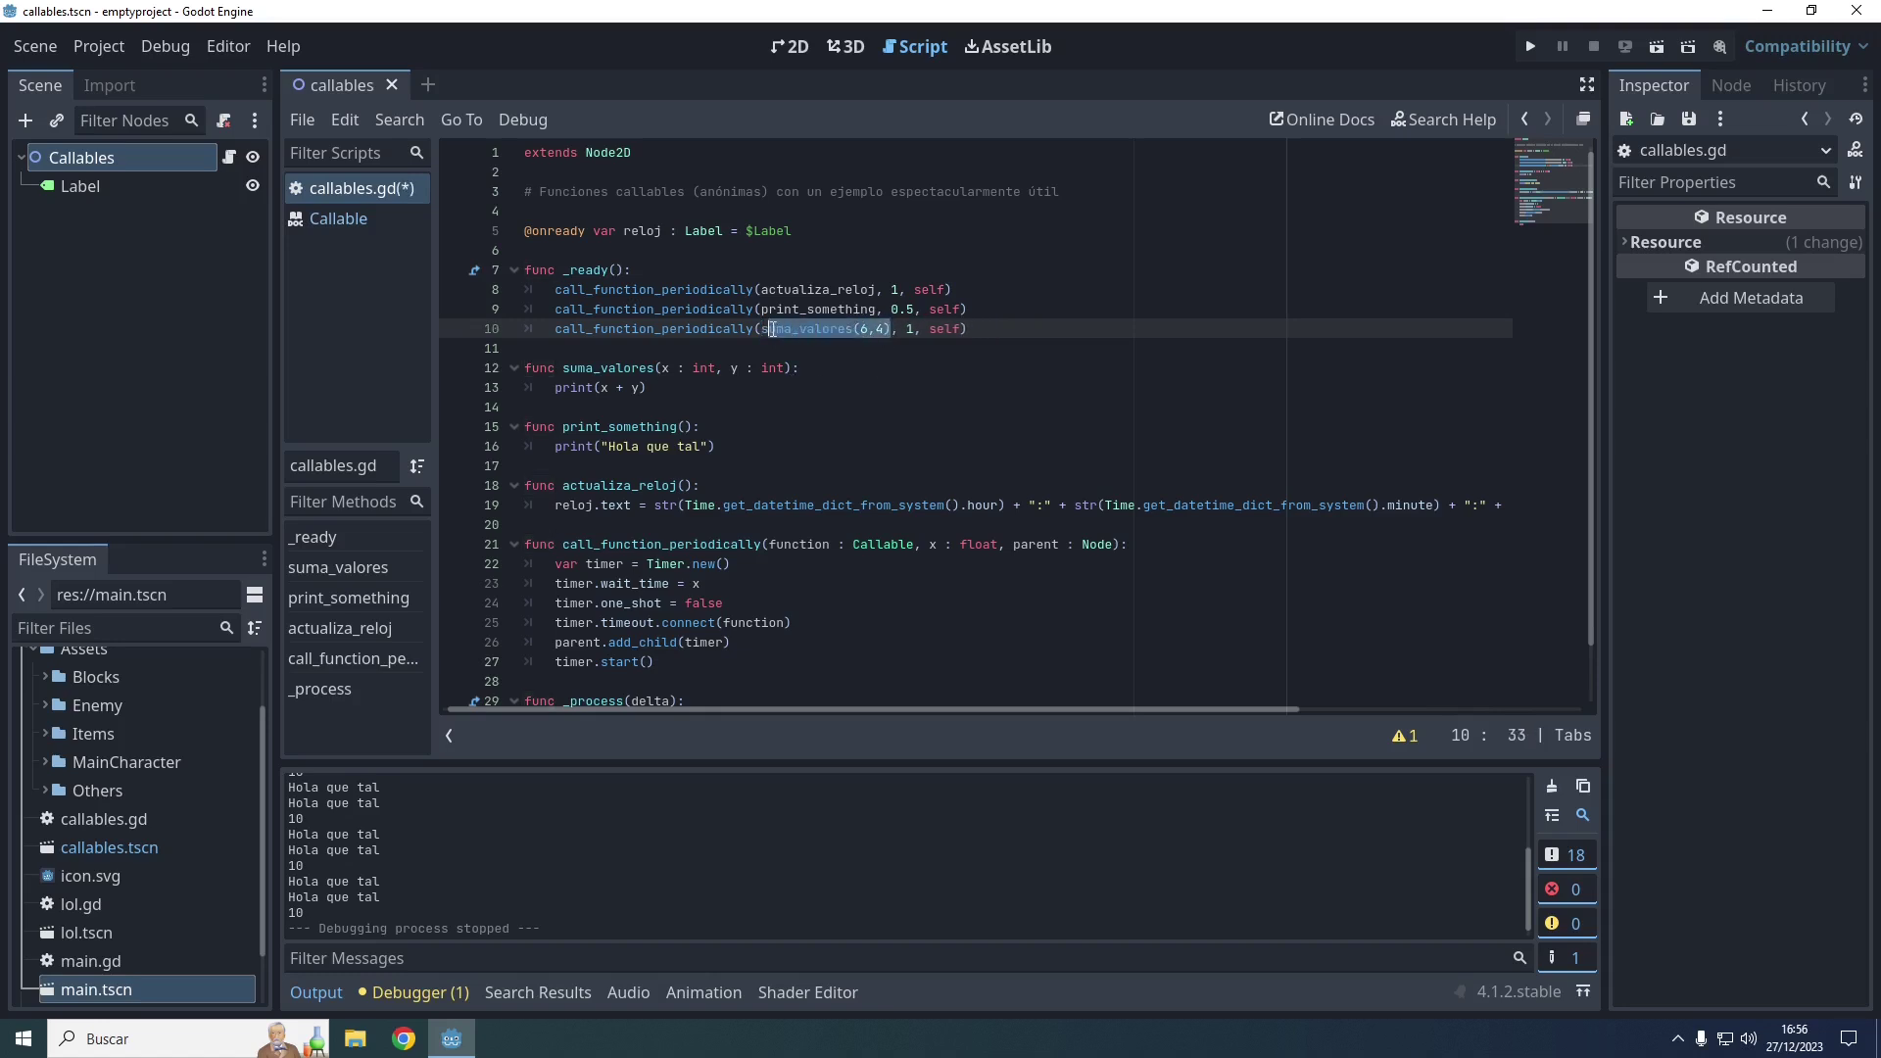
left_click(997, 323)
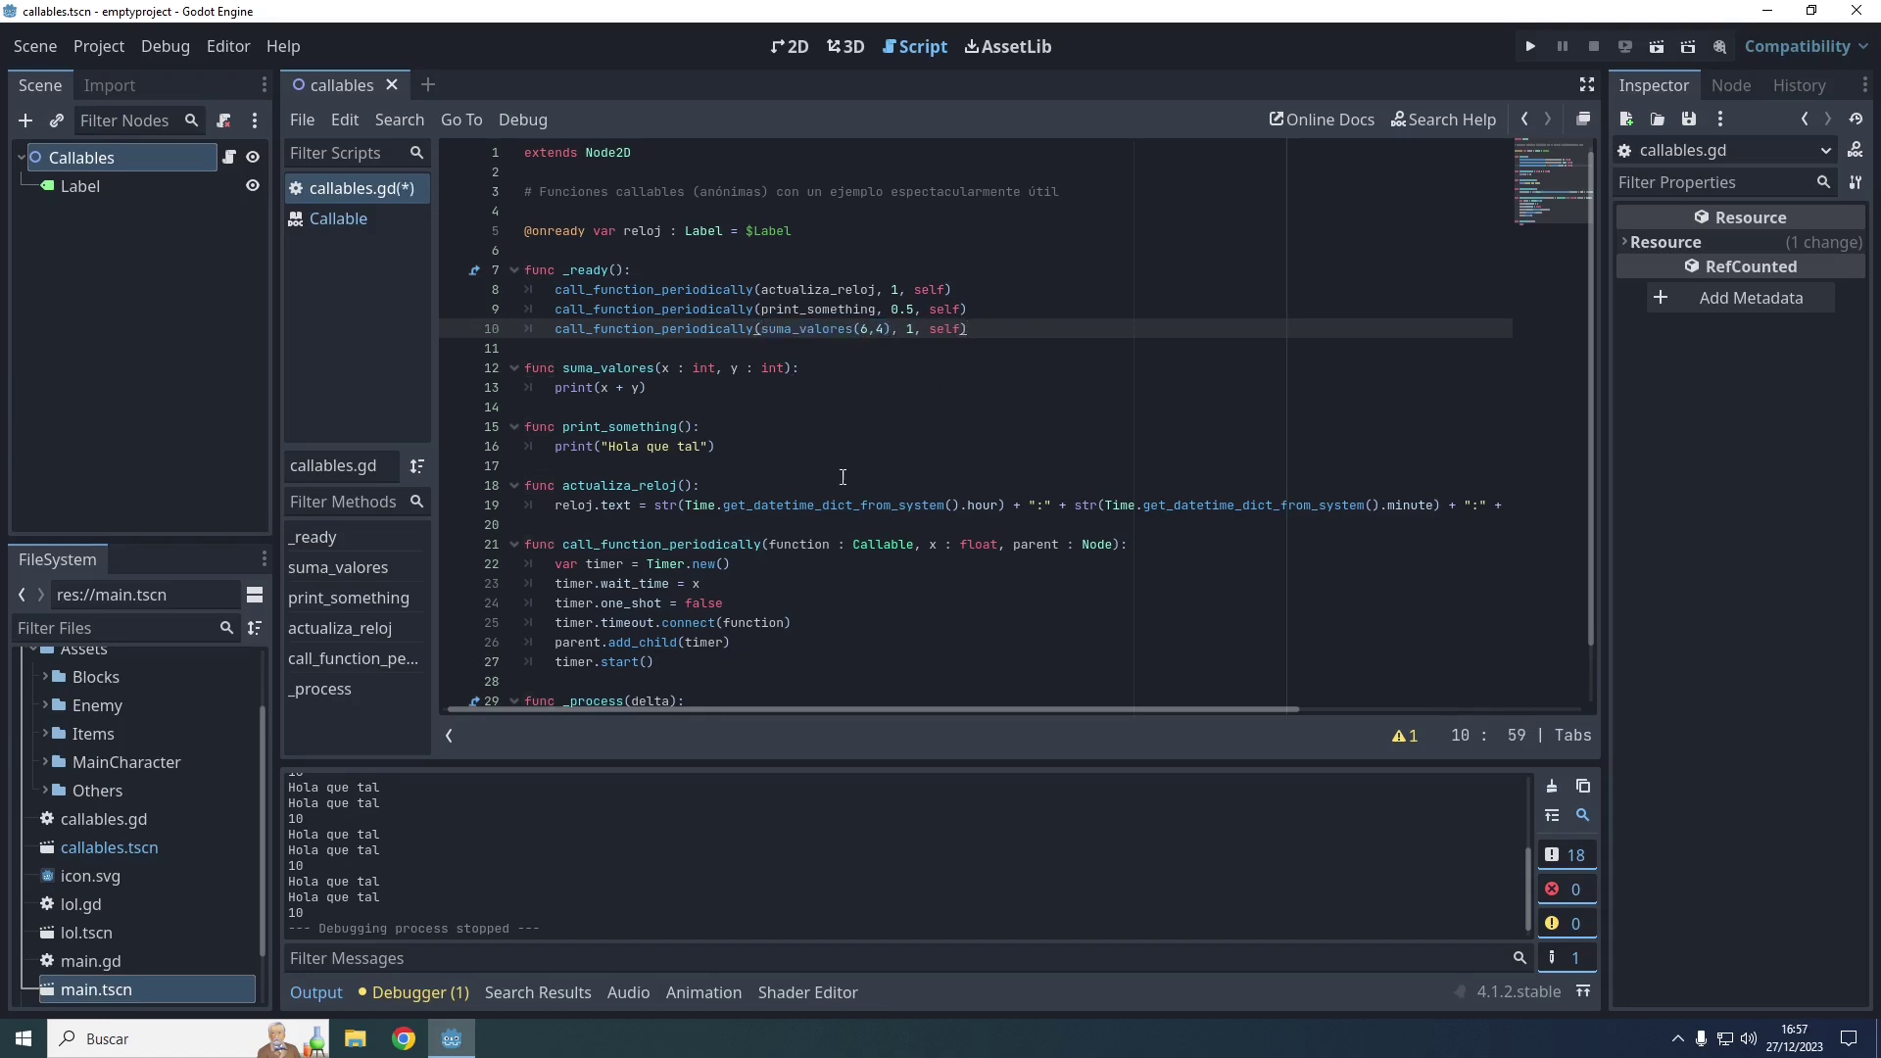
key("ctrl+z")
left_click(828, 331)
left_click_drag(764, 330, 955, 326)
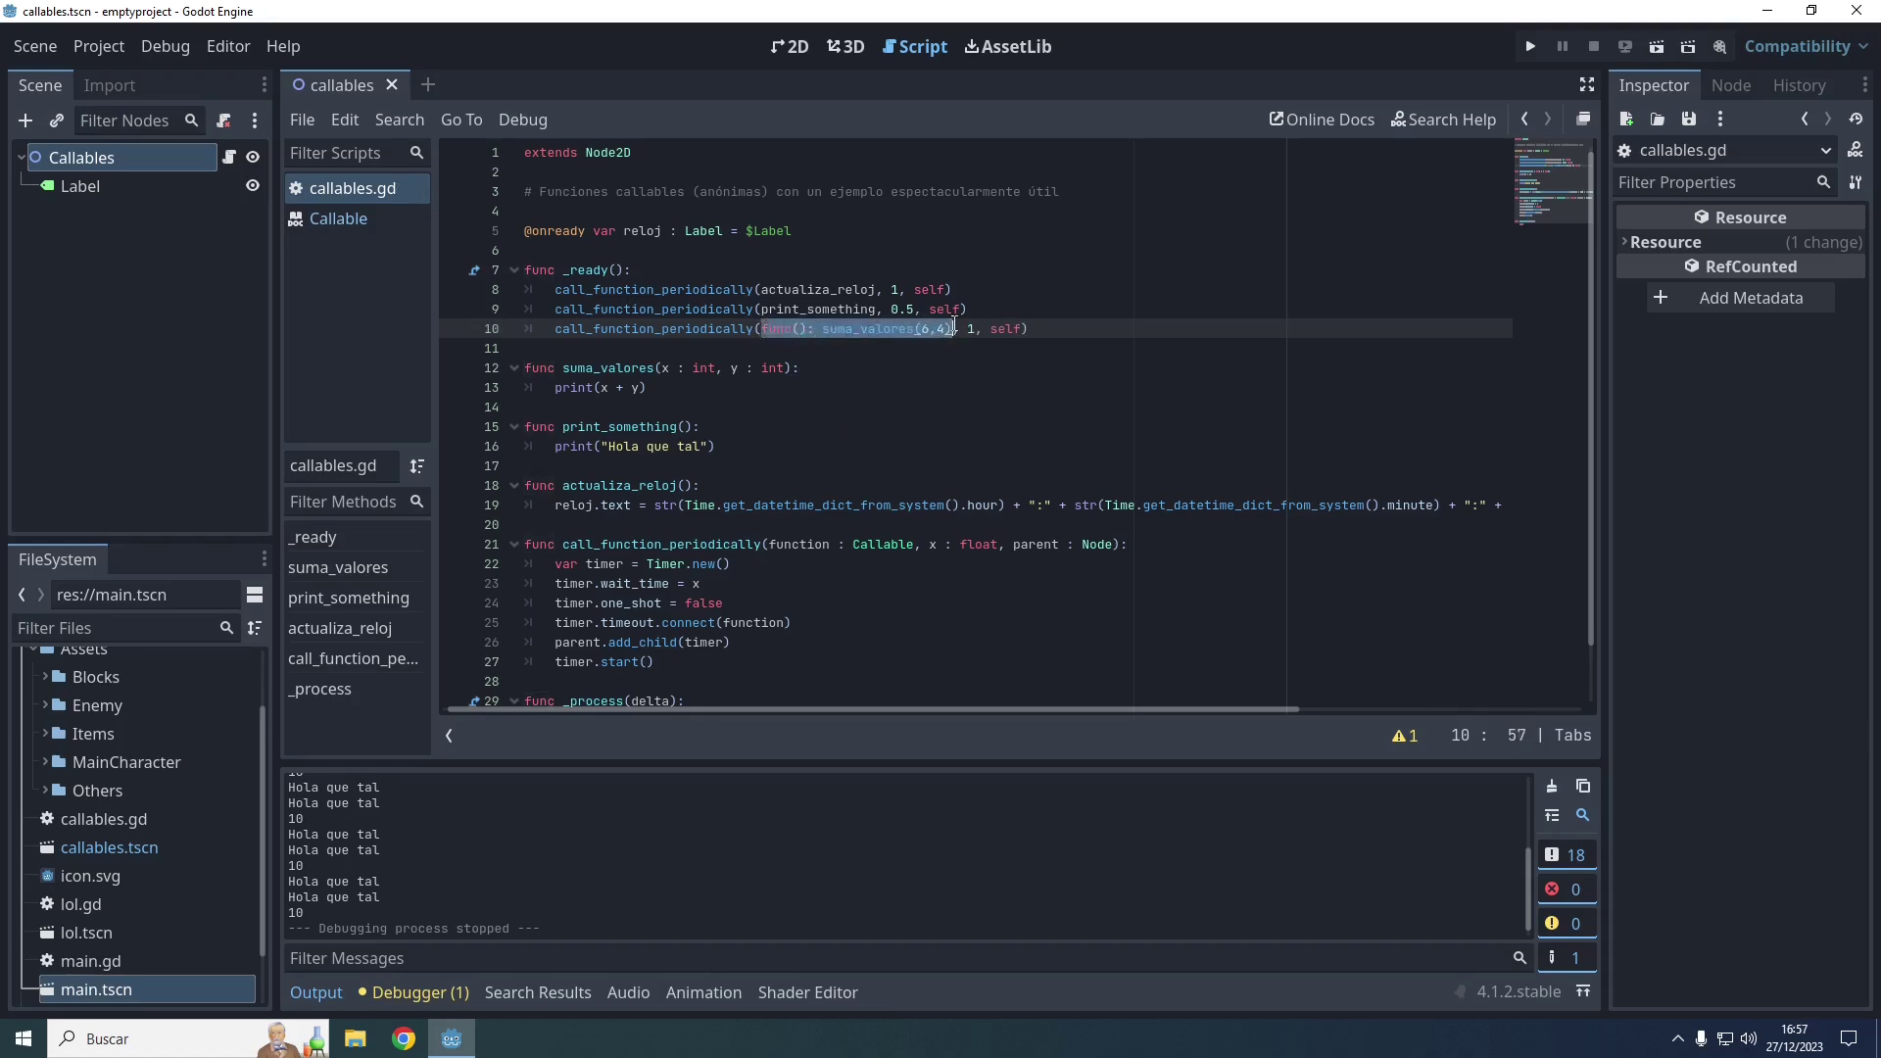
left_click_drag(764, 331, 947, 329)
- Add a function otra(x = 6, y = 4) whose body prints x + y
left_click(646, 351)
key("Return")
key("Return")
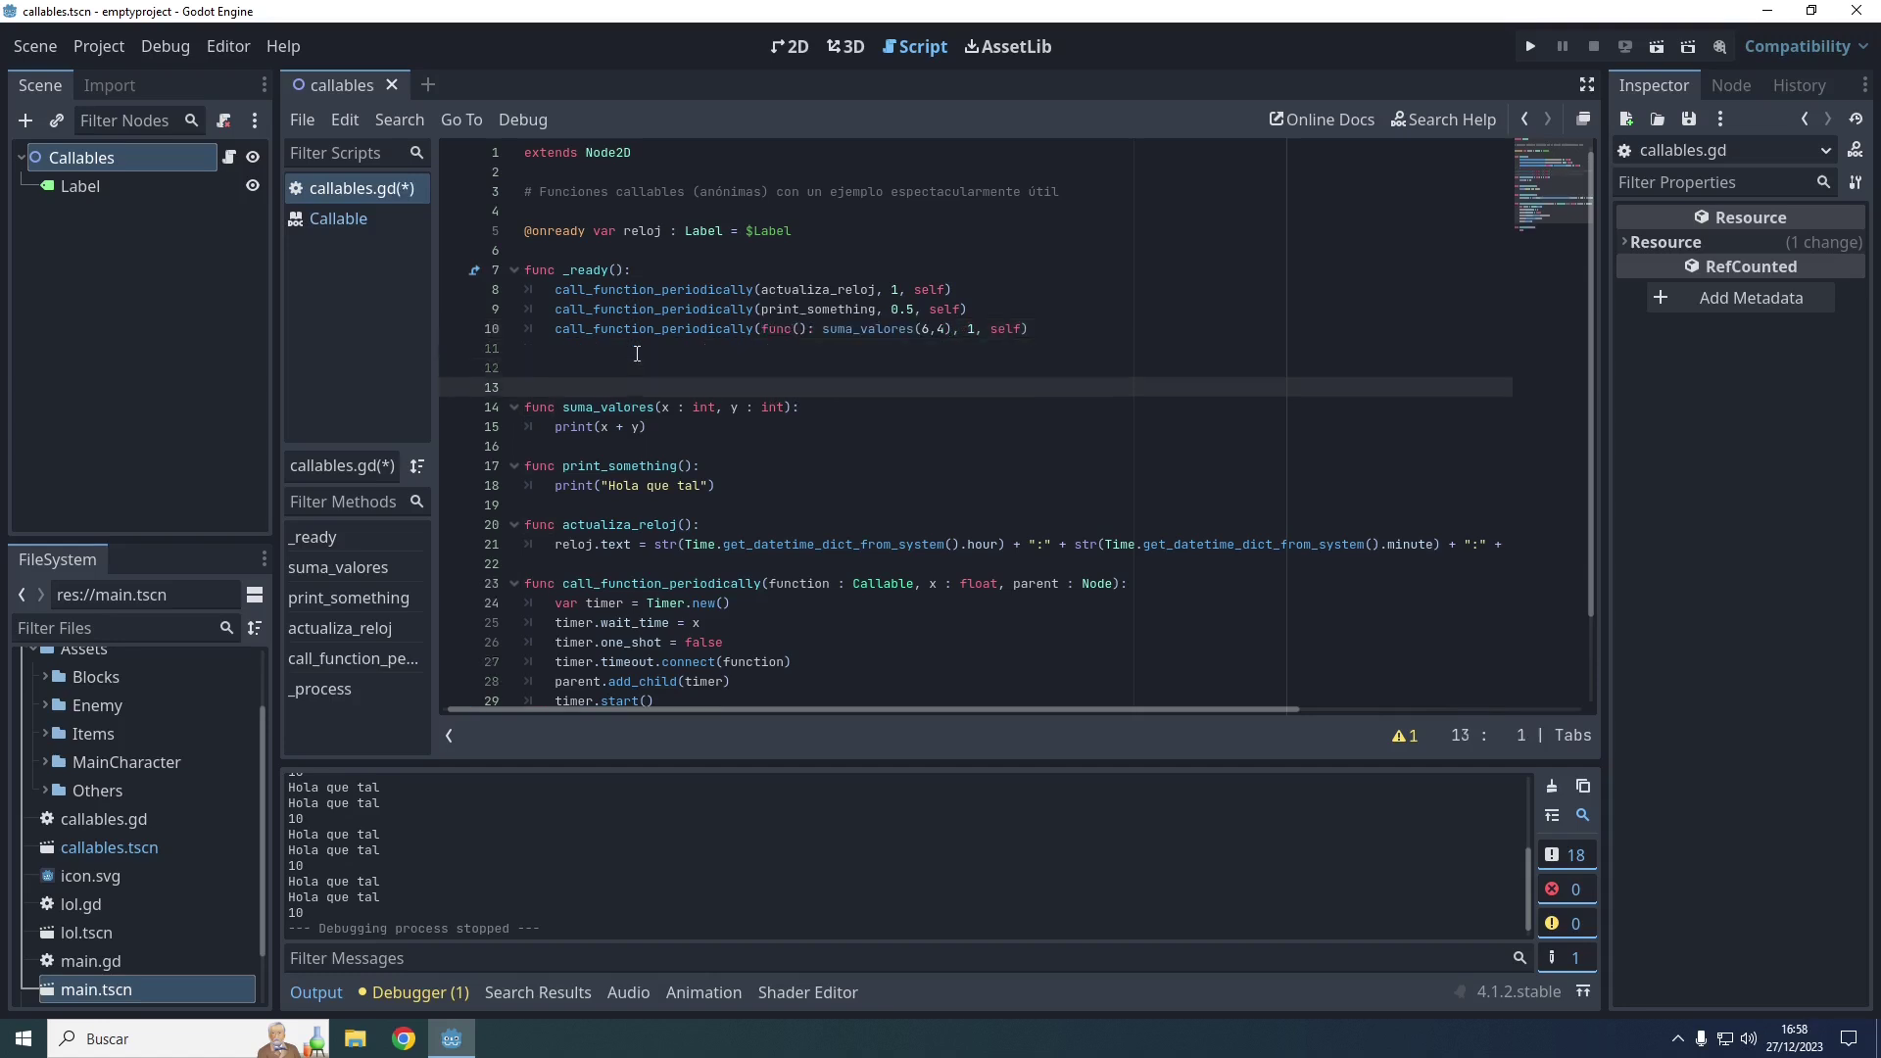
key("Up")
type("func ")
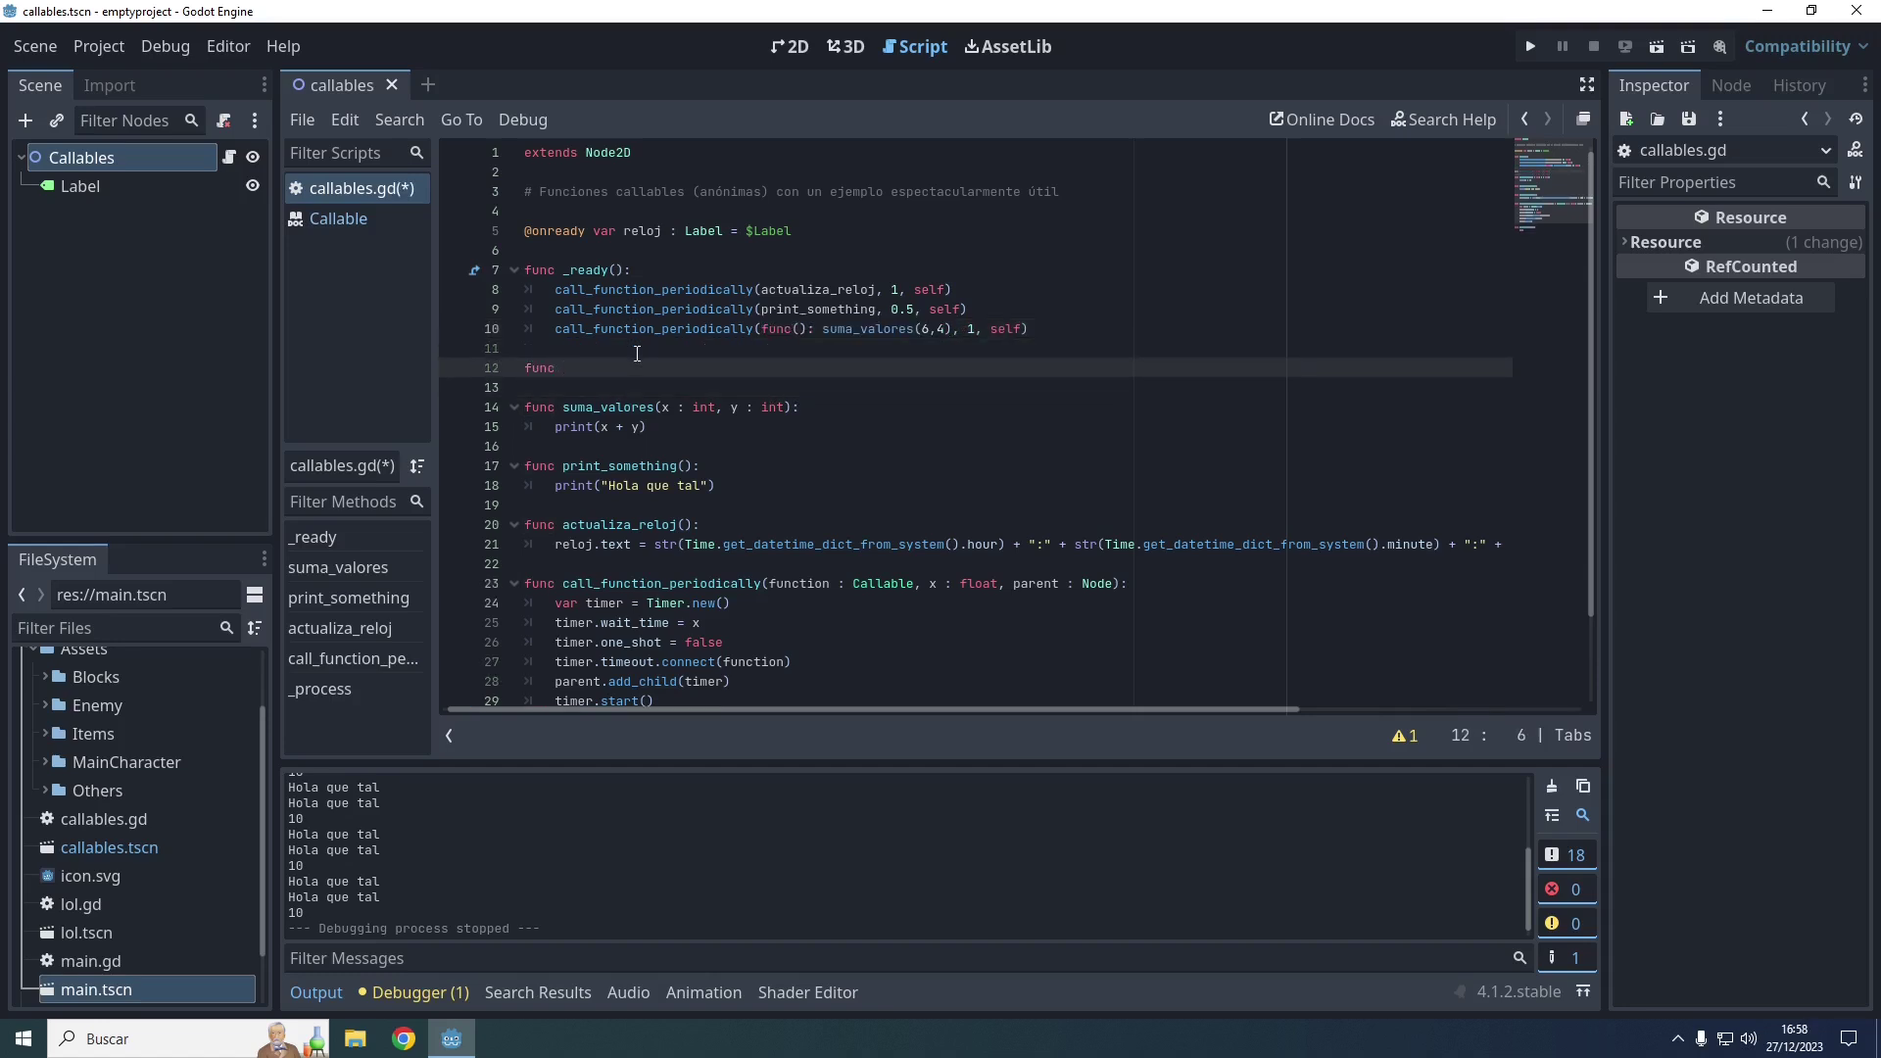
type("otra(x")
type(" = ")
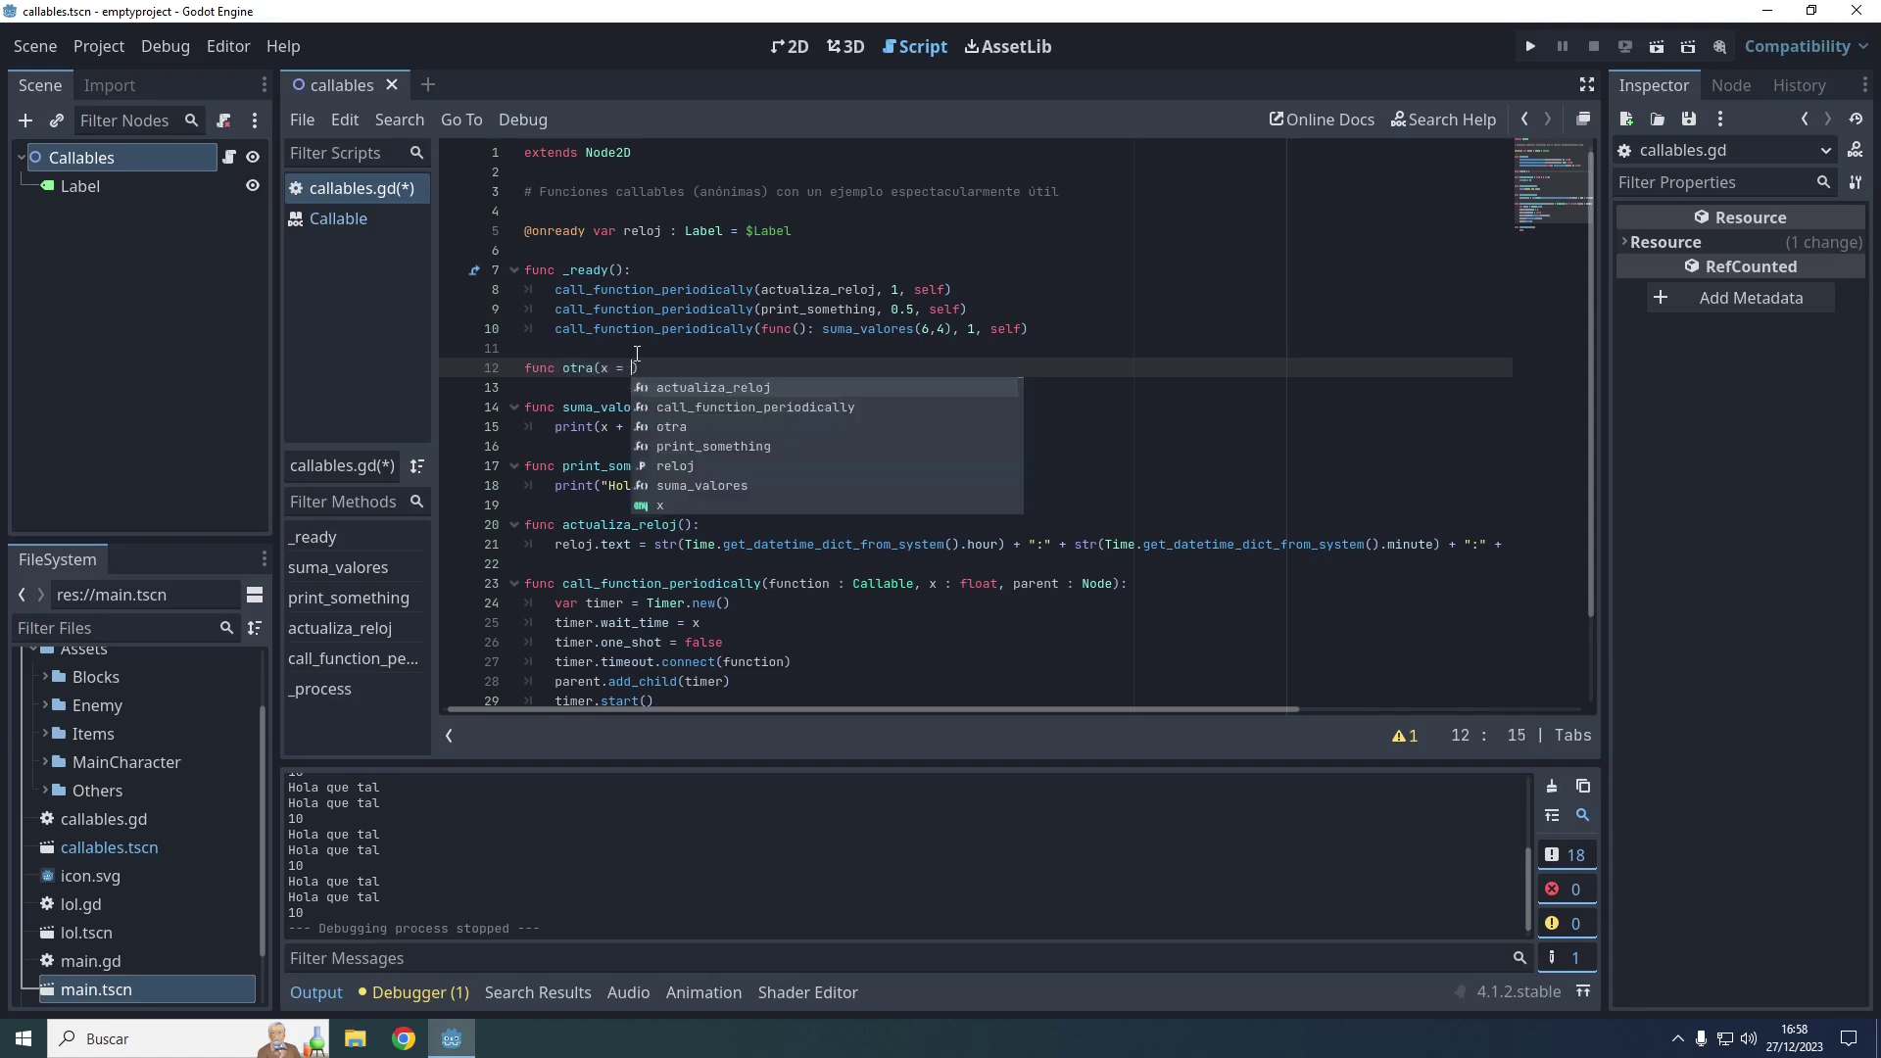
type("6, y = ")
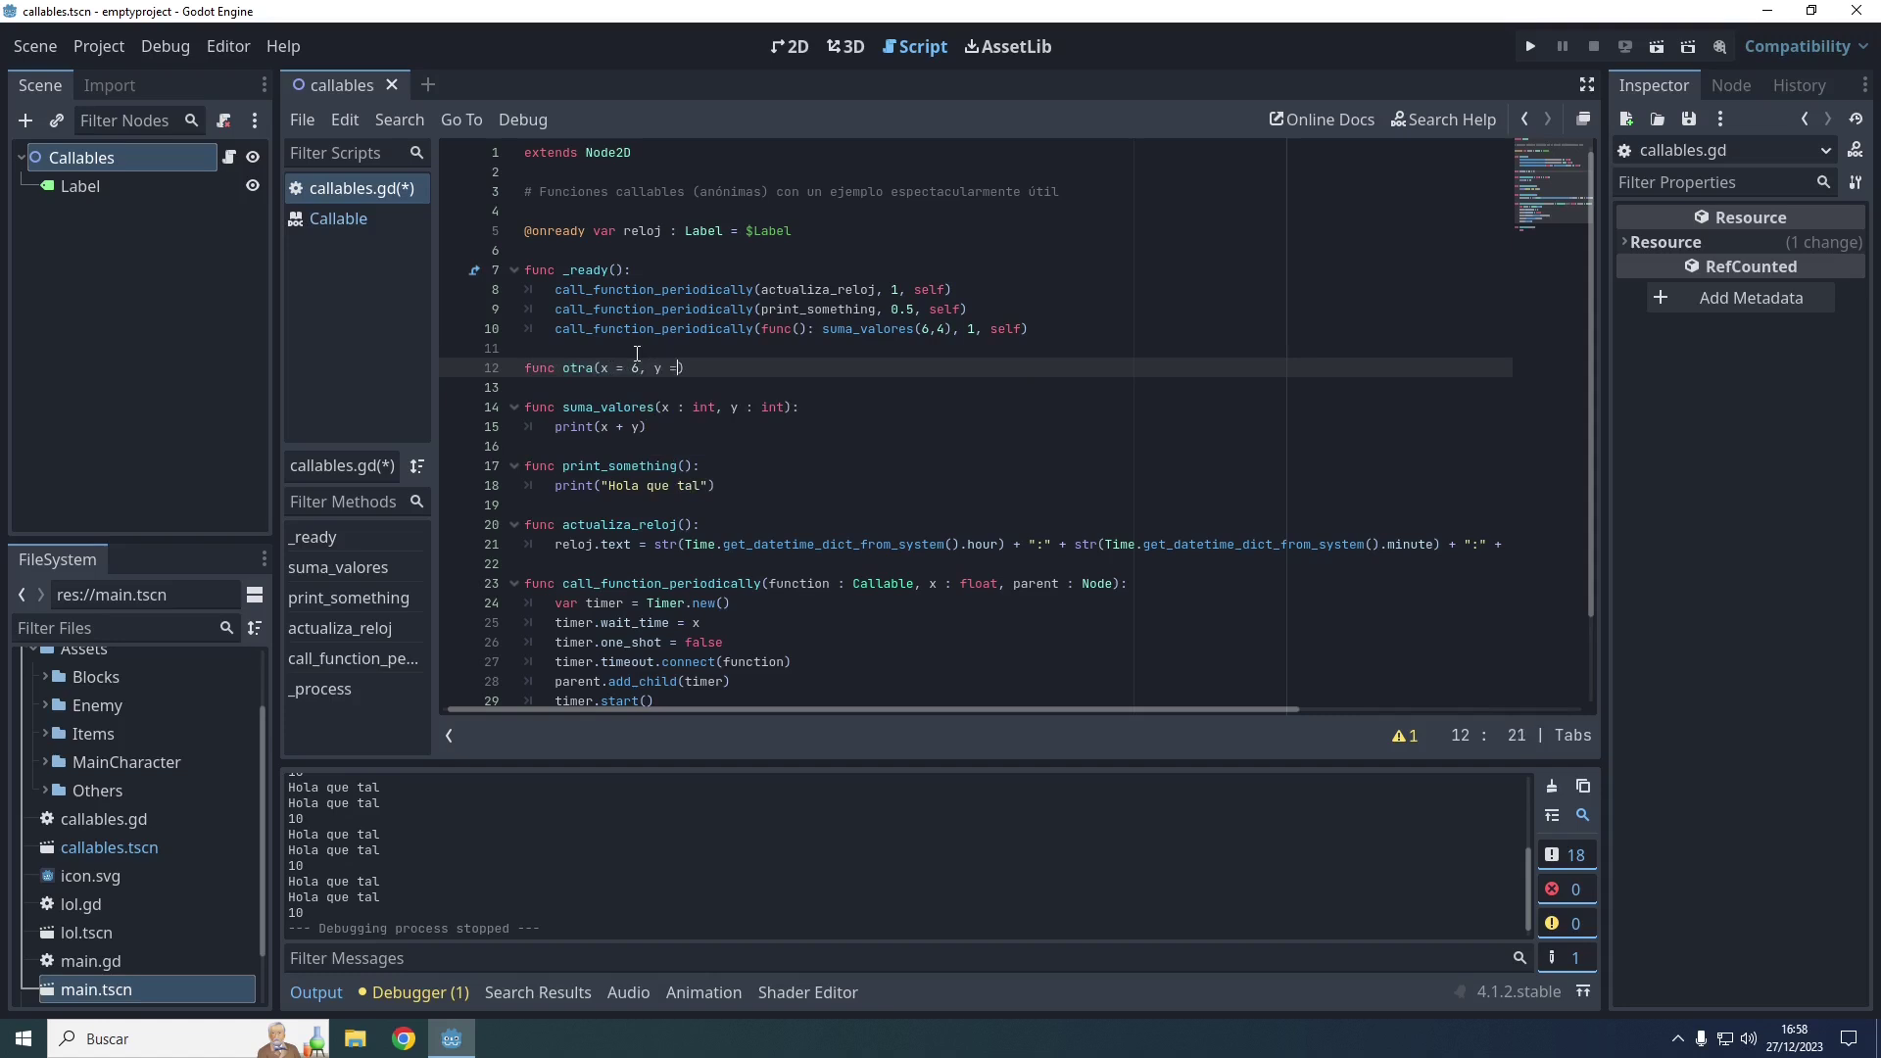
type("4)")
type(":")
key("Return")
type("print(")
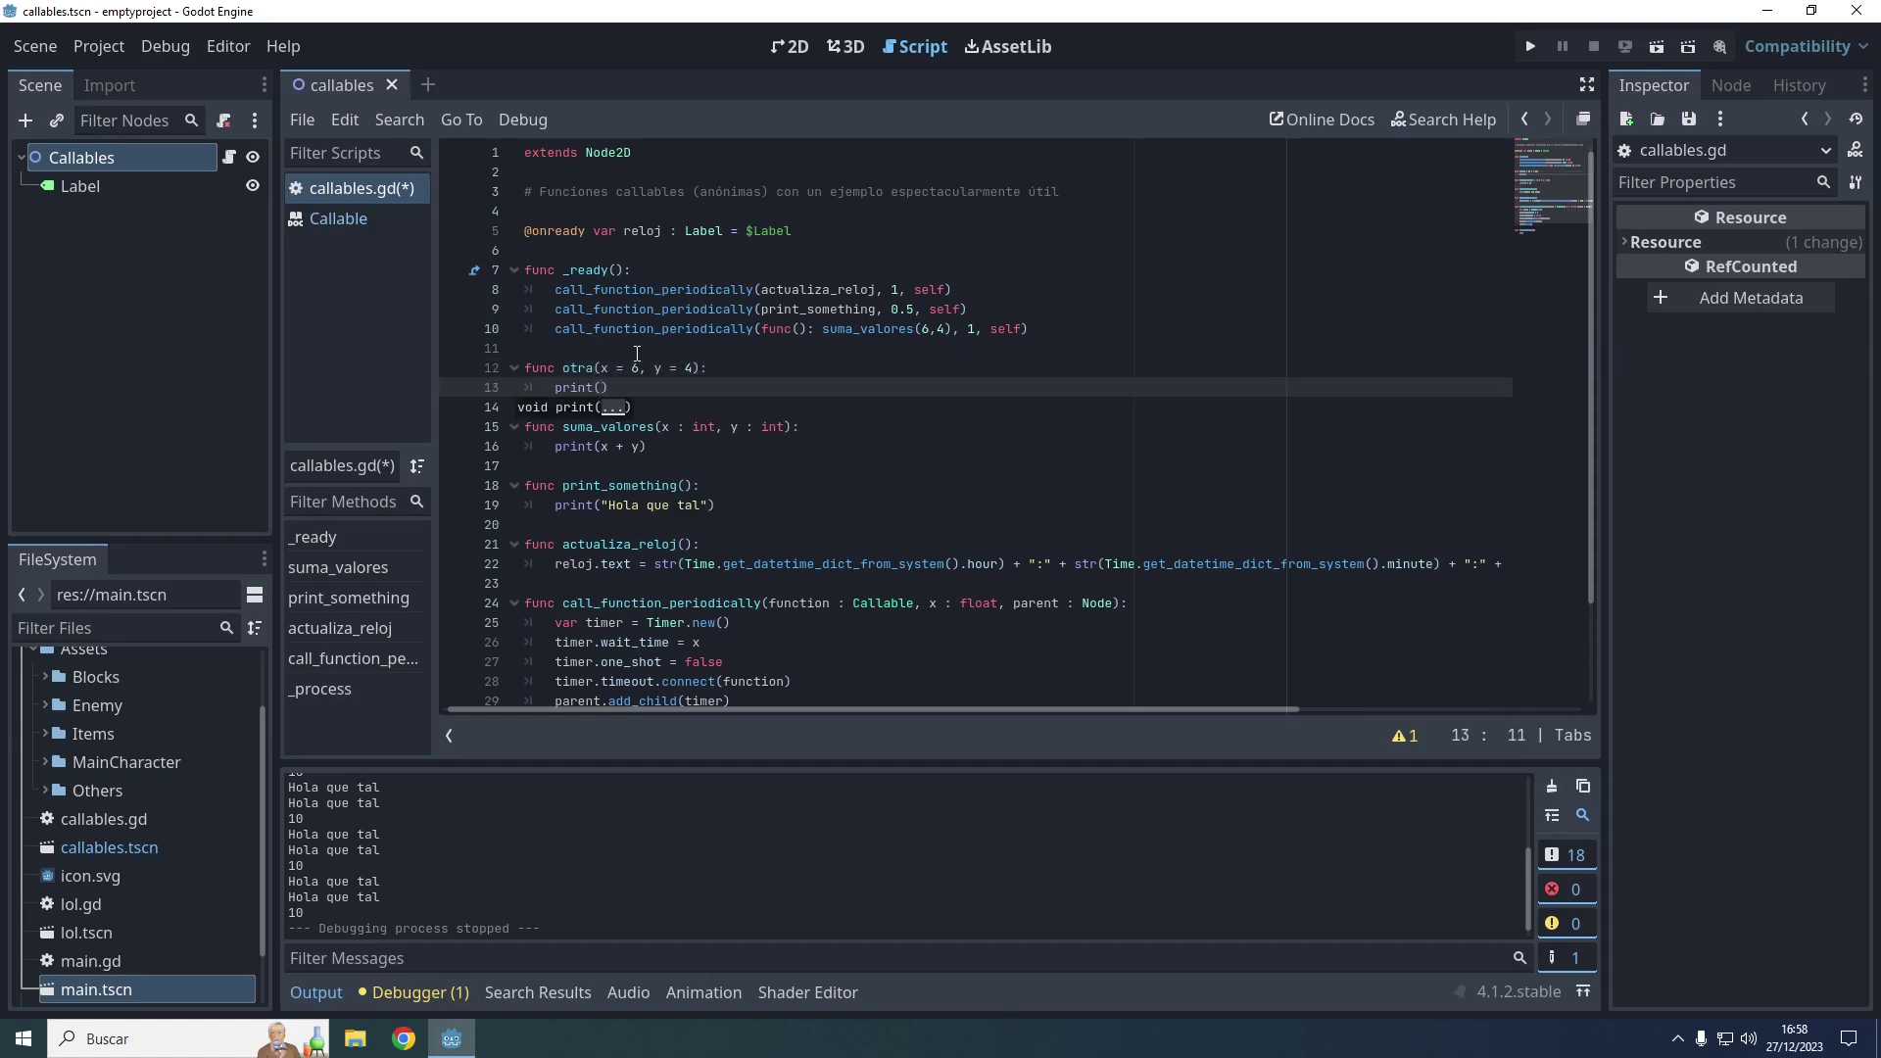
type("x + y")
left_click(706, 368)
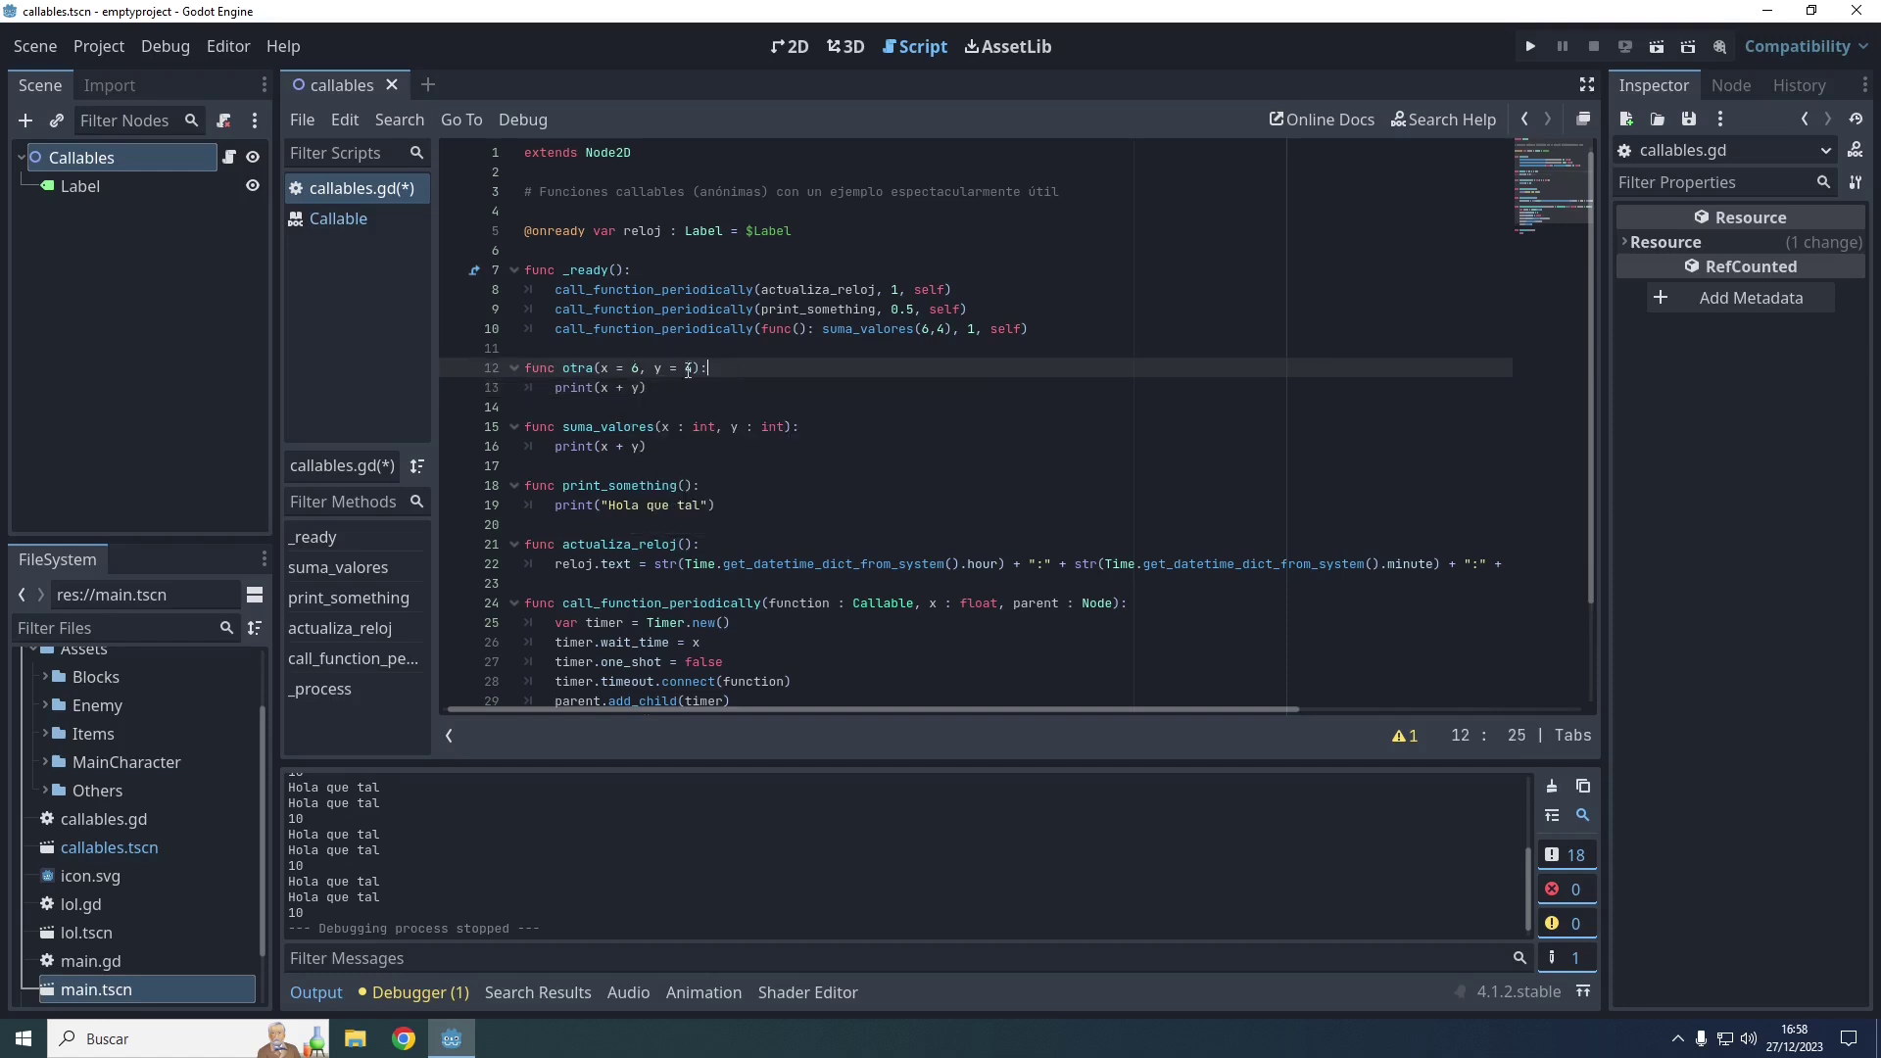
left_click_drag(603, 367, 699, 367)
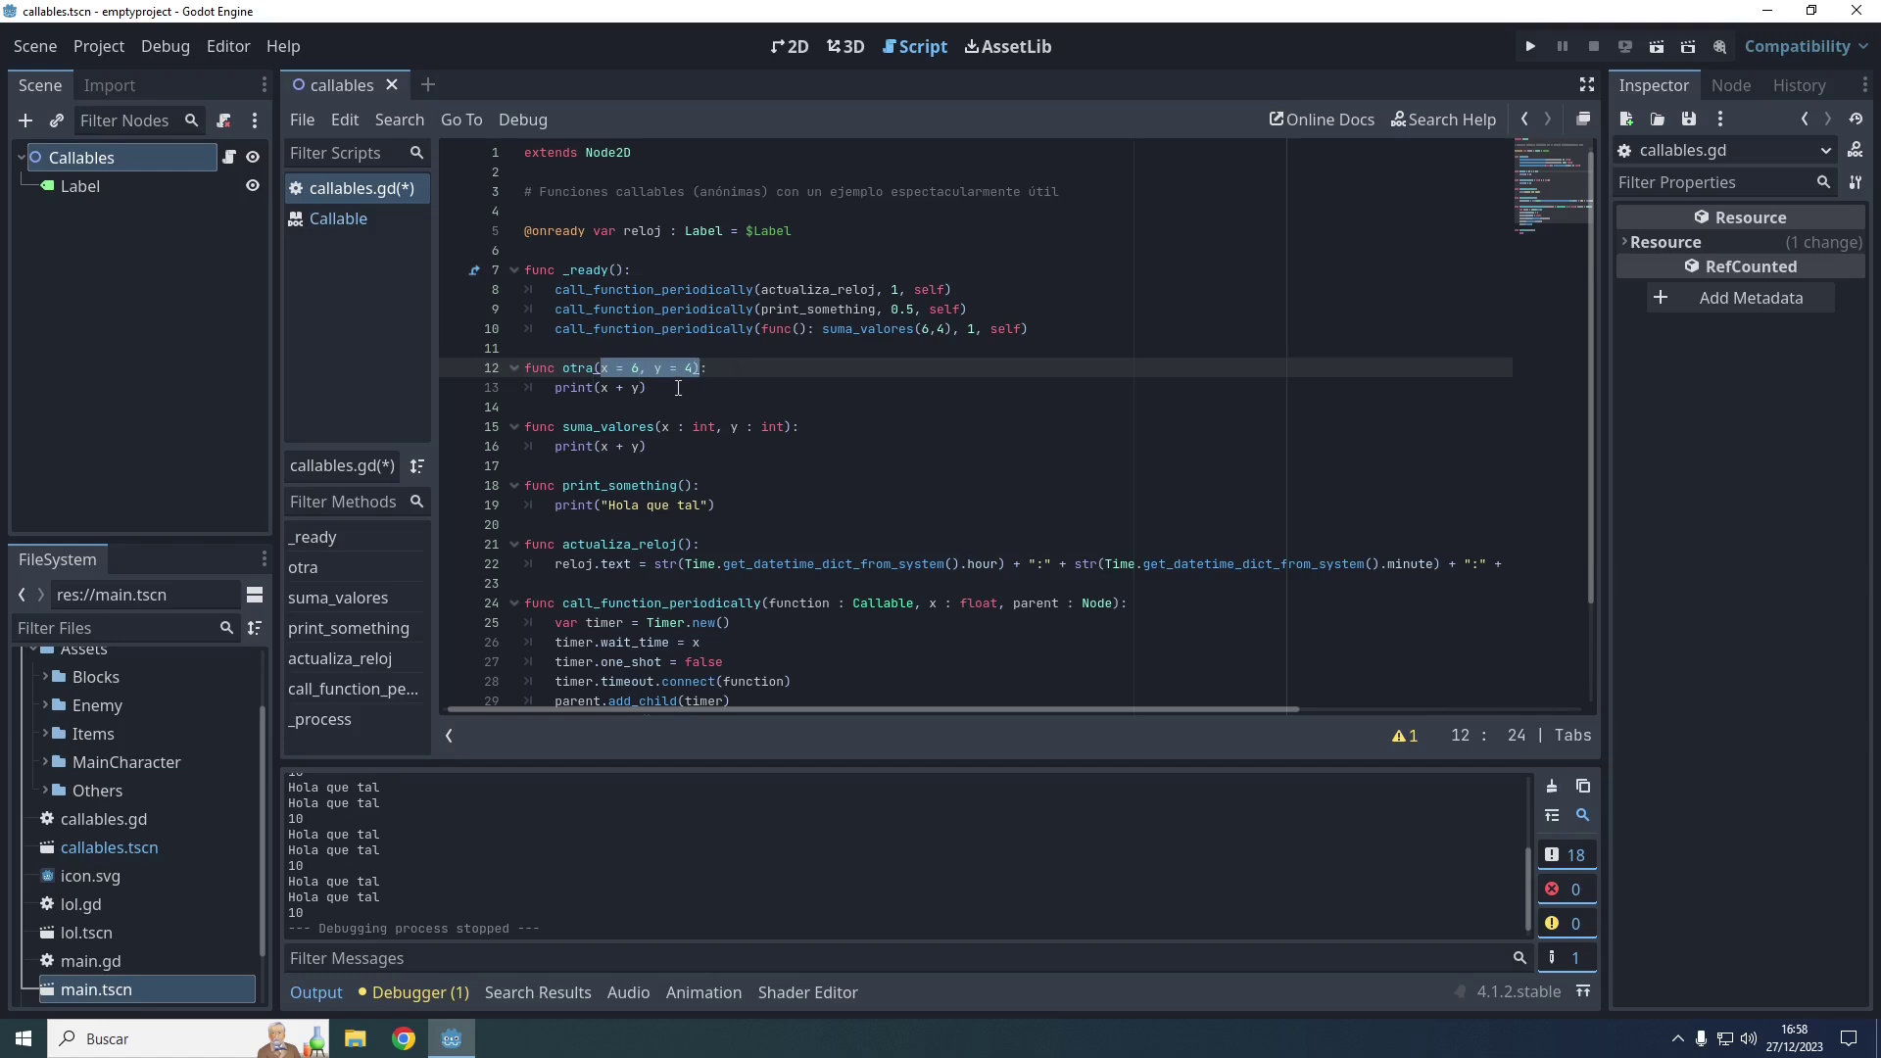
left_click(674, 389)
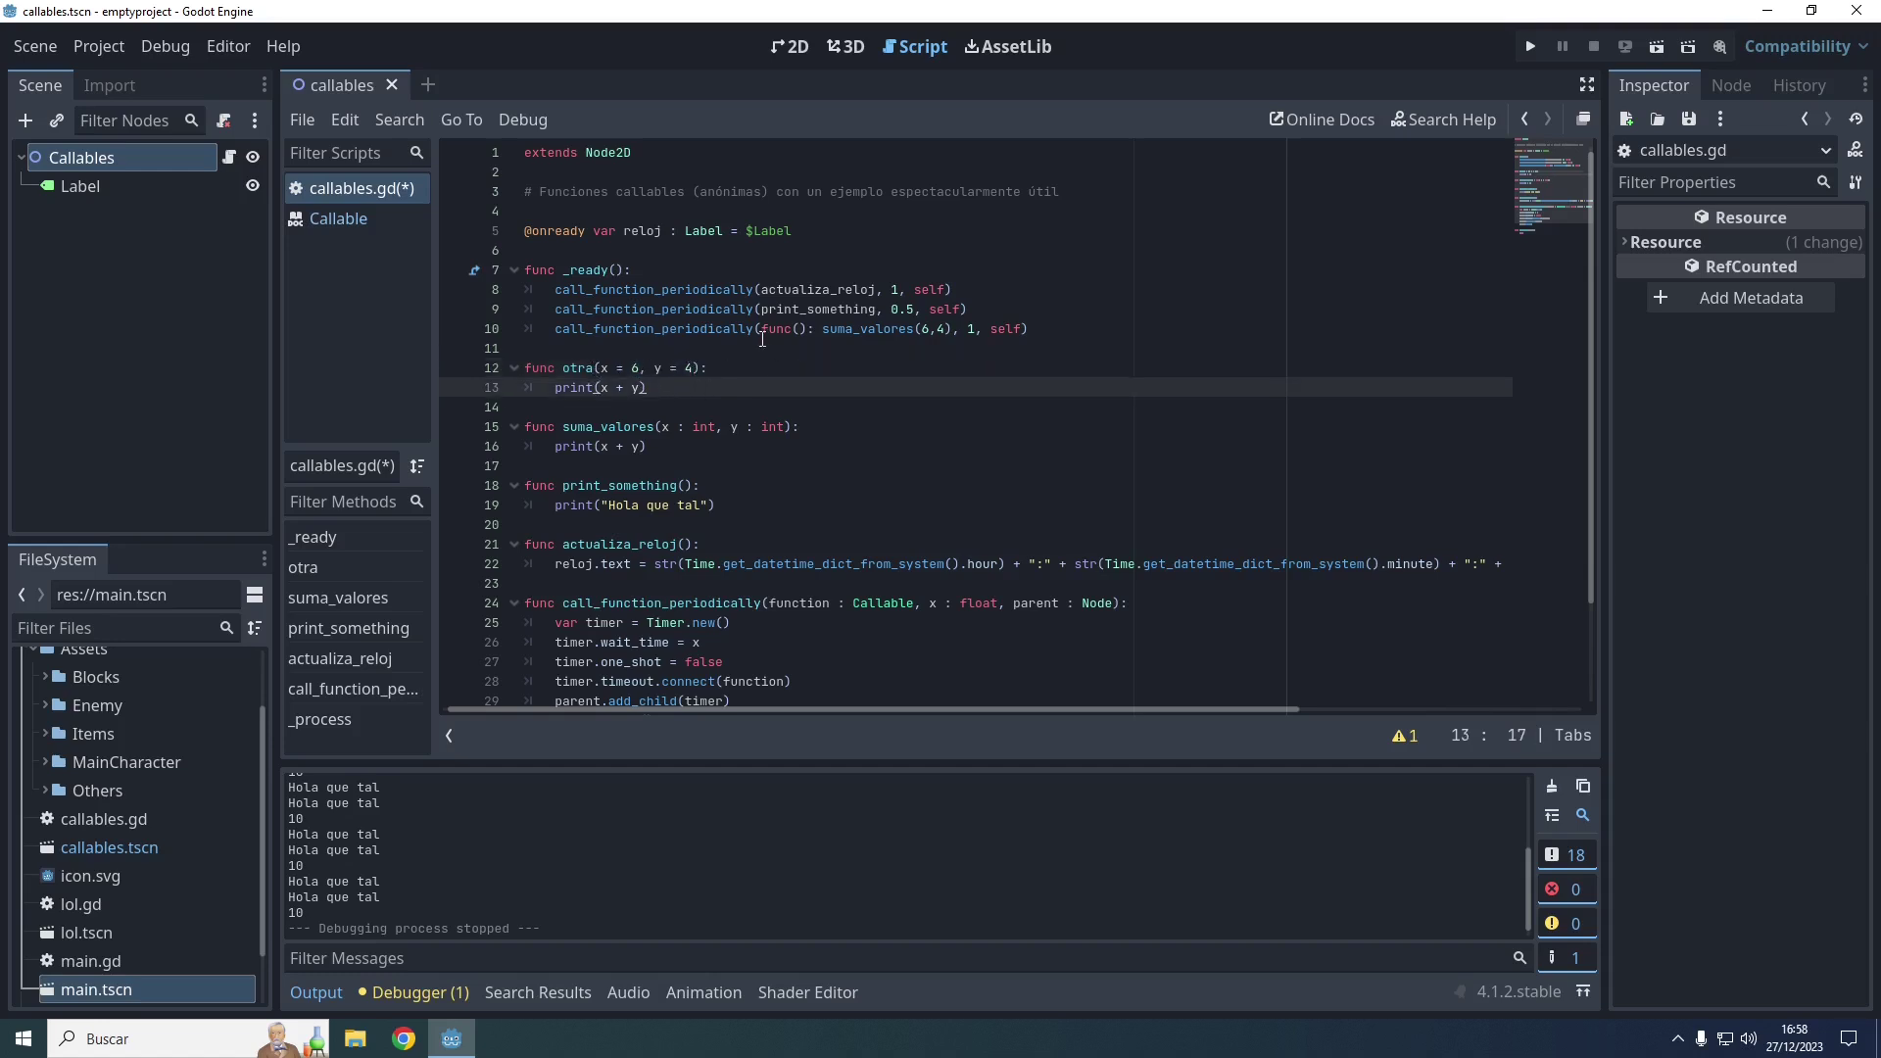
- Replace the inline lambda on line 10 with otra, run the scene, then close the game
left_click_drag(762, 336, 951, 336)
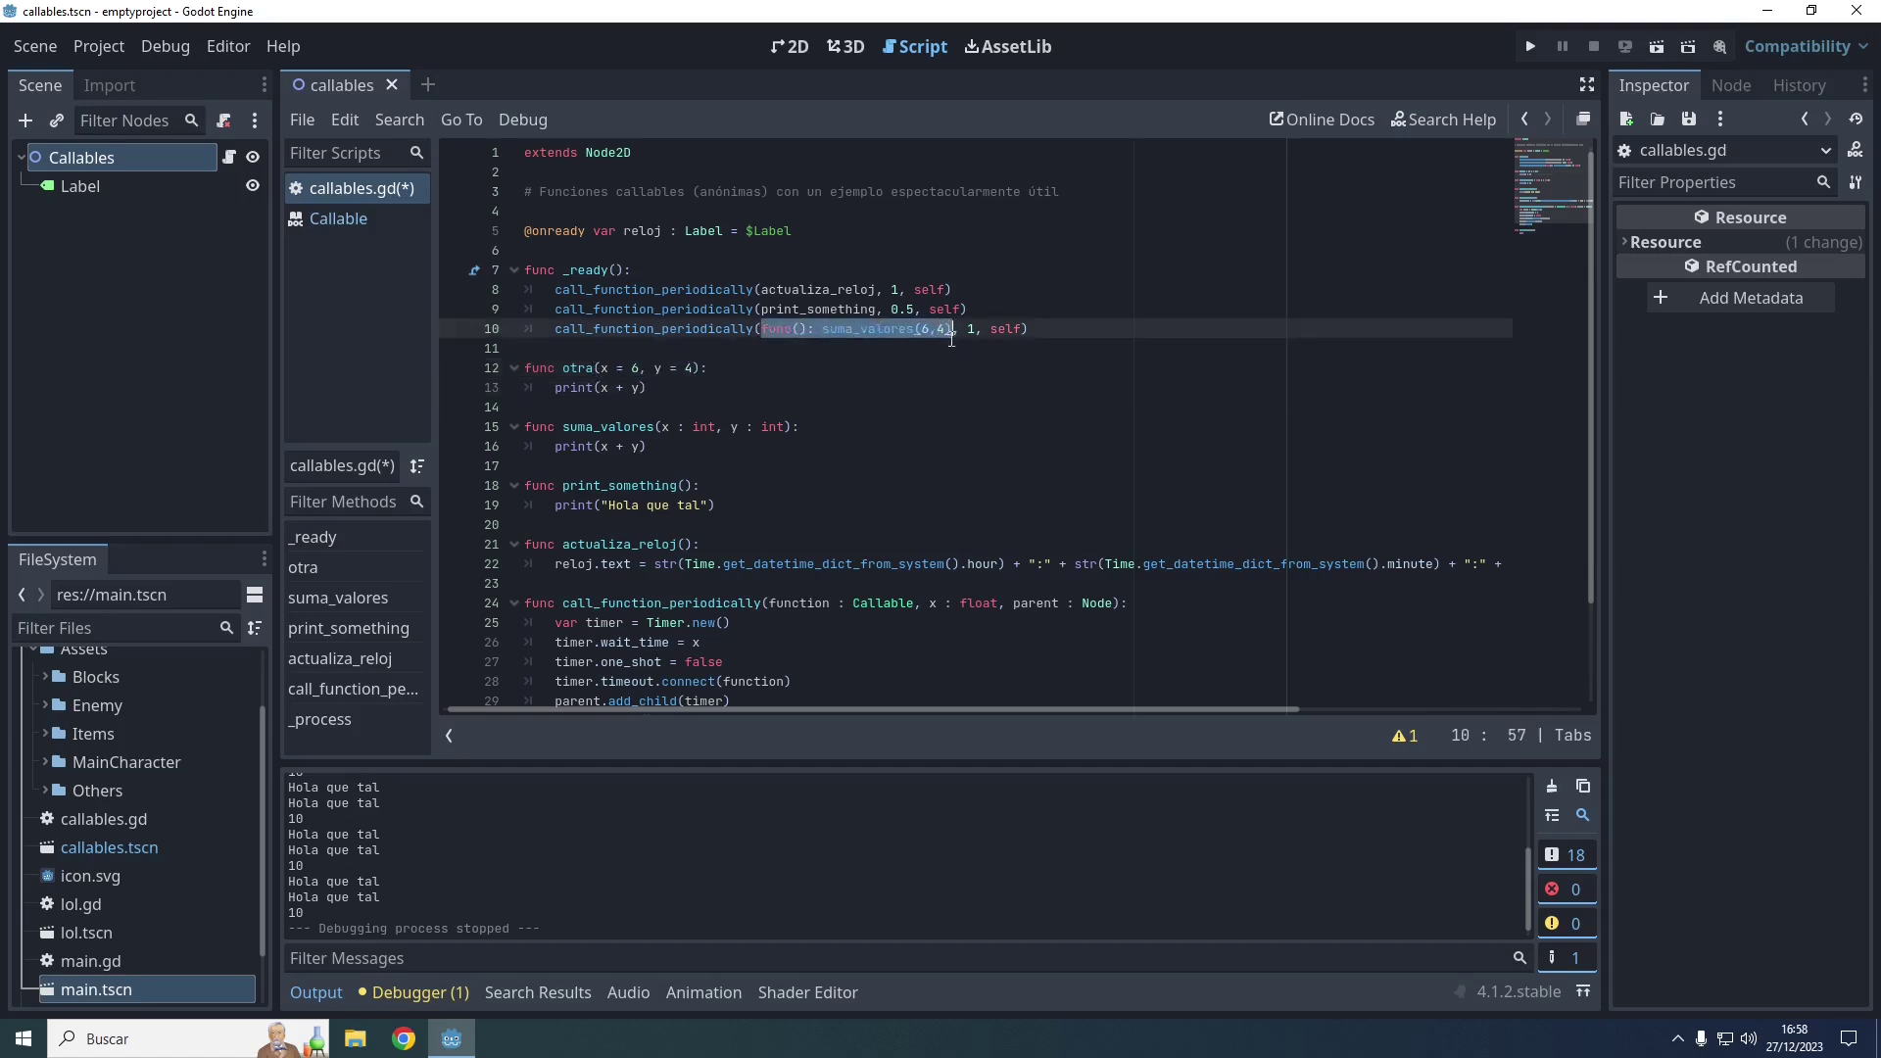
type("otra")
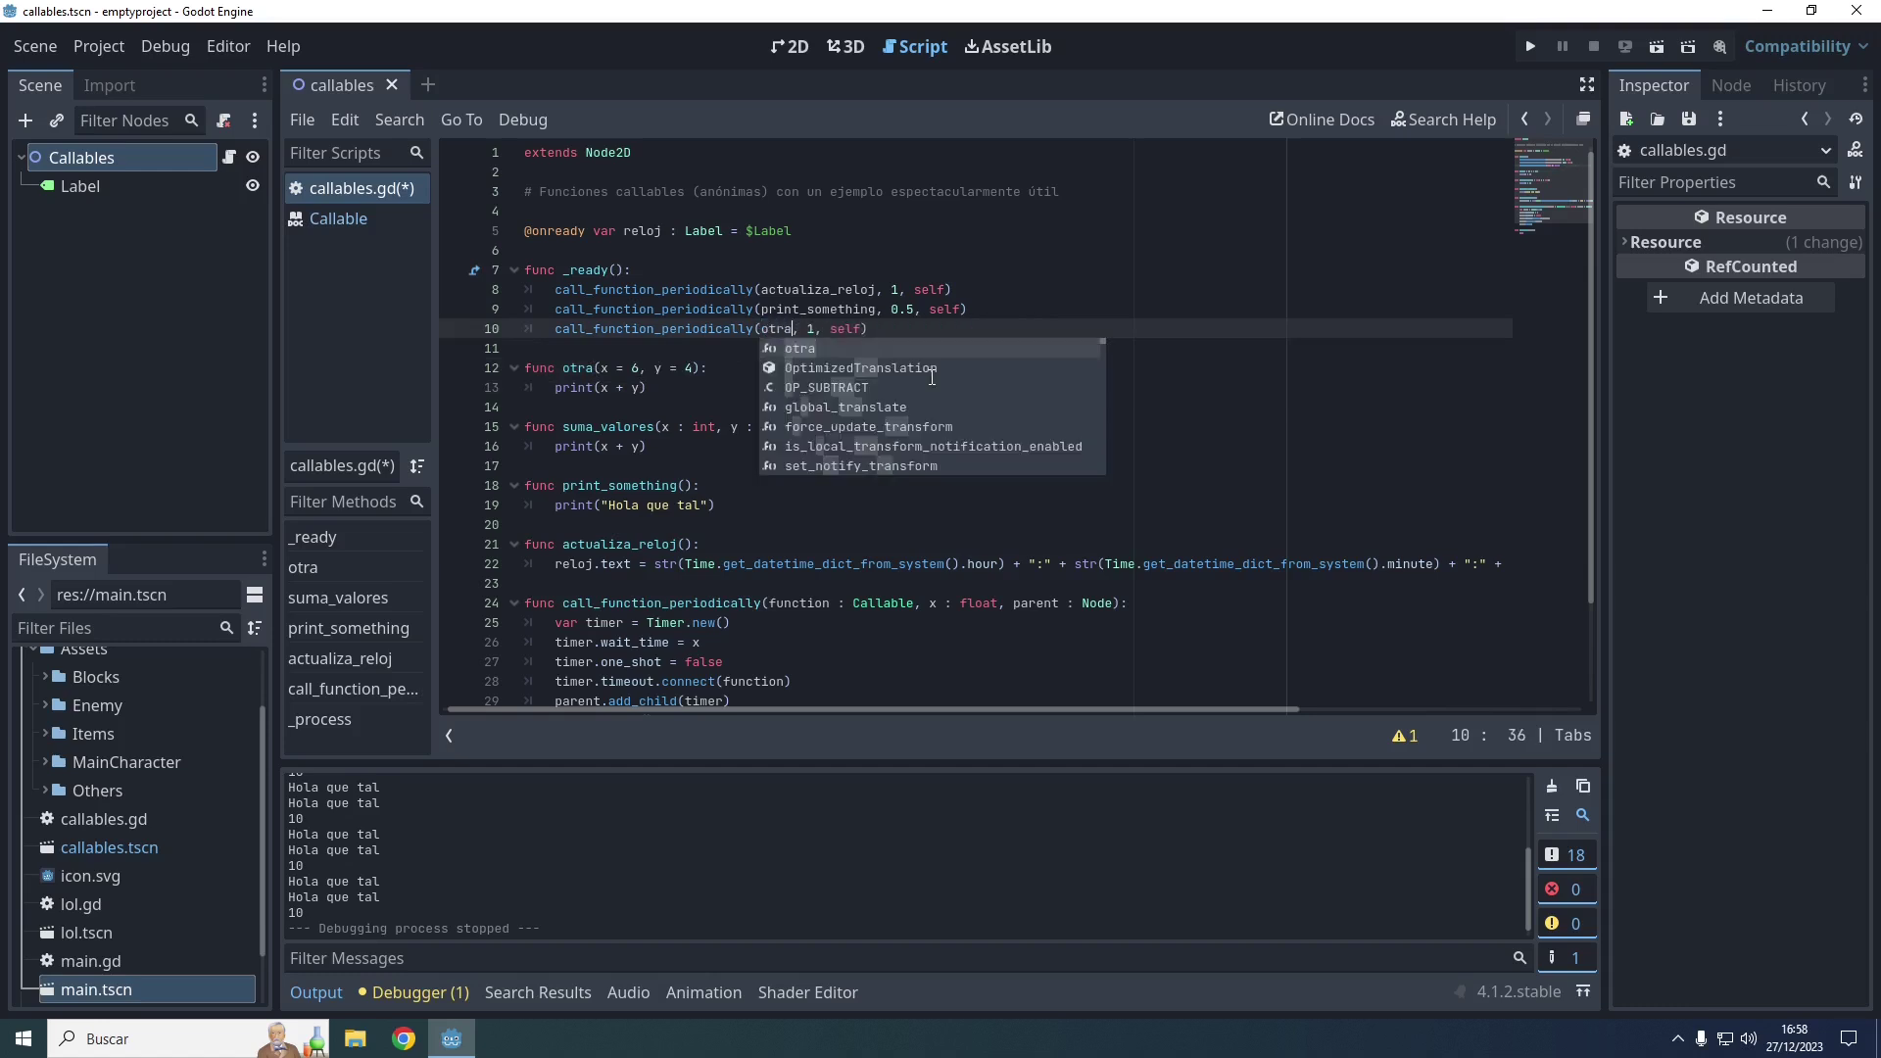
left_click(725, 361)
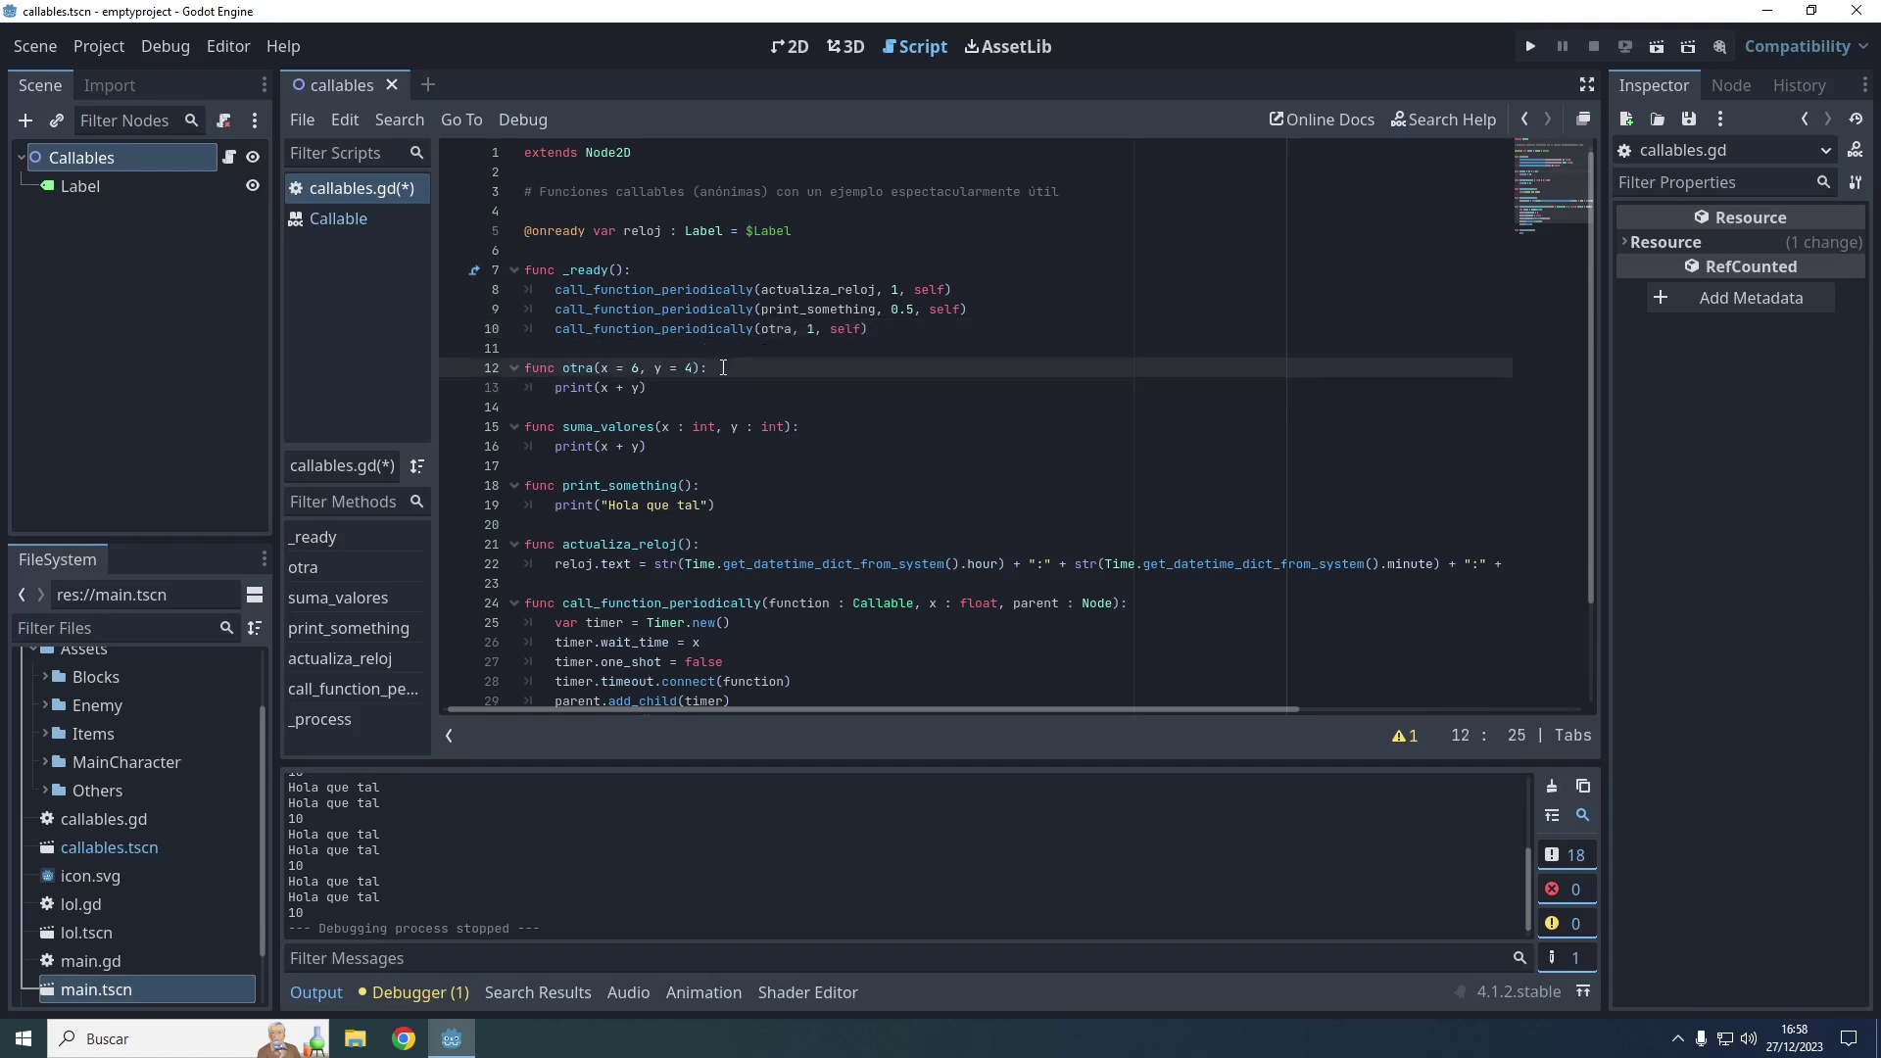
key("F6")
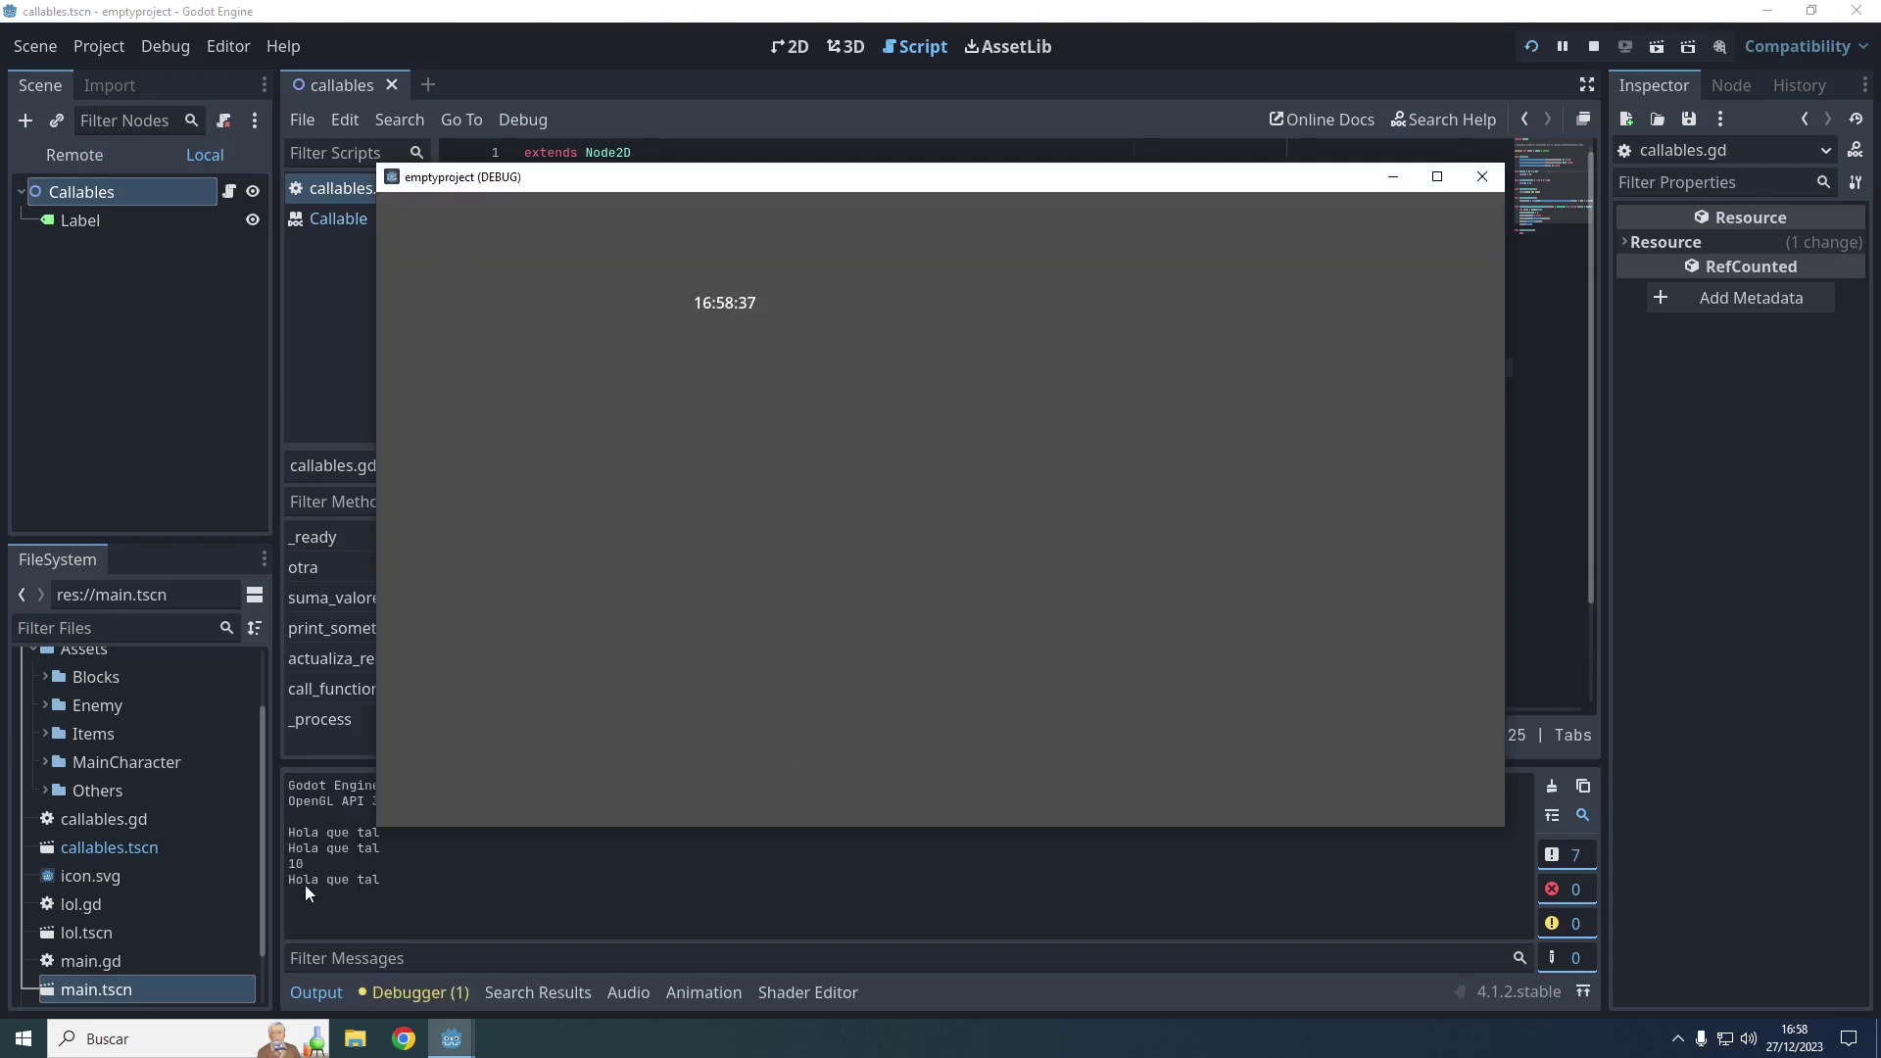
left_click(1483, 176)
left_click(684, 381)
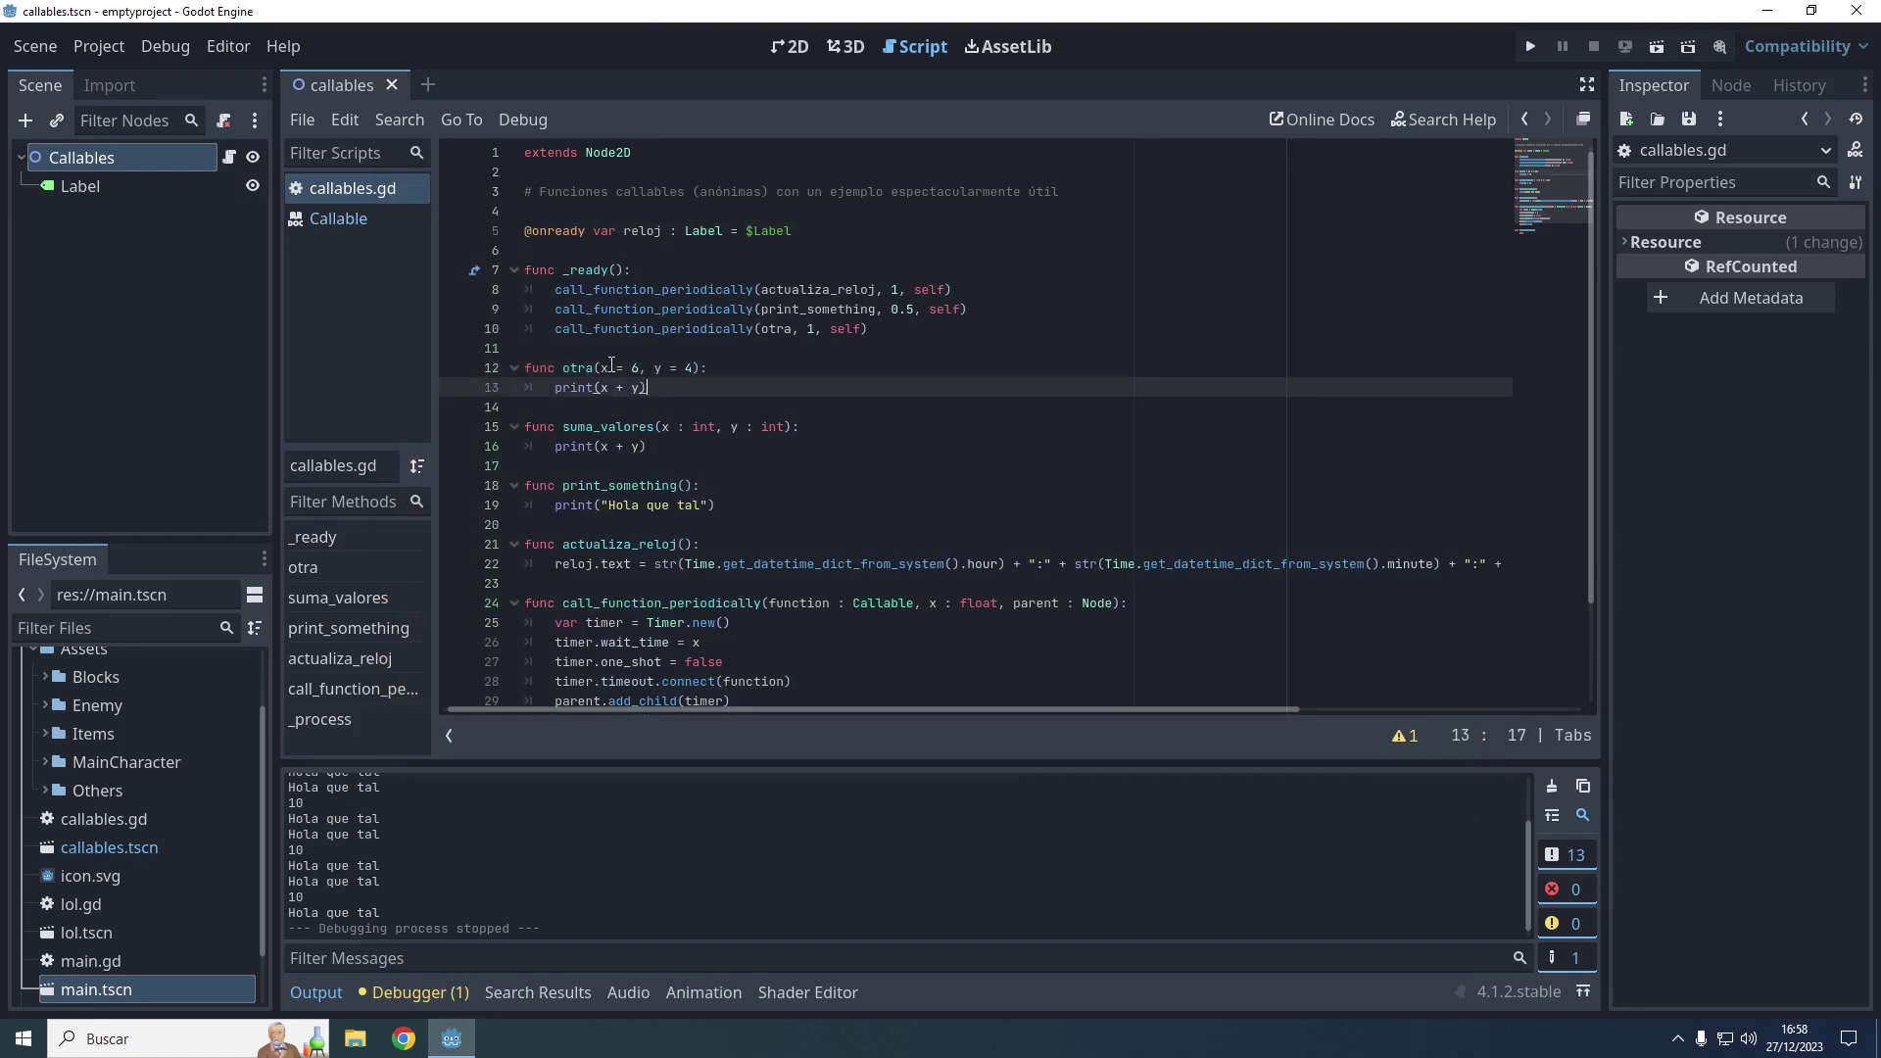
left_click_drag(559, 367, 709, 370)
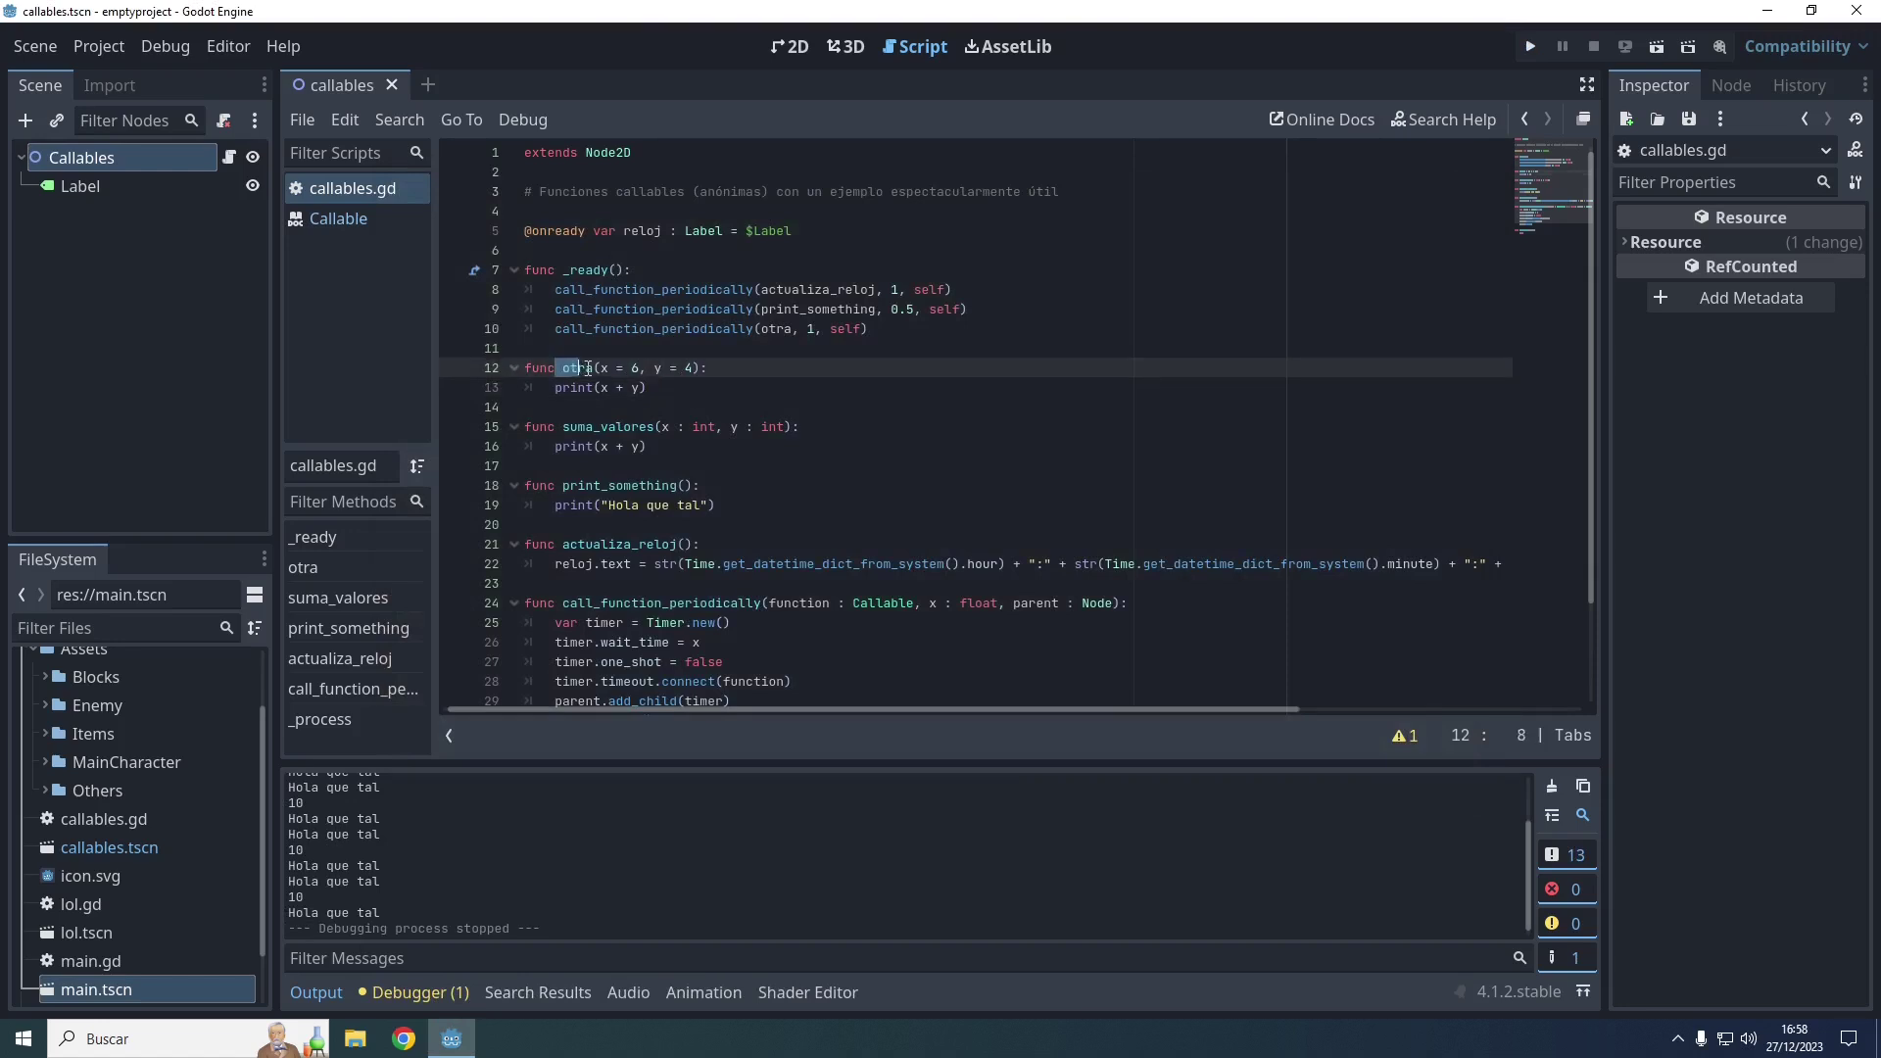
left_click(683, 384)
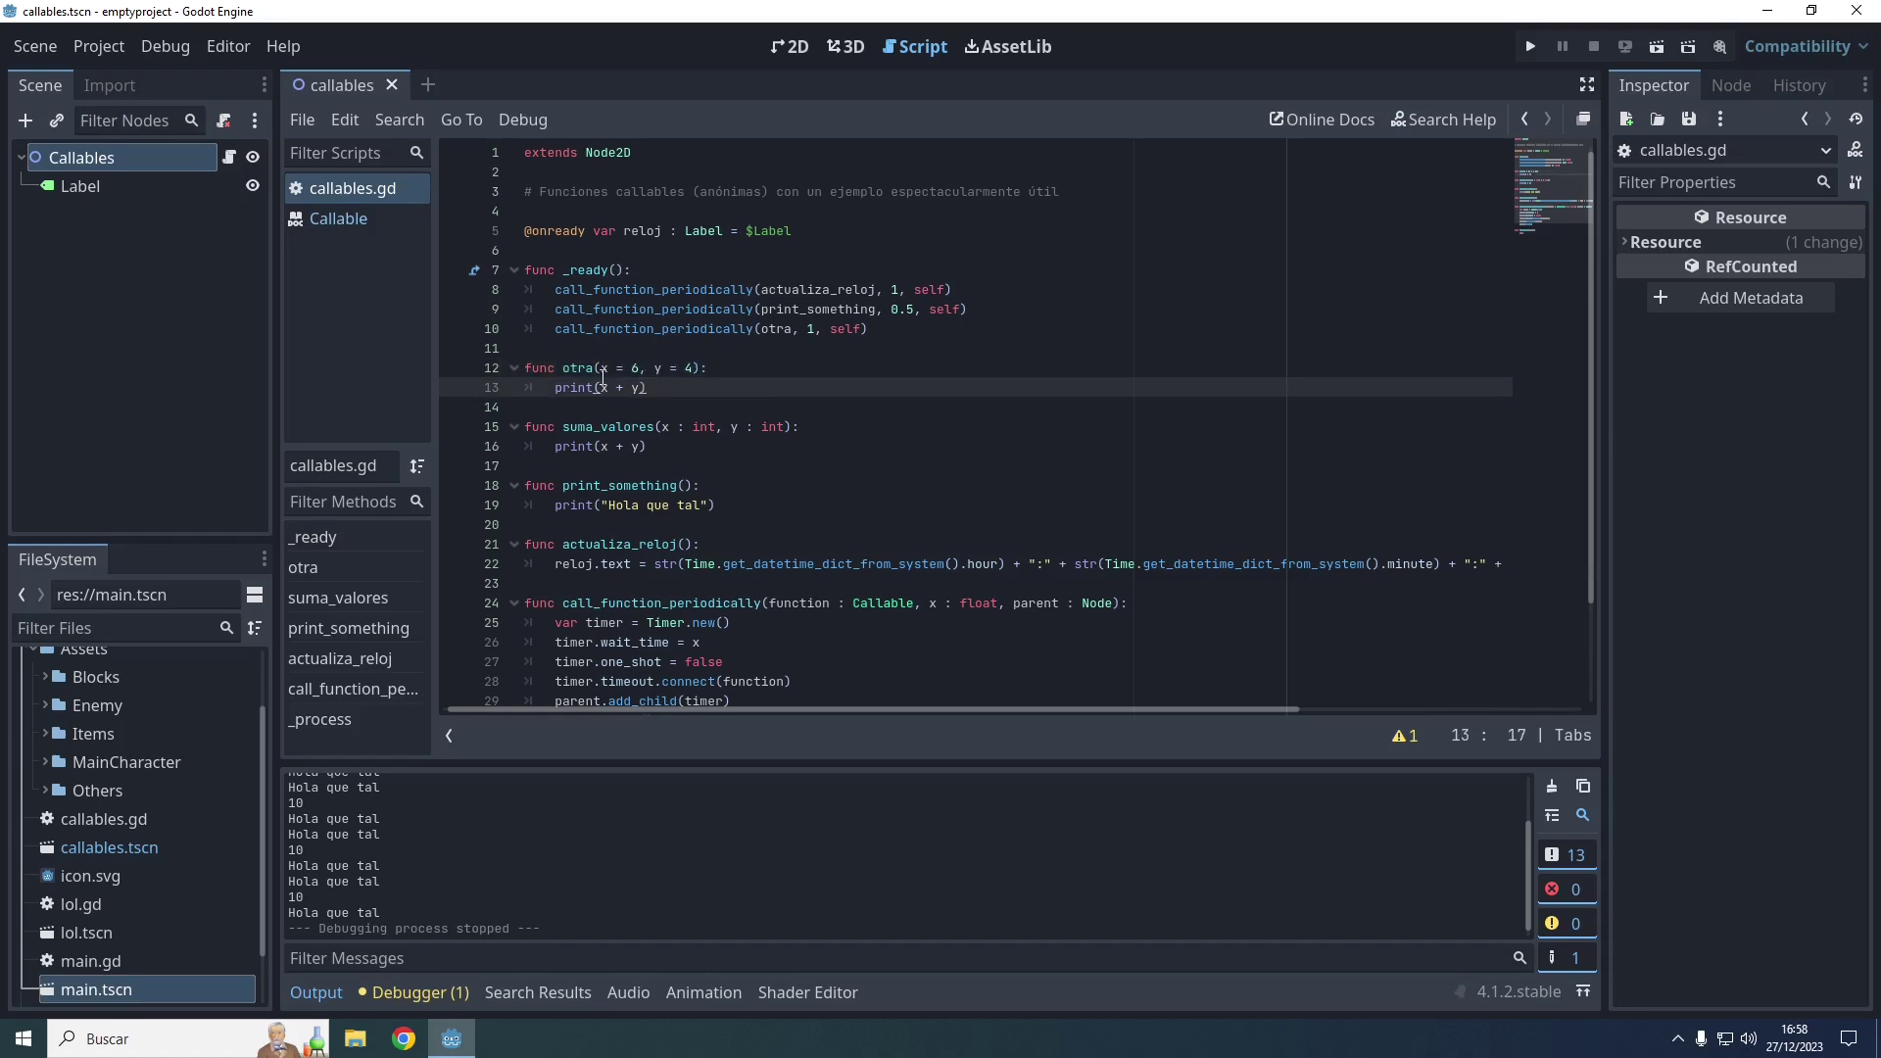
double_click(777, 329)
key("ctrl+z")
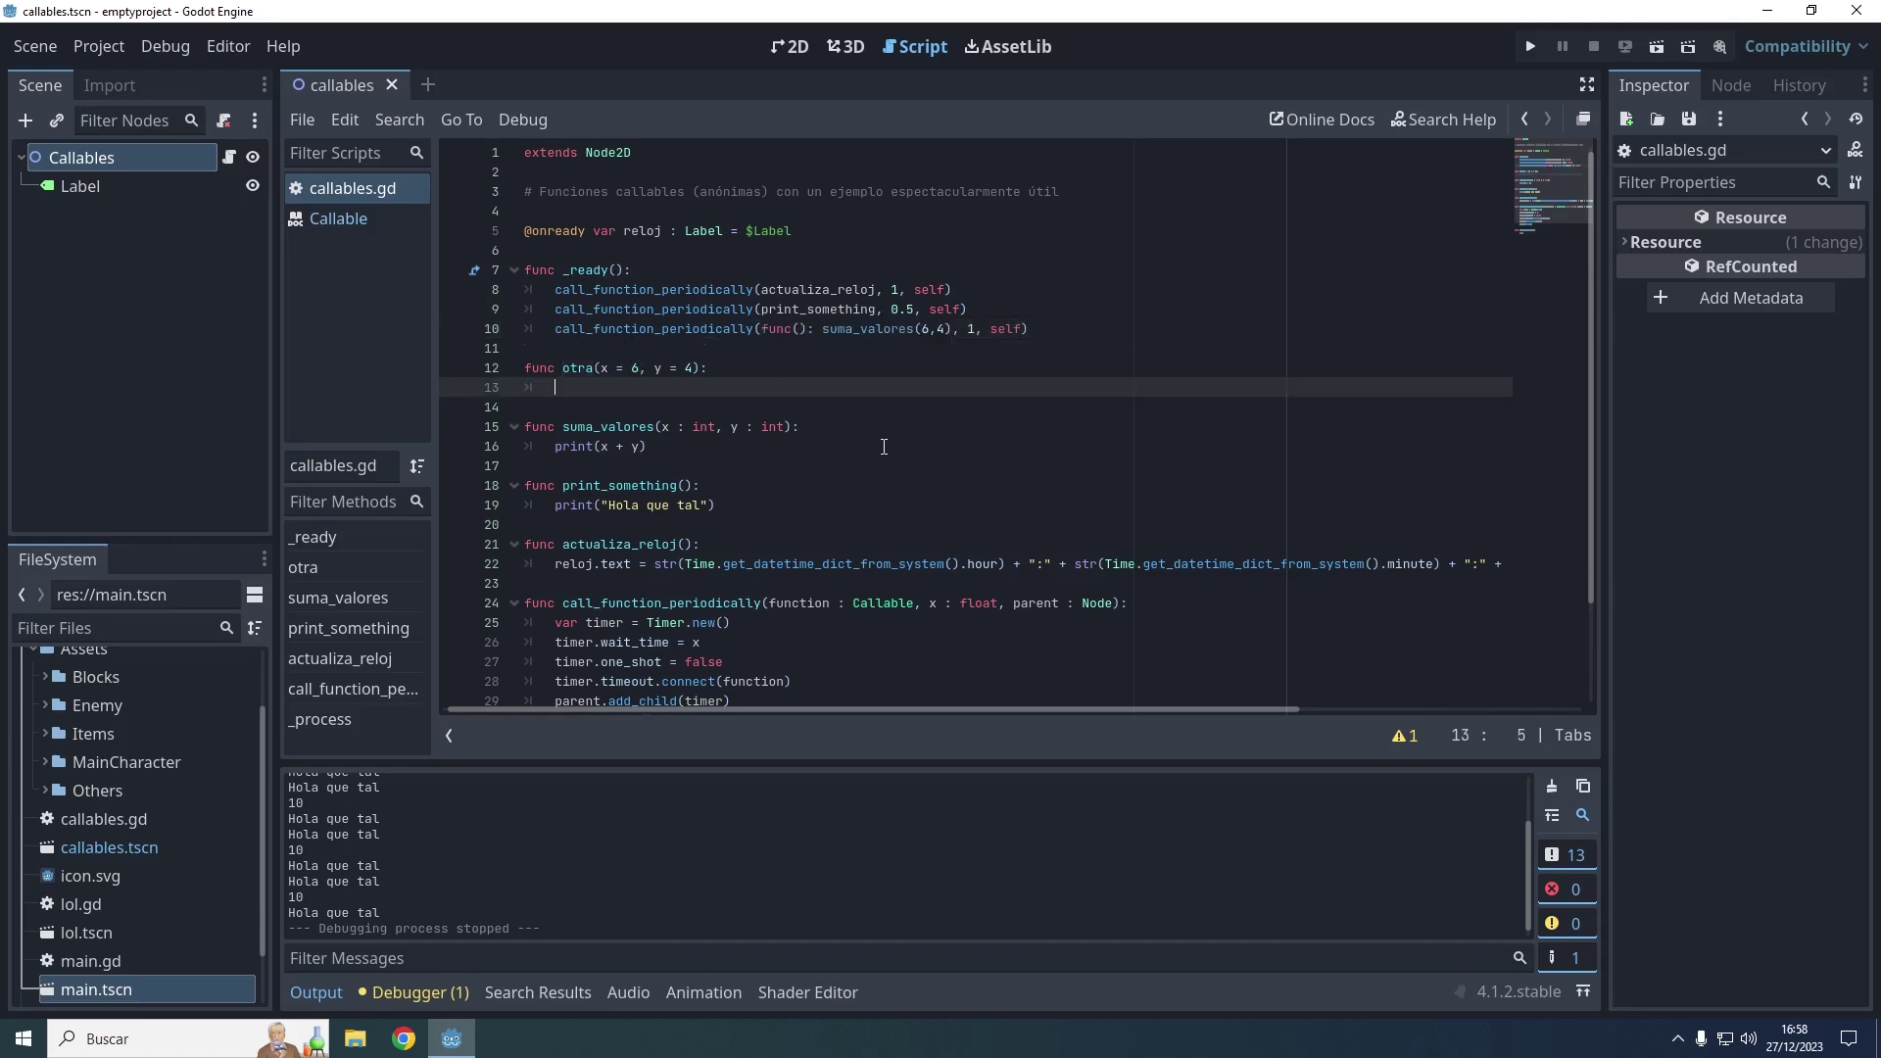
left_click(831, 354)
left_click_drag(761, 328, 952, 329)
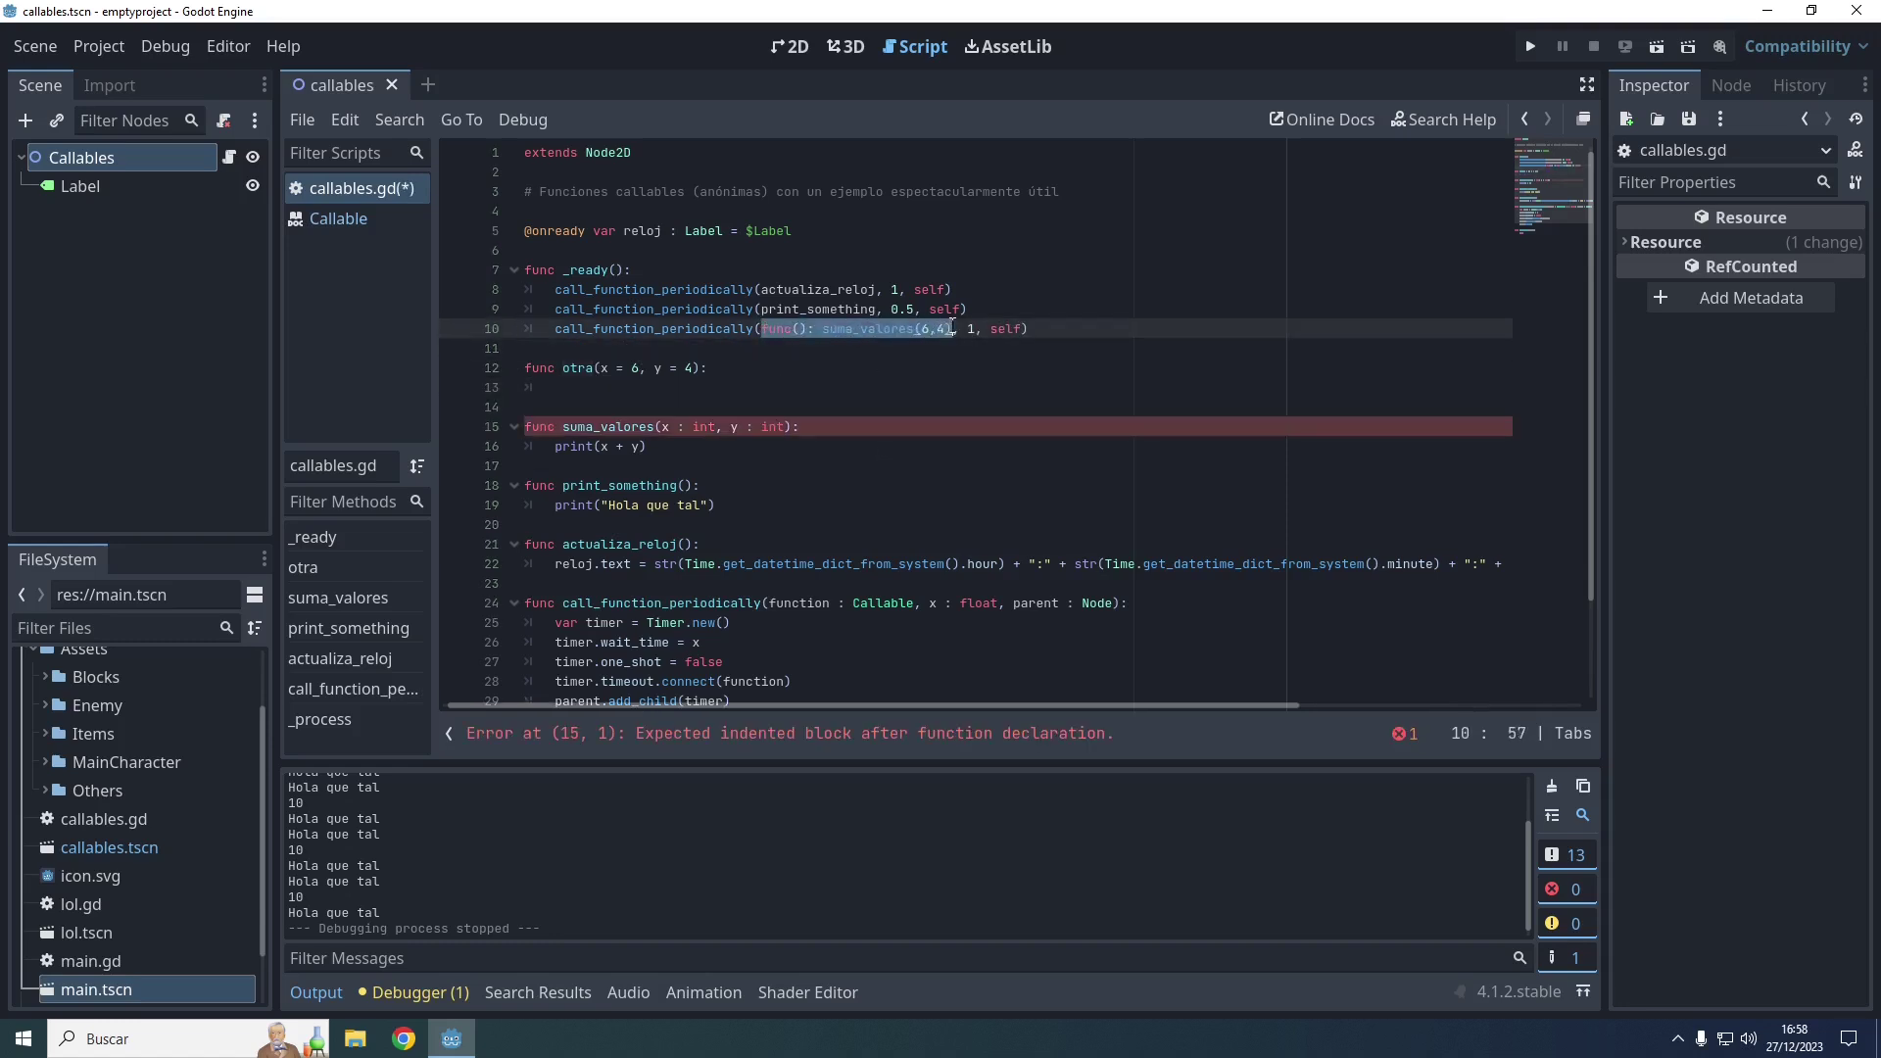
left_click(755, 366)
key("ctrl+z")
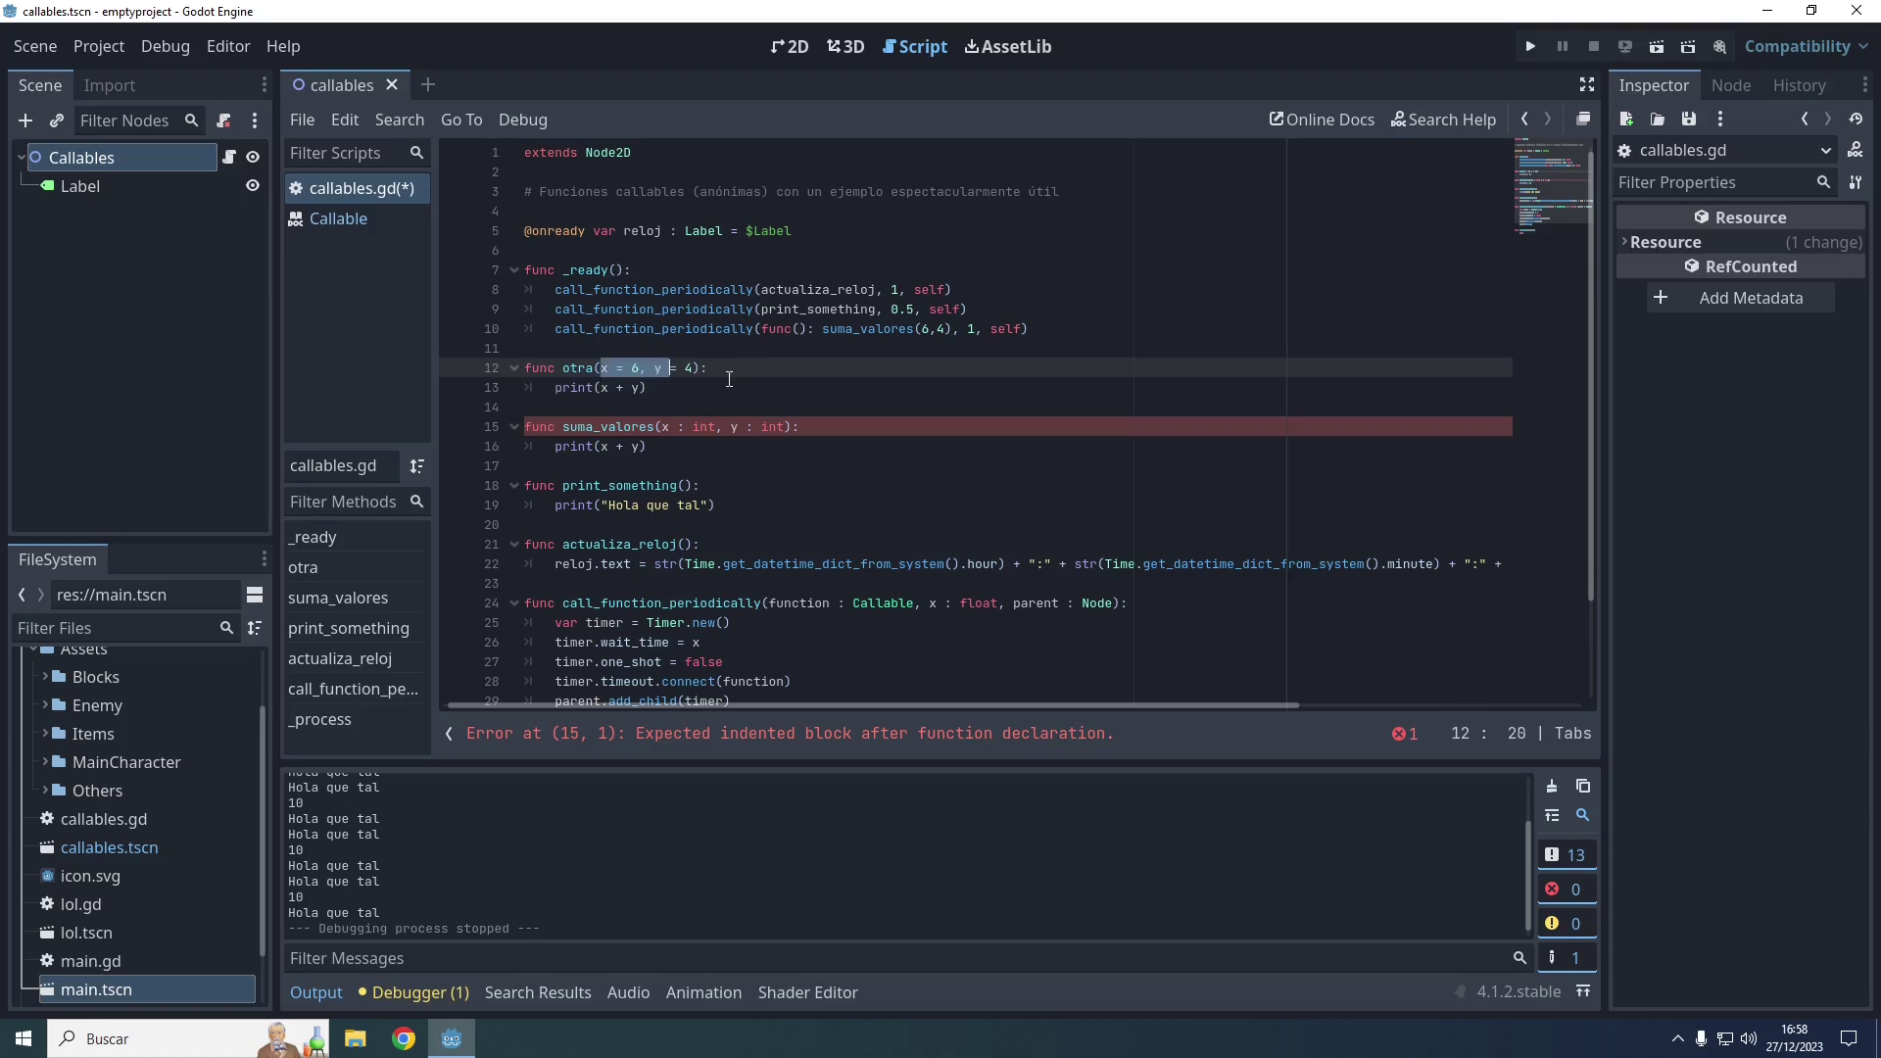
left_click_drag(761, 329, 954, 328)
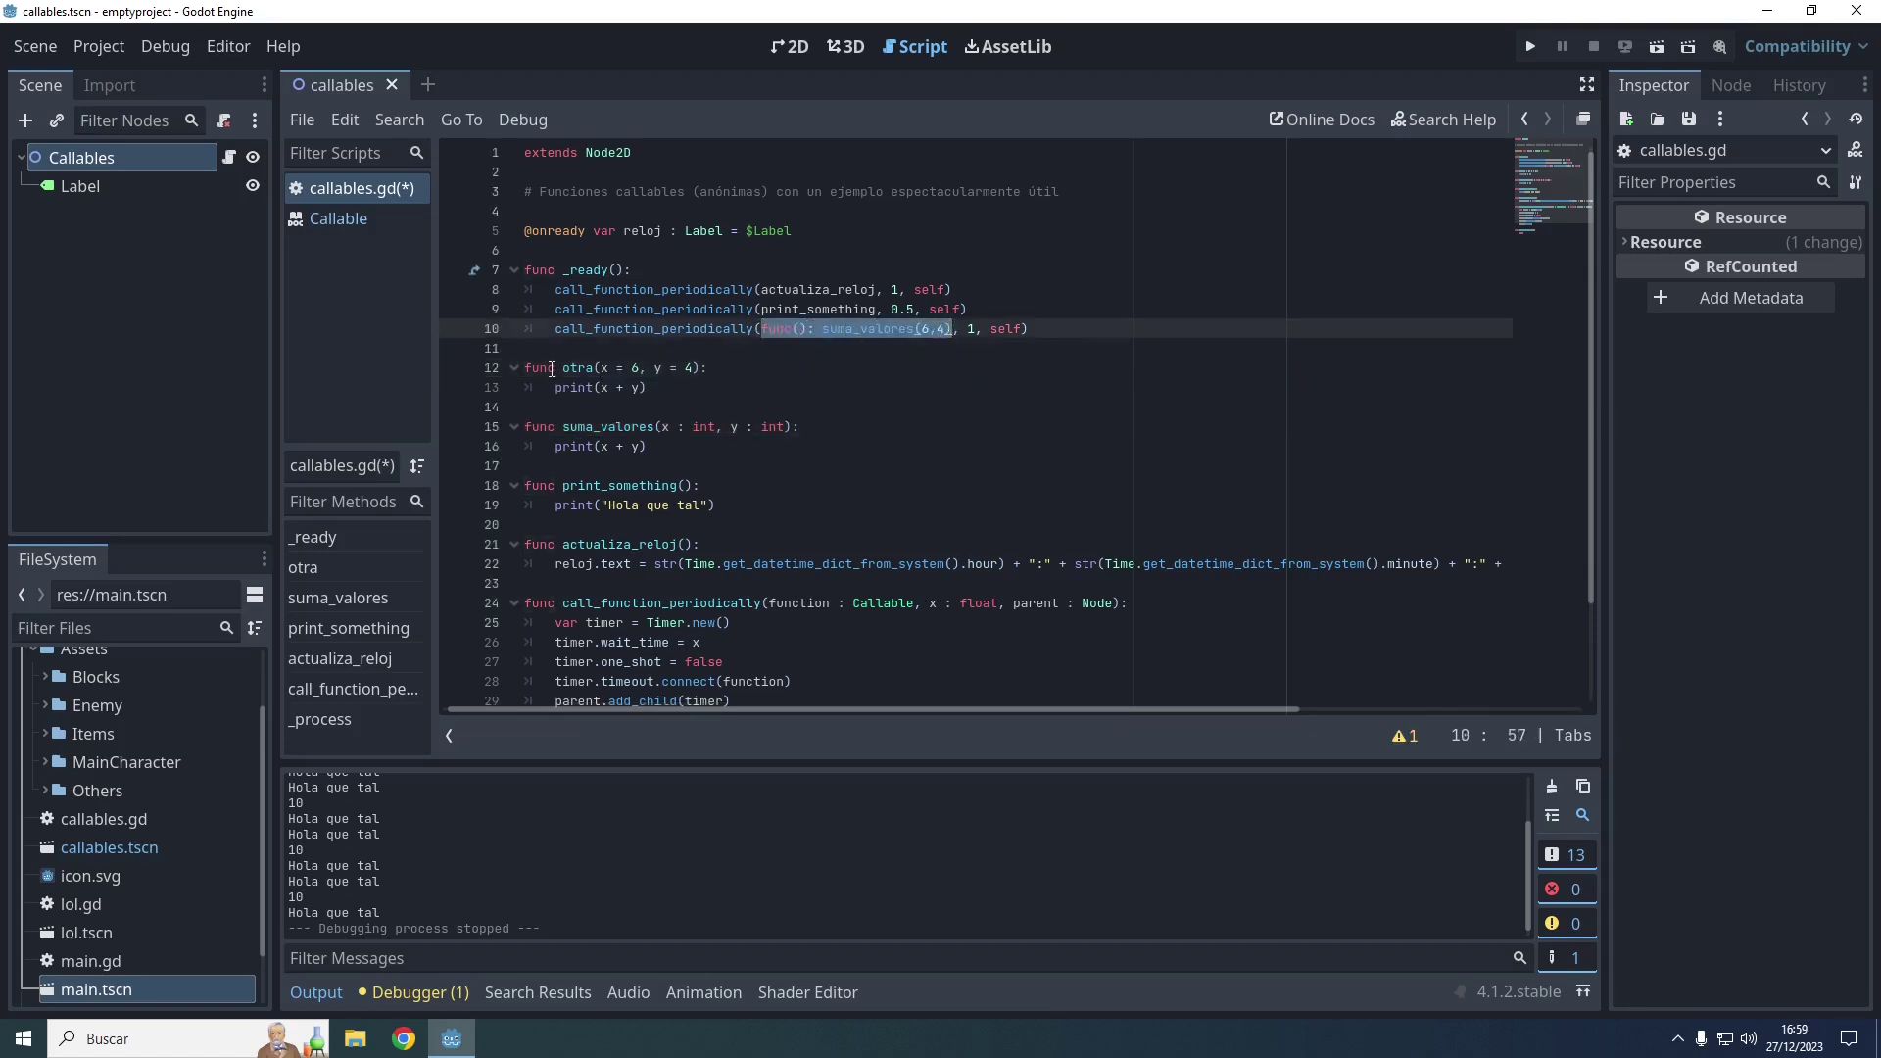
left_click_drag(525, 367, 666, 385)
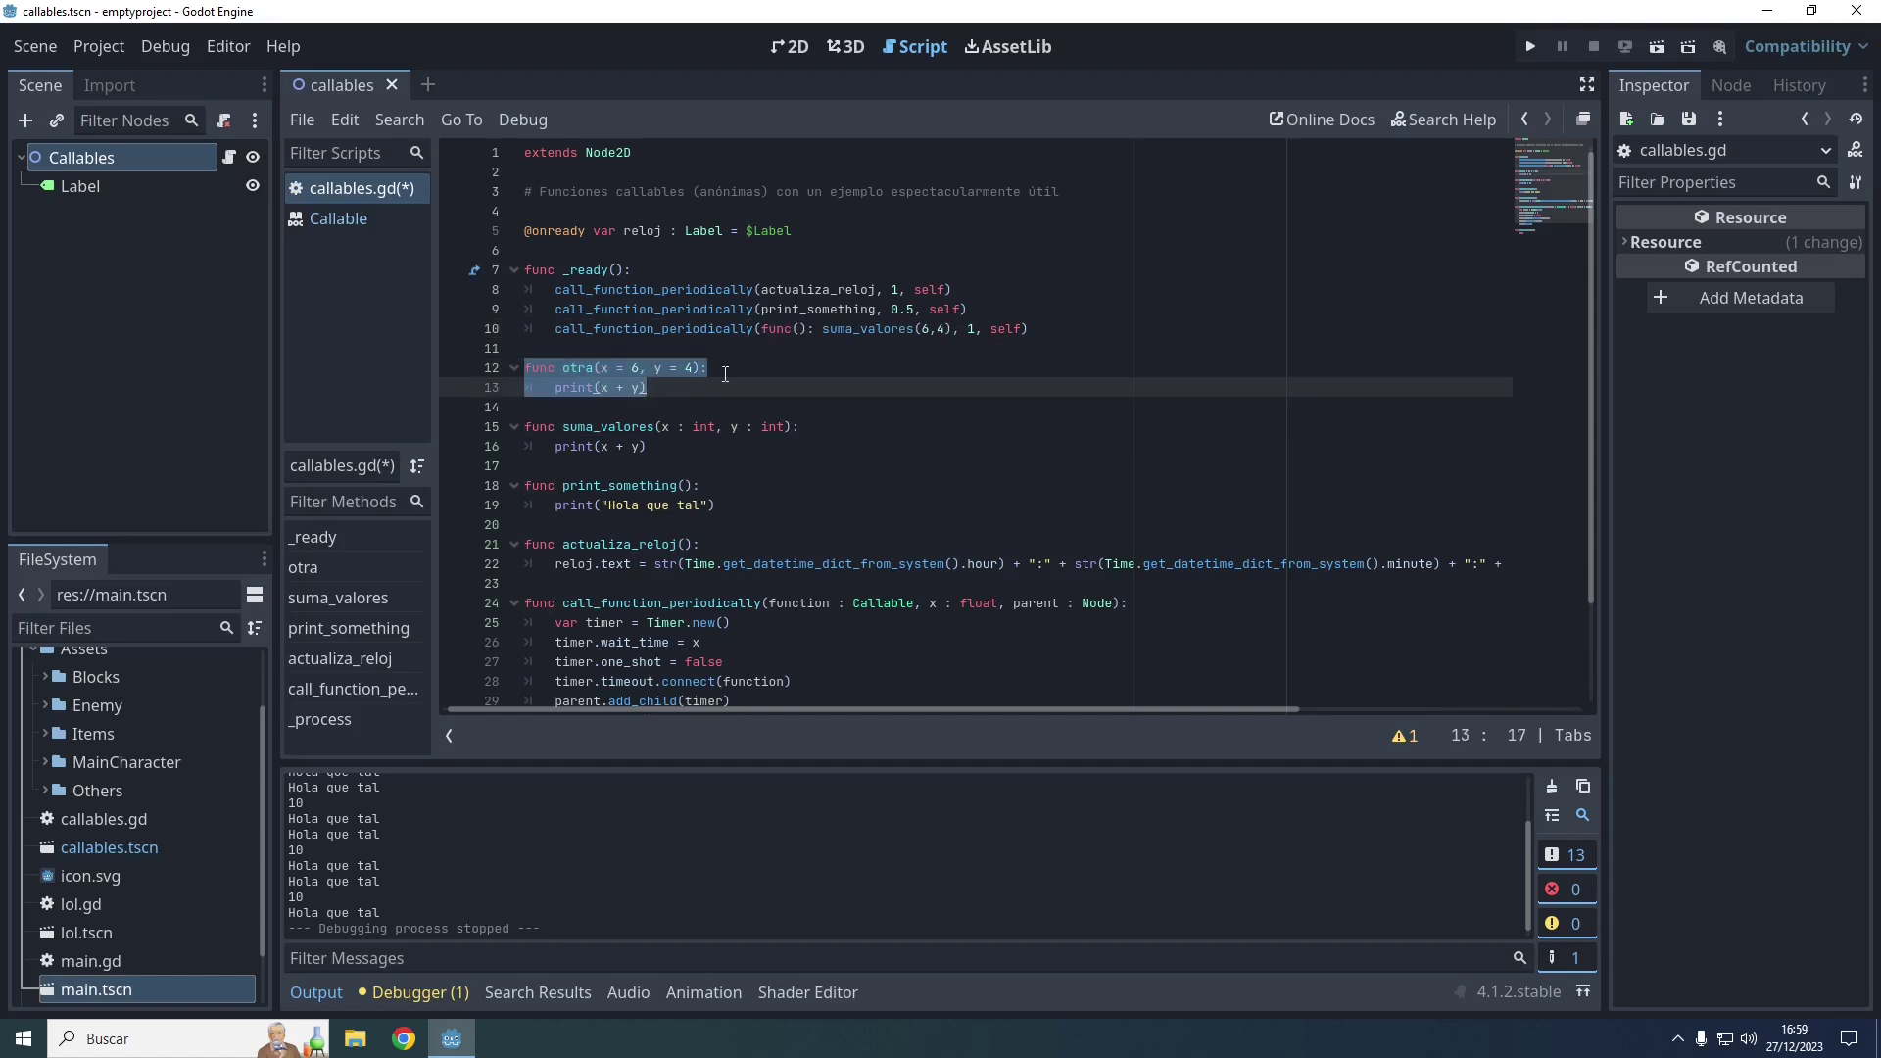
left_click(764, 358)
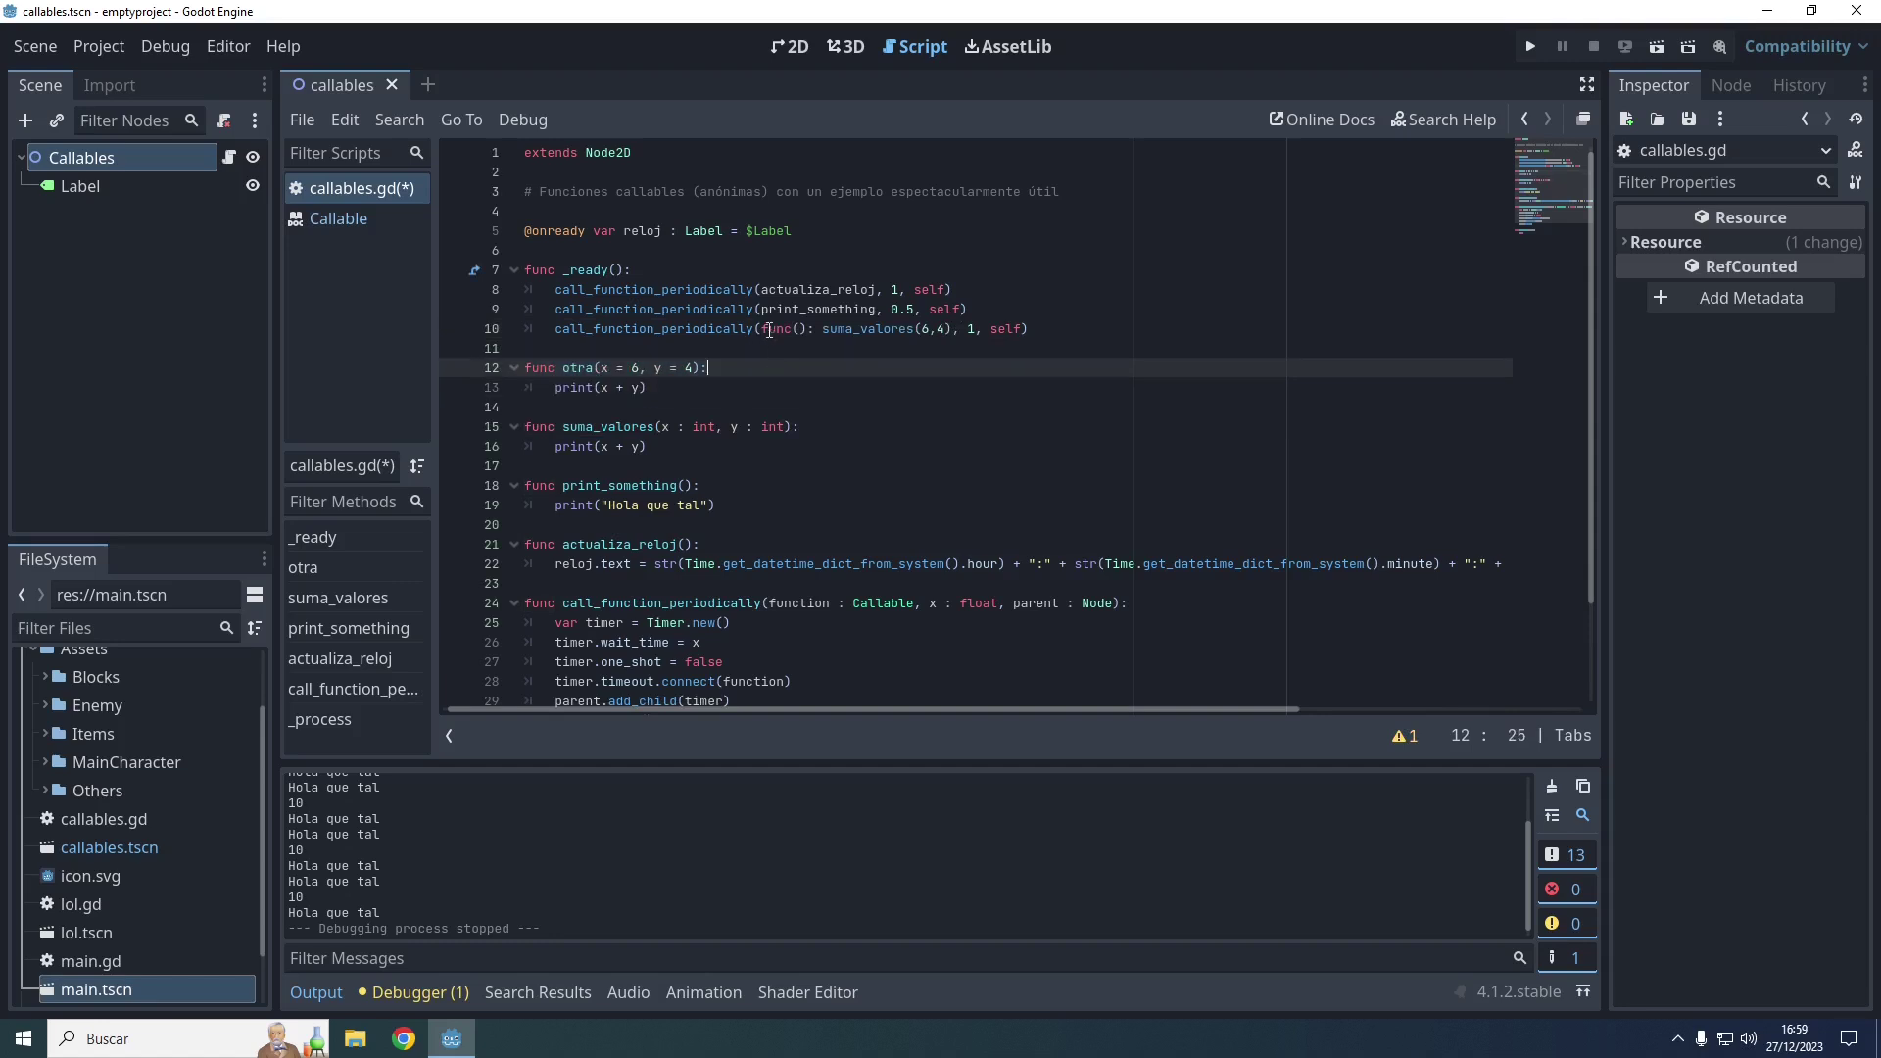
left_click_drag(761, 329, 820, 328)
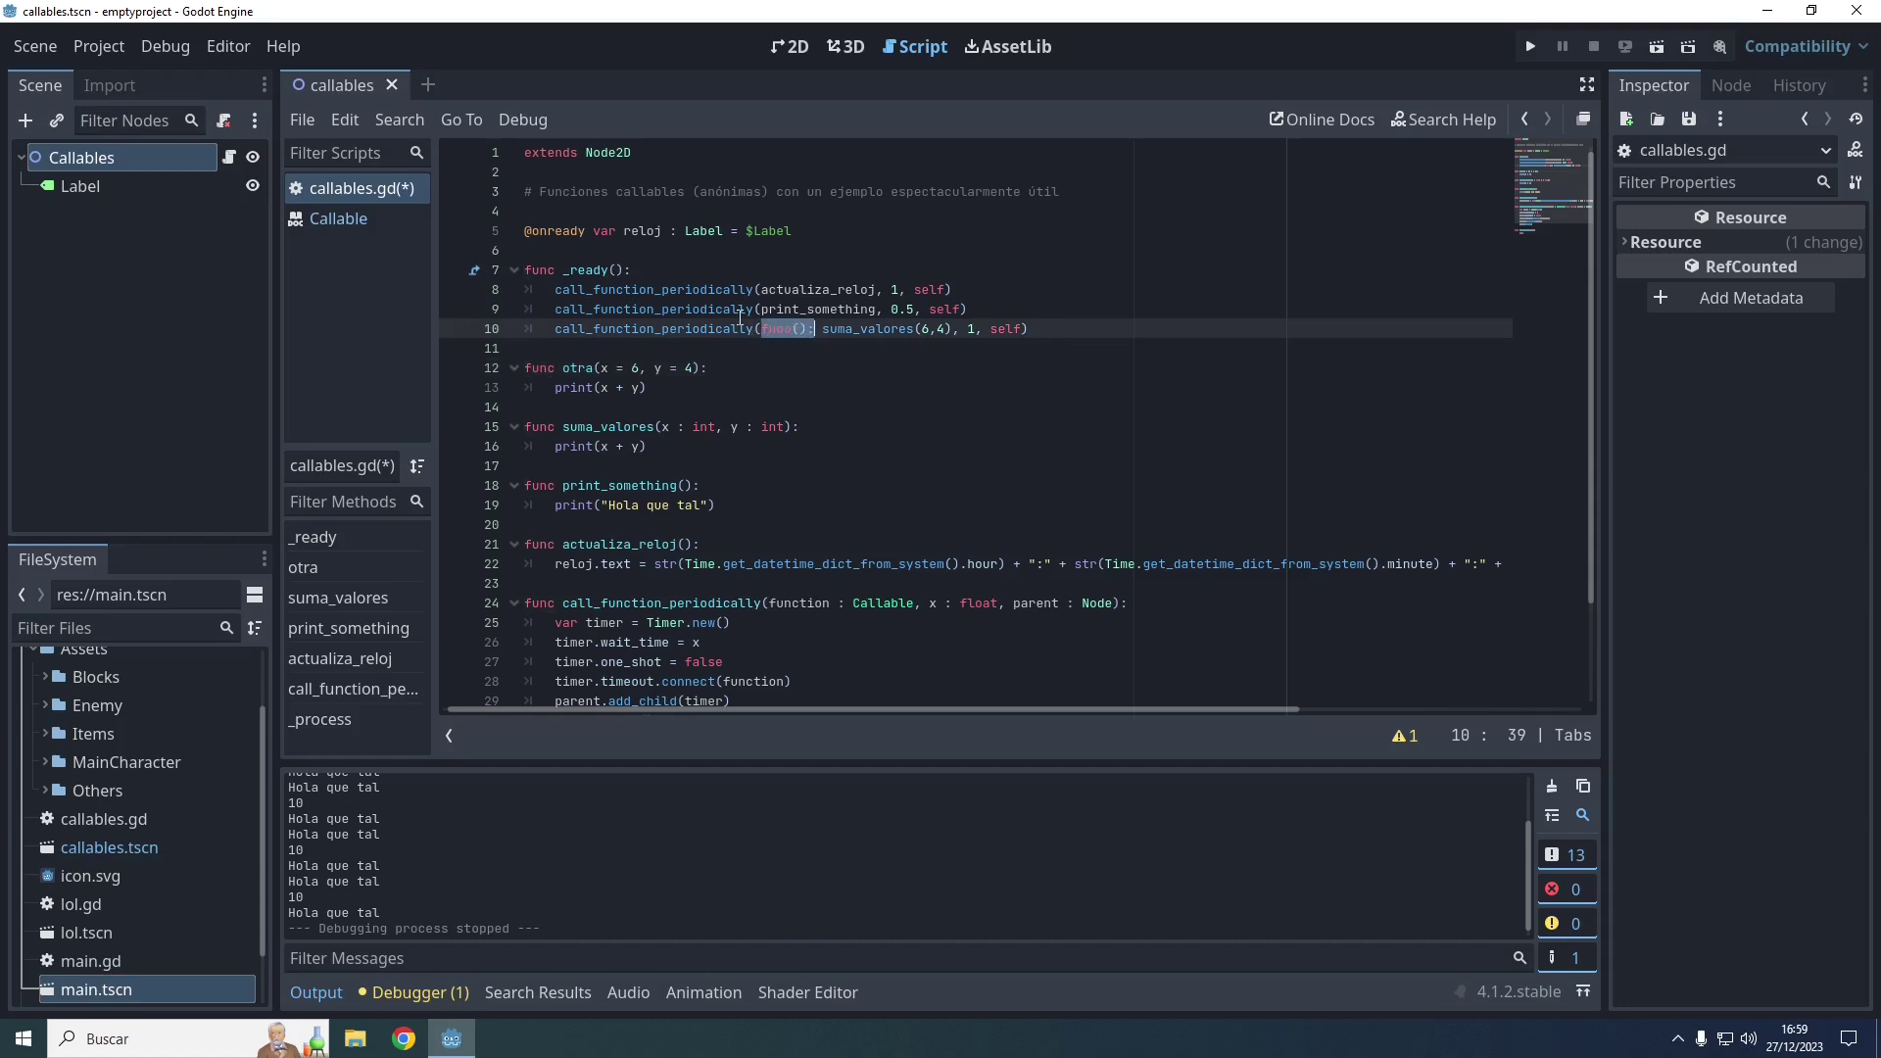
left_click(800, 328)
left_click_drag(815, 329, 953, 328)
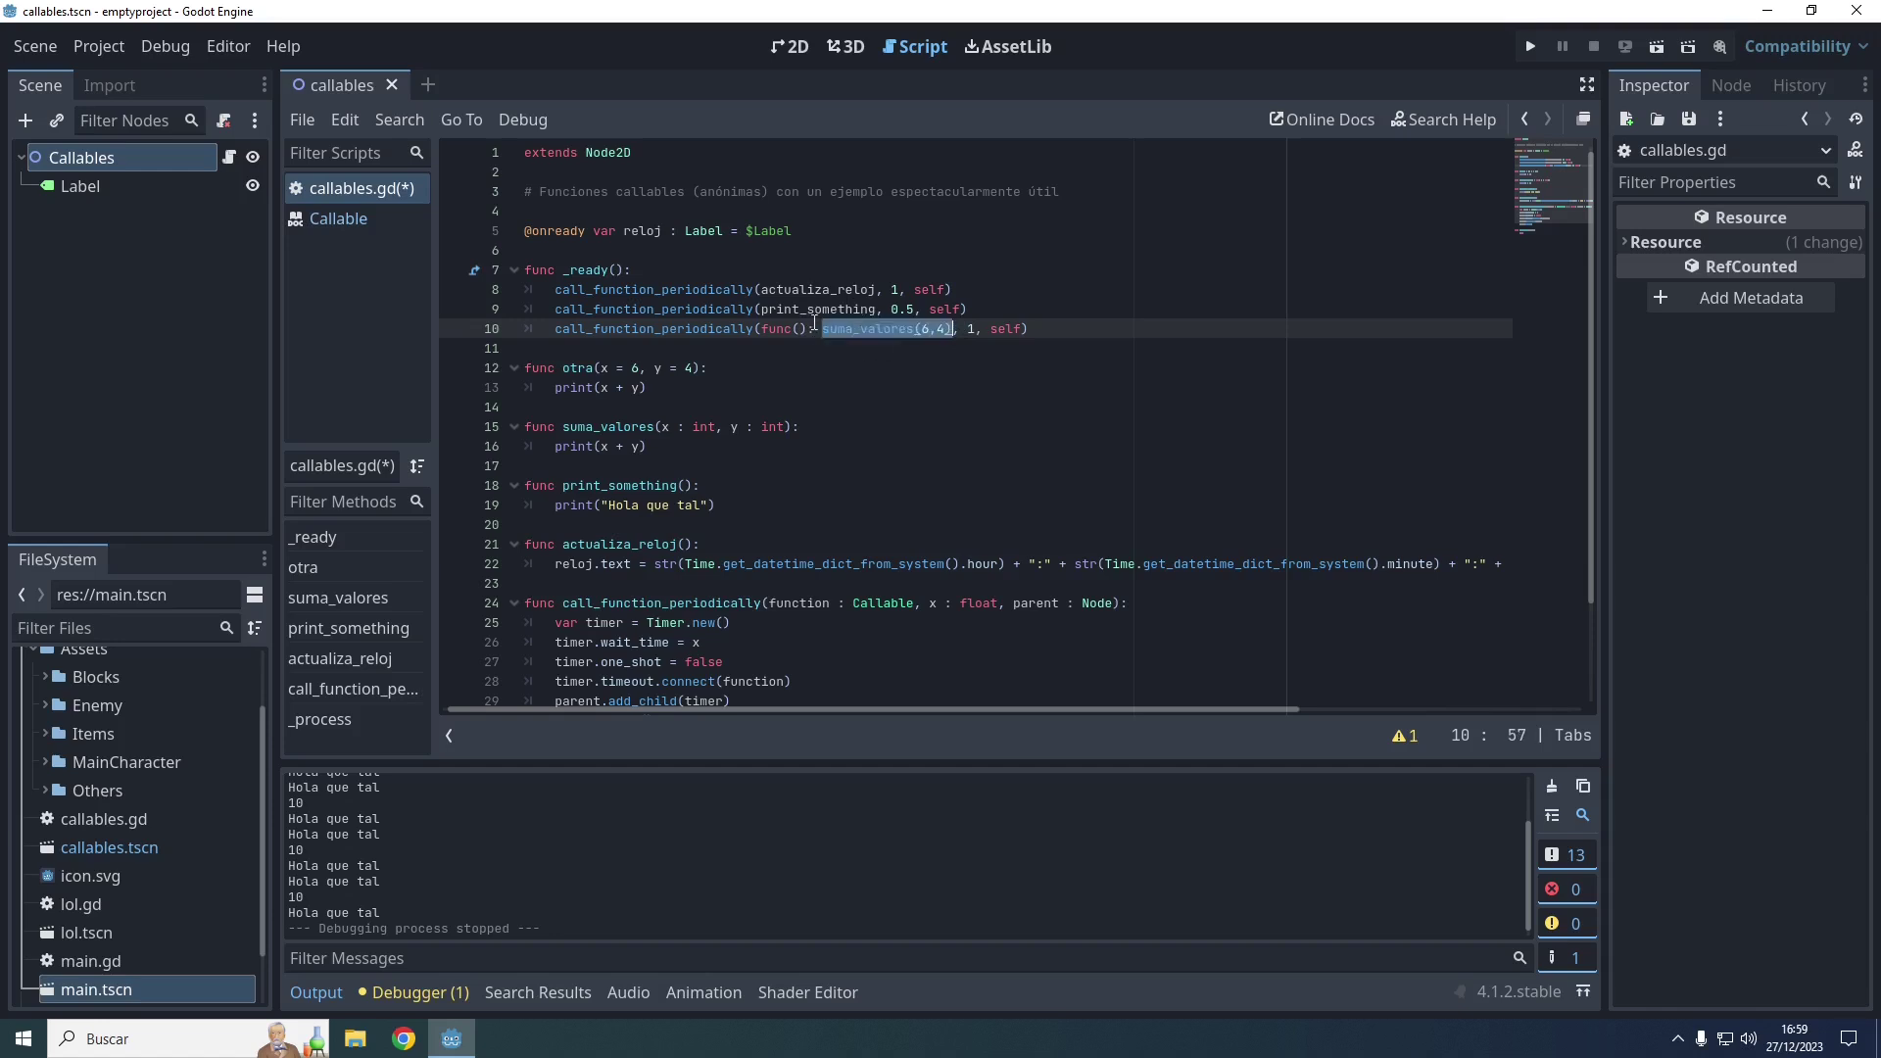
left_click(809, 329)
left_click_drag(761, 329, 952, 329)
left_click(791, 604)
double_click(792, 604)
left_click(978, 305)
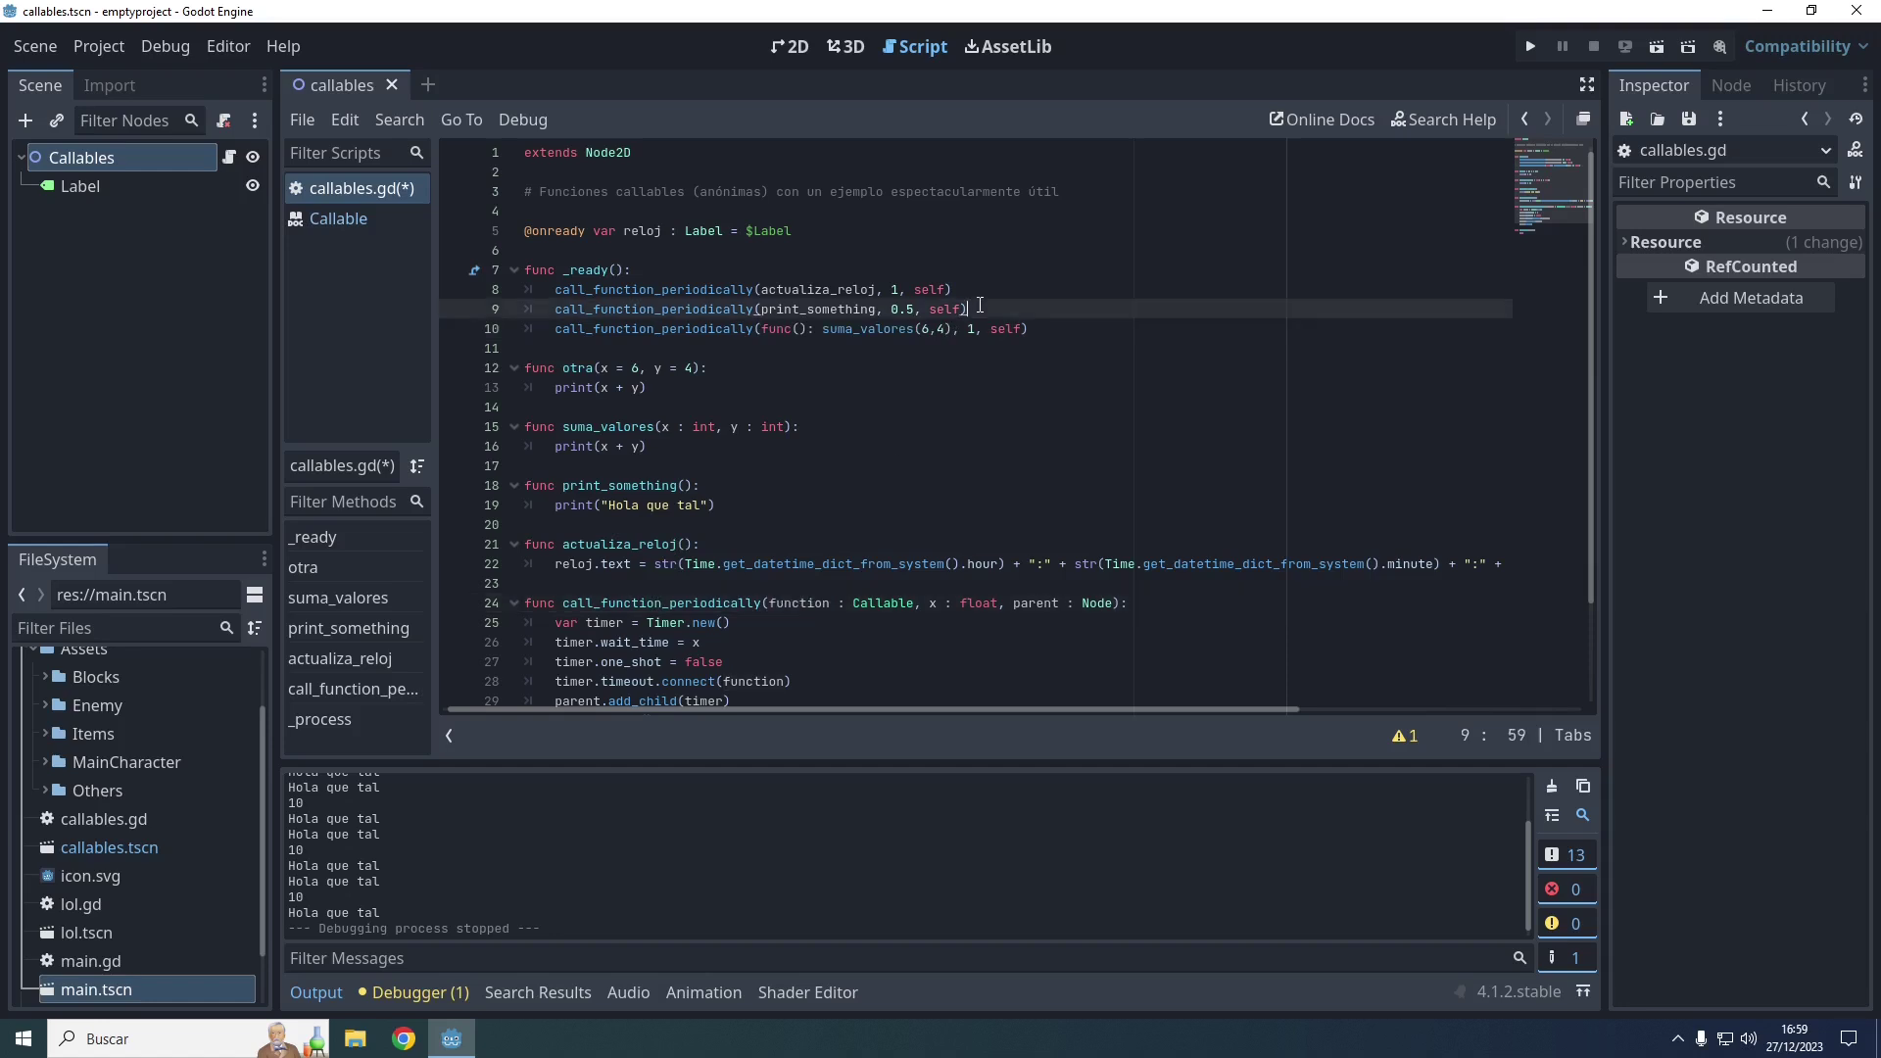
- Add a new line declaring var w = func(): suma_valores(1,4)
key("Return")
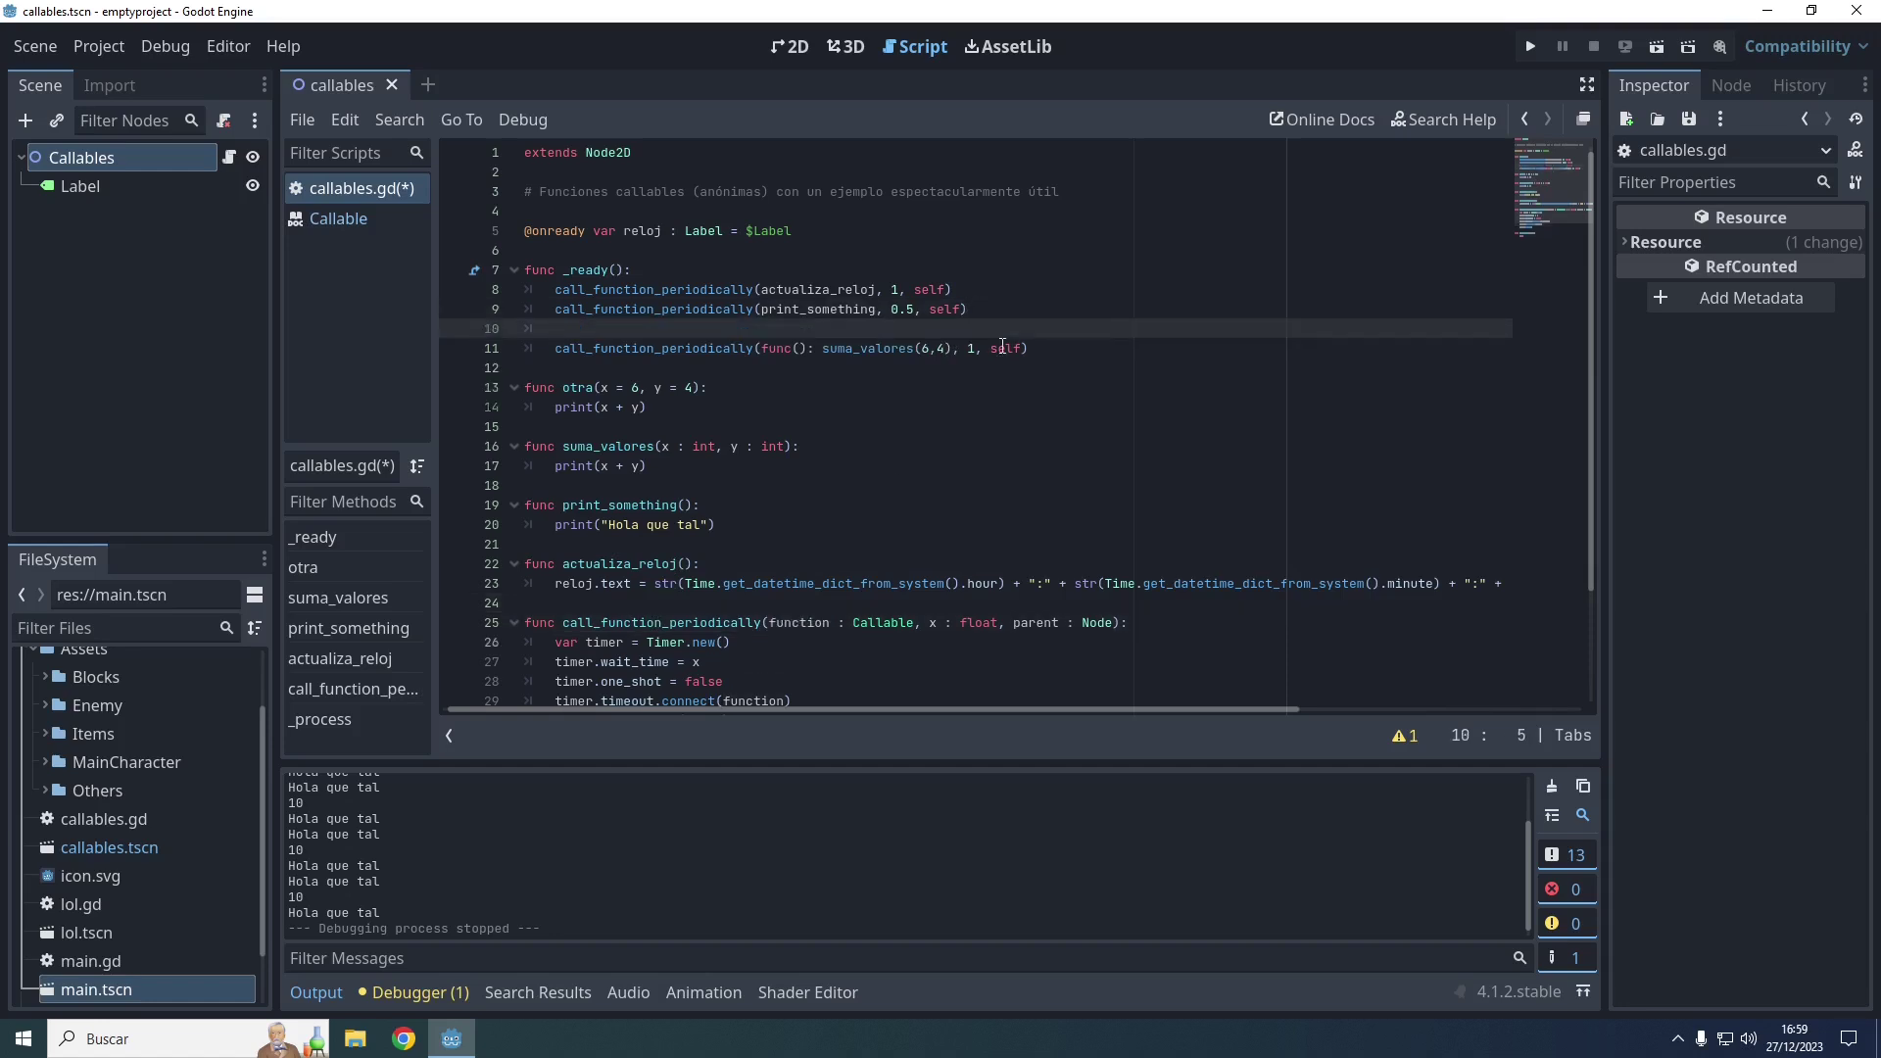
type("var")
key("BackSpace")
type("w = ")
type("fu")
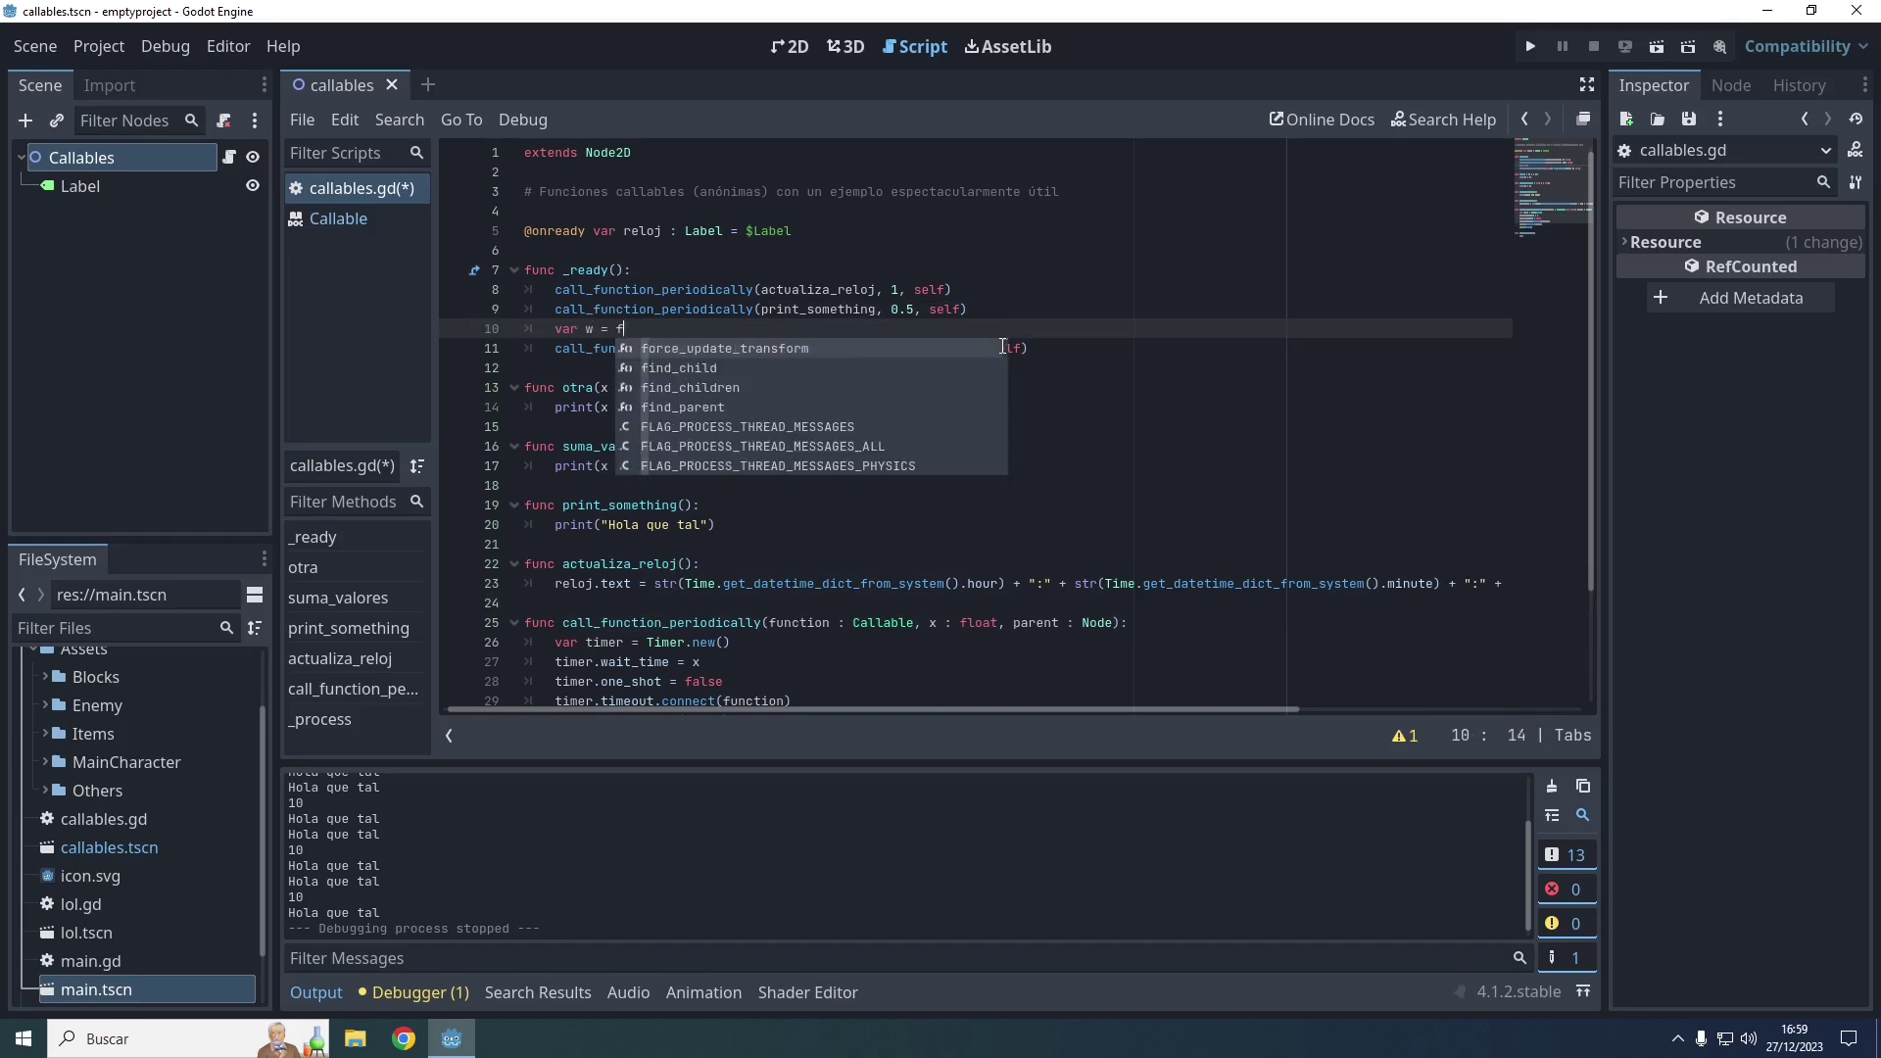
type("nc(): ")
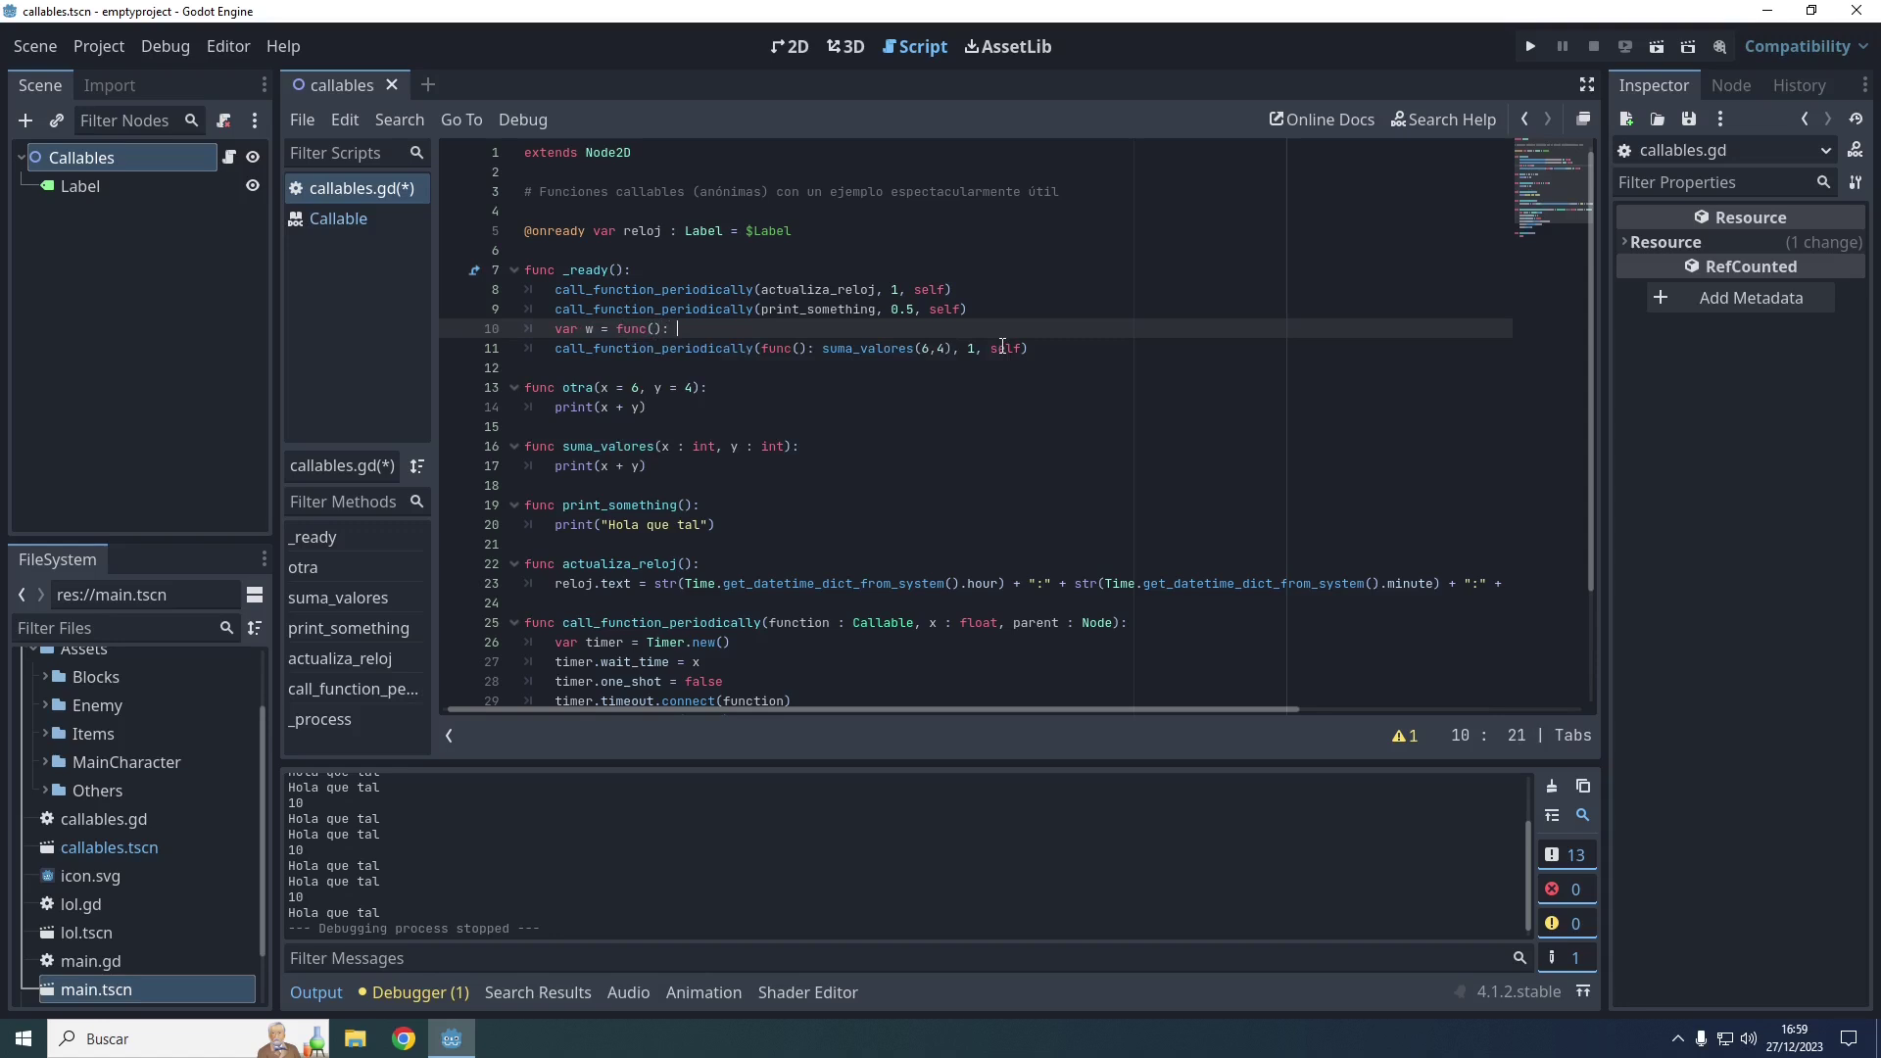
type("suma")
key("Return")
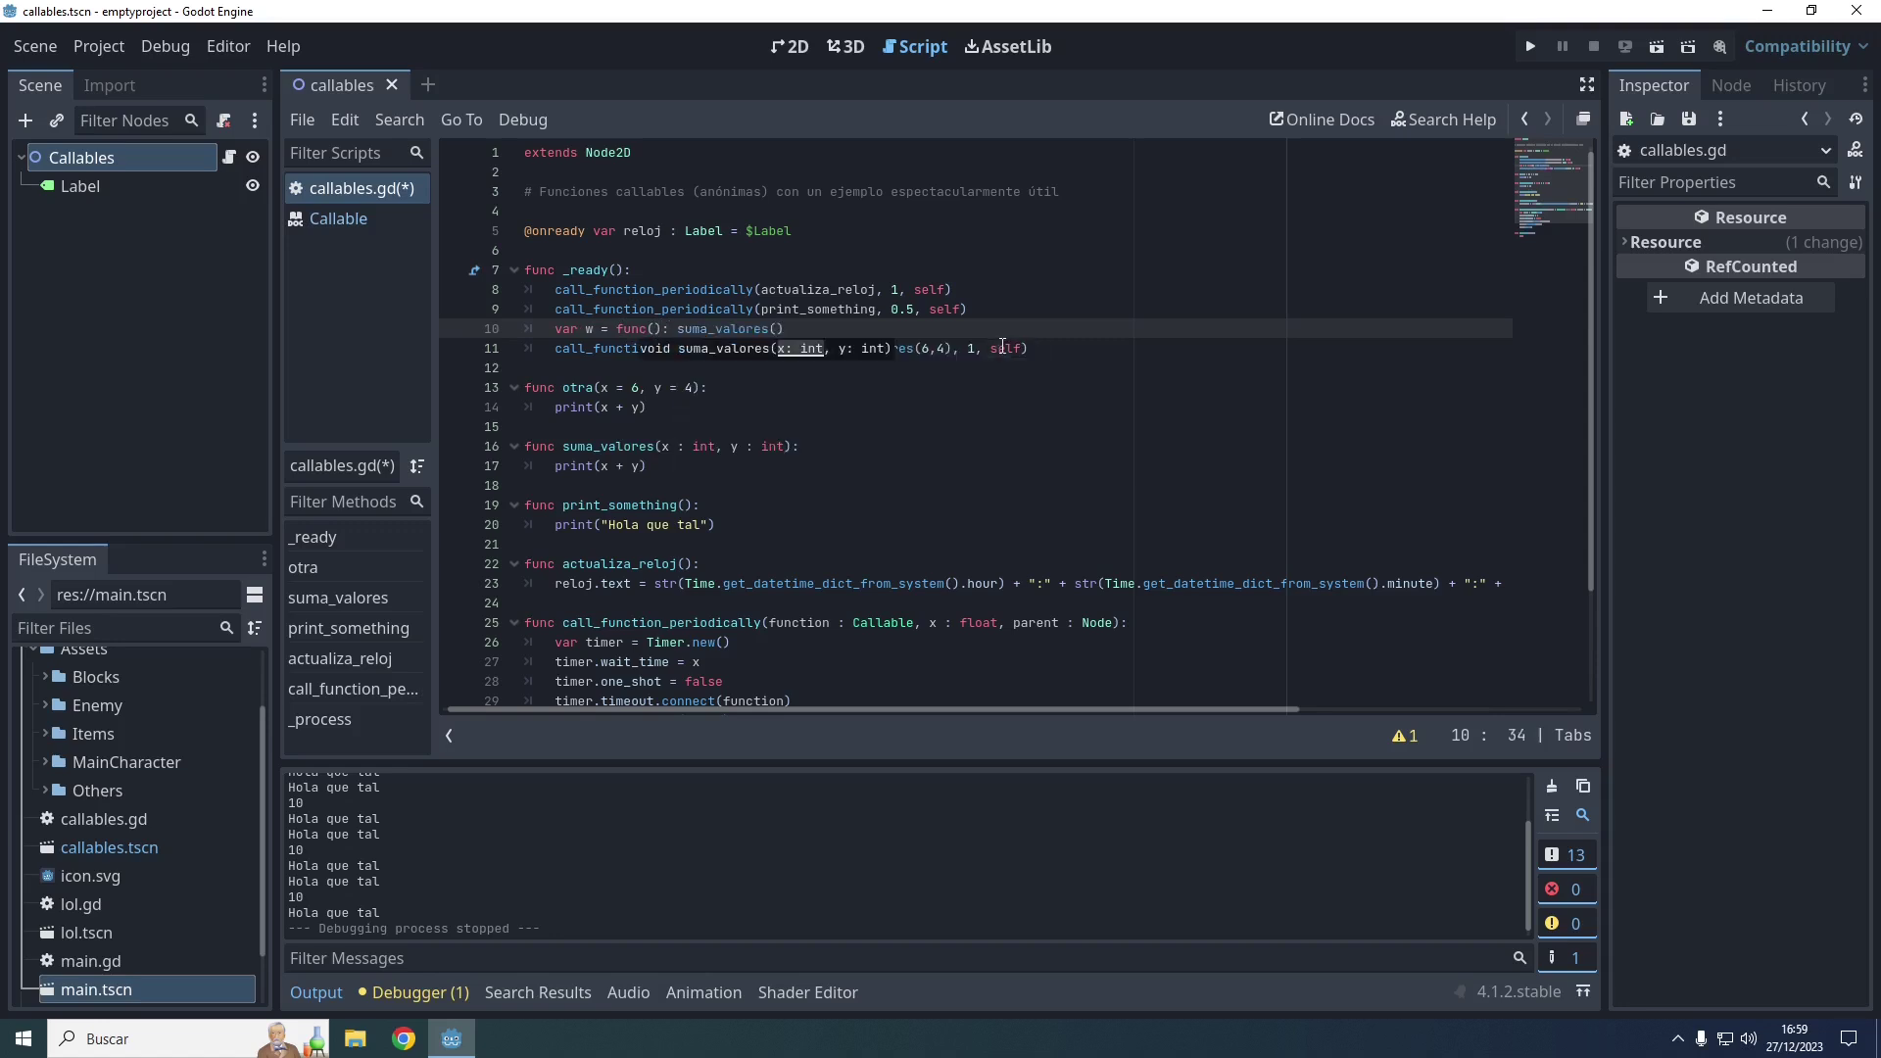
type("1,4")
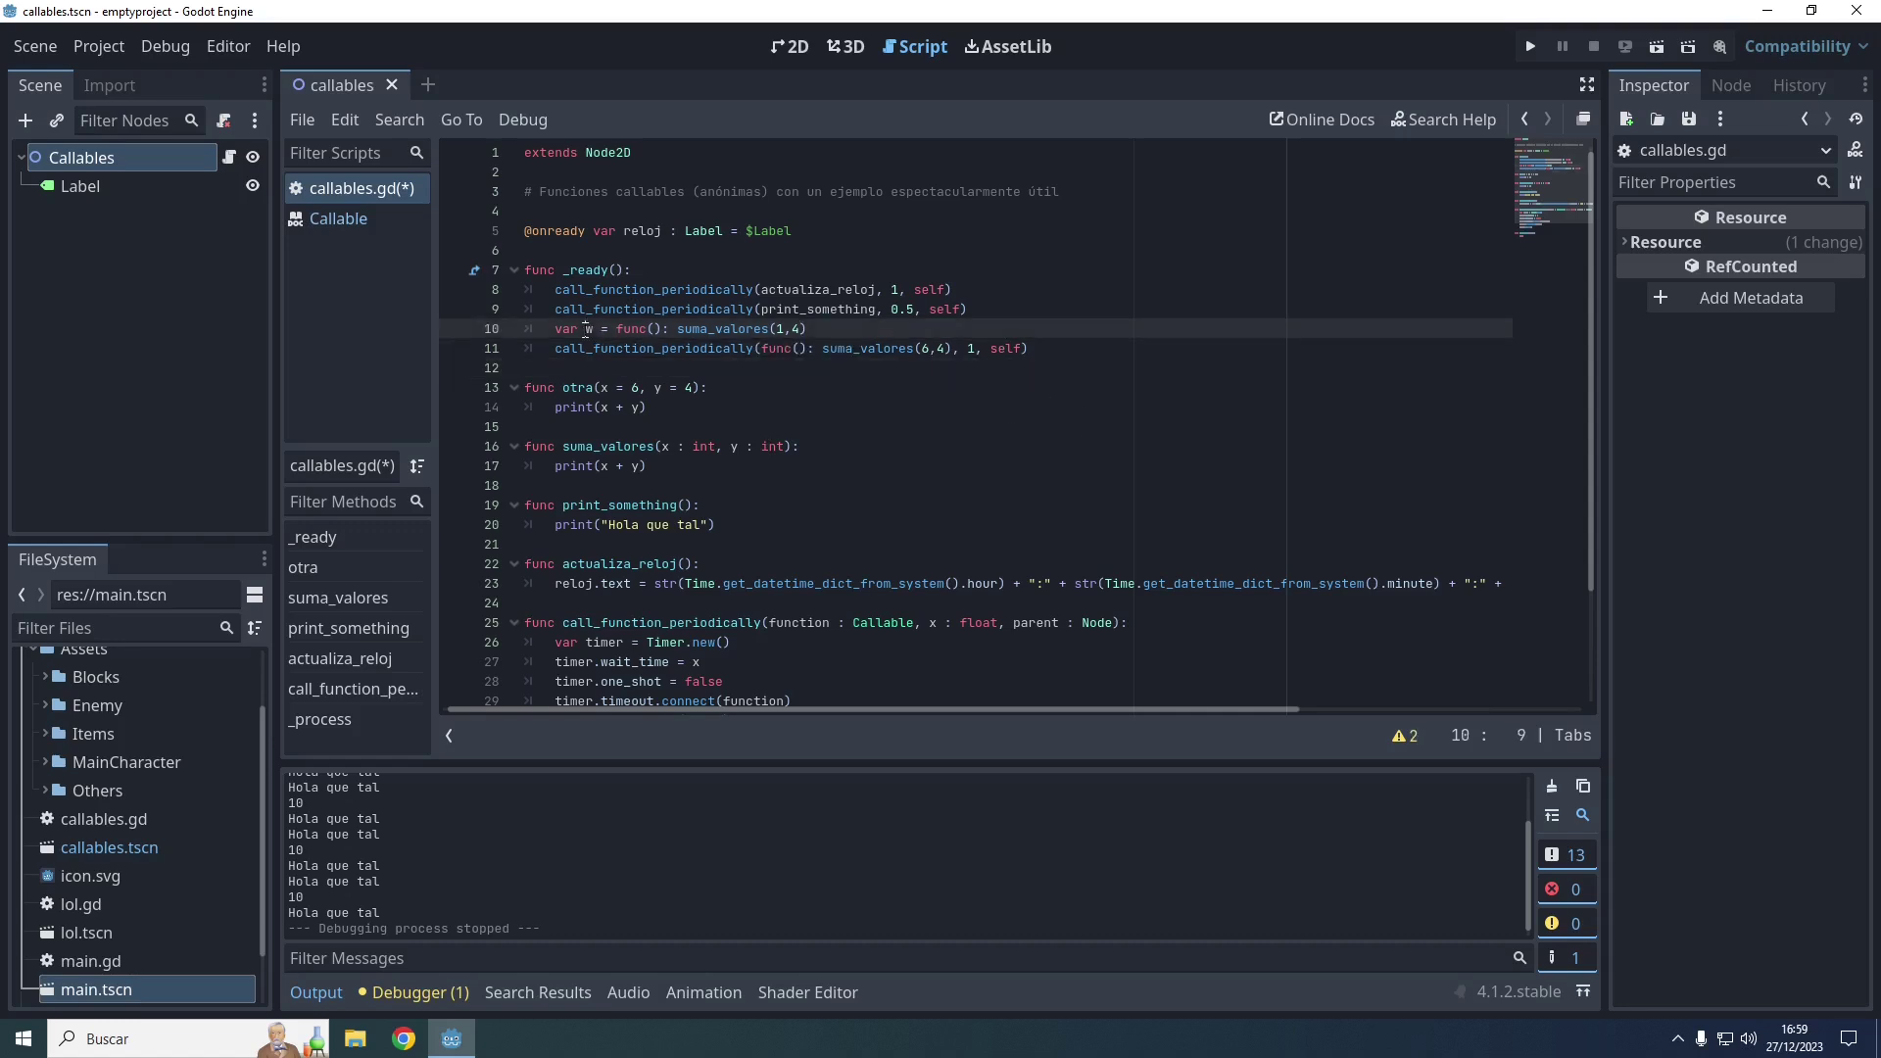
left_click(590, 329)
left_click_drag(618, 329, 827, 329)
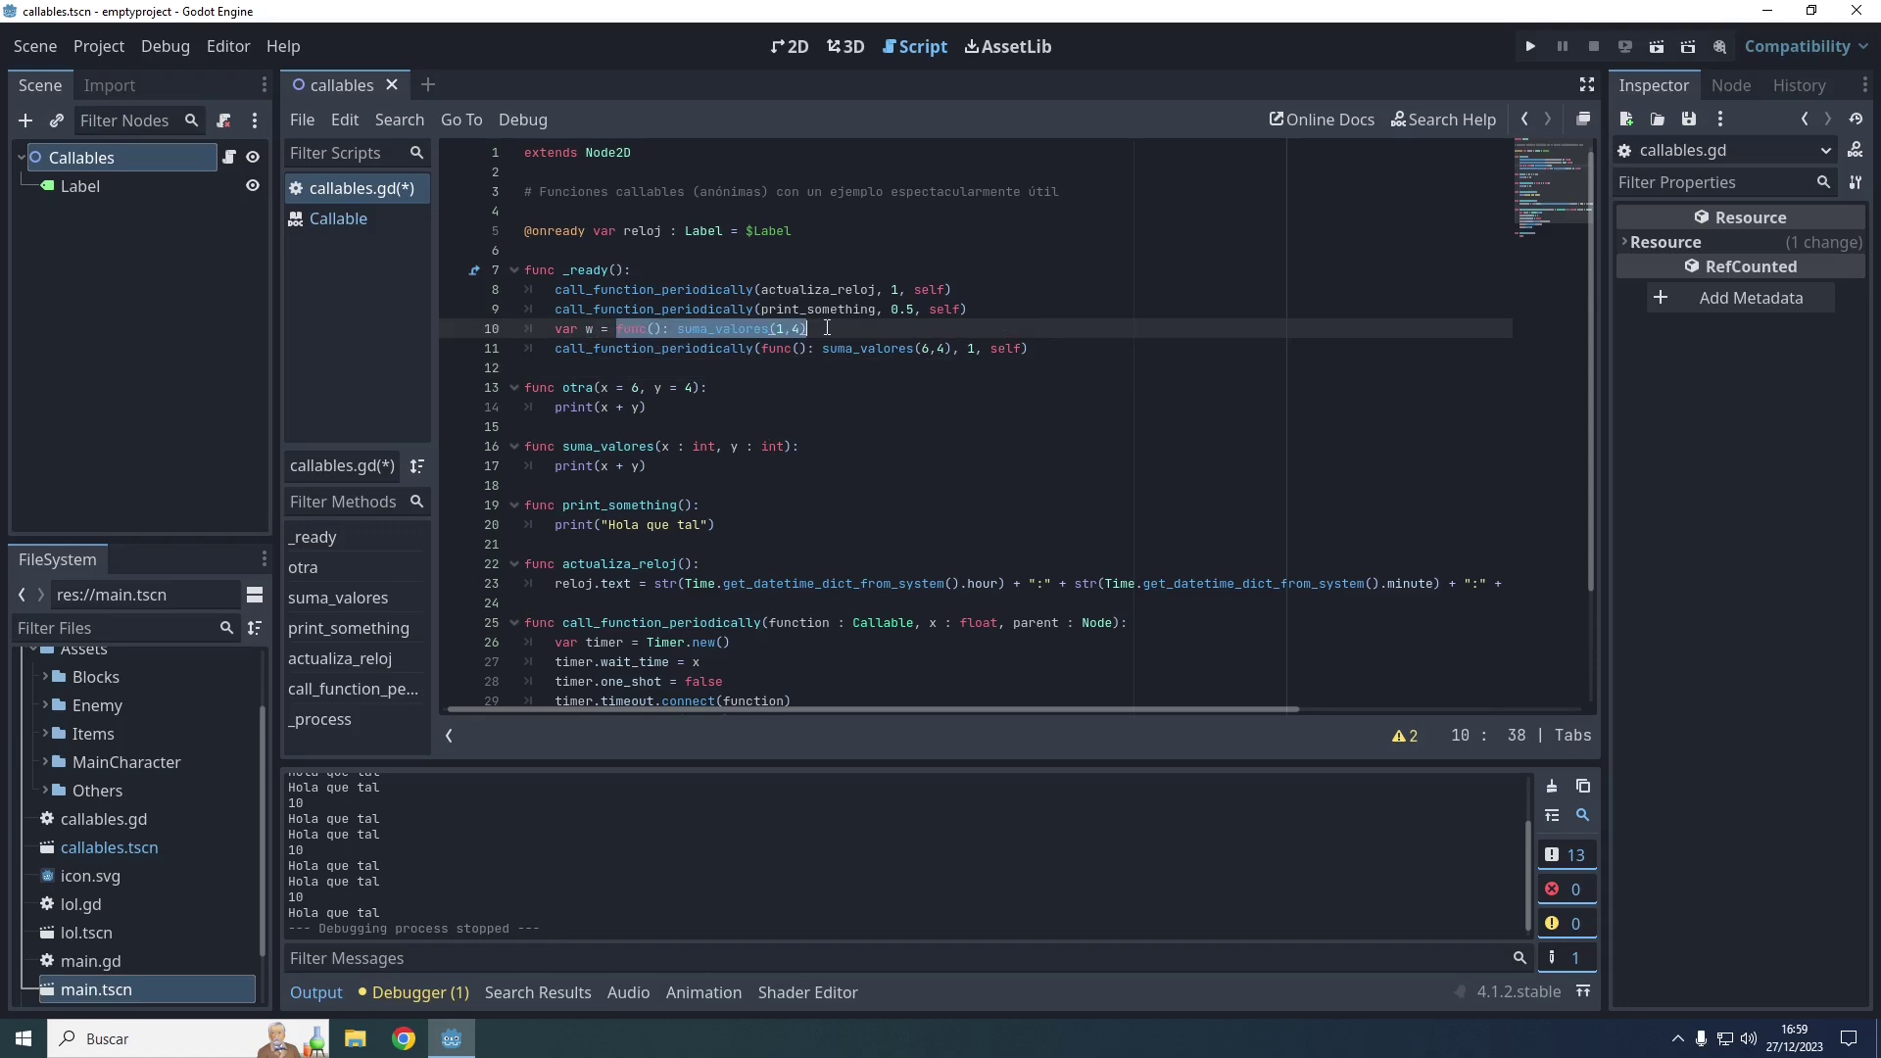
- Replace the inline lambda on line 11 with w and review the stored lambda
left_click(763, 349)
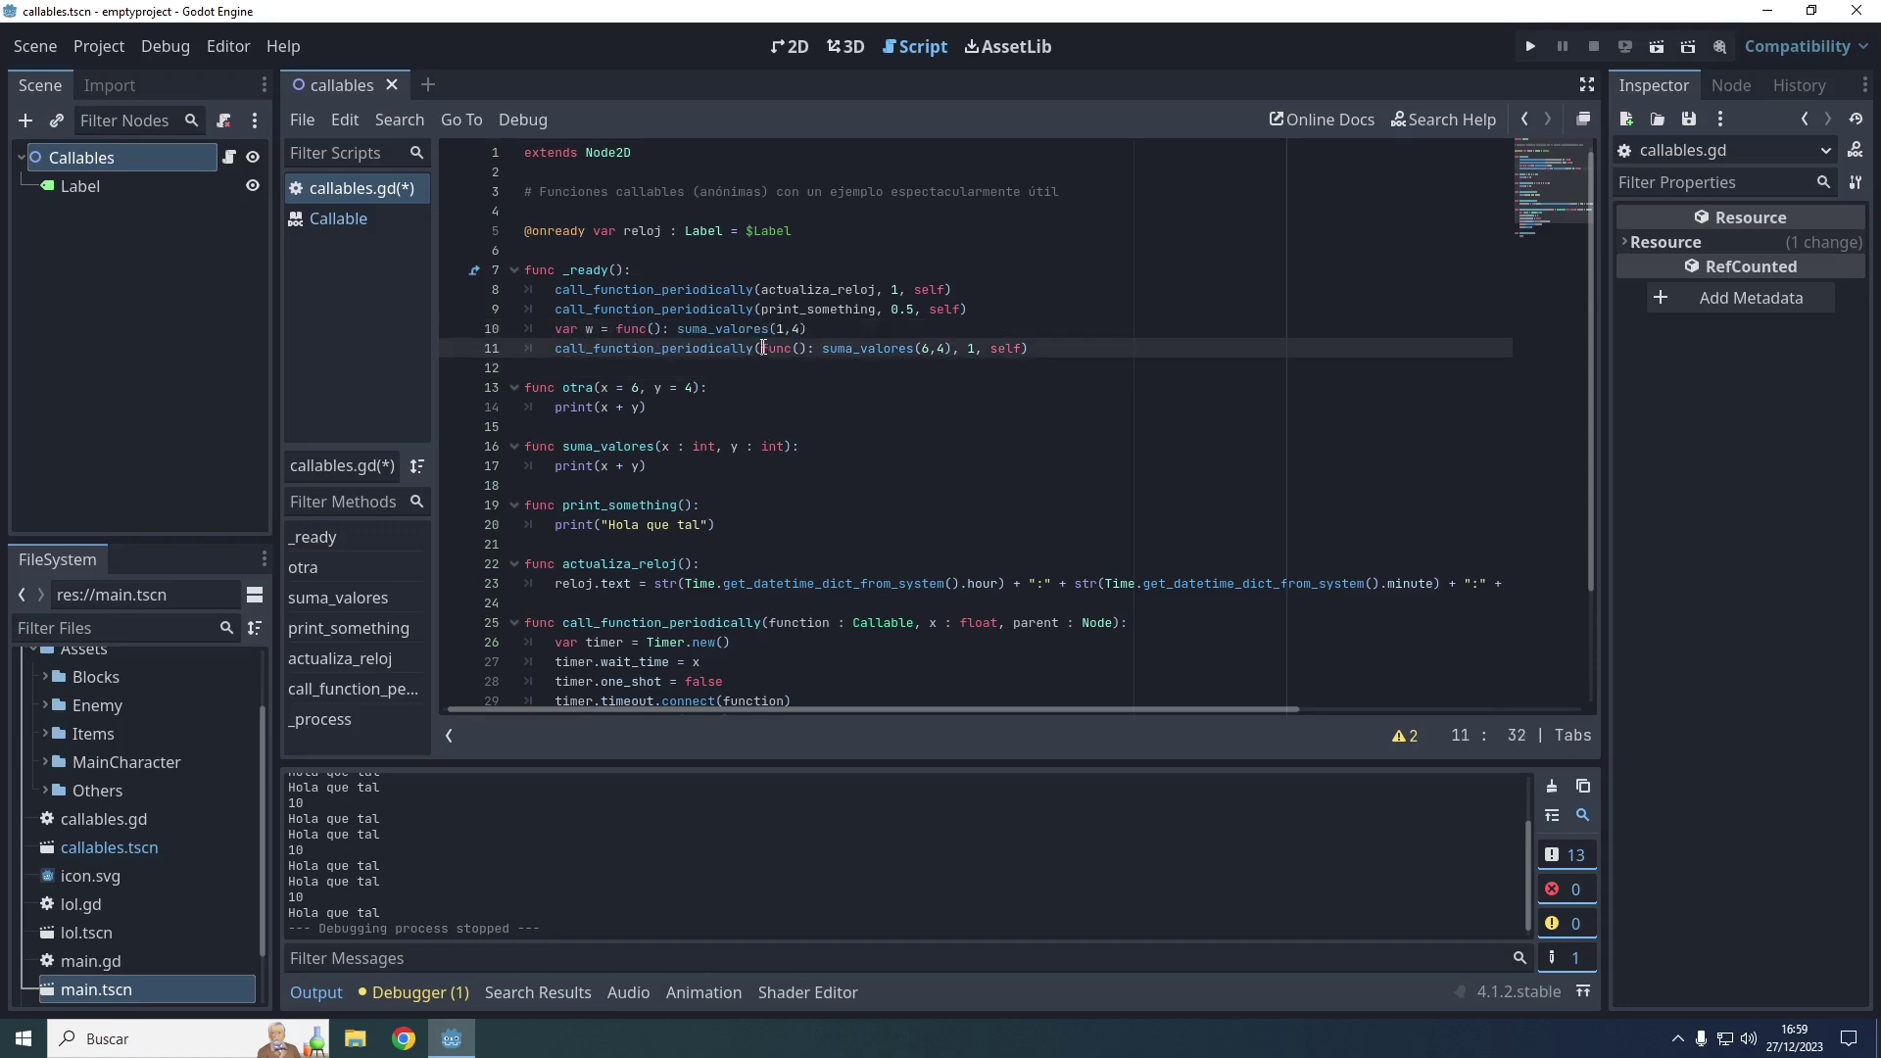
left_click_drag(763, 349, 957, 353)
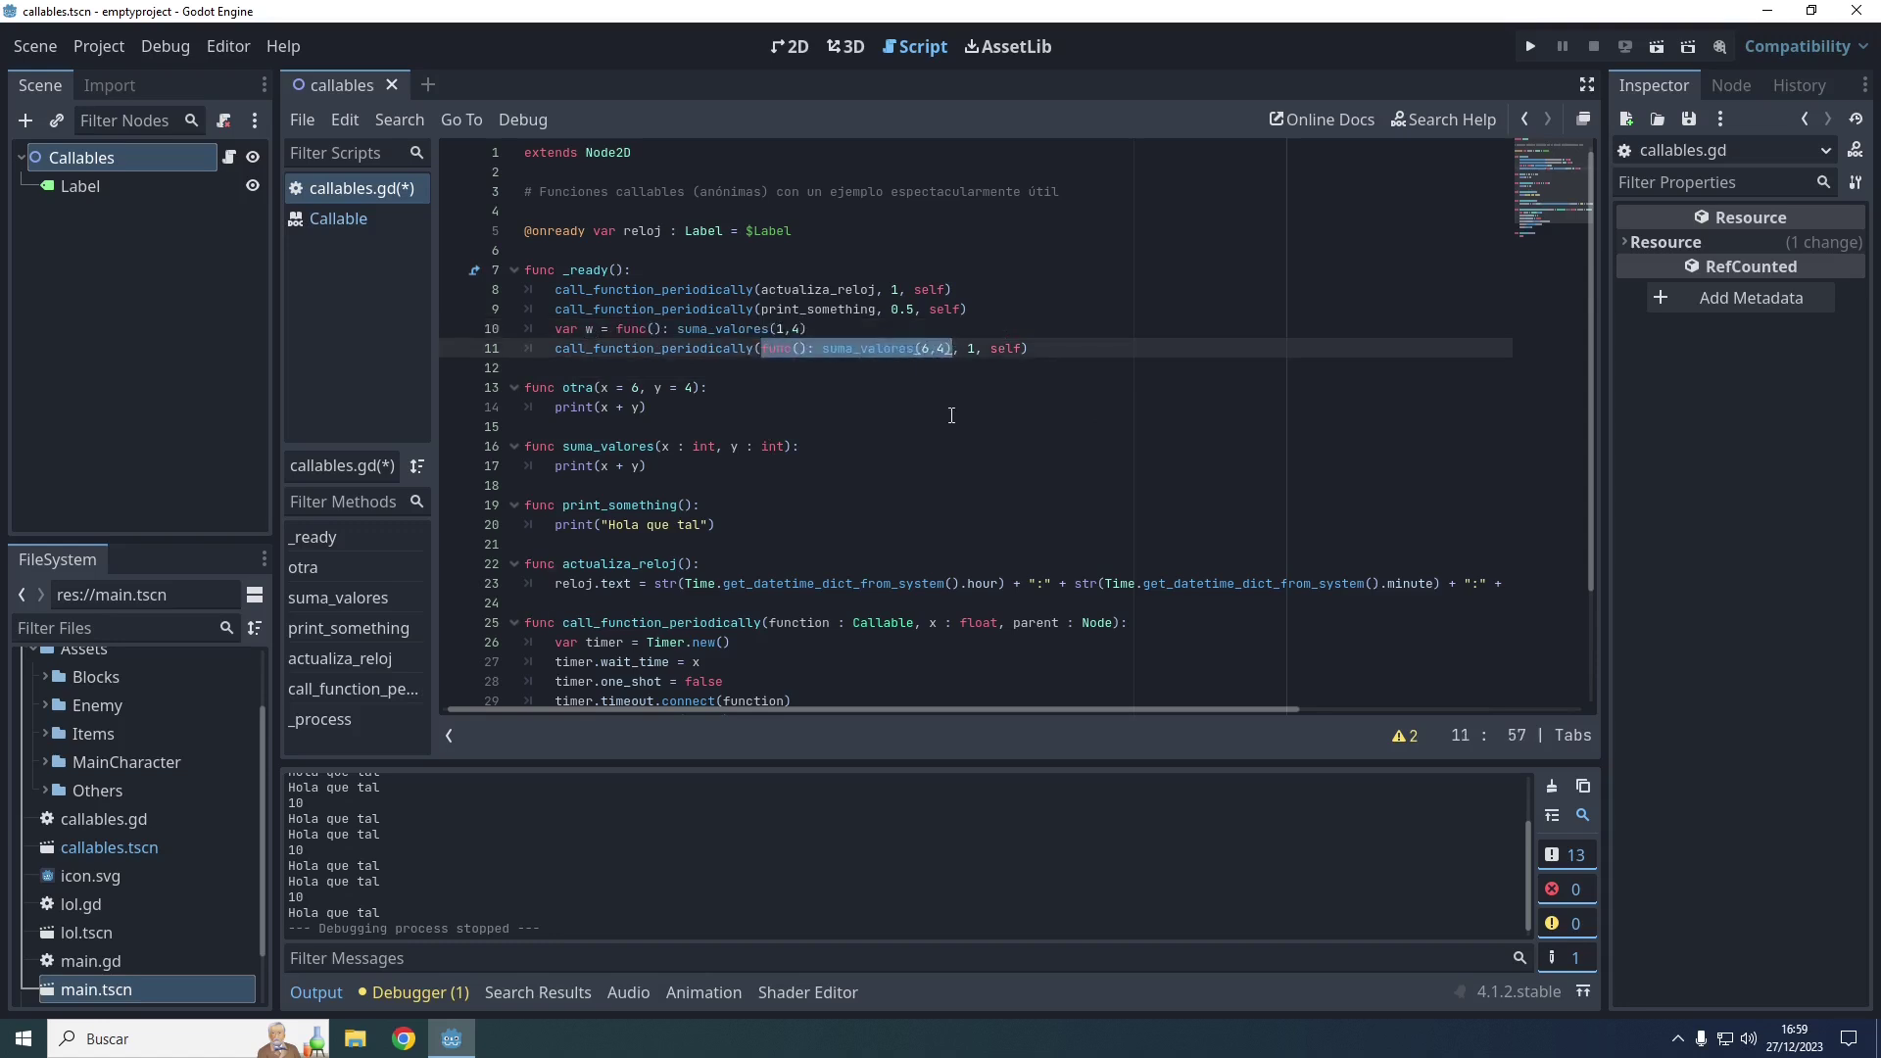
type("w")
left_click(826, 328)
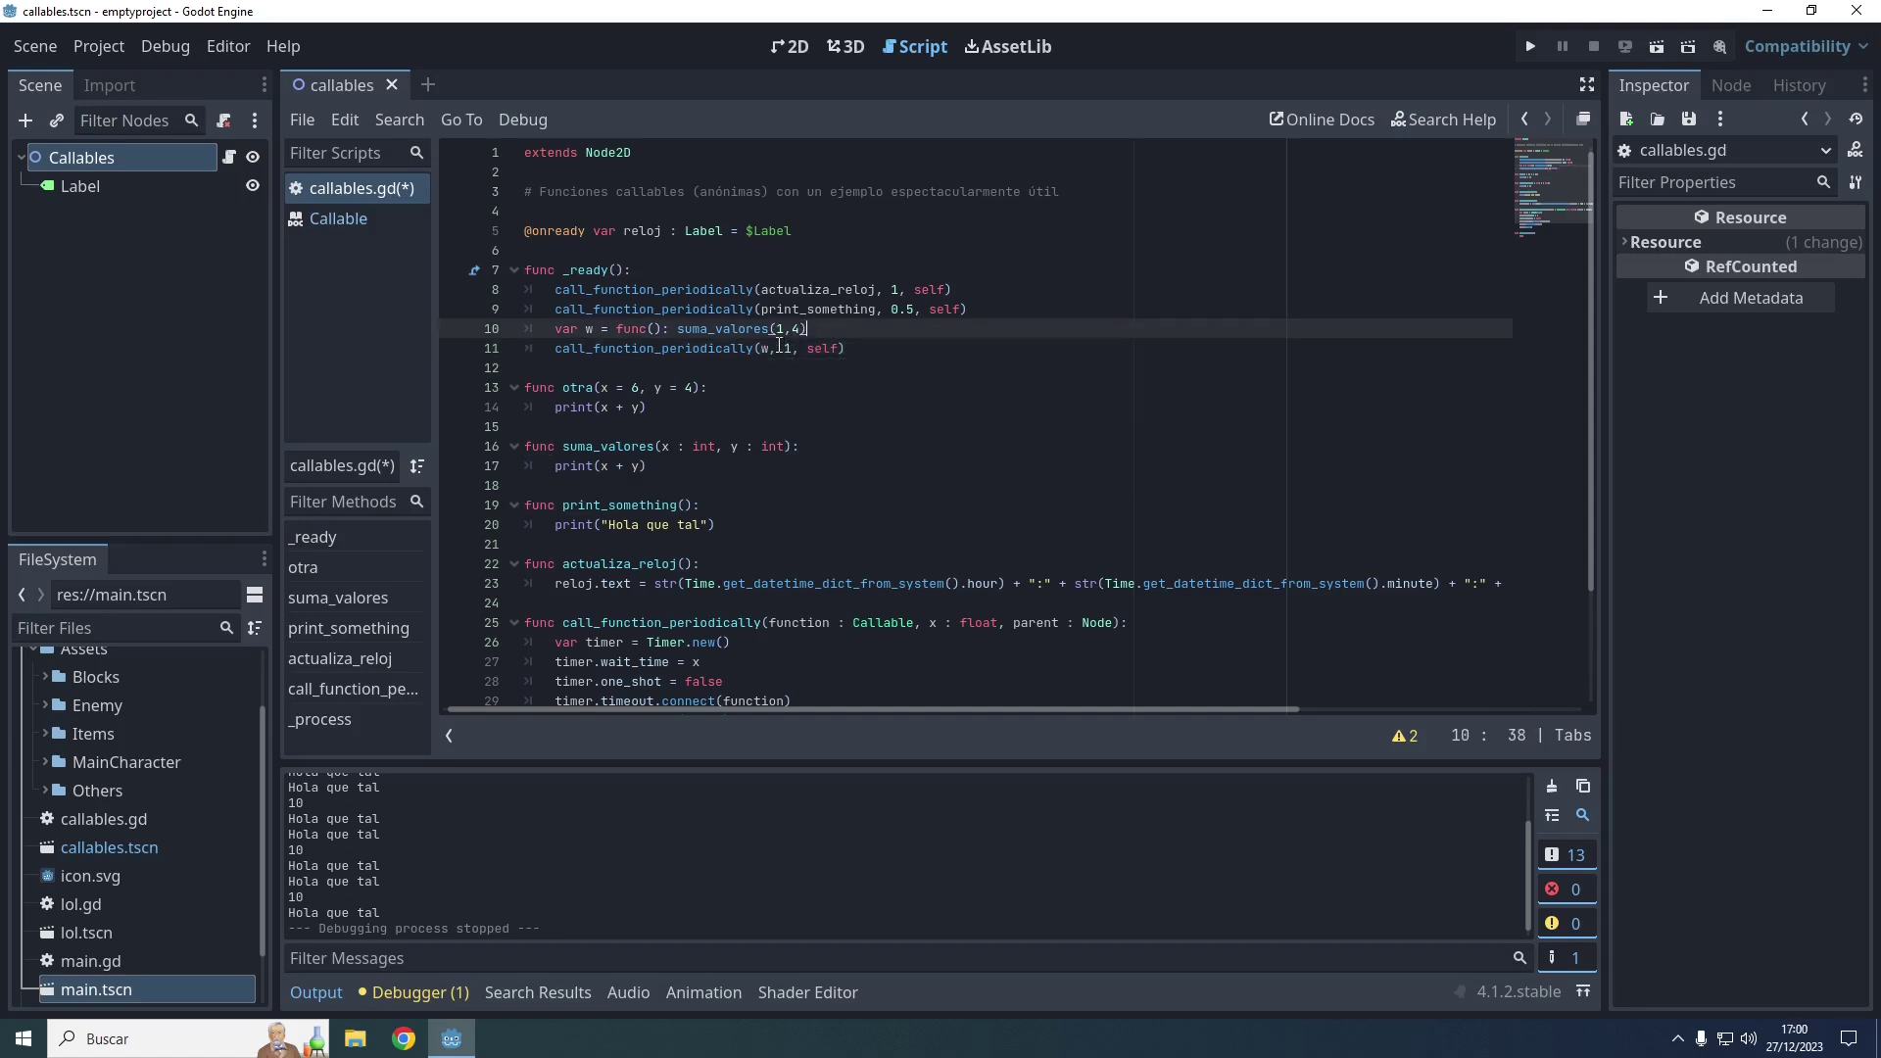
left_click(766, 349)
left_click_drag(617, 328, 812, 329)
left_click(769, 348)
double_click(592, 330)
left_click_drag(615, 329, 852, 324)
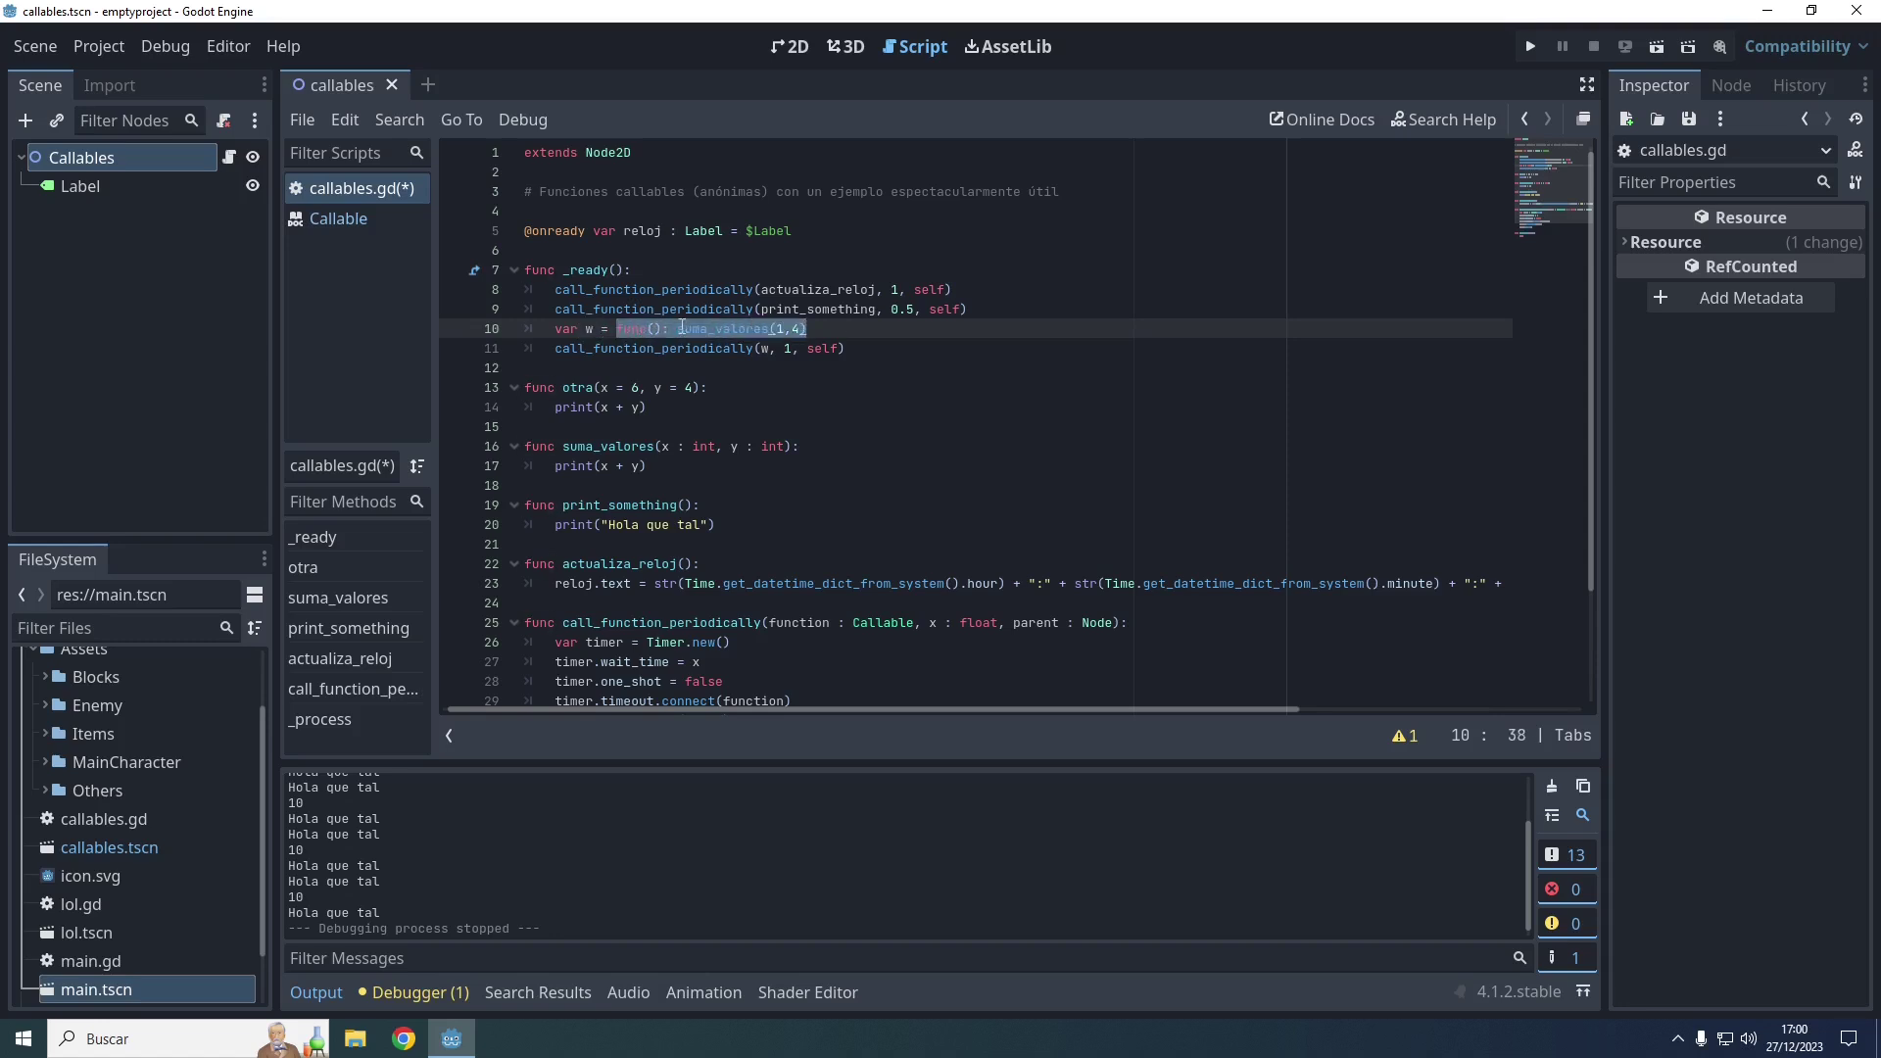
left_click(677, 328)
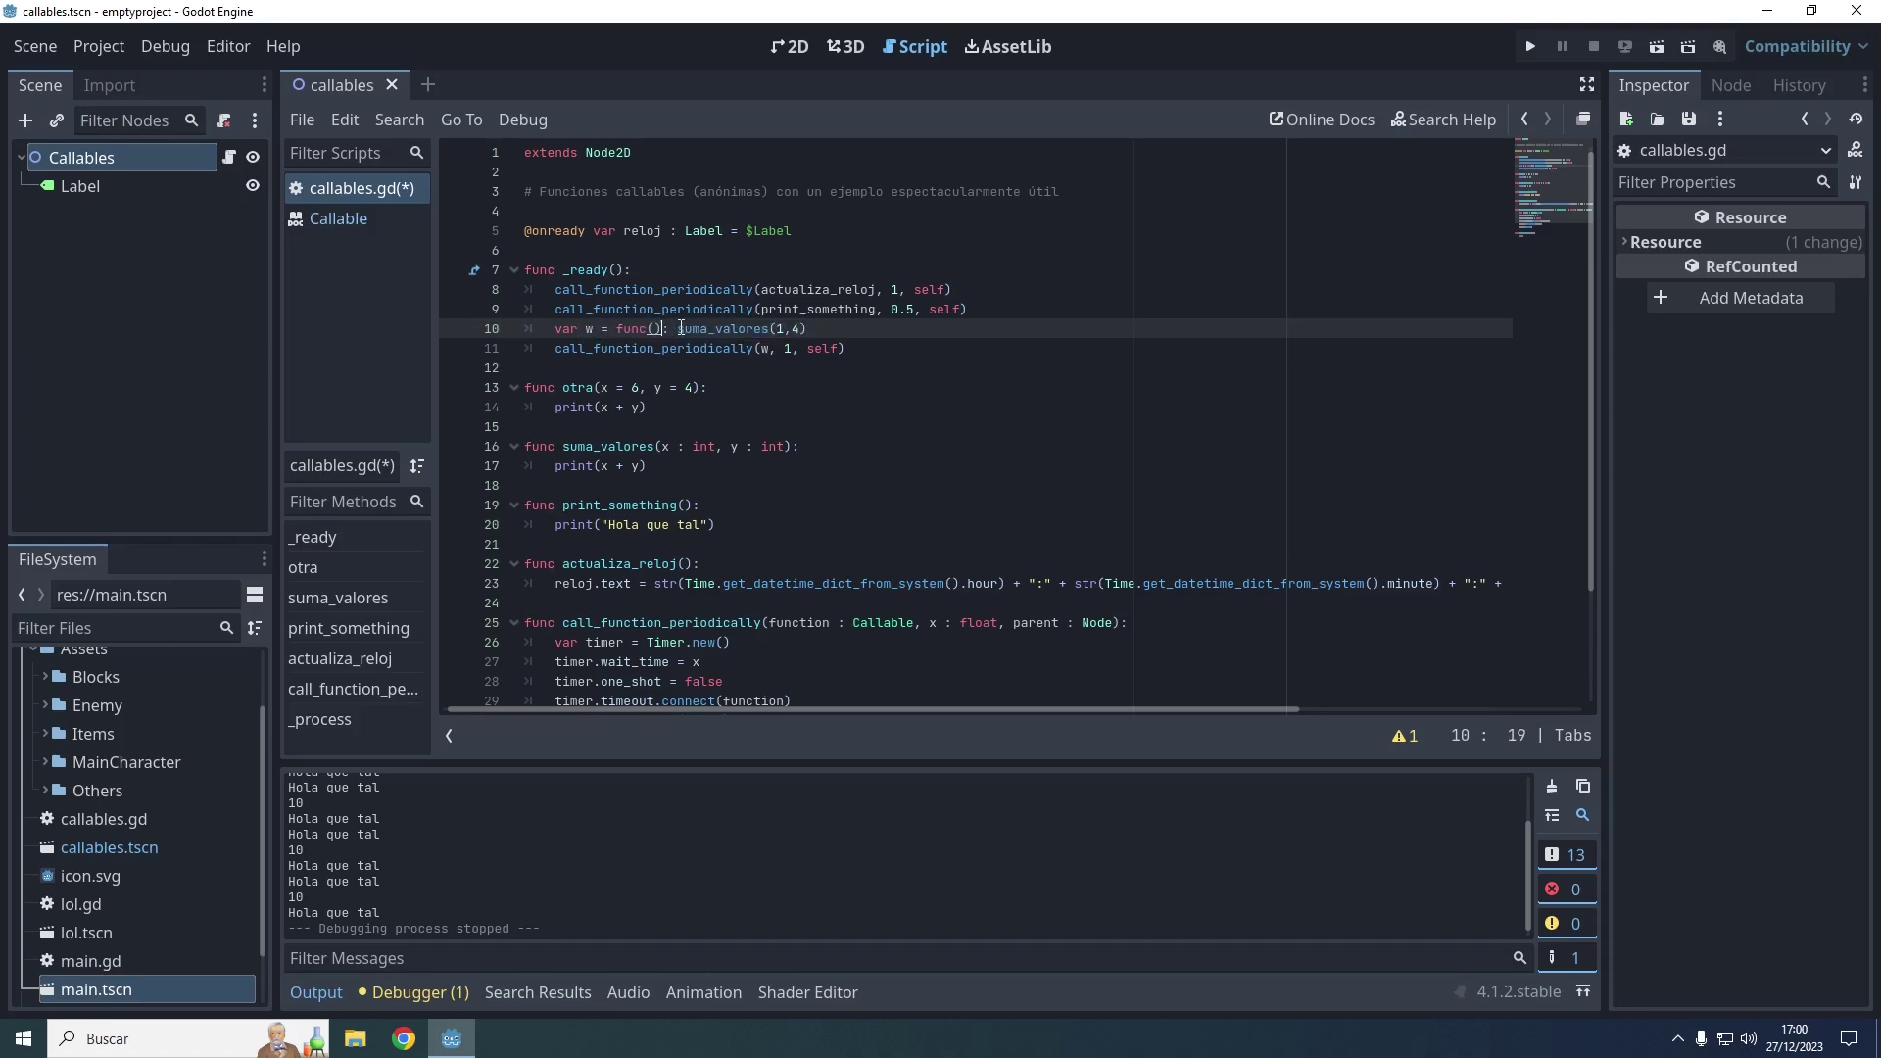
left_click_drag(678, 328, 831, 327)
left_click(798, 328)
- Run the game, check the clock and printed 5s, close it, and select call_function_periodically
key("F5")
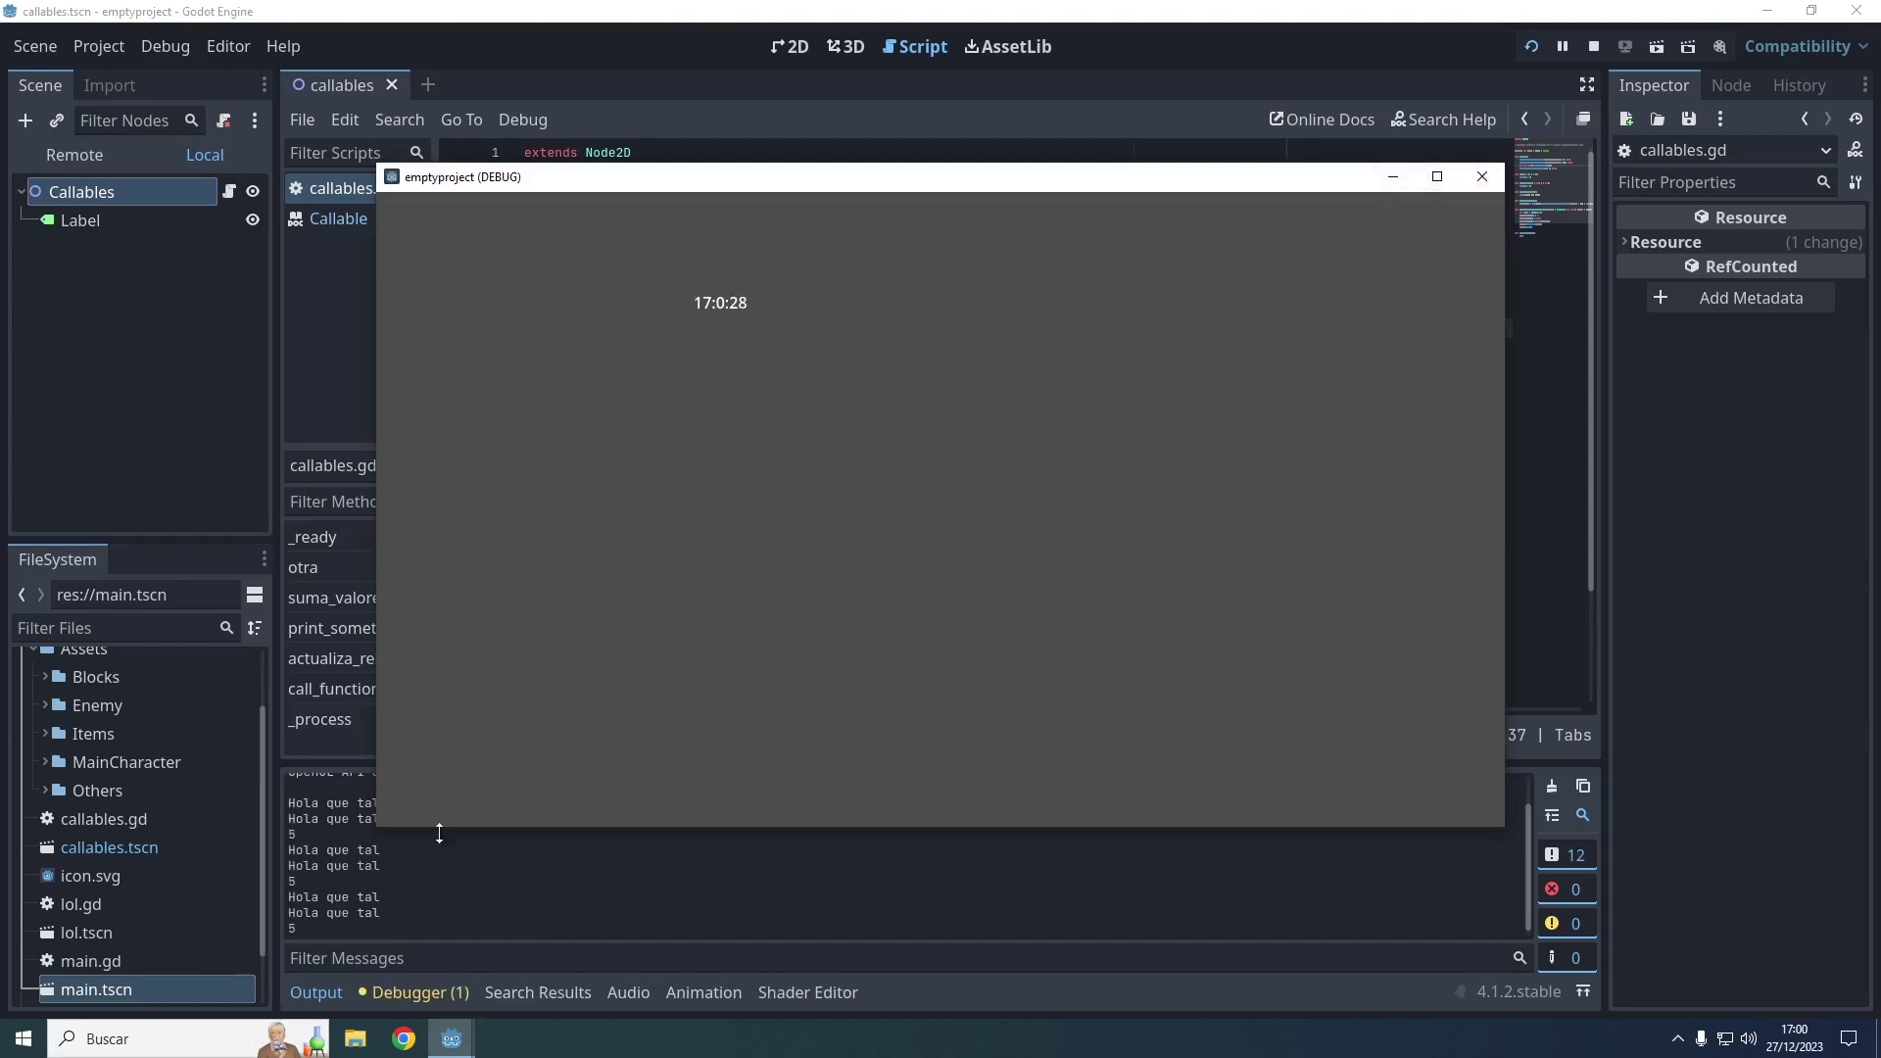
left_click(1481, 177)
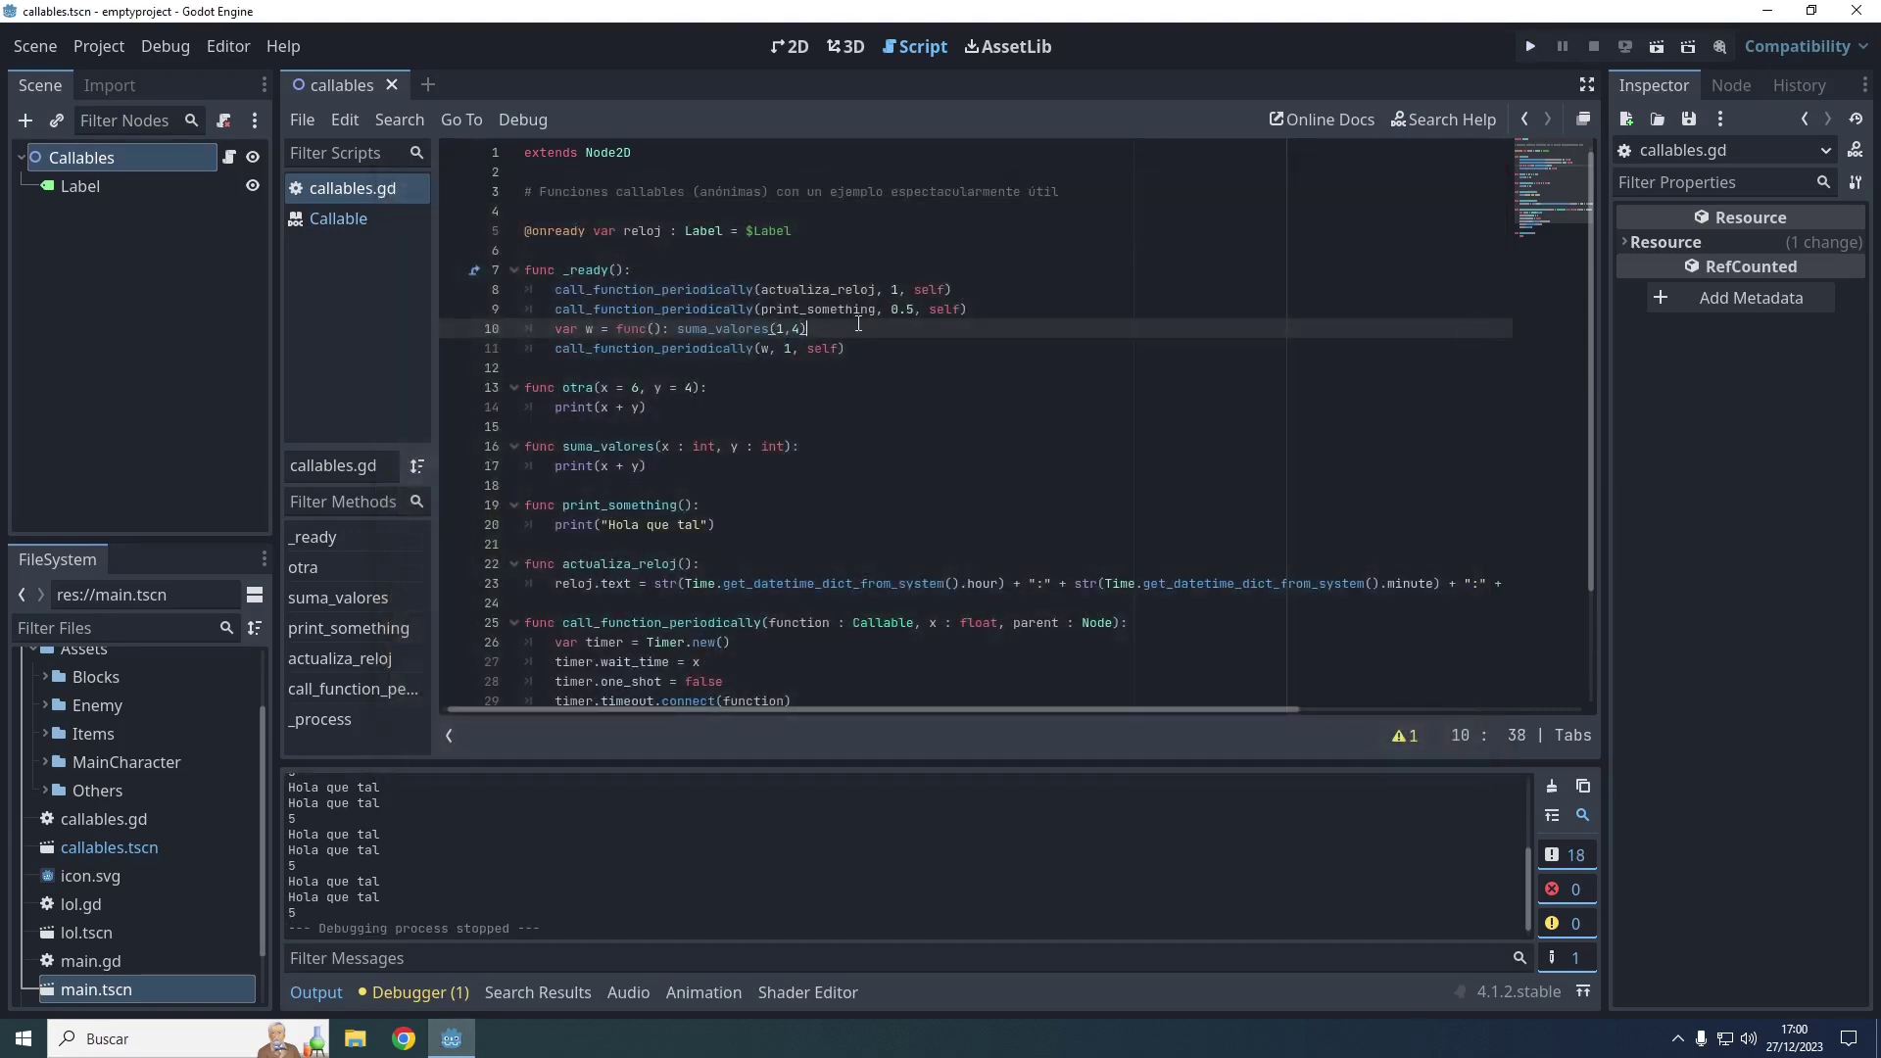
scroll(777, 370, "down", 2)
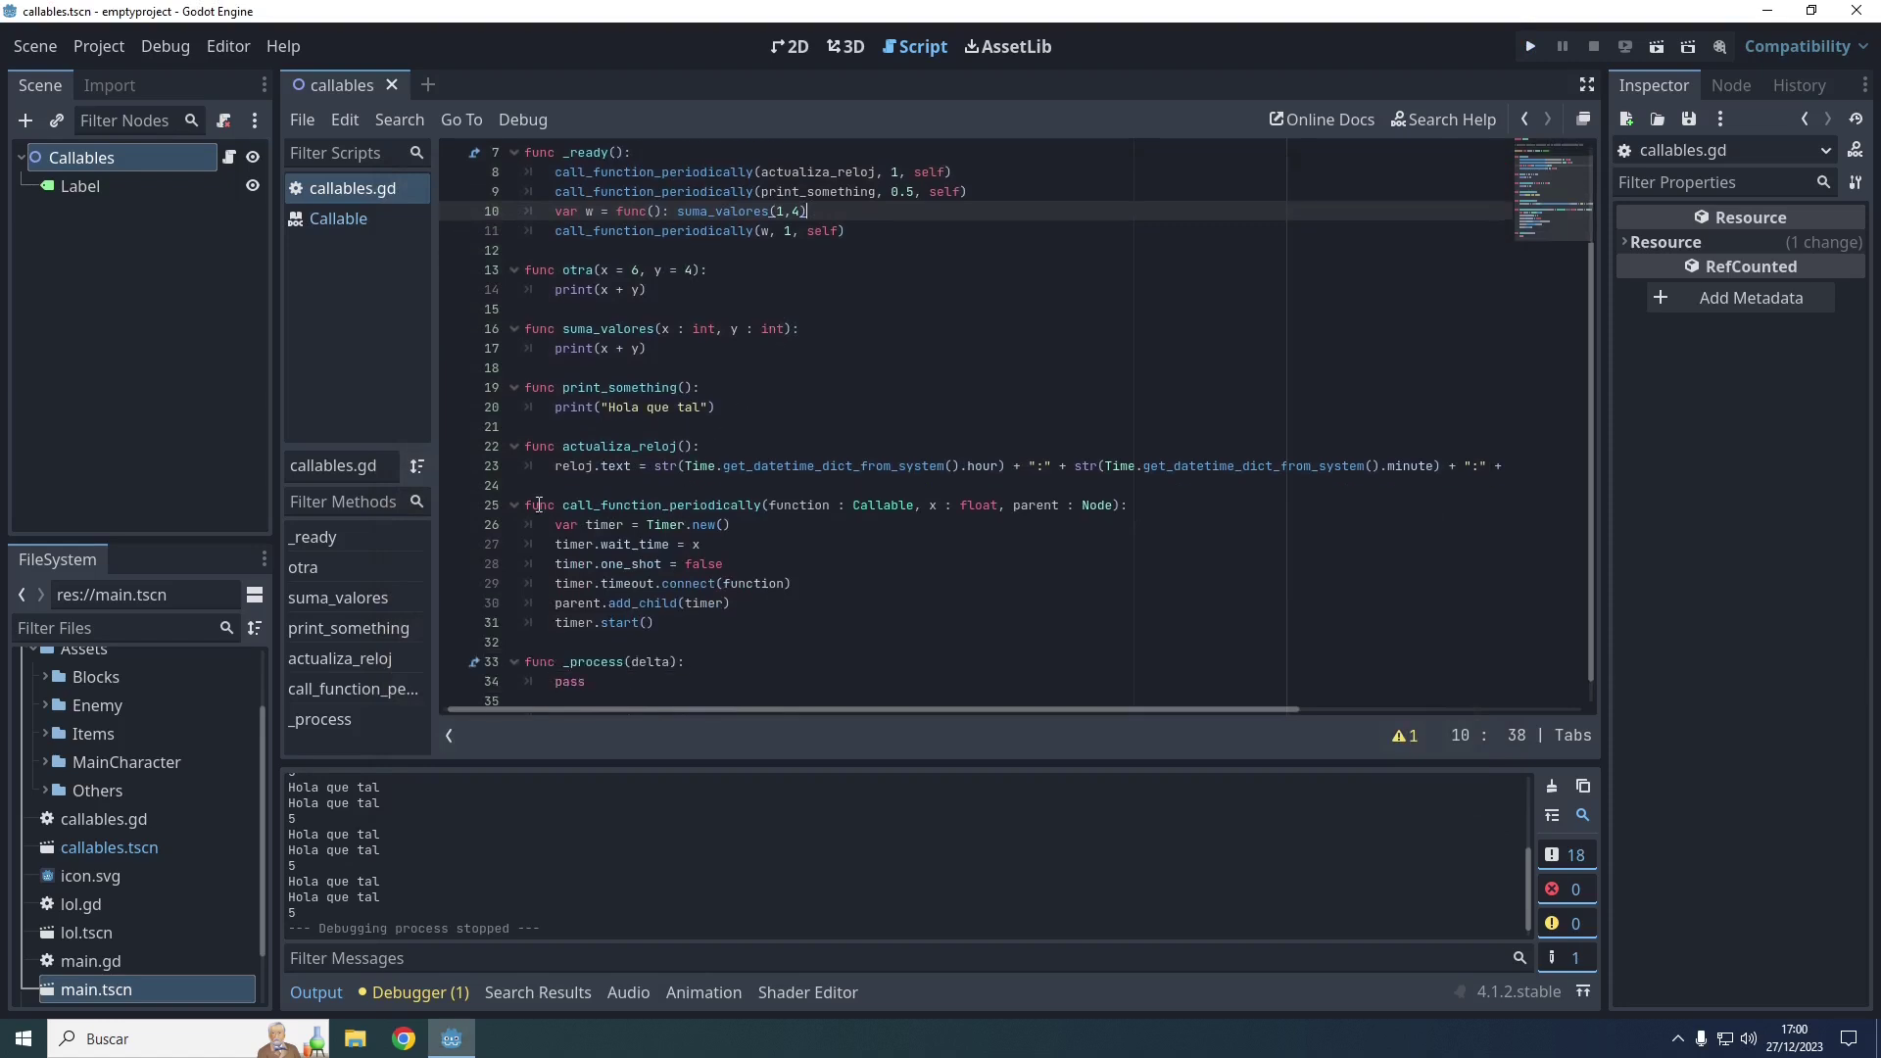
left_click_drag(692, 614, 546, 509)
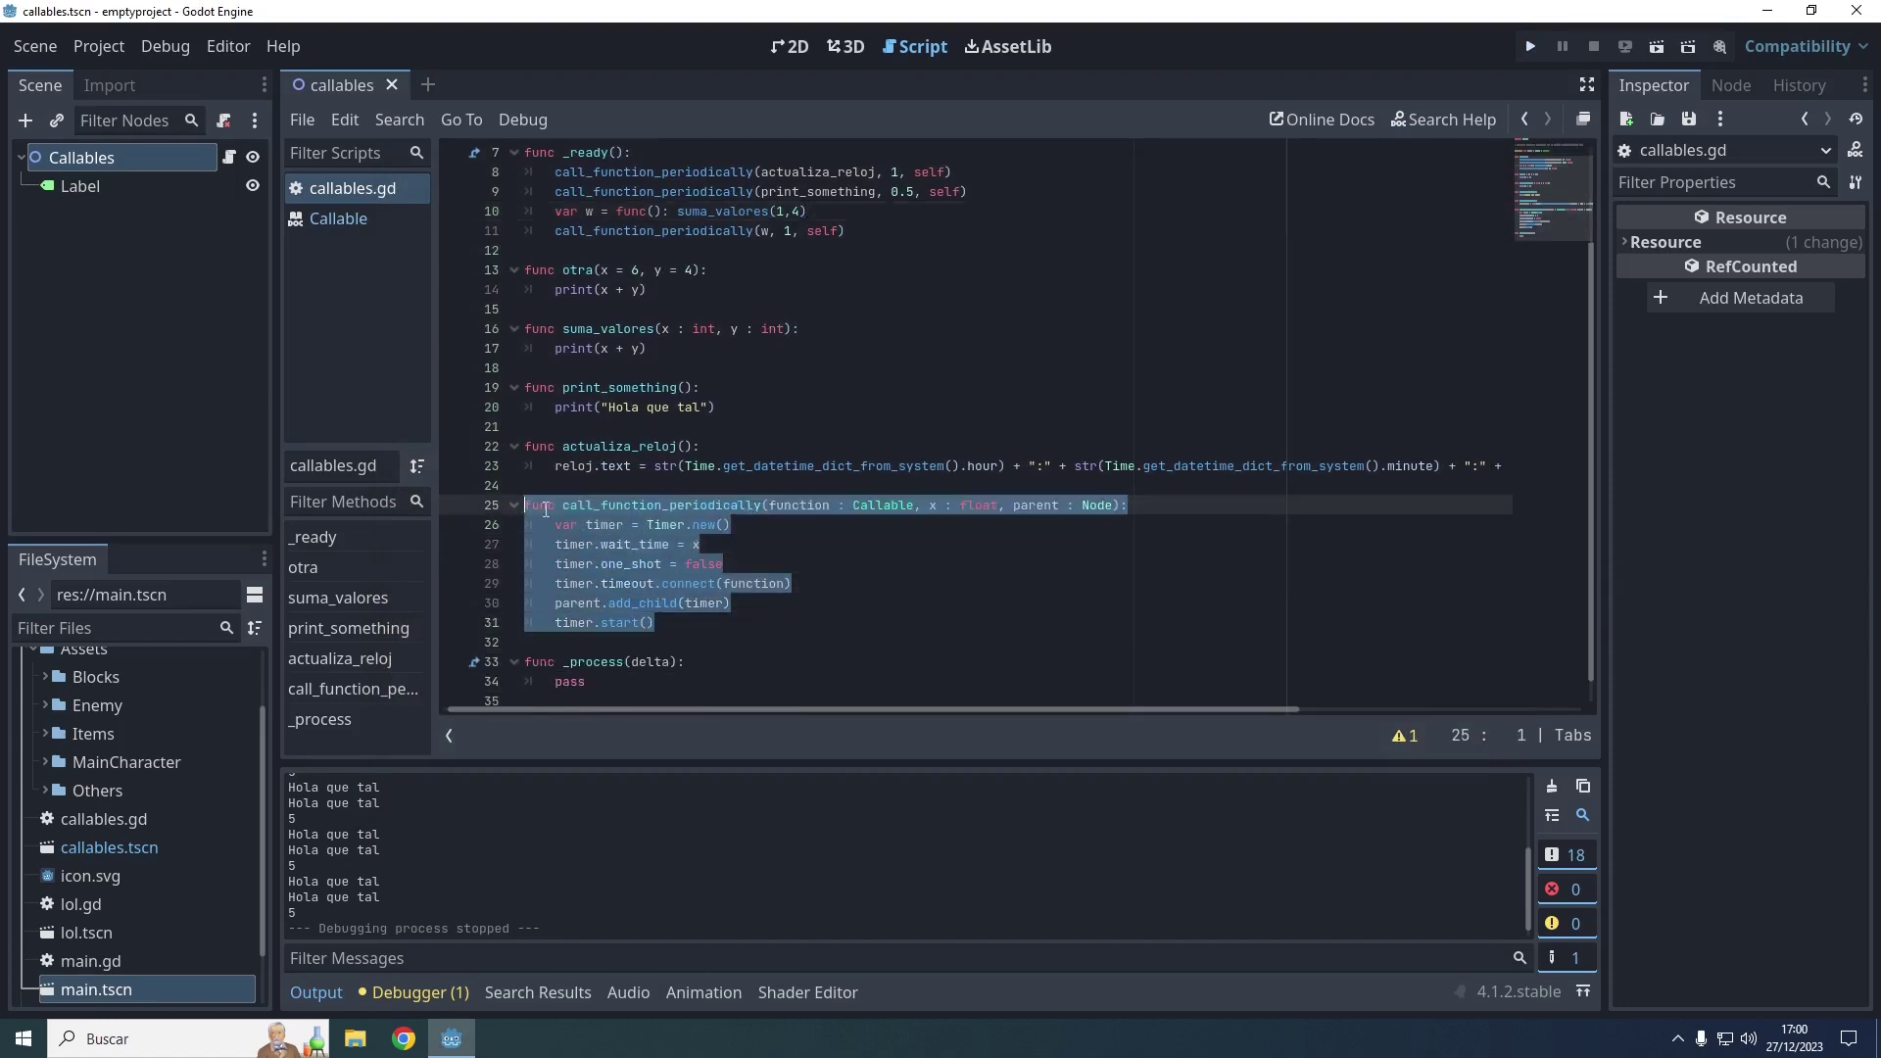
left_click(646, 484)
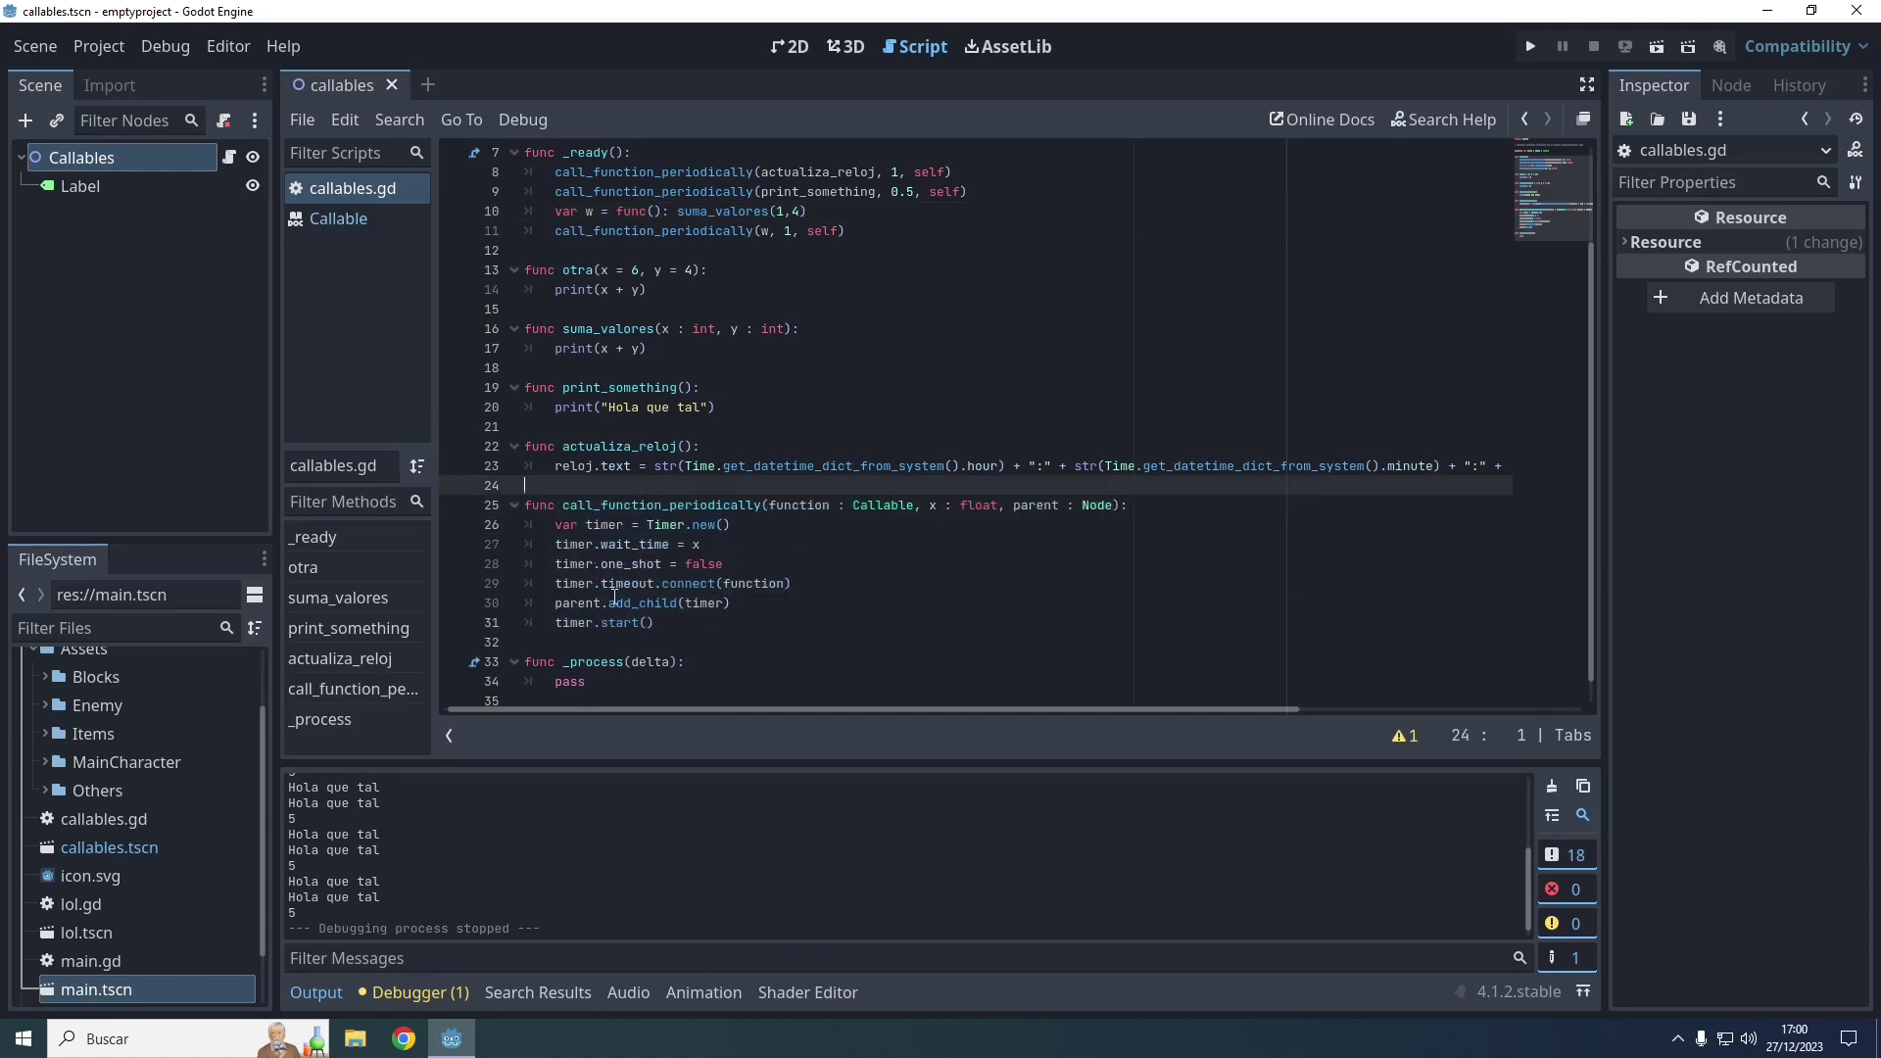
- Add a utils autoload in Project Settings, creating a new res://utils.gd script for it
left_click(100, 46)
left_click(108, 79)
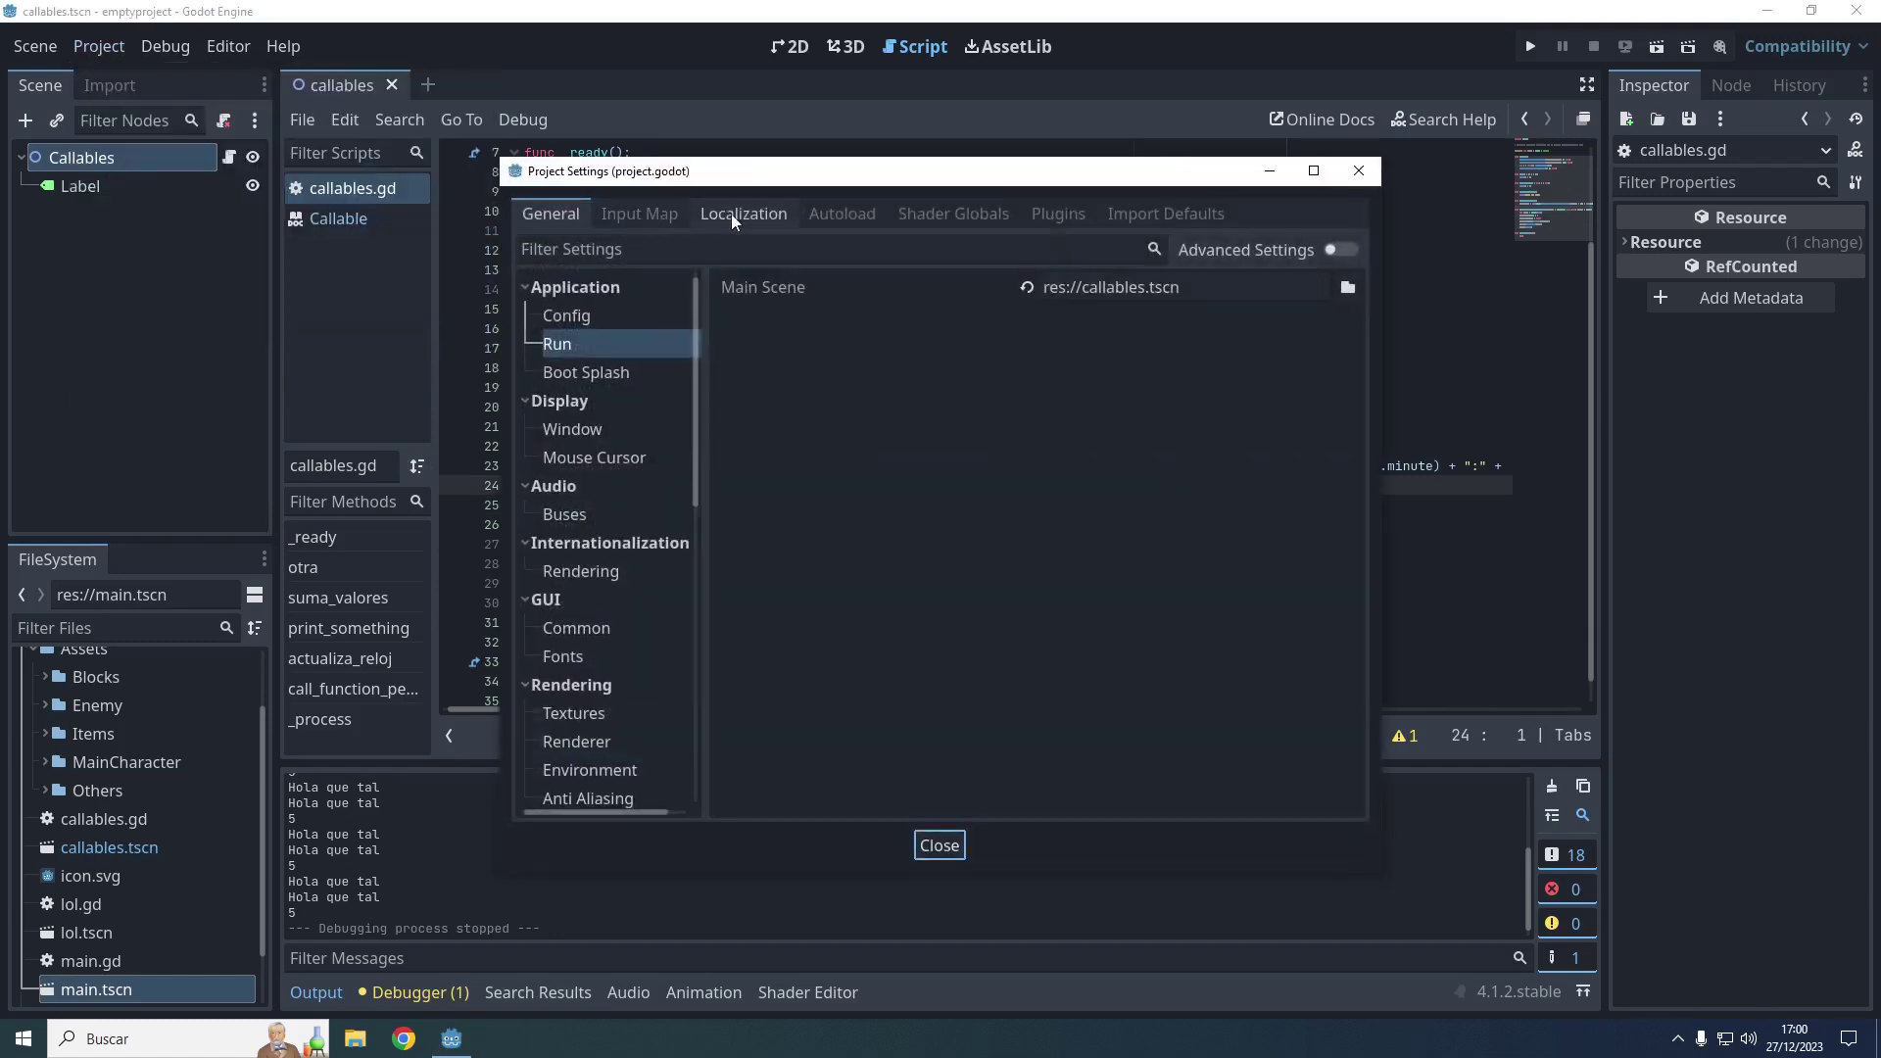
left_click(829, 213)
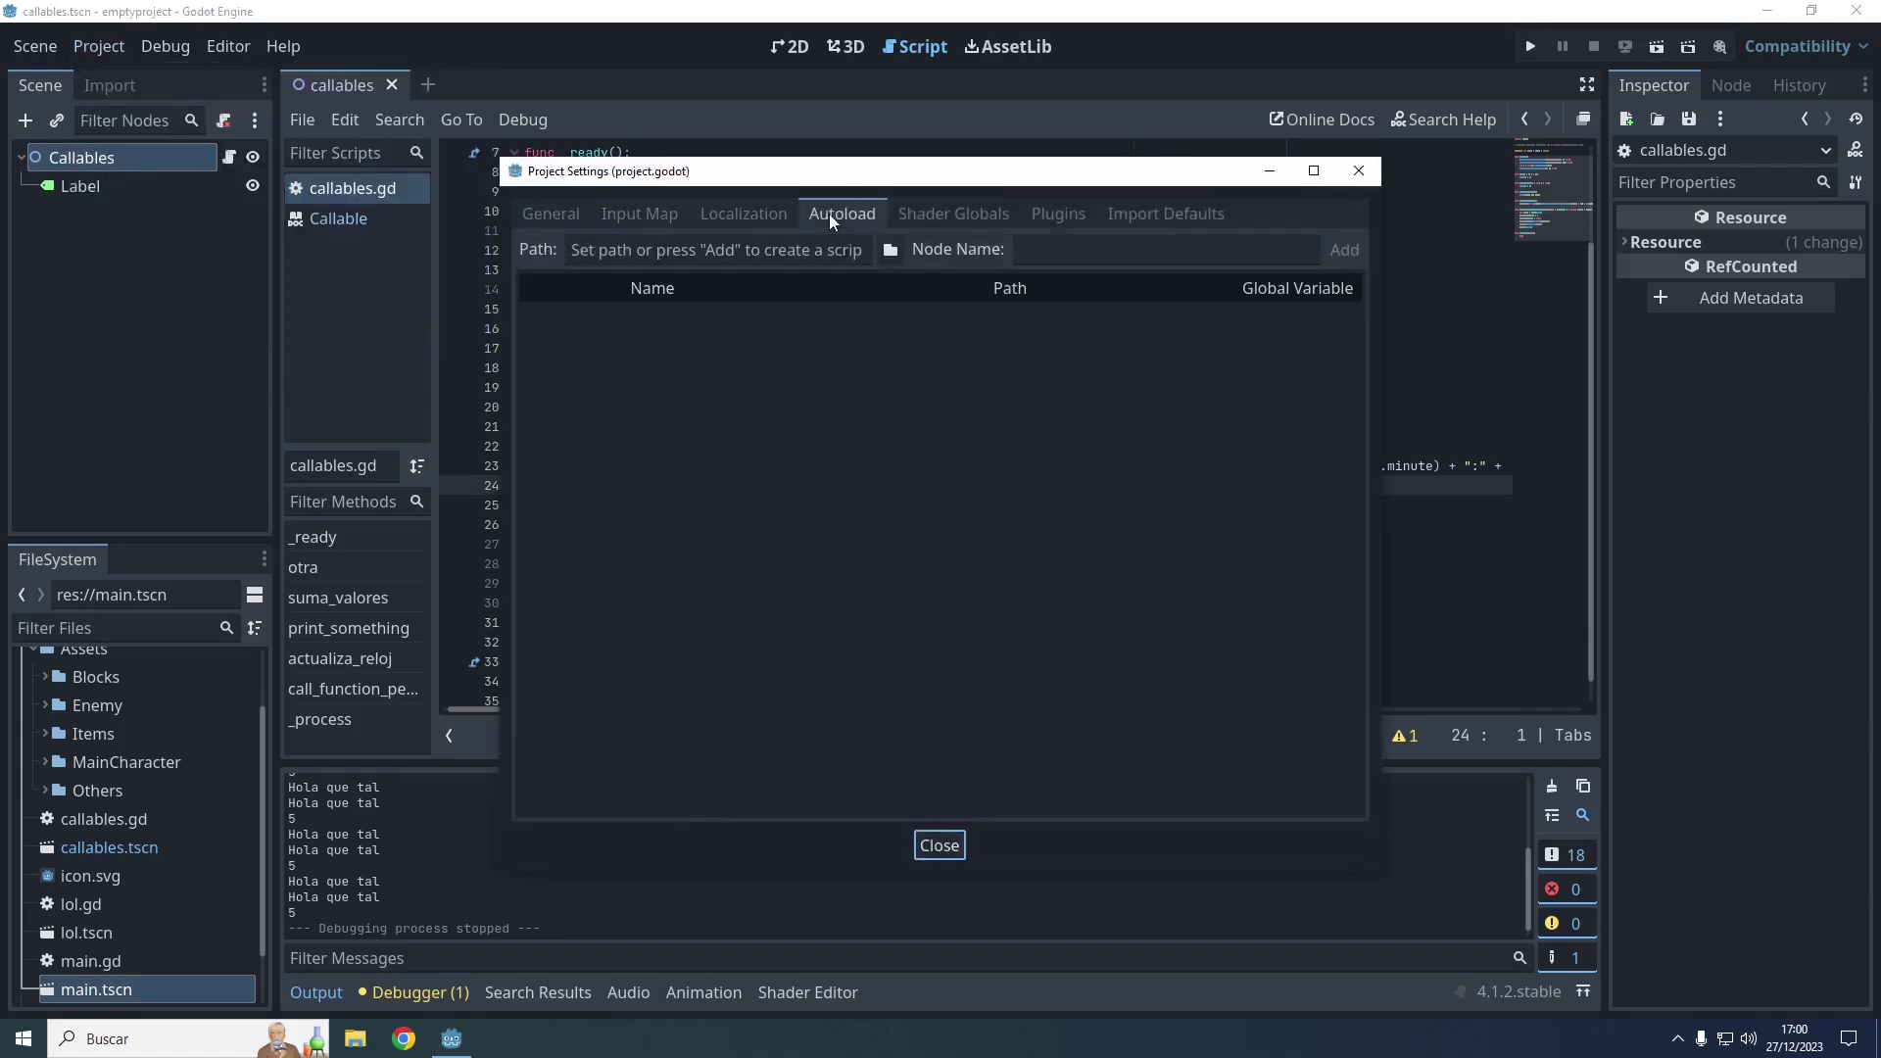
left_click(1080, 259)
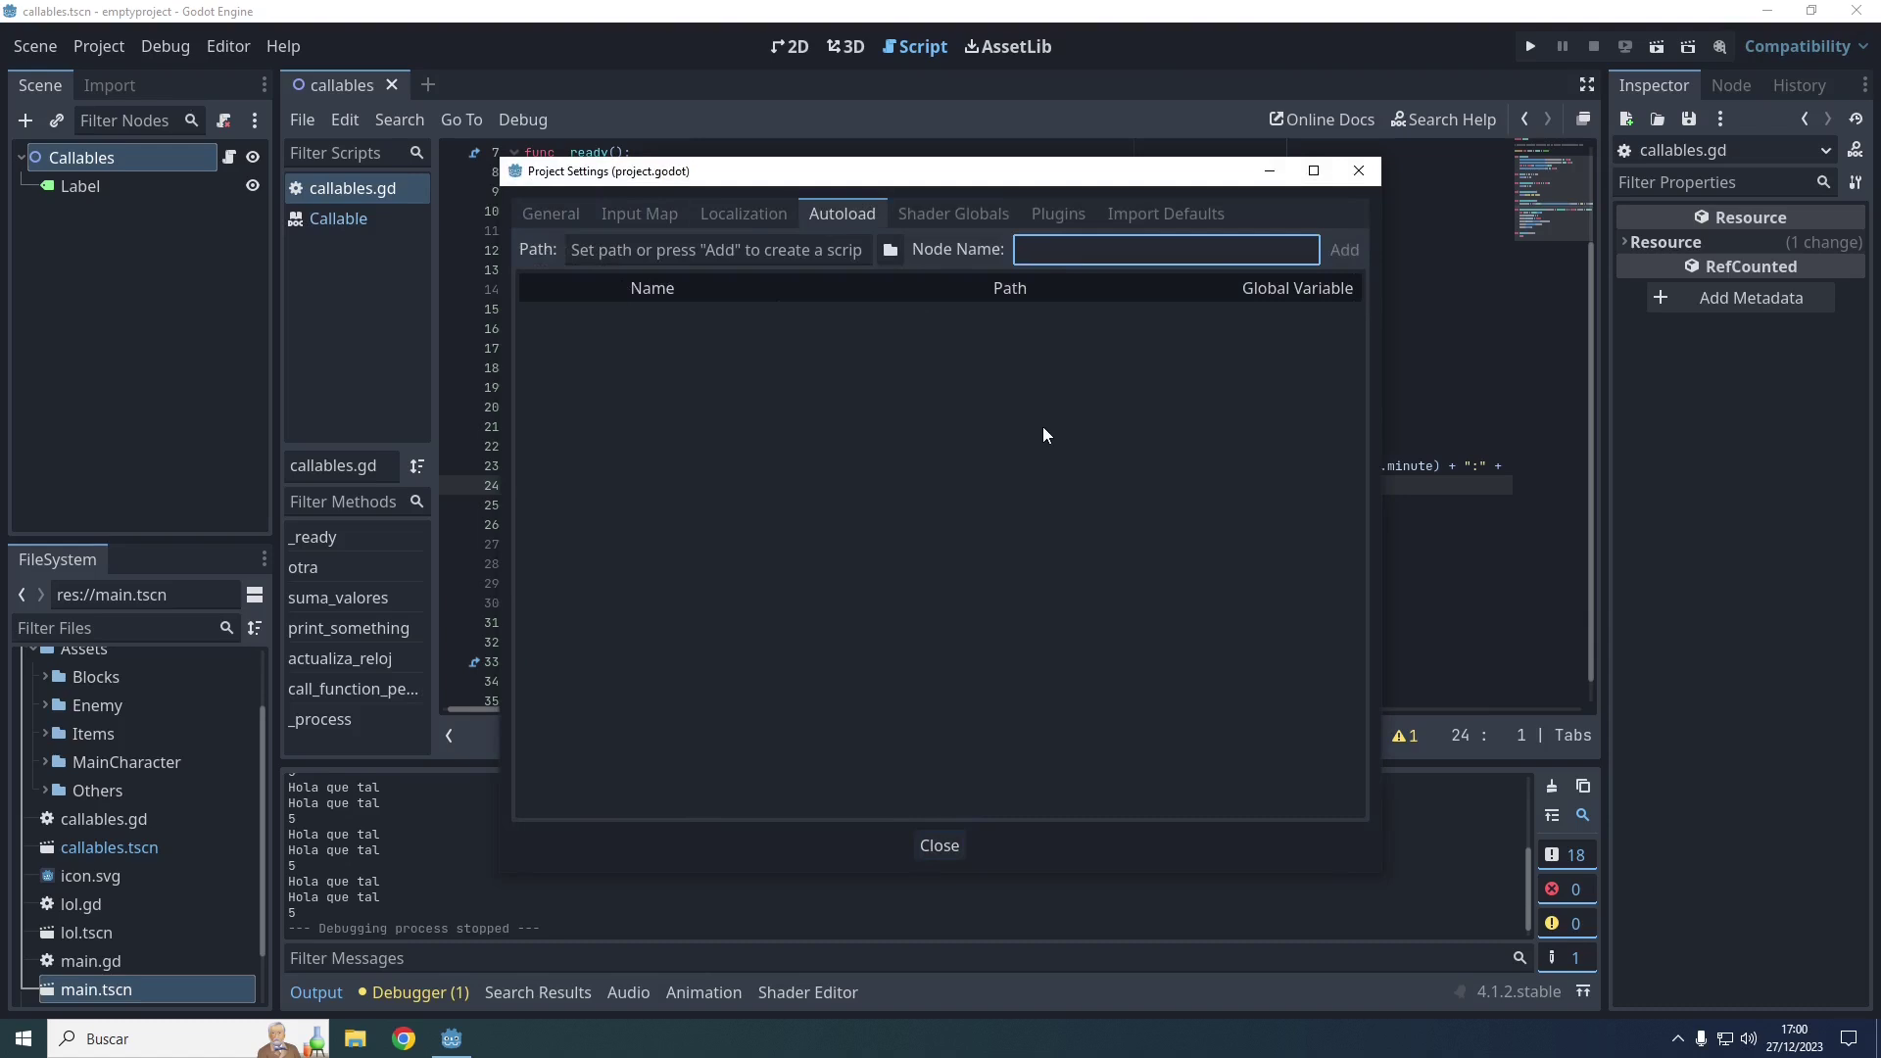
type("utils")
left_click(1344, 250)
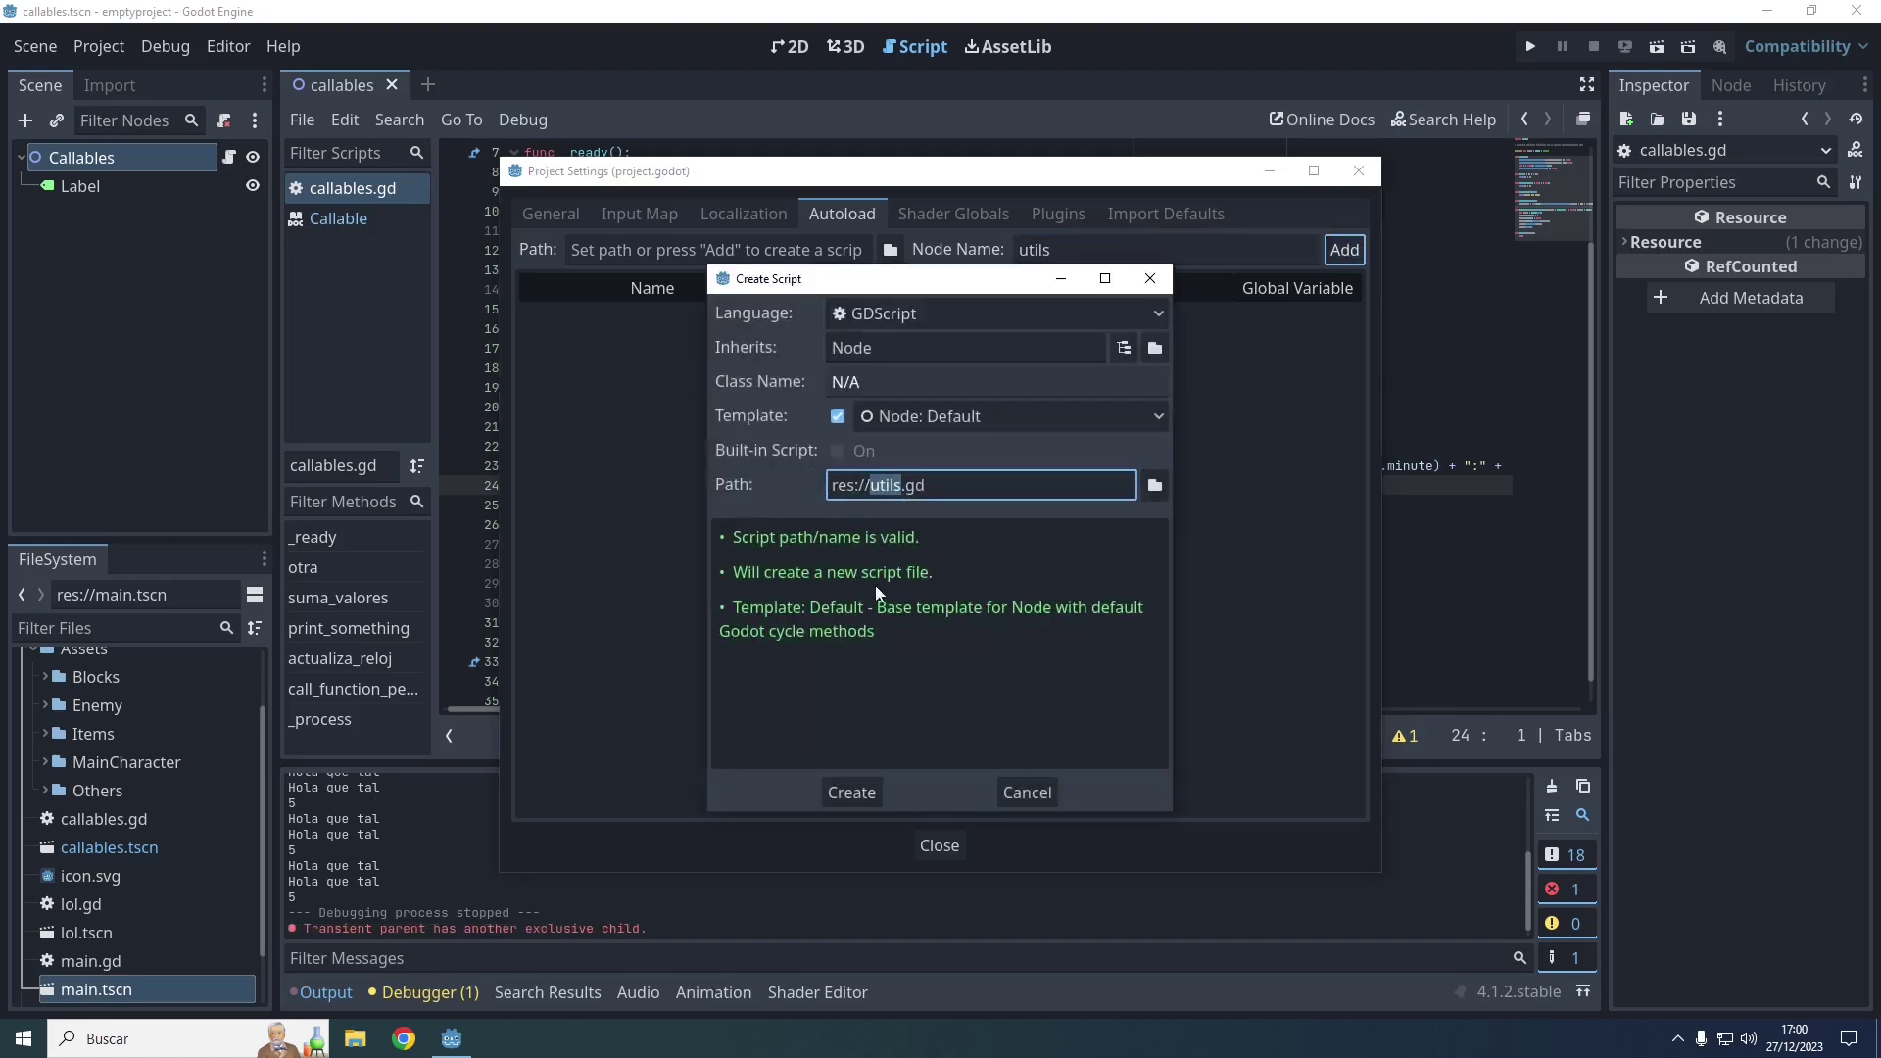
left_click(852, 793)
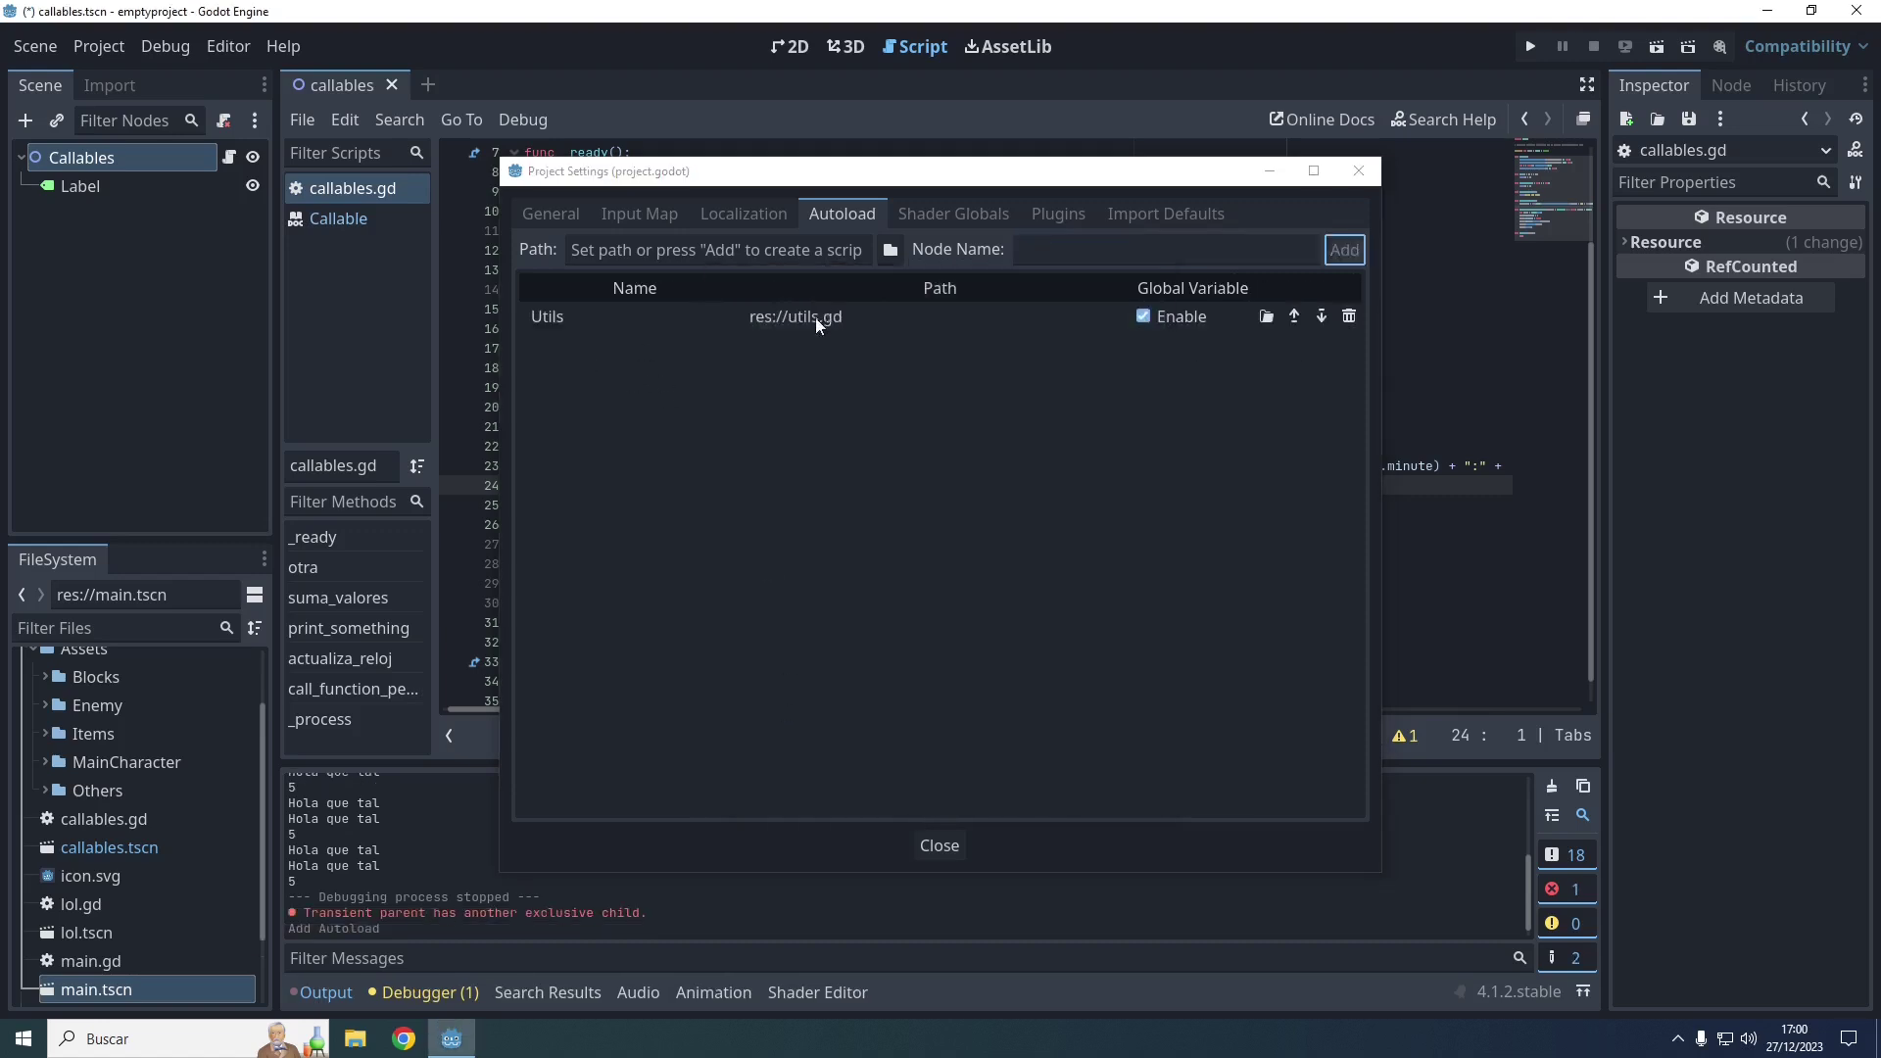
left_click(1359, 170)
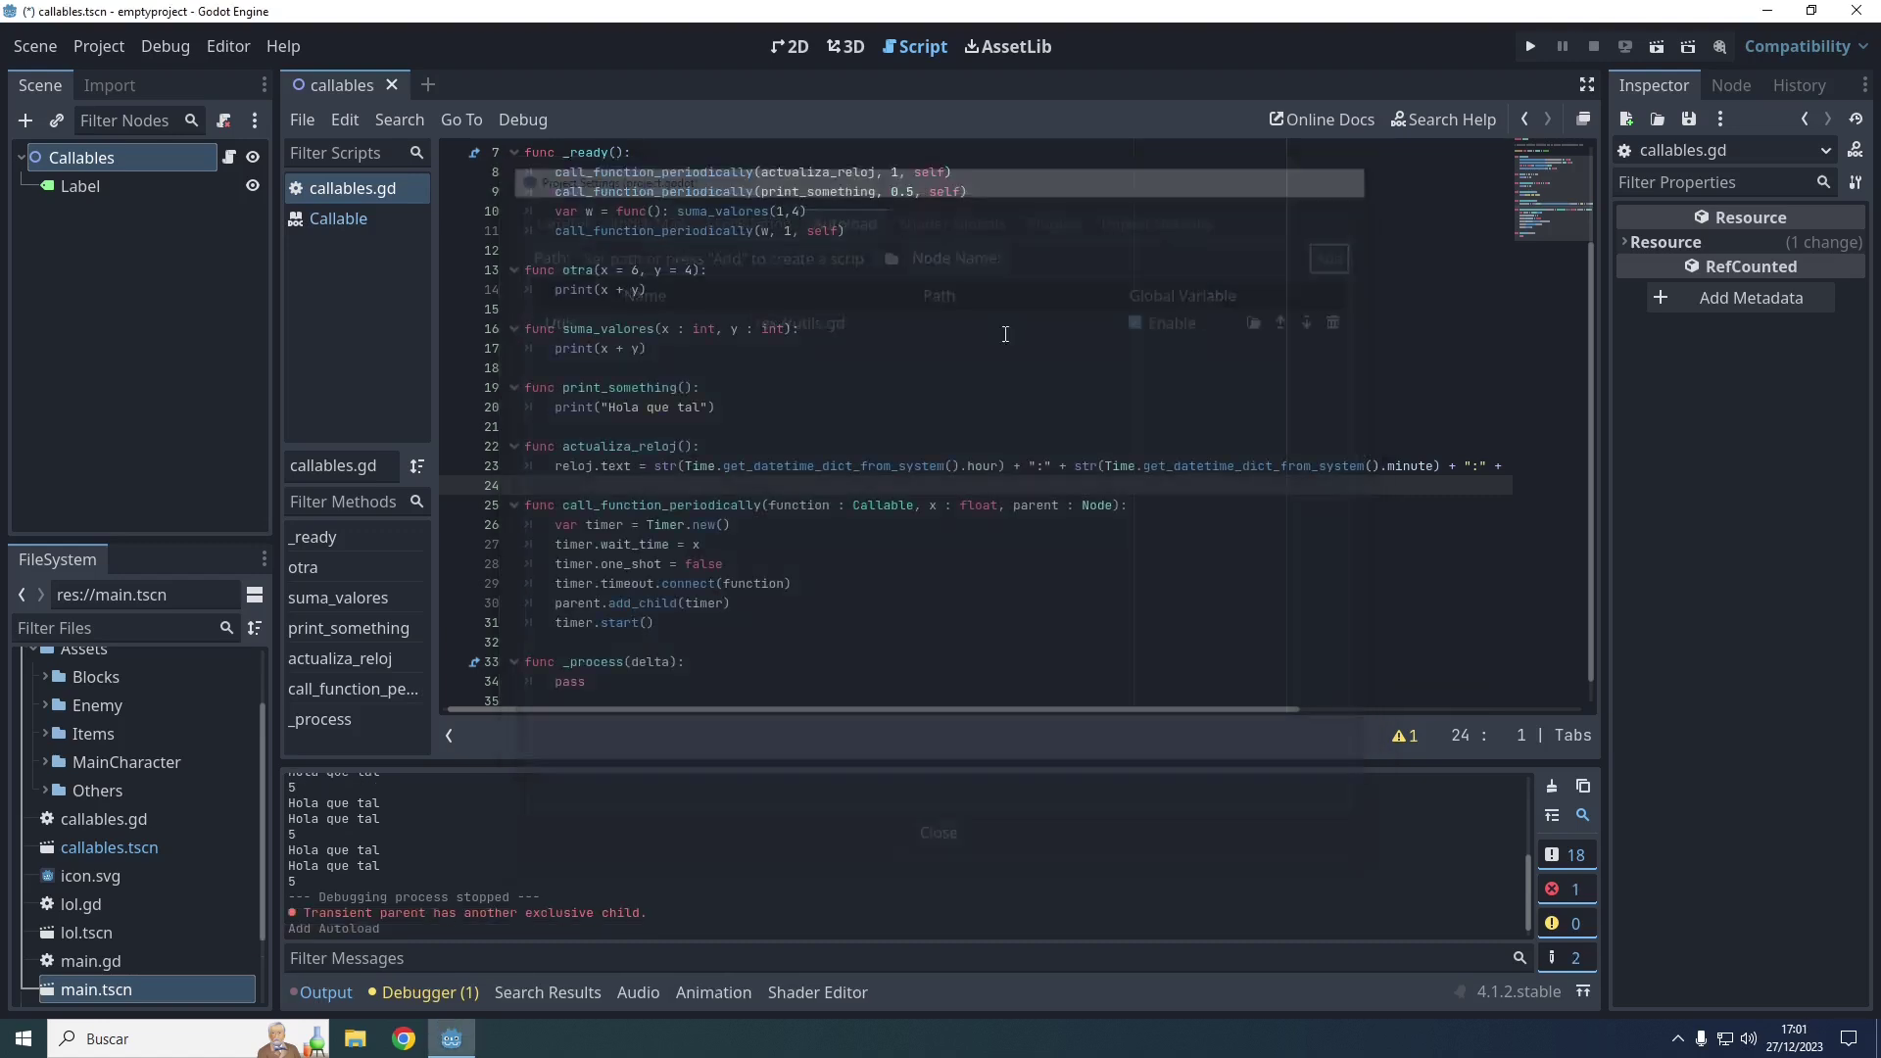
- Cut call_function_periodically from callables.gd, paste it over utils.gd's template code, and save
left_click(715, 415)
scroll(718, 509, "down", 1)
left_click_drag(695, 614, 523, 487)
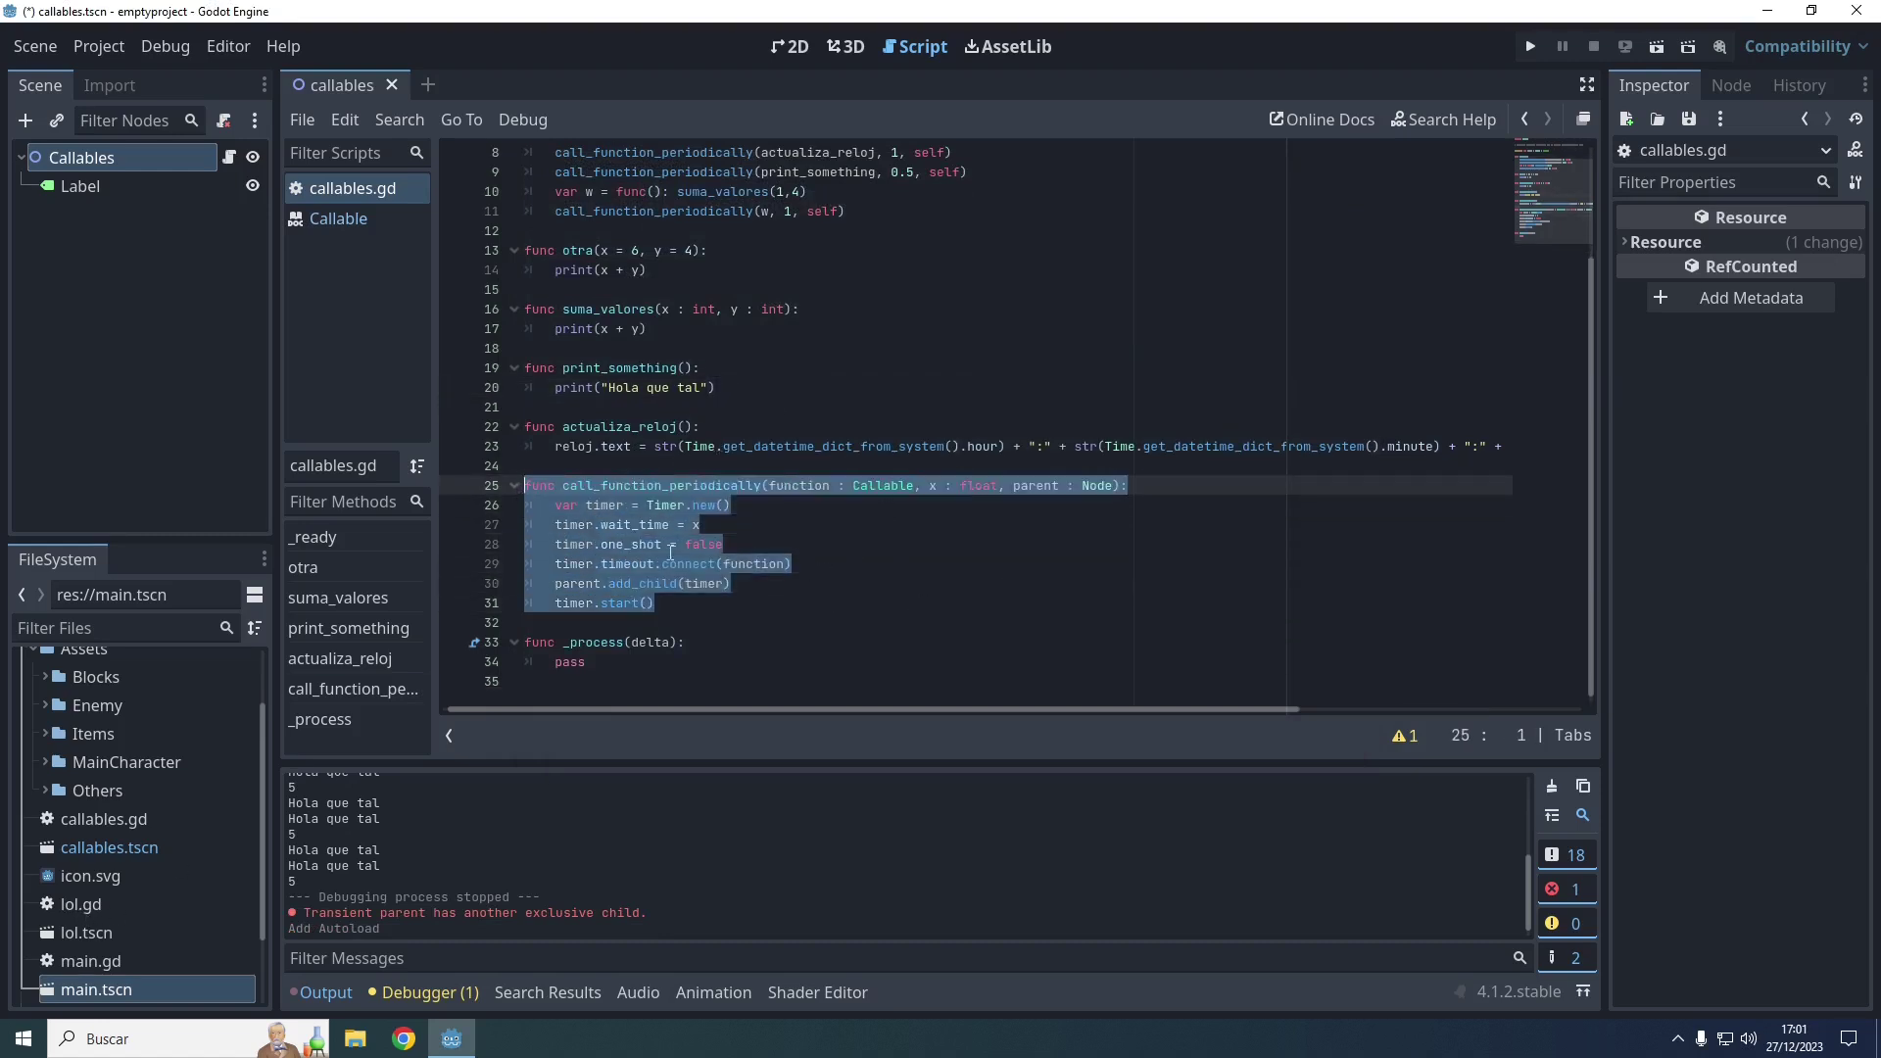
key("Delete")
scroll(138, 804, "down", 3)
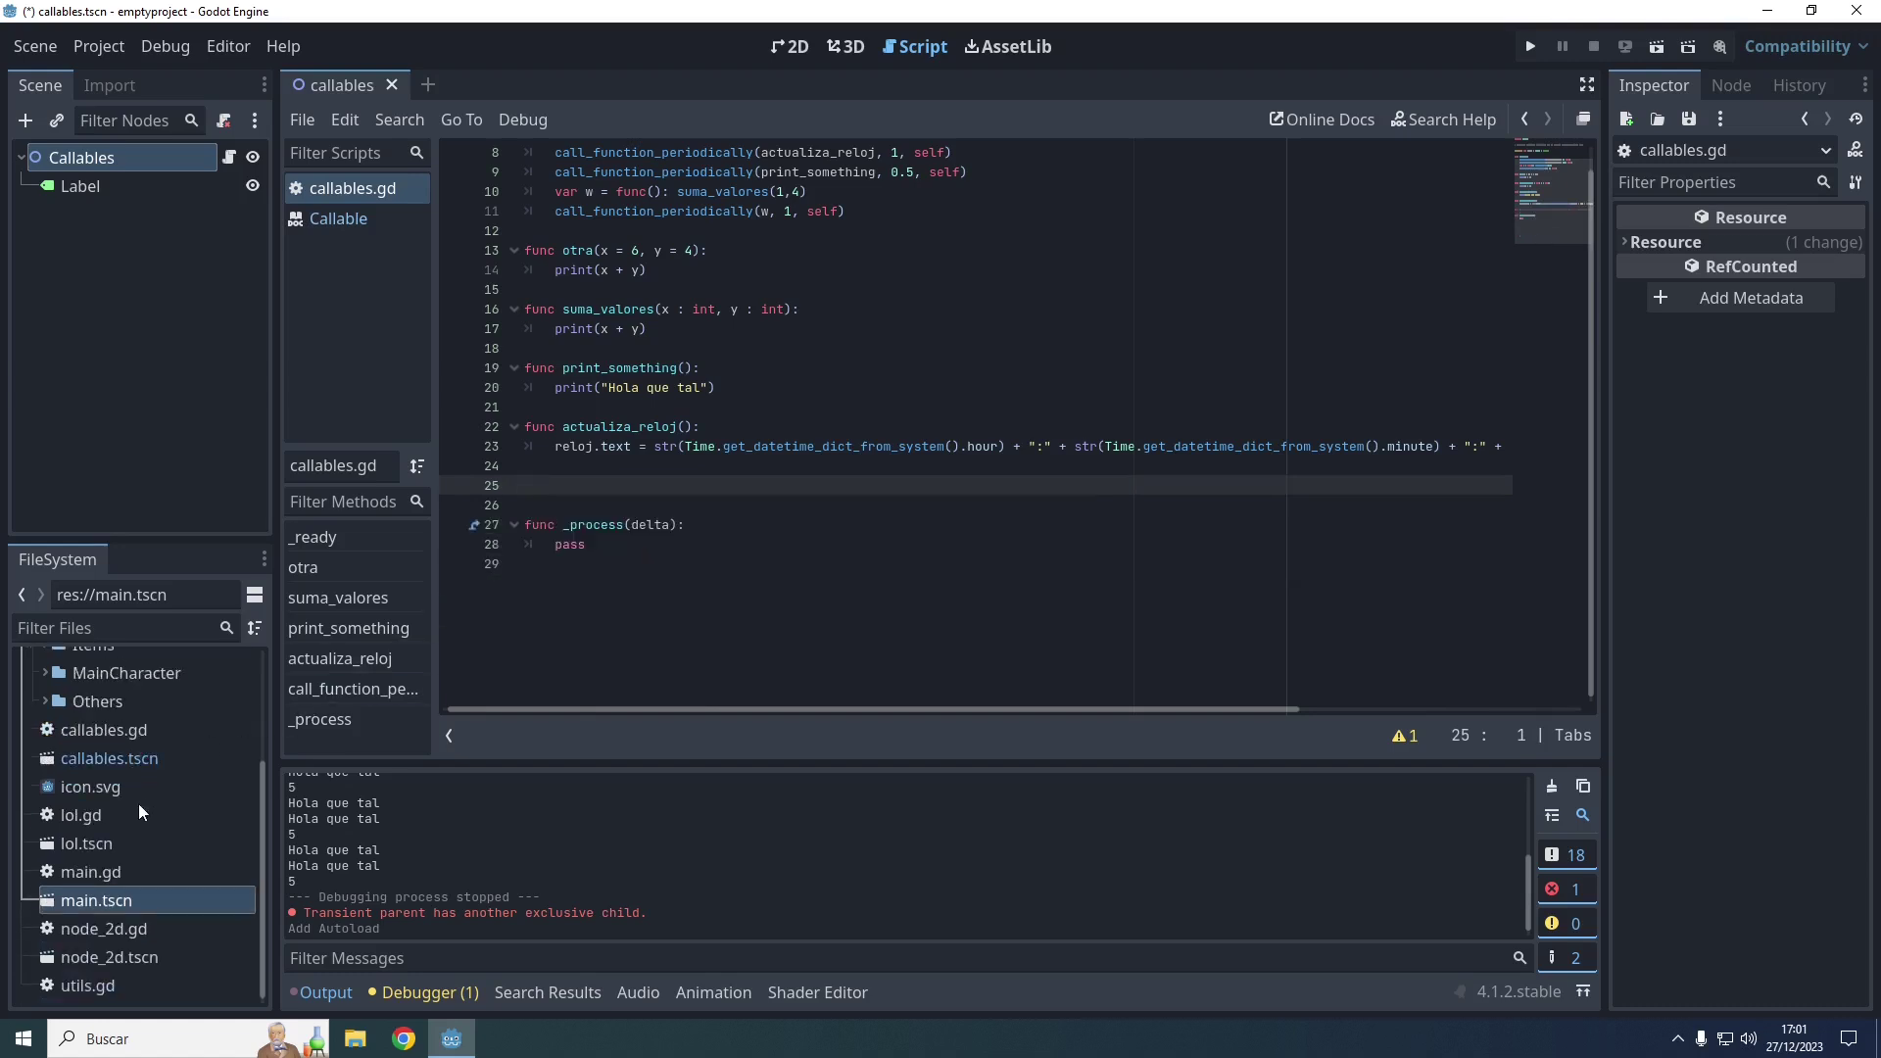
double_click(71, 984)
left_click_drag(588, 371, 527, 192)
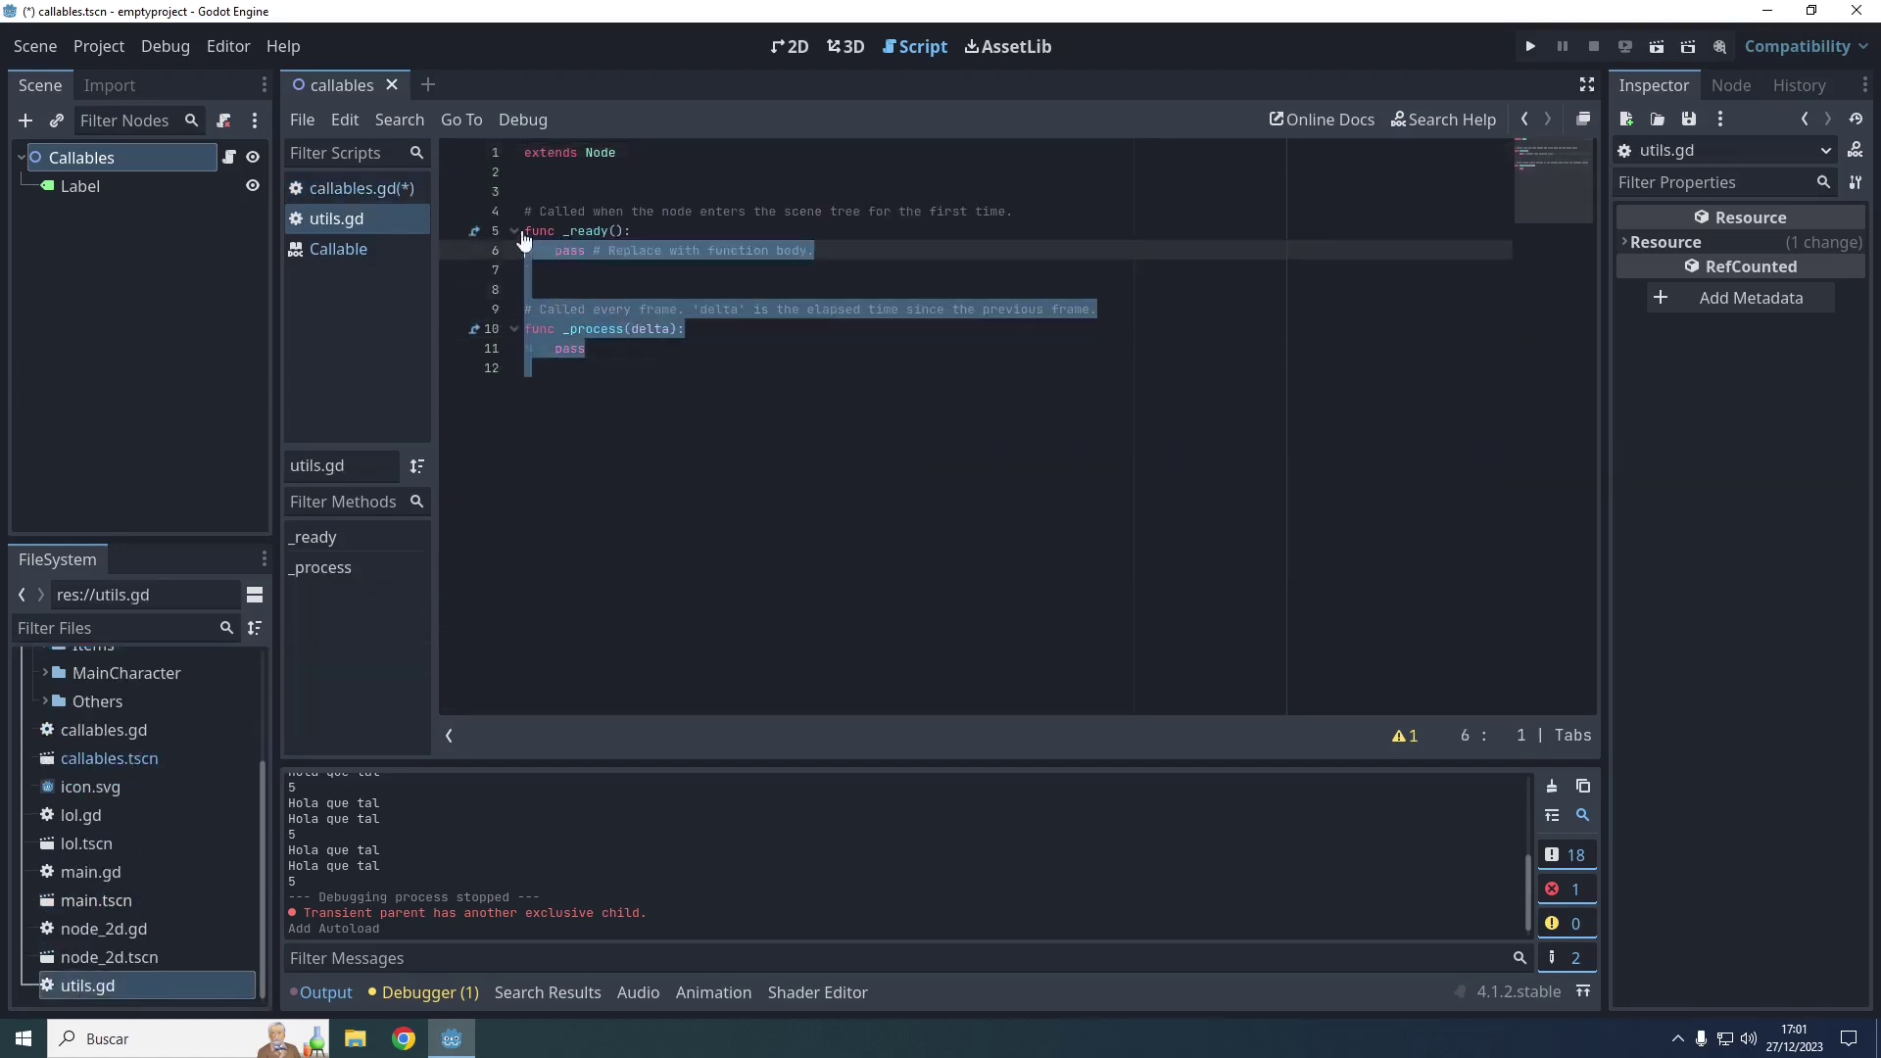
type("func call_function_periodically(function : Callable, x : float, parent : Node): \tvar timer = Timer.new() \ttimer.wait_time = x \ttimer.one_shot = false \ttimer.timeout.connect(function) \tparent.add_child(timer) \ttimer.start()")
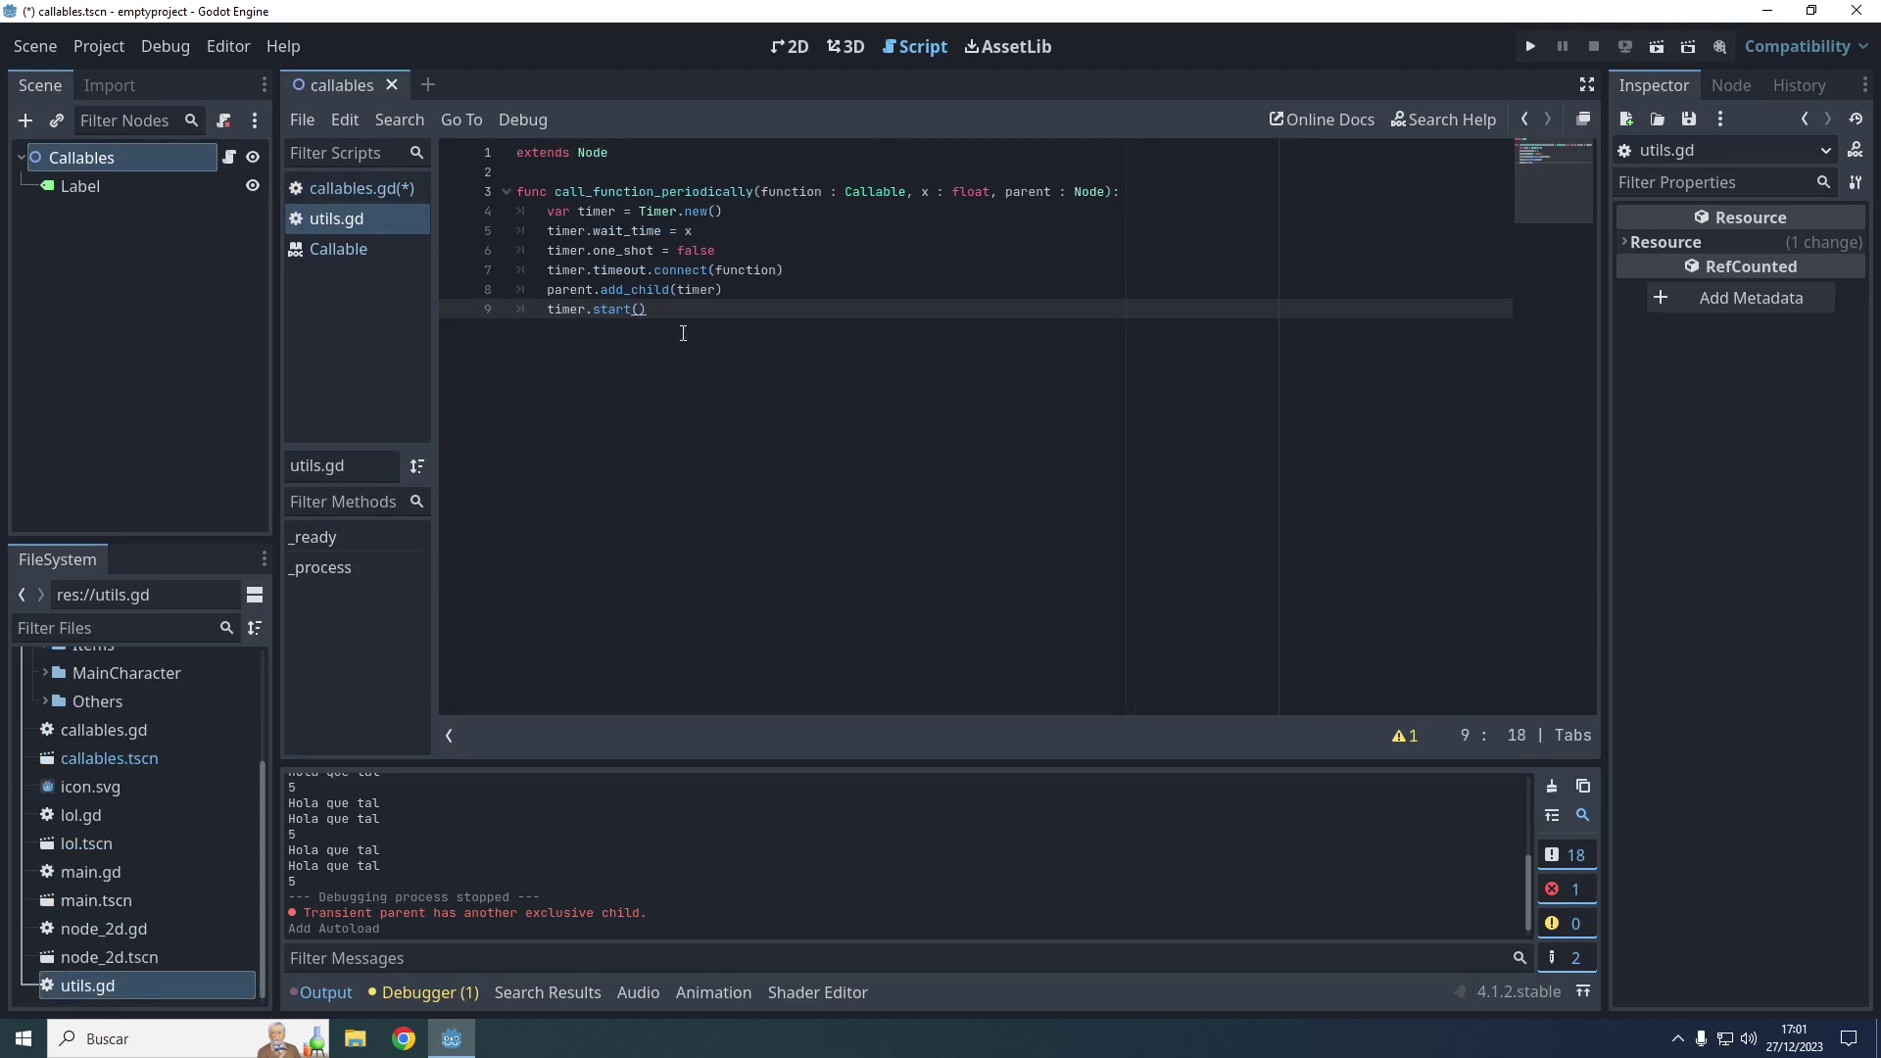
key("ctrl+s")
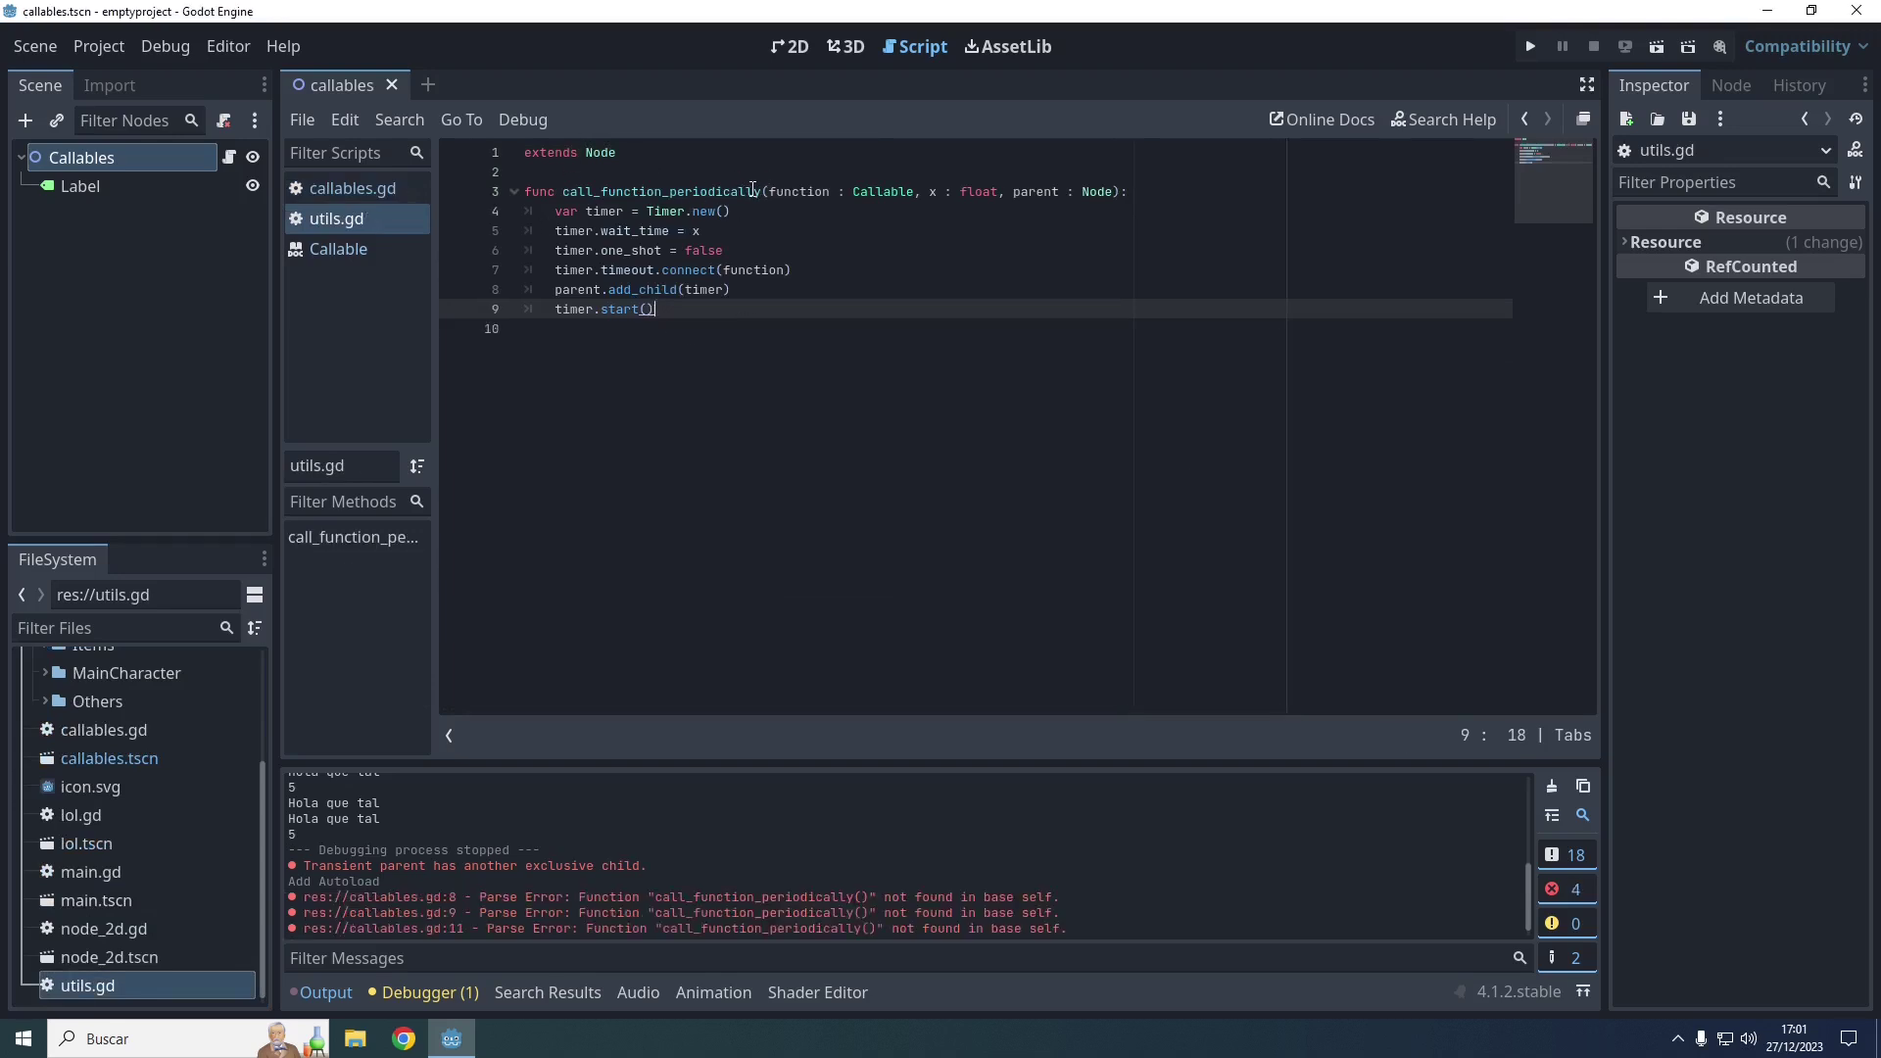
left_click(764, 210)
- Prefix the periodic calls on lines 8, 9 and 11 with Utils. in callables.gd
left_click(348, 247)
left_click(333, 217)
left_click(373, 191)
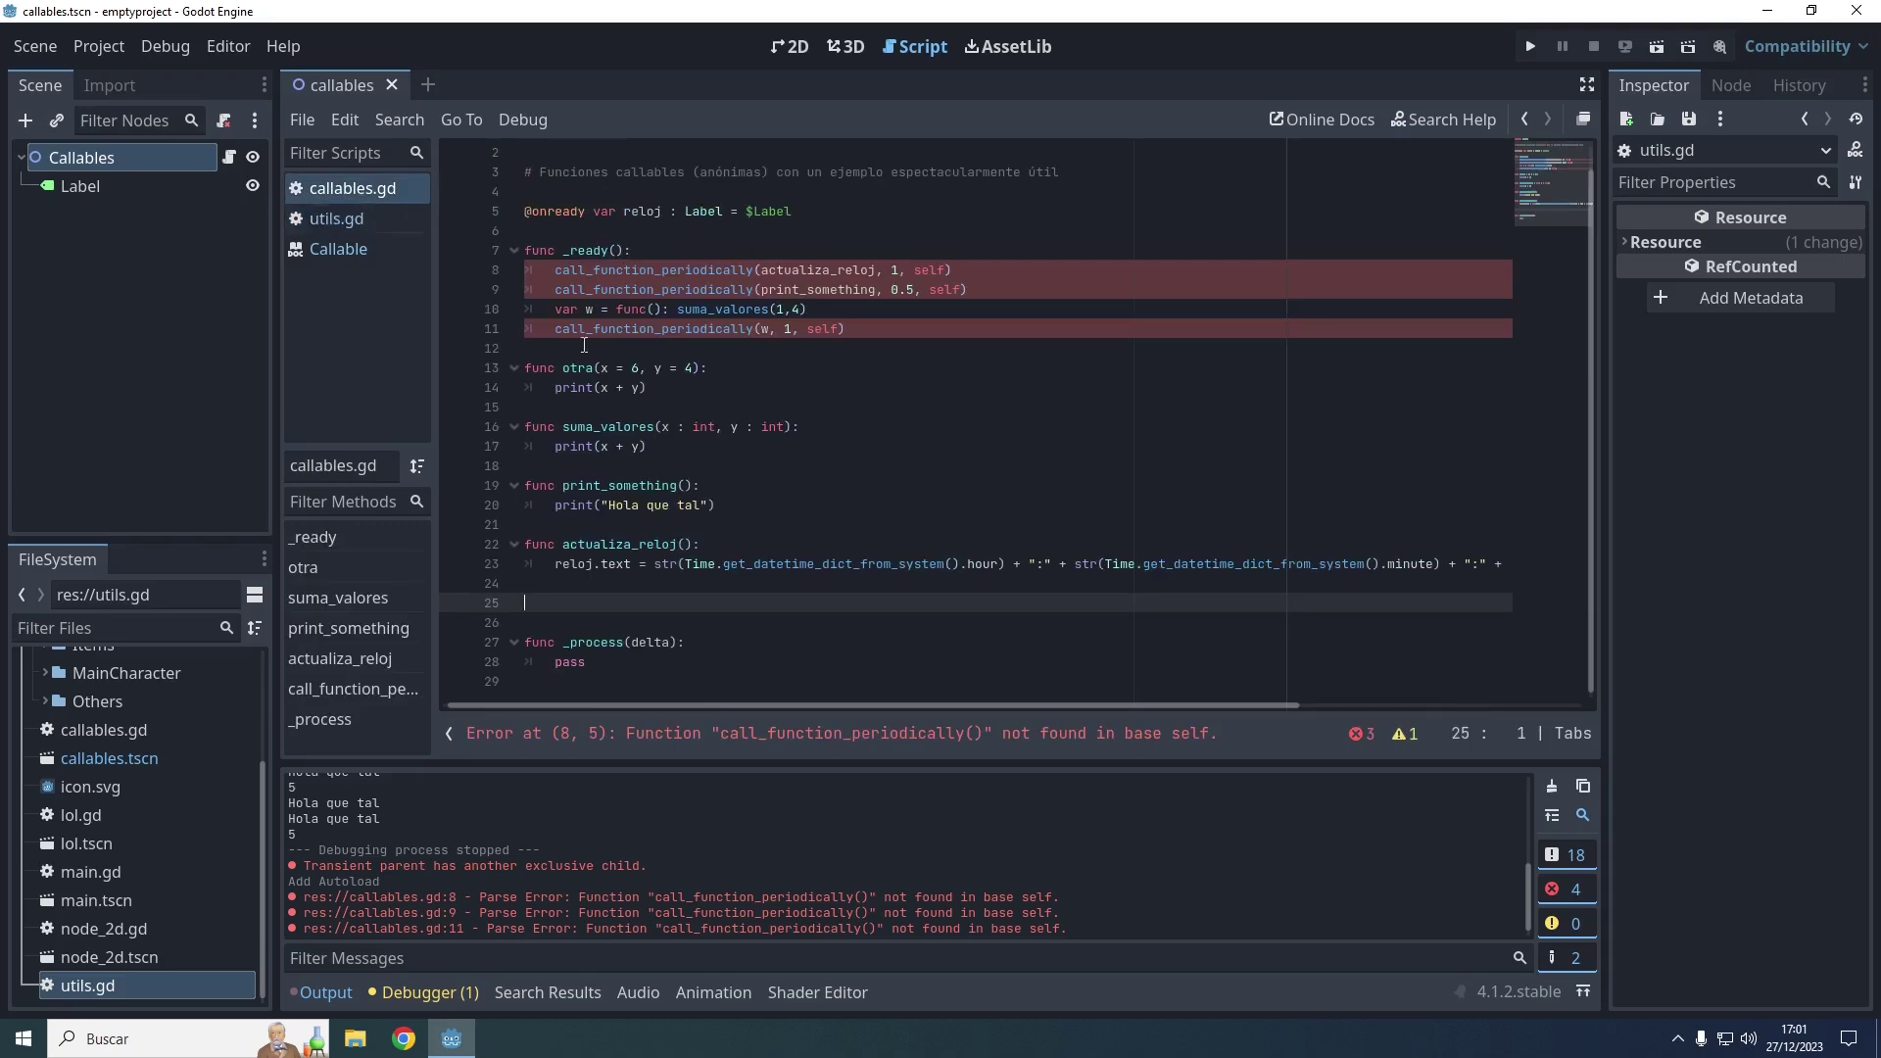
double_click(615, 269)
left_click(679, 269)
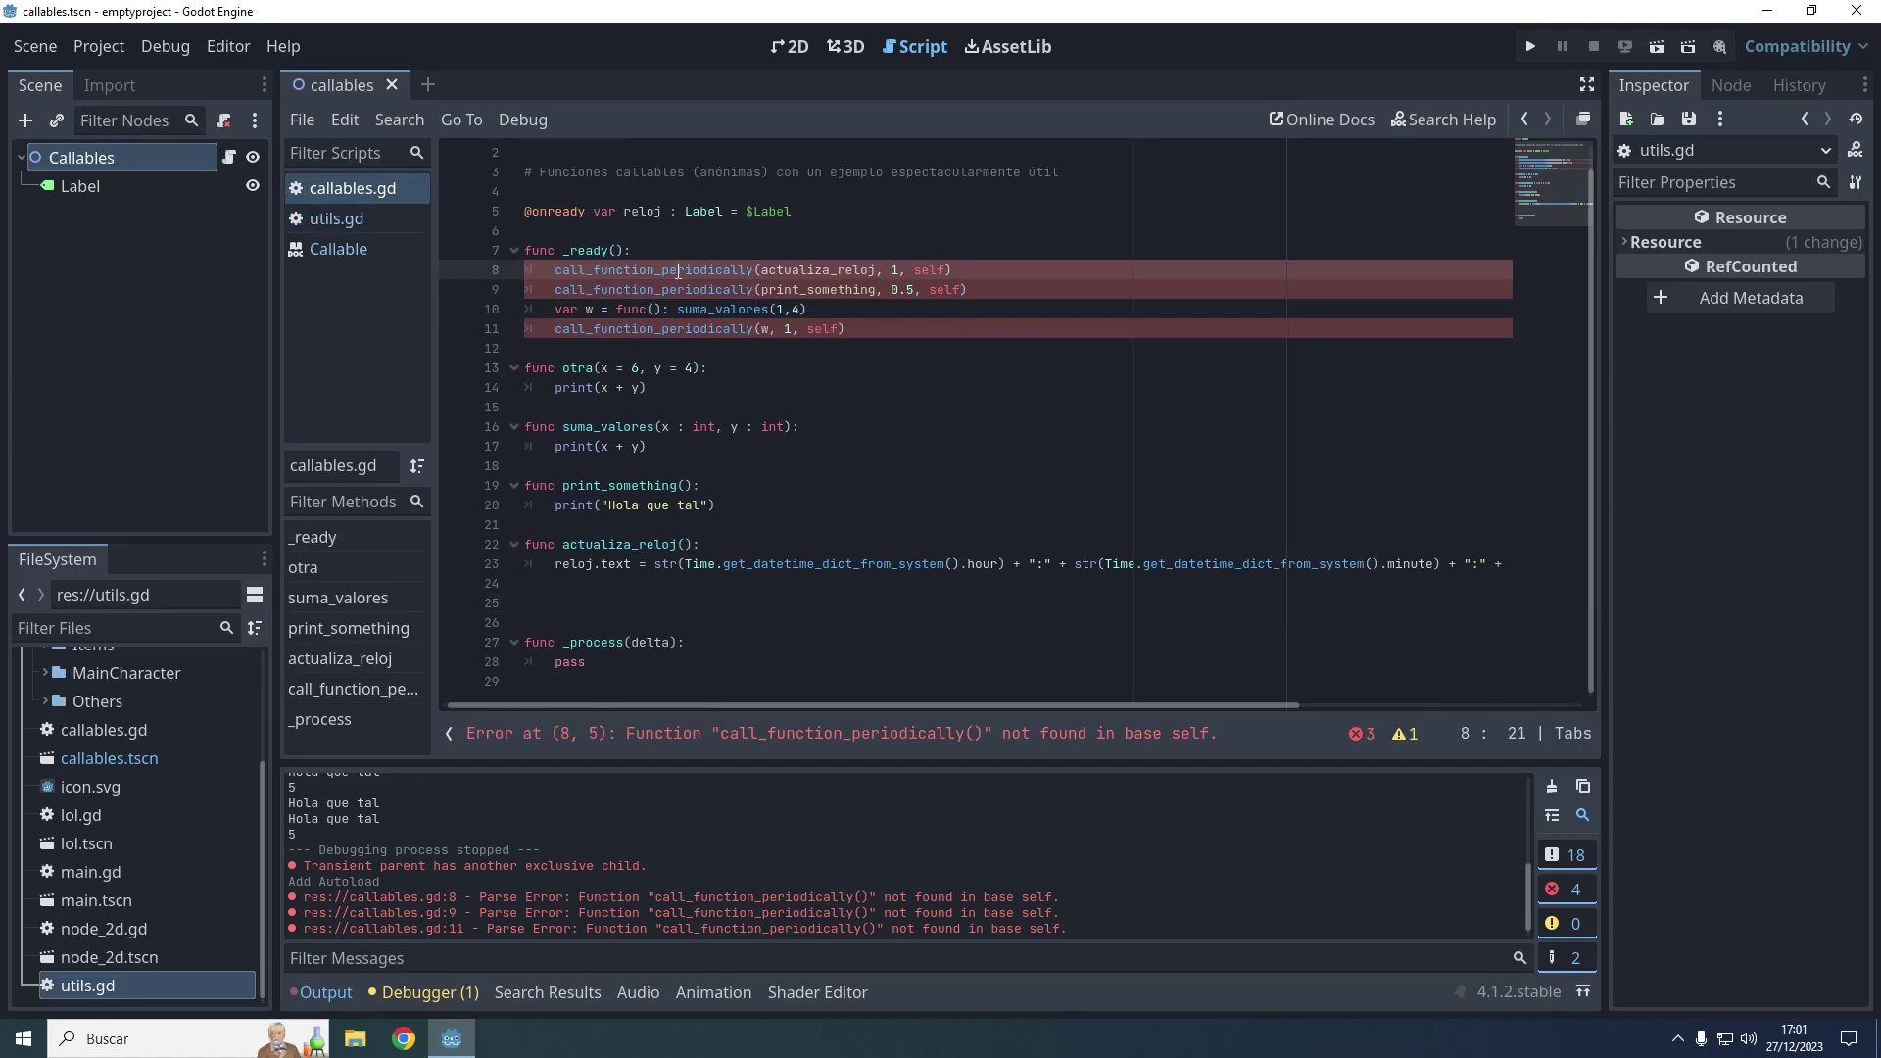
key("Home")
type("Utils.")
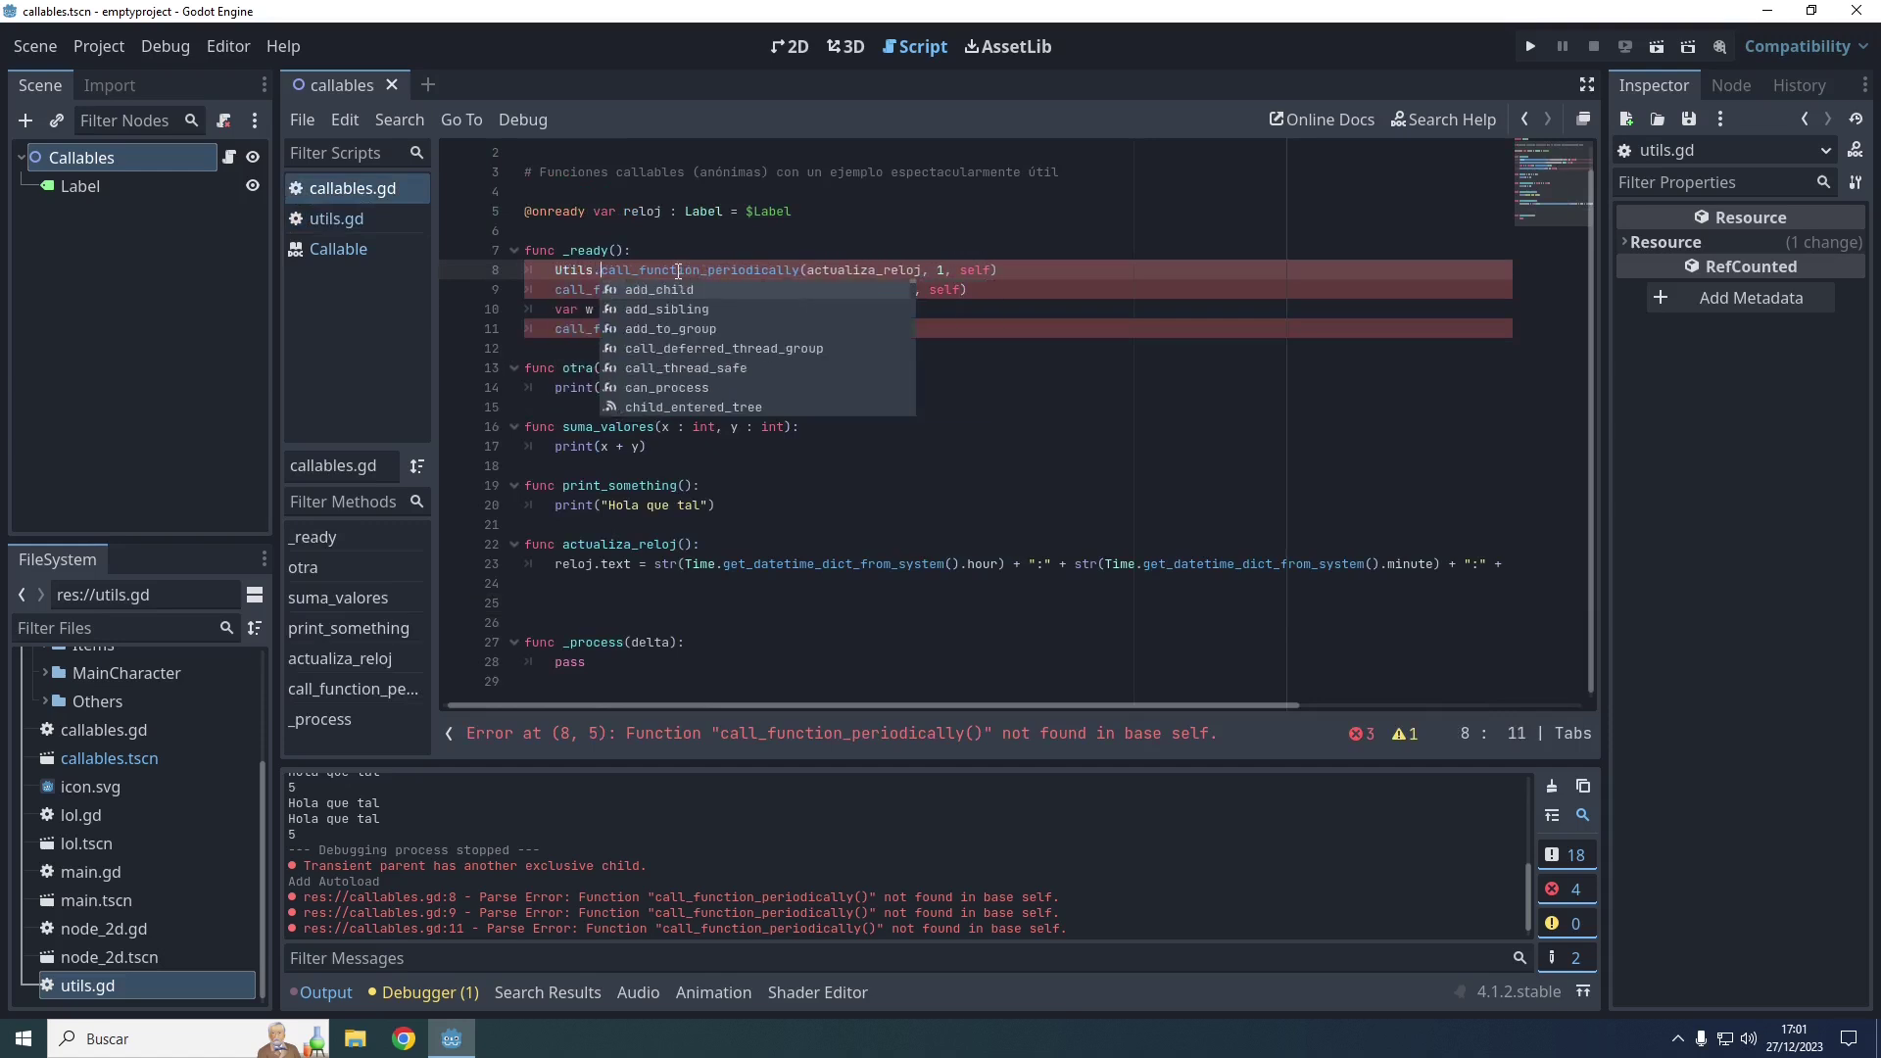
key("Escape")
key("Down")
key("Home")
type("Utils.")
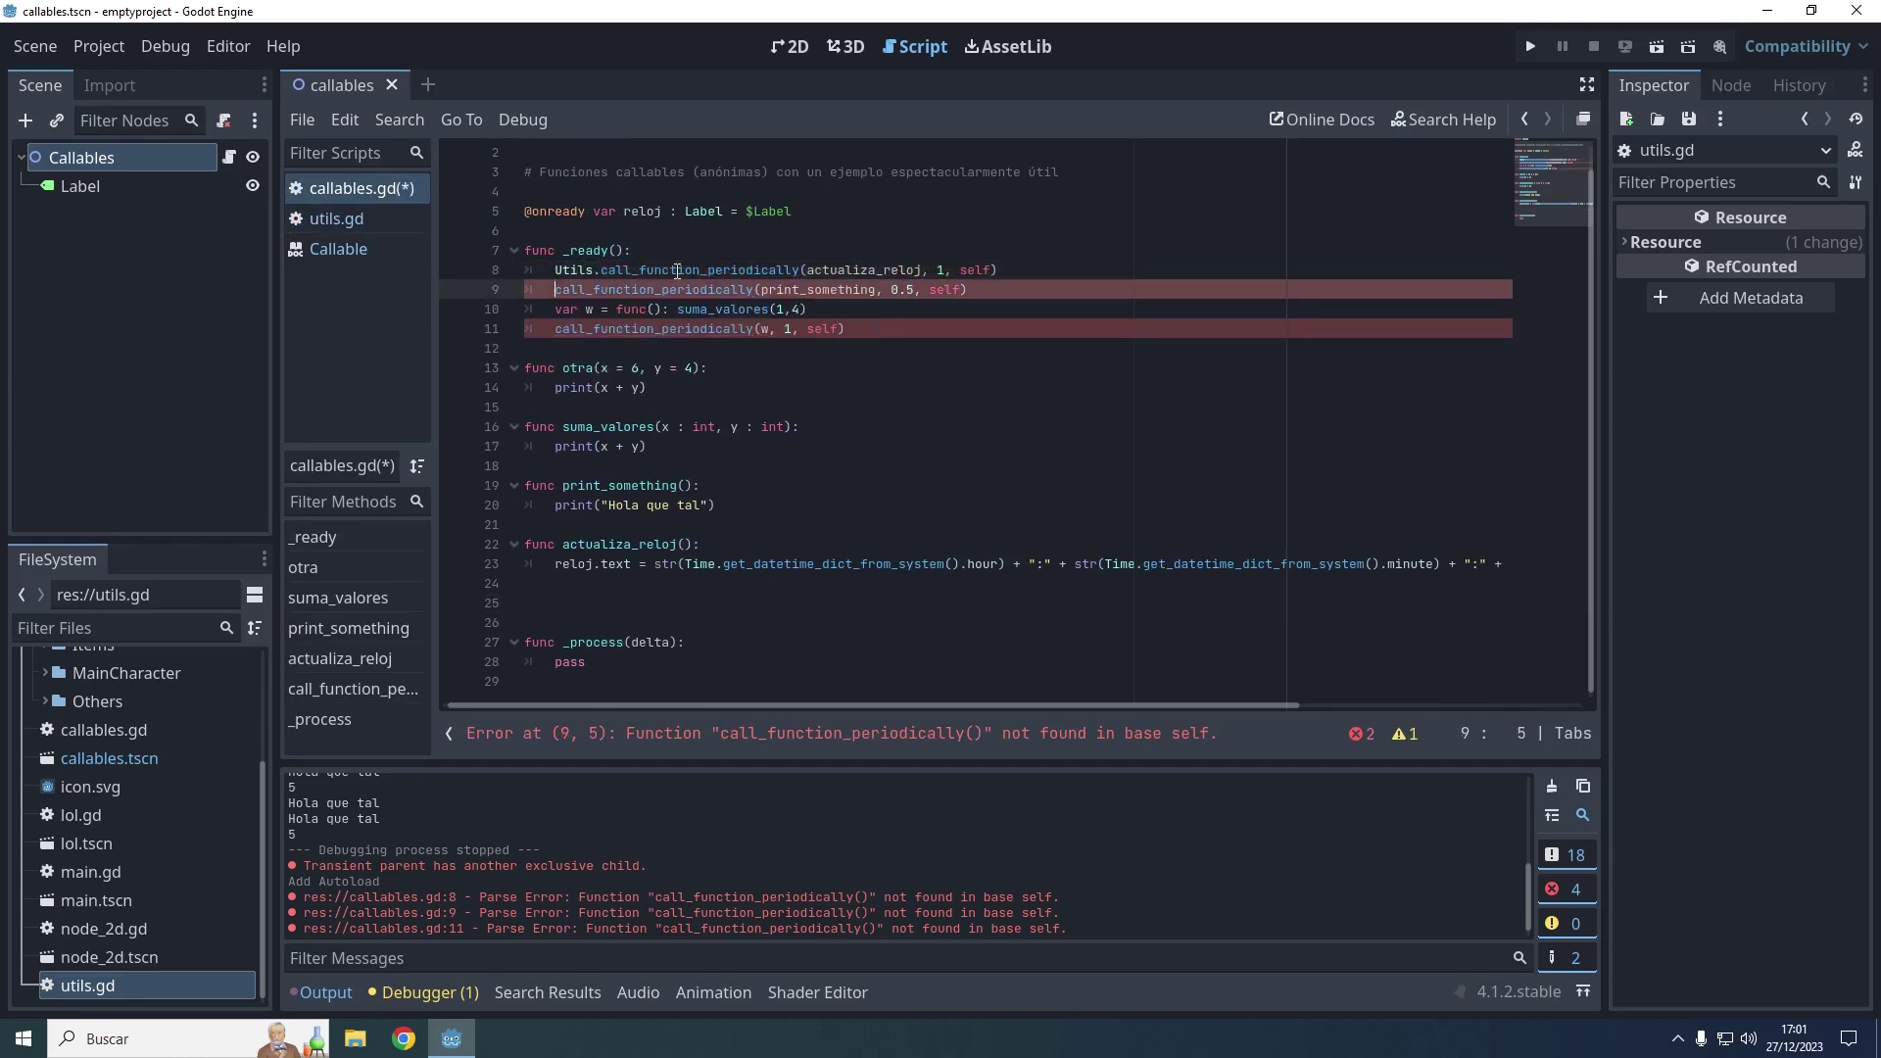
key("Down")
key("Down")
key("Home")
type("Utils.")
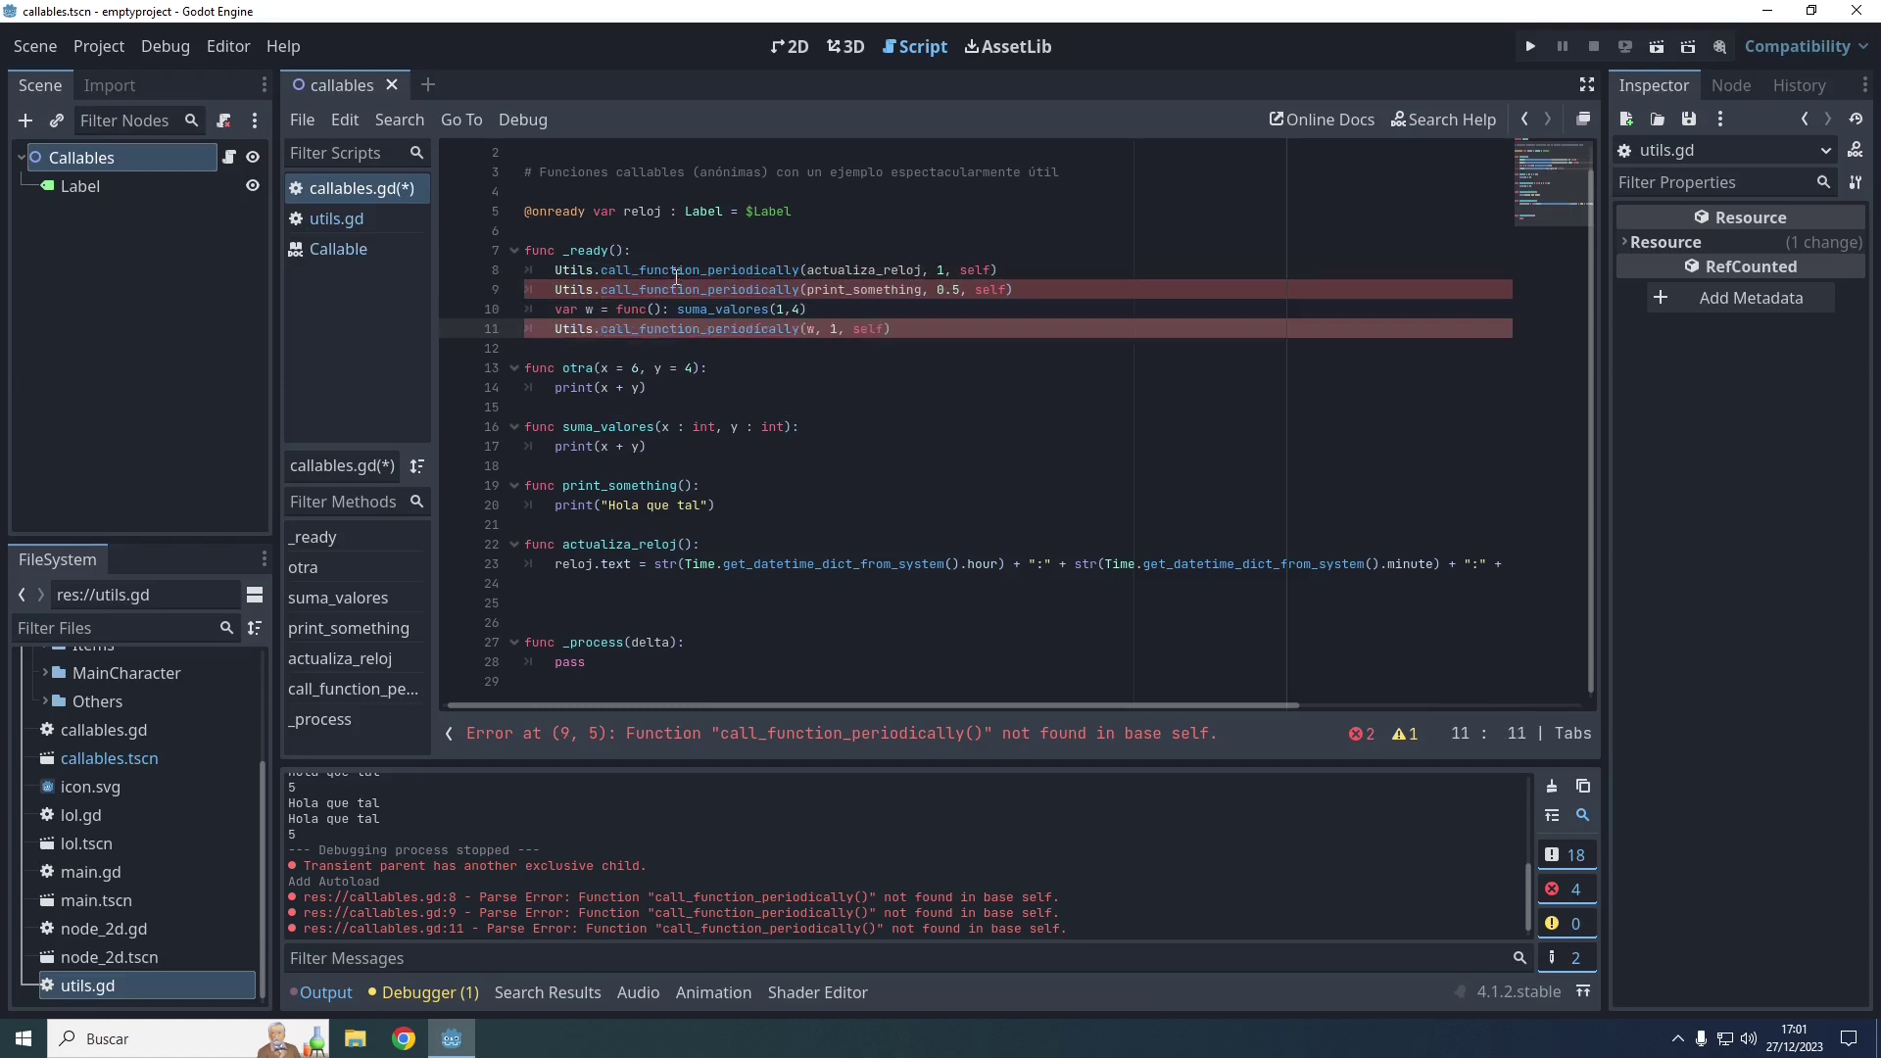
- Paste the suma_valores(1,4) lambda in place of the w argument on line 11
left_click(885, 358)
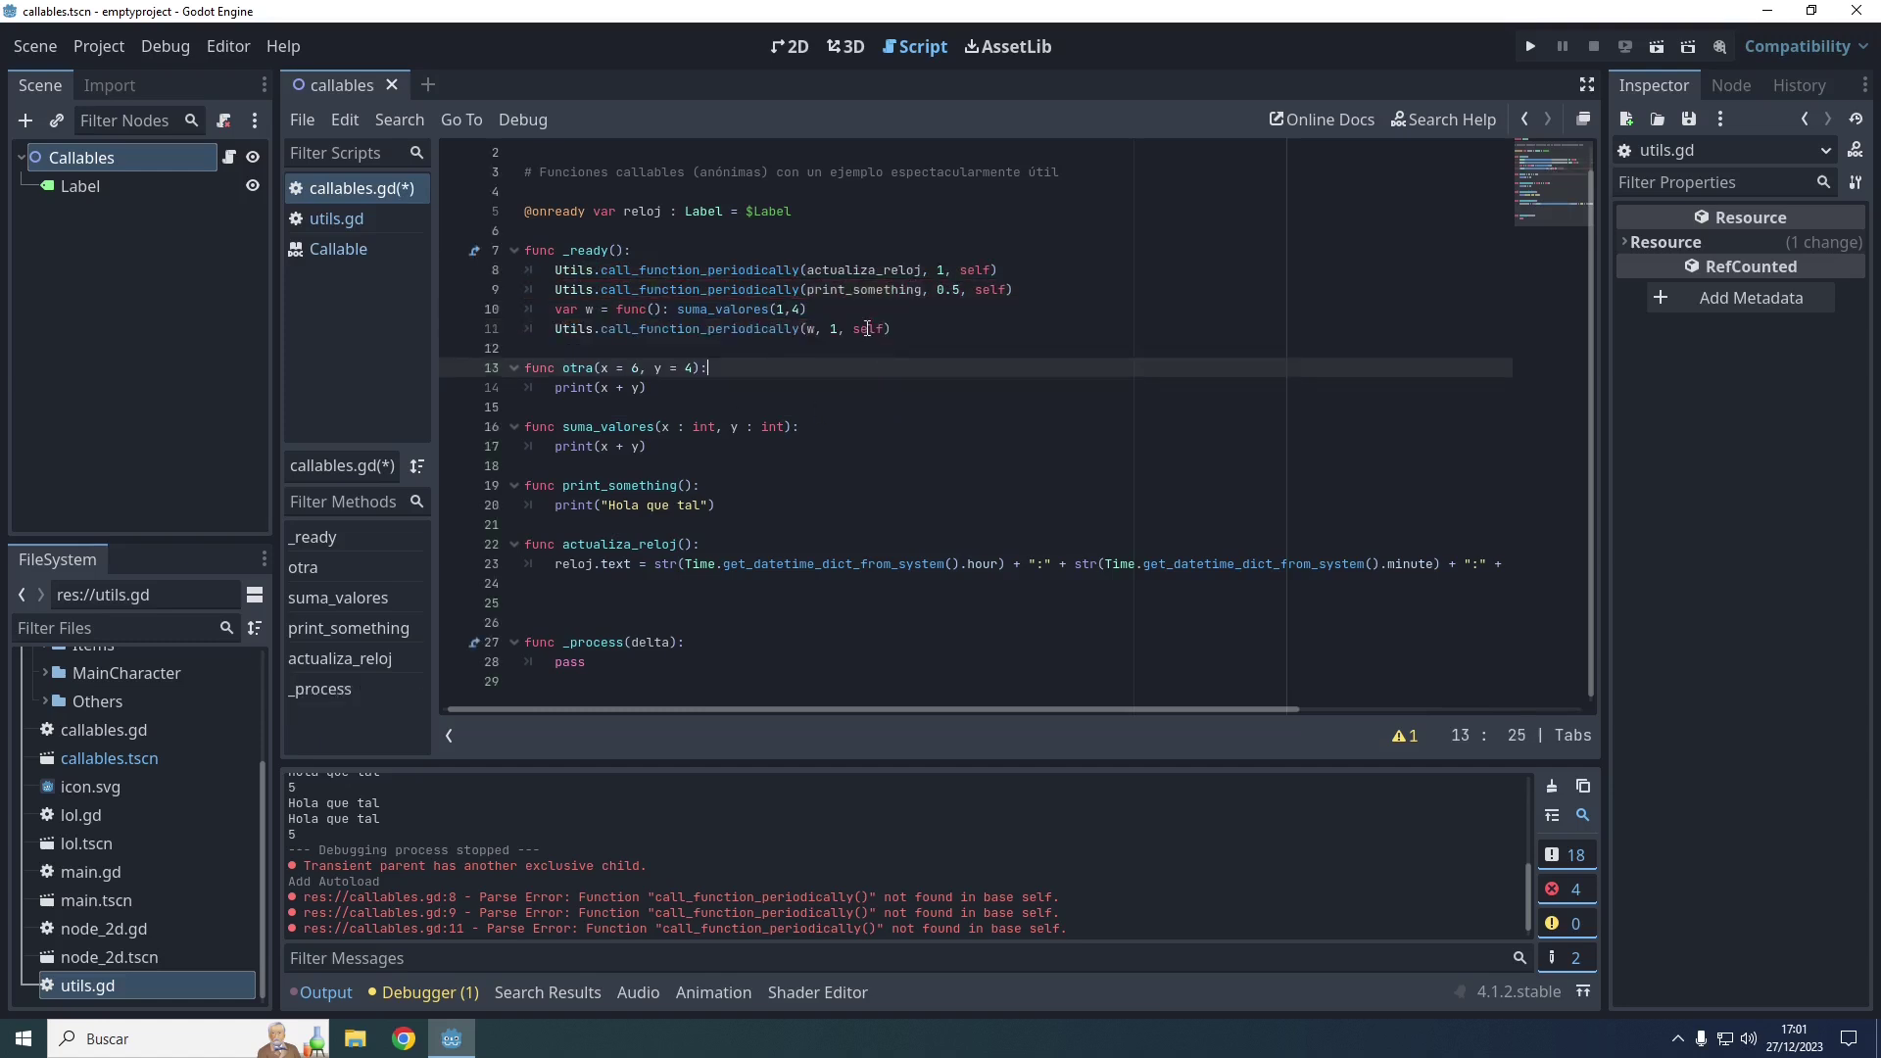
double_click(868, 328)
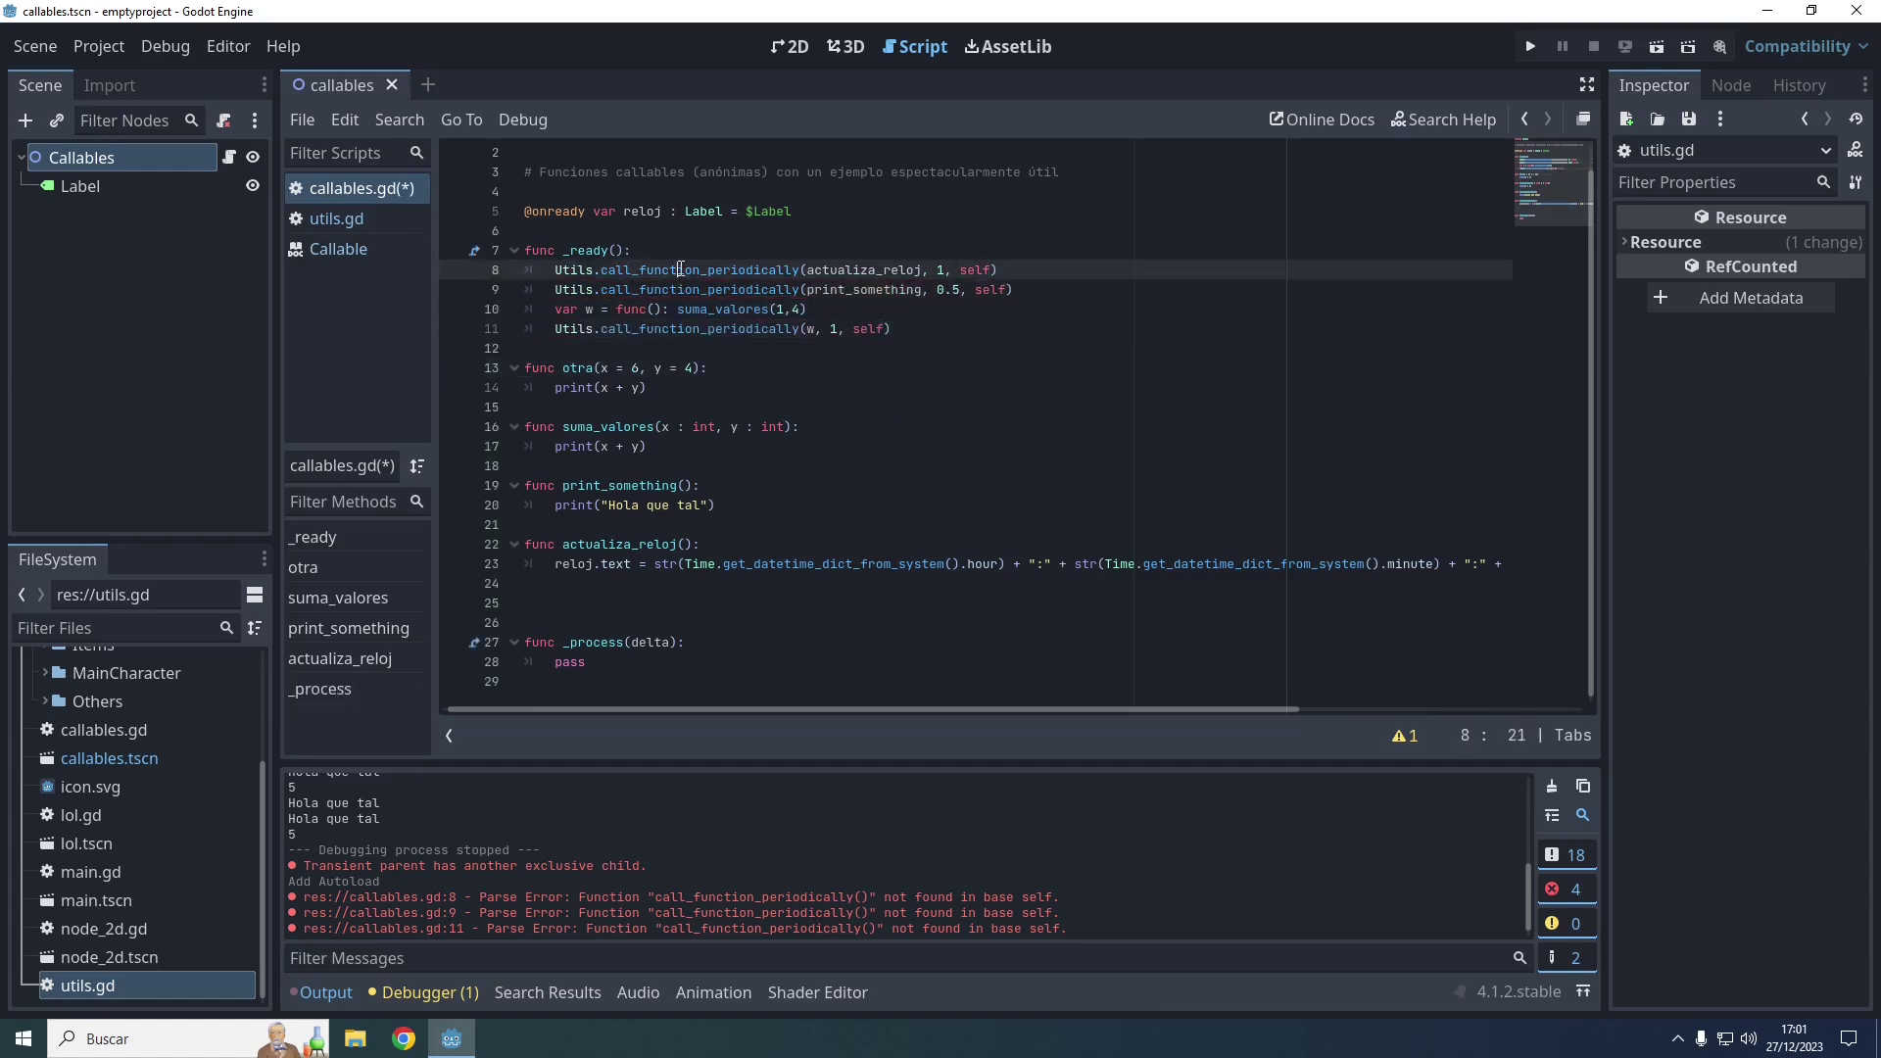
double_click(686, 270)
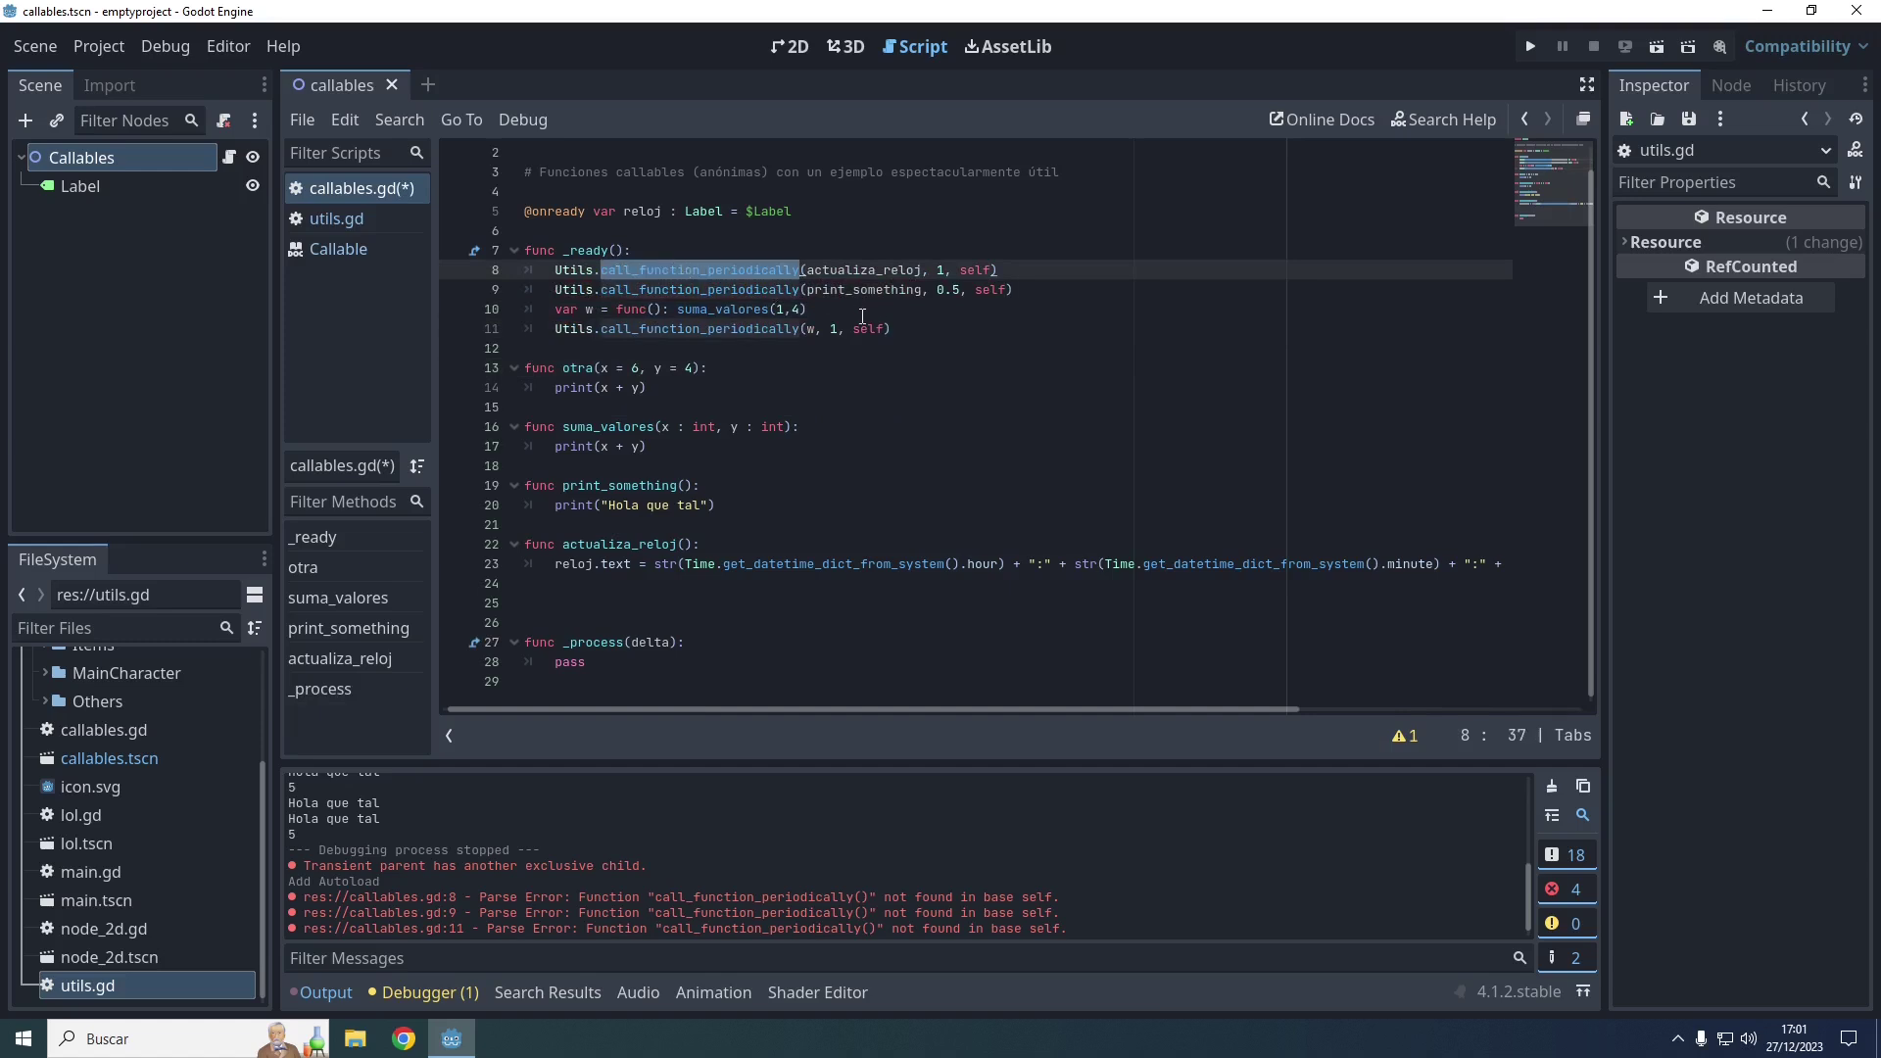
left_click(842, 270)
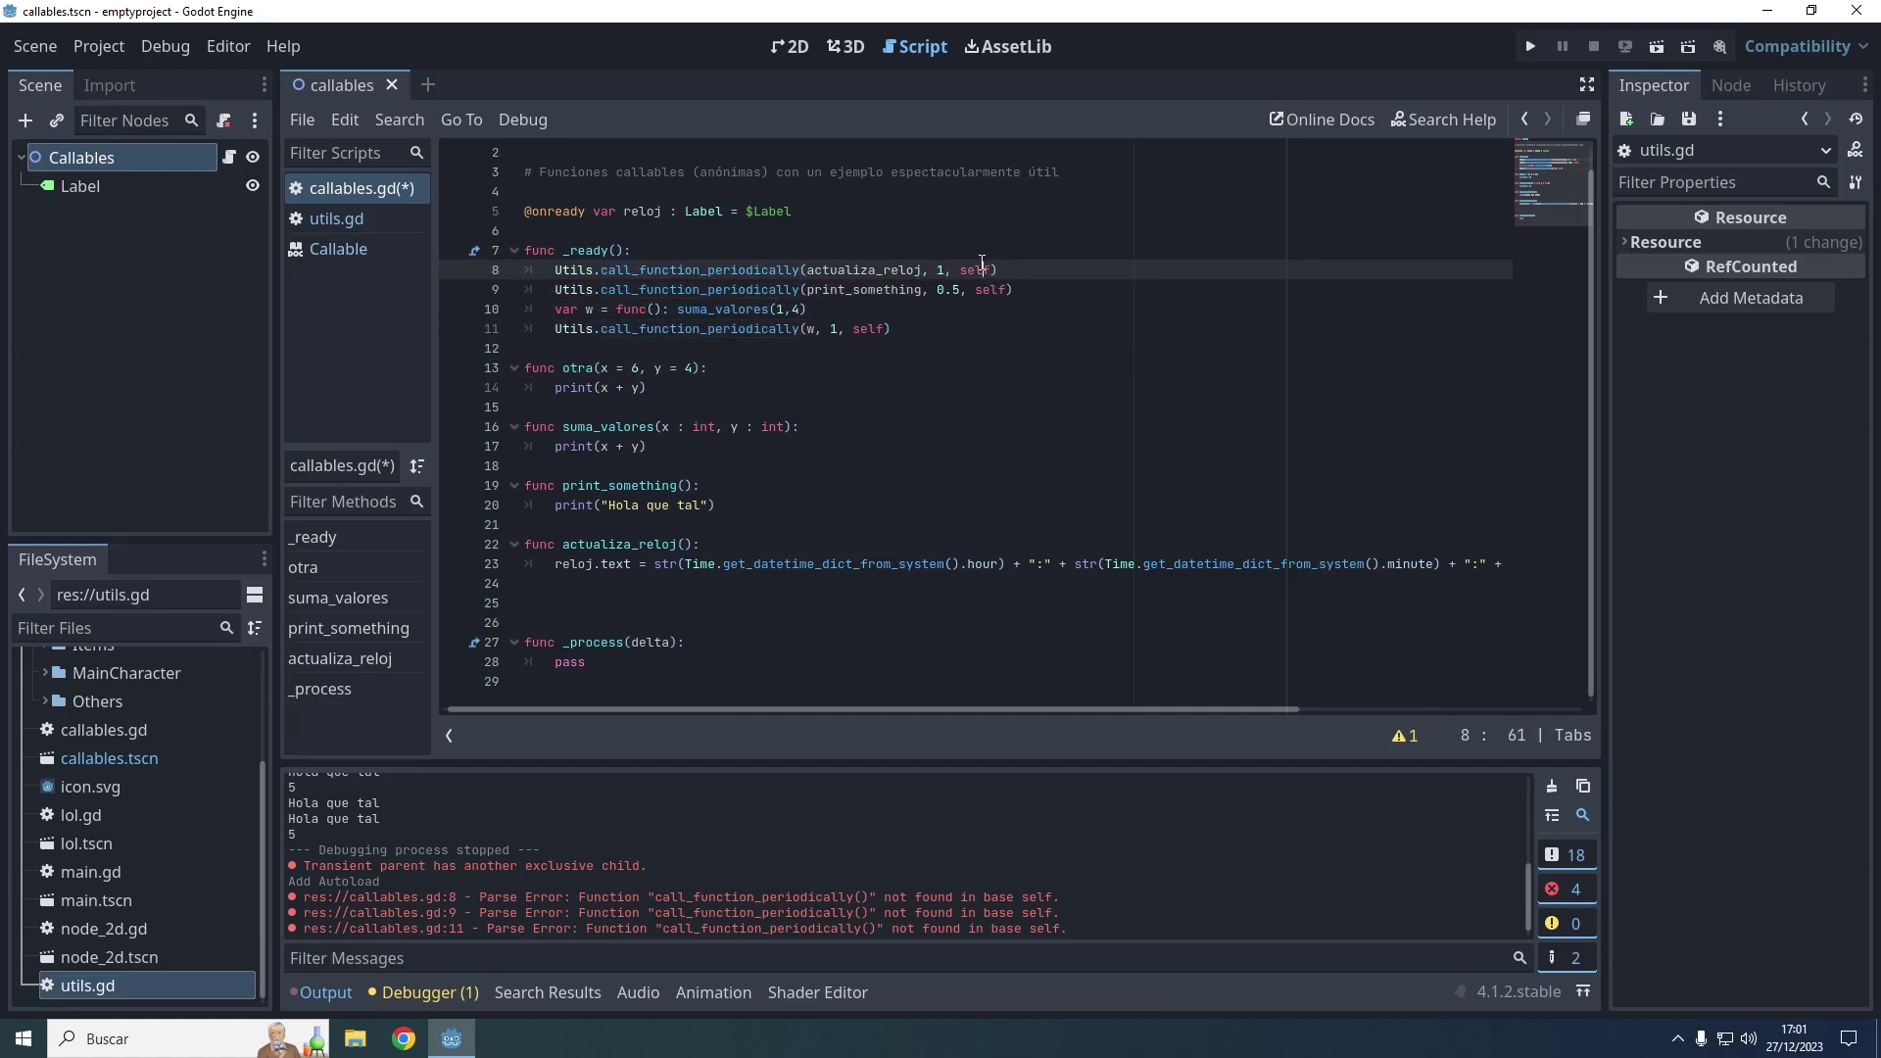
double_click(841, 269)
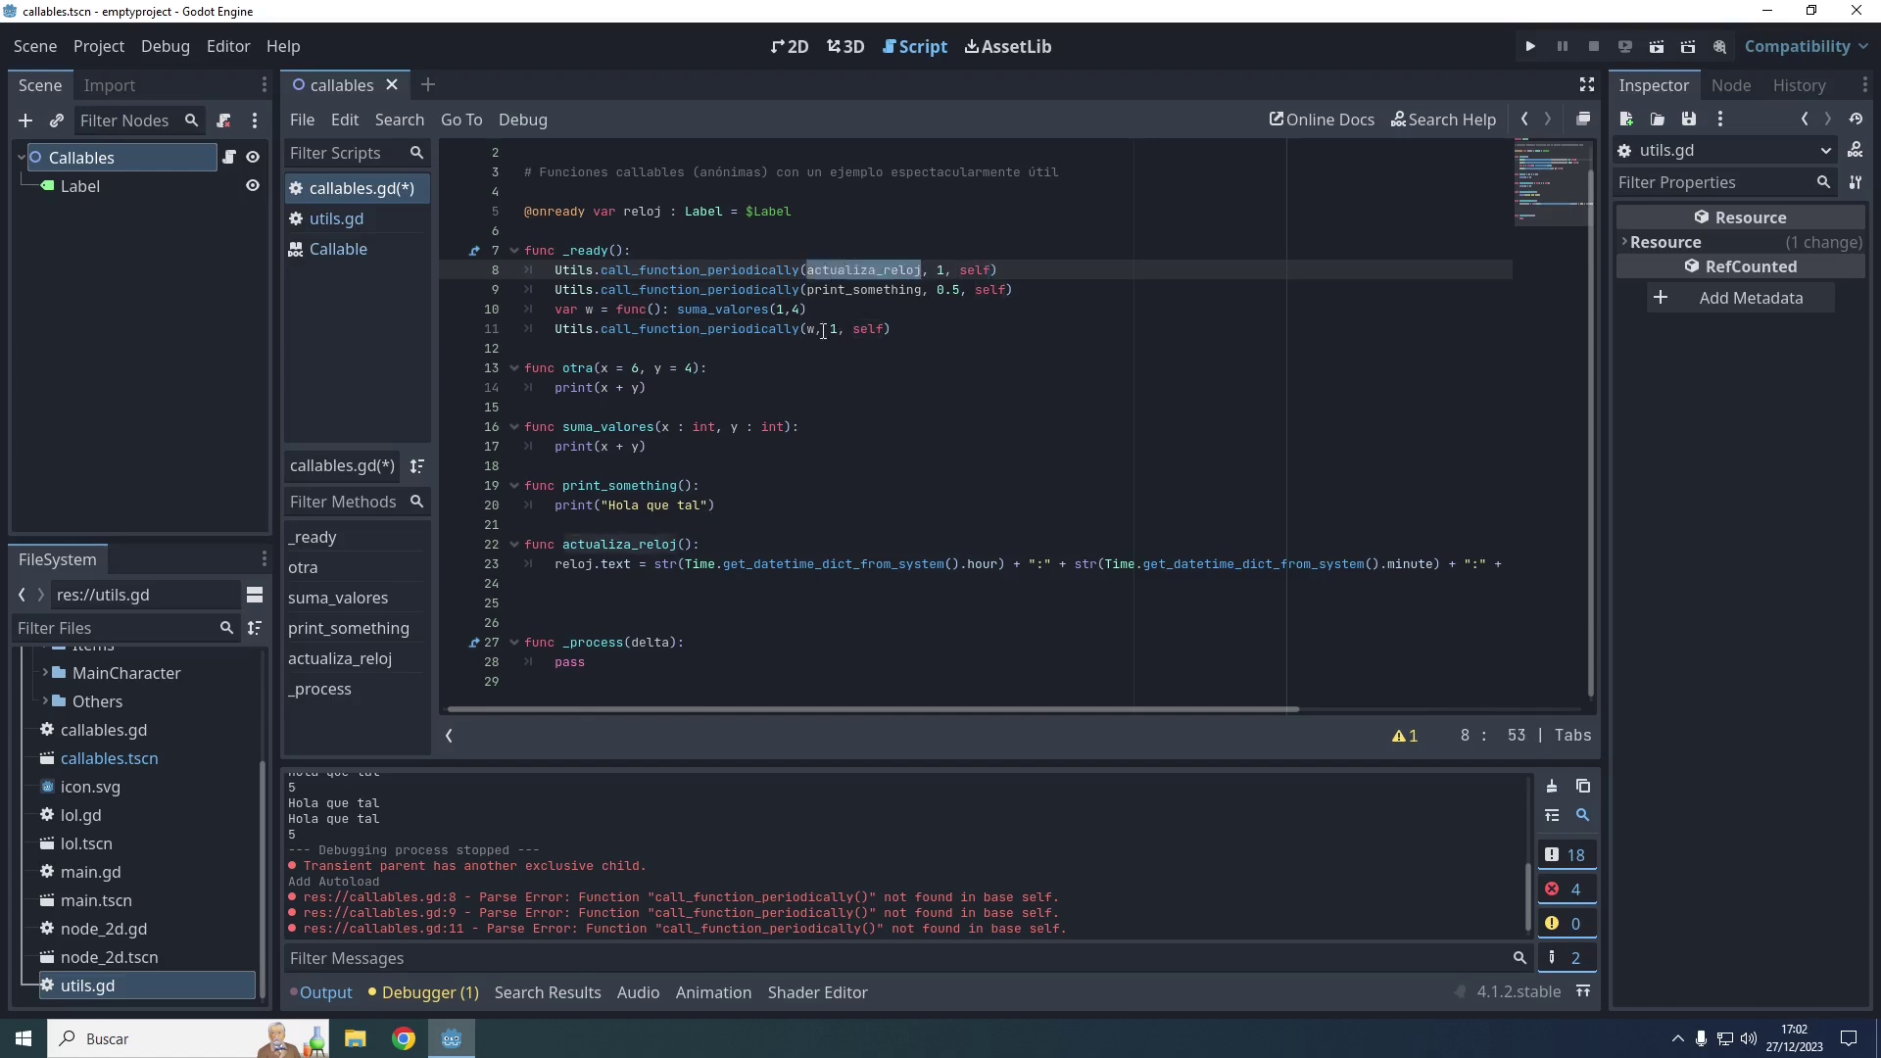
left_click_drag(611, 308, 860, 306)
key("ctrl+c")
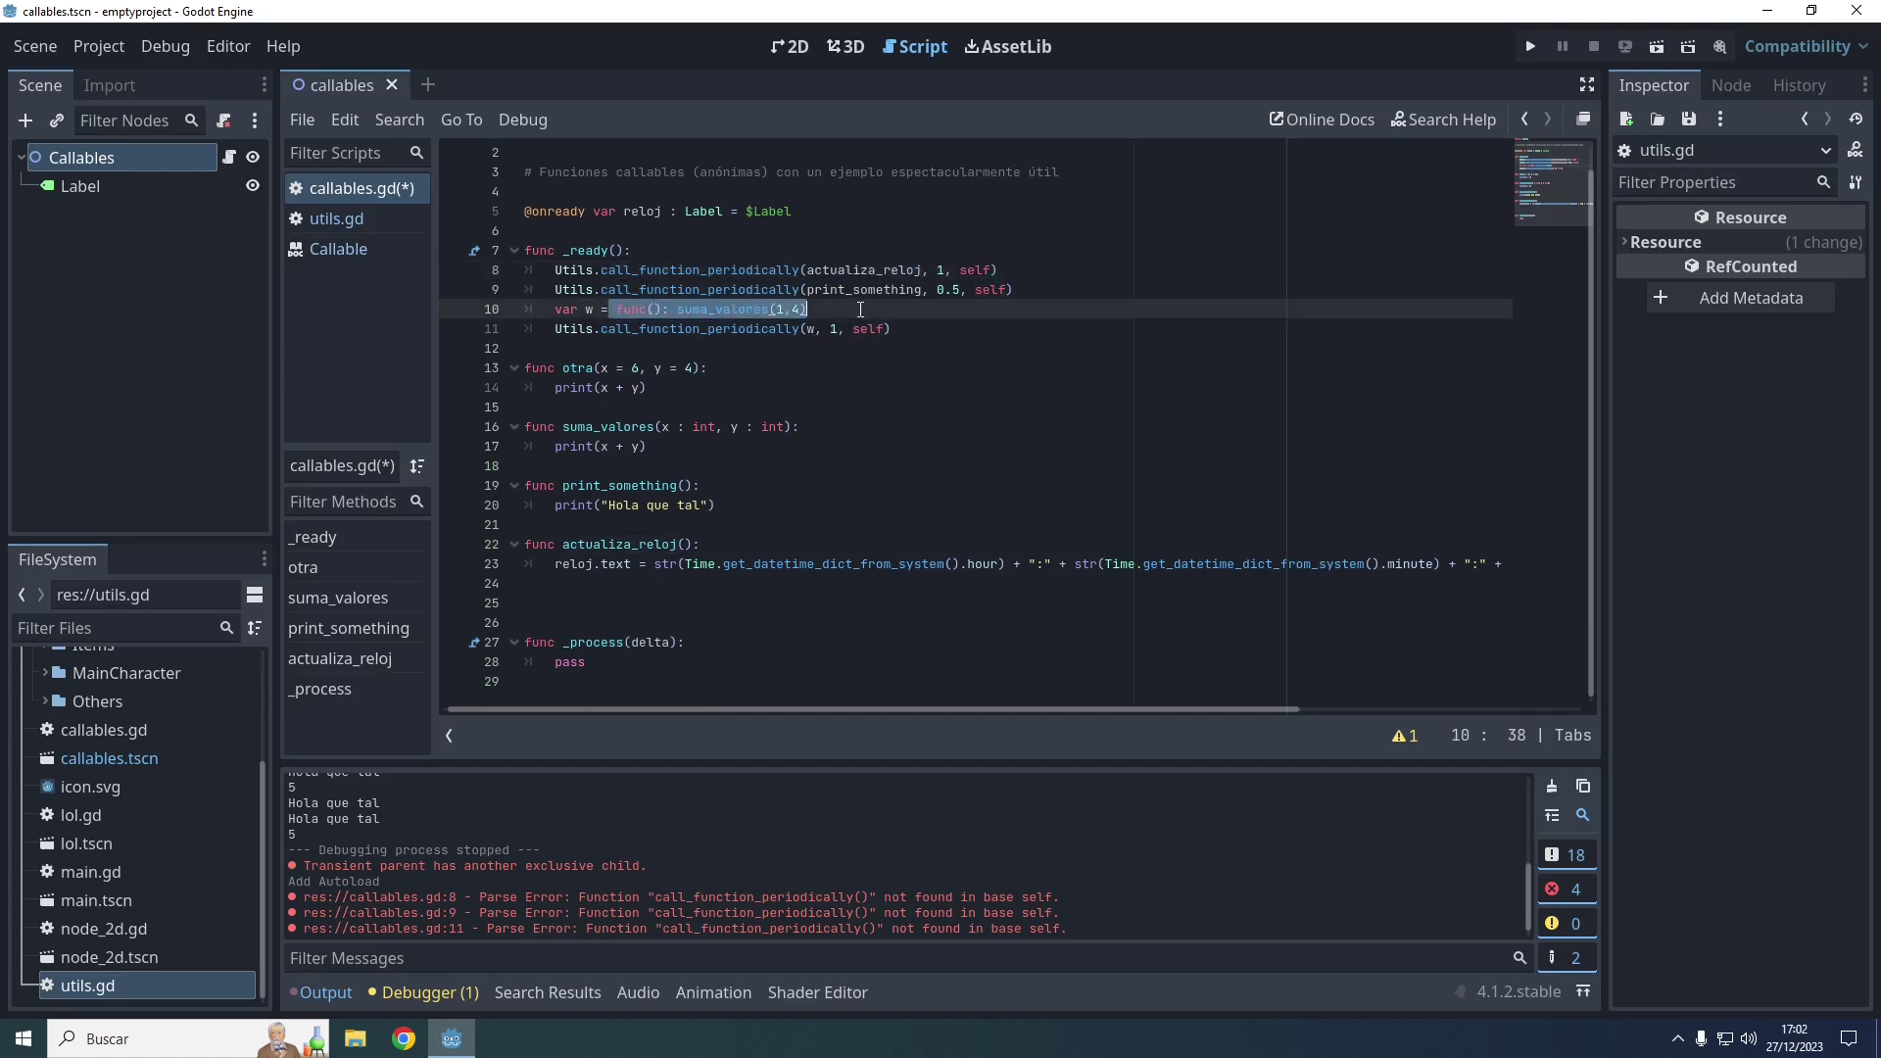
double_click(812, 328)
key("ctrl+v")
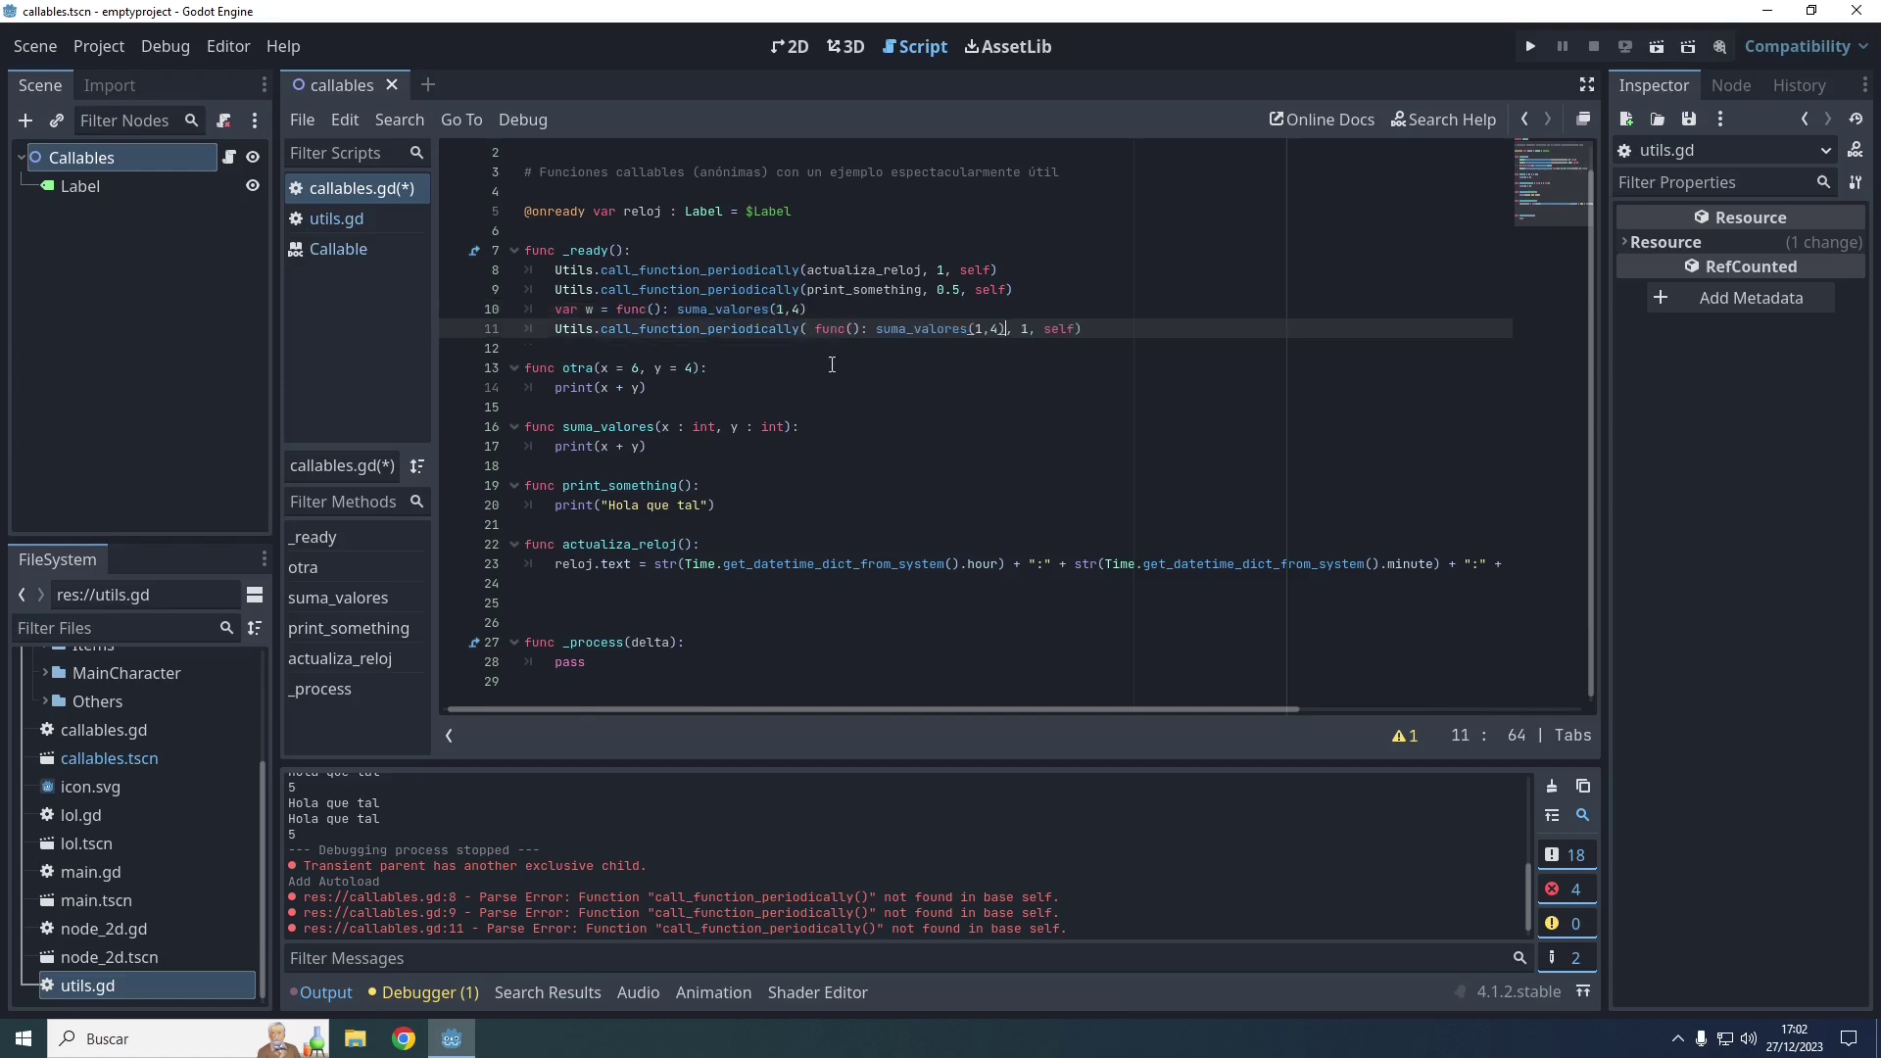
- Delete the unused var w line, remove the extra space before func, and run the scene
key("shift+Home")
key("BackSpace")
key("BackSpace")
key("BackSpace")
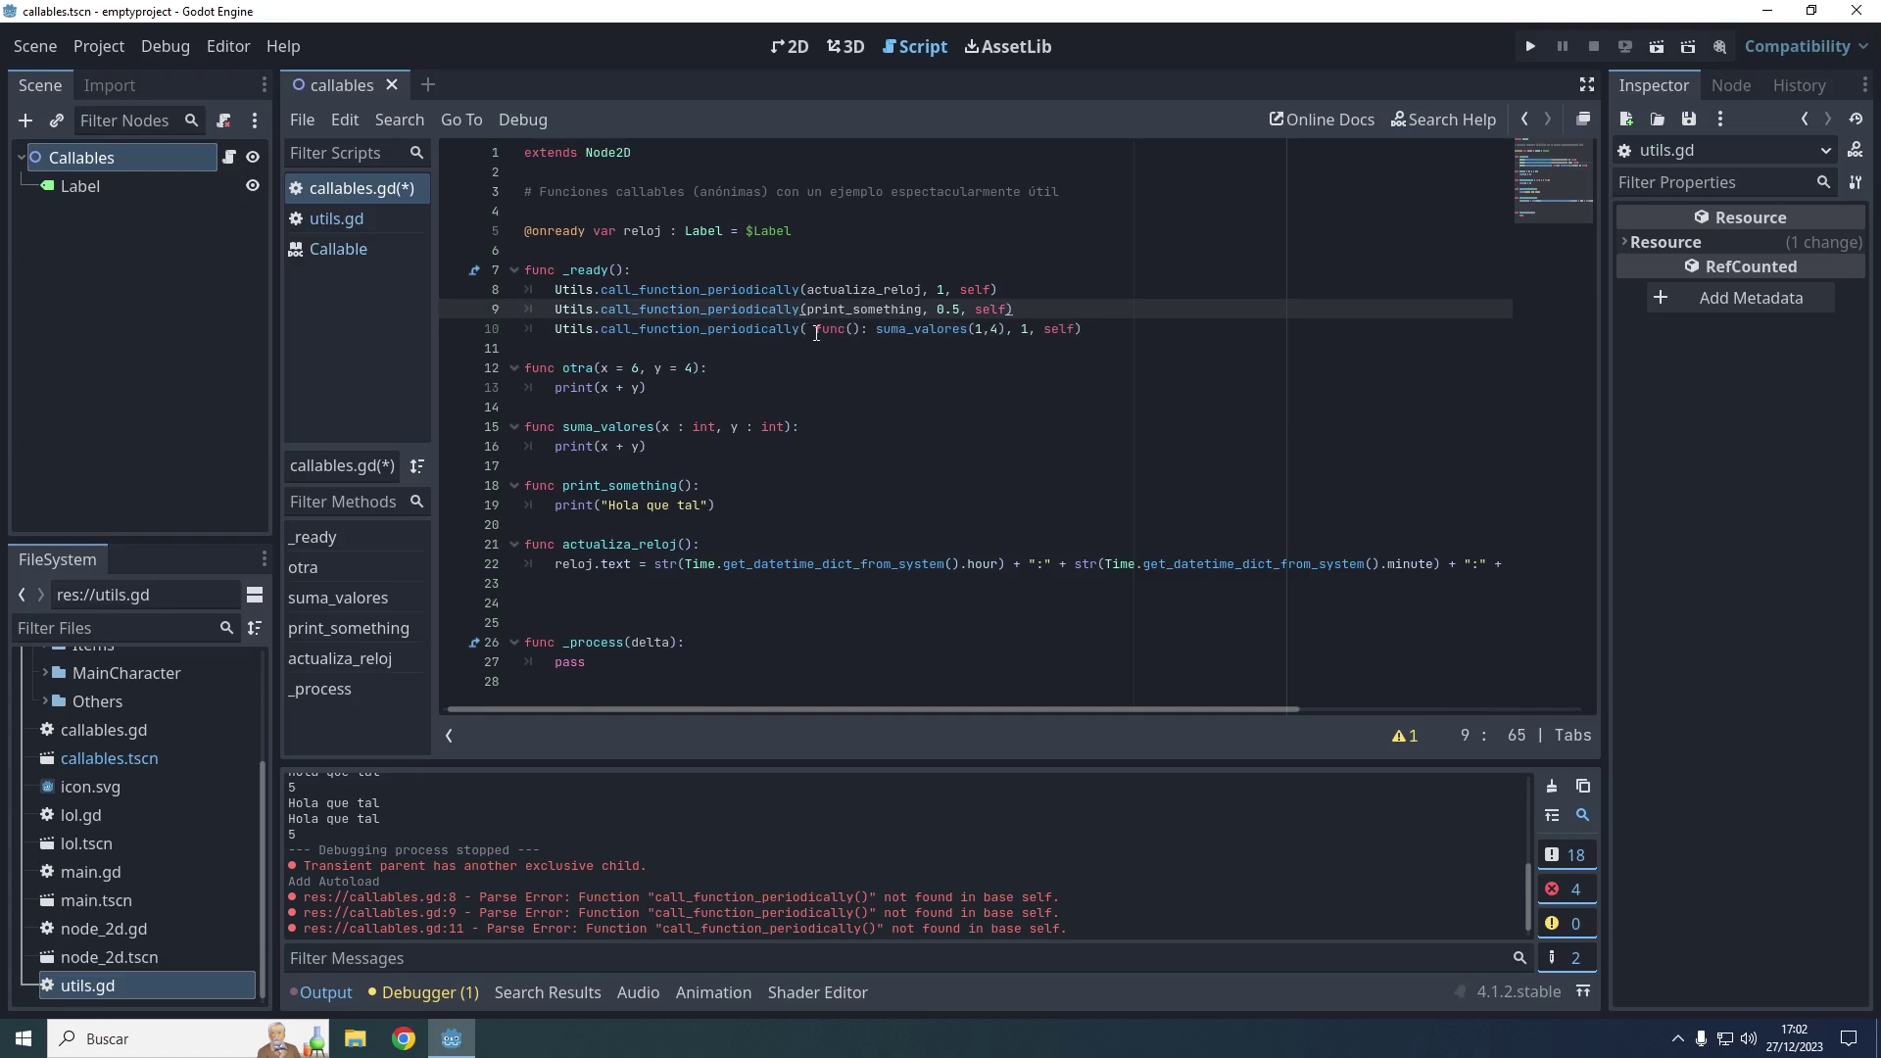
left_click(810, 328)
key("BackSpace")
key("F6")
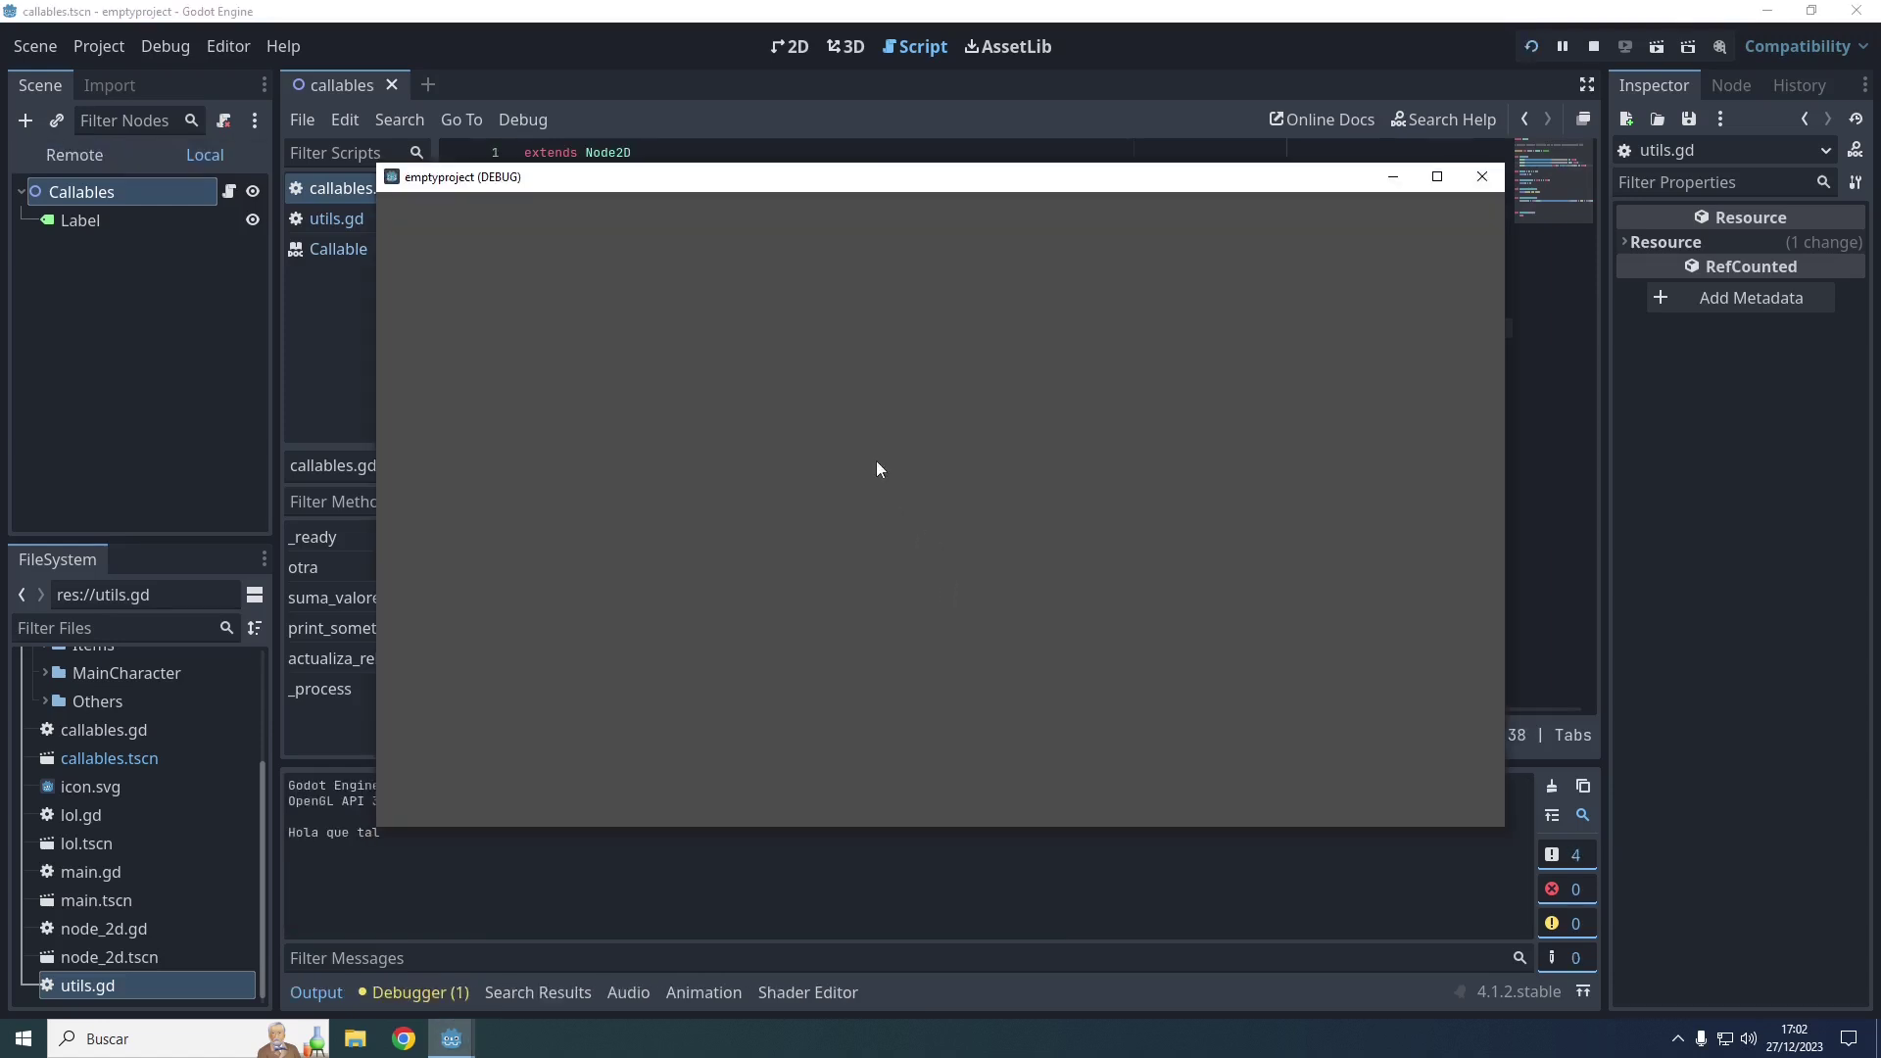
- Move the game window aside to watch the clock label update, then close the game
left_click_drag(958, 180, 1331, 26)
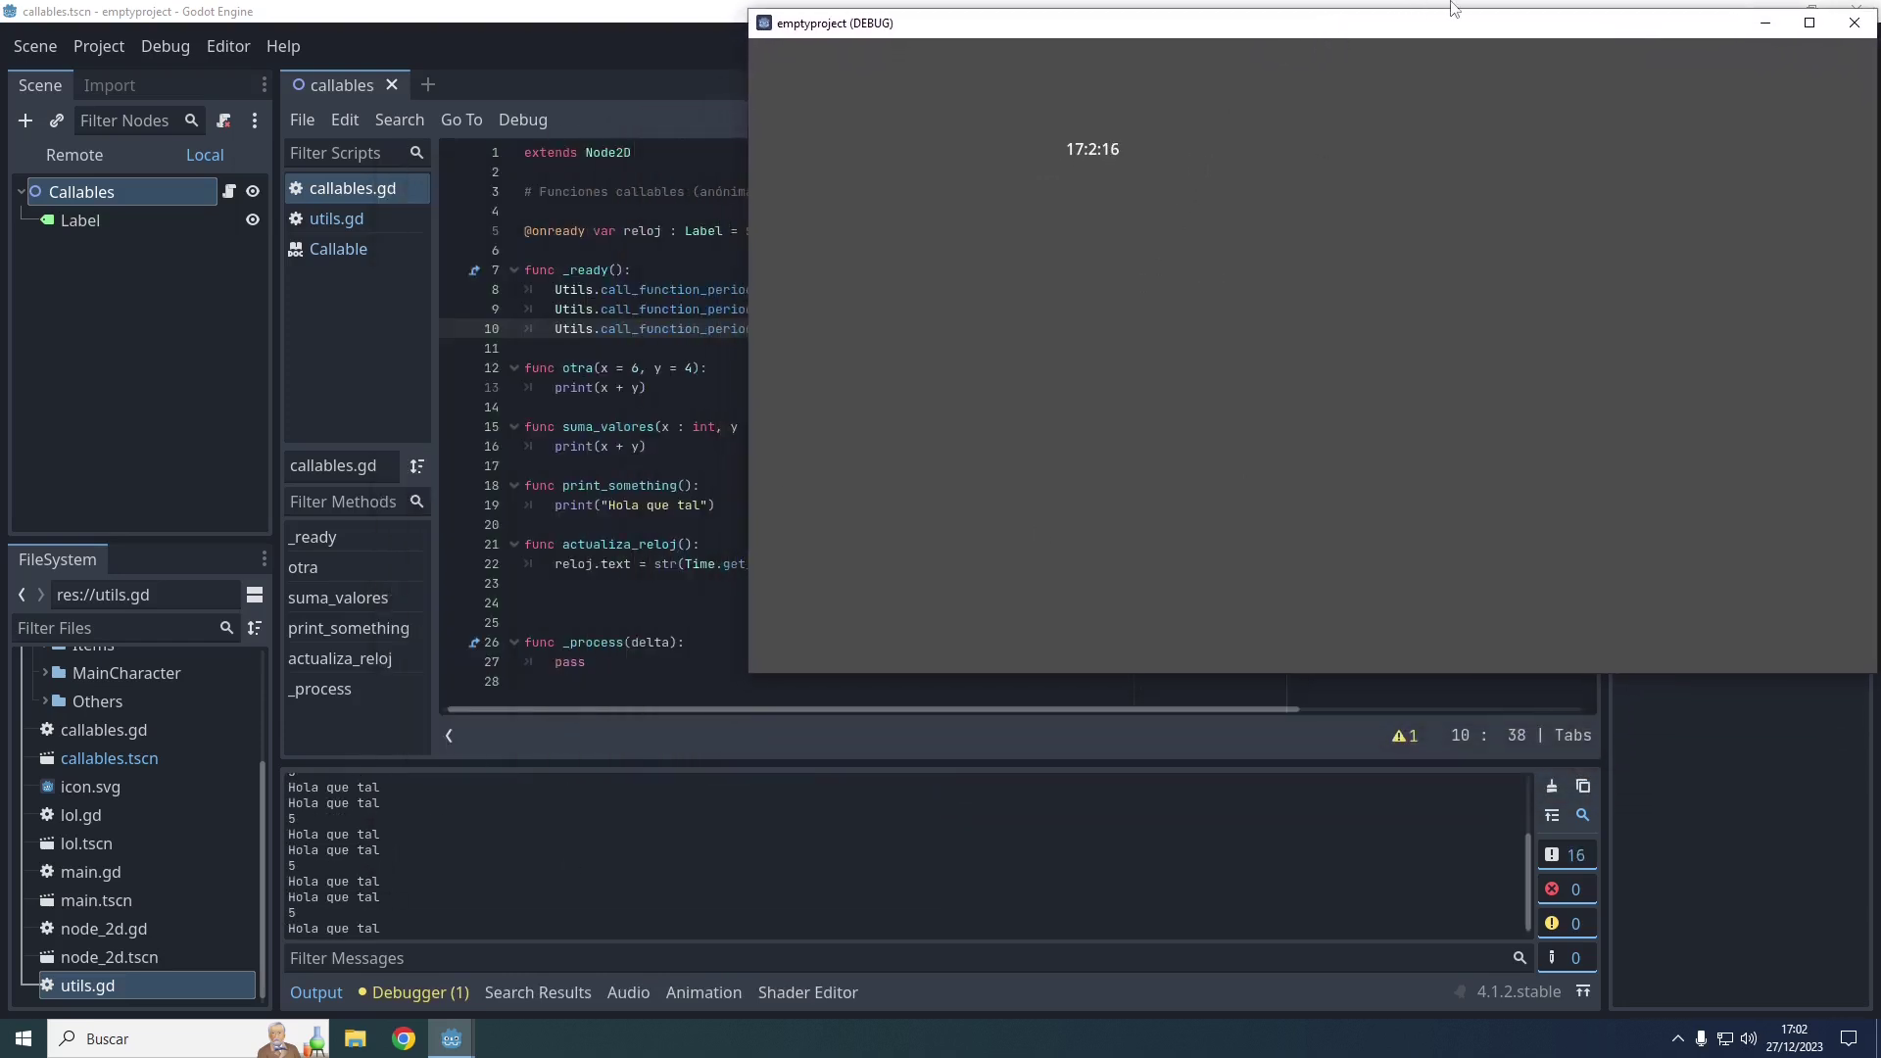
key("F6")
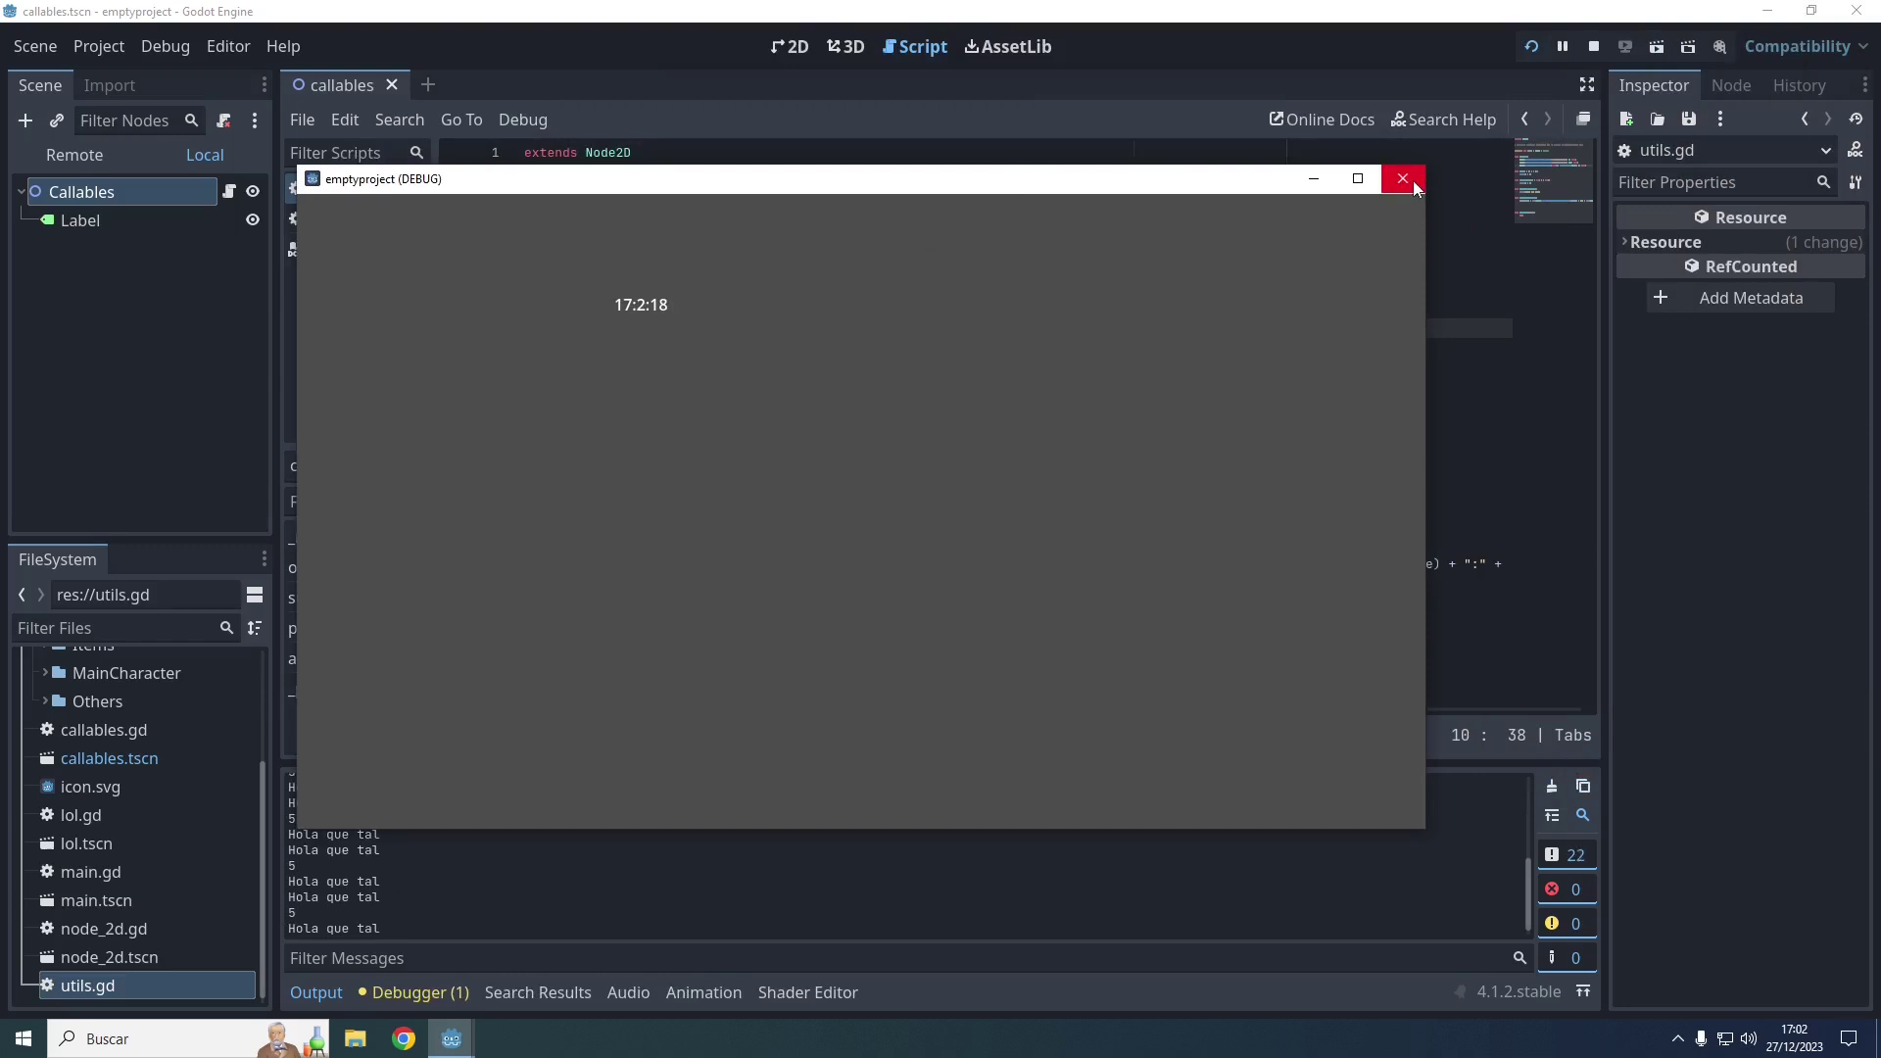
left_click(1405, 179)
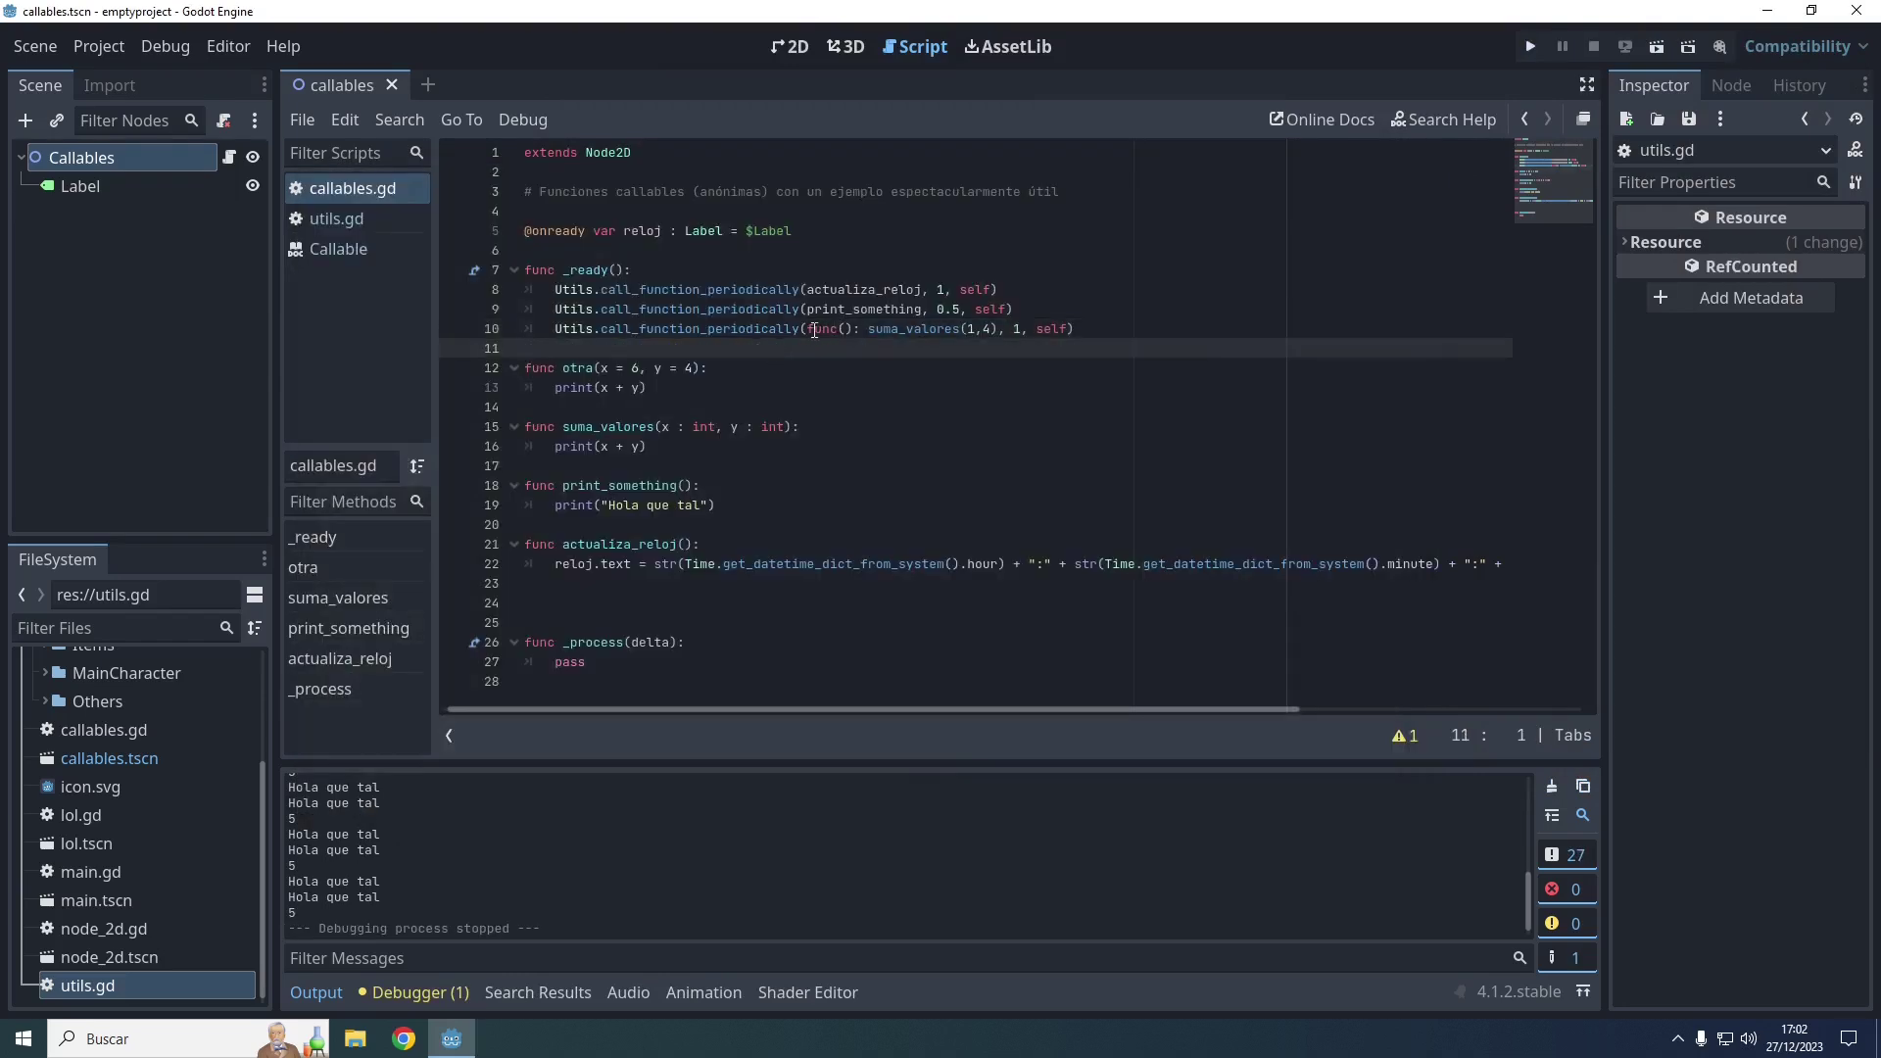
mouse_move(805, 328)
left_mouse_down()
mouse_move(992, 330)
mouse_move(808, 328)
left_mouse_up()
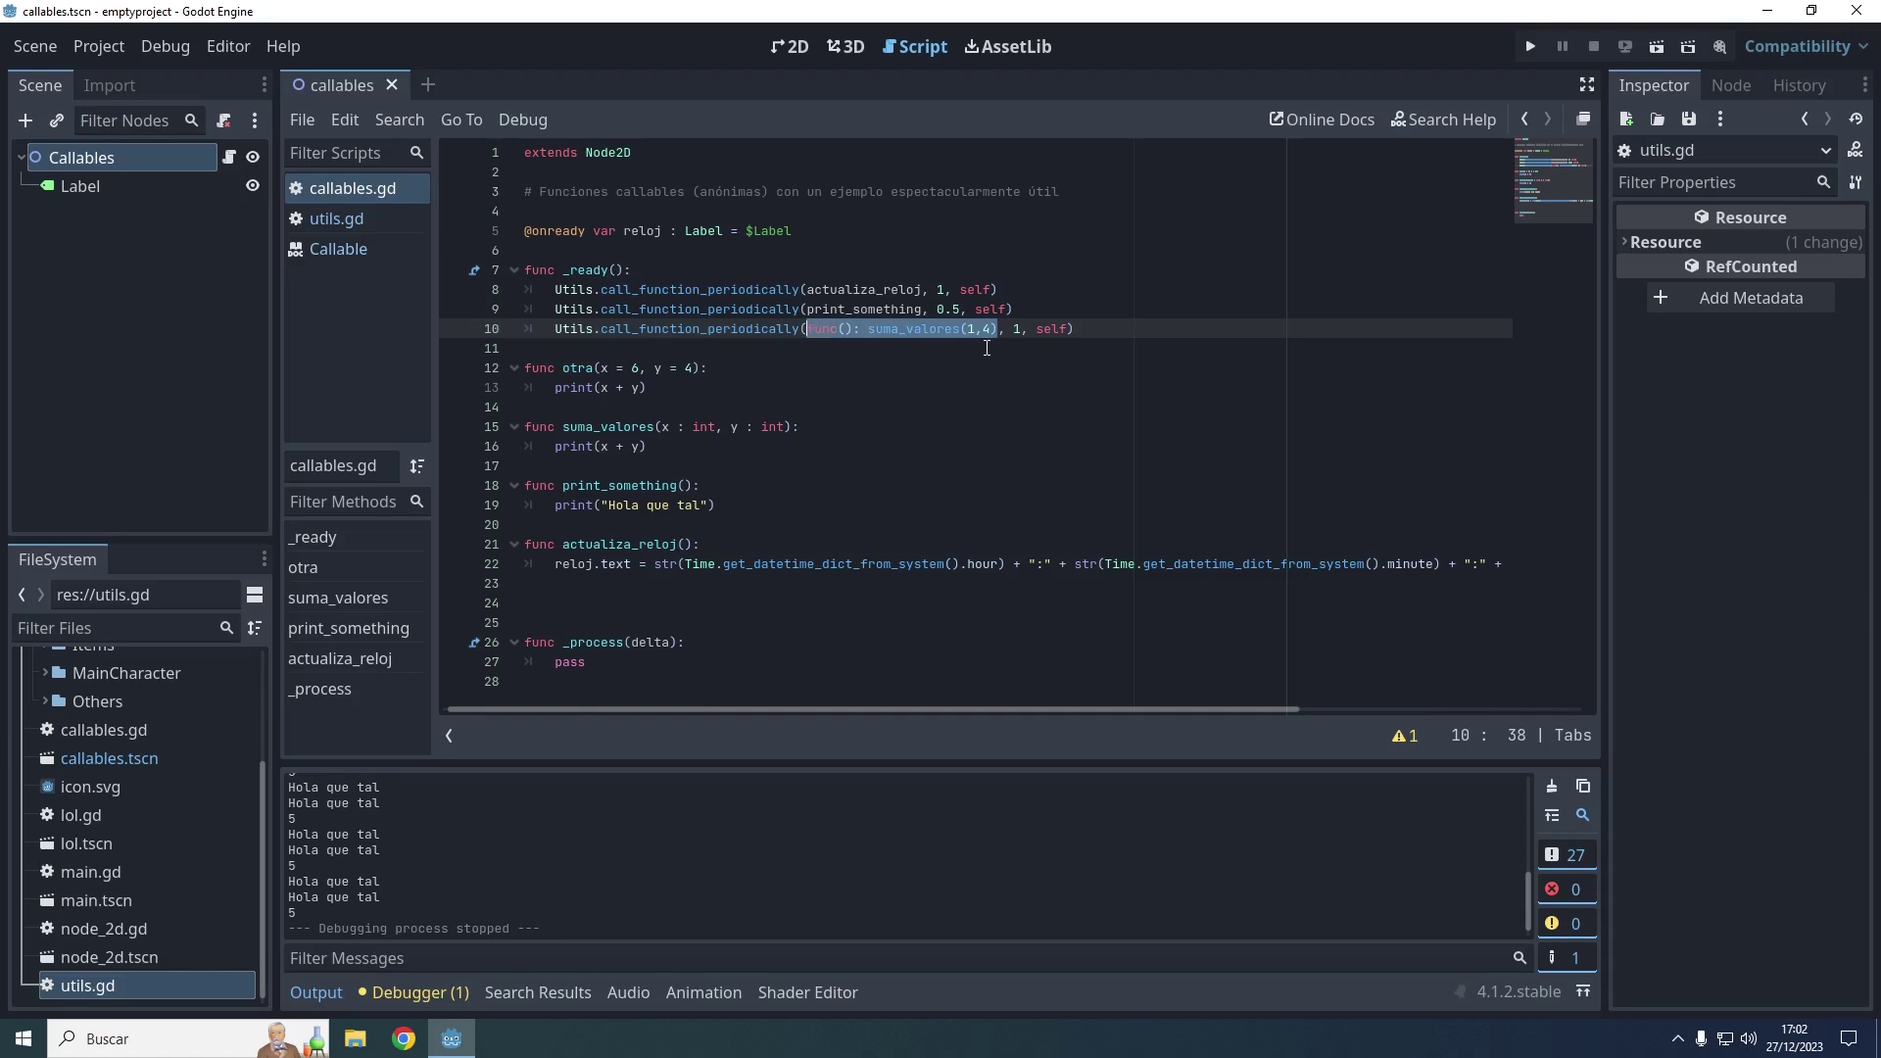
- In utils.gd, examine the timer.timeout.connect(function) statement on line 7
left_click(328, 220)
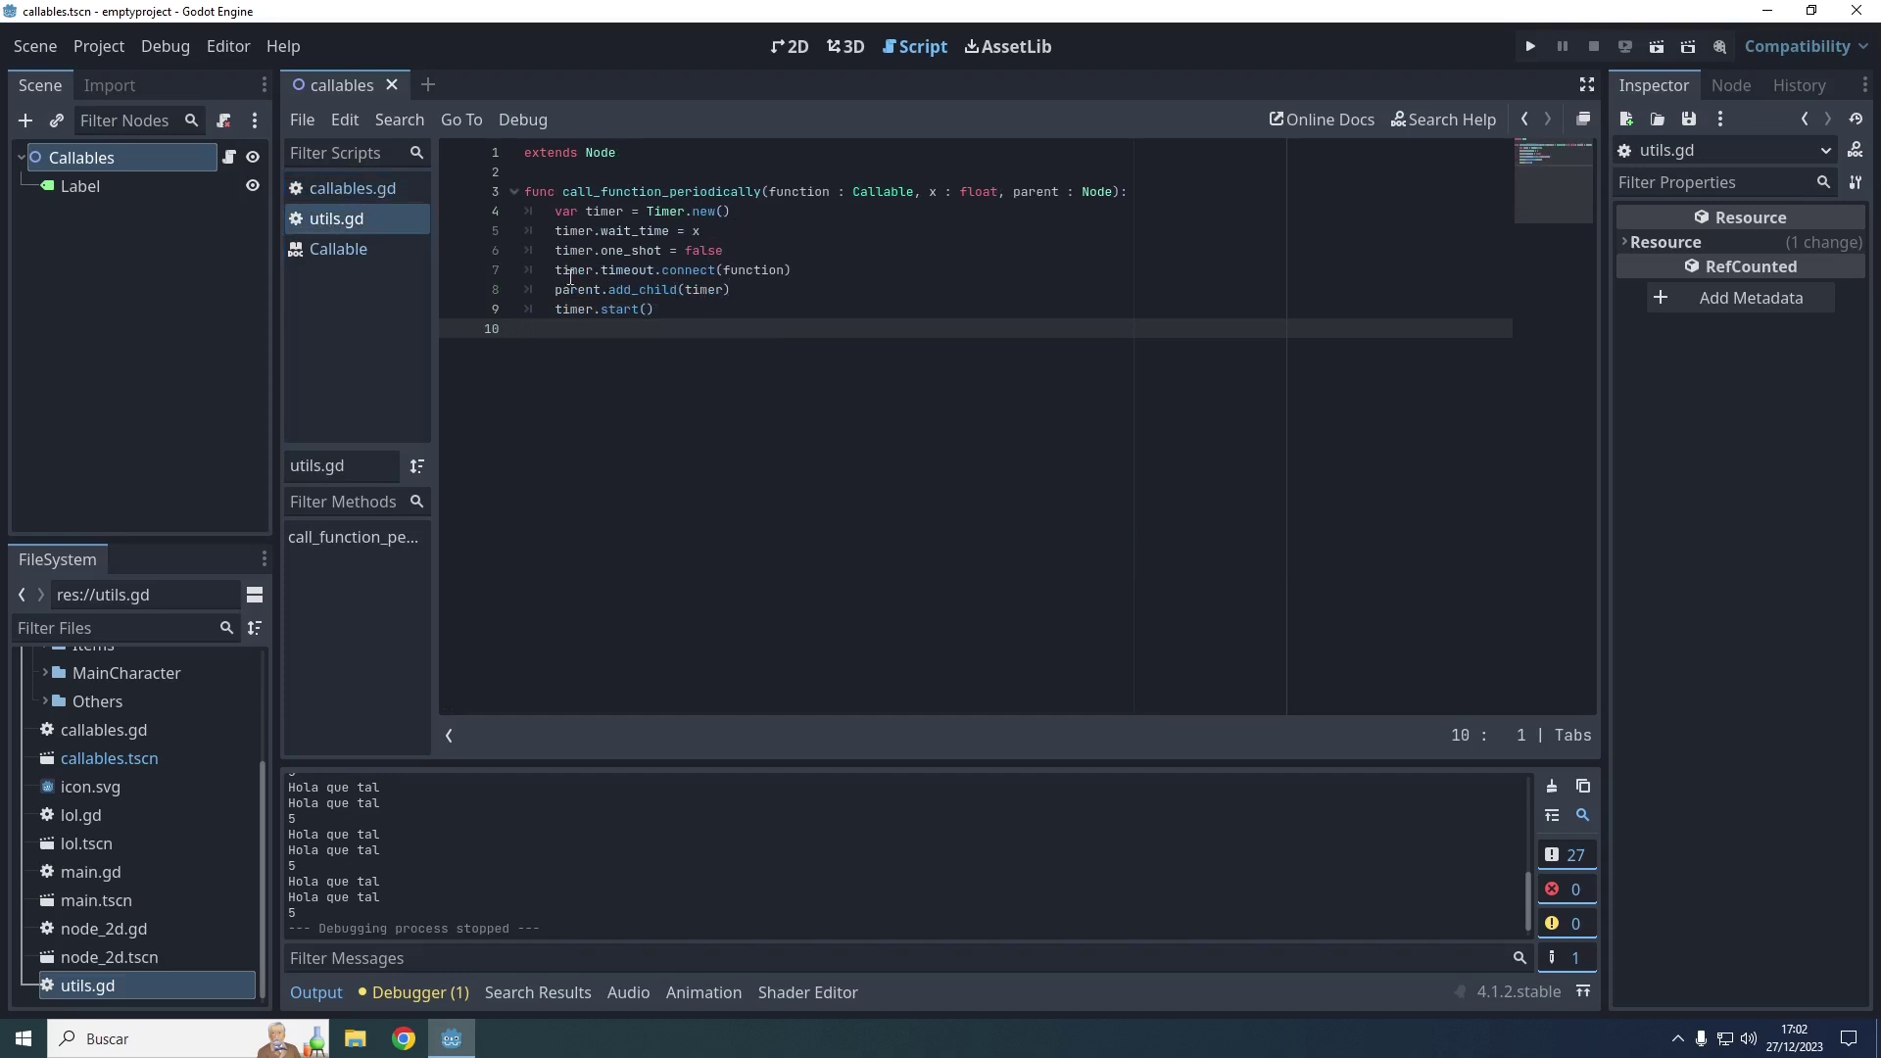
left_click_drag(726, 270, 801, 271)
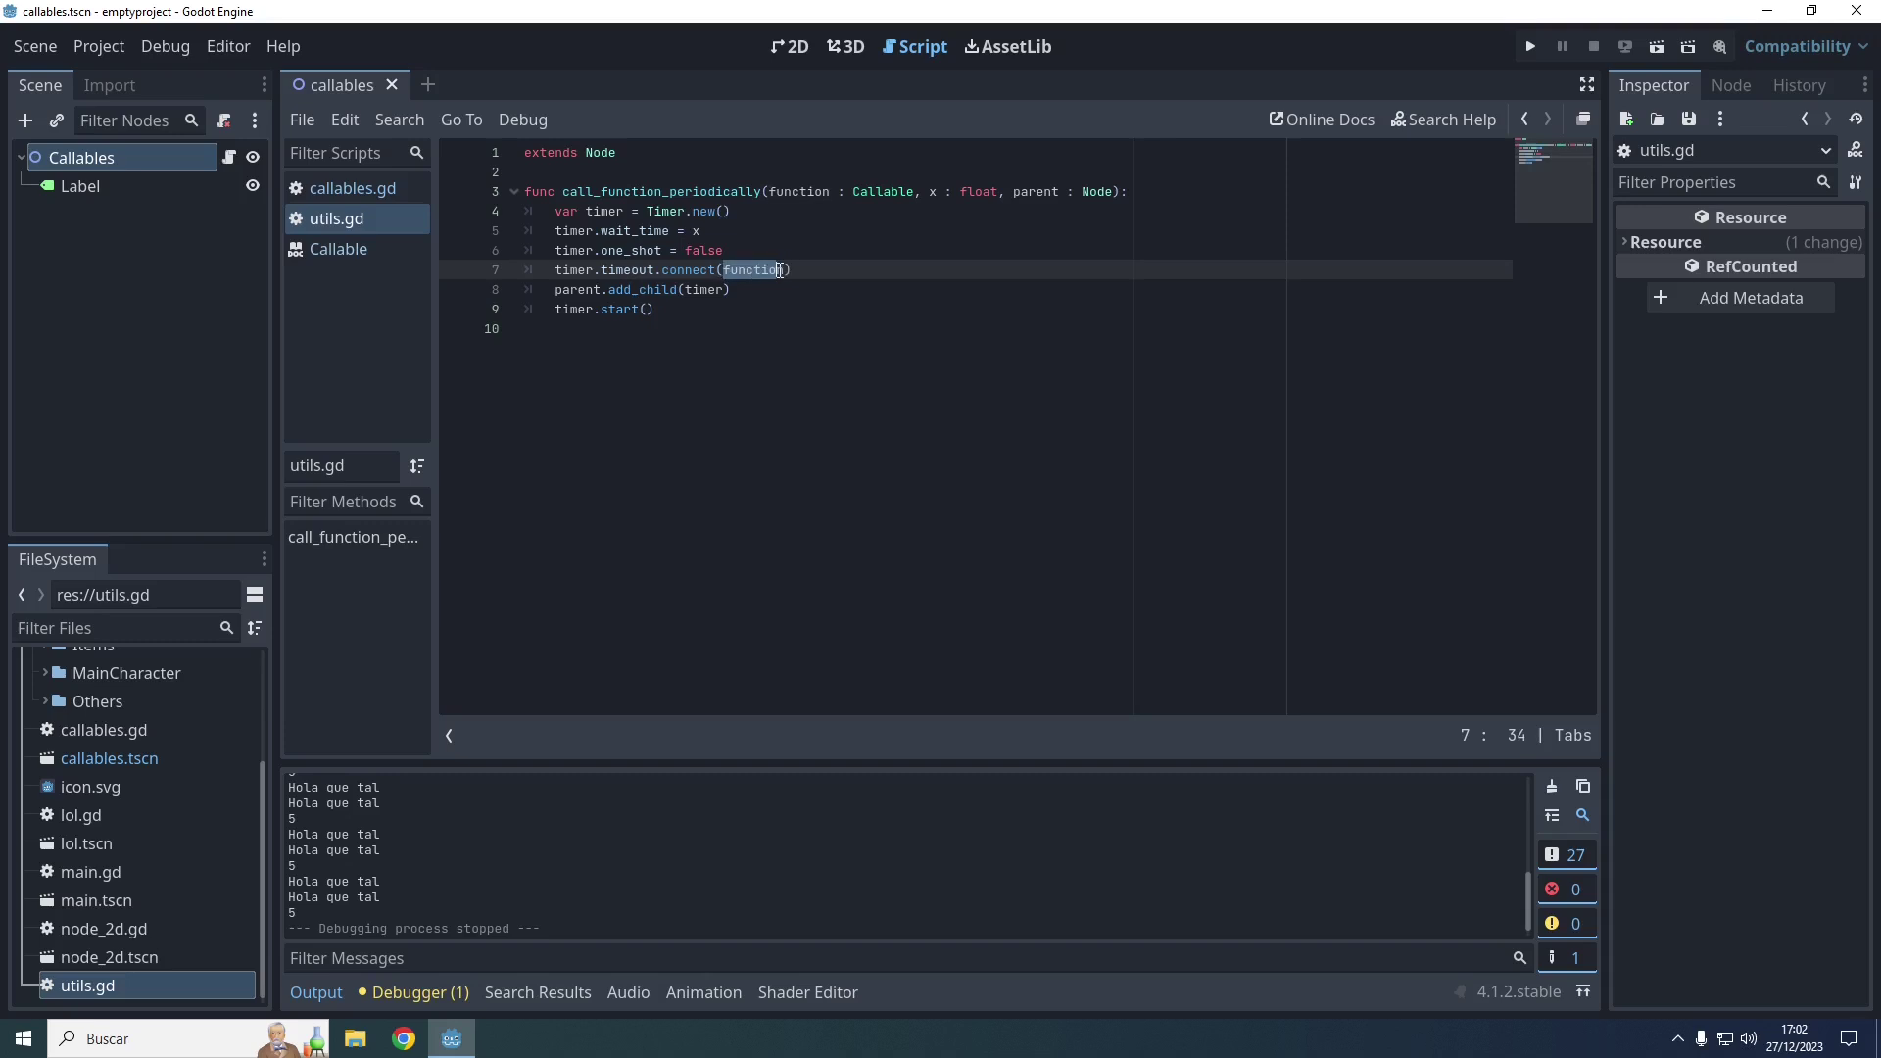
left_click_drag(801, 271, 785, 270)
left_click_drag(555, 269, 718, 268)
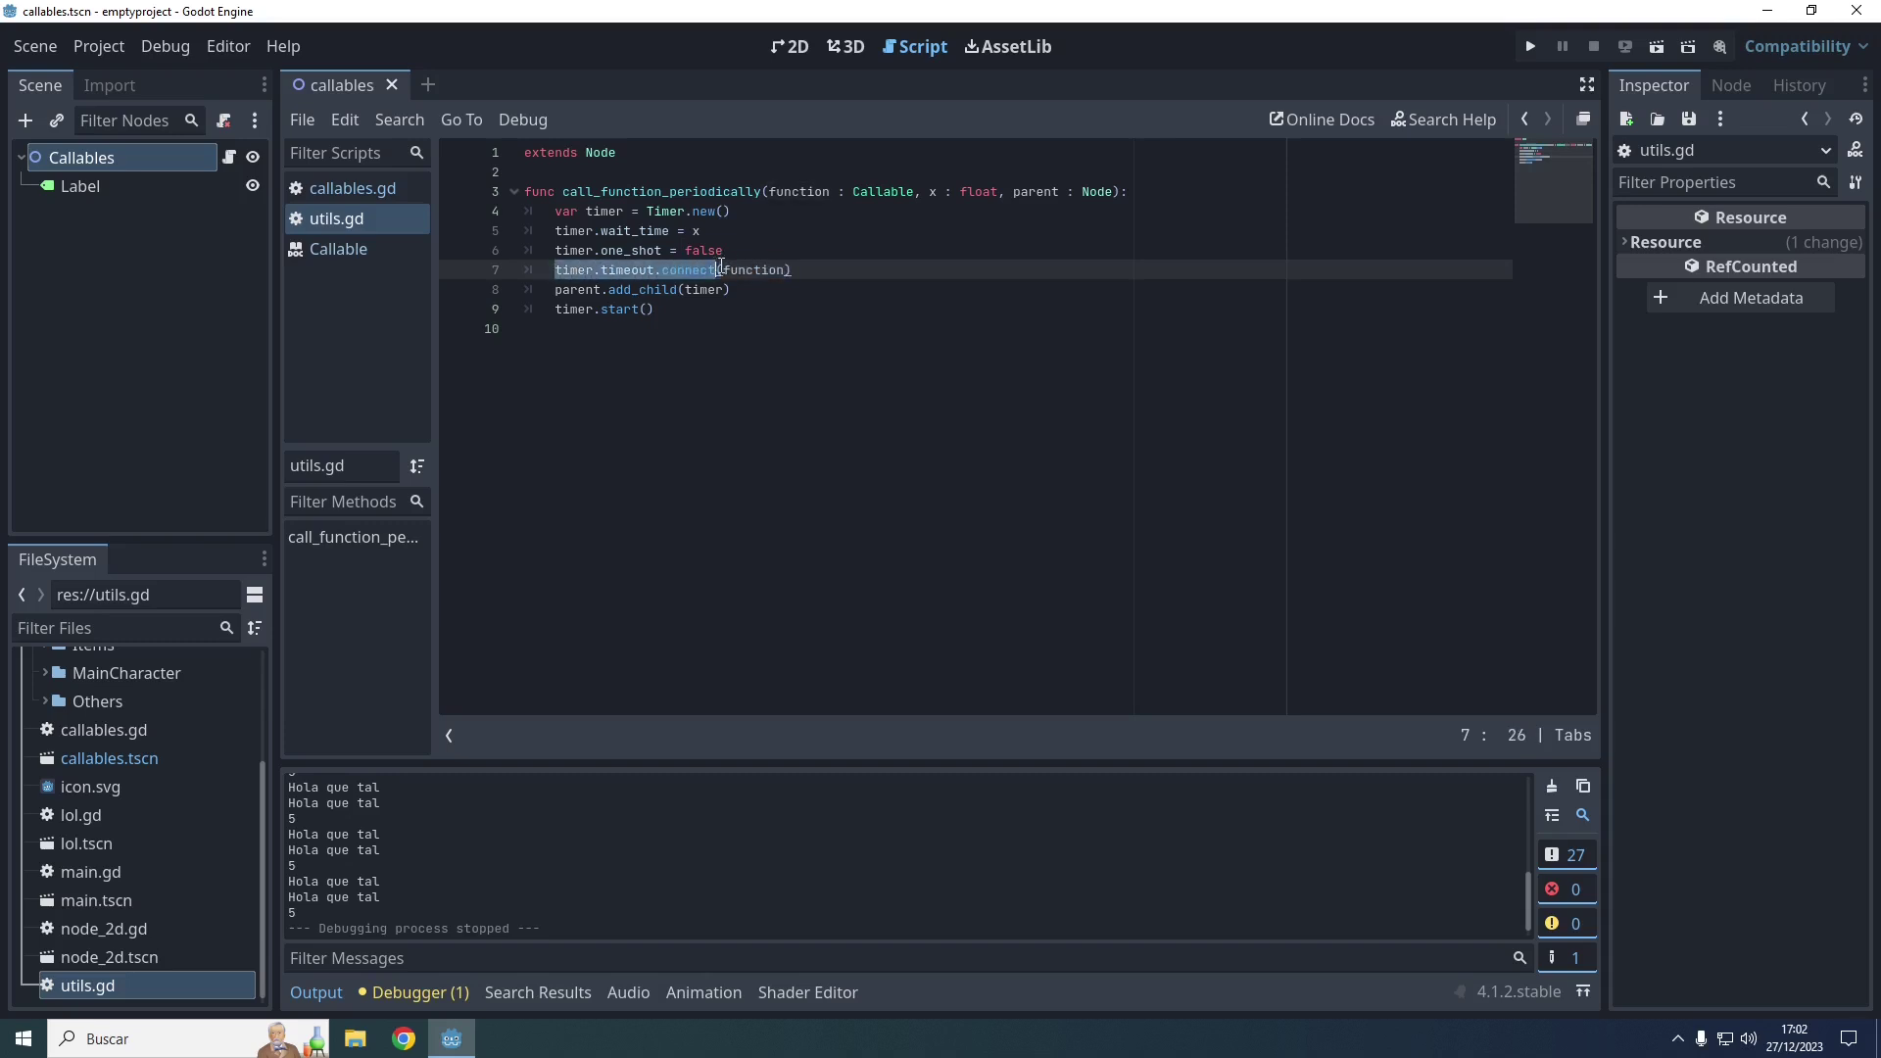
double_click(753, 270)
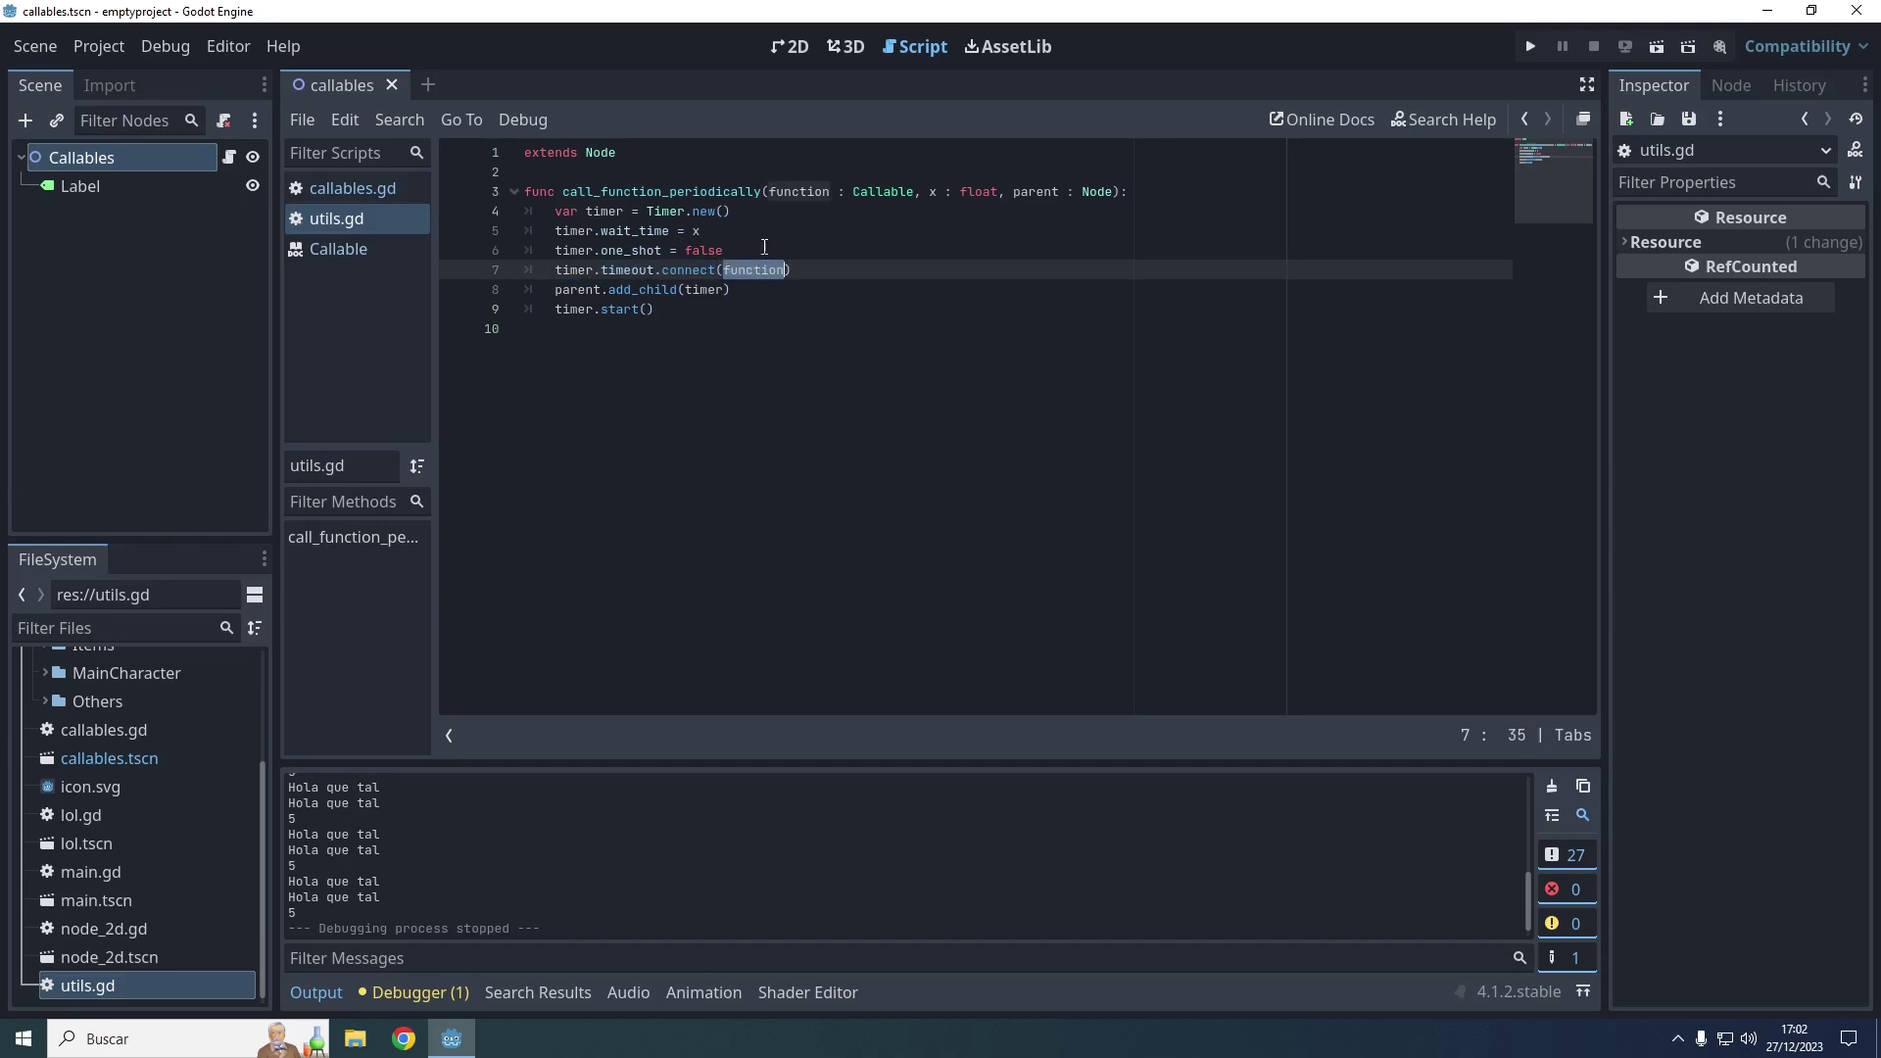
left_click_drag(557, 268, 825, 269)
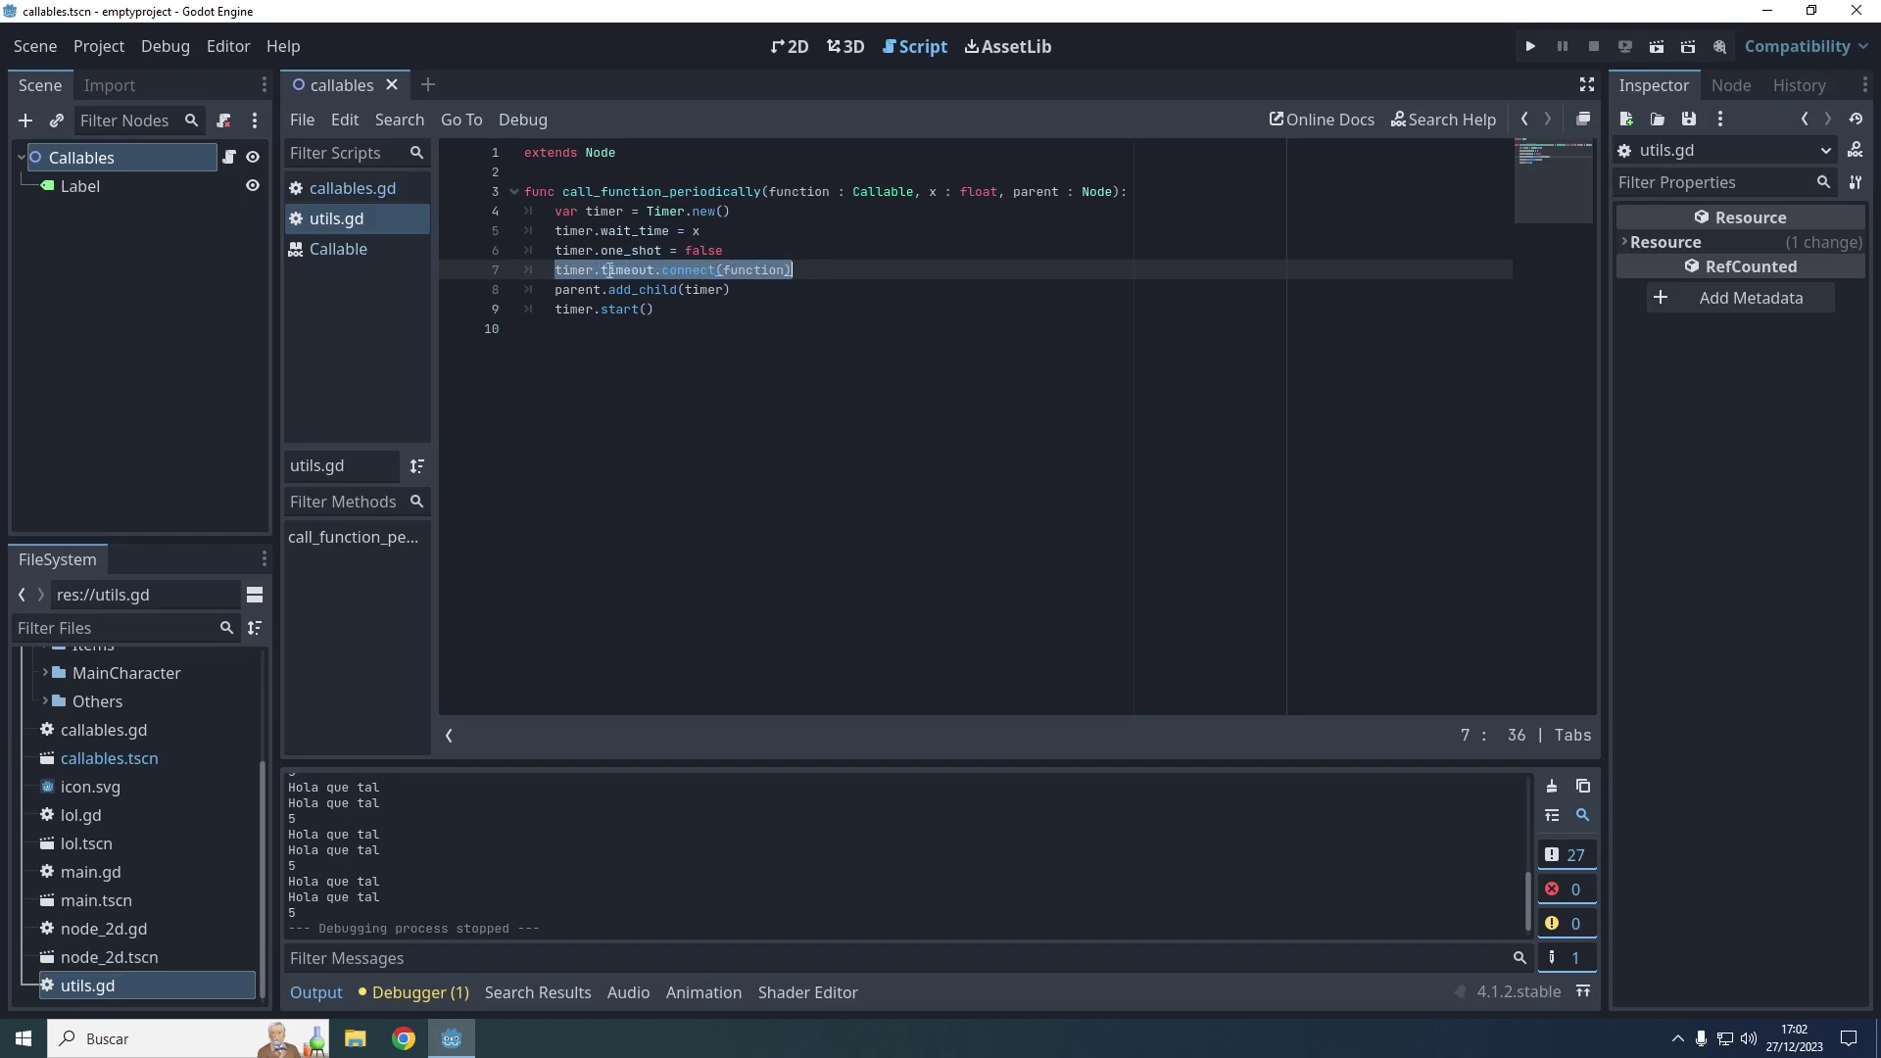
- Add a trial function.call() line after the one_shot setting
left_click(752, 243)
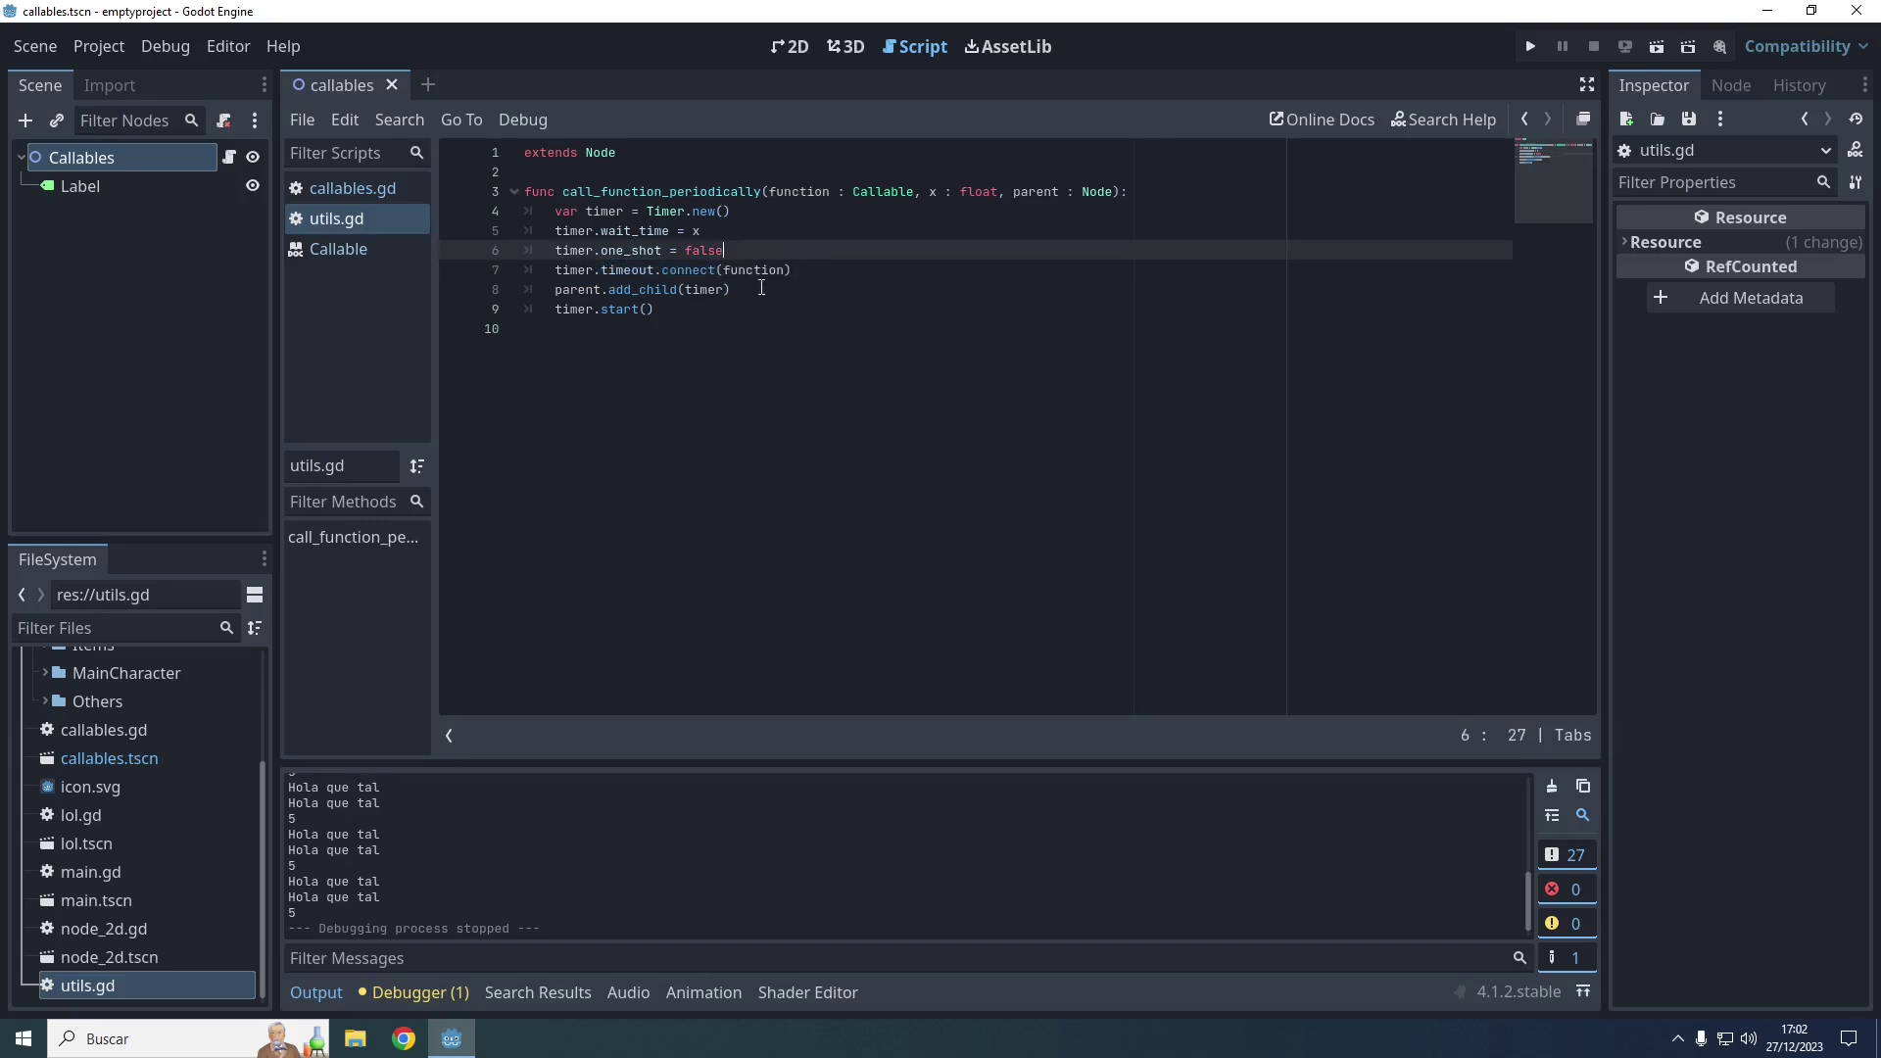
key("Return")
type("func")
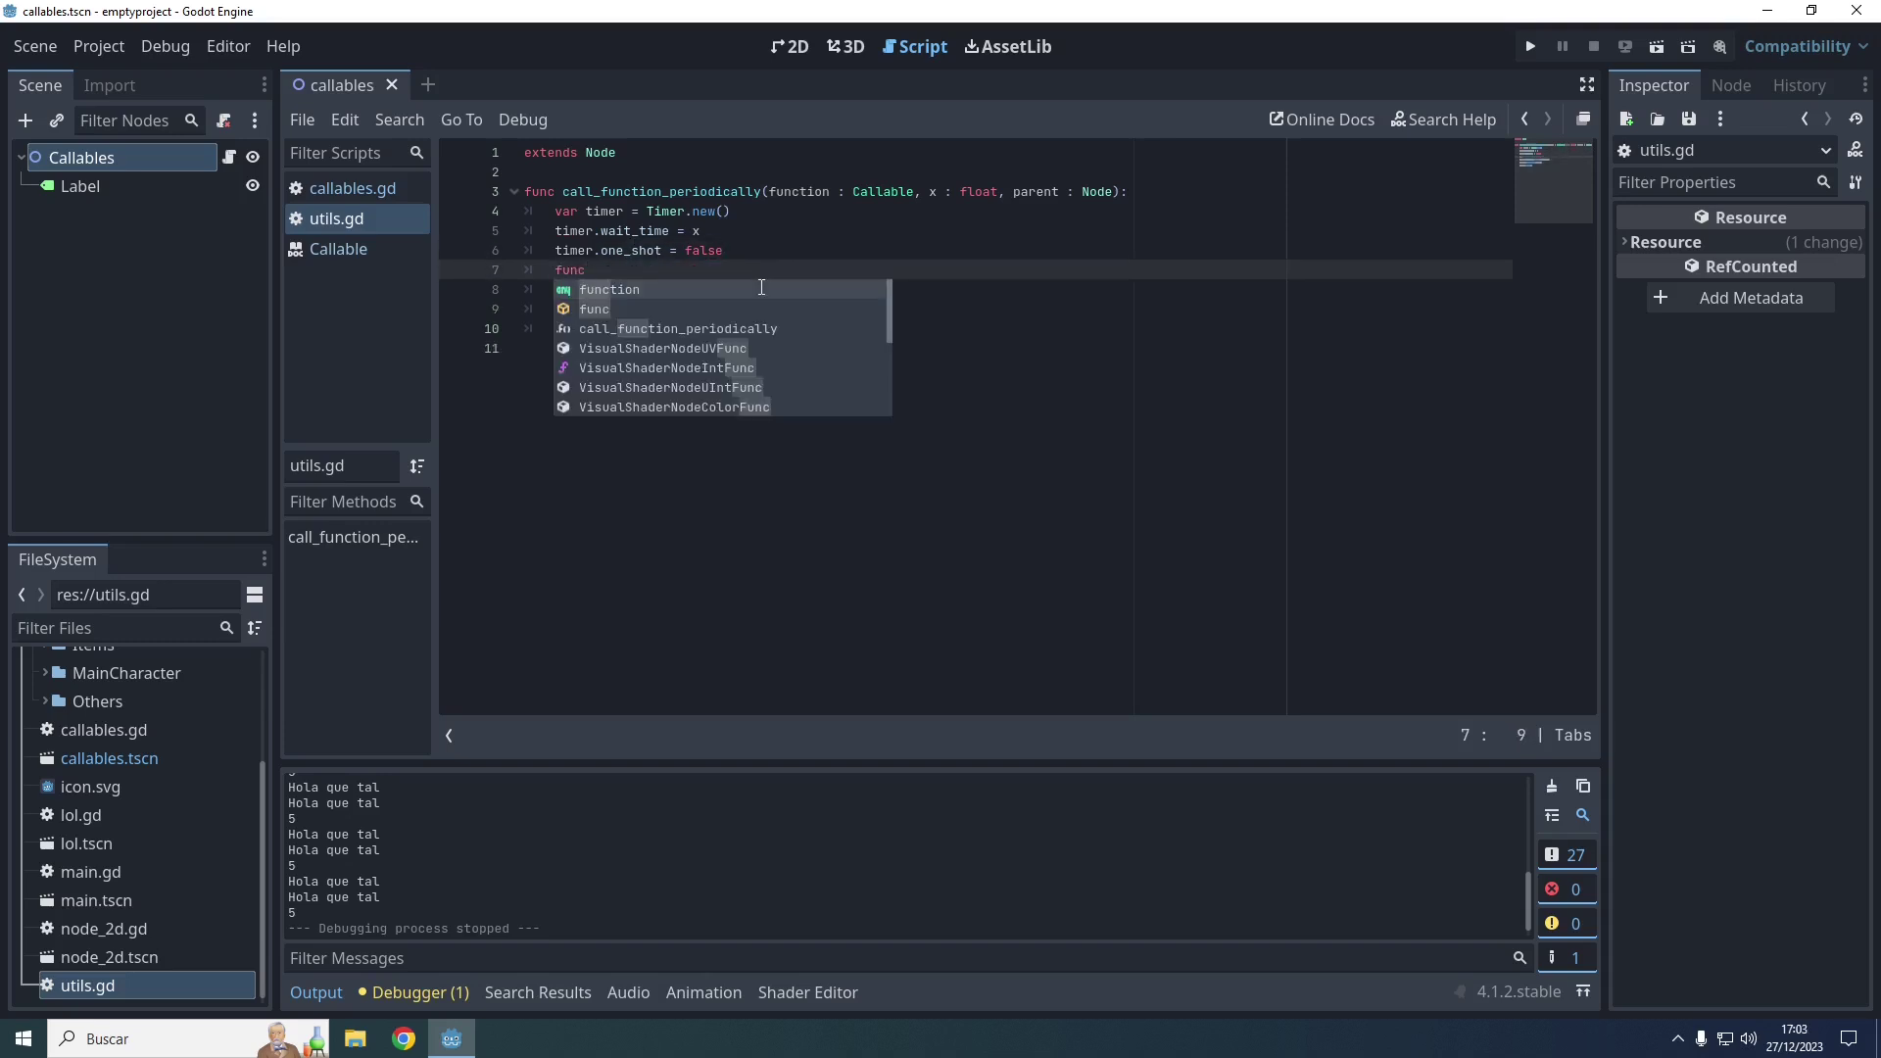
key("Return")
type("call")
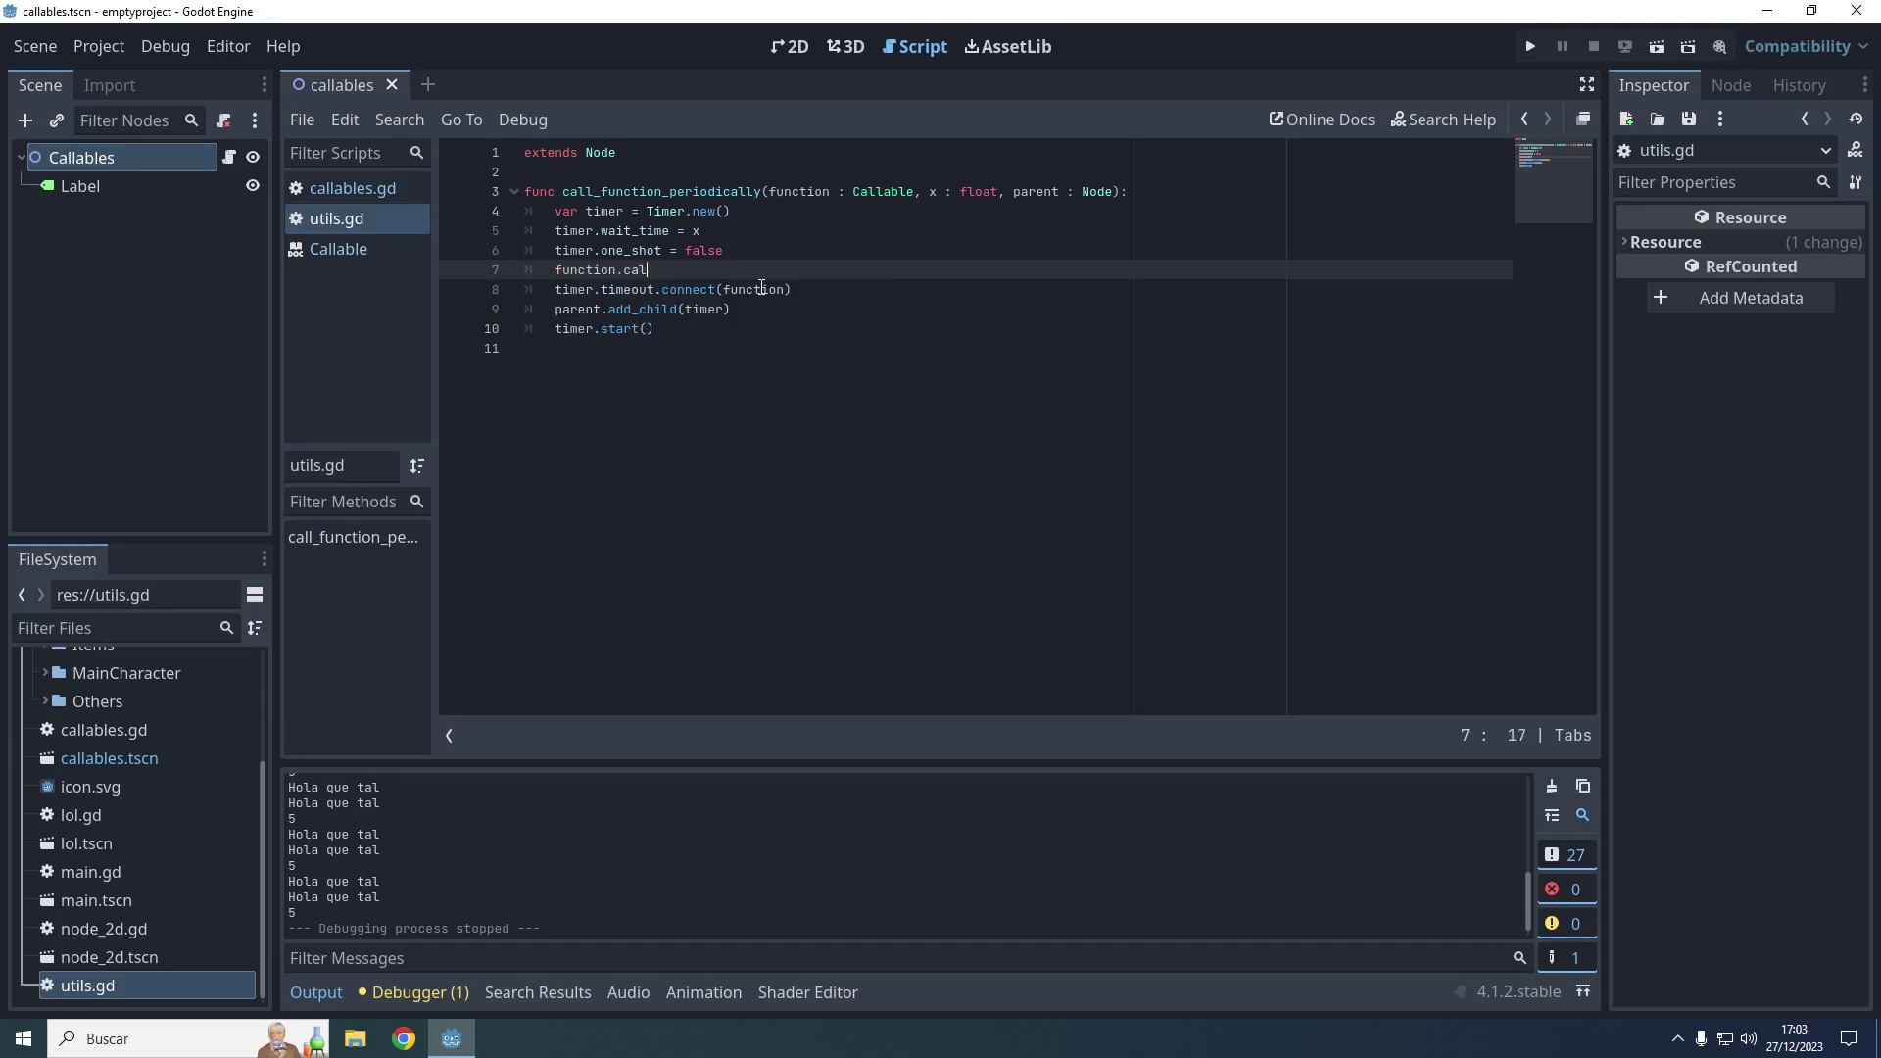
type("()")
- Delete the function.call() line again and save utils.gd
left_click_drag(693, 289, 845, 286)
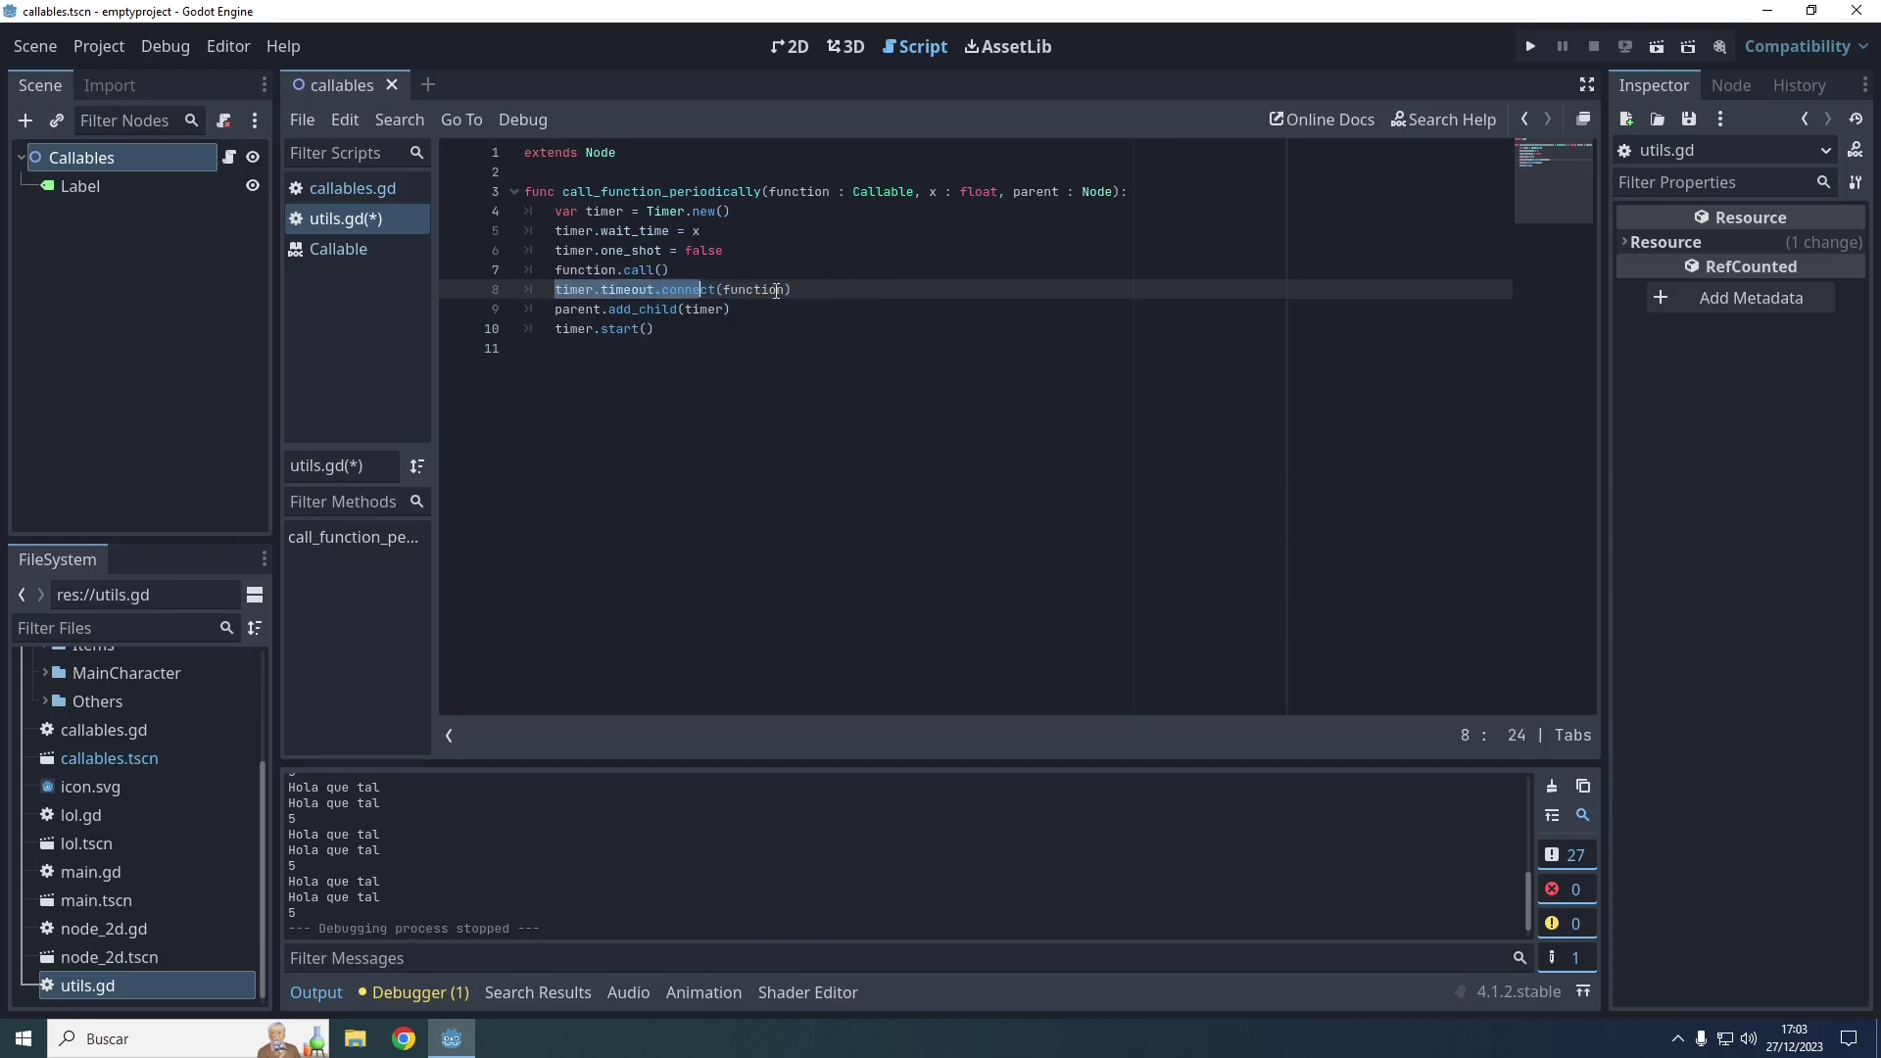
left_click_drag(556, 289, 793, 289)
left_click(655, 269)
left_click_drag(669, 269, 549, 263)
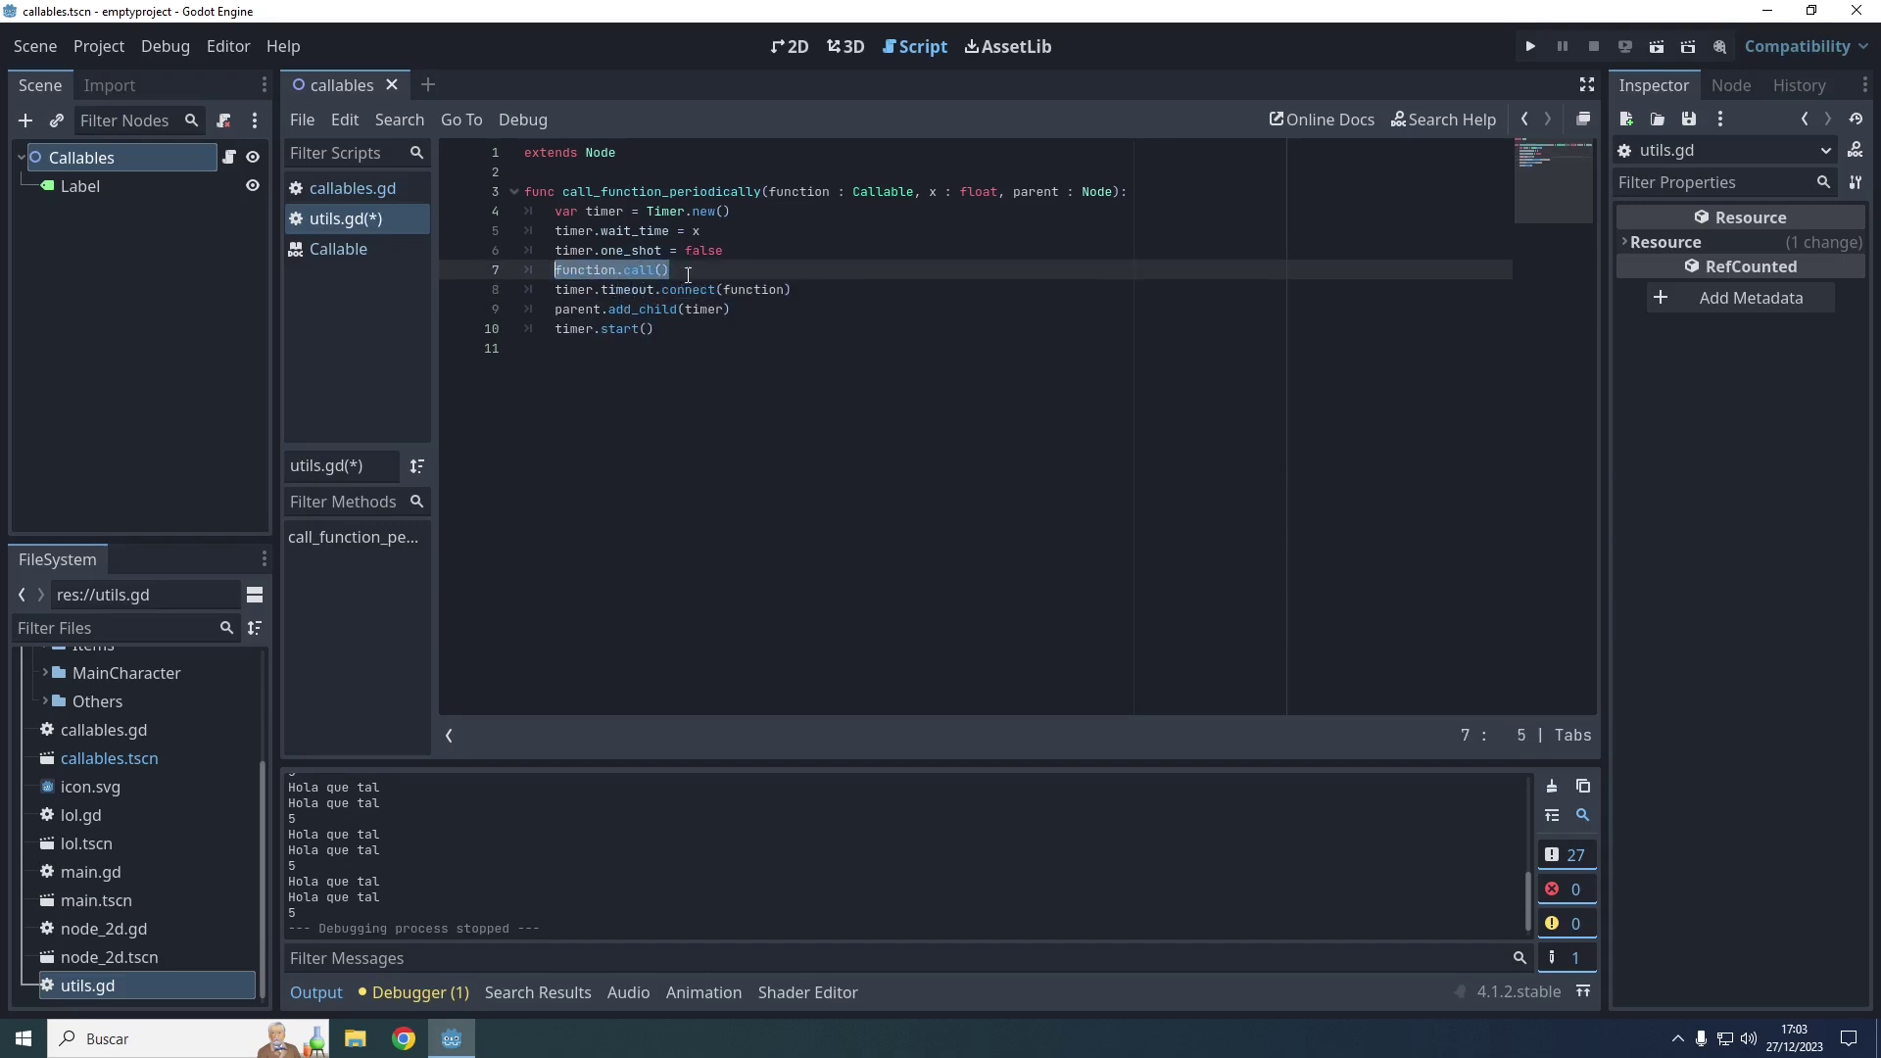
left_click(692, 276)
key("shift+Home")
key("BackSpace")
key("BackSpace")
key("BackSpace")
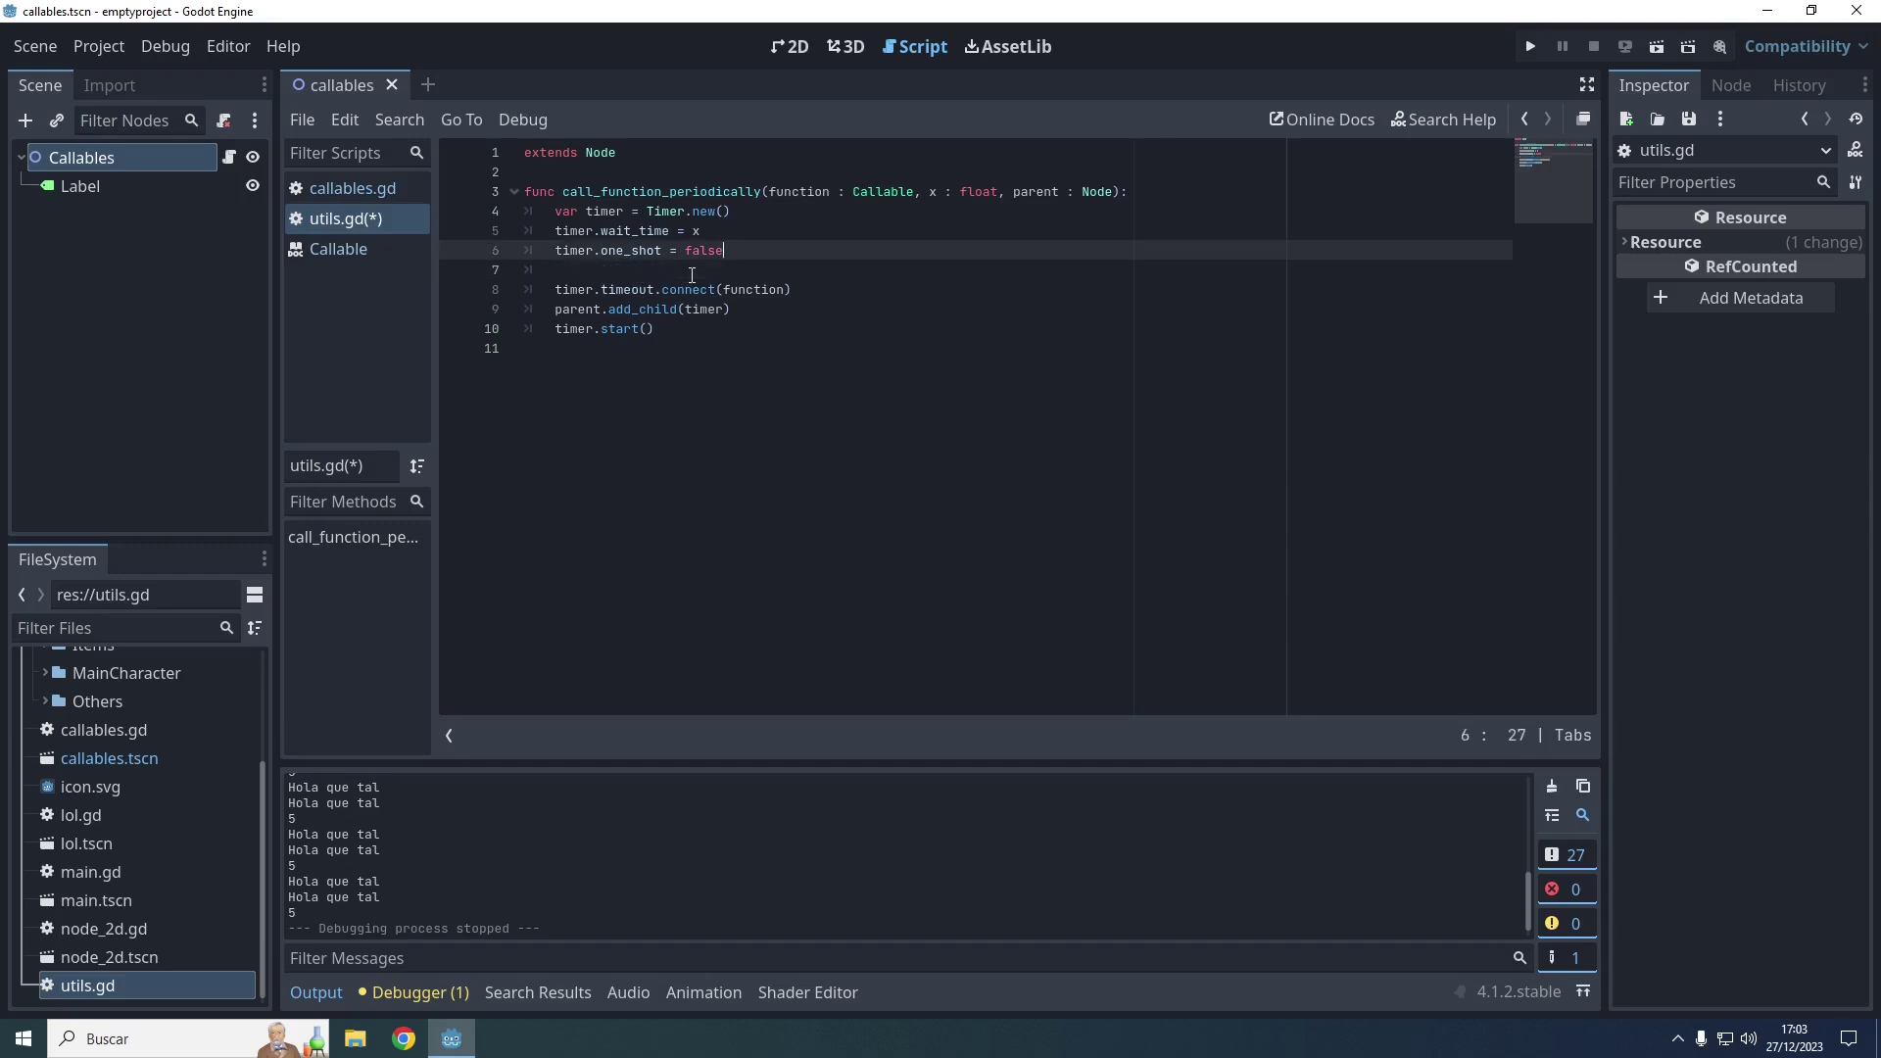
key("ctrl+s")
- Review the call_function_periodically signature, then switch to callables.gd
left_click_drag(731, 307, 503, 190)
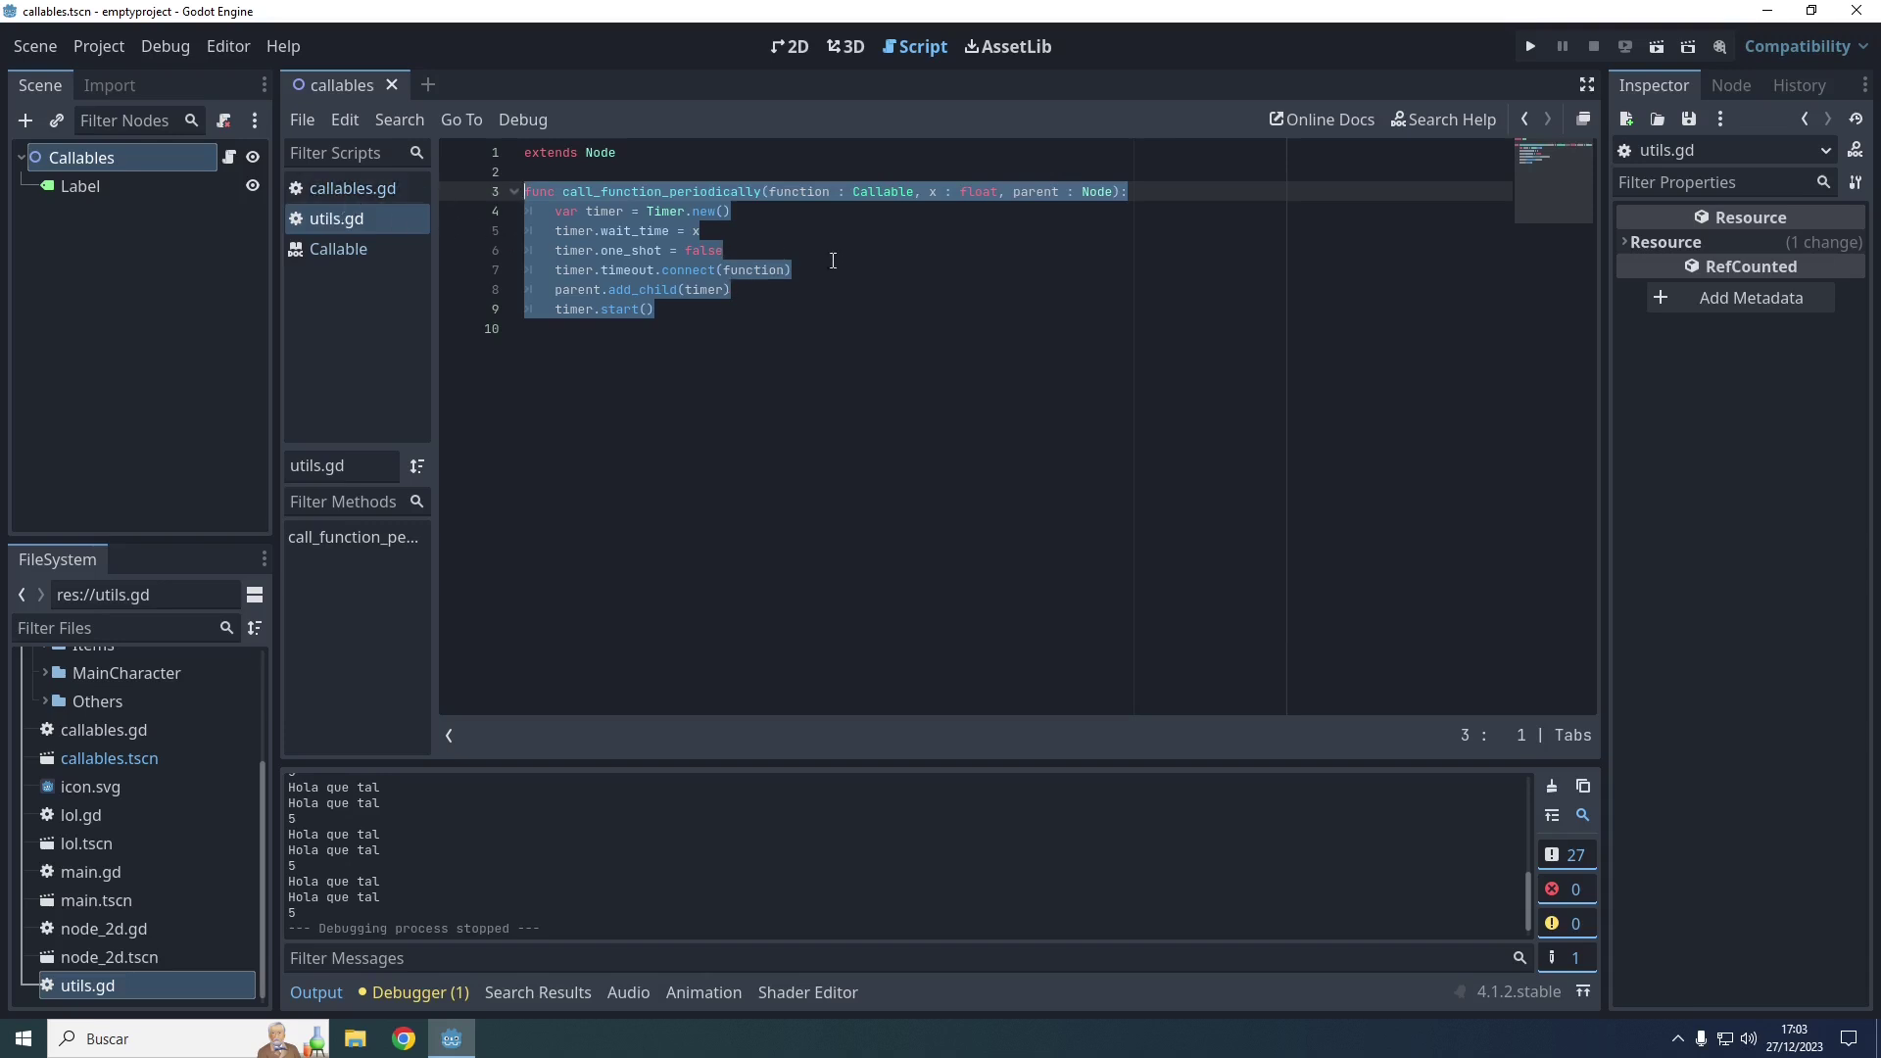
left_click(738, 240)
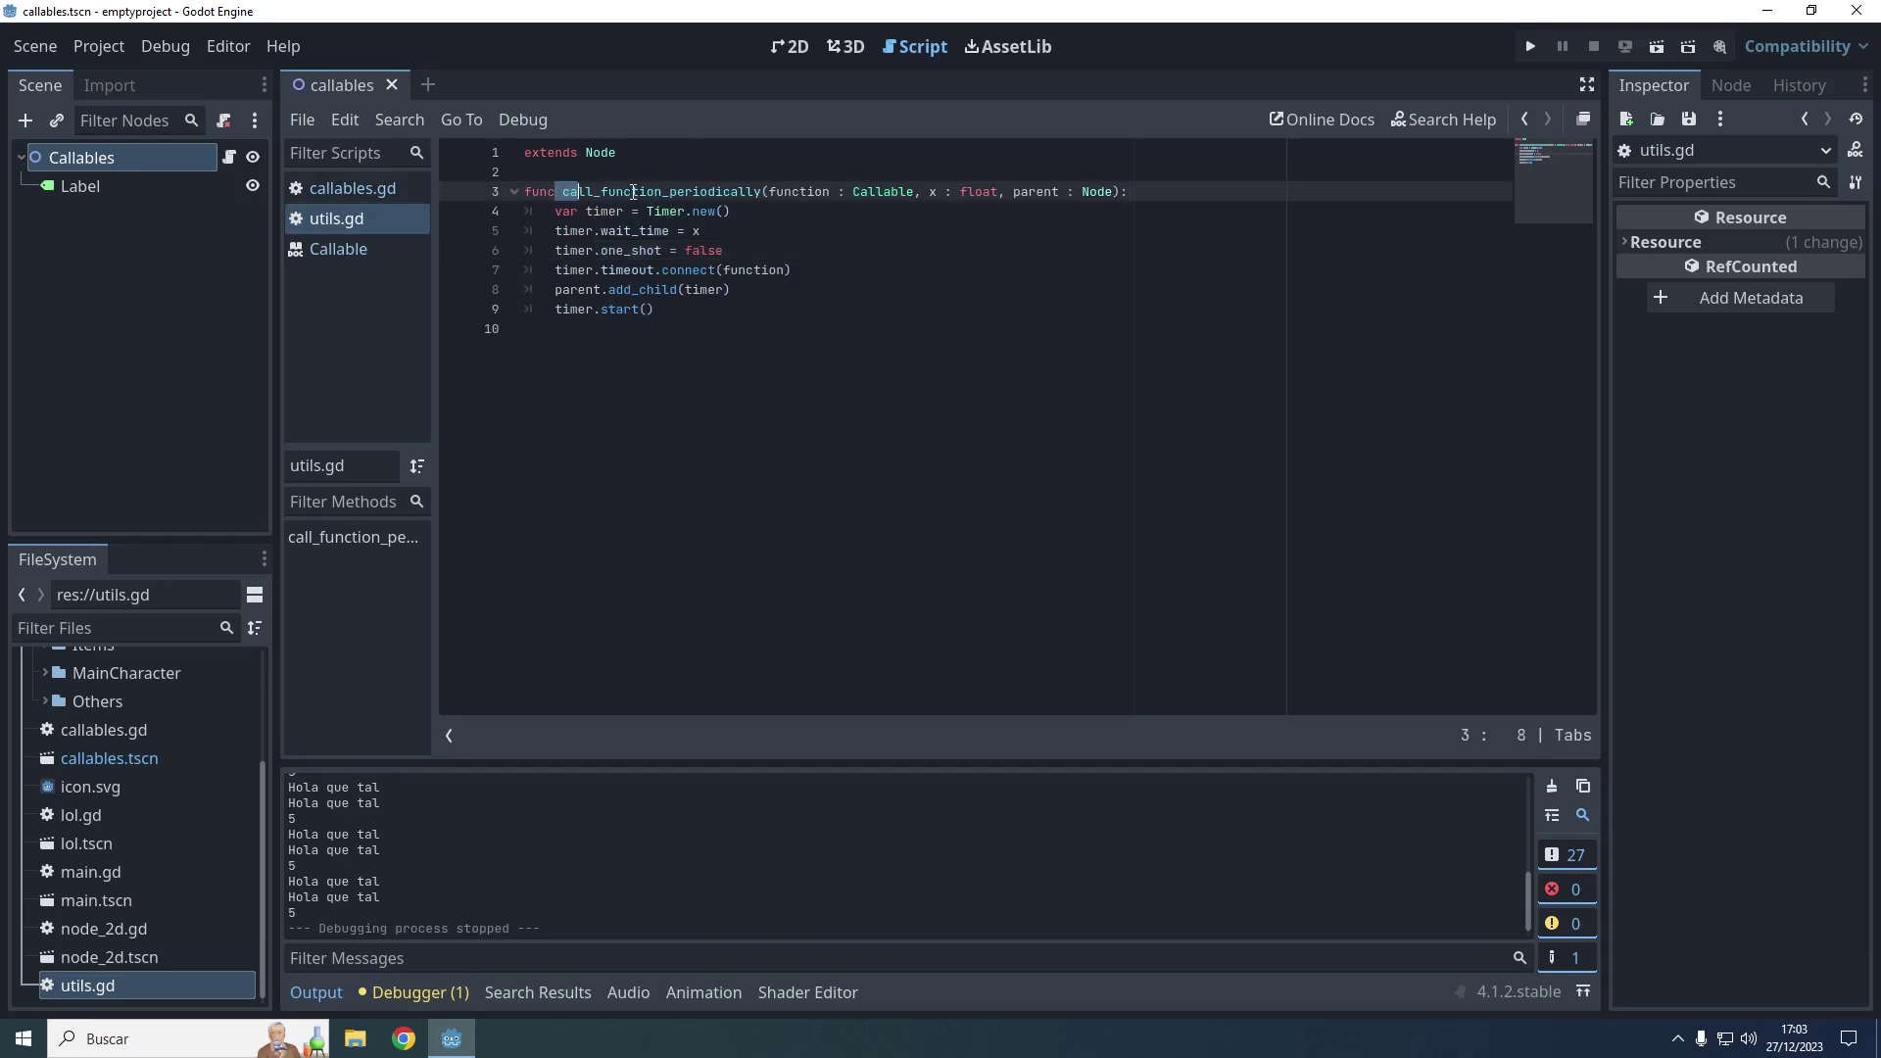
left_click_drag(564, 192, 831, 192)
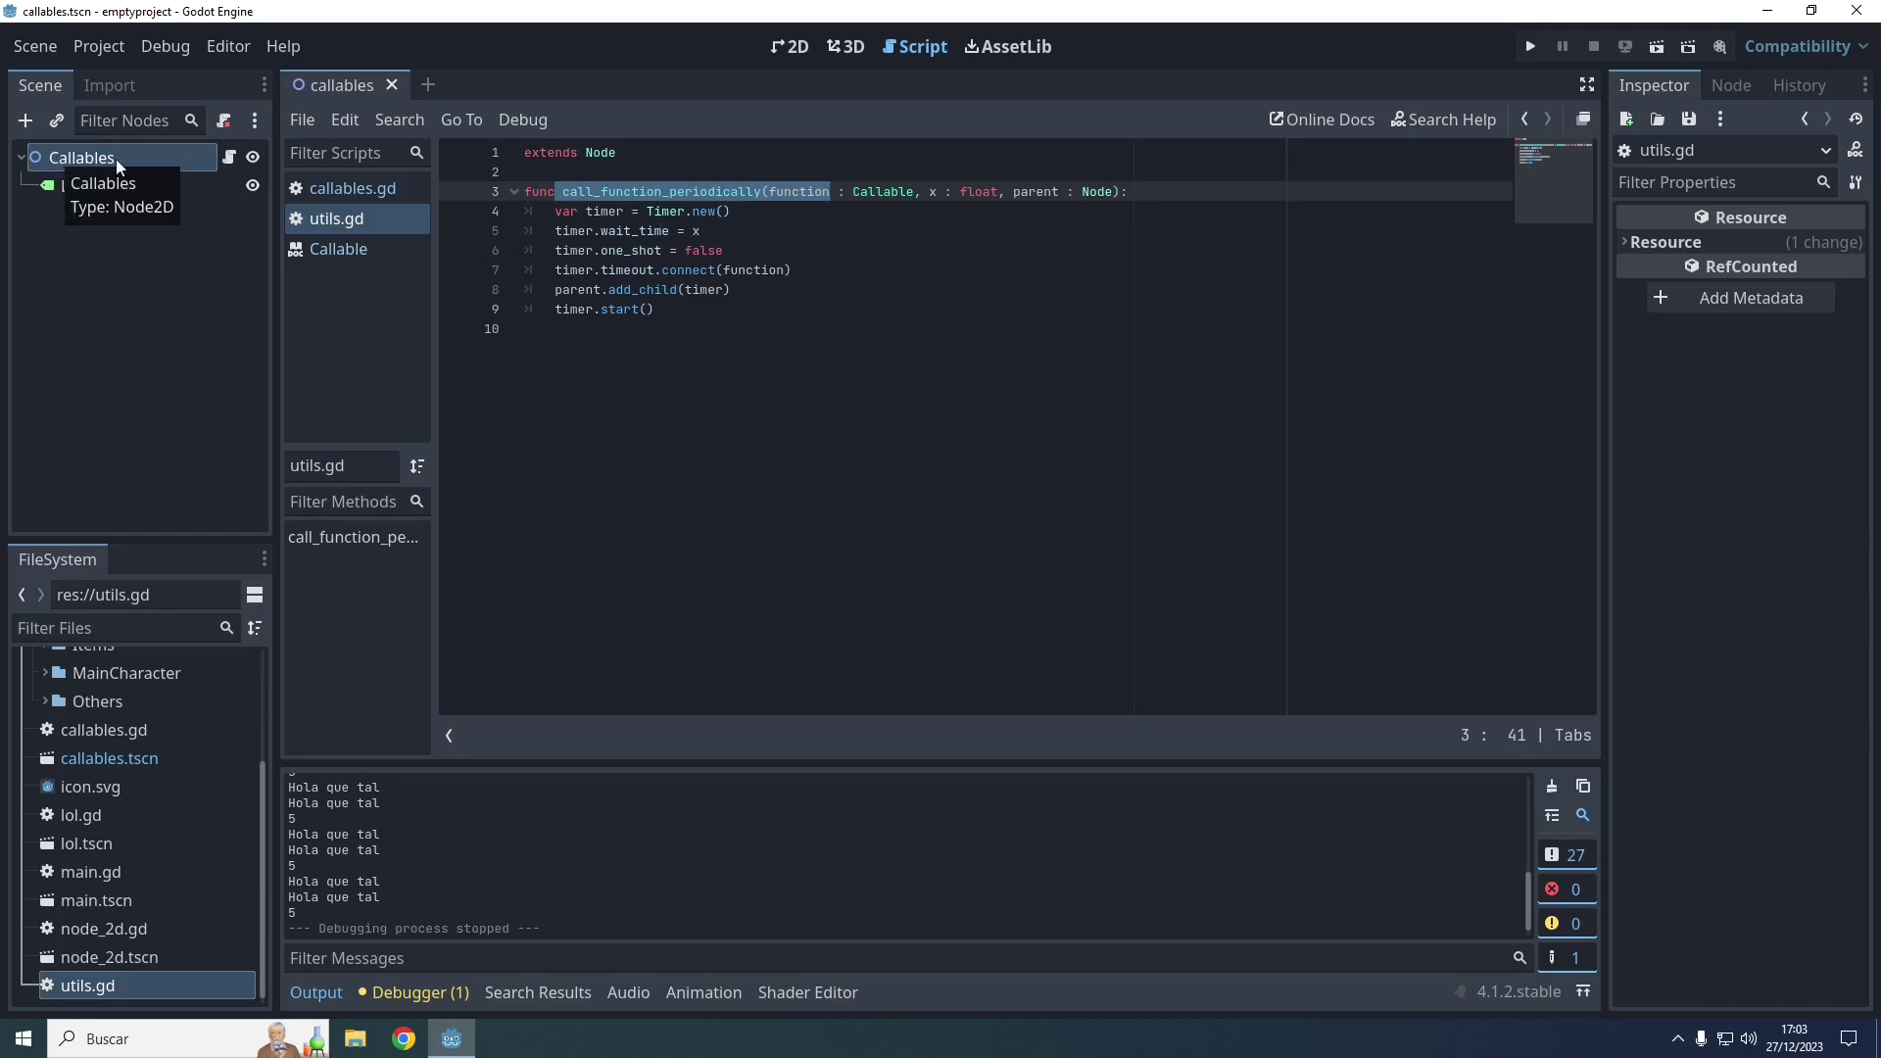
left_click(758, 208)
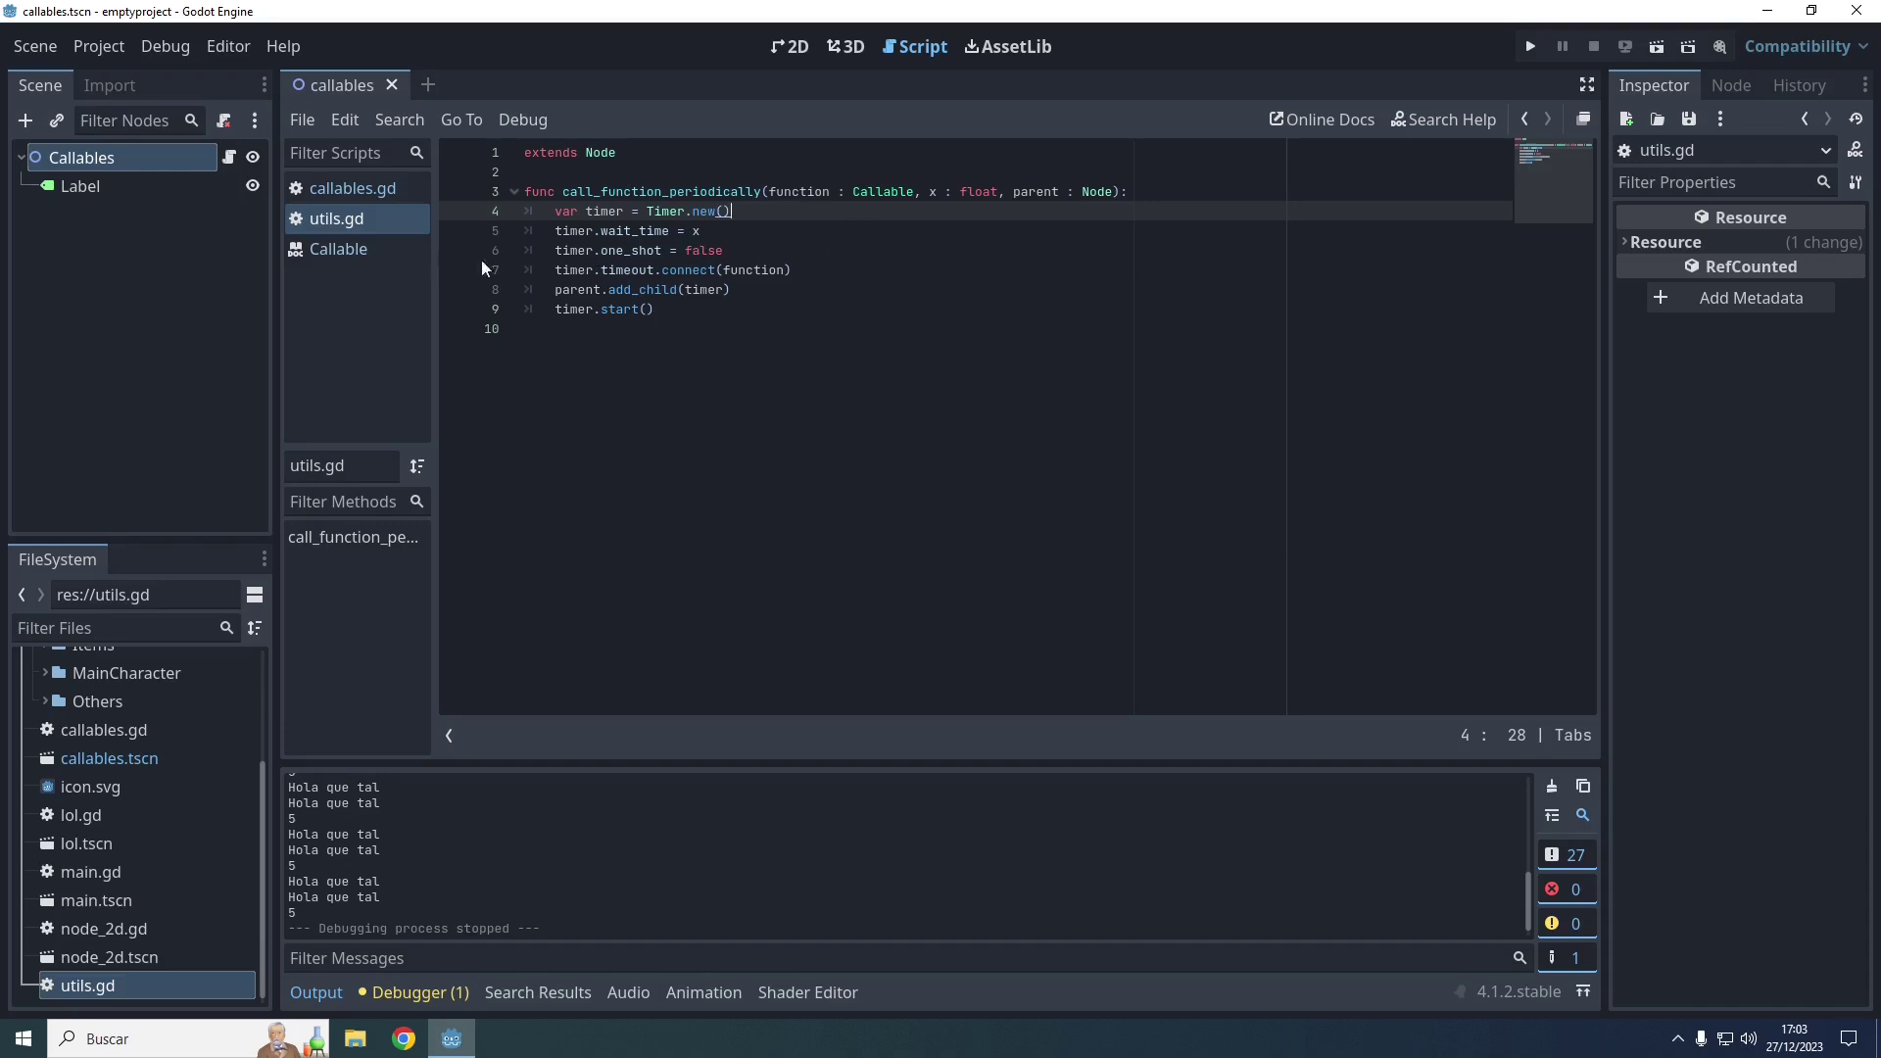
left_click(357, 188)
left_click(776, 257)
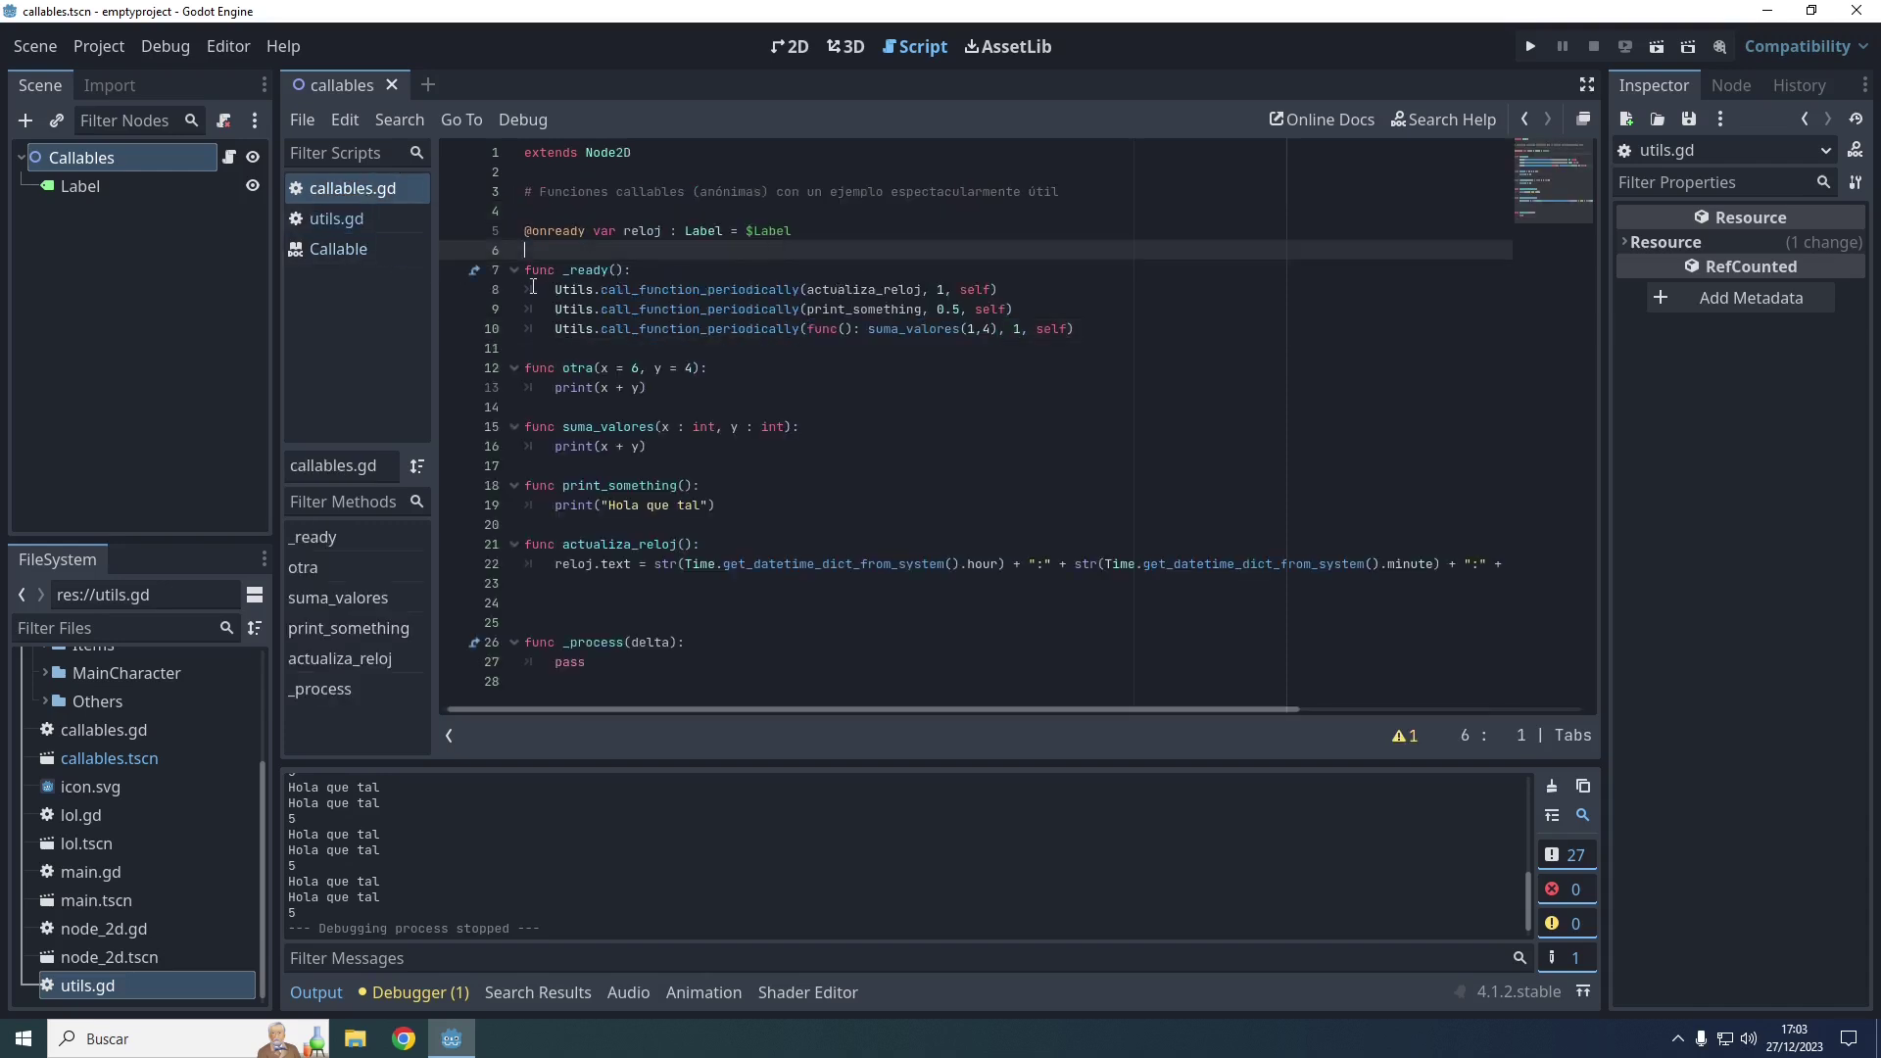
- Insert 'false,' as a new argument in the clock, print_something and lambda calls in callables.gd
left_click_drag(549, 289, 800, 289)
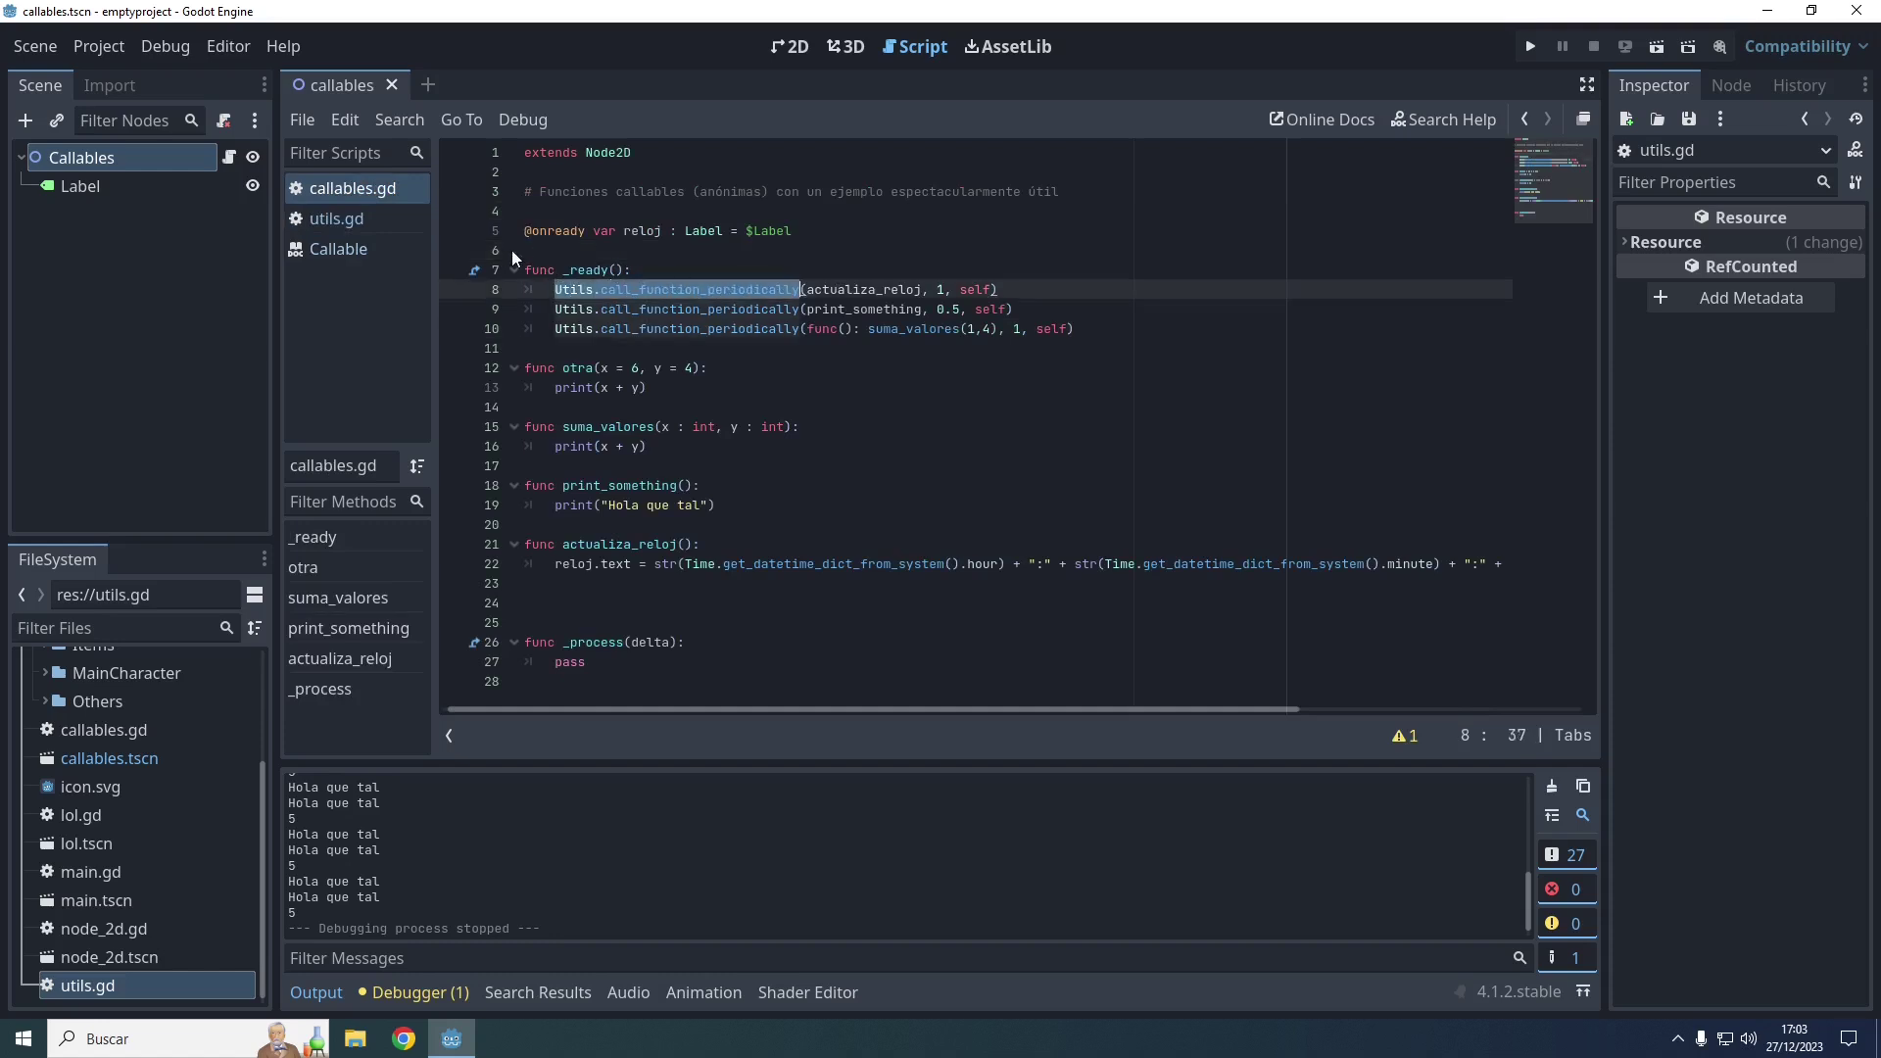
left_click_drag(994, 289, 806, 289)
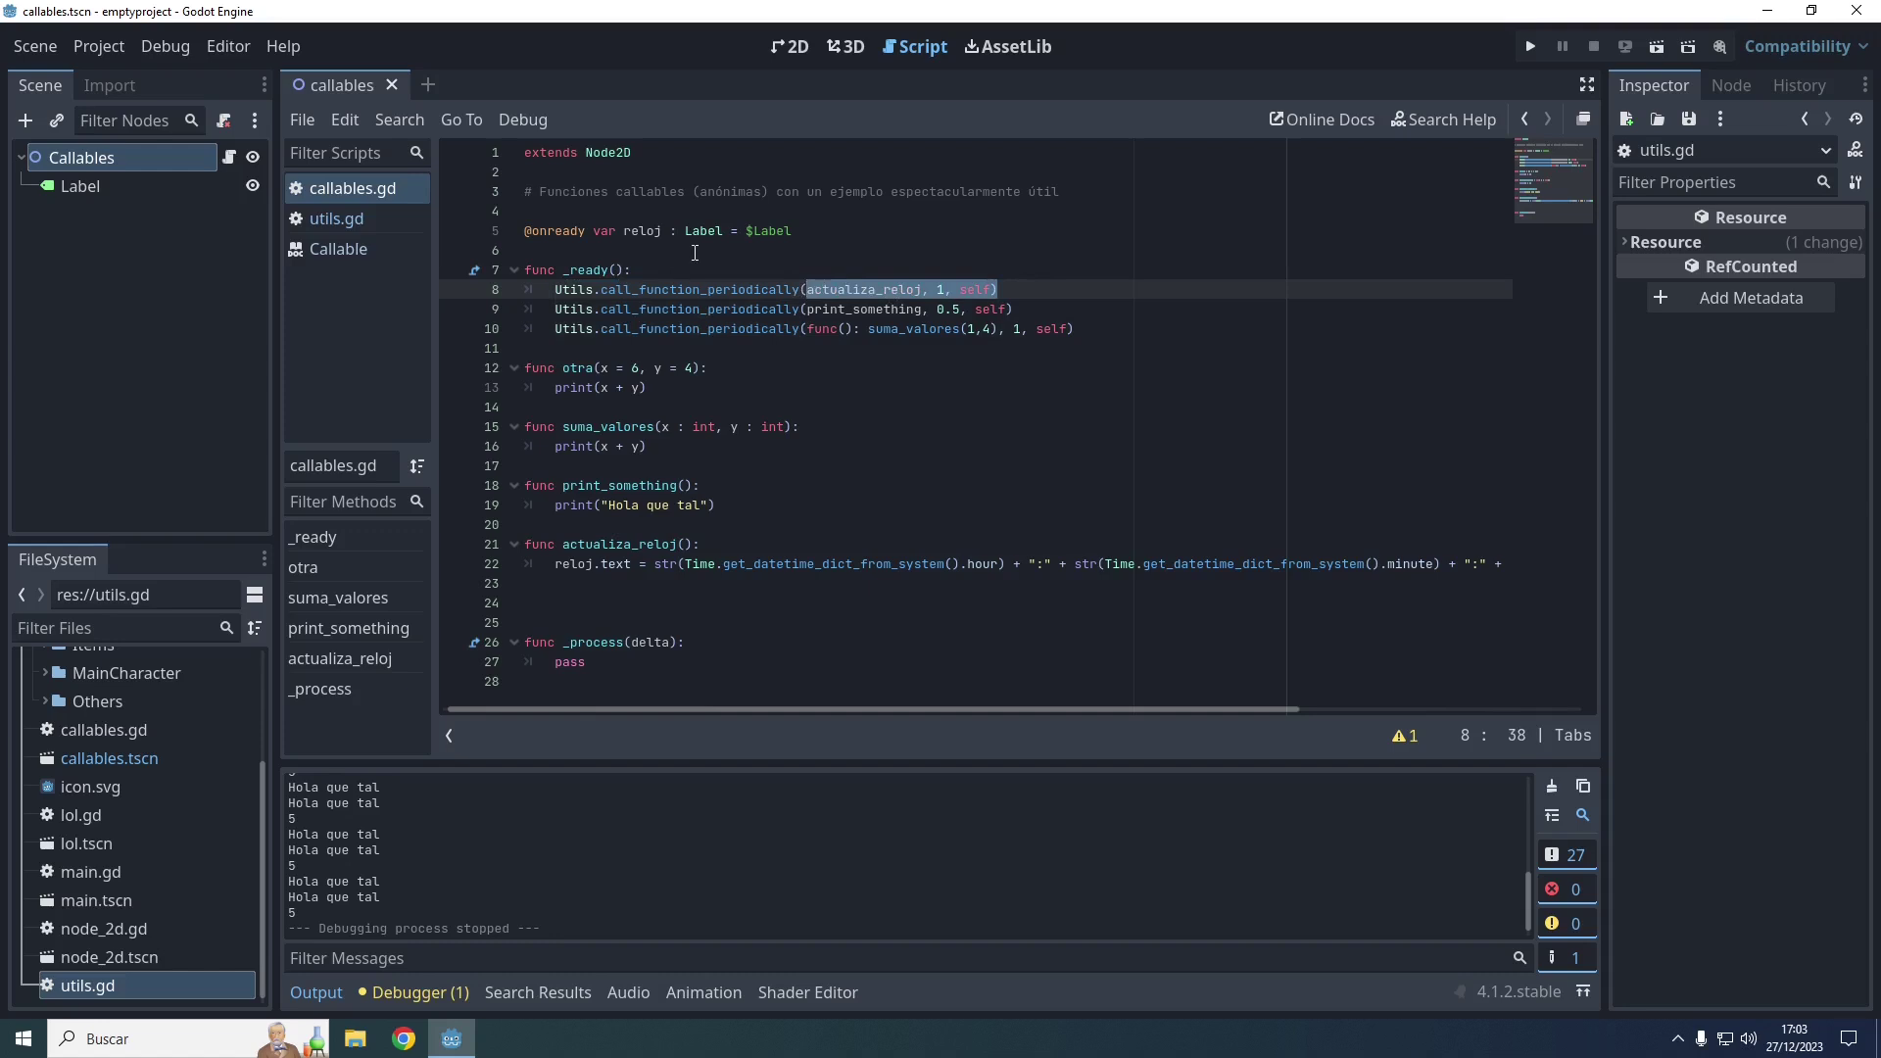
double_click(938, 289)
left_click(1010, 286)
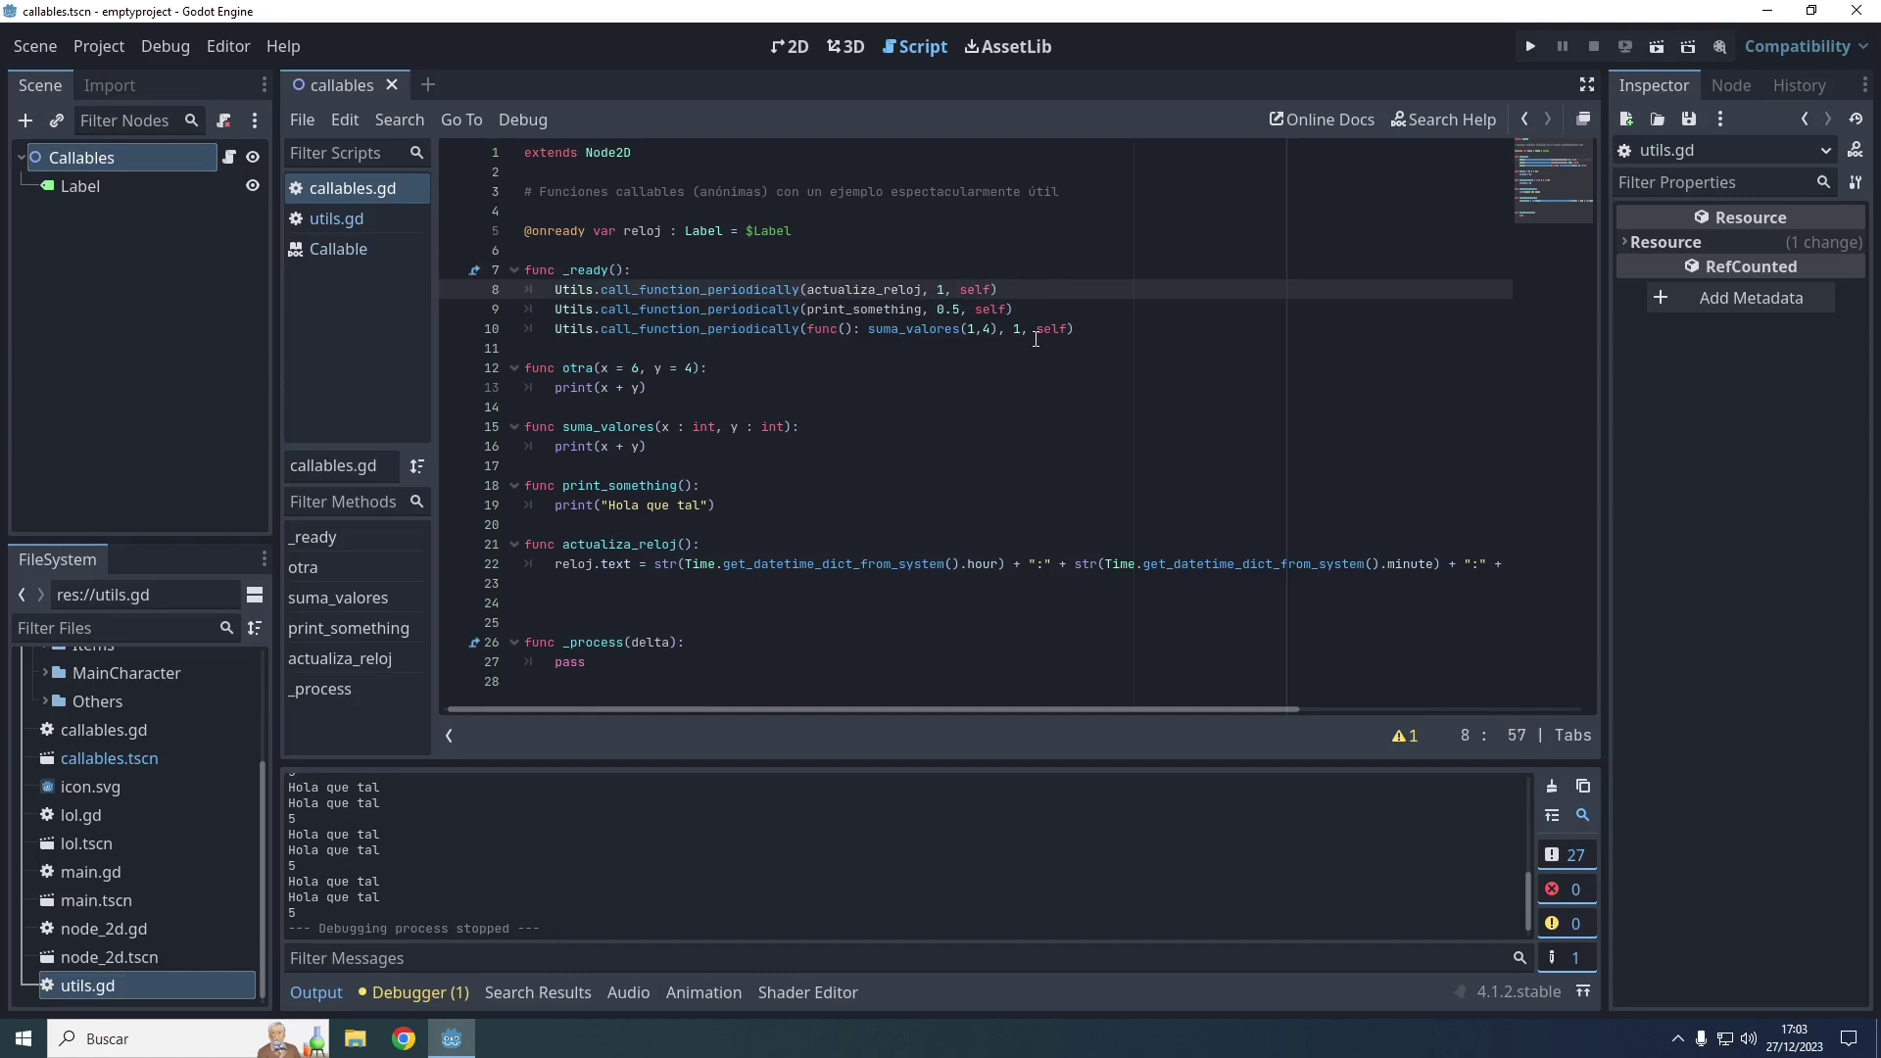
type("fals")
type("e,")
key("Down")
key("Left")
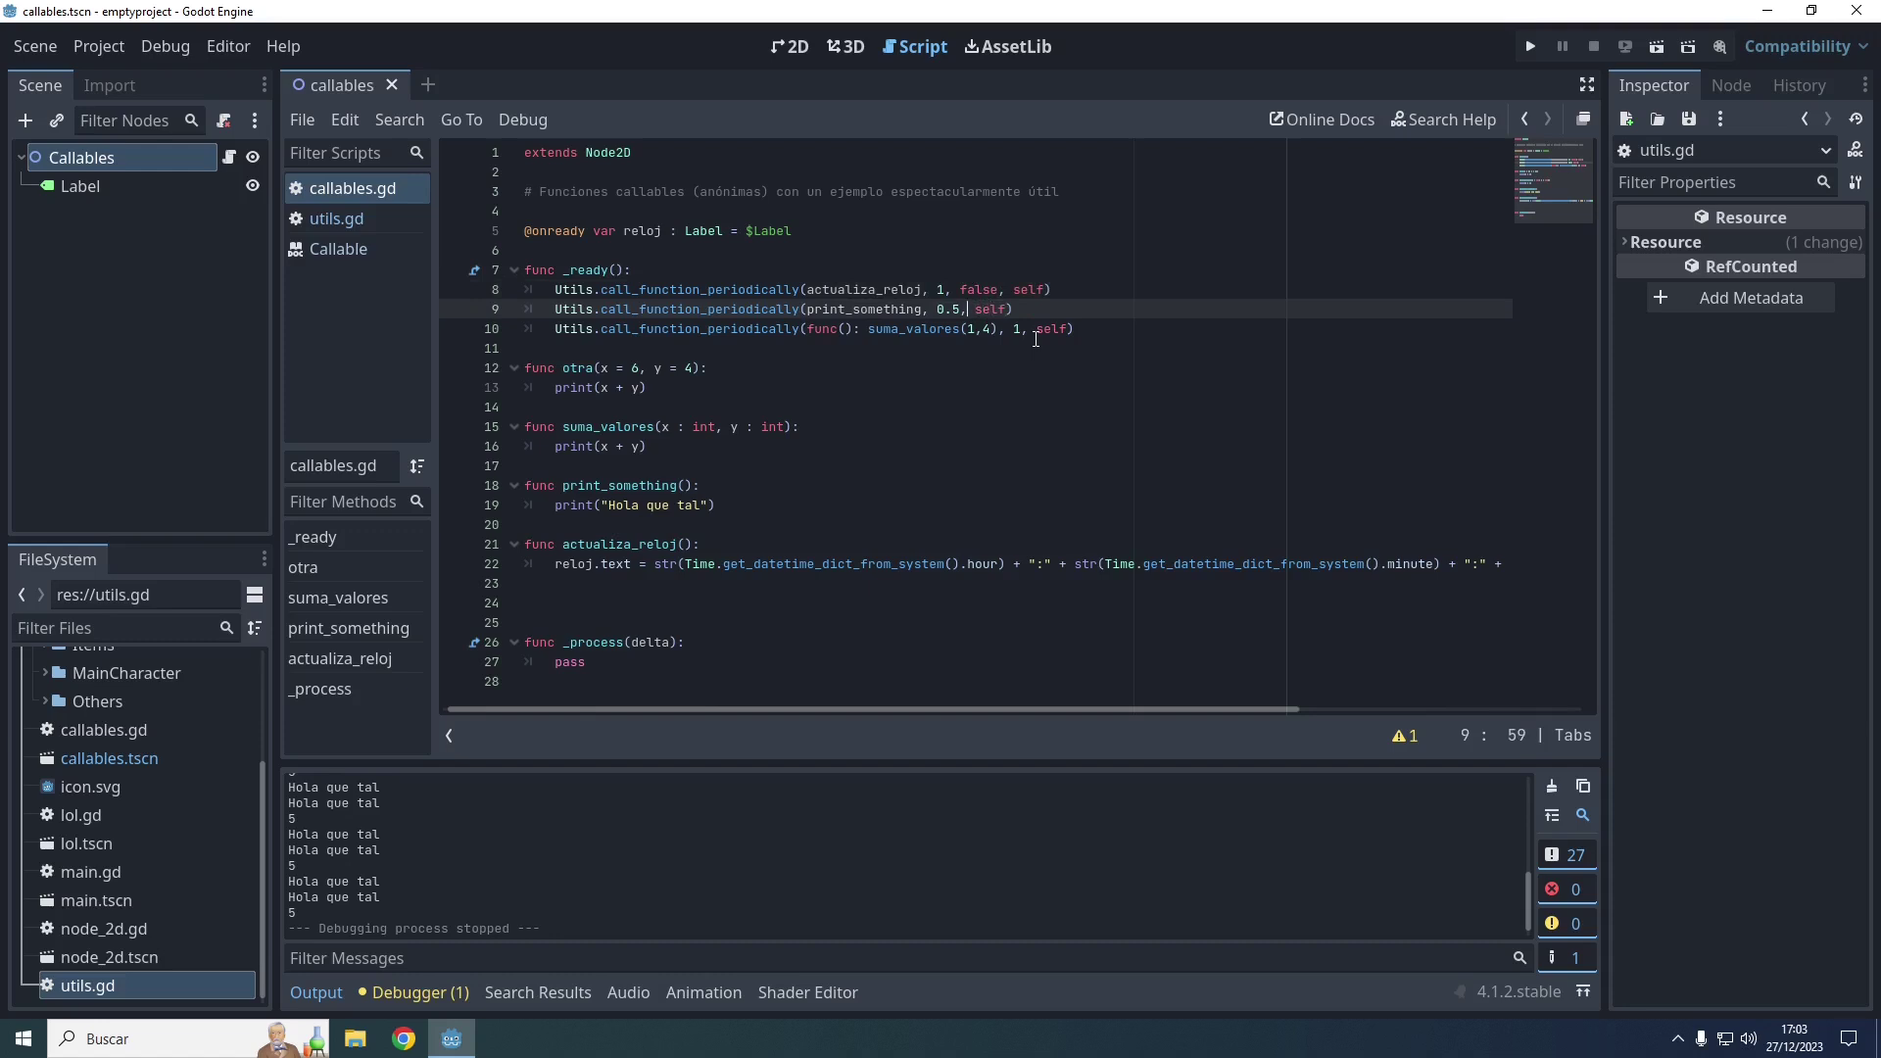
type("false,")
key("Down")
type("fals")
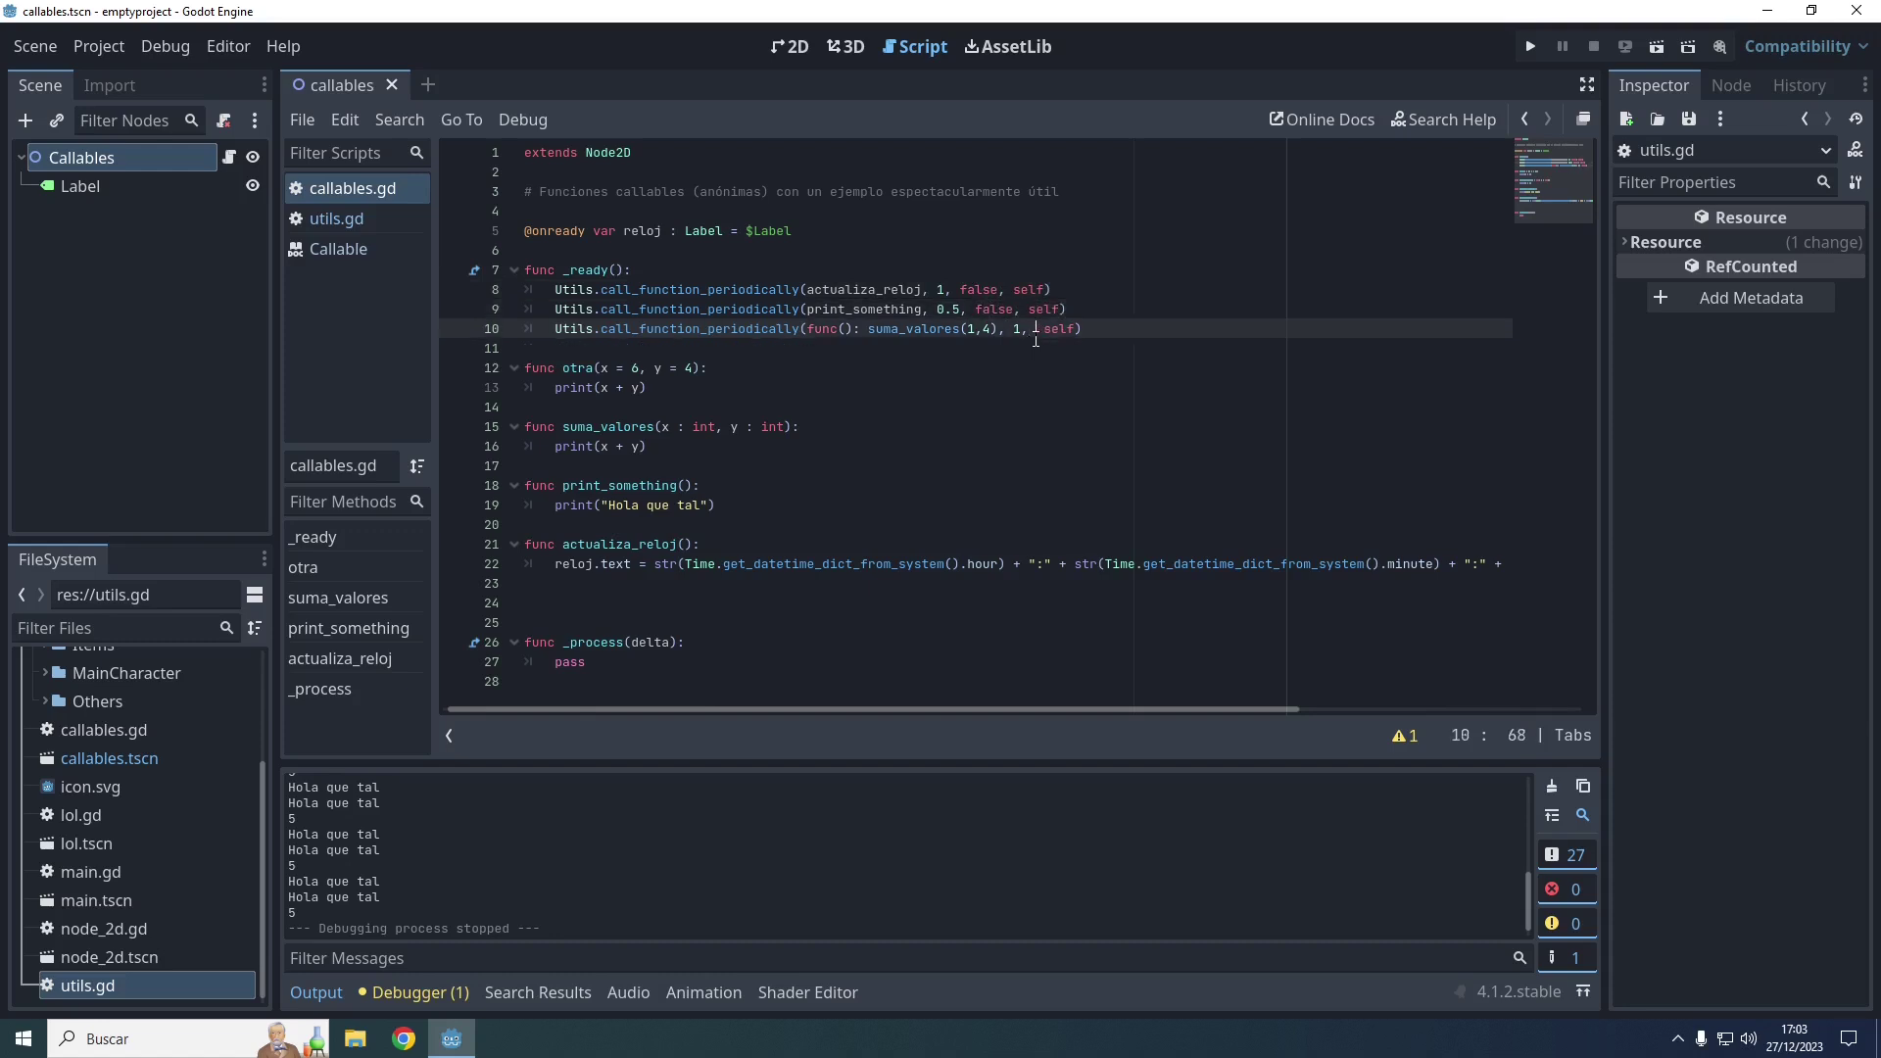
type("e,")
- Add a one_shot_bool bool parameter in utils.gd, assign it to timer.one_shot, and run the game
left_click(333, 218)
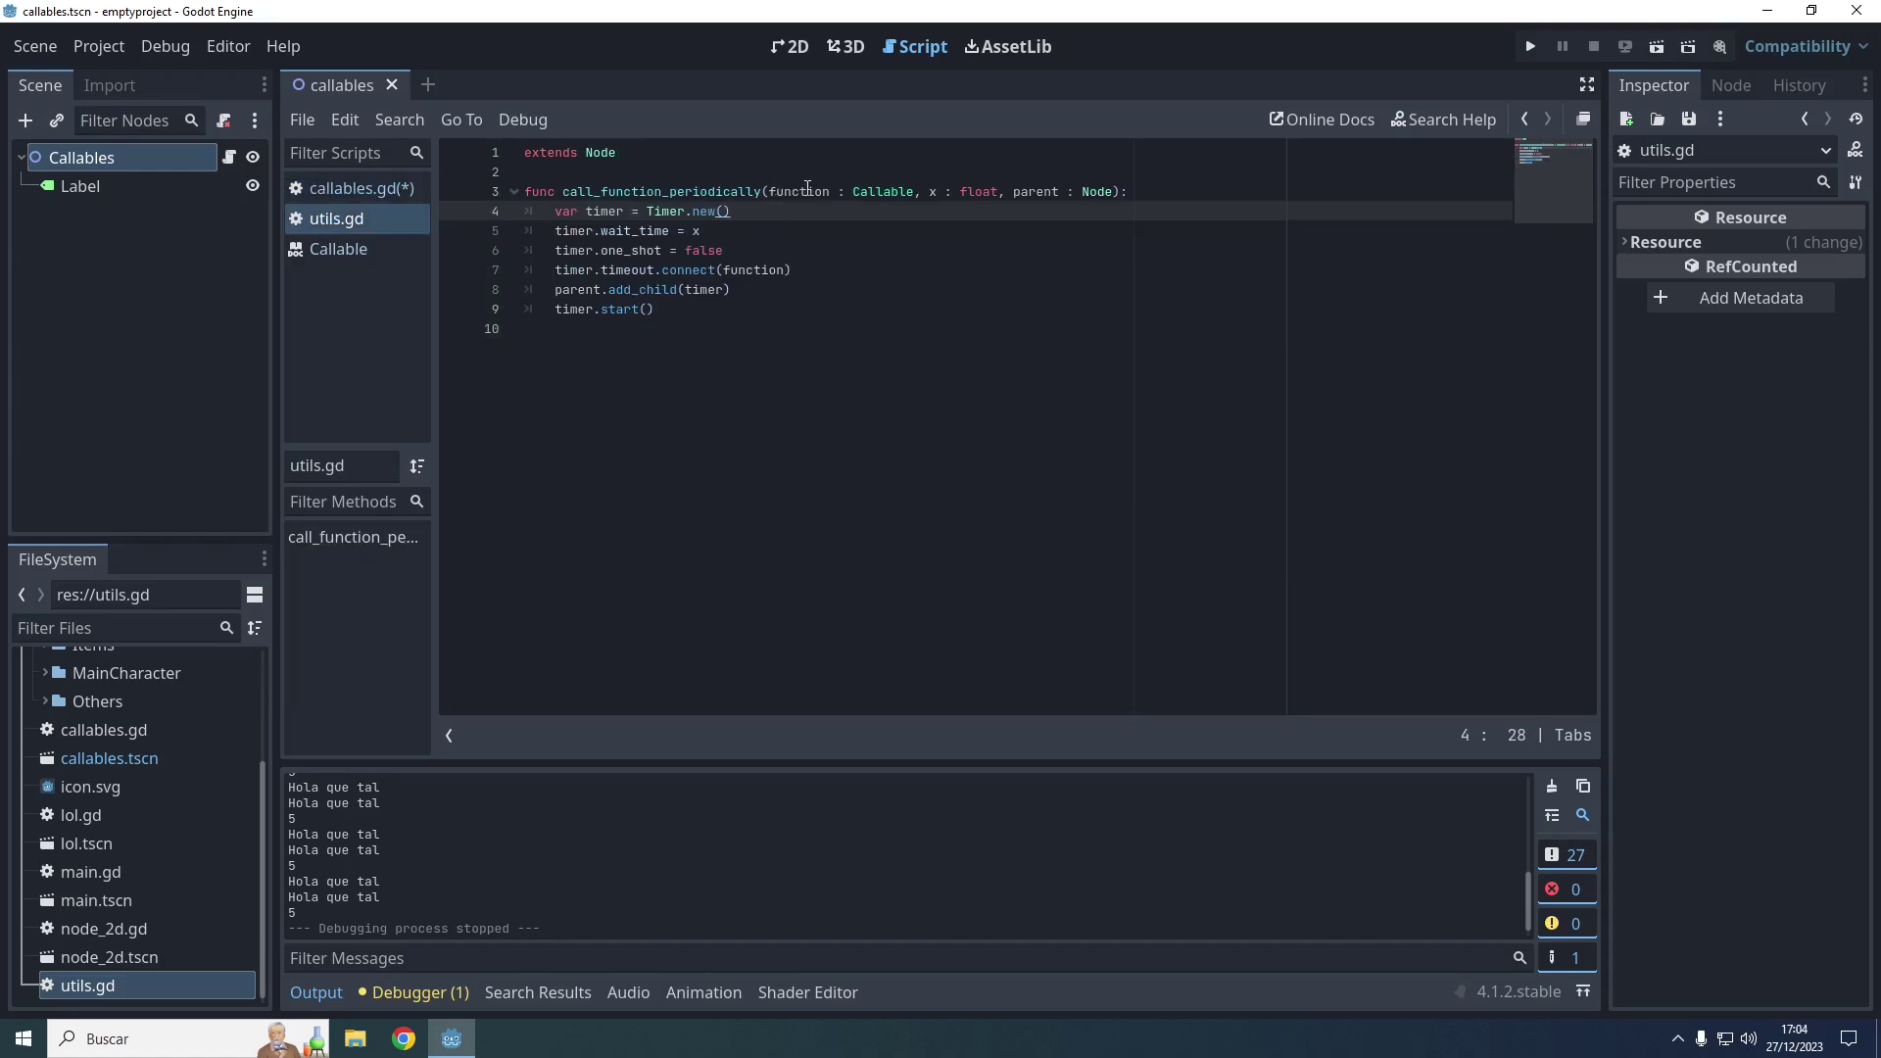
left_click(1004, 192)
type(",")
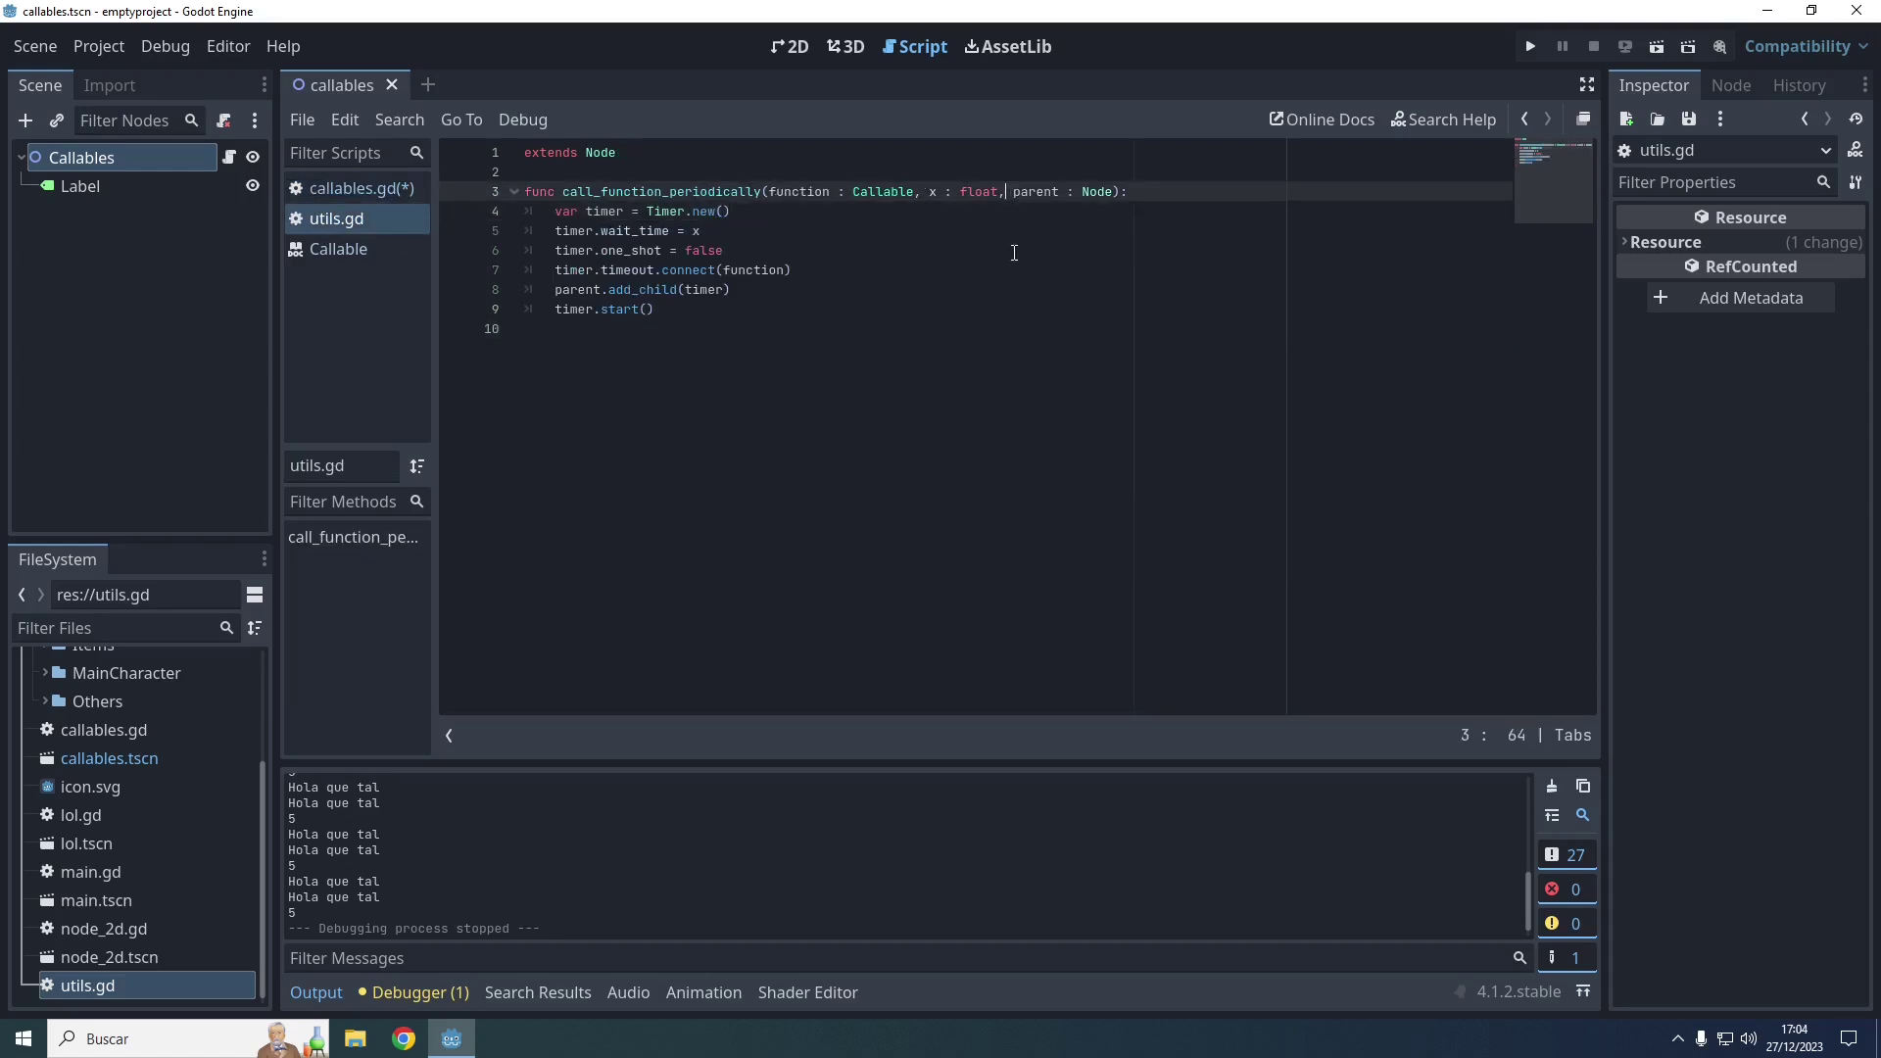
type(" one_shot_")
type("bool ")
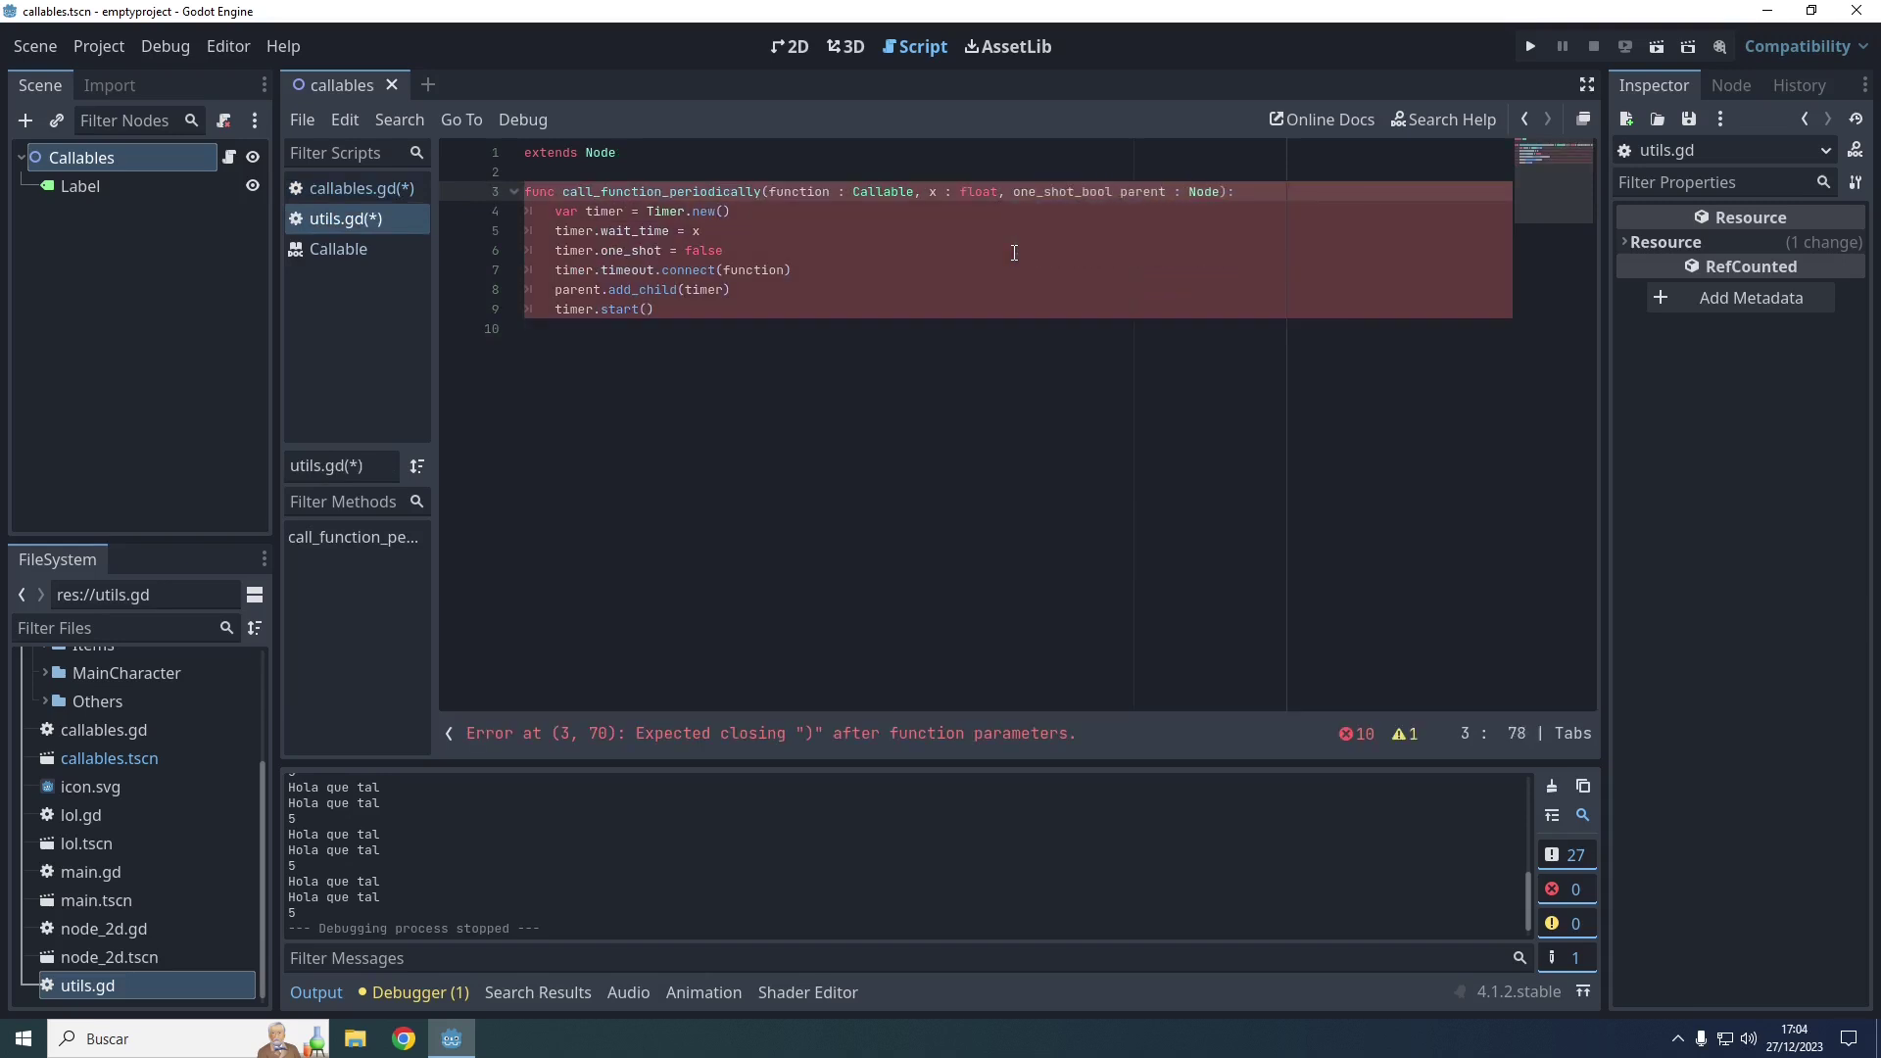
type("l ")
type(" bool,")
key("Delete")
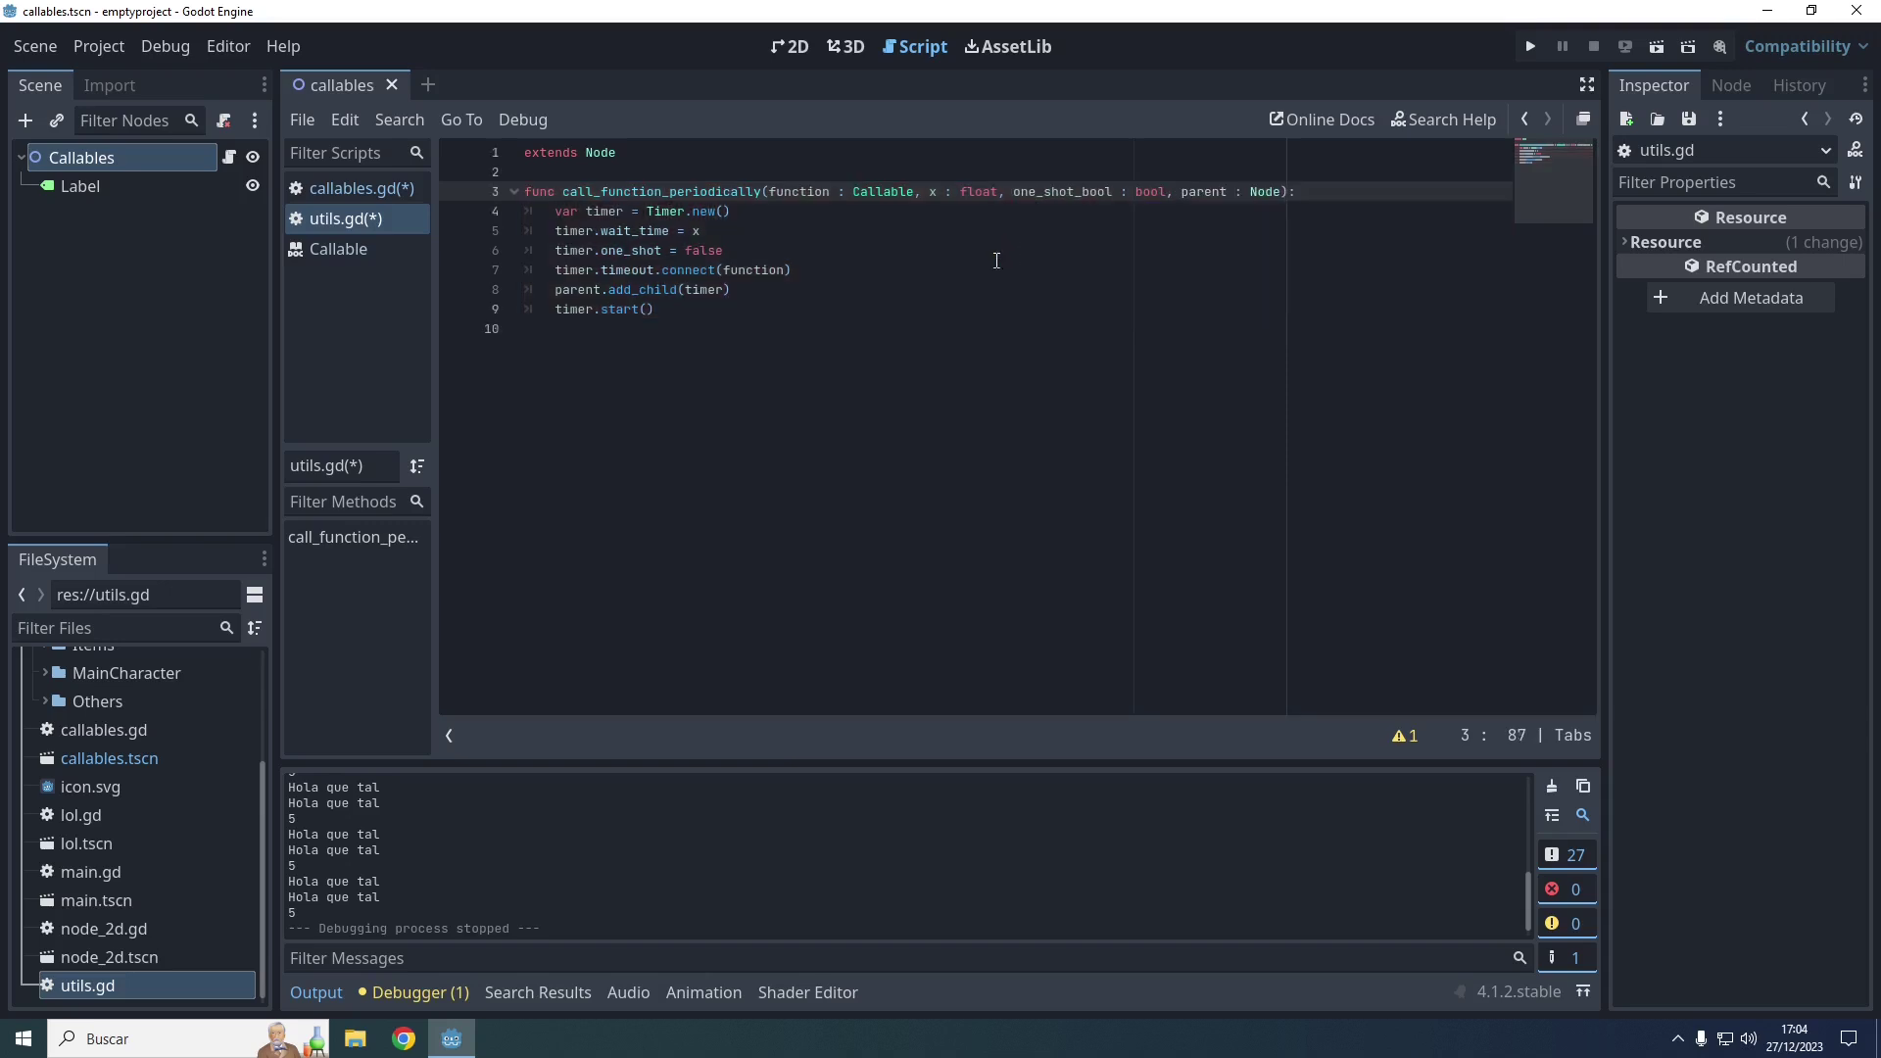
double_click(1058, 191)
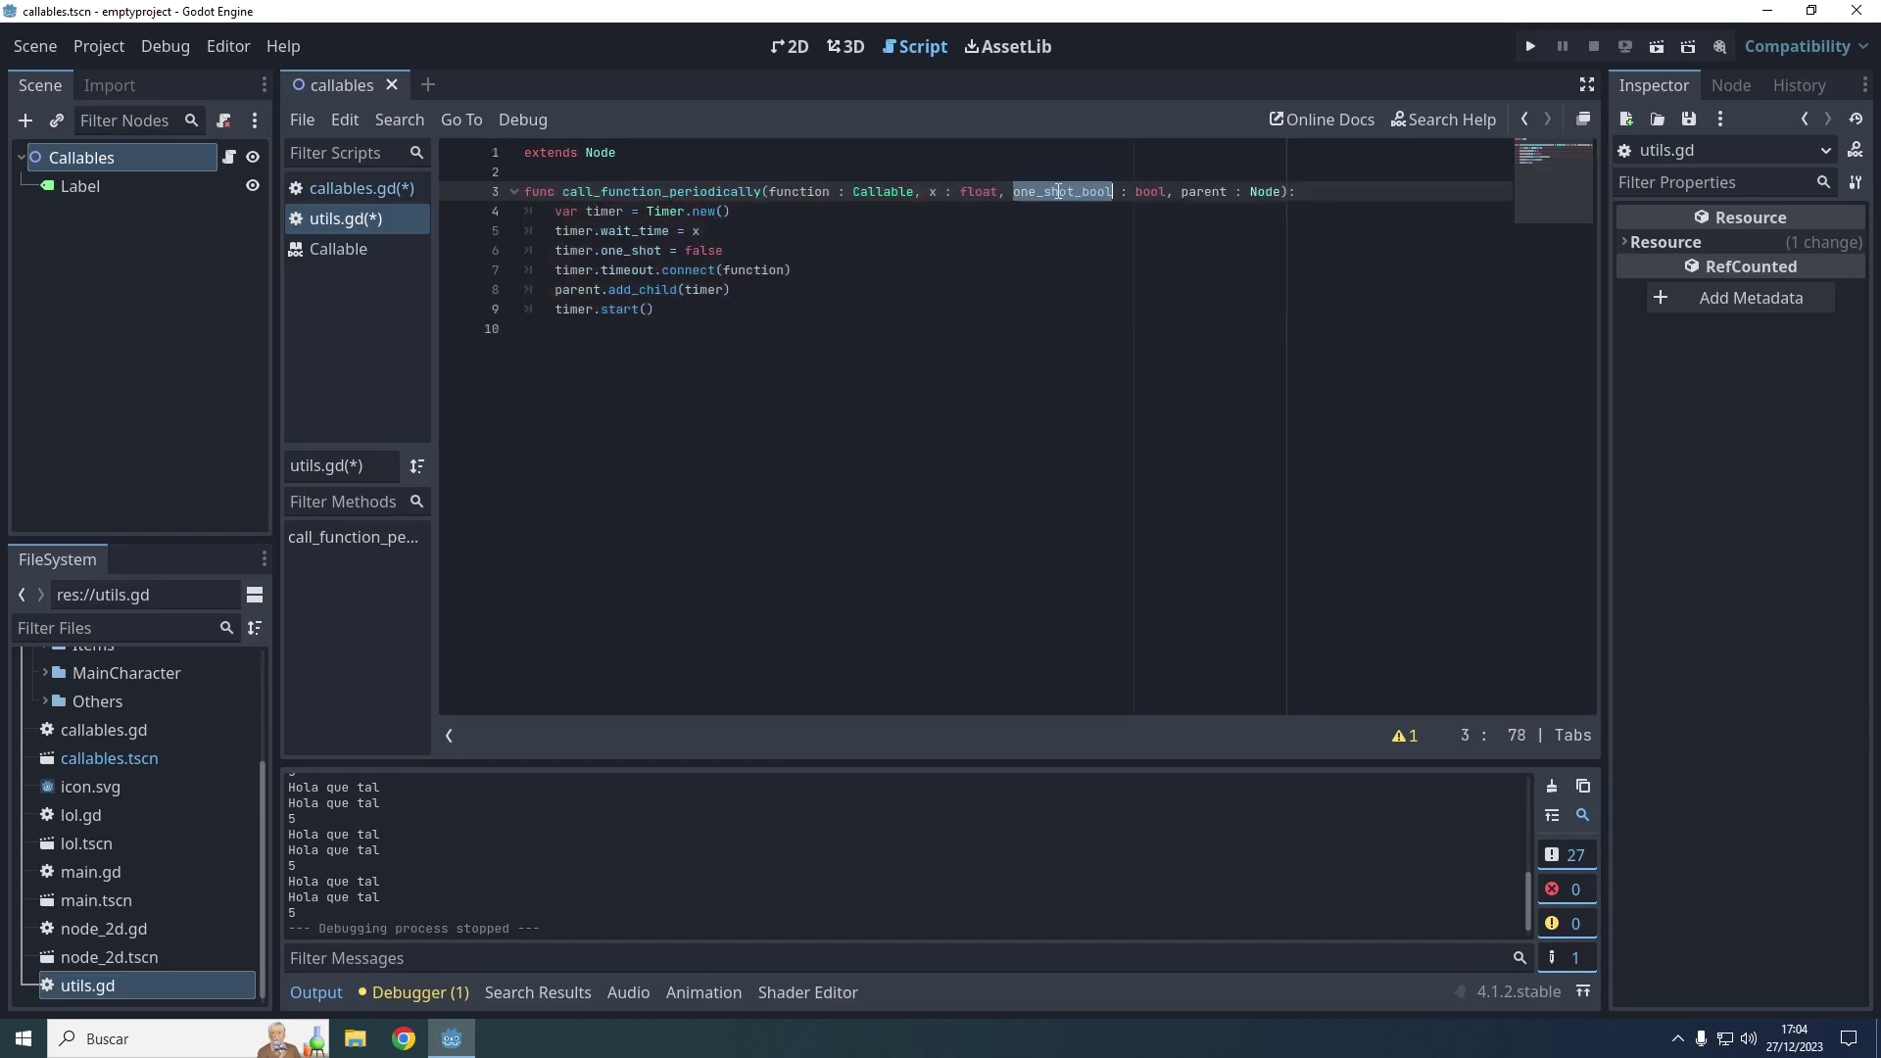
key("ctrl+c")
double_click(713, 250)
key("ctrl+v")
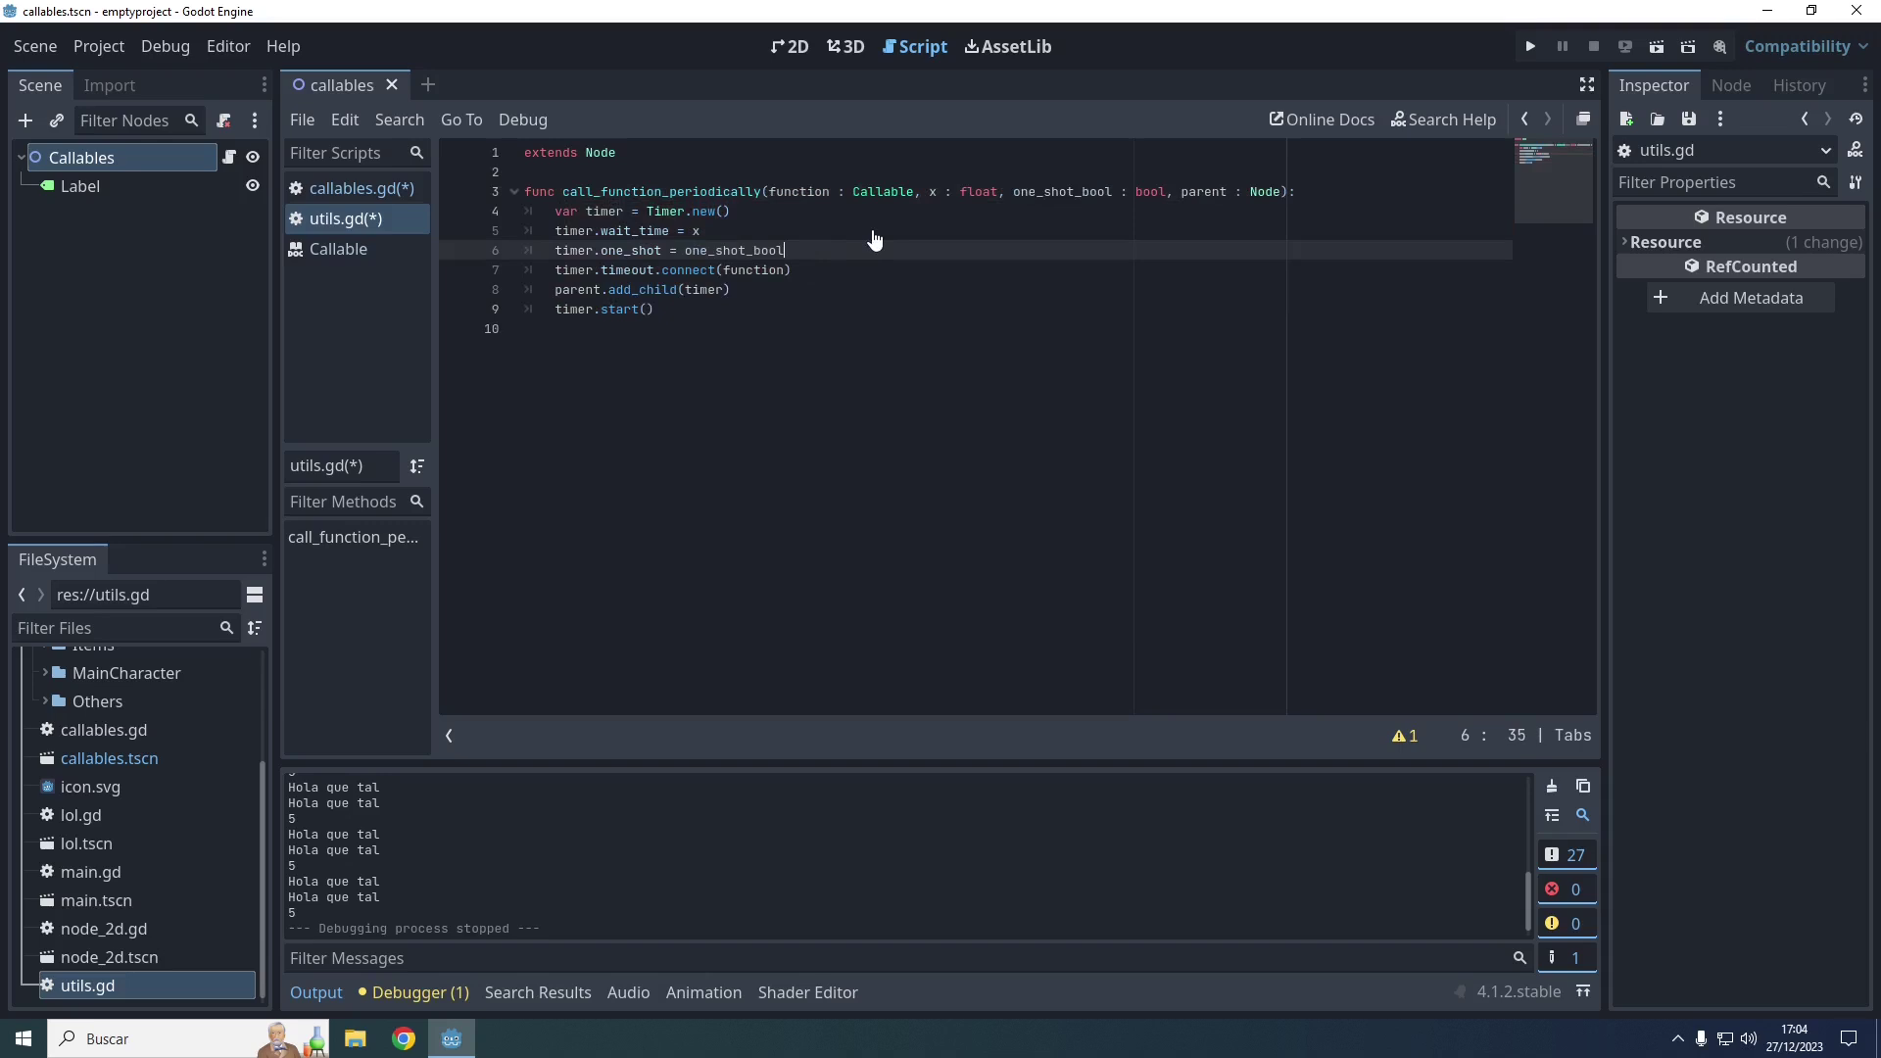
key("F5")
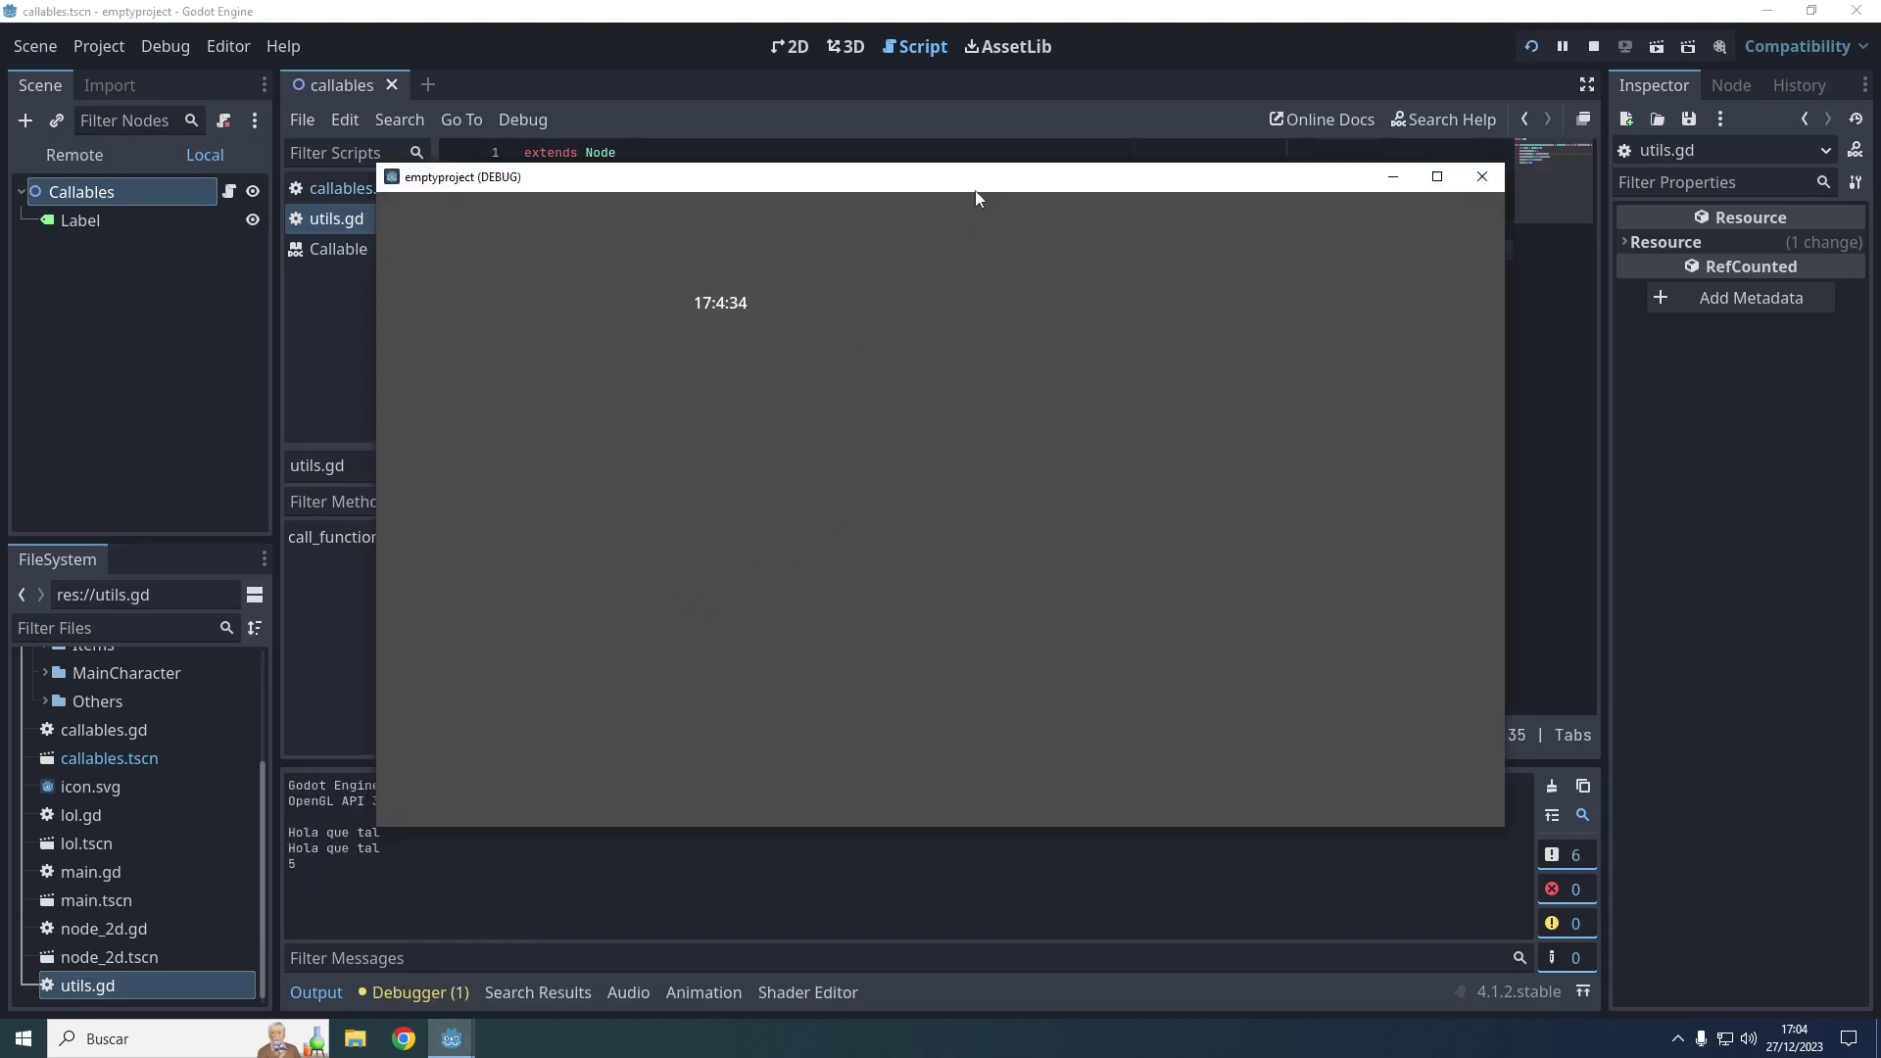
- Close the running clock game window and review the inline lambda call in callables.gd
left_click_drag(975, 190, 1339, 69)
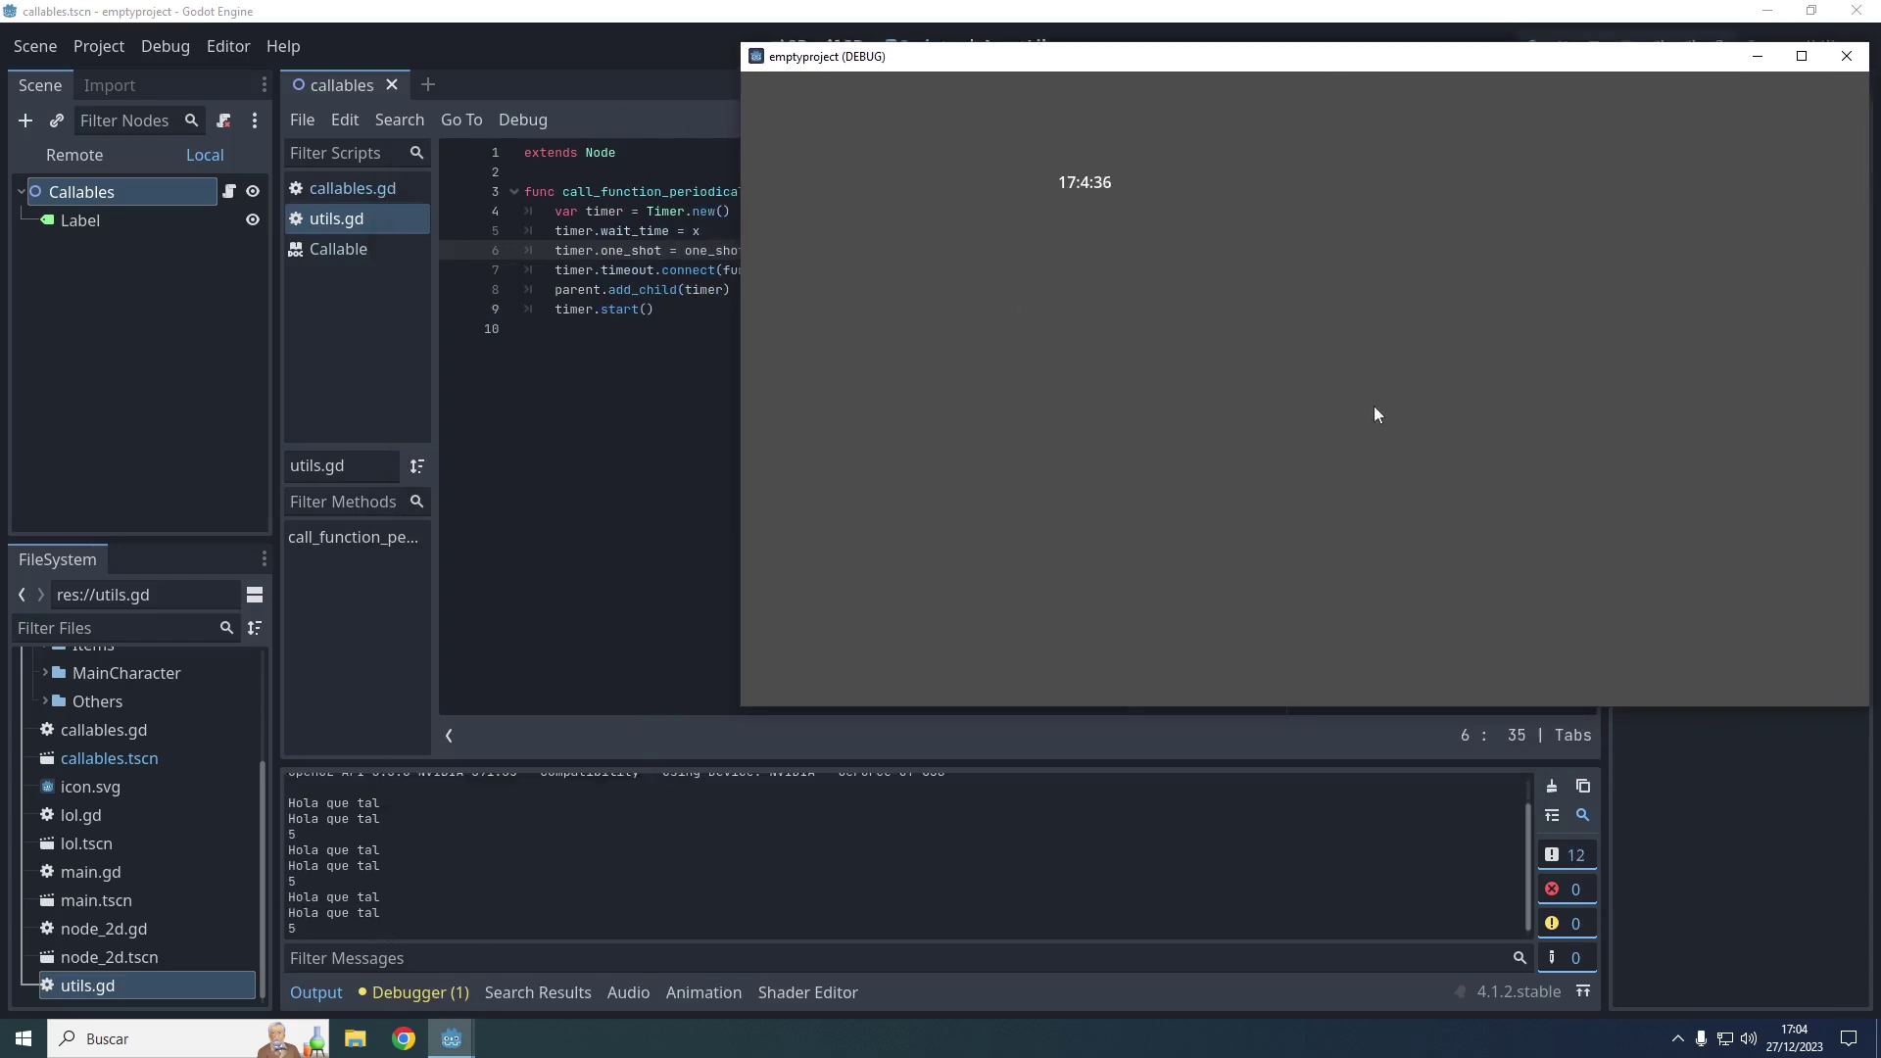
left_click_drag(1665, 61, 1437, 102)
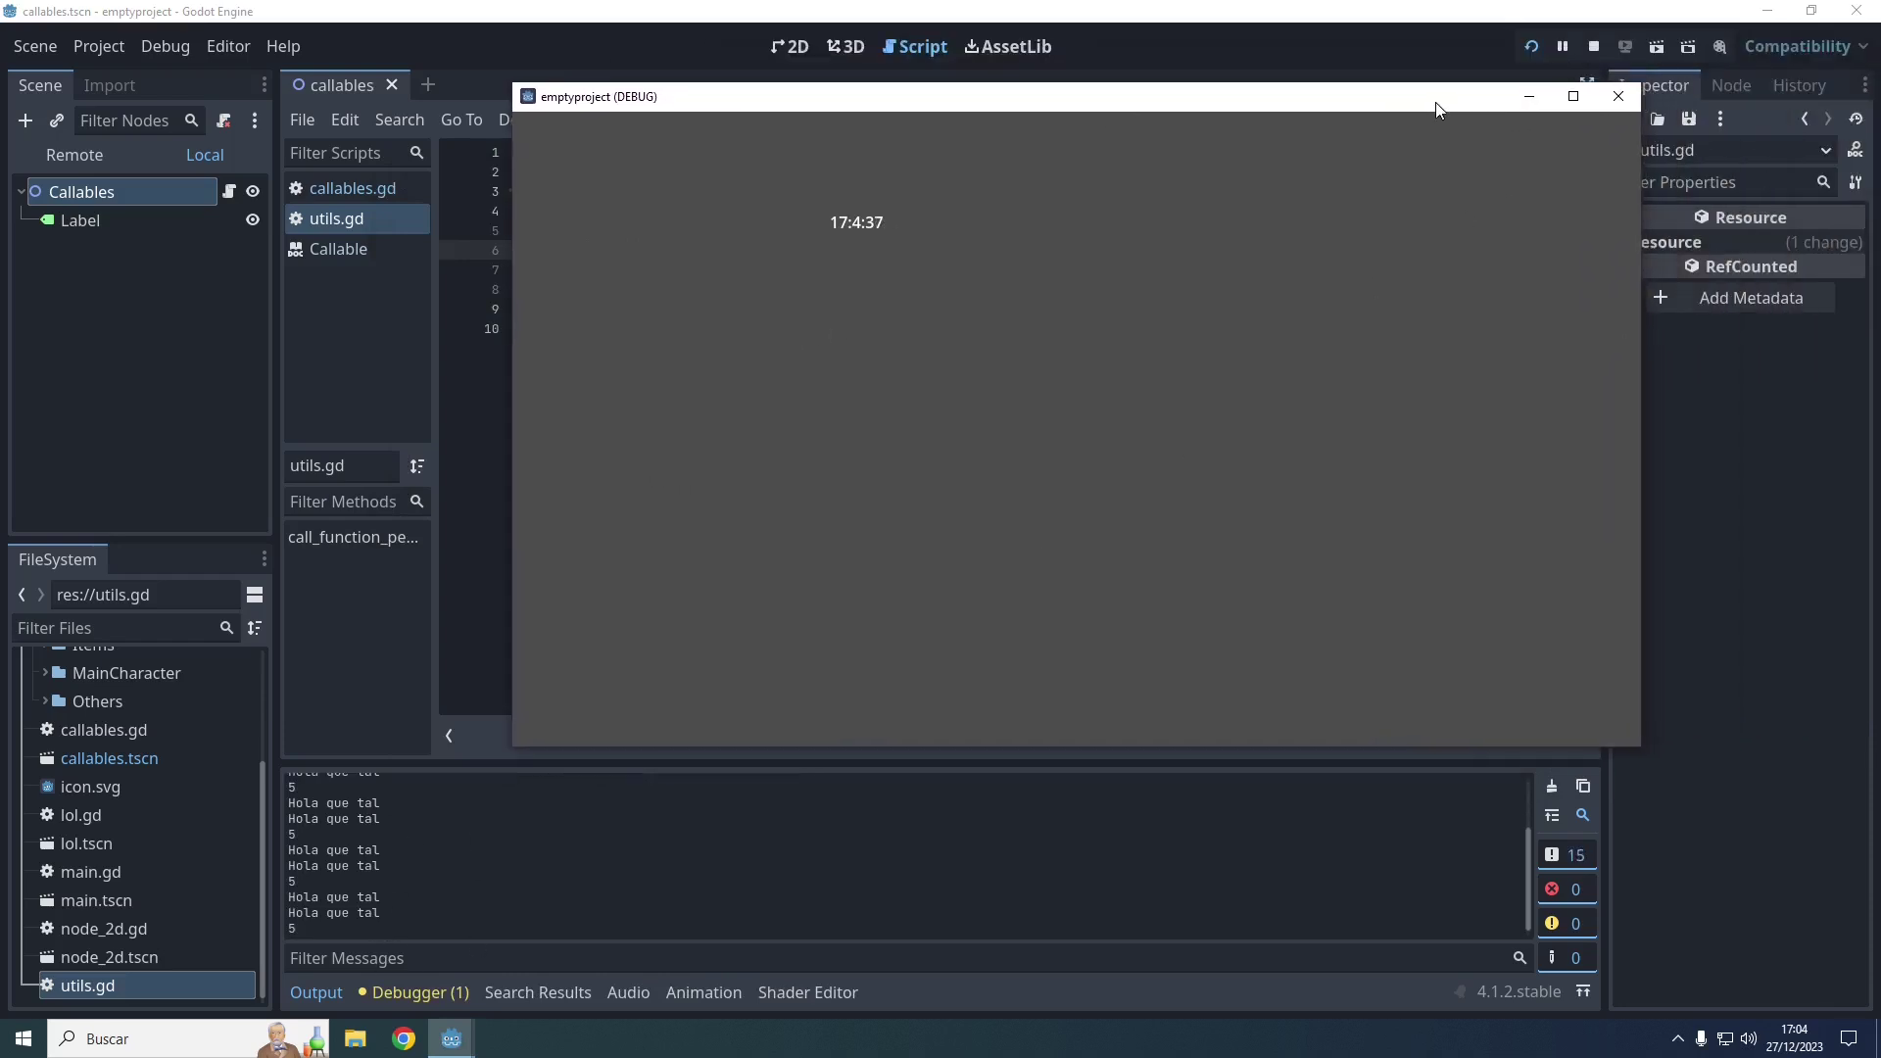
left_click(1626, 97)
left_click(925, 370)
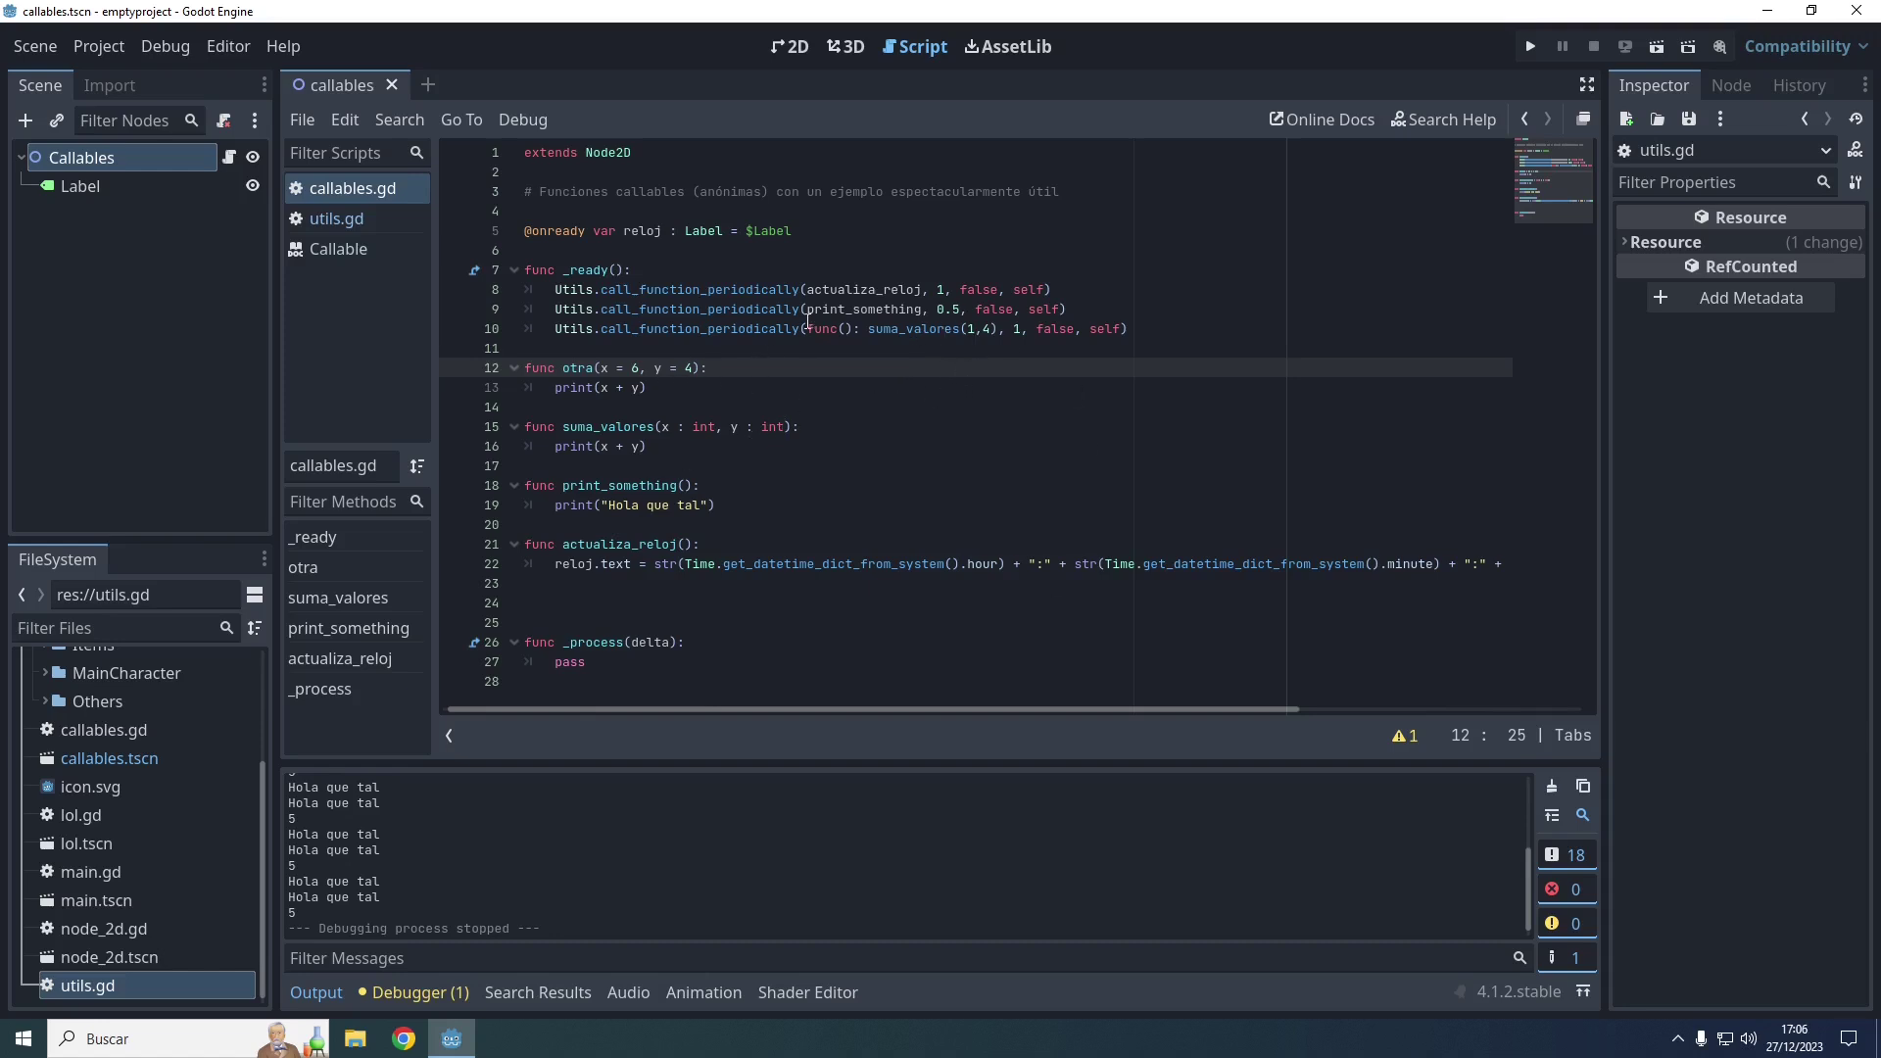
left_click_drag(801, 329, 1000, 330)
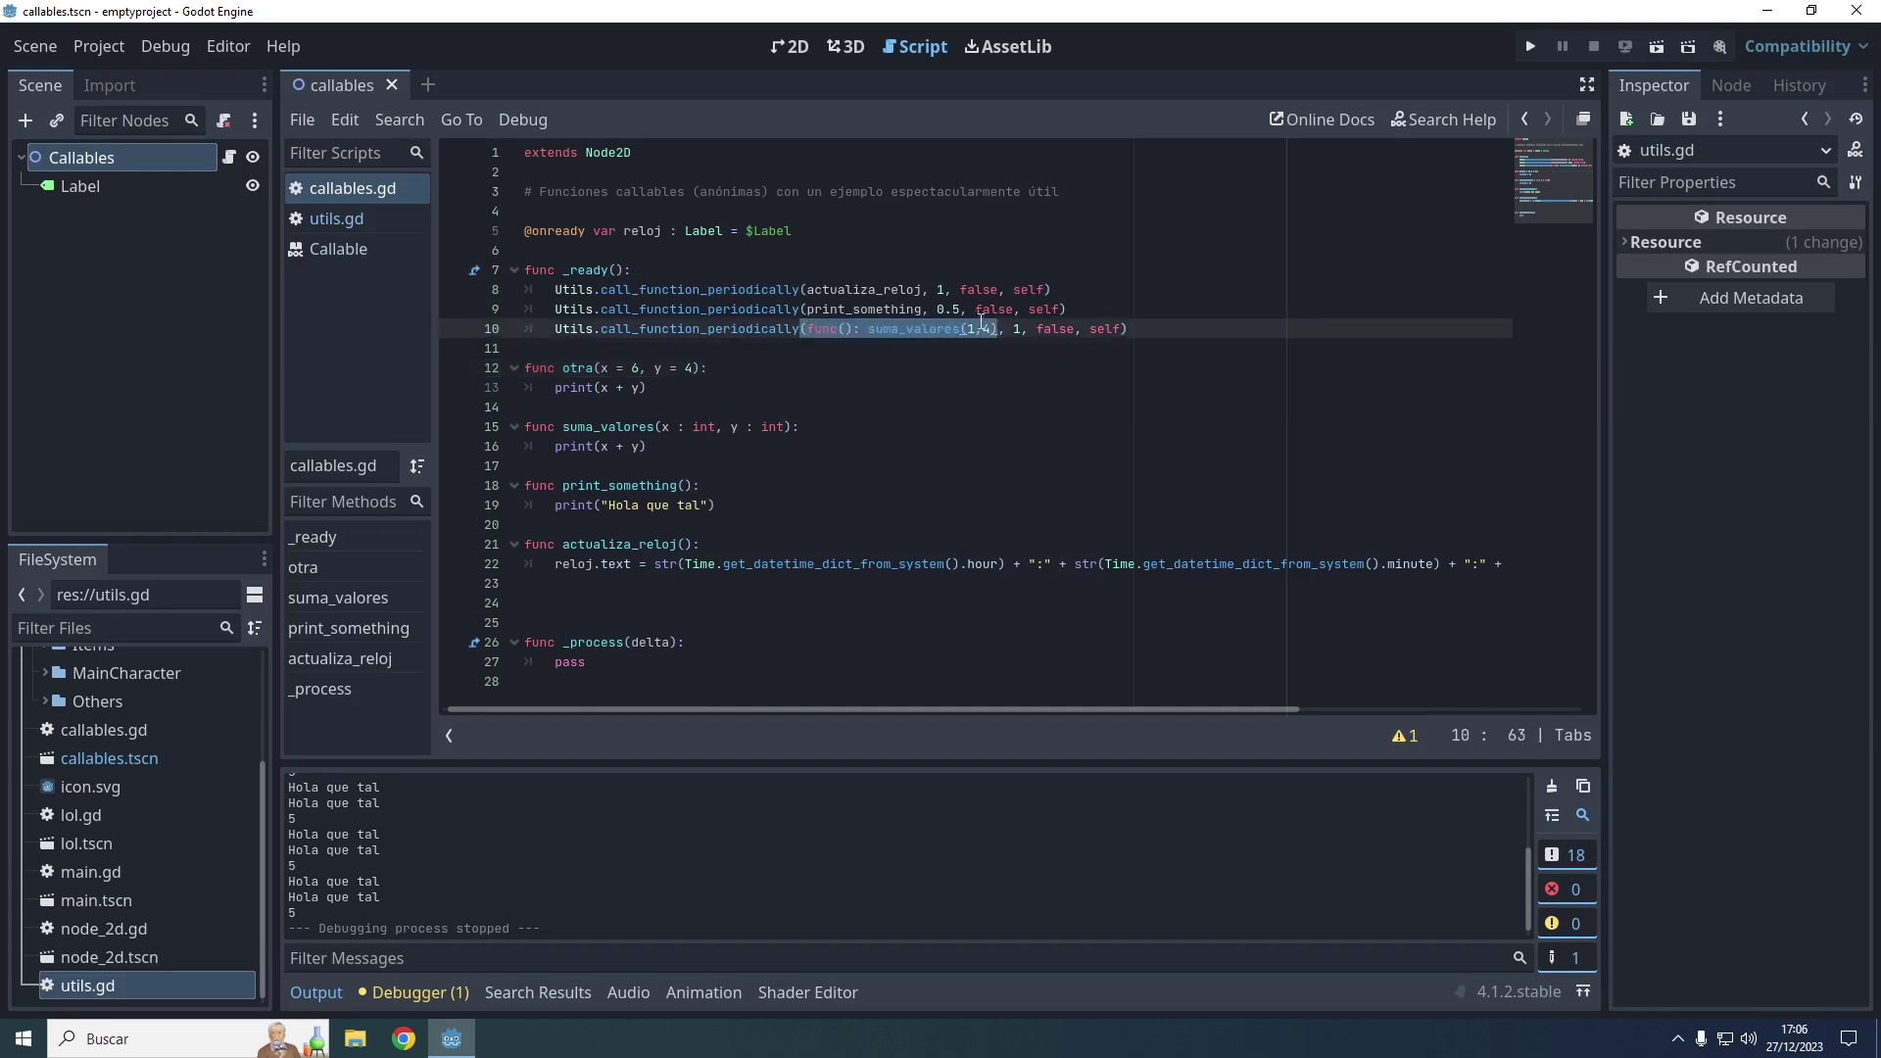